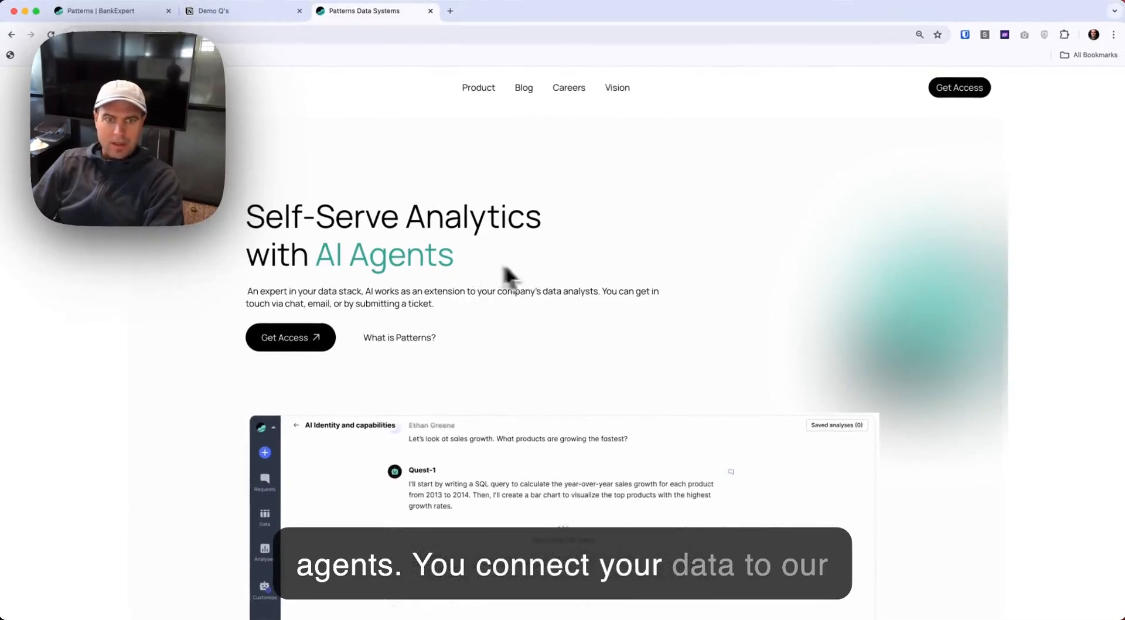
- Look through the How it works section of the Patterns home page, covering database connection, requests and saved analyses
{"action": "scroll", "coordinate": [559, 273], "scroll_direction": "down", "scroll_amount": 10}
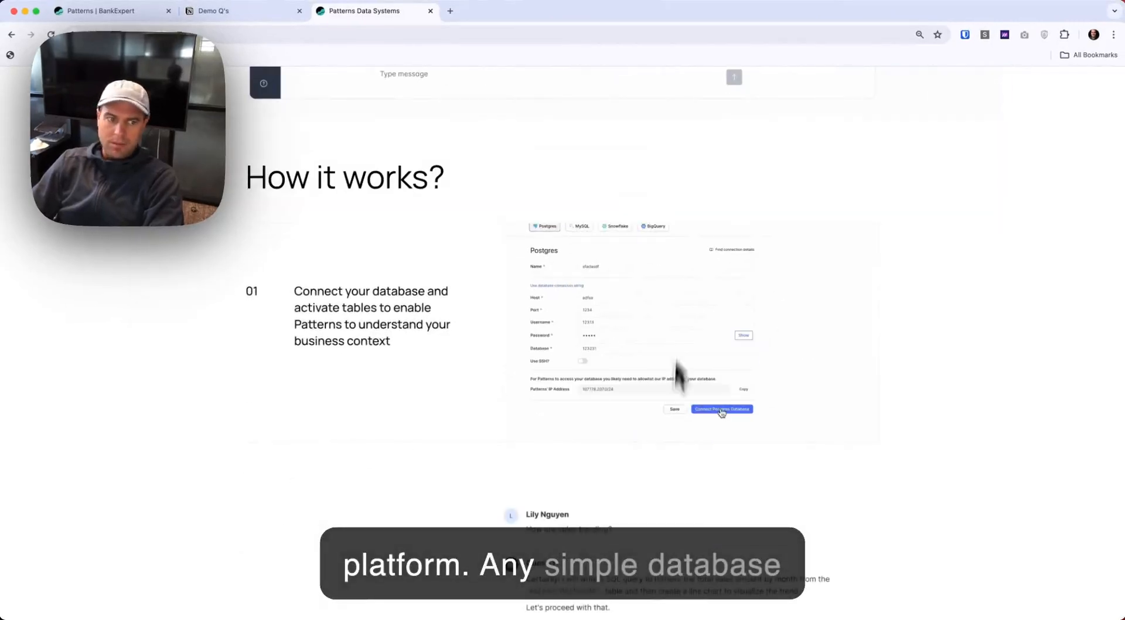
{"action": "scroll", "coordinate": [687, 343], "scroll_direction": "down", "scroll_amount": 5}
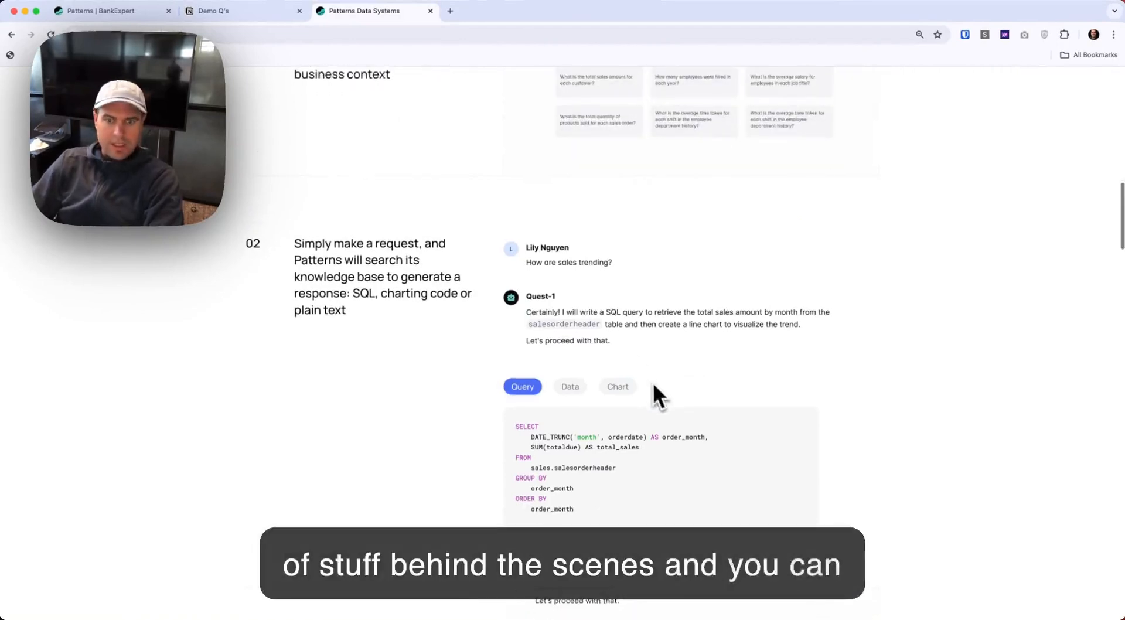
{"action": "scroll", "coordinate": [653, 382], "scroll_direction": "down", "scroll_amount": 5}
{"action": "scroll", "coordinate": [656, 386], "scroll_direction": "up", "scroll_amount": 1}
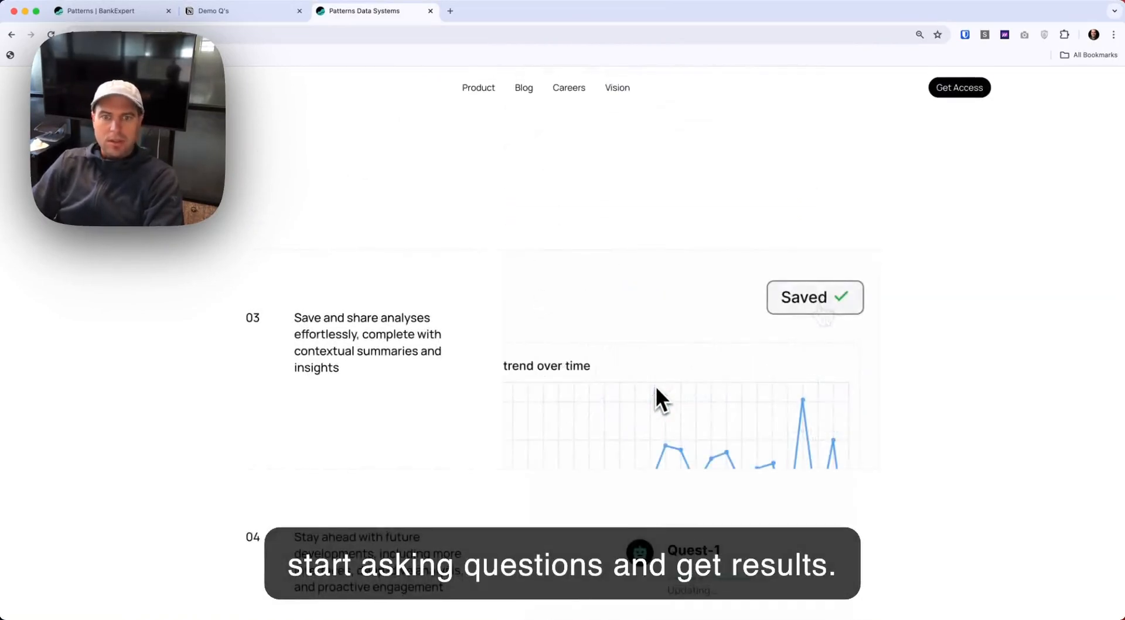
{"action": "scroll", "coordinate": [655, 386], "scroll_direction": "up", "scroll_amount": 20}
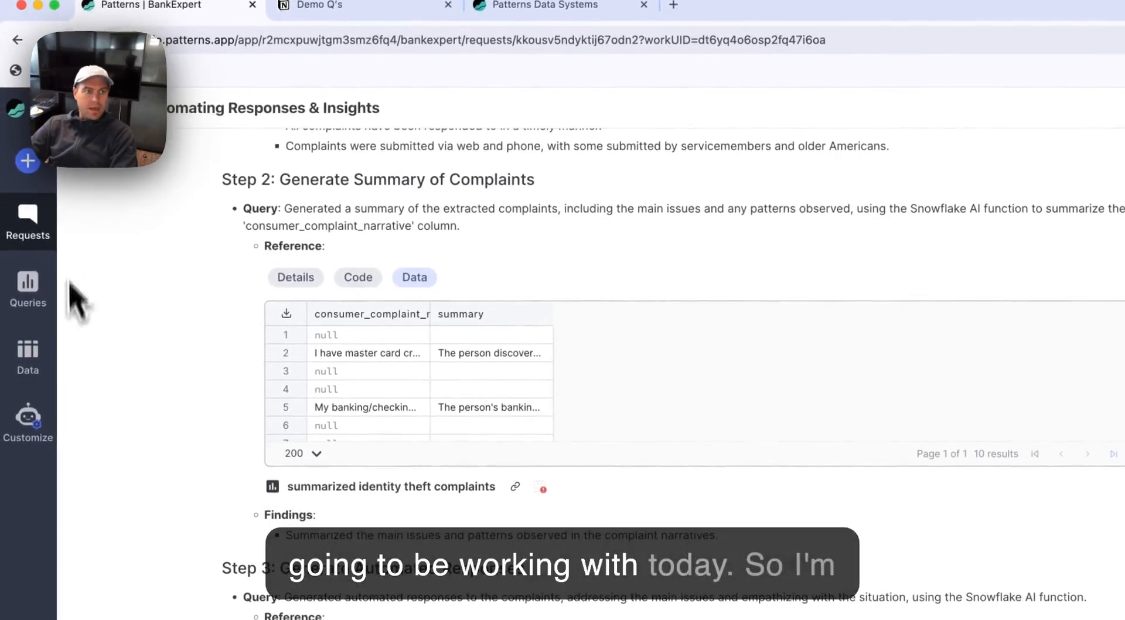
- Create a new bot named Minionaire that uses the bankbot2 database
{"action": "left_click", "coordinate": [15, 107]}
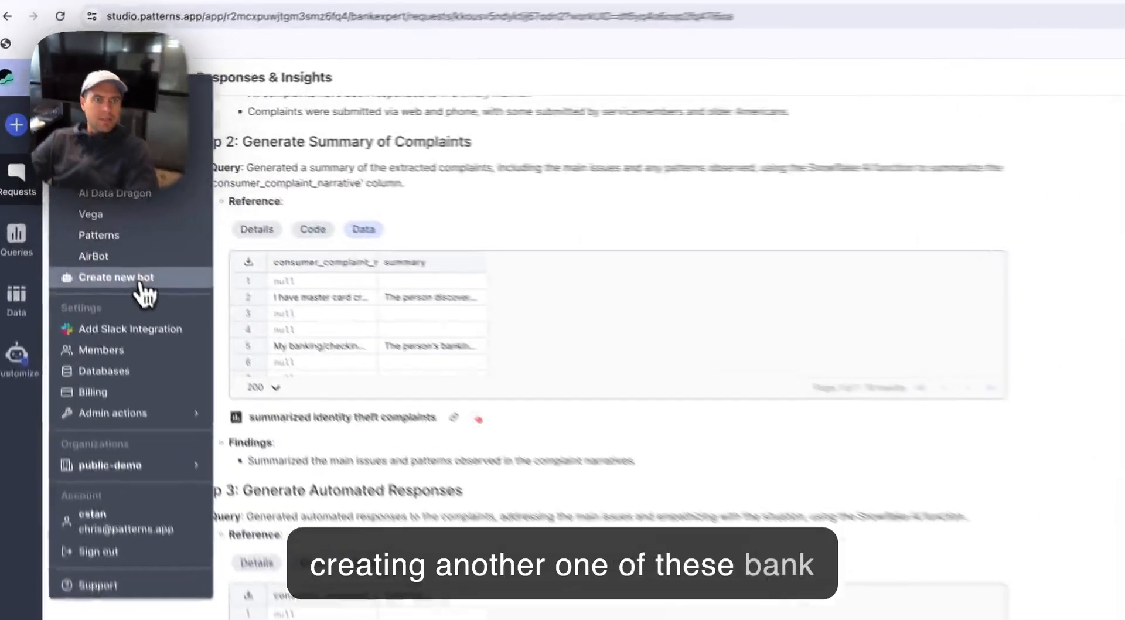
{"action": "left_click", "coordinate": [117, 229]}
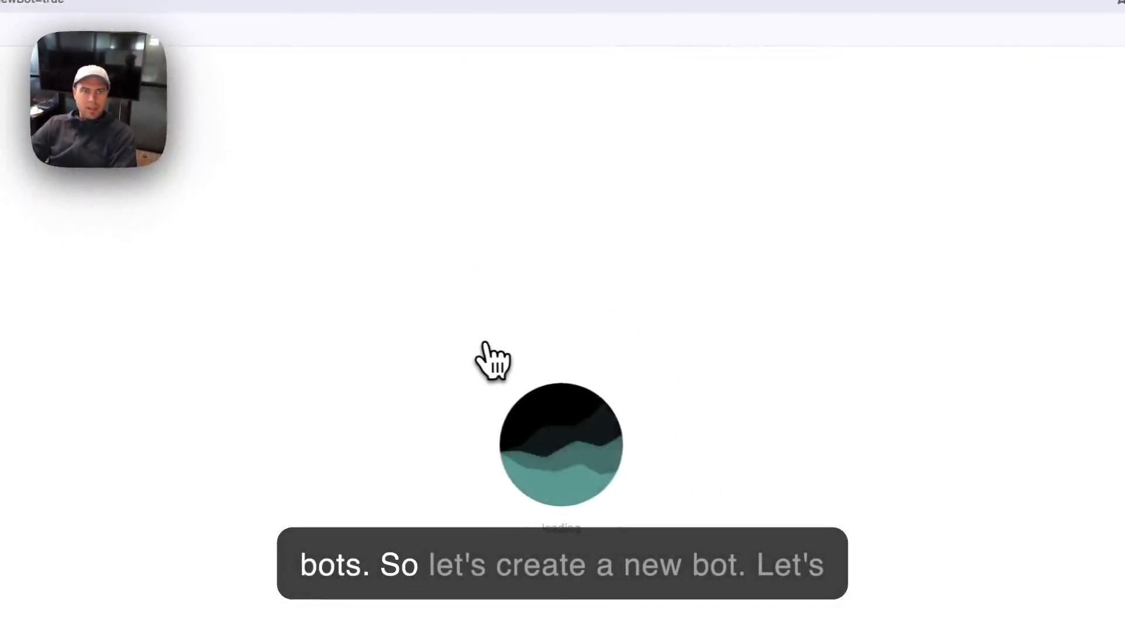
{"action": "left_click", "coordinate": [427, 249]}
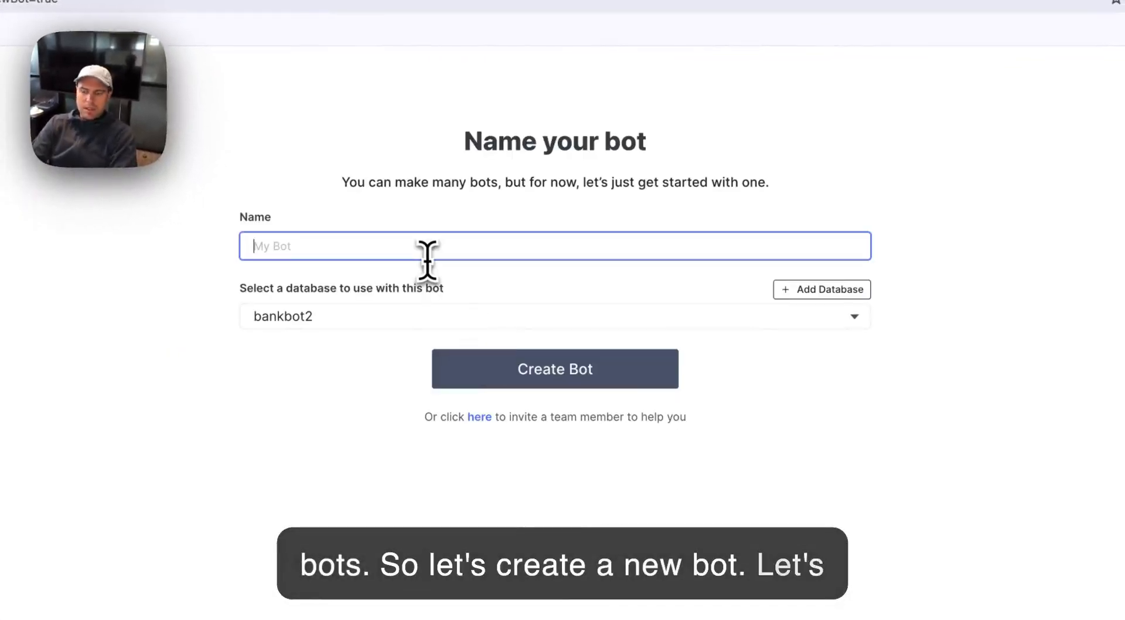
{"action": "type", "text": "Minionaire"}
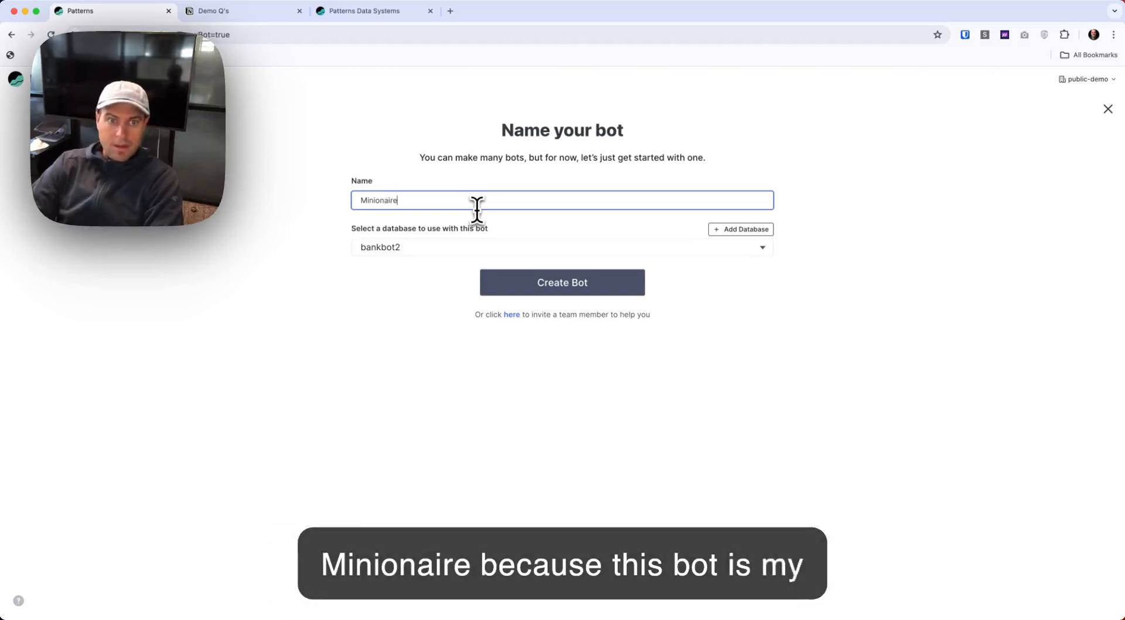
{"action": "left_click", "coordinate": [735, 255]}
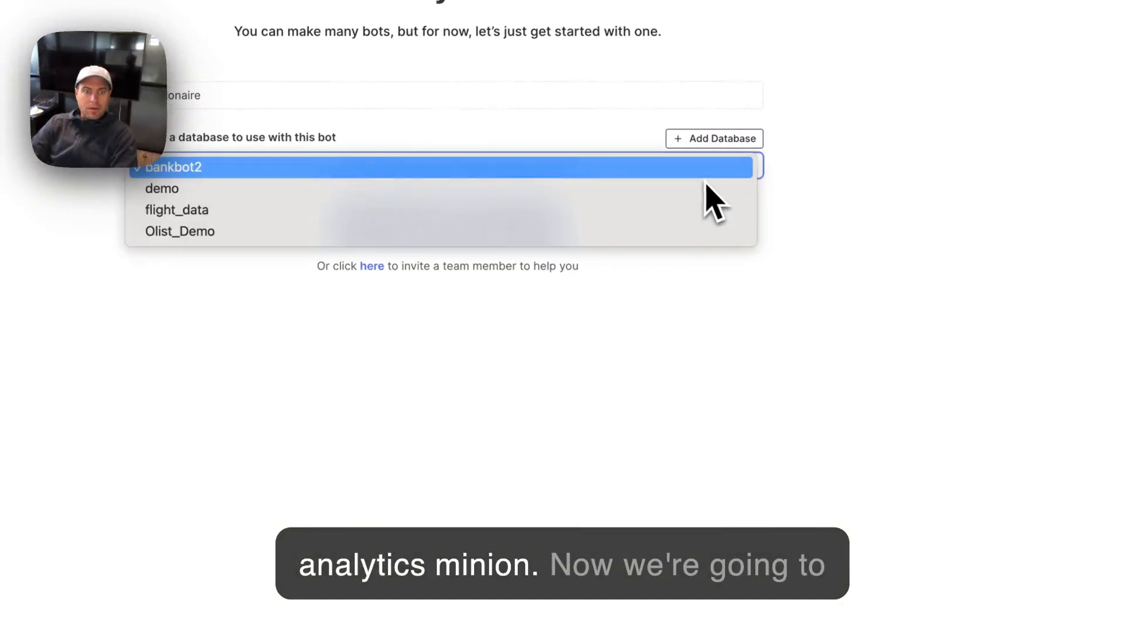
{"action": "left_click", "coordinate": [706, 175]}
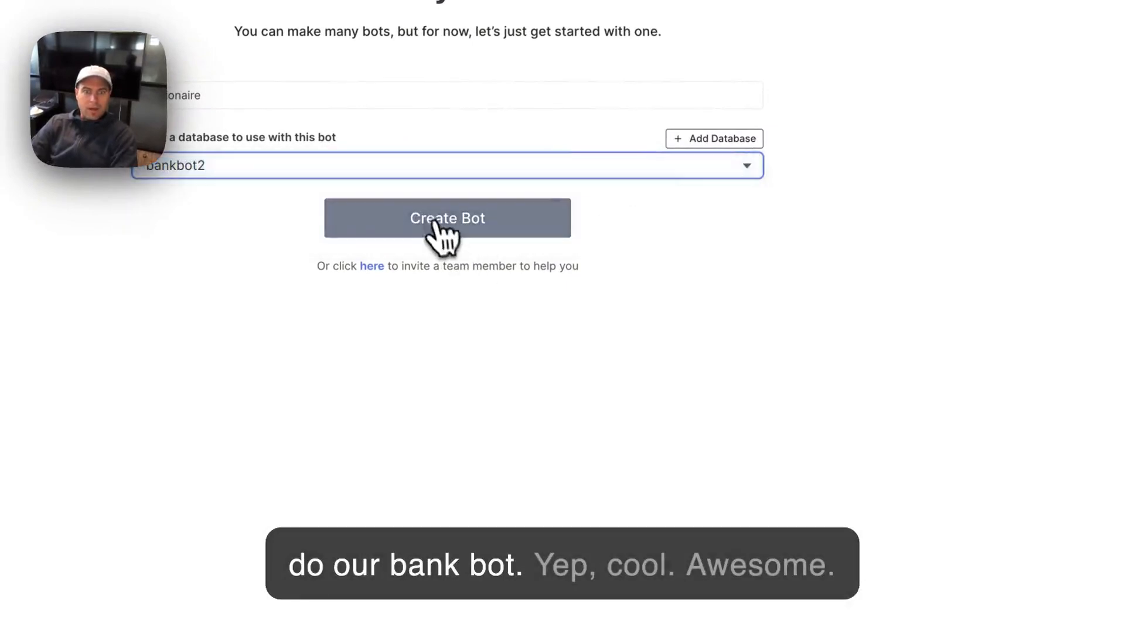
{"action": "left_click", "coordinate": [439, 221]}
- Enable all tables of the public schema for the bot and confirm the table selection
{"action": "scroll", "coordinate": [547, 490], "scroll_direction": "down", "scroll_amount": 10}
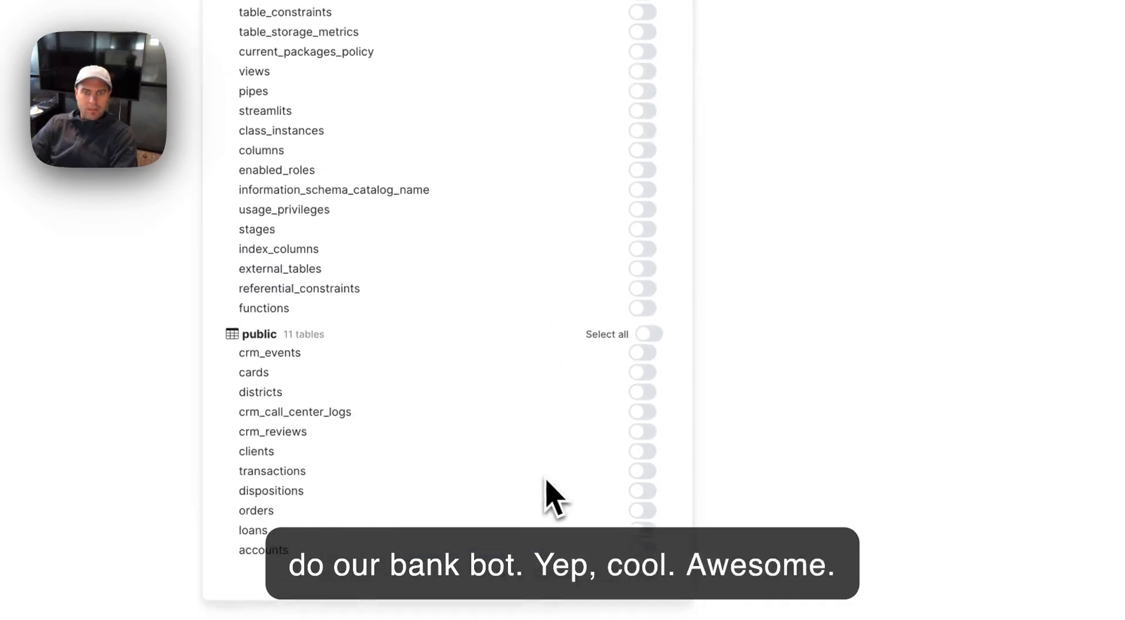
{"action": "left_click", "coordinate": [649, 334]}
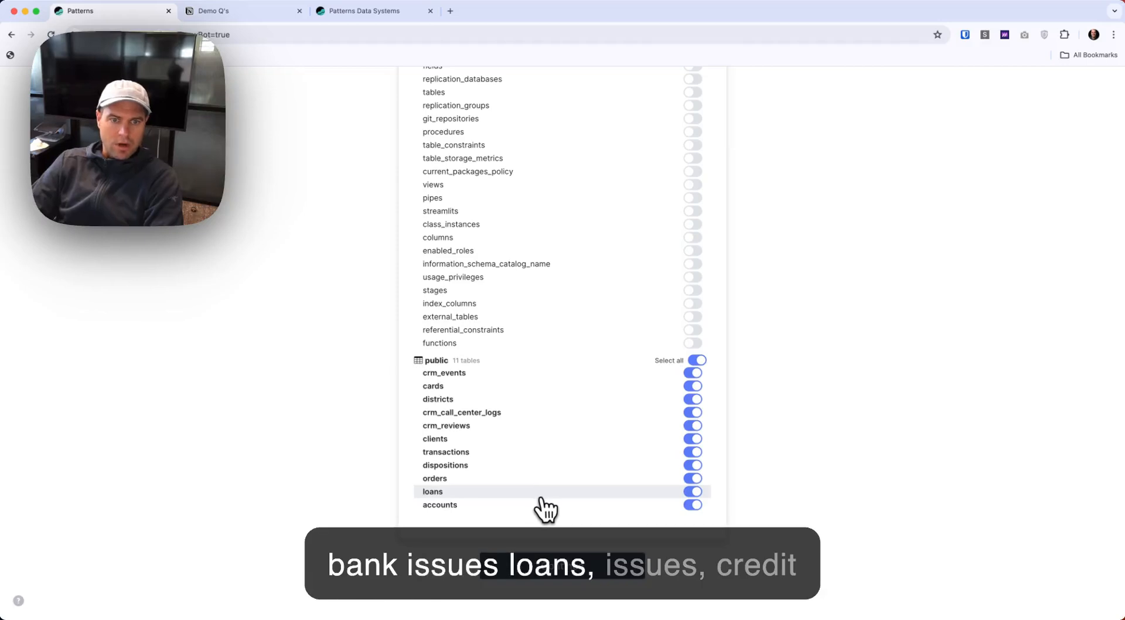
{"action": "left_click", "coordinate": [561, 568]}
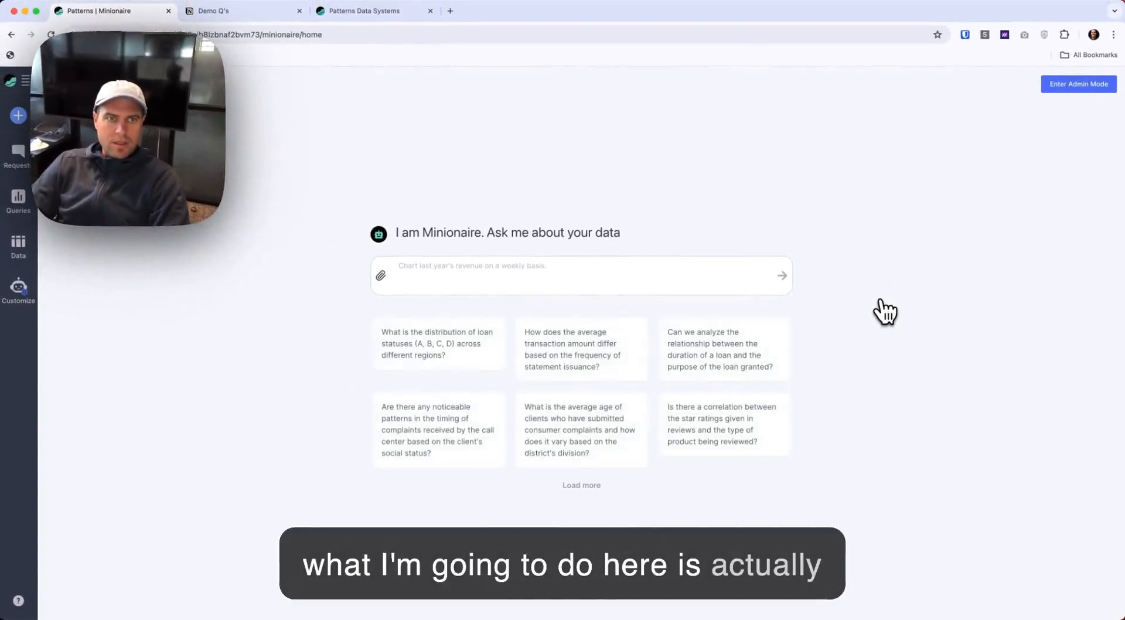
- Switch to the Demo Q's notes in Notion and review the easy, hard and open-ended questions
{"action": "key", "text": "ctrl+Tab"}
{"action": "scroll", "coordinate": [789, 475], "scroll_direction": "down", "scroll_amount": 3}
{"action": "scroll", "coordinate": [789, 475], "scroll_direction": "up", "scroll_amount": 3}
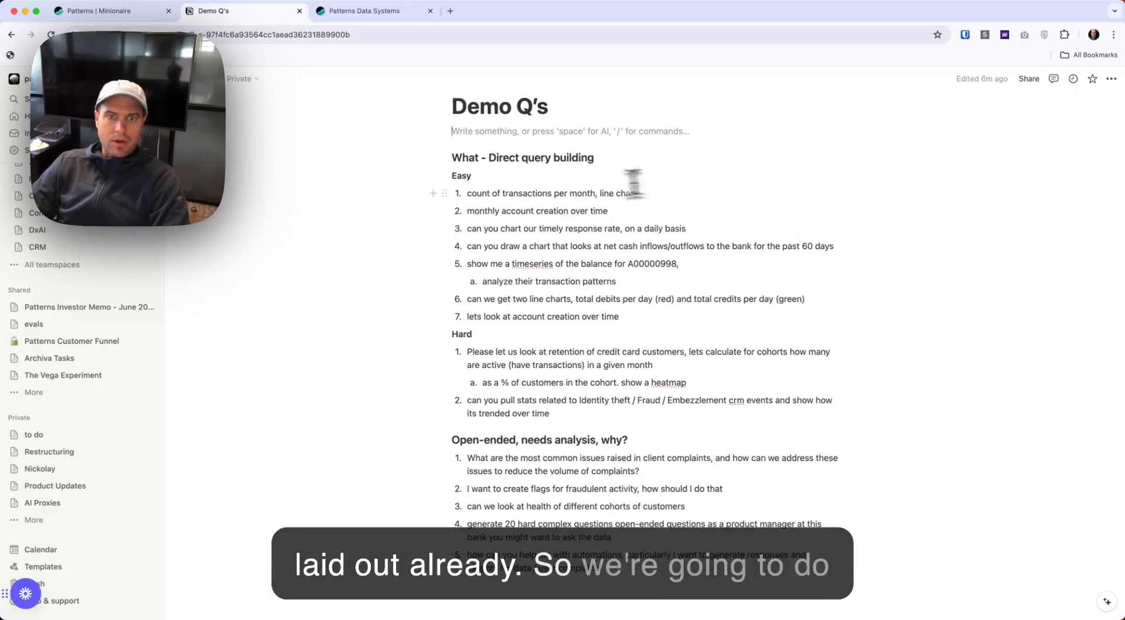
{"action": "triple_click", "coordinate": [574, 192]}
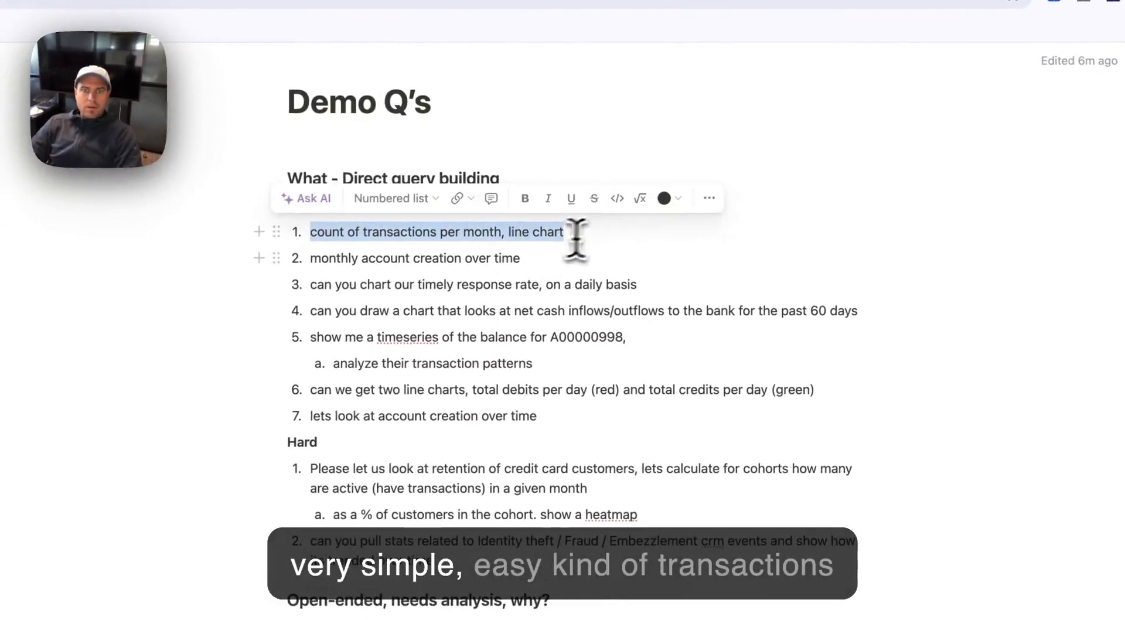
{"action": "left_click", "coordinate": [626, 207]}
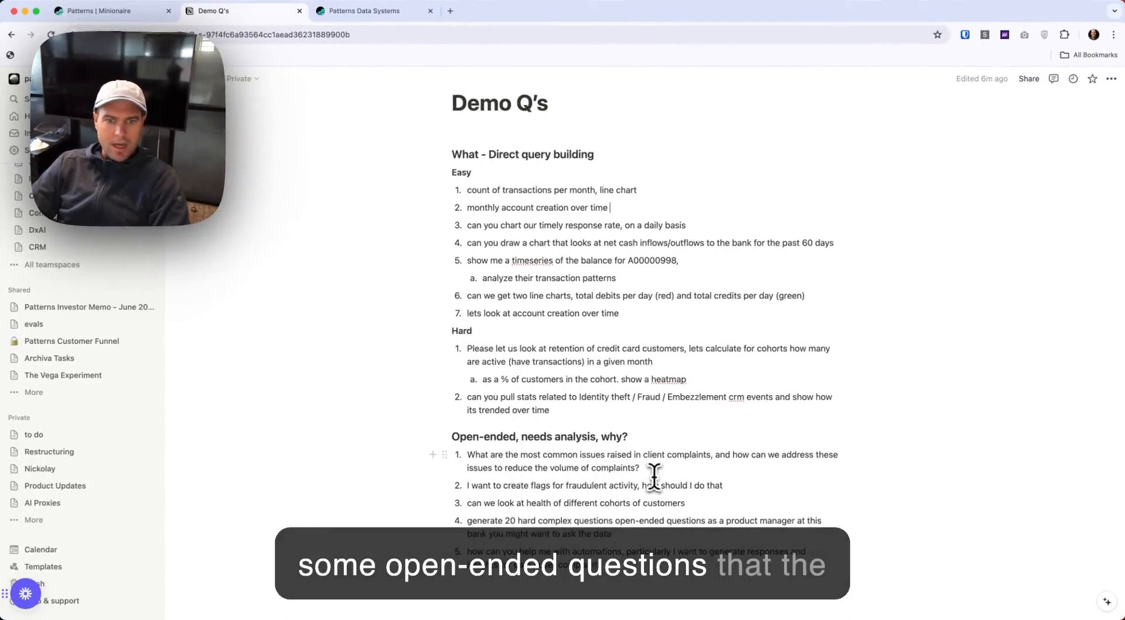
{"action": "left_click", "coordinate": [680, 469]}
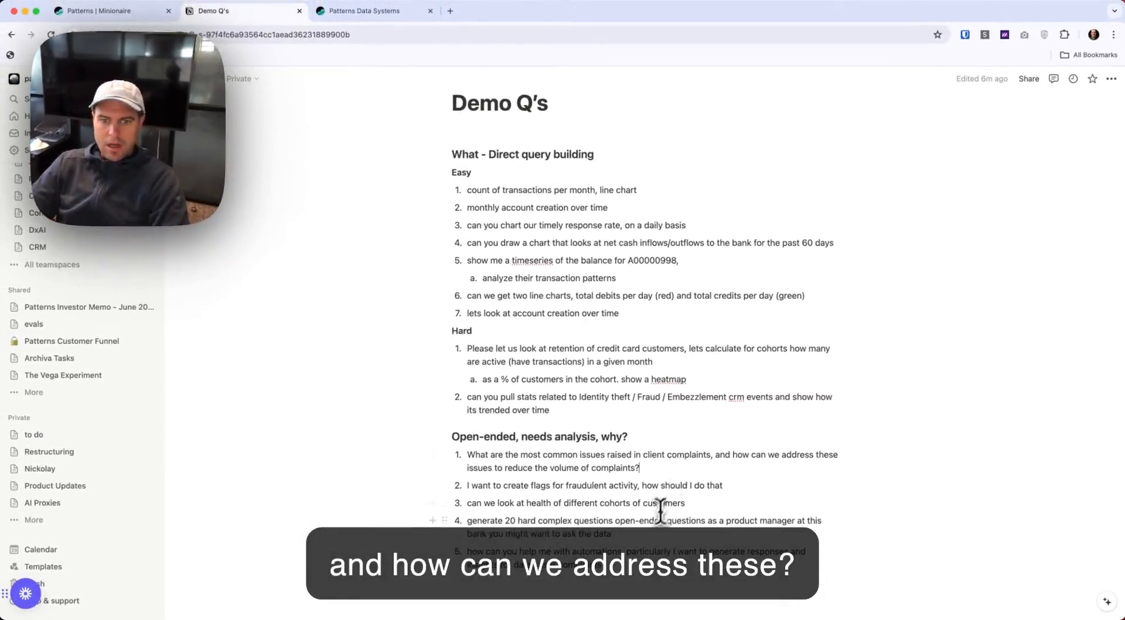
- Delete the open-ended question about generating 20 hard complex questions as a product manager
{"action": "left_click_drag", "start_coordinate": [612, 533], "coordinate": [467, 522]}
{"action": "left_click", "coordinate": [613, 534]}
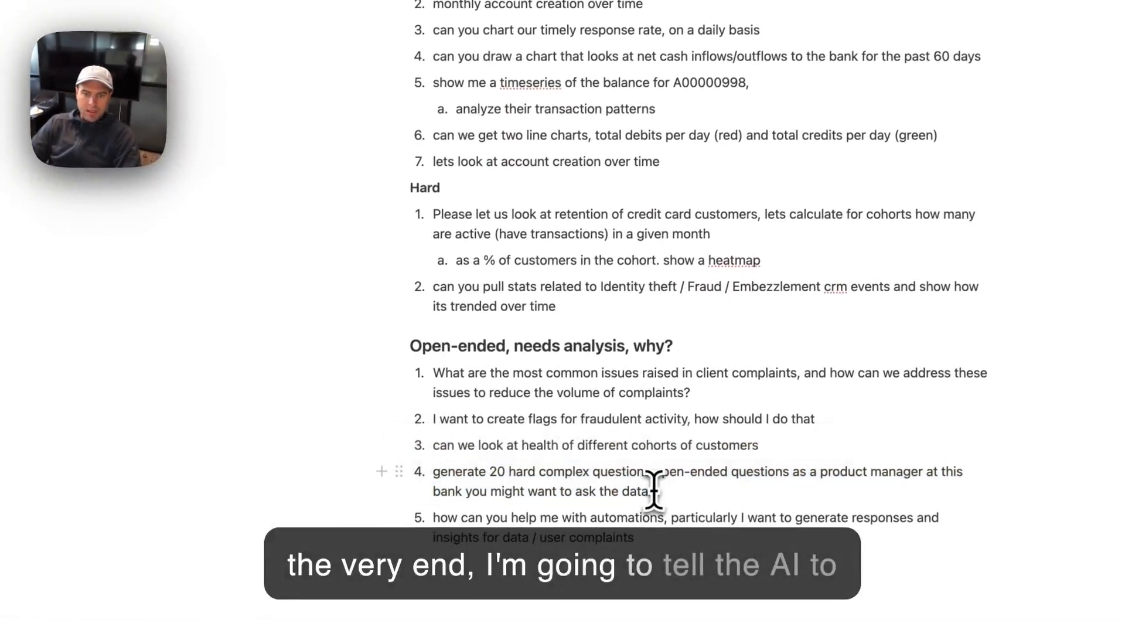
{"action": "triple_click", "coordinate": [654, 489]}
{"action": "key", "text": "BackSpace"}
{"action": "key", "text": "BackSpace"}
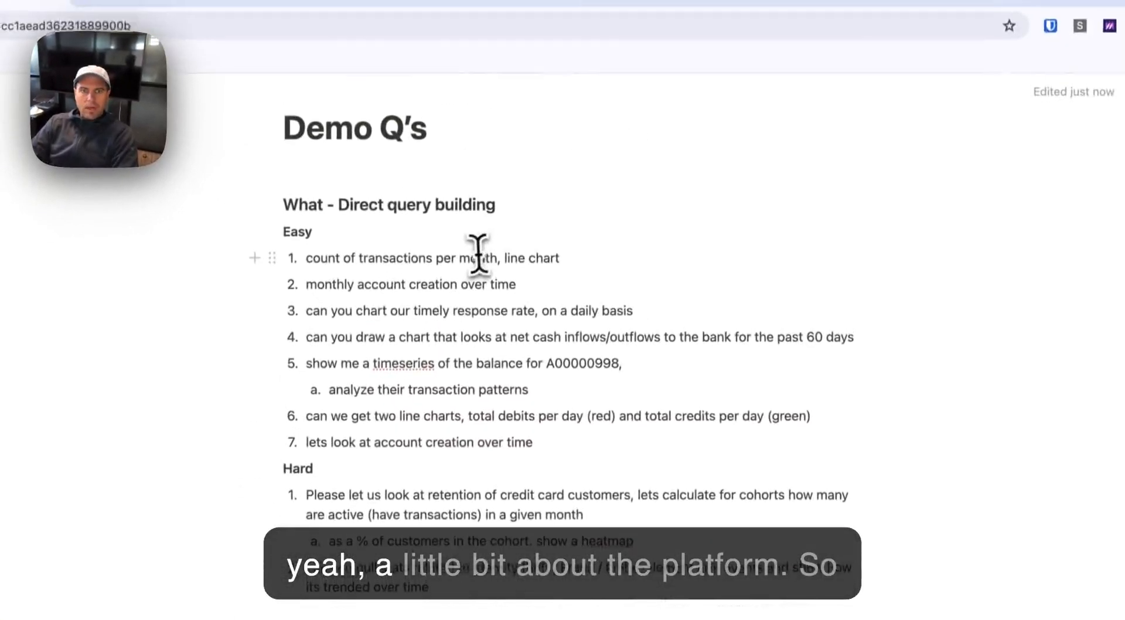
- Copy the question "count of transactions per month, line chart" from the notes and submit it to Minionaire in Patterns
{"action": "triple_click", "coordinate": [474, 267]}
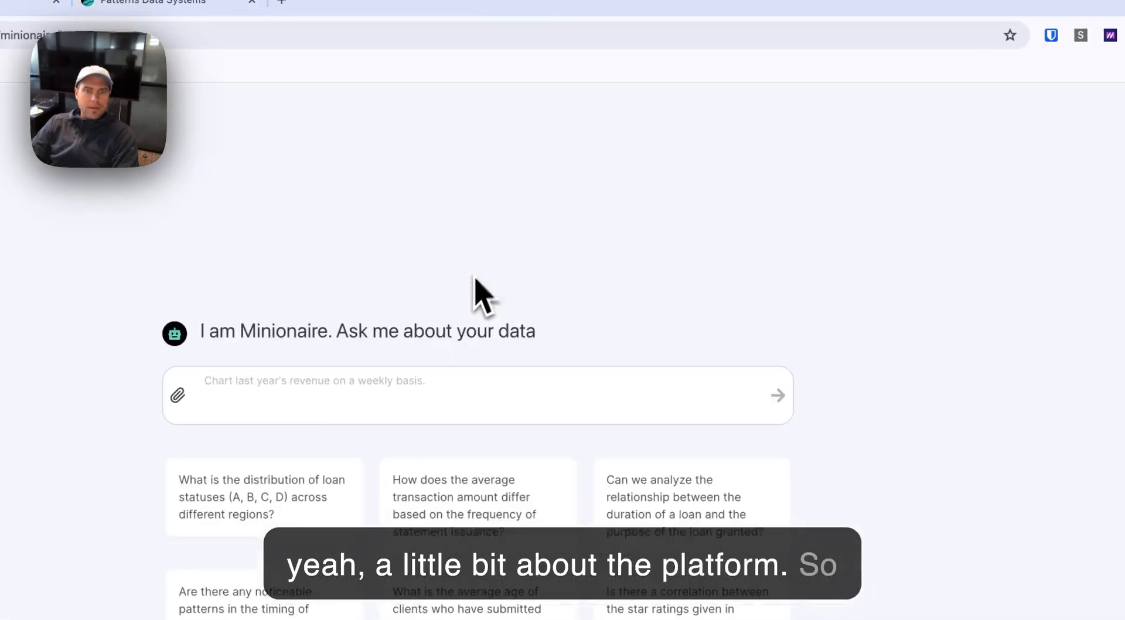
{"action": "left_click", "coordinate": [431, 387]}
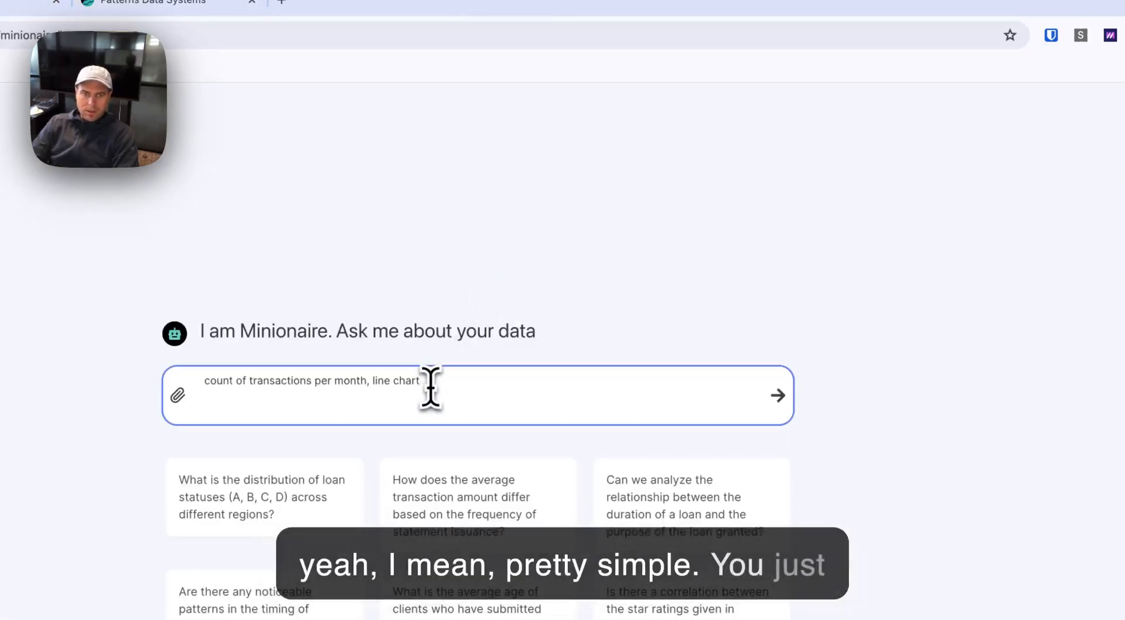
{"action": "key", "text": "Return"}
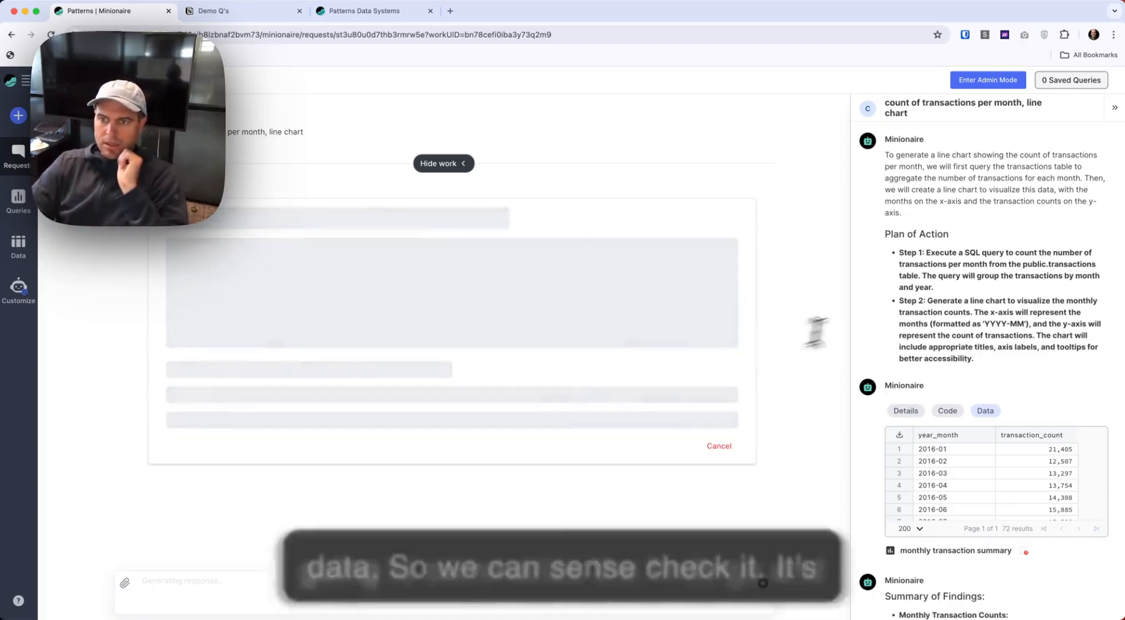
- Widen the work pane and review the monthly transaction findings and line chart in the response
{"action": "scroll", "coordinate": [871, 313], "scroll_direction": "down", "scroll_amount": 5}
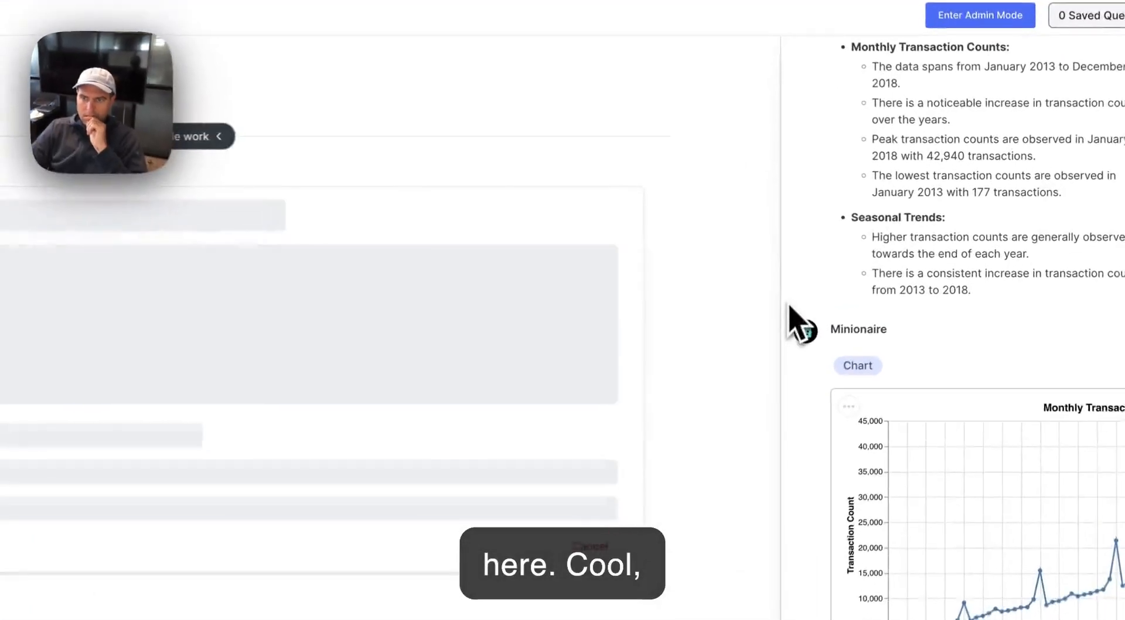
{"action": "left_click_drag", "start_coordinate": [789, 306], "coordinate": [486, 312]}
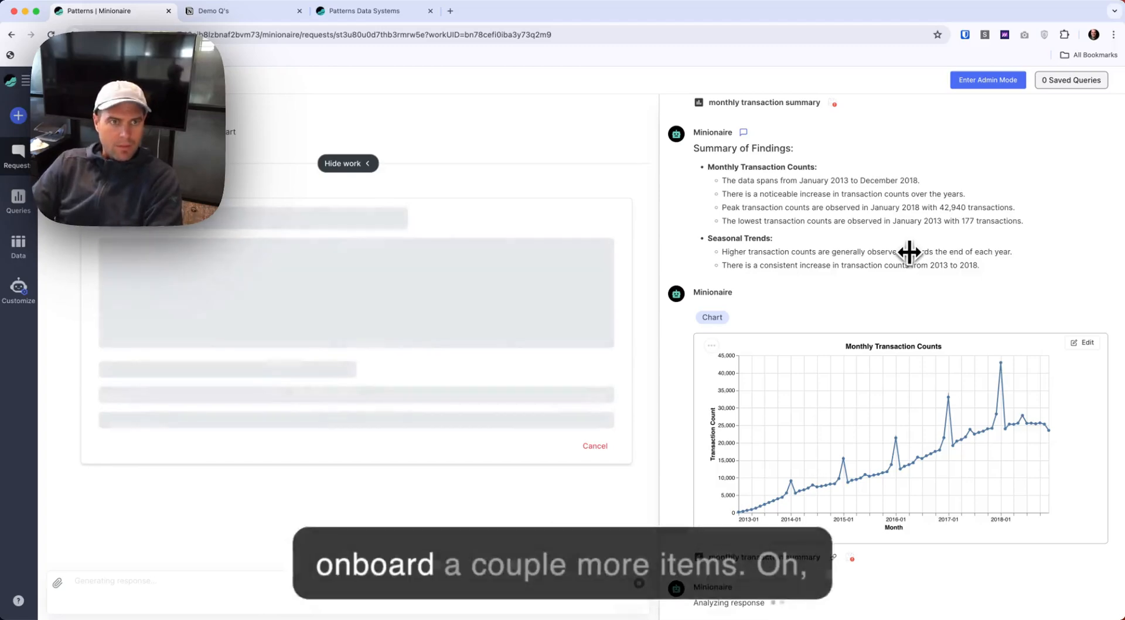
{"action": "scroll", "coordinate": [415, 447], "scroll_direction": "down", "scroll_amount": 6}
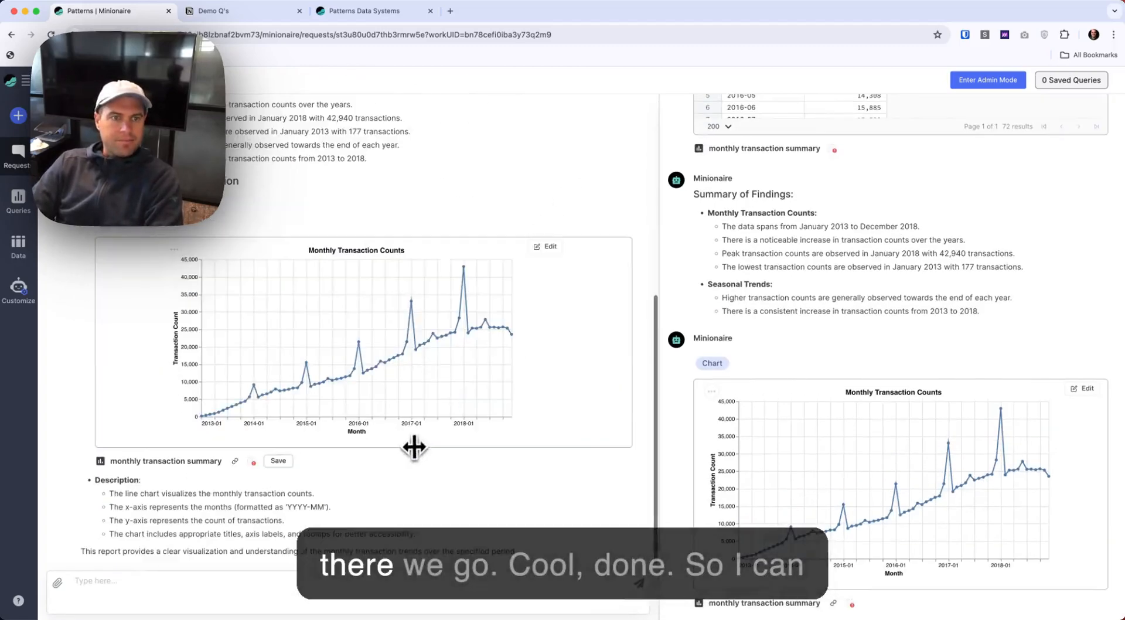
{"action": "scroll", "coordinate": [586, 264], "scroll_direction": "up", "scroll_amount": 6}
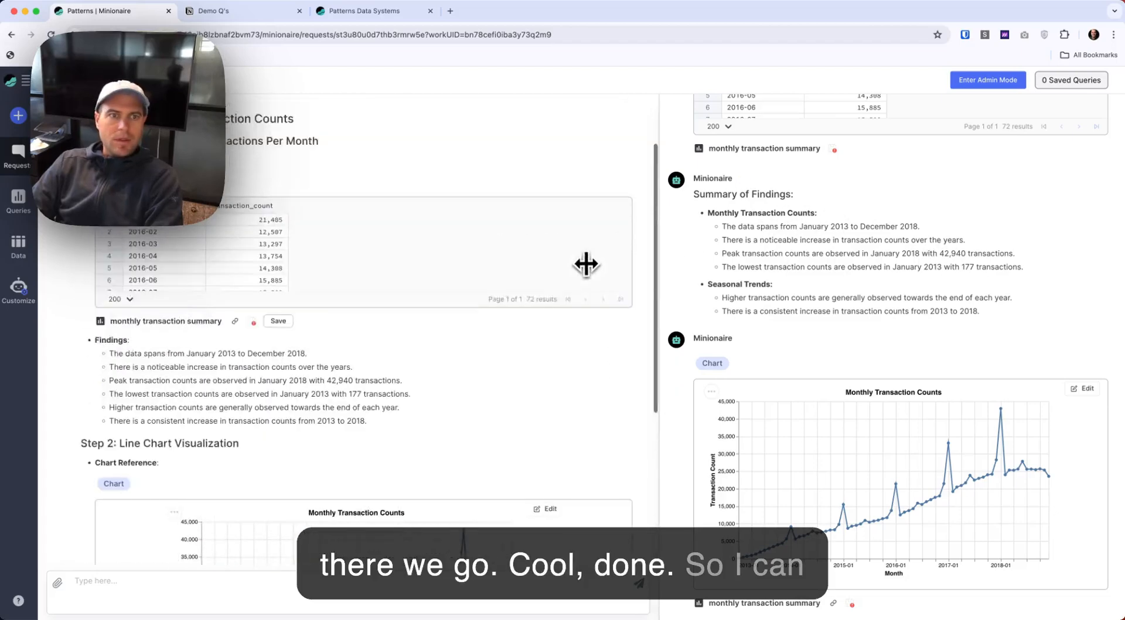
- Hide the bot's work and look over the full report on monthly transaction counts
{"action": "left_click", "coordinate": [348, 163]}
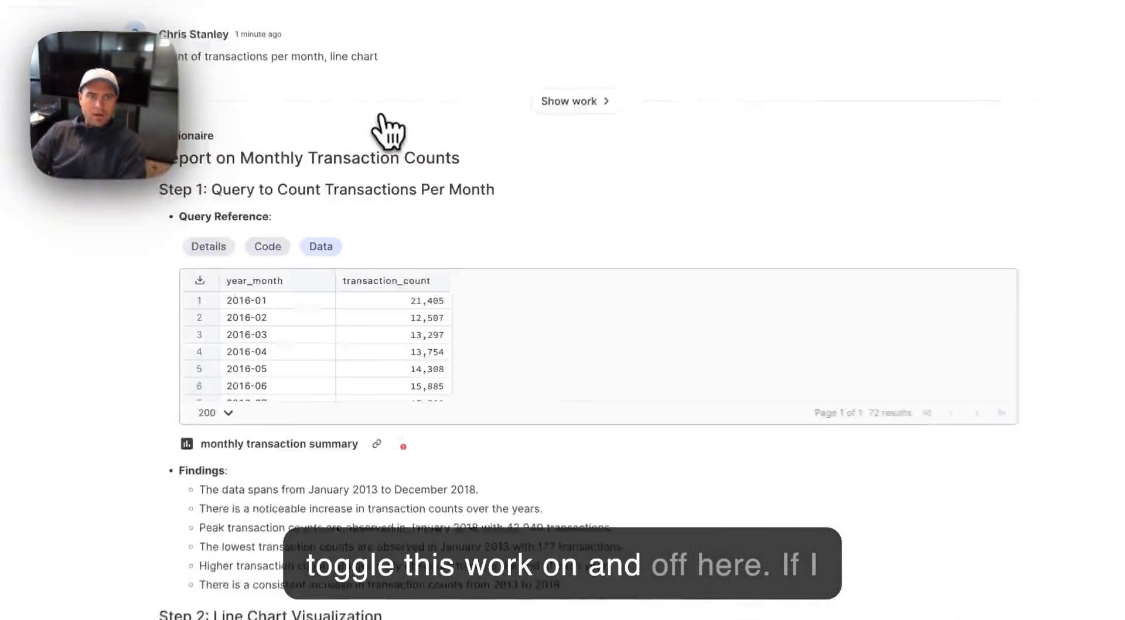
{"action": "scroll", "coordinate": [615, 522], "scroll_direction": "down", "scroll_amount": 6}
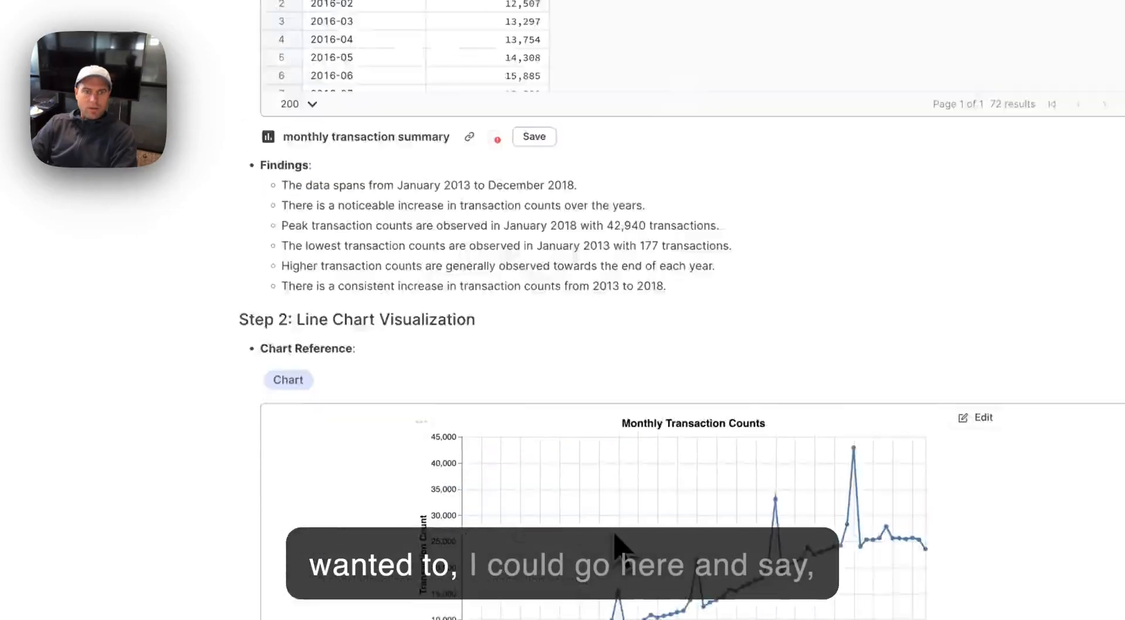
{"action": "scroll", "coordinate": [616, 546], "scroll_direction": "up", "scroll_amount": 5}
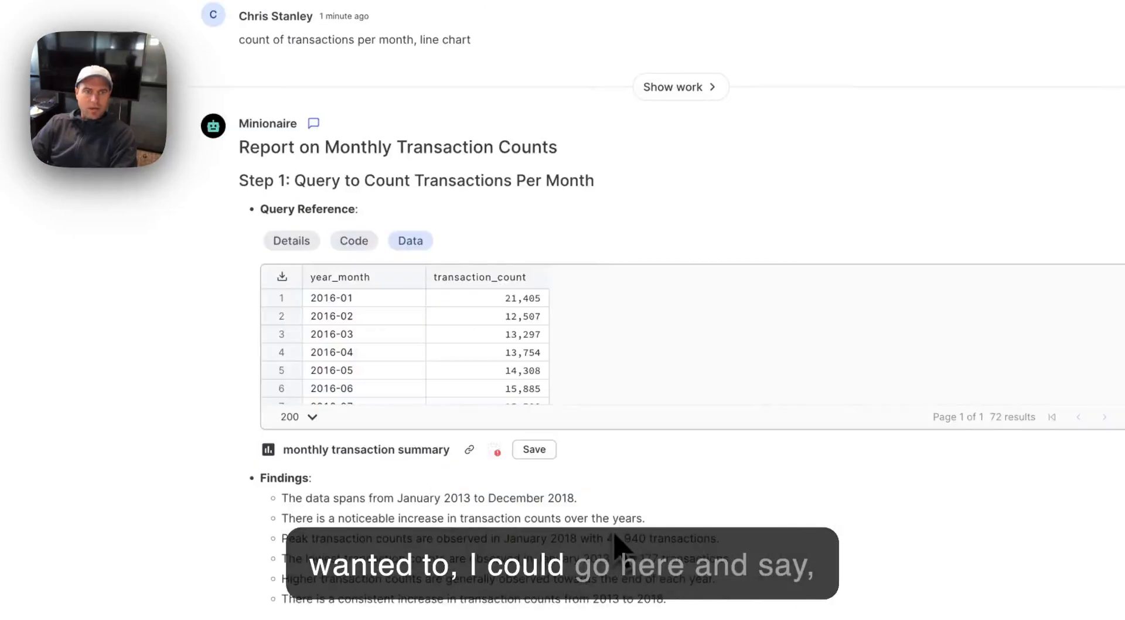
{"action": "left_click", "coordinate": [244, 58]}
{"action": "double_click", "coordinate": [533, 197]}
{"action": "type", "text": "bar chart"}
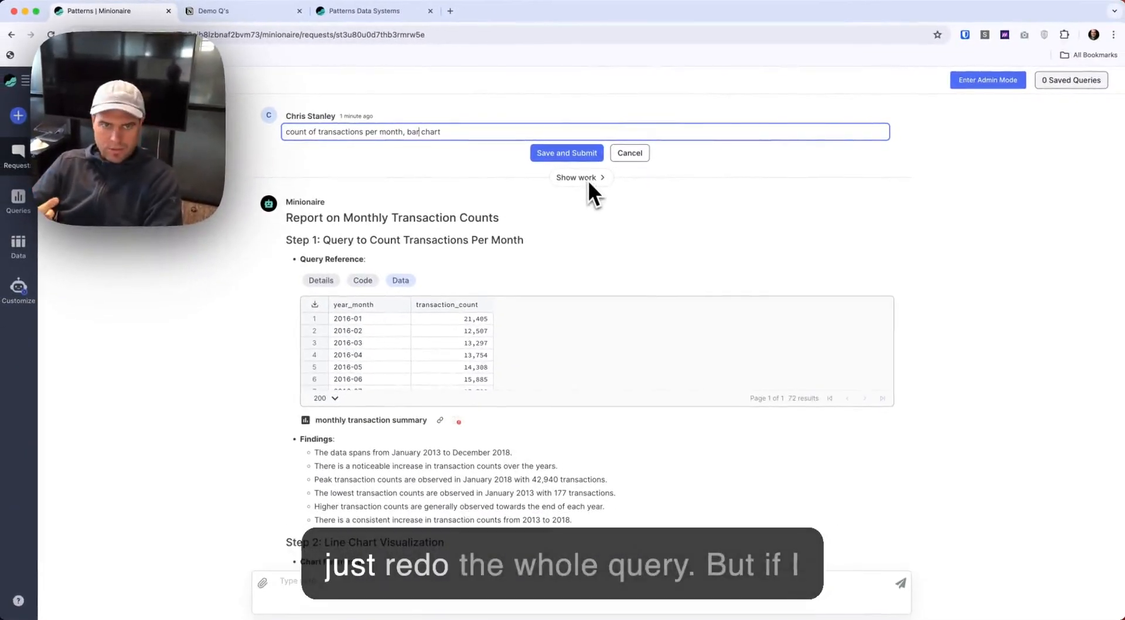
{"action": "left_click", "coordinate": [630, 155]}
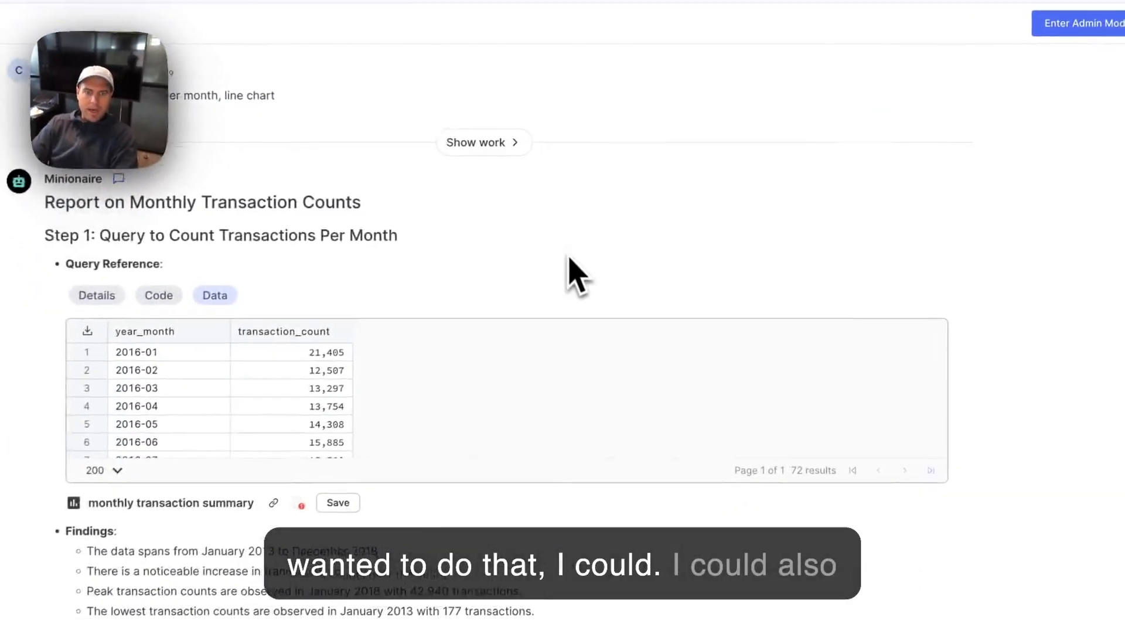
- Request a change to the Monthly Transaction Counts chart with the instruction "make it a bar chart instead"
{"action": "scroll", "coordinate": [574, 275], "scroll_direction": "down", "scroll_amount": 8}
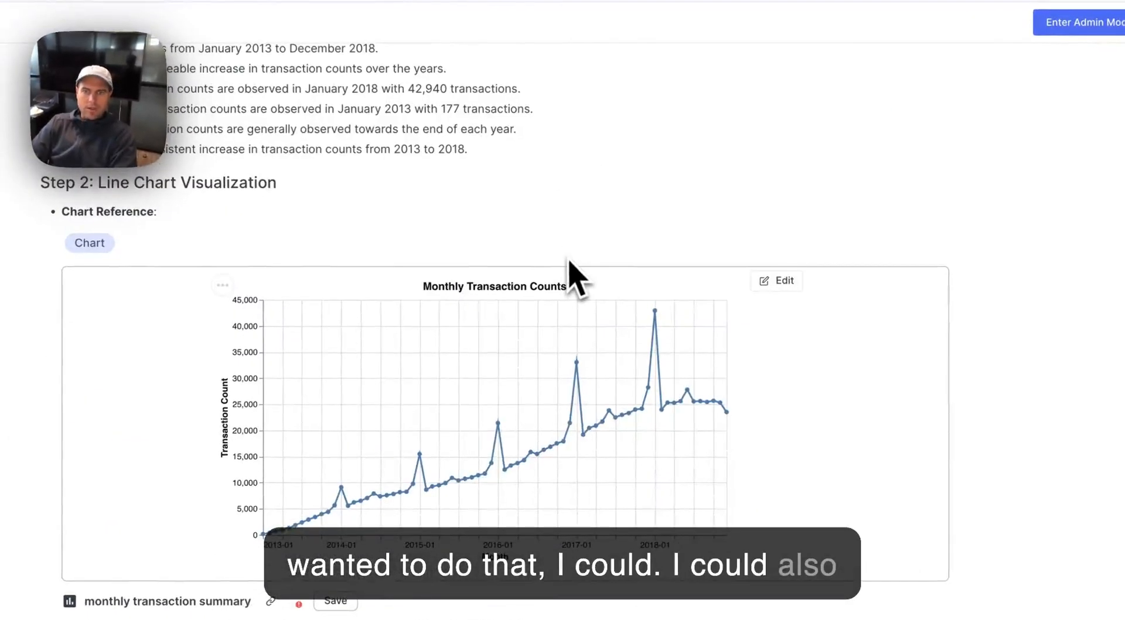
{"action": "left_click", "coordinate": [763, 282]}
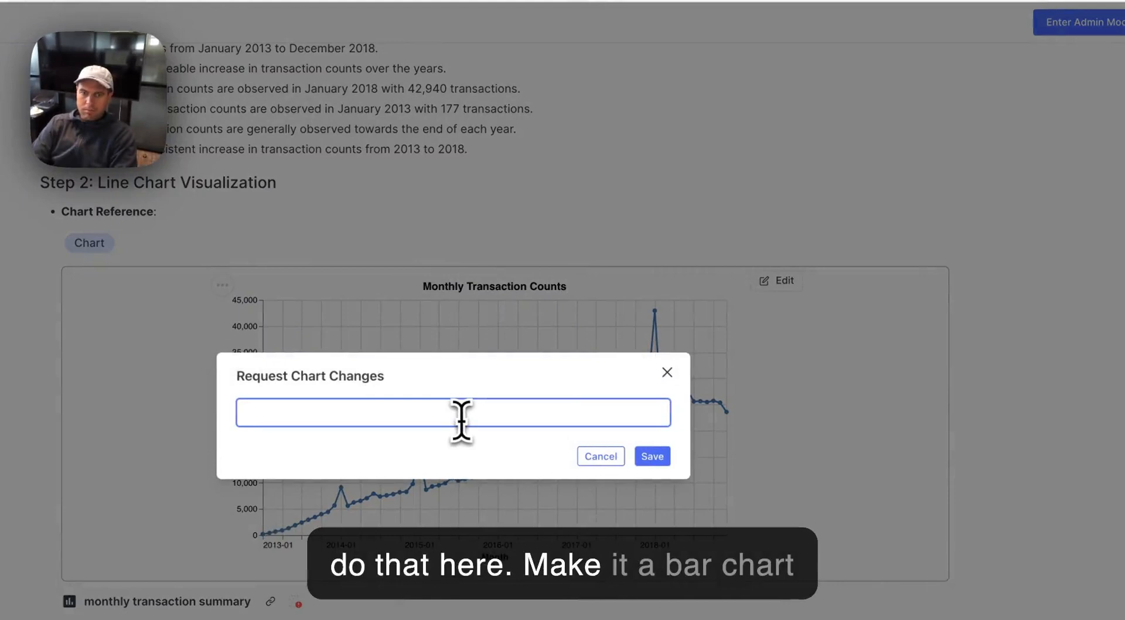
{"action": "type", "text": "make it a bar chart instead"}
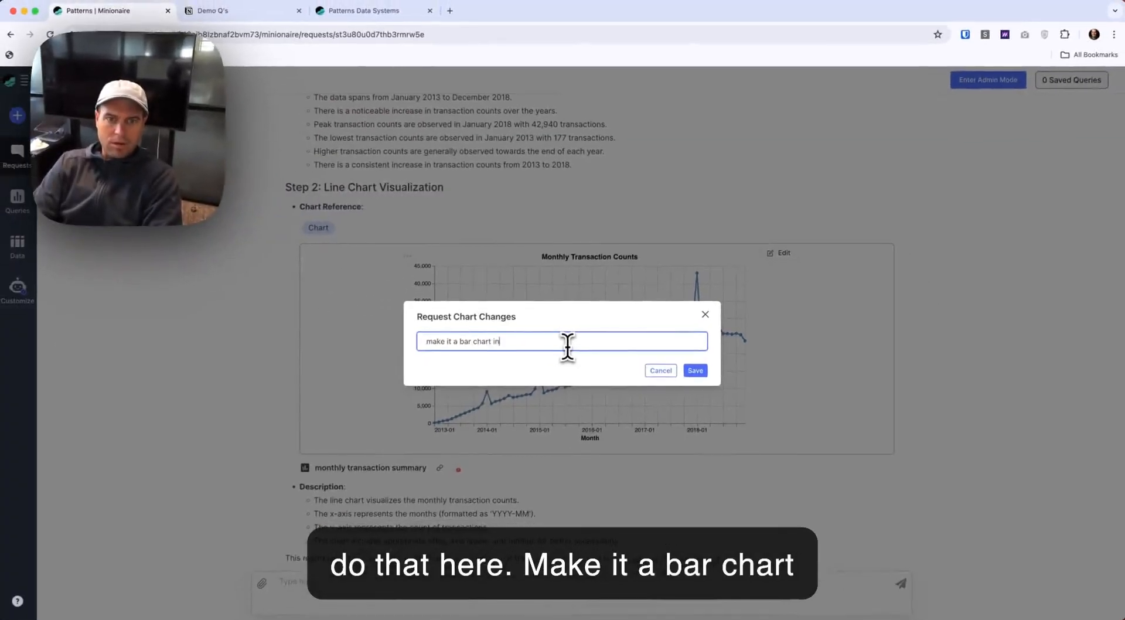
{"action": "left_click", "coordinate": [695, 370]}
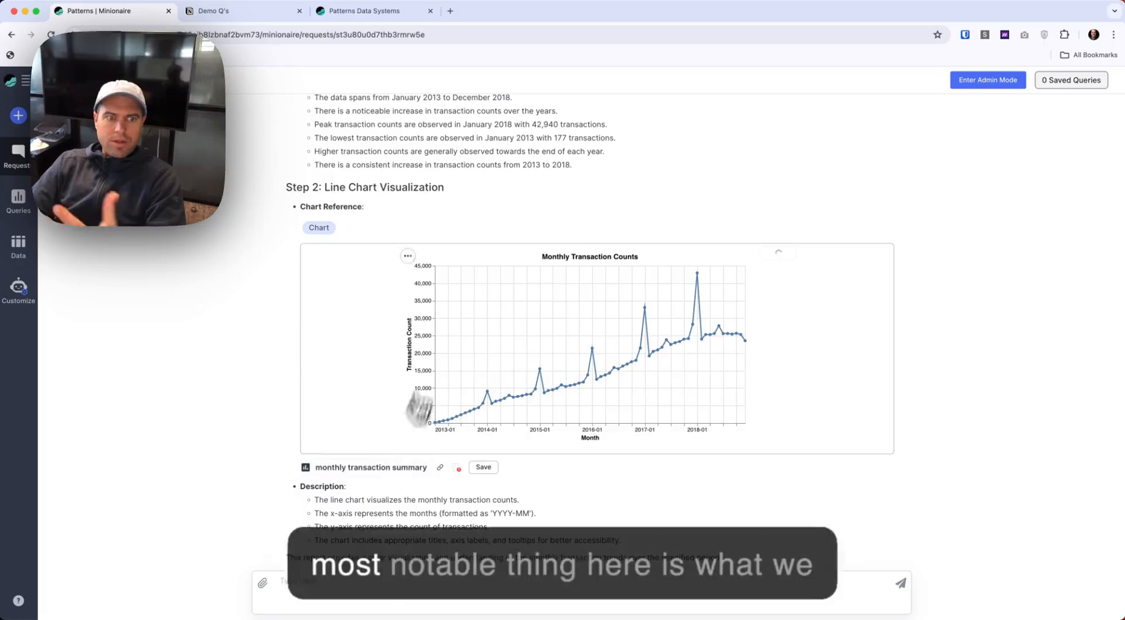
- Review the report on monthly transaction counts, showing the query's SQL code and checking its result data and the bar chart
{"action": "scroll", "coordinate": [213, 363], "scroll_direction": "up", "scroll_amount": 2}
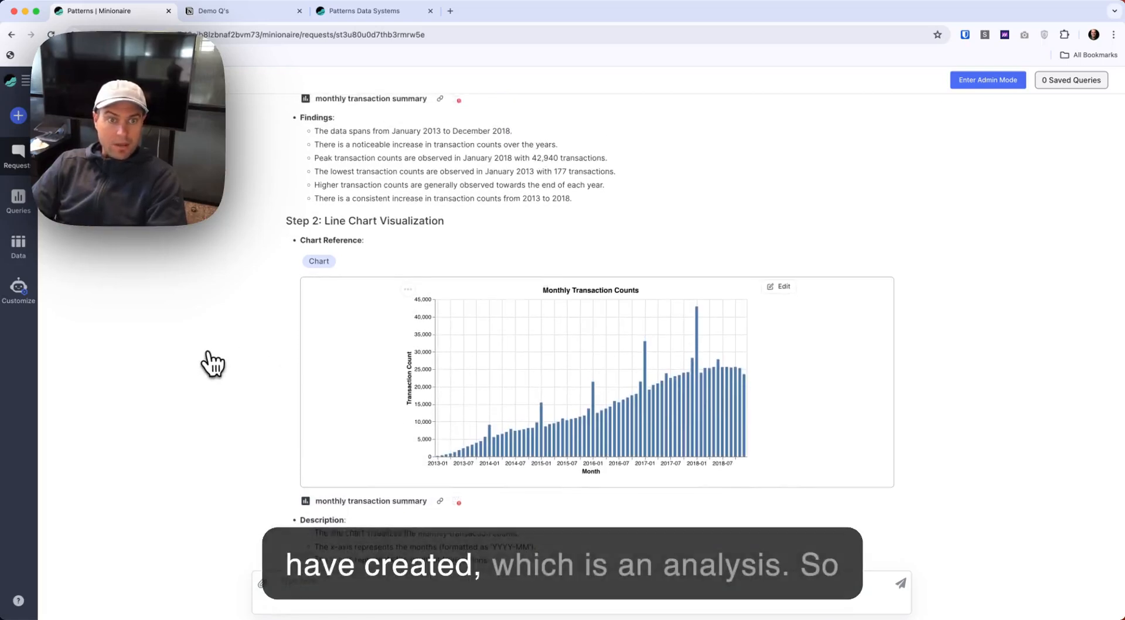
{"action": "scroll", "coordinate": [212, 364], "scroll_direction": "up", "scroll_amount": 5}
{"action": "left_click", "coordinate": [364, 185]}
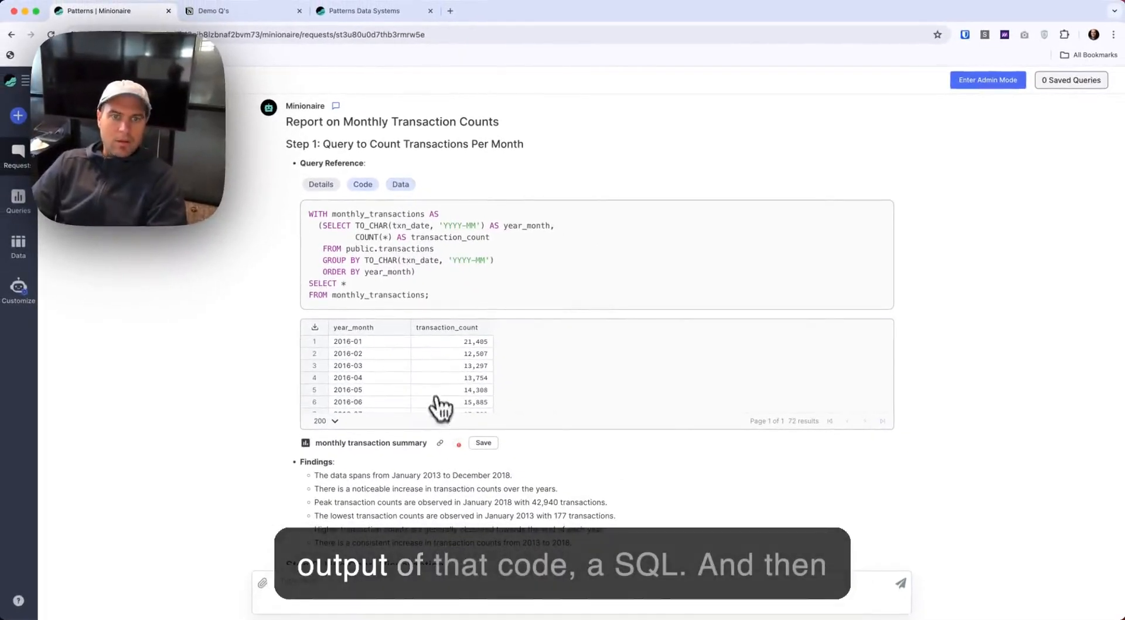
{"action": "scroll", "coordinate": [386, 442], "scroll_direction": "down", "scroll_amount": 6}
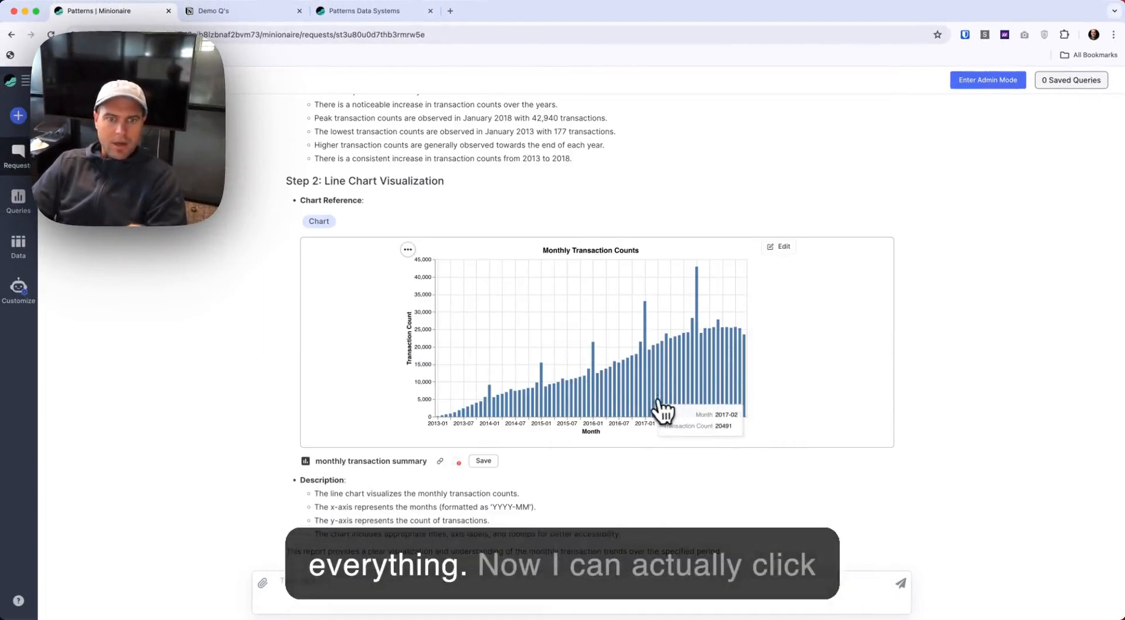
- Open the monthly transaction summary in a widened side pane, look over its details, and download the Monthly Transaction Counts chart image
{"action": "left_click", "coordinate": [370, 461]}
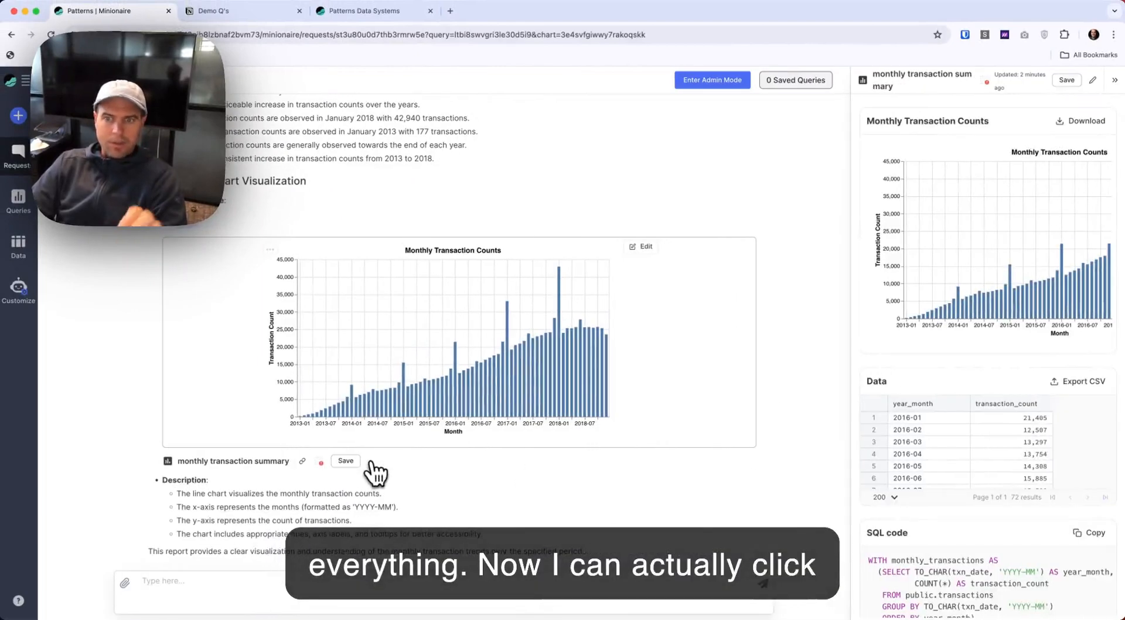
{"action": "left_click_drag", "start_coordinate": [851, 253], "coordinate": [616, 267]}
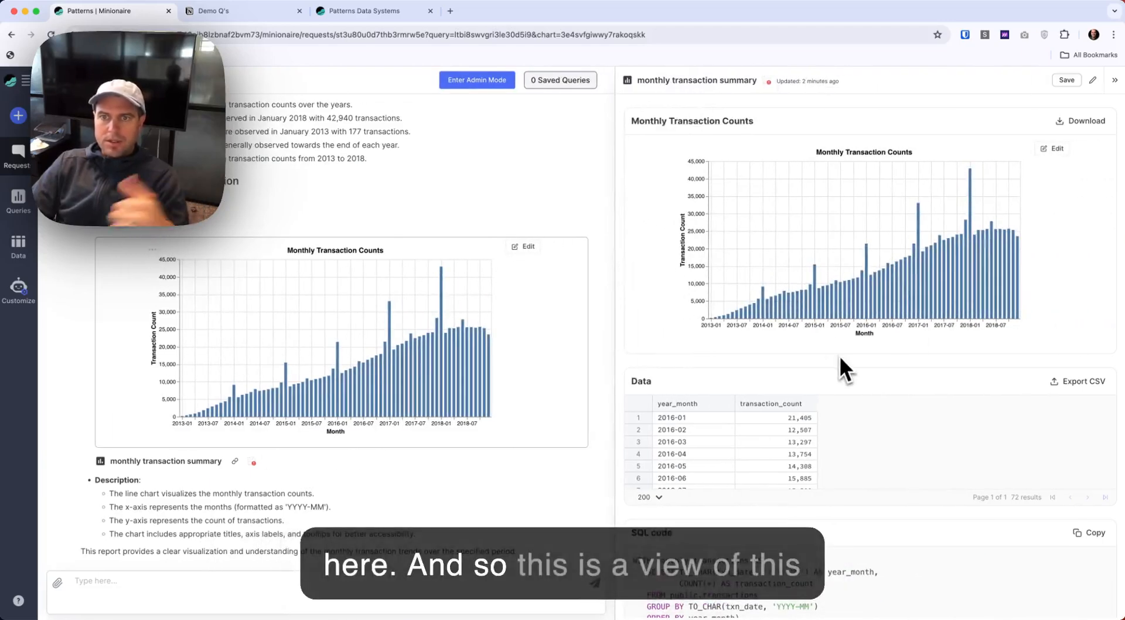
{"action": "scroll", "coordinate": [841, 360], "scroll_direction": "down", "scroll_amount": 5}
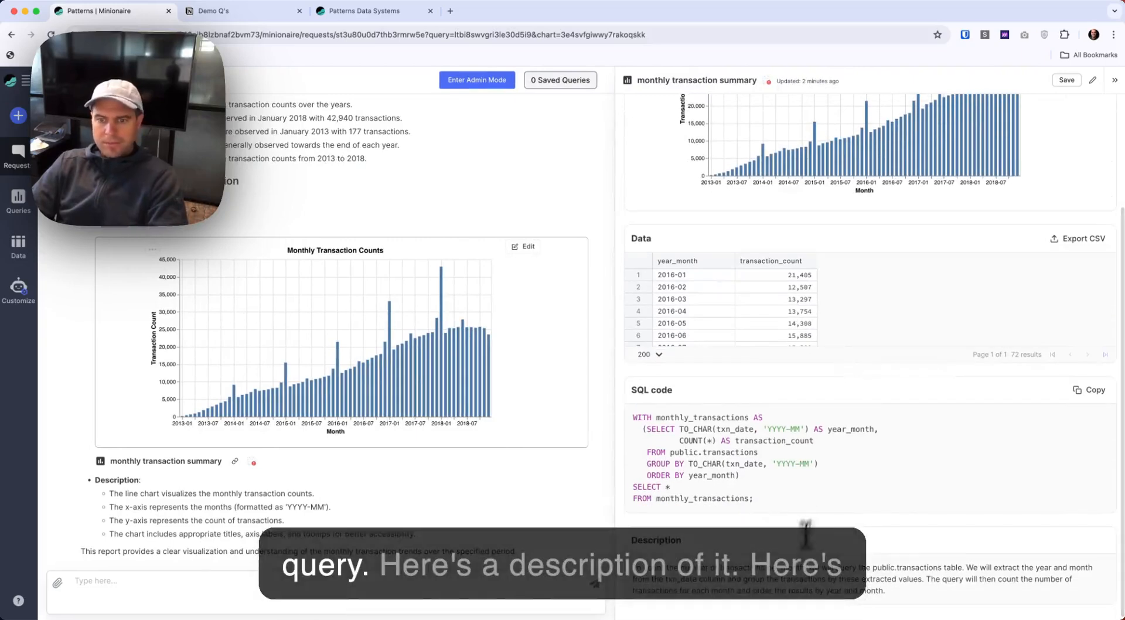
{"action": "scroll", "coordinate": [812, 463], "scroll_direction": "up", "scroll_amount": 5}
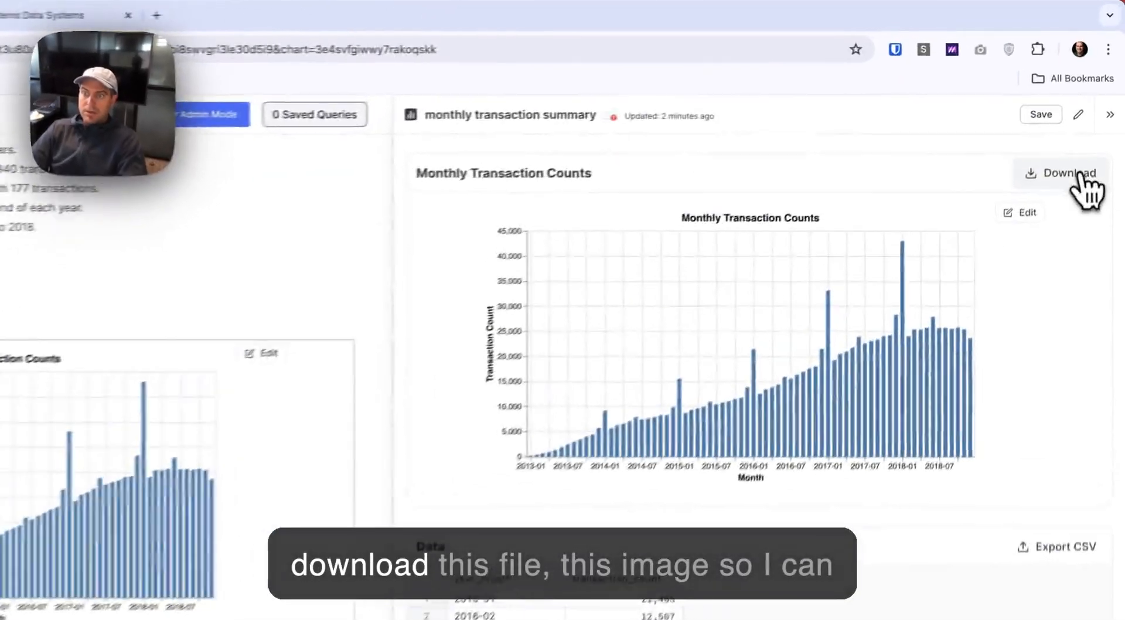
{"action": "left_click", "coordinate": [1087, 121]}
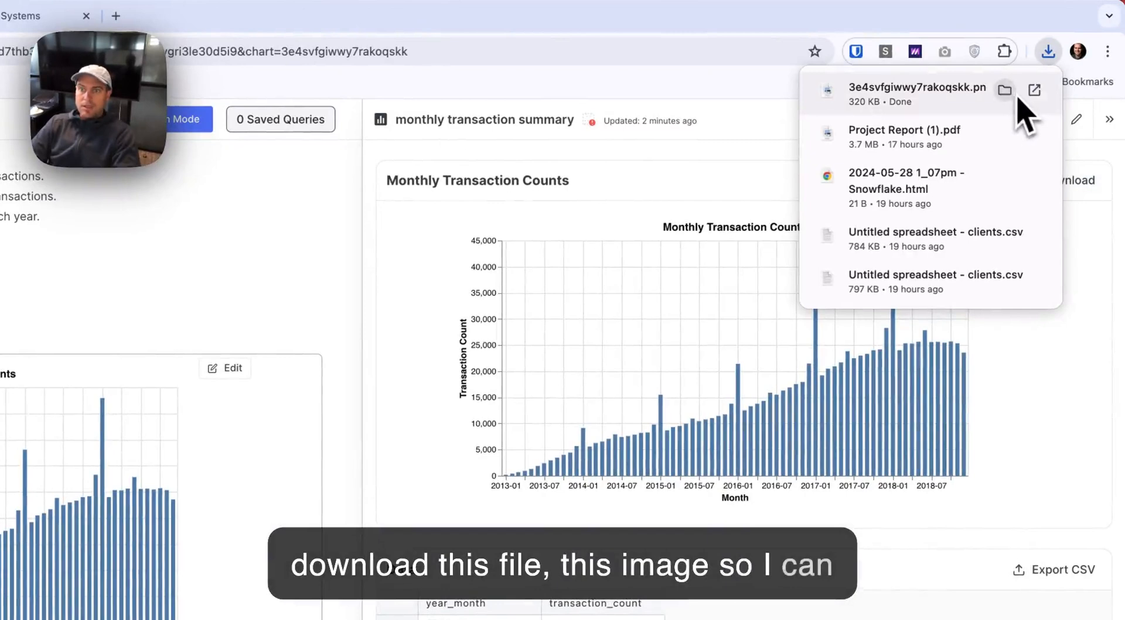
{"action": "left_click", "coordinate": [708, 187]}
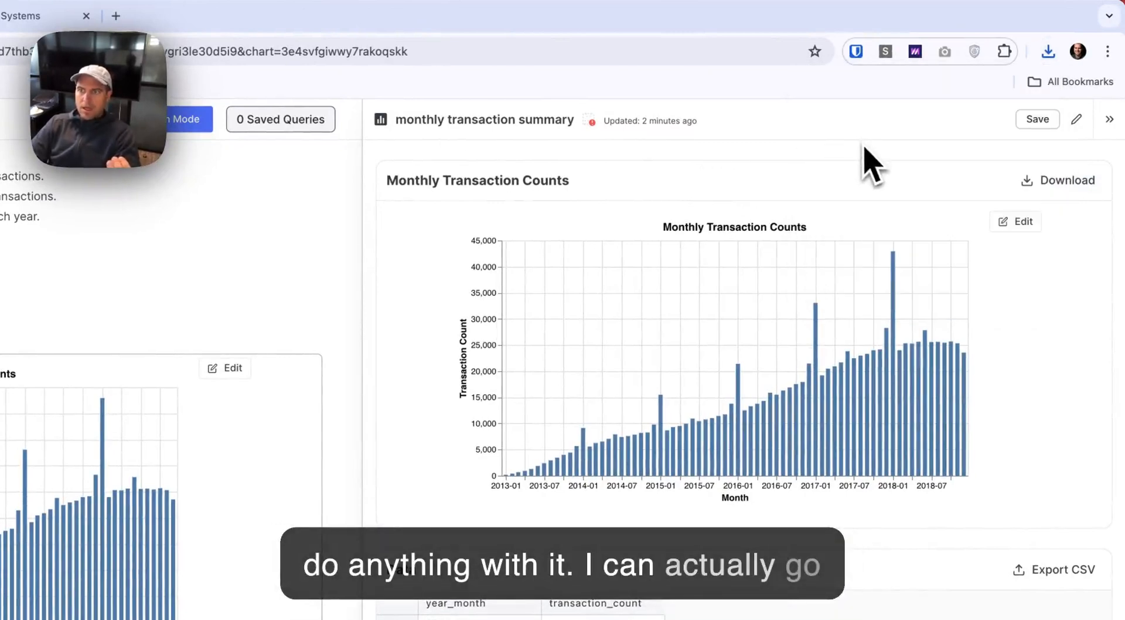
- Open the monthly transaction summary for editing, try adding scratch text after the last SQL line, and remove it again
{"action": "left_click", "coordinate": [1077, 119]}
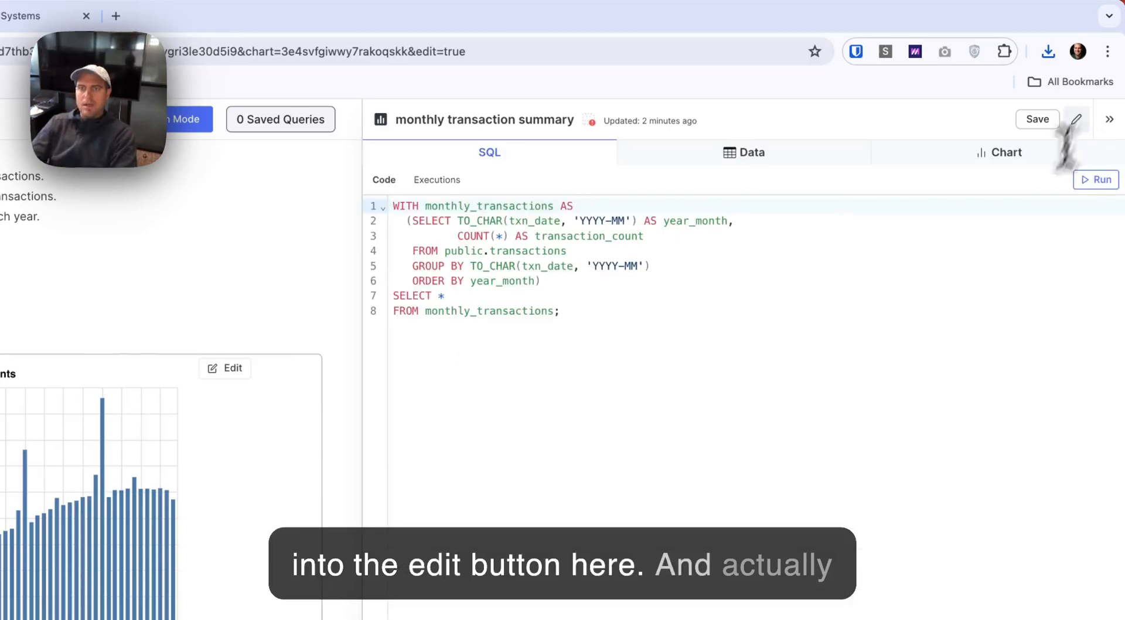
{"action": "left_click", "coordinate": [929, 414]}
{"action": "type", "text": "a;lsdkjf;asldk"}
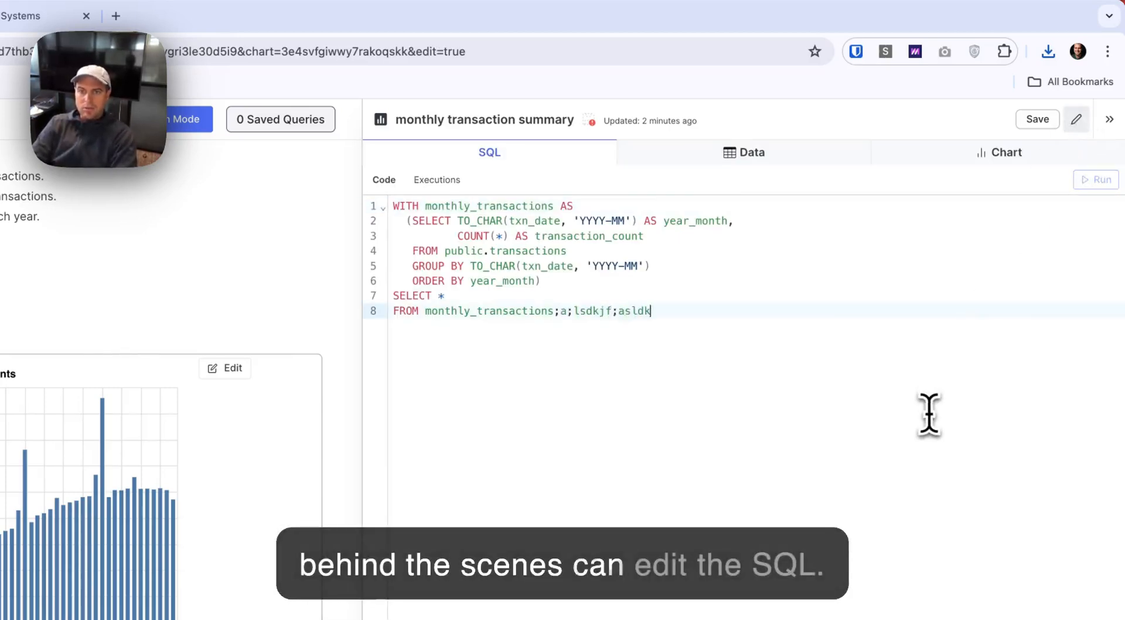
{"action": "type", "text": "jf;asldfjk"}
{"action": "key", "text": "shift+super+Left"}
{"action": "key", "text": "shift+Right"}
{"action": "key", "text": "shift+Right"}
{"action": "key", "text": "shift+Right"}
{"action": "key", "text": "shift+Right"}
{"action": "key", "text": "shift+Right"}
{"action": "key", "text": "shift+Right"}
{"action": "key", "text": "shift+Right"}
{"action": "key", "text": "shift+Right"}
{"action": "key", "text": "shift+Right"}
{"action": "key", "text": "shift+Right"}
{"action": "key", "text": "shift+Right"}
{"action": "key", "text": "shift+Right"}
{"action": "key", "text": "shift+Right"}
{"action": "key", "text": "shift+Right"}
{"action": "key", "text": "shift+Right"}
{"action": "key", "text": "shift+Right"}
{"action": "key", "text": "shift+Right"}
{"action": "key", "text": "shift+Right"}
{"action": "key", "text": "shift+Right"}
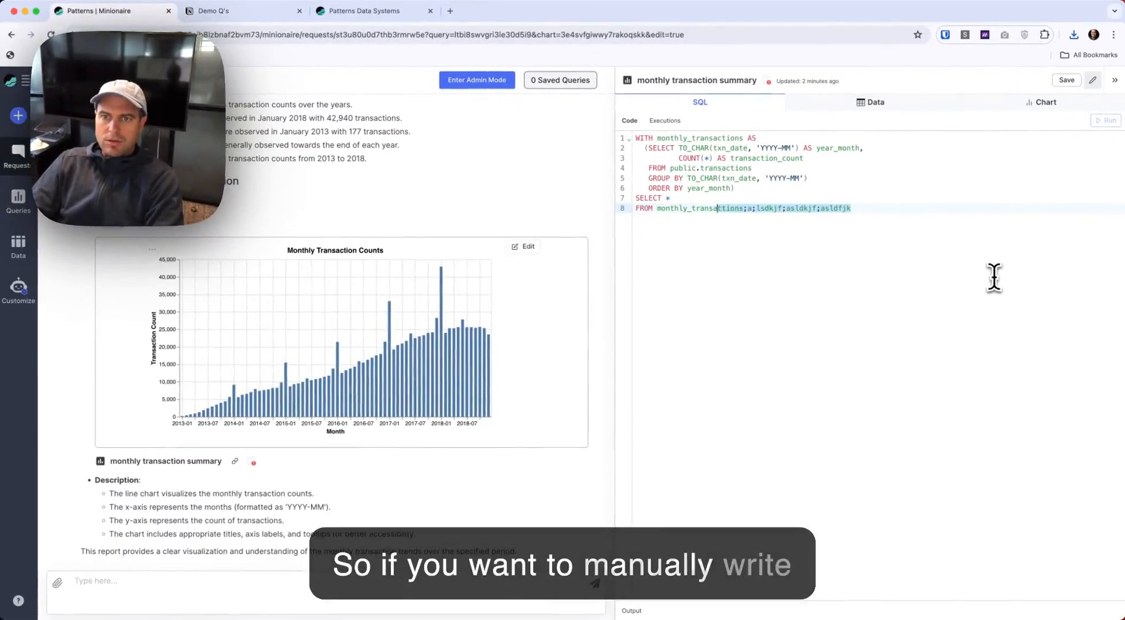
{"action": "key", "text": "BackSpace"}
{"action": "key", "text": "BackSpace"}
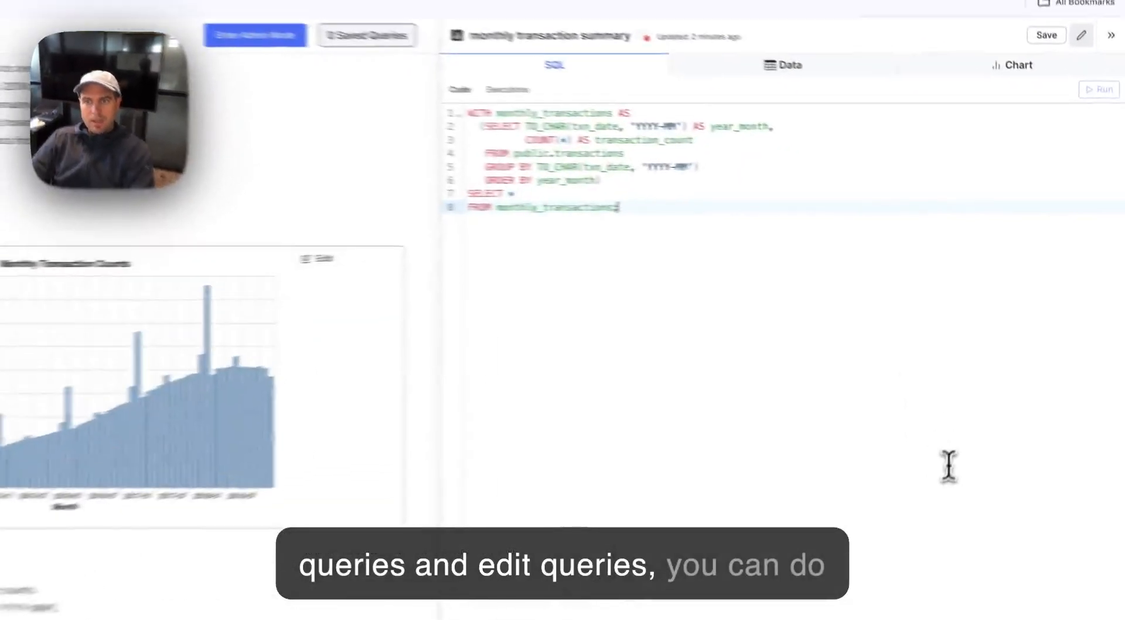
- Examine the code and preview behind the Monthly Transaction Counts chart, and return to the query's SQL by way of its data
{"action": "left_click", "coordinate": [1030, 135]}
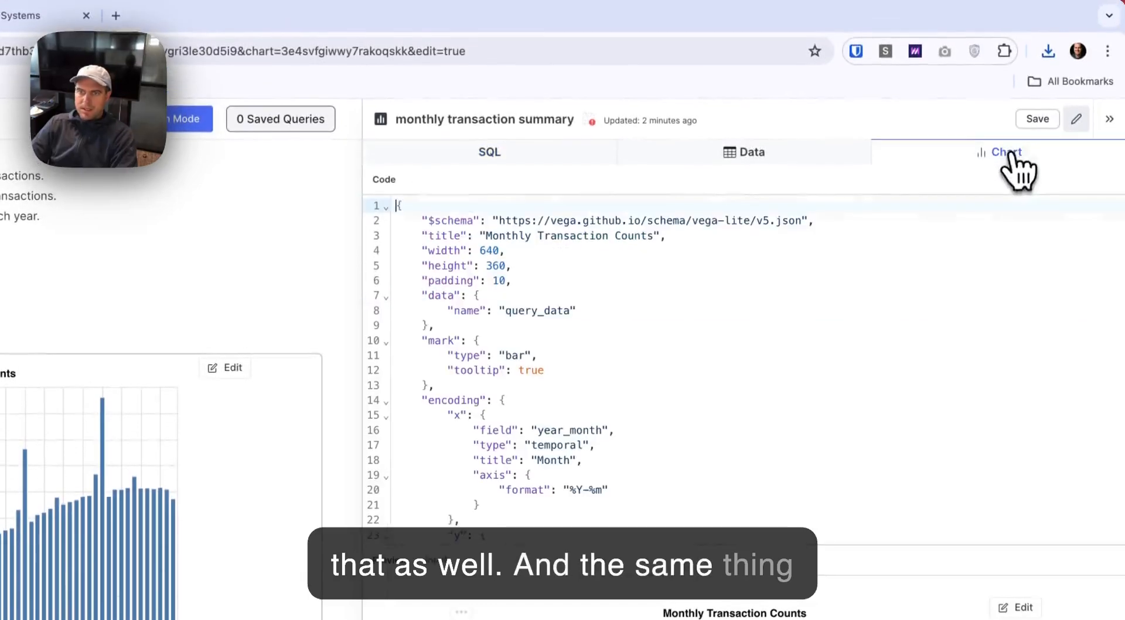
{"action": "scroll", "coordinate": [731, 319], "scroll_direction": "down", "scroll_amount": 5}
{"action": "scroll", "coordinate": [729, 317], "scroll_direction": "up", "scroll_amount": 5}
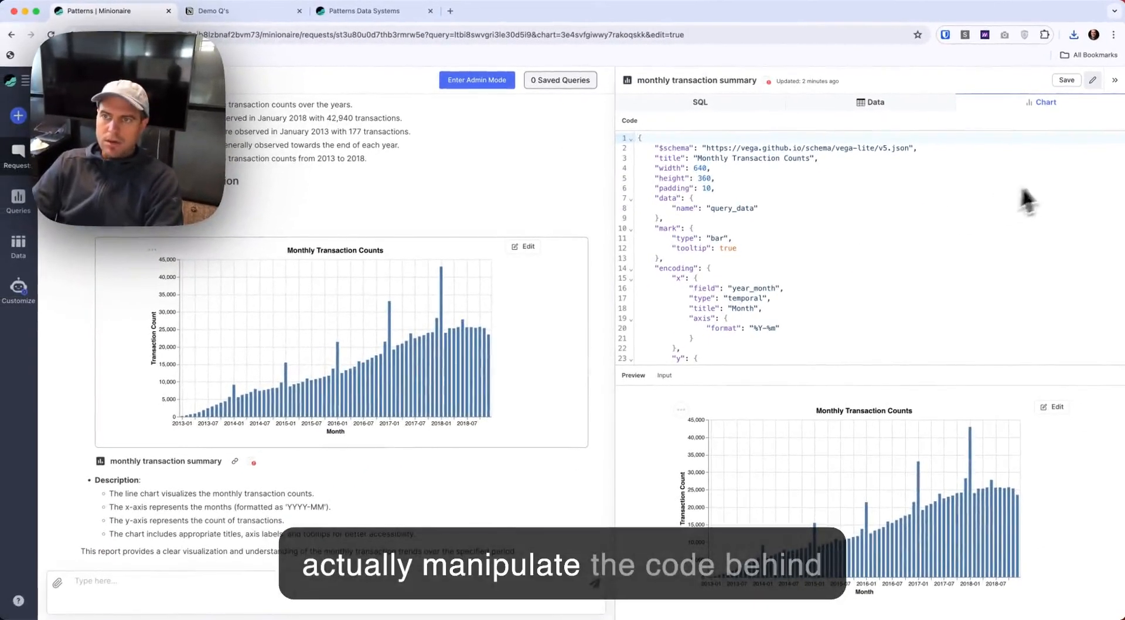
{"action": "left_click", "coordinate": [873, 104]}
{"action": "left_click", "coordinate": [762, 106]}
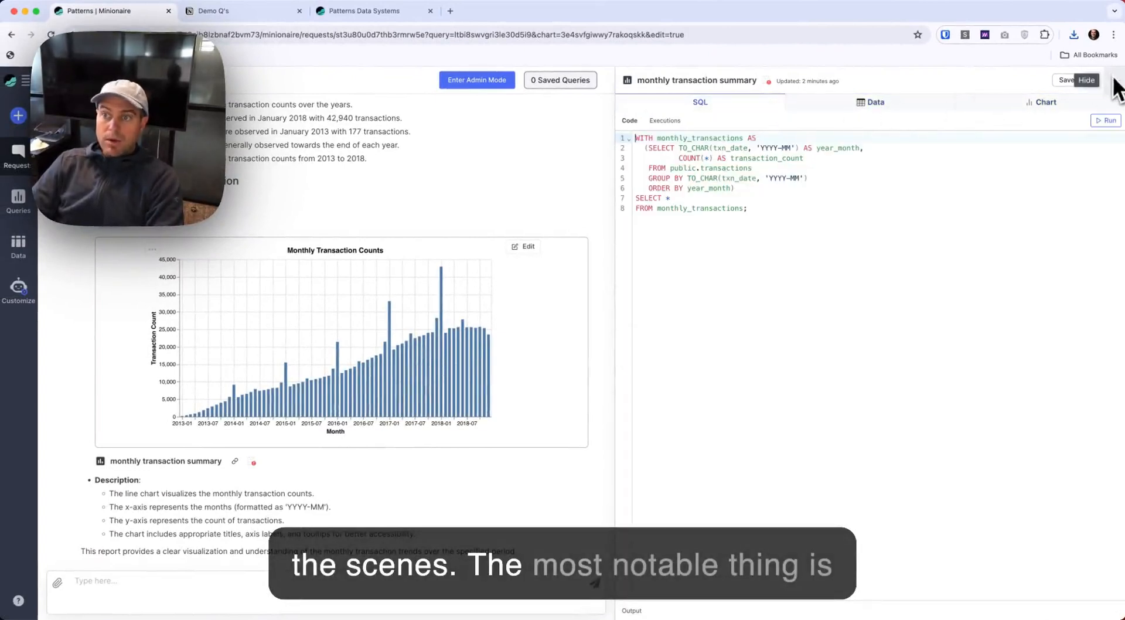
- Save the monthly transaction summary query, hide its pane, and open the saved entry from the query repository
{"action": "left_click", "coordinate": [1066, 80]}
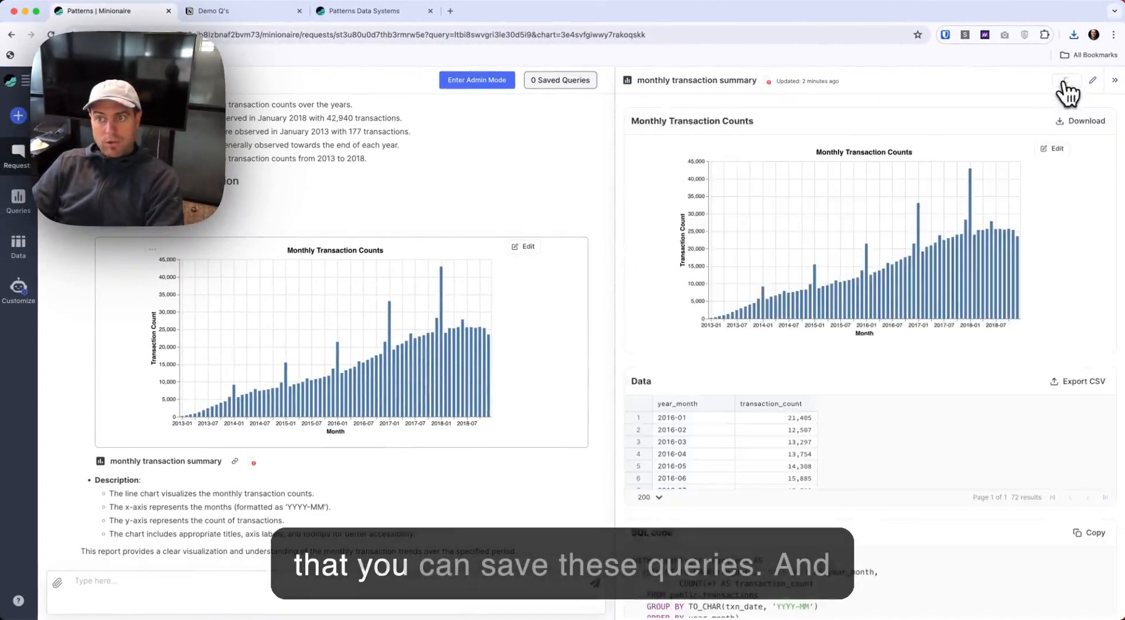
{"action": "left_click", "coordinate": [1115, 79]}
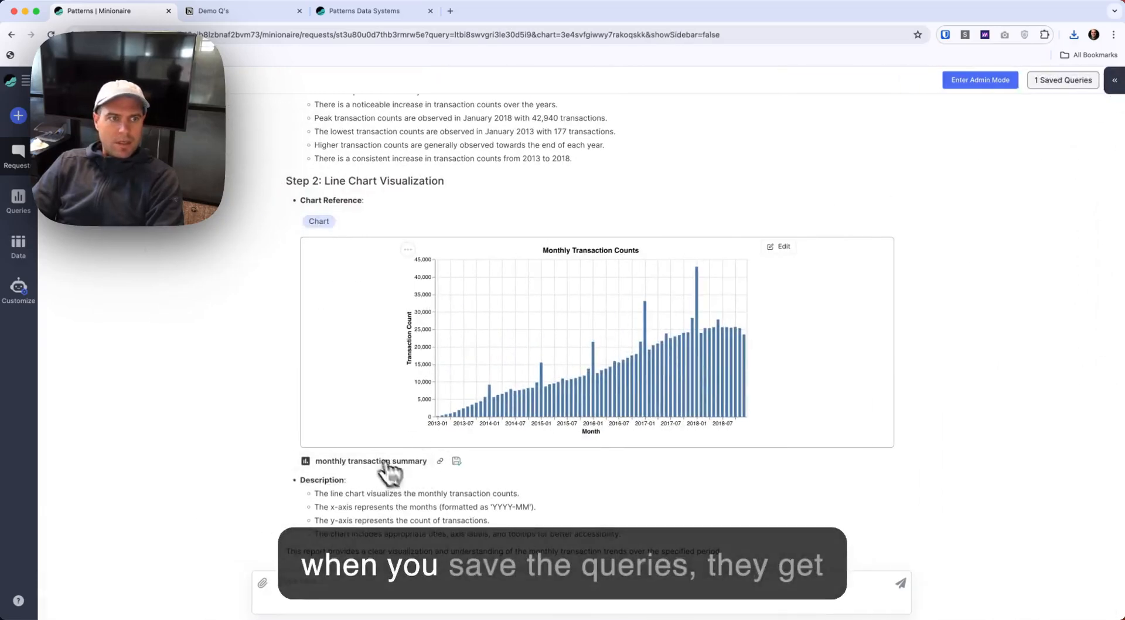
{"action": "left_click", "coordinate": [18, 199]}
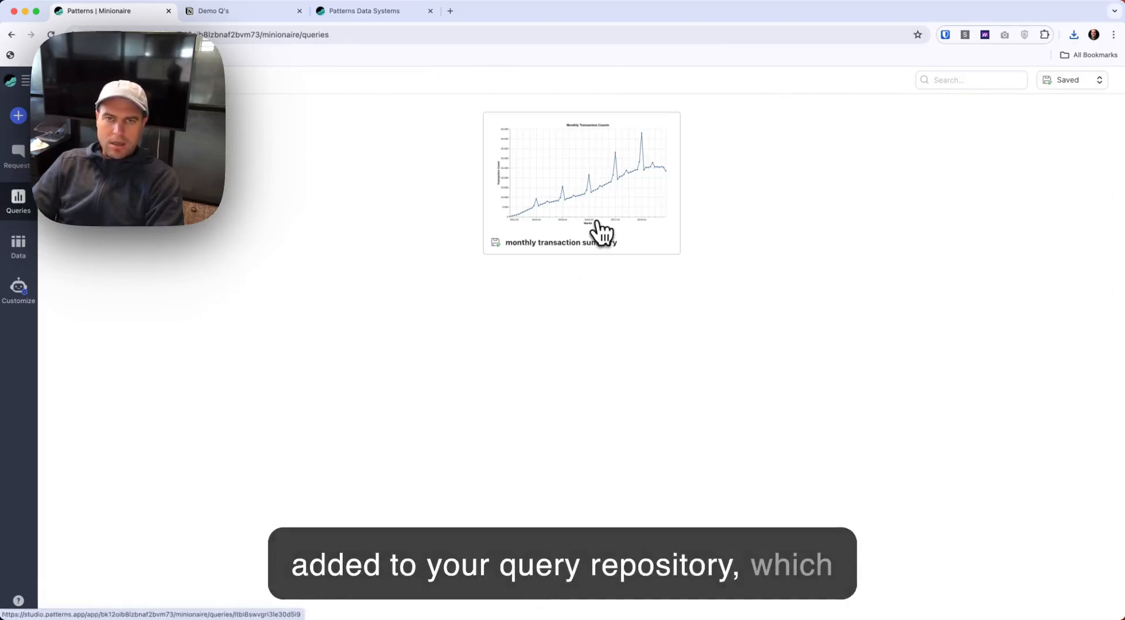
{"action": "left_click", "coordinate": [599, 232]}
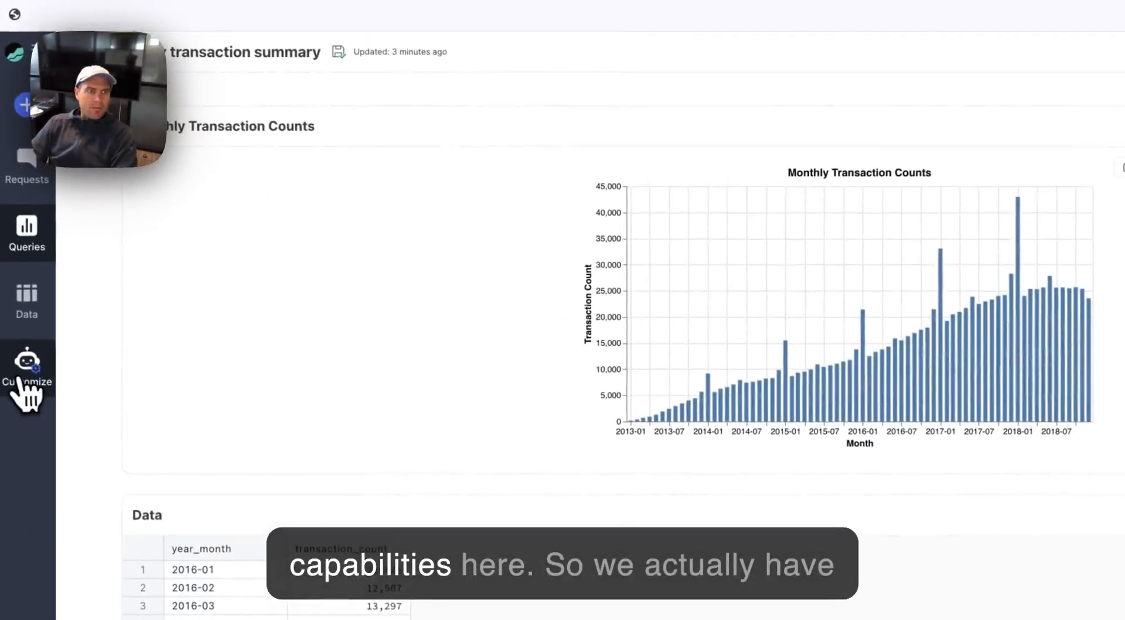
- Show Minionaire's customization page with its knowledge base, returning to it after a glance at the Demo Q's notes
{"action": "left_click", "coordinate": [24, 384]}
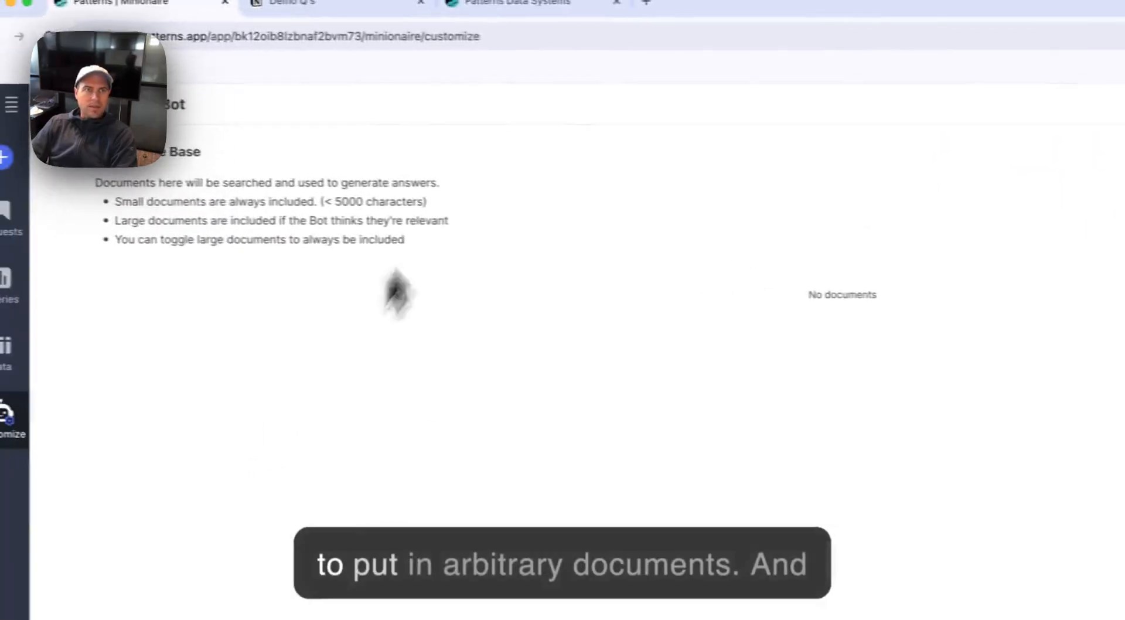
{"action": "left_click", "coordinate": [365, 4]}
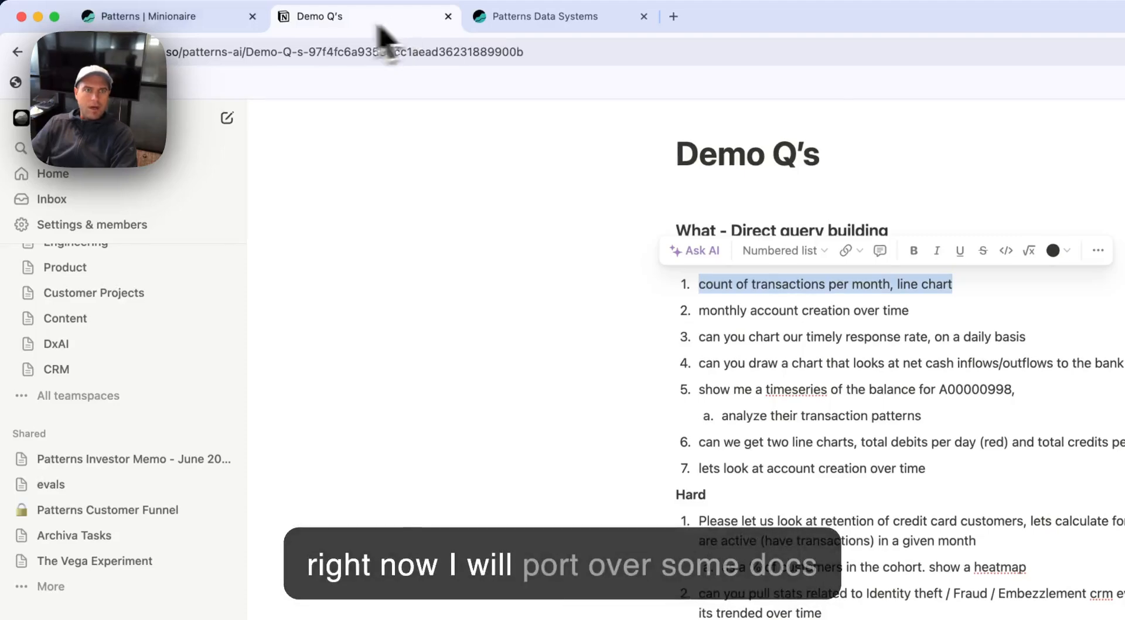
{"action": "left_click", "coordinate": [194, 23]}
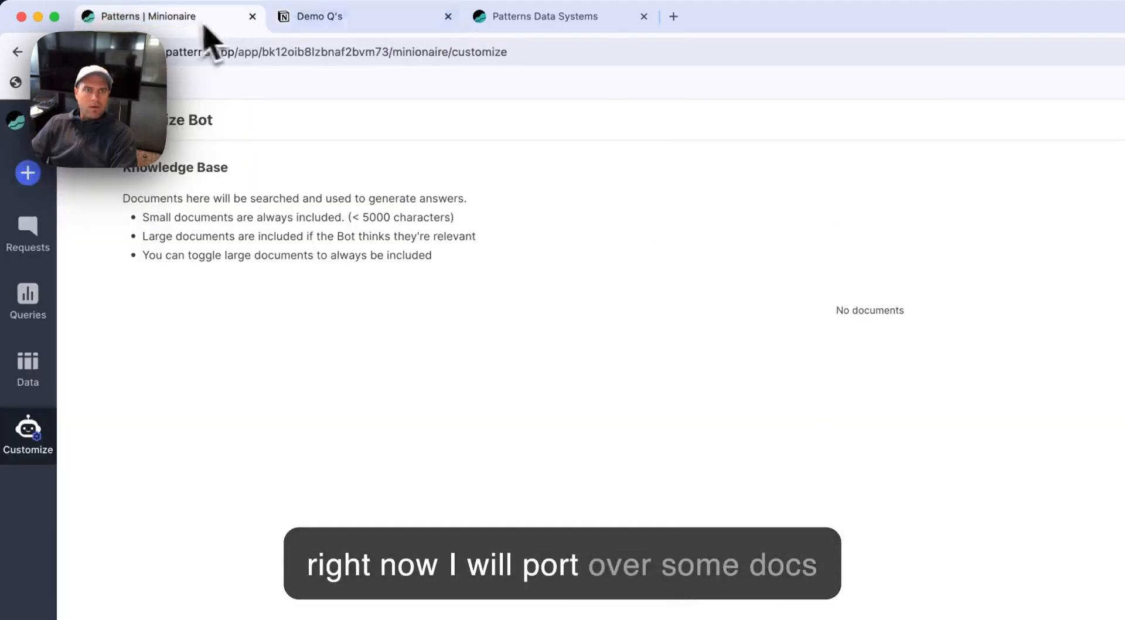
- Load studio.patterns.app in a new browser tab
{"action": "left_click", "coordinate": [505, 28]}
{"action": "left_click", "coordinate": [675, 21]}
{"action": "type", "text": "studio.patterns.app"}
{"action": "key", "text": "Return"}
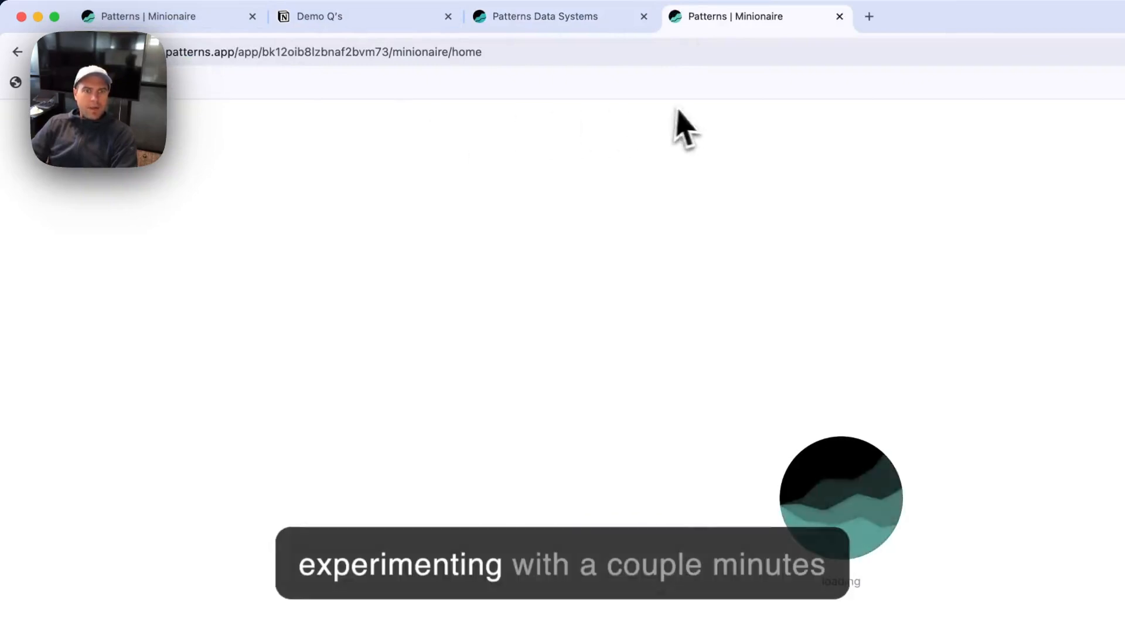
- Switch to the BankExpert bot and select the full text of the "About dataset" document in its knowledge base for copying
{"action": "left_click", "coordinate": [16, 120]}
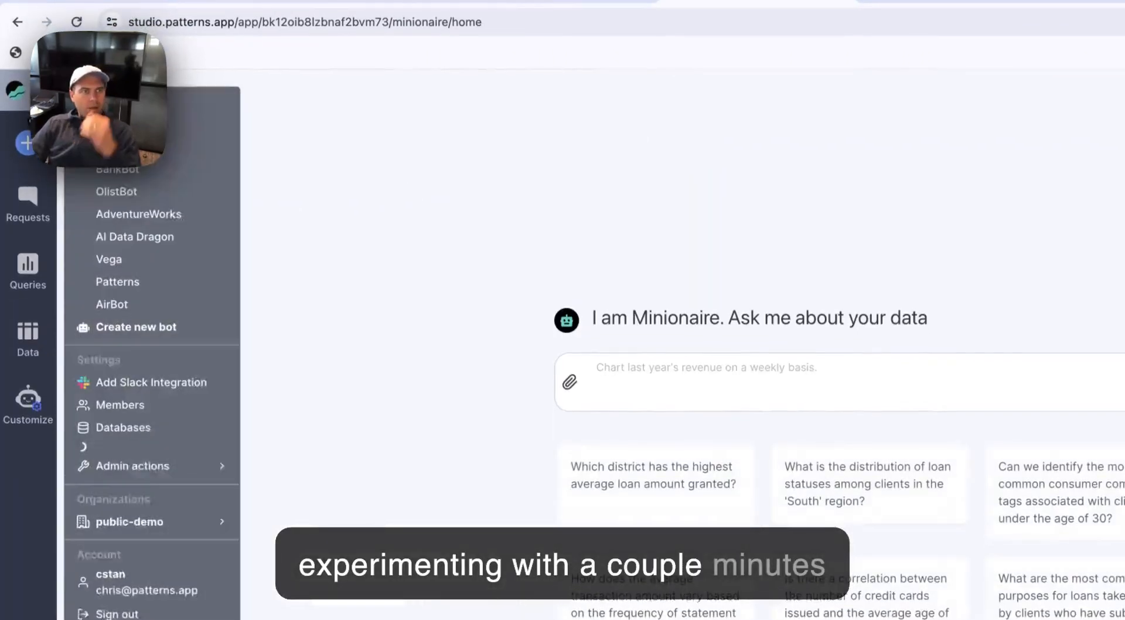
{"action": "left_click", "coordinate": [167, 155]}
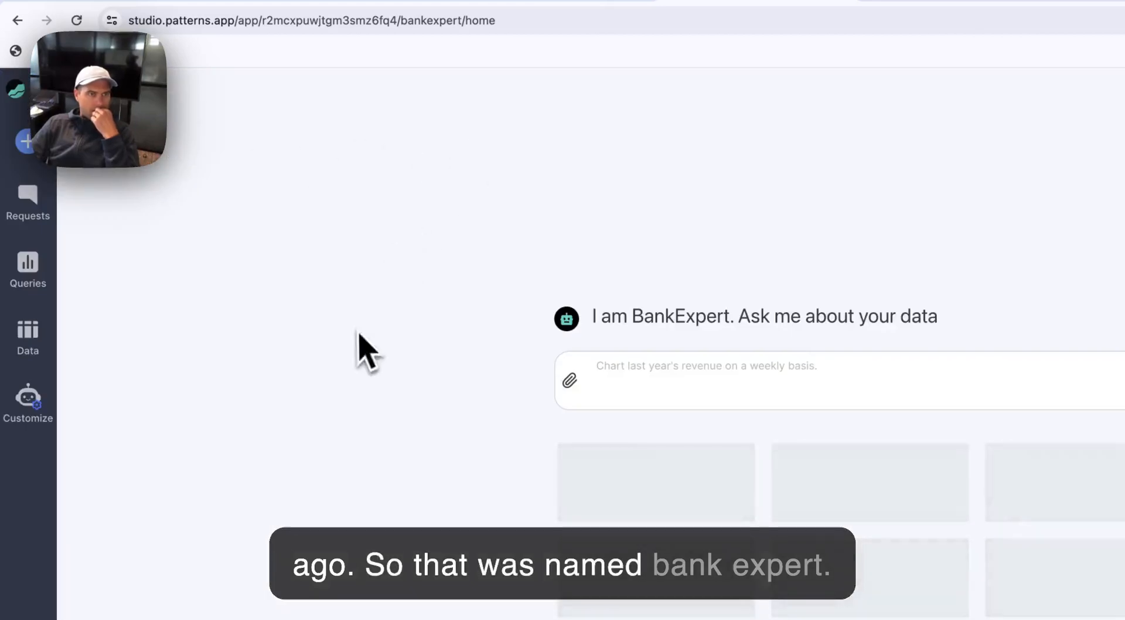
{"action": "left_click", "coordinate": [37, 400]}
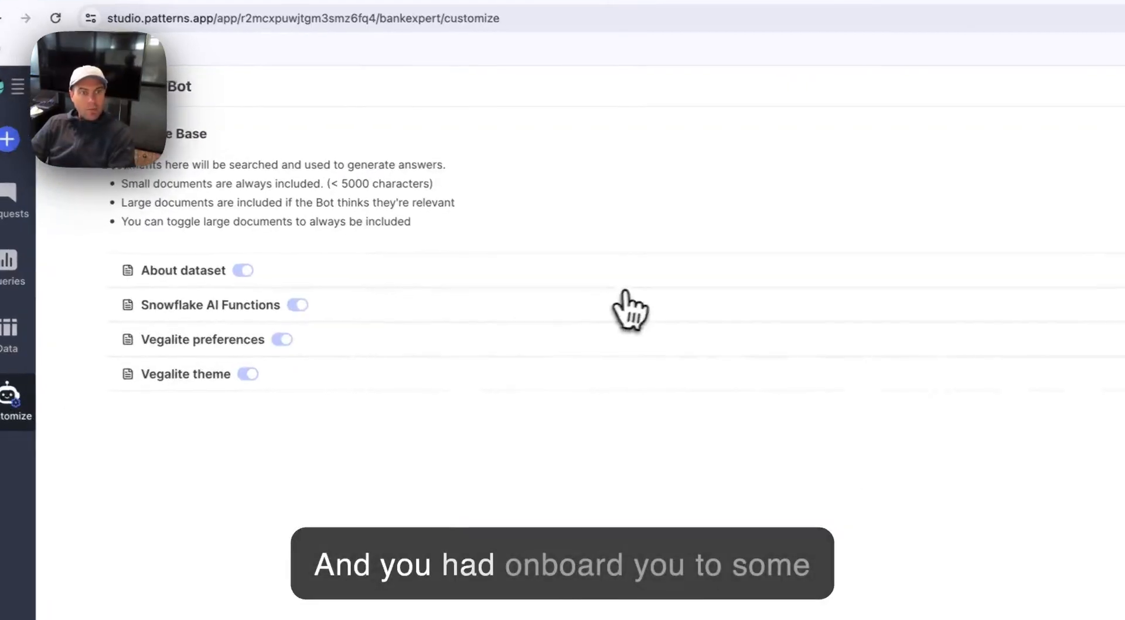
{"action": "left_click", "coordinate": [522, 284]}
{"action": "key", "text": "super+a"}
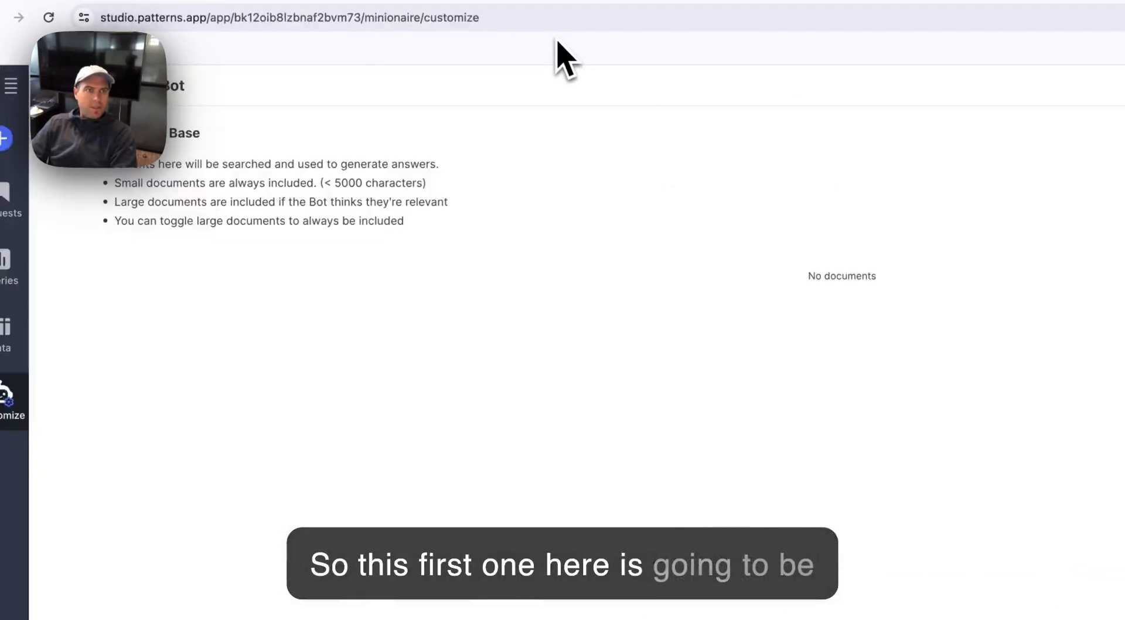
- Add a document named "About dataset" to Minionaire's knowledge base and fill it with the text copied from BankExpert
{"action": "left_click", "coordinate": [1082, 164]}
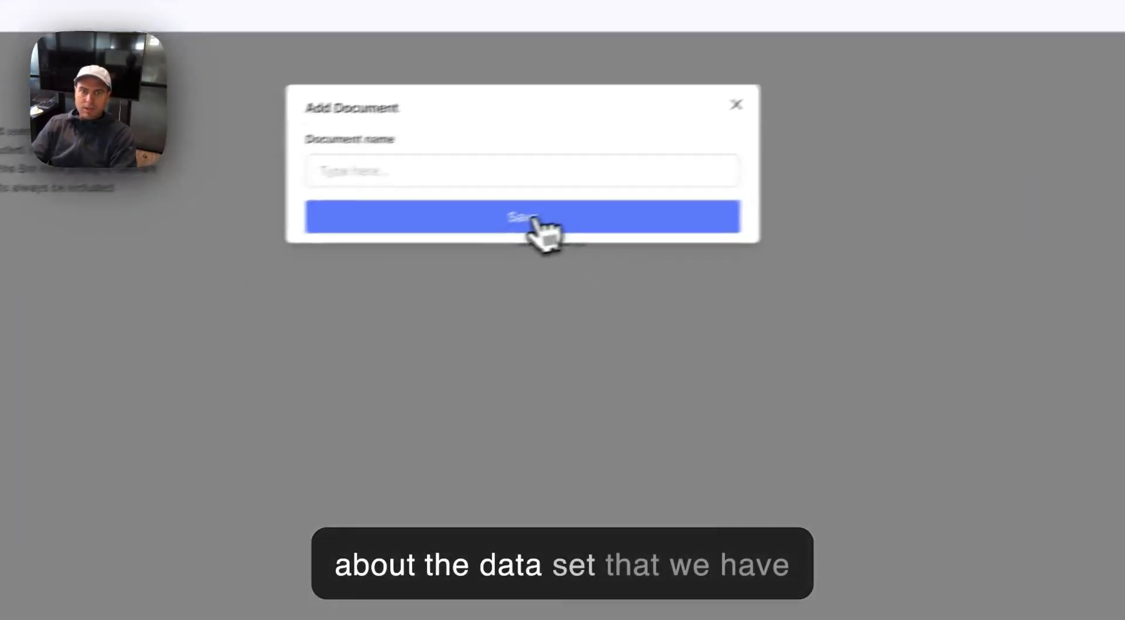
{"action": "left_click", "coordinate": [255, 246]}
{"action": "type", "text": "About datase"}
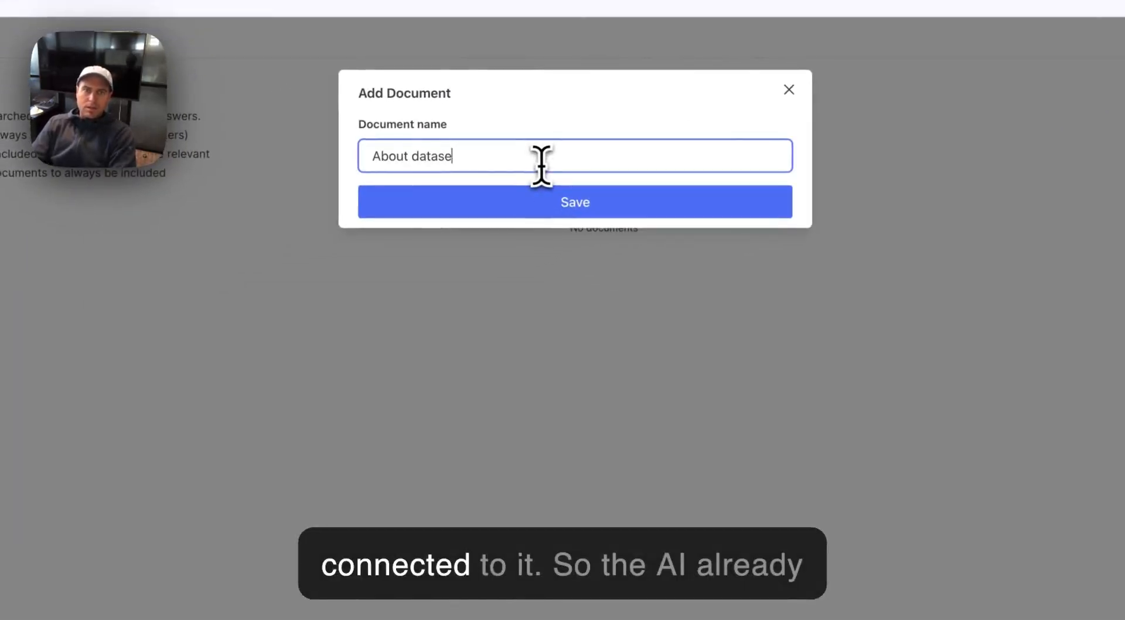
{"action": "type", "text": "t"}
{"action": "left_click", "coordinate": [603, 214]}
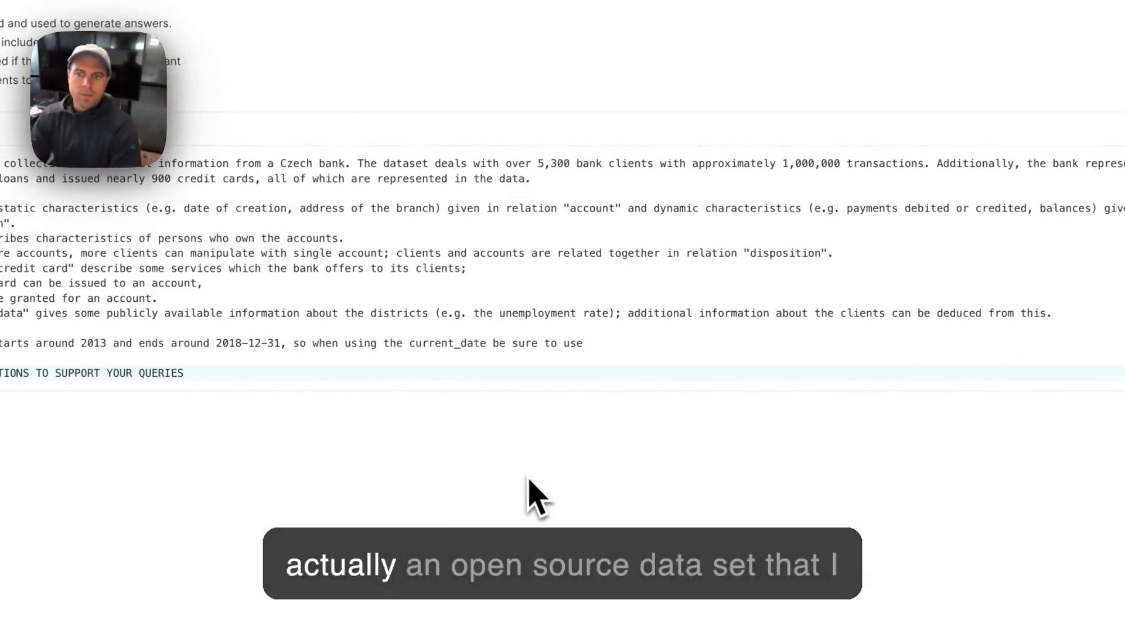
- Read through the About dataset document, covering the Berka dataset overview, the relation descriptions, and the closing visualization instruction
{"action": "triple_click", "coordinate": [549, 191]}
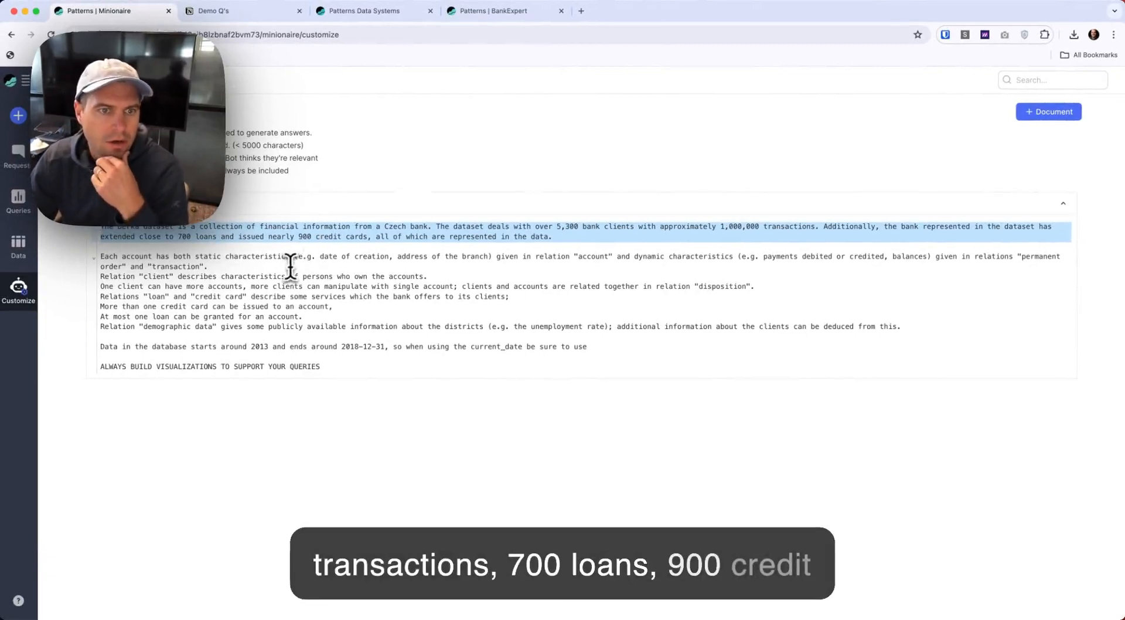
{"action": "left_click", "coordinate": [290, 266]}
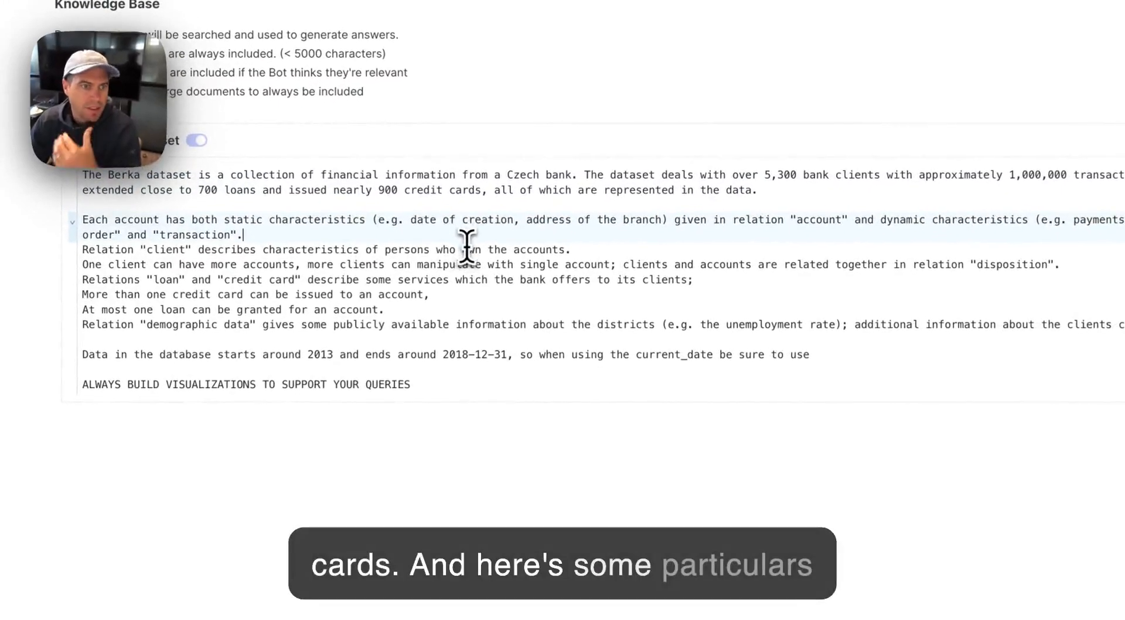
{"action": "triple_click", "coordinate": [467, 249]}
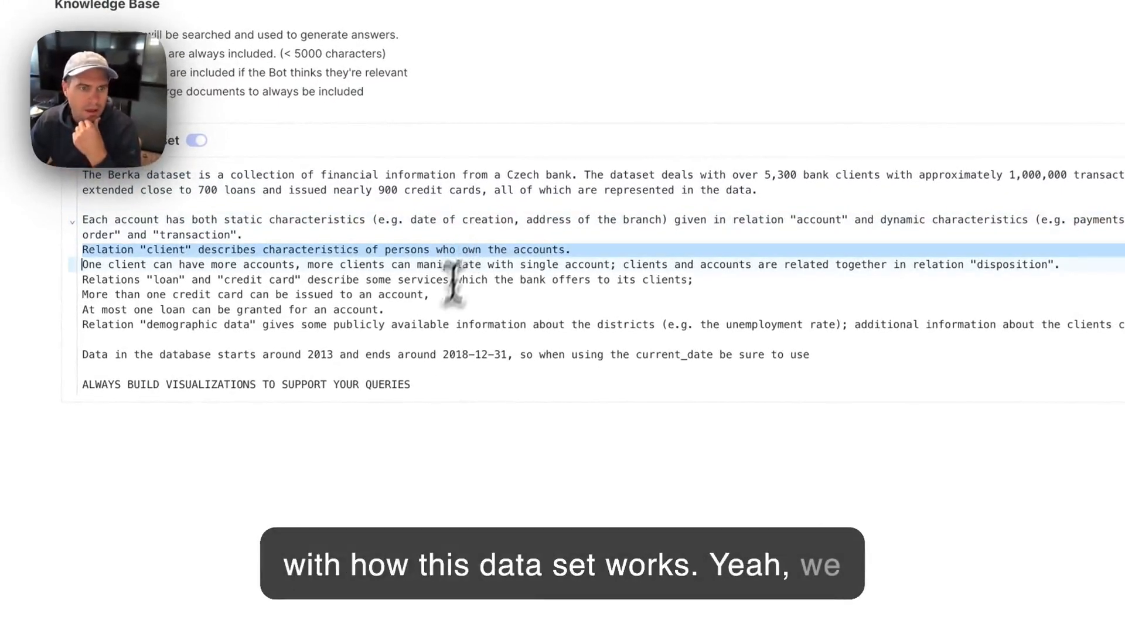
{"action": "left_click", "coordinate": [548, 400]}
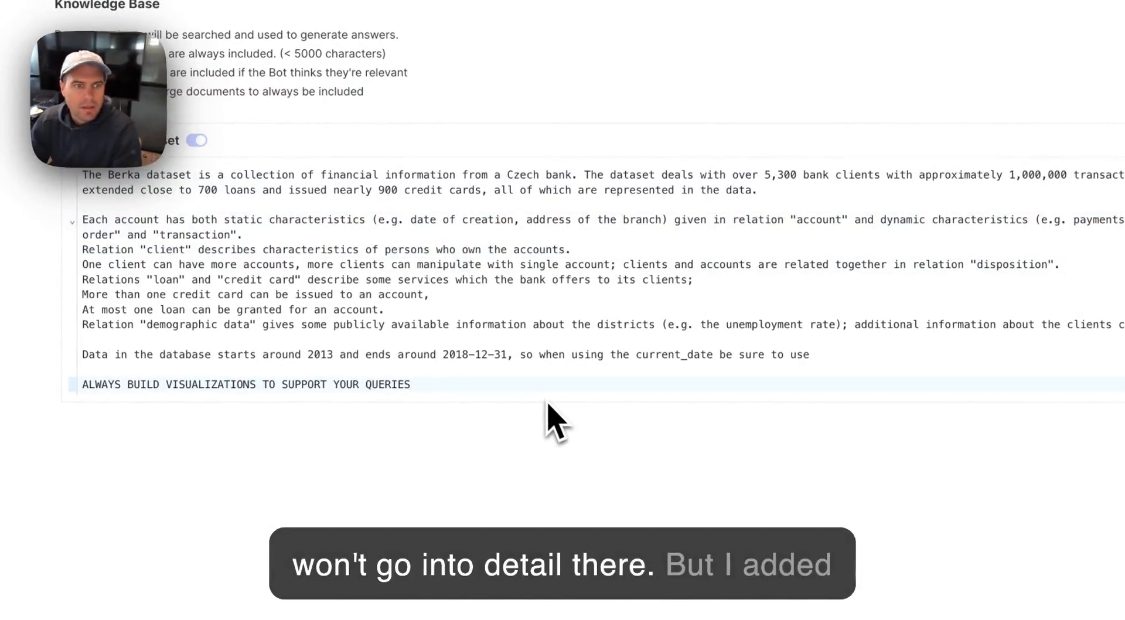
- Highlight the line in the About dataset document about the date range from 2013 to 2018-12-31 and using current_date
{"action": "key", "text": "Up"}
{"action": "key", "text": "Up"}
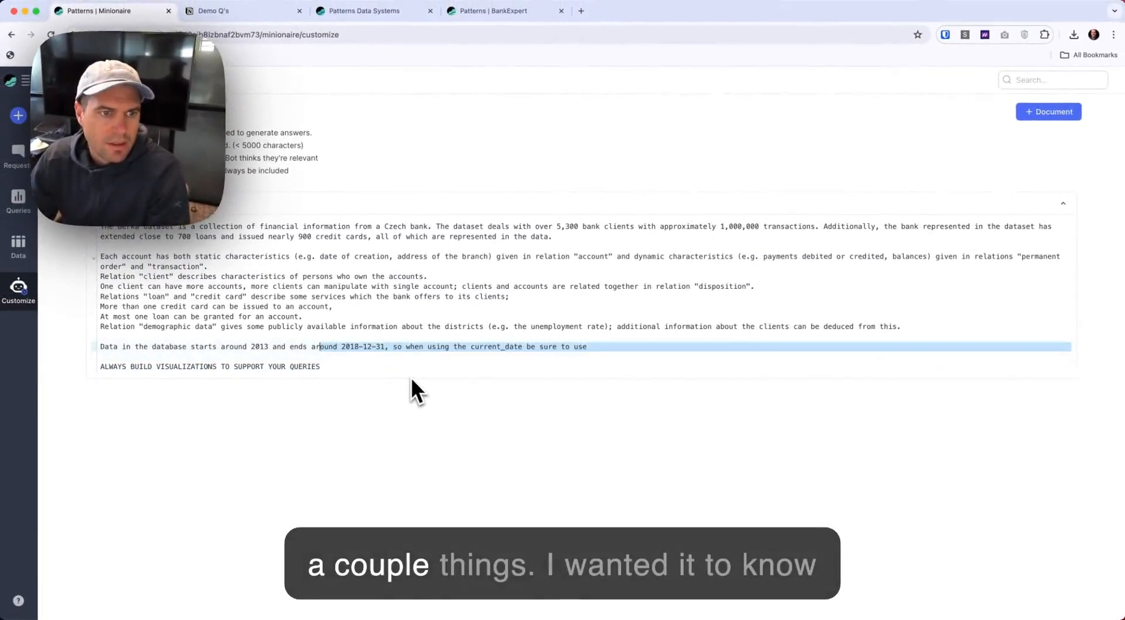
{"action": "key", "text": "super+Left"}
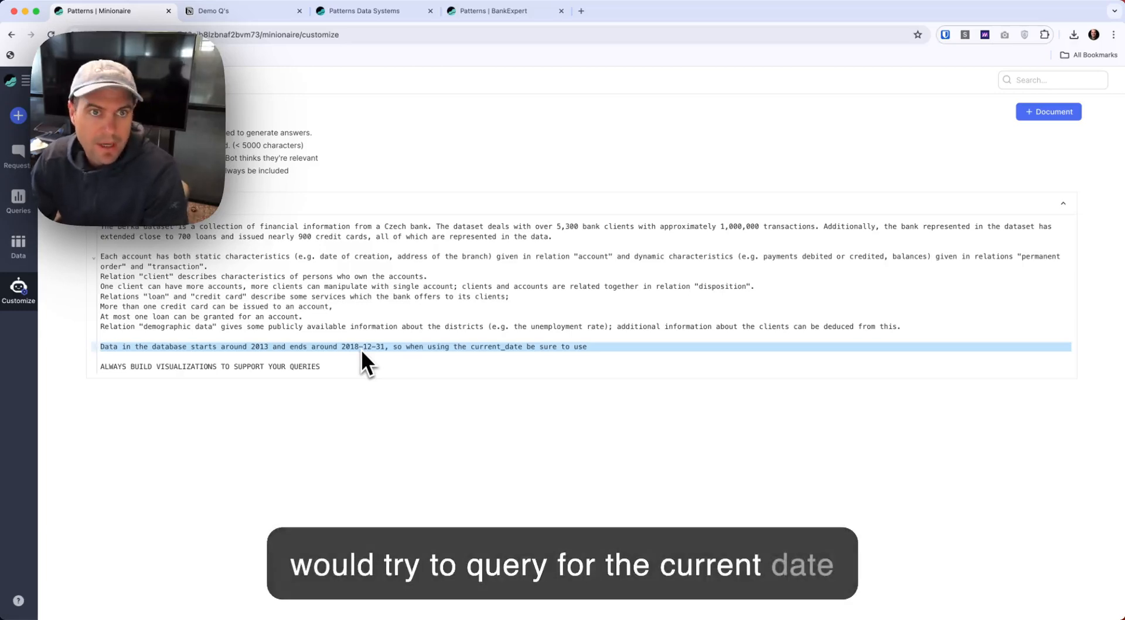
{"action": "left_click", "coordinate": [445, 381]}
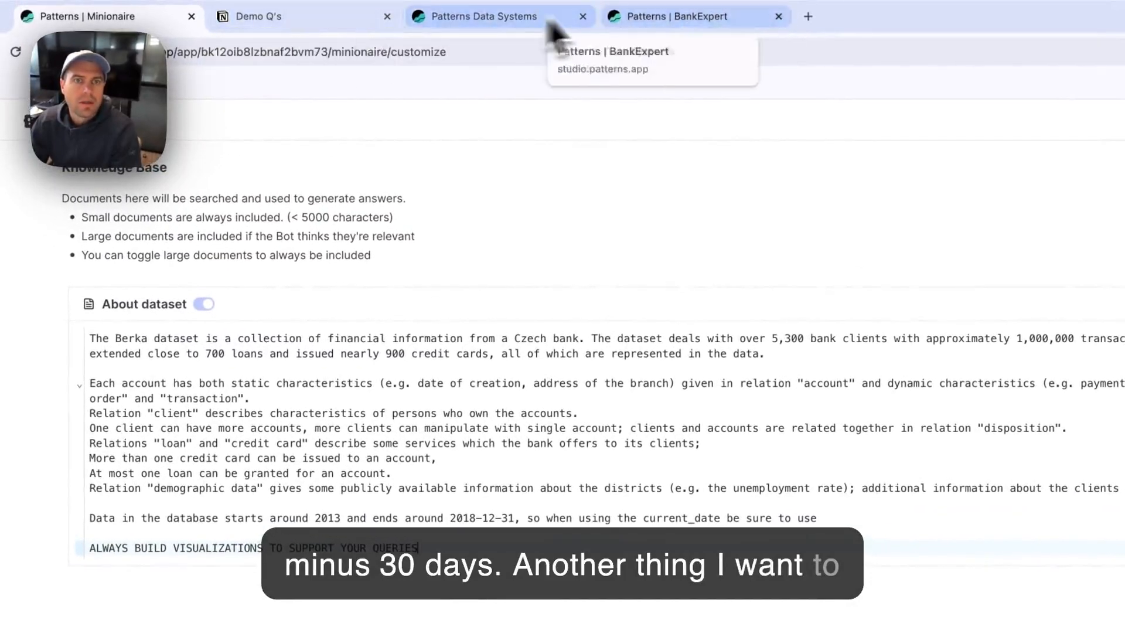
- Switch to the BankExpert bot and select the full text of its "Snowflake AI Functions" document for copying
{"action": "key", "text": "ctrl+a"}
{"action": "scroll", "coordinate": [302, 447], "scroll_direction": "down", "scroll_amount": 5}
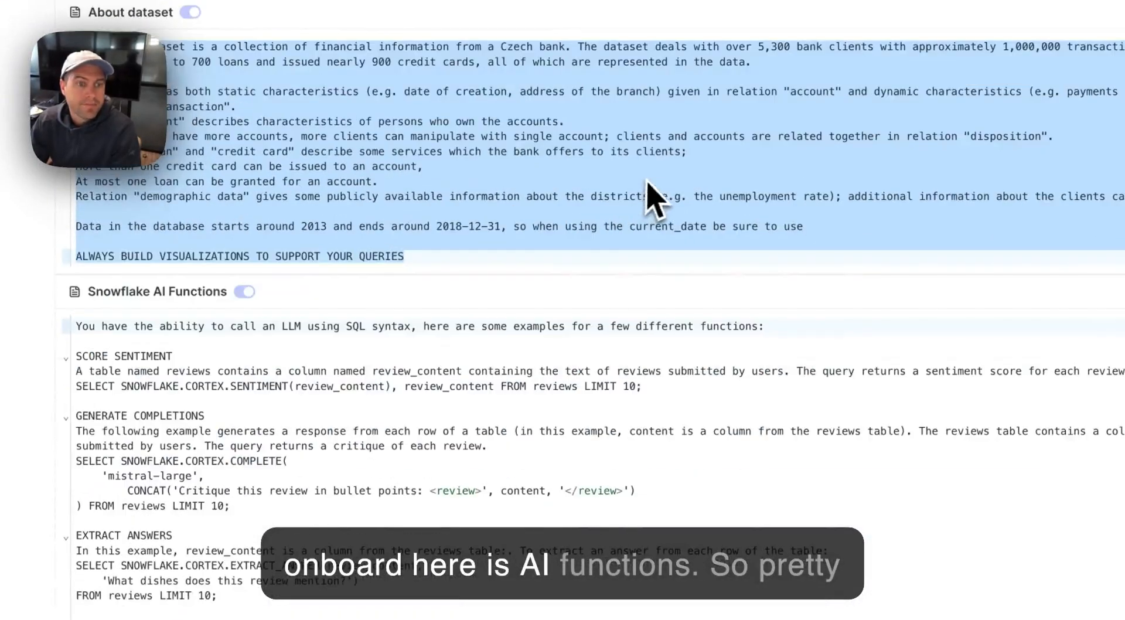
{"action": "left_click", "coordinate": [581, 453]}
{"action": "key", "text": "ctrl+a"}
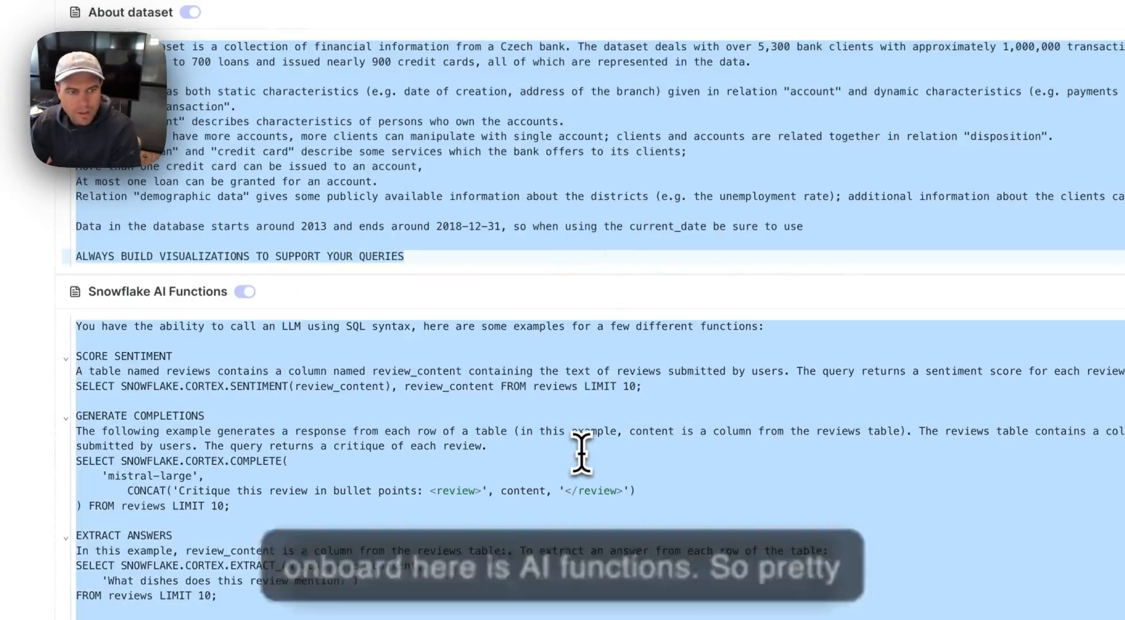
{"action": "left_click", "coordinate": [516, 446]}
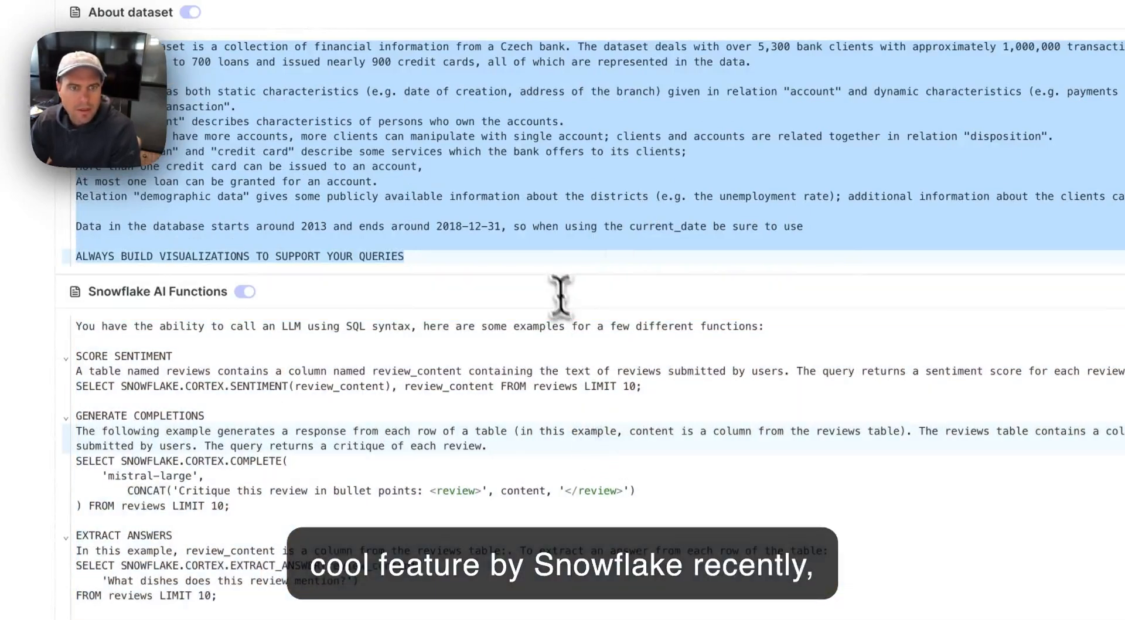
{"action": "left_click", "coordinate": [533, 261]}
{"action": "left_click", "coordinate": [534, 440]}
{"action": "key", "text": "ctrl+a"}
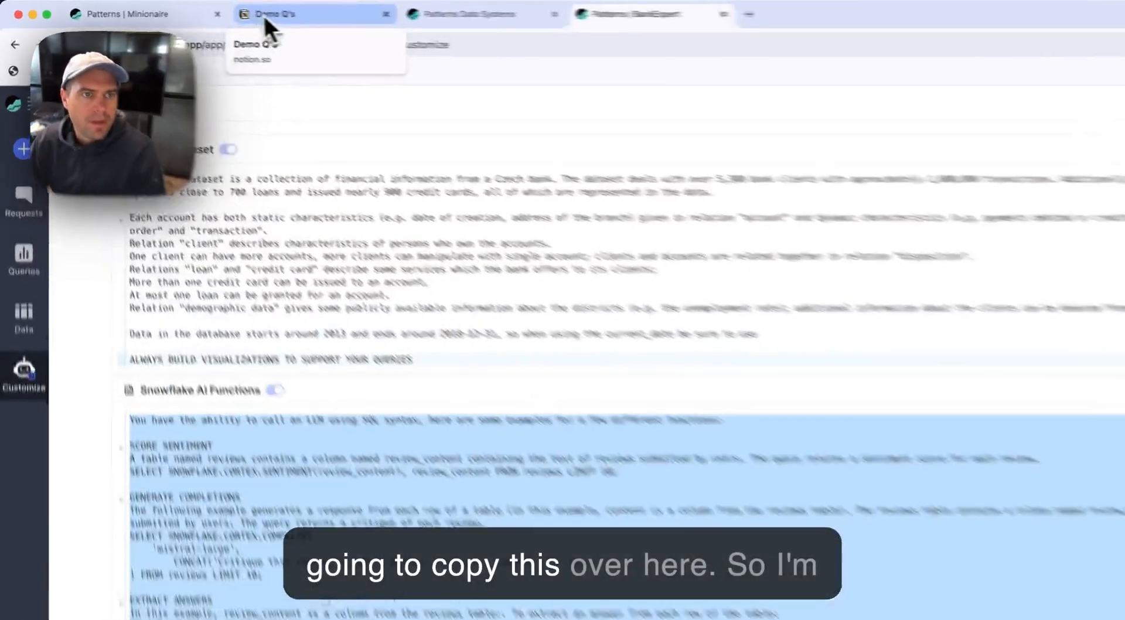
- Add a document named "AI Functions" to Minionaire's knowledge base and fill it with the text copied from BankExpert
{"action": "left_click", "coordinate": [228, 11]}
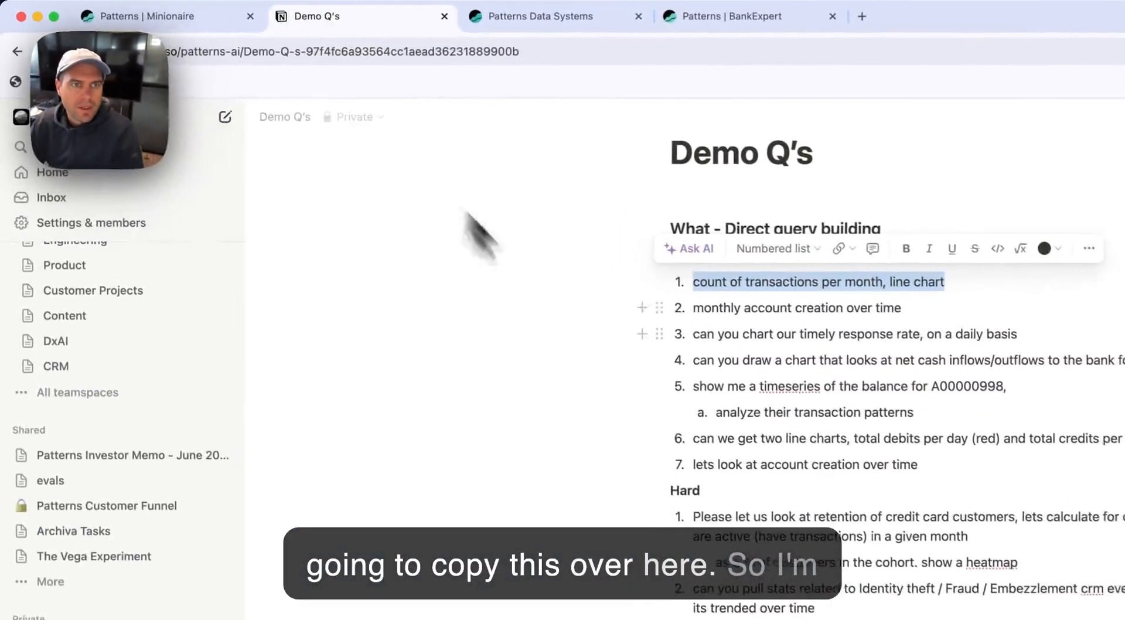
{"action": "left_click", "coordinate": [176, 16]}
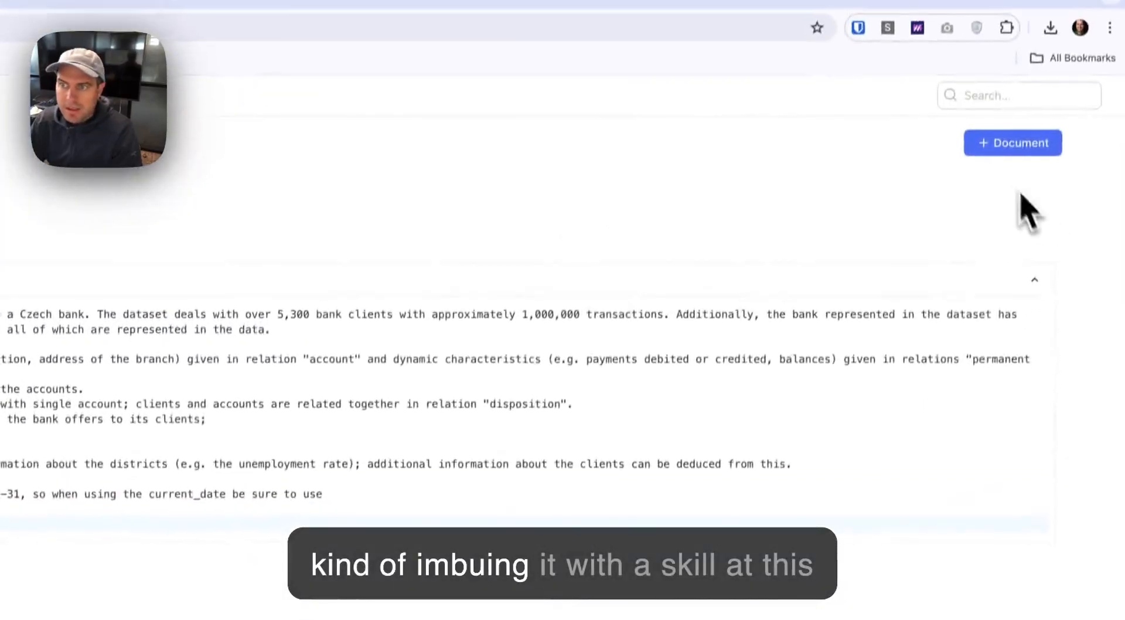
{"action": "left_click", "coordinate": [1012, 142]}
{"action": "type", "text": "AI Fu"}
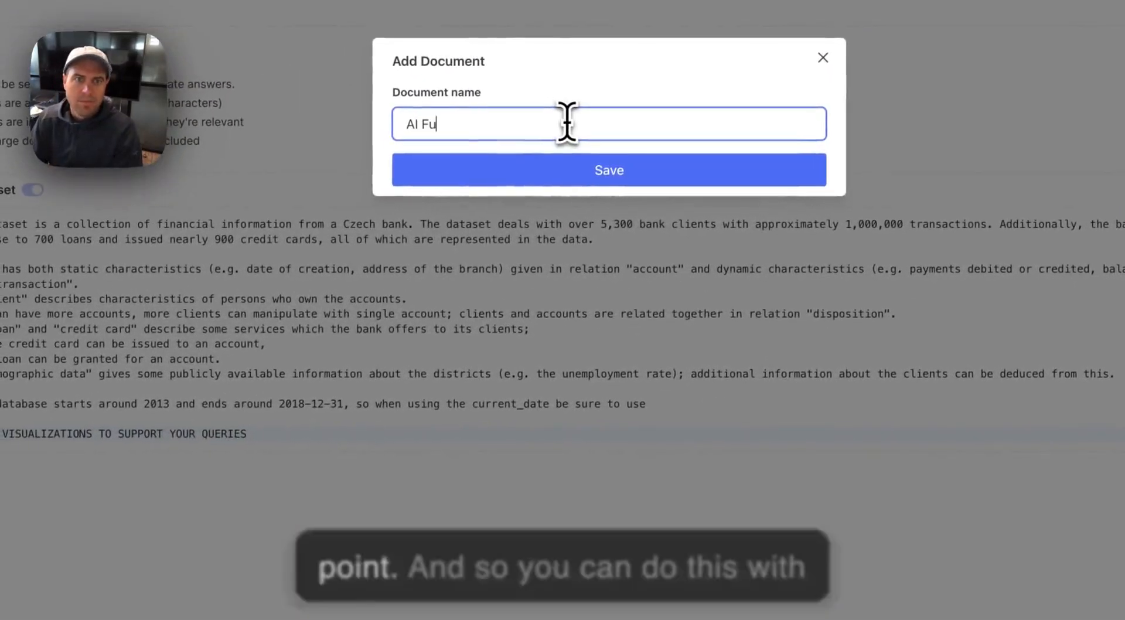
{"action": "type", "text": "nction"}
{"action": "left_click", "coordinate": [675, 176]}
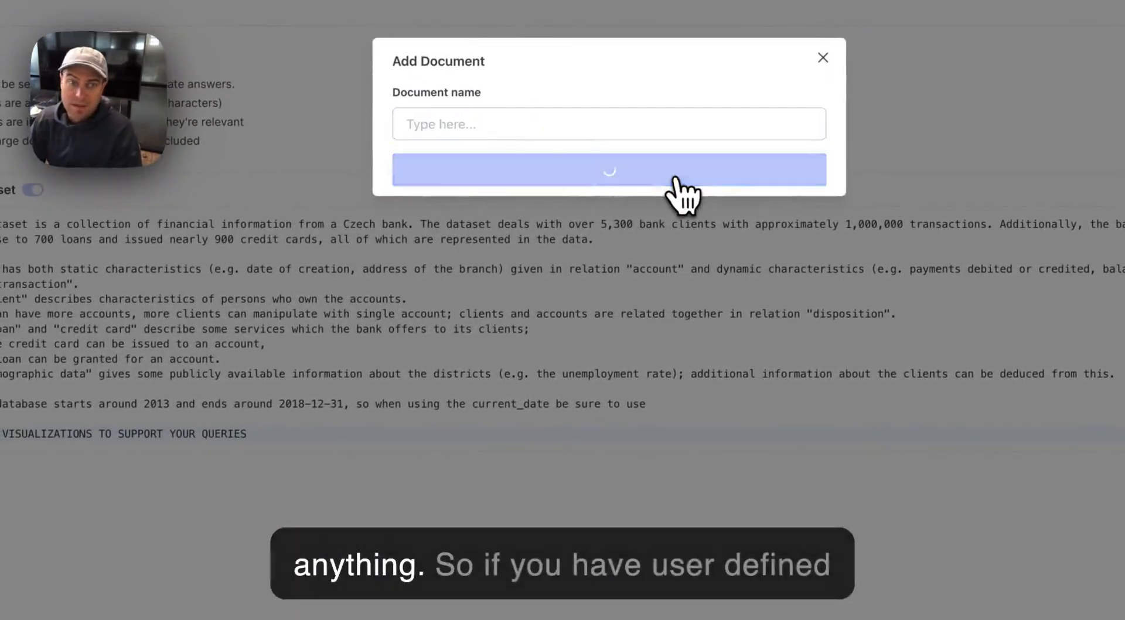
{"action": "left_click", "coordinate": [263, 501]}
{"action": "key", "text": "super+v"}
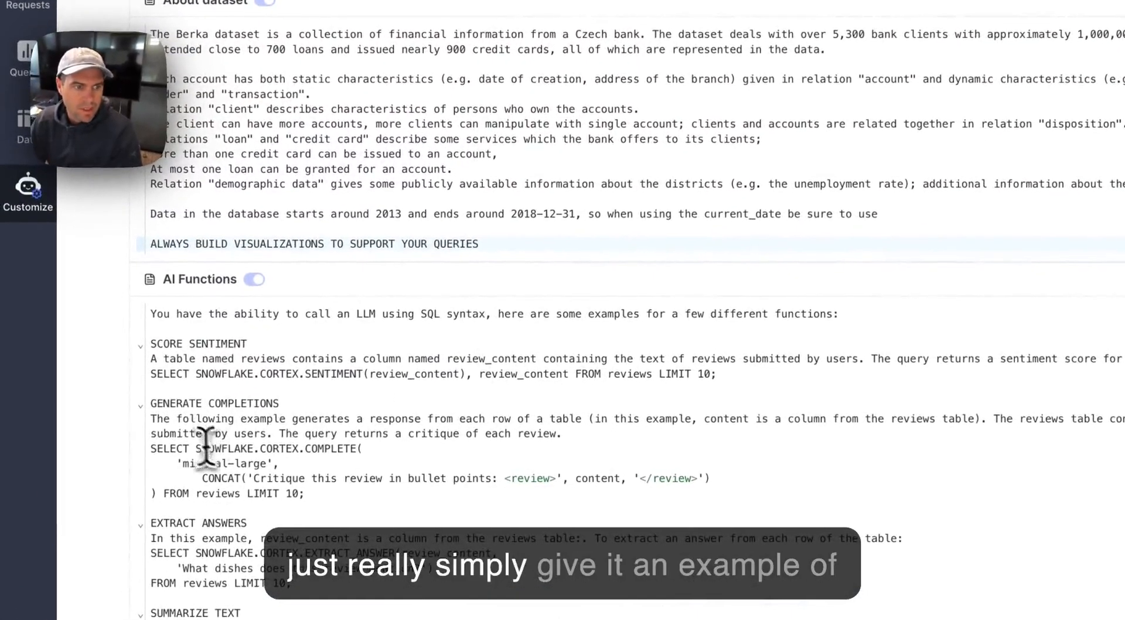
- Highlight the Generate Completions description and its example SNOWFLAKE.CORTEX.COMPLETE query in the AI Functions document
{"action": "left_click_drag", "start_coordinate": [151, 424], "coordinate": [407, 429]}
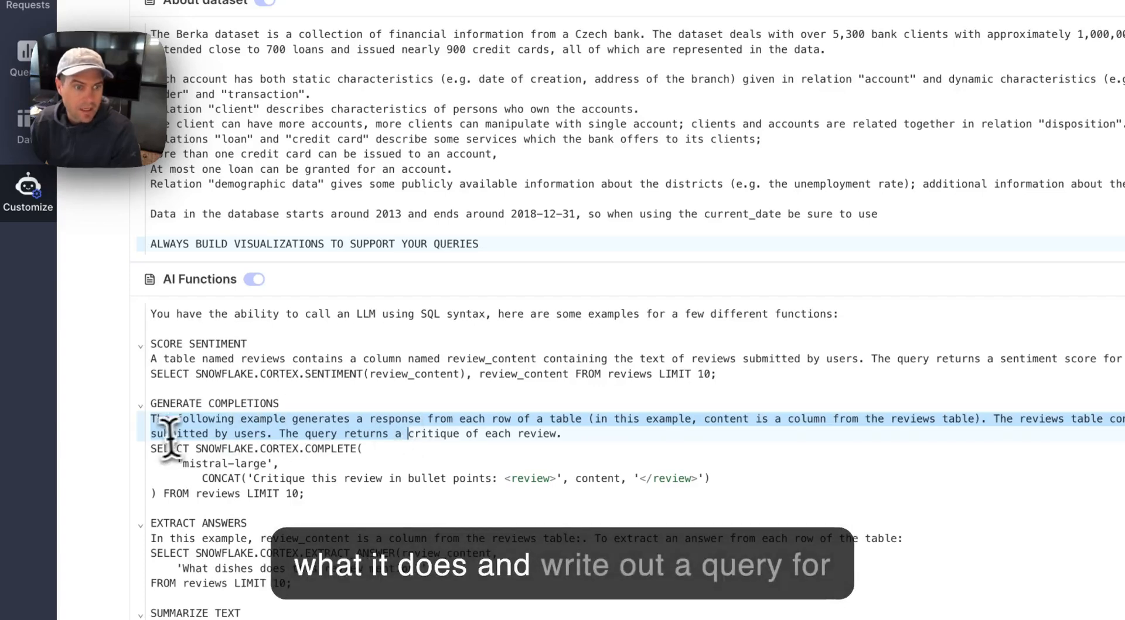
{"action": "left_click_drag", "start_coordinate": [146, 448], "coordinate": [331, 496]}
{"action": "left_click", "coordinate": [331, 495]}
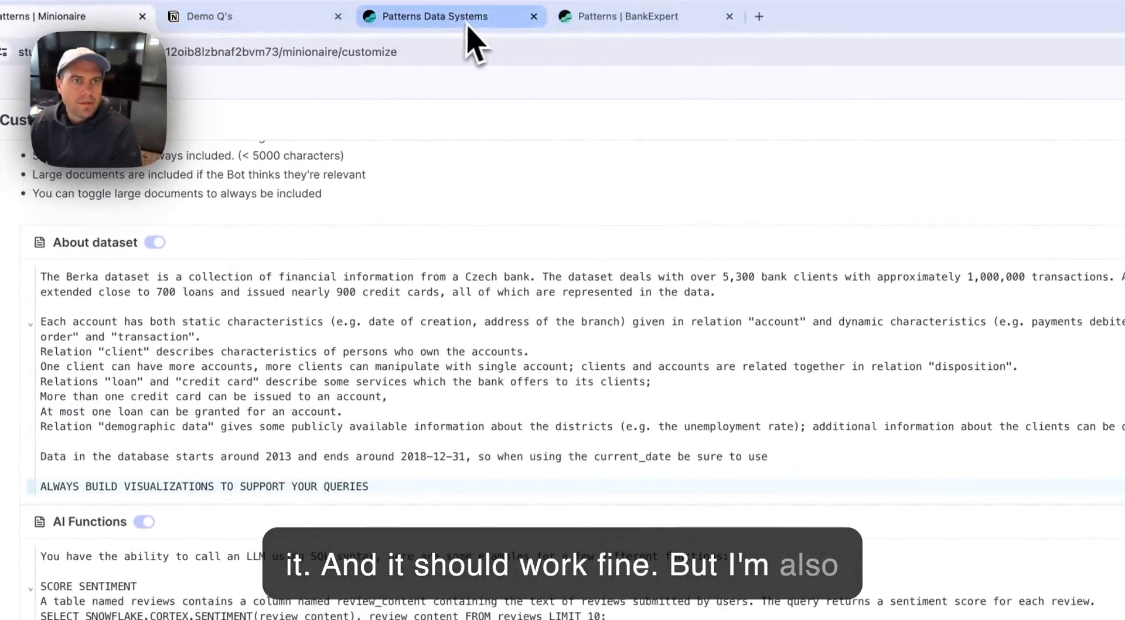
- Return to BankExpert, expand its "Vegalite preferences" document, and look through the map projection and slider filter instructions
{"action": "left_click", "coordinate": [284, 33]}
{"action": "left_click", "coordinate": [645, 17]}
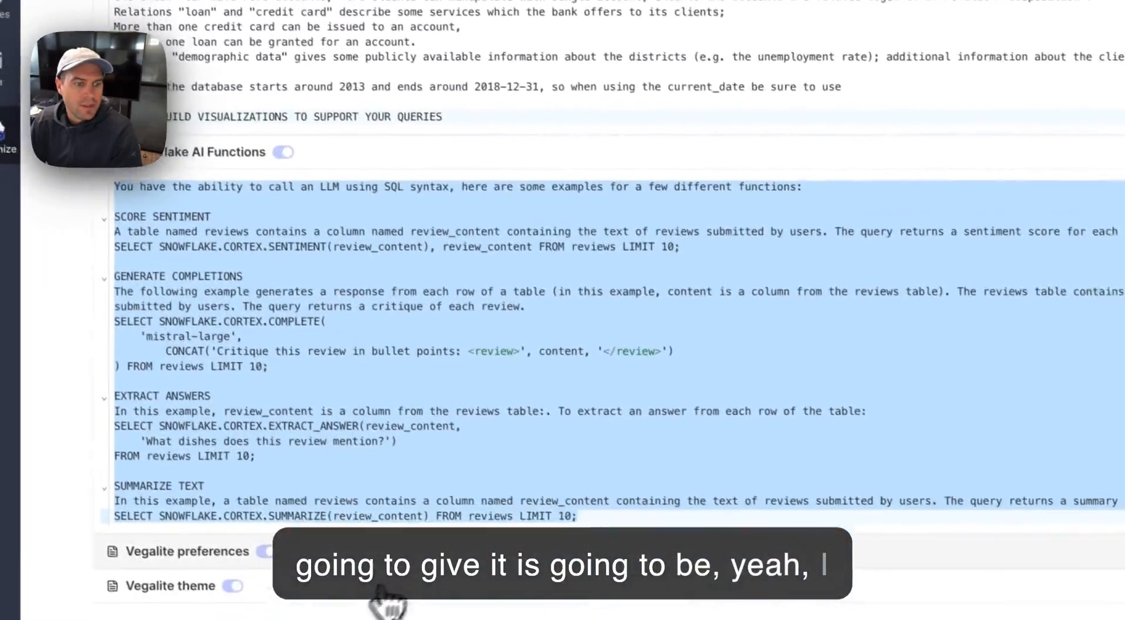
{"action": "left_click", "coordinate": [411, 552]}
{"action": "scroll", "coordinate": [503, 285], "scroll_direction": "down", "scroll_amount": 4}
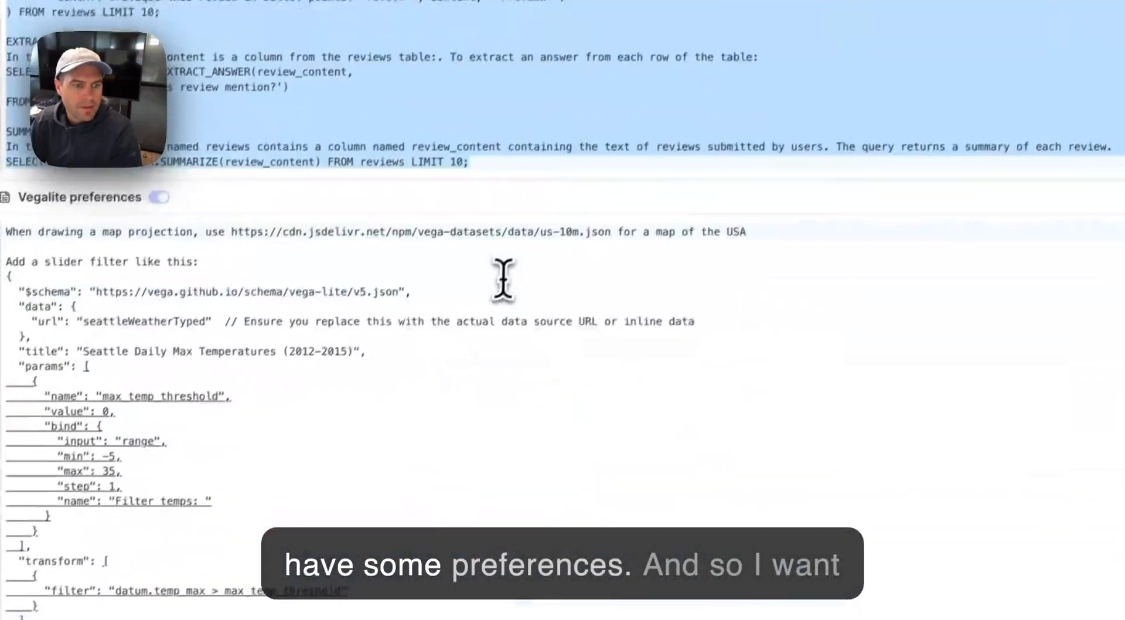
{"action": "left_click", "coordinate": [524, 346]}
{"action": "key", "text": "super+a"}
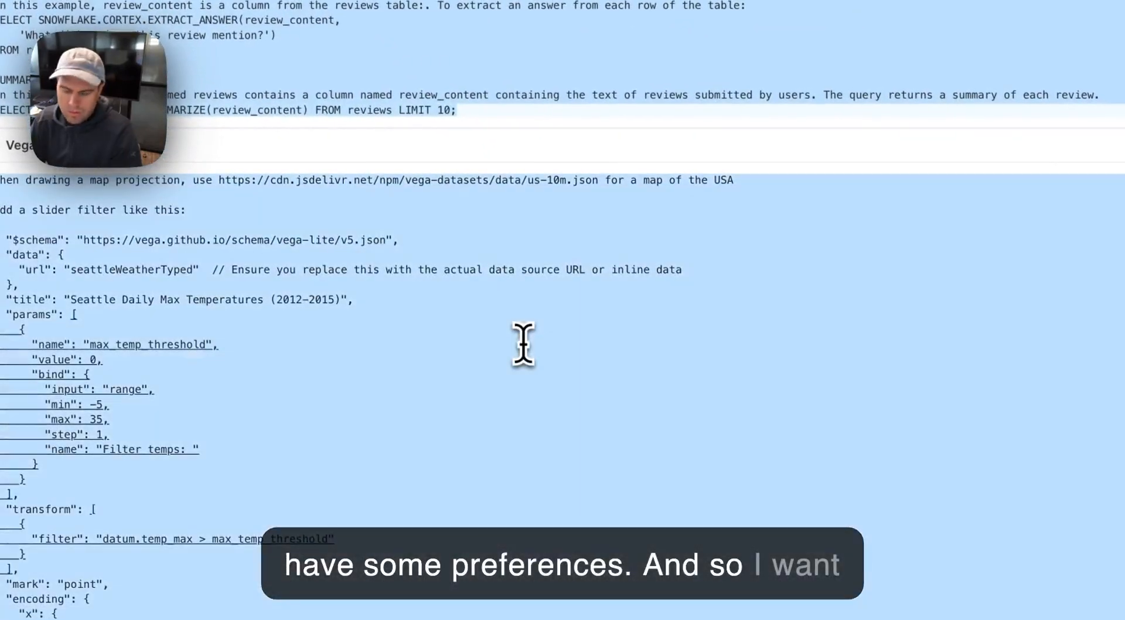
{"action": "scroll", "coordinate": [523, 346], "scroll_direction": "down", "scroll_amount": 5}
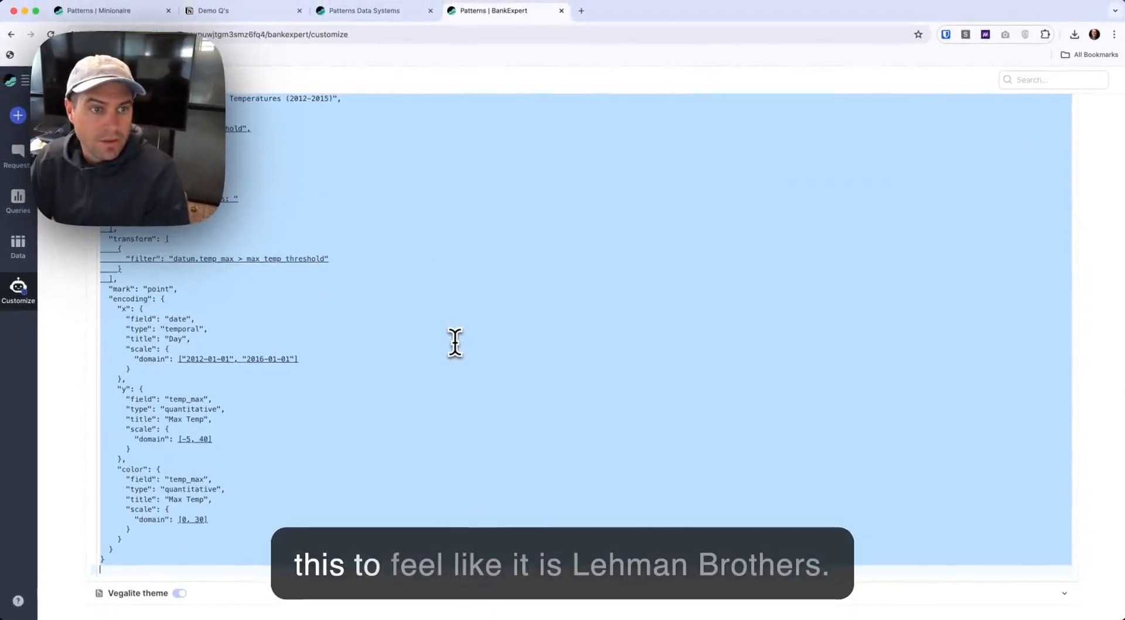
{"action": "scroll", "coordinate": [455, 343], "scroll_direction": "up", "scroll_amount": 4}
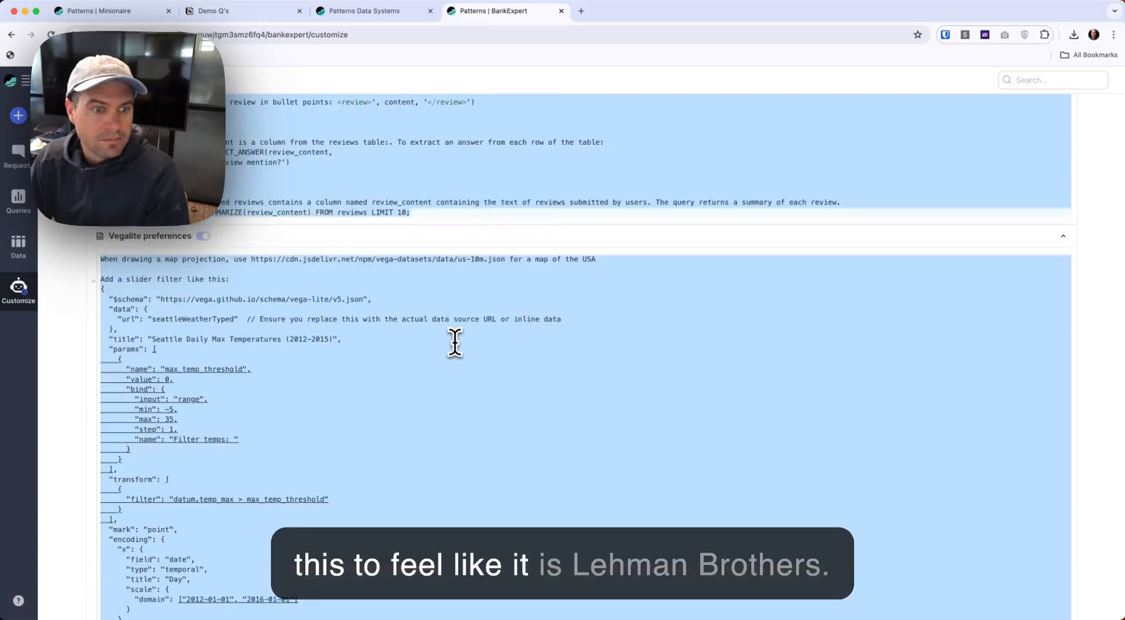
- Select the full text of BankExpert's "Vegalite theme" document with the Lehman Brothers styling instructions for copying
{"action": "scroll", "coordinate": [455, 343], "scroll_direction": "down", "scroll_amount": 10}
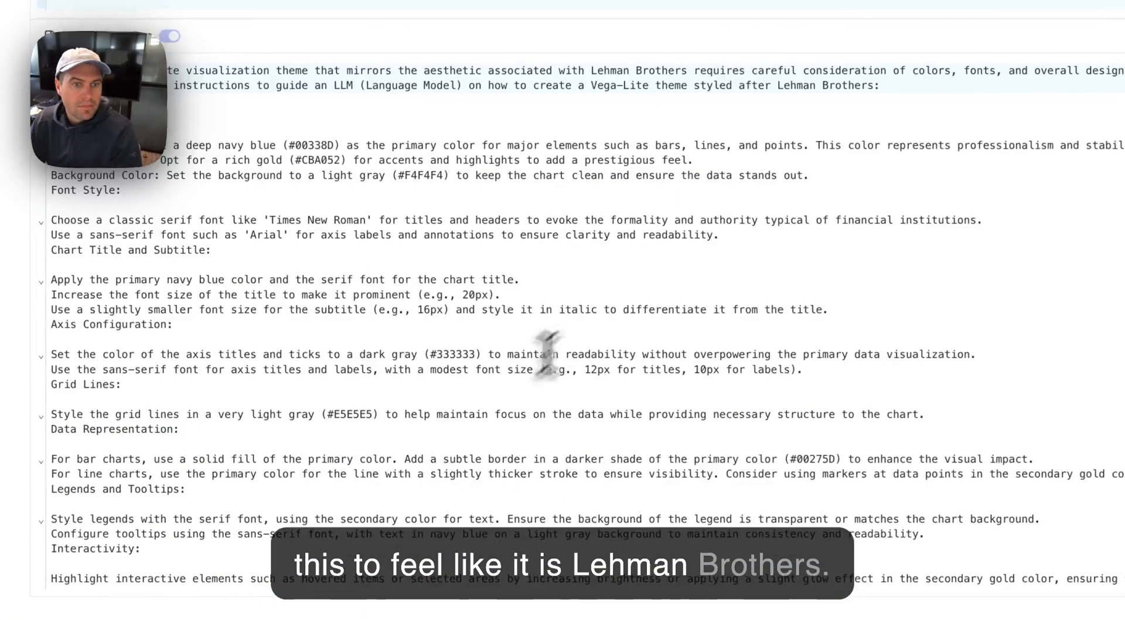
{"action": "key", "text": "super+a"}
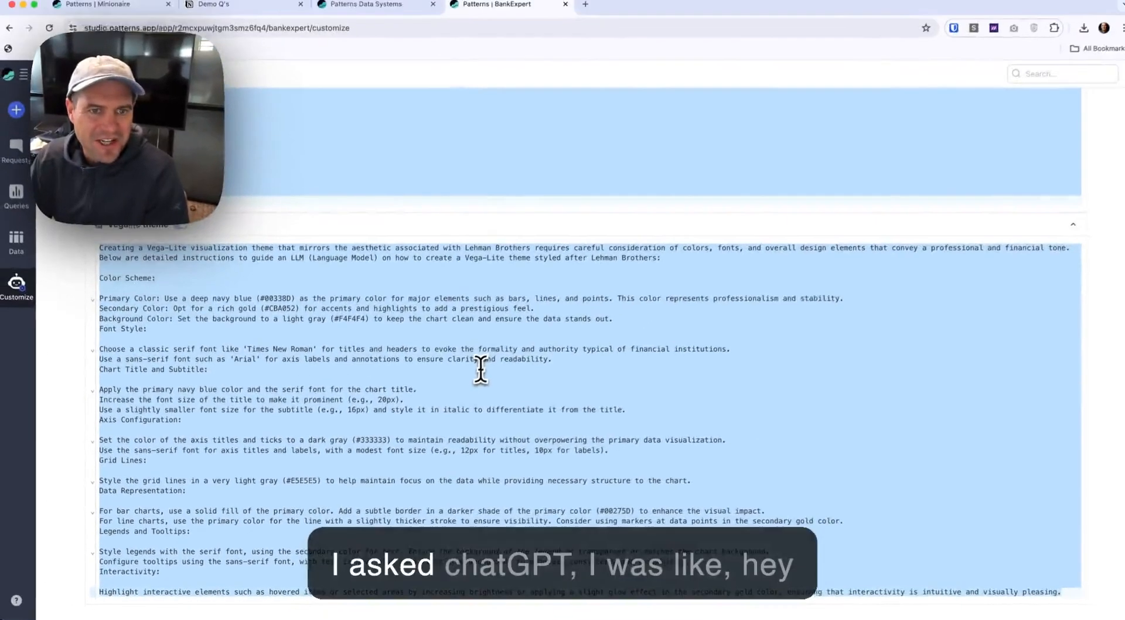
{"action": "scroll", "coordinate": [527, 340], "scroll_direction": "down", "scroll_amount": 3}
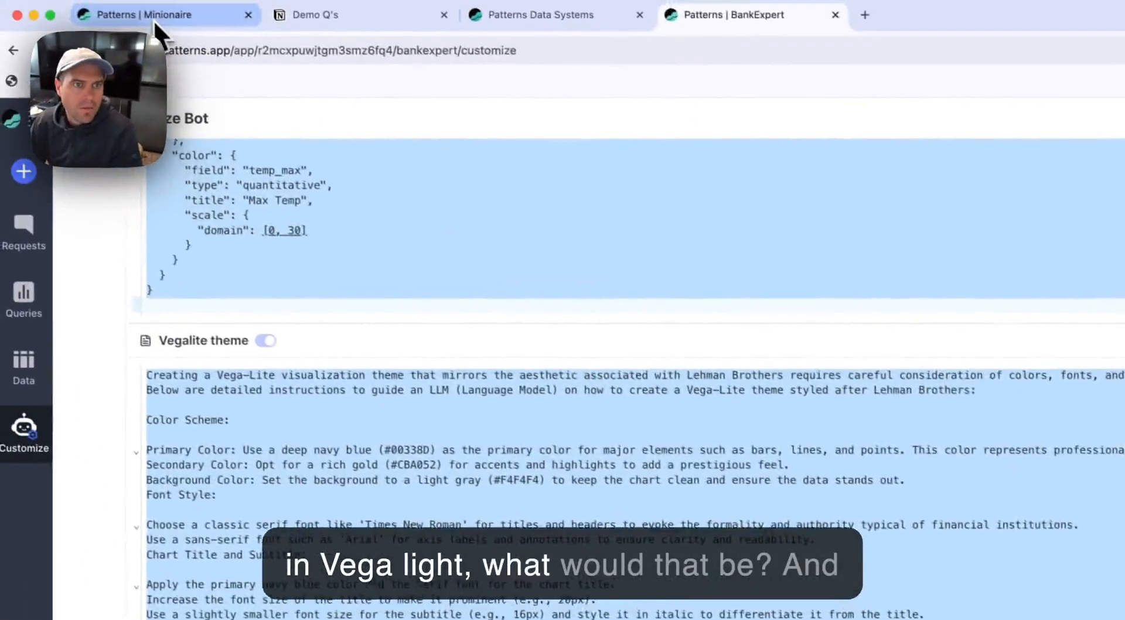
- Add a document named "Vegalite color preferences" to Minionaire's knowledge base and fill it with the copied Lehman Brothers theme text
{"action": "scroll", "coordinate": [220, 381], "scroll_direction": "up", "scroll_amount": 10}
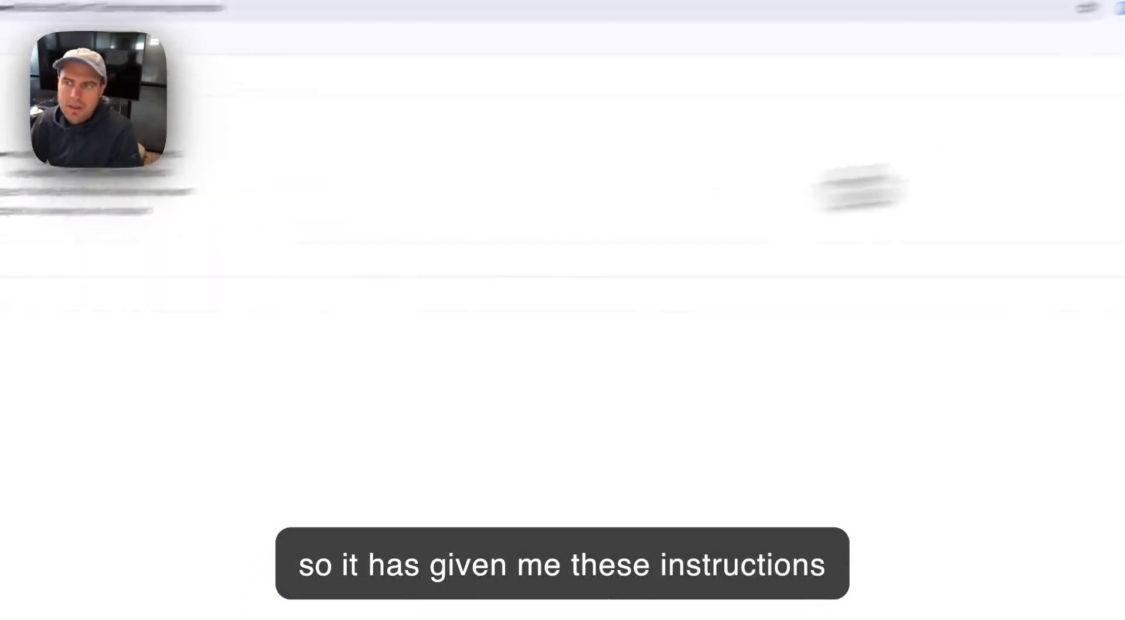
{"action": "left_click", "coordinate": [1011, 172]}
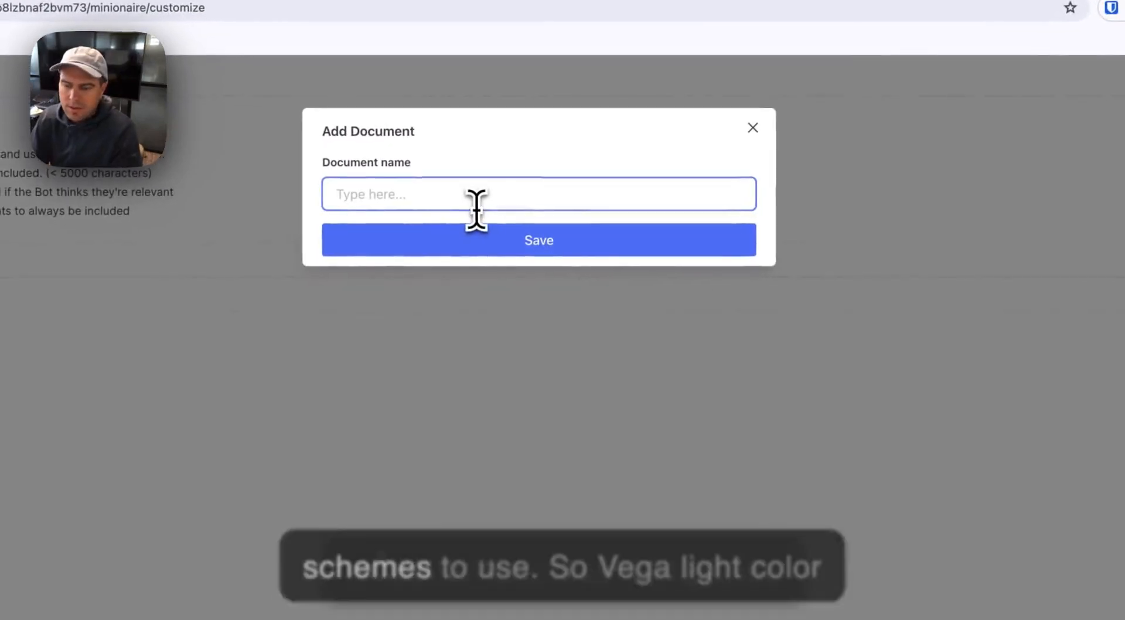
{"action": "type", "text": "Vegalite color pref"}
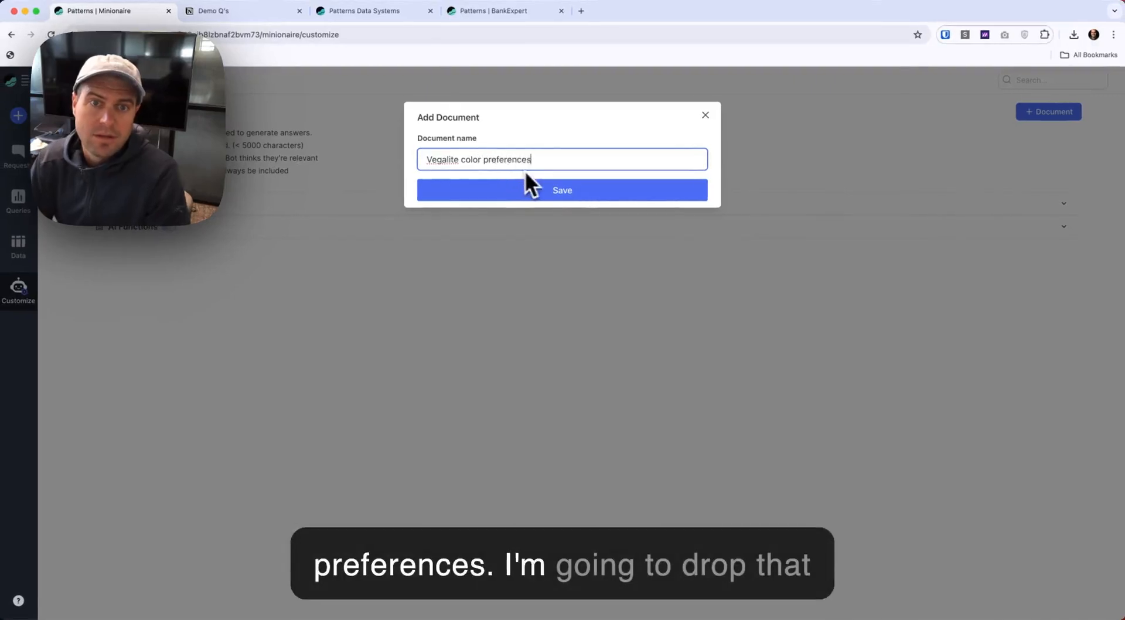
{"action": "type", "text": "erences"}
{"action": "left_click", "coordinate": [583, 193]}
{"action": "left_click", "coordinate": [332, 375]}
{"action": "key", "text": "super+v"}
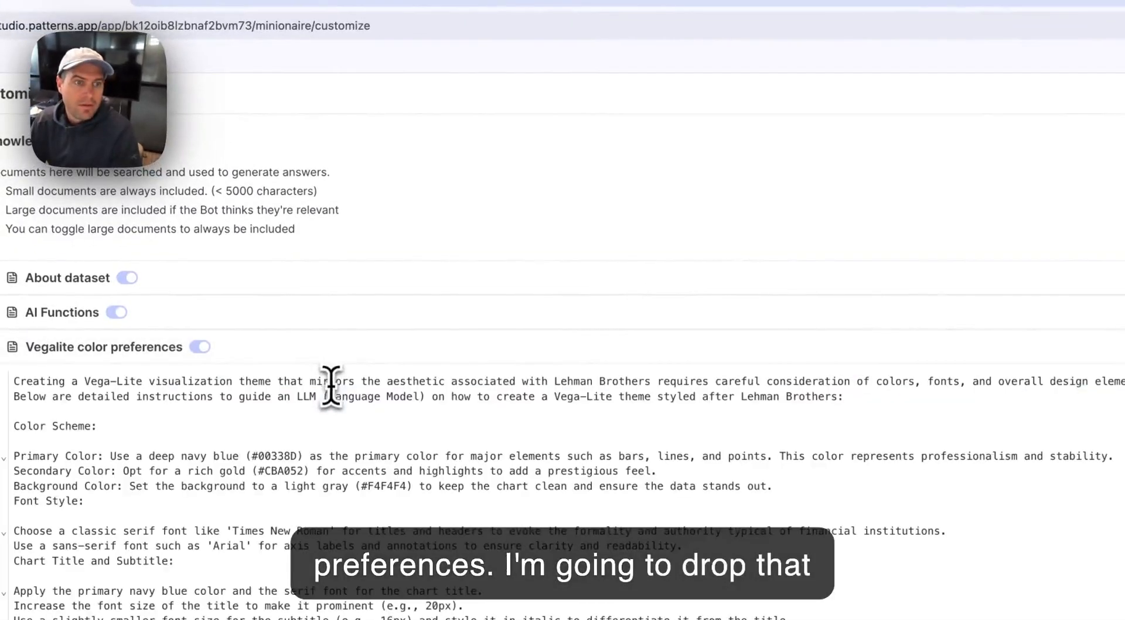
- Switch back to BankExpert and select the full text of its "Vegalite preferences" document for copying
{"action": "left_click", "coordinate": [625, 16]}
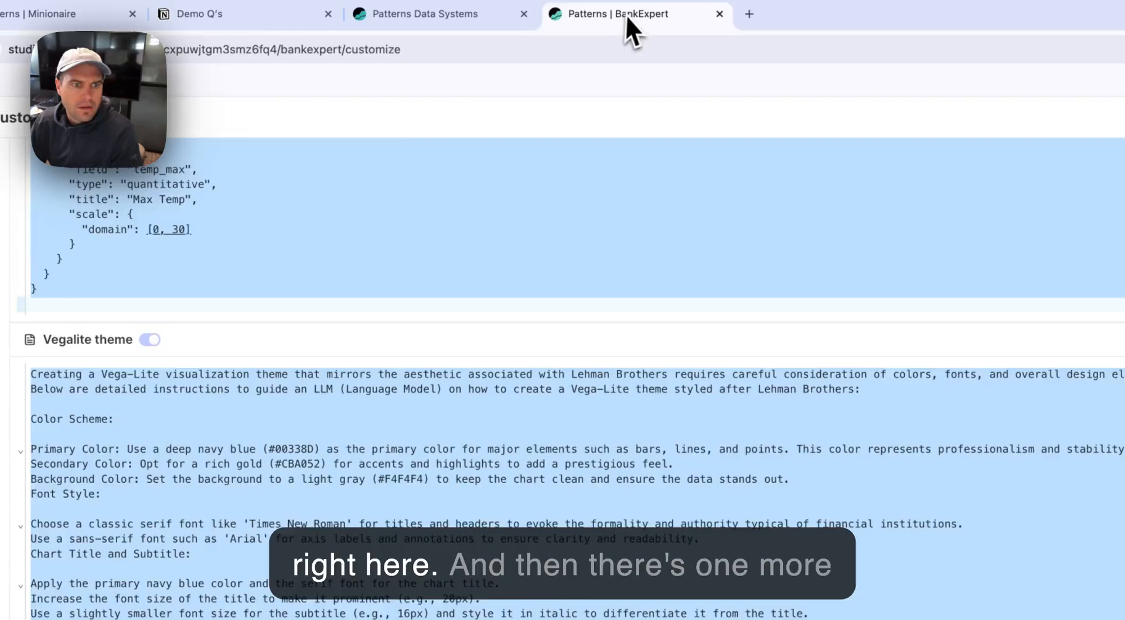
{"action": "left_click", "coordinate": [438, 415]}
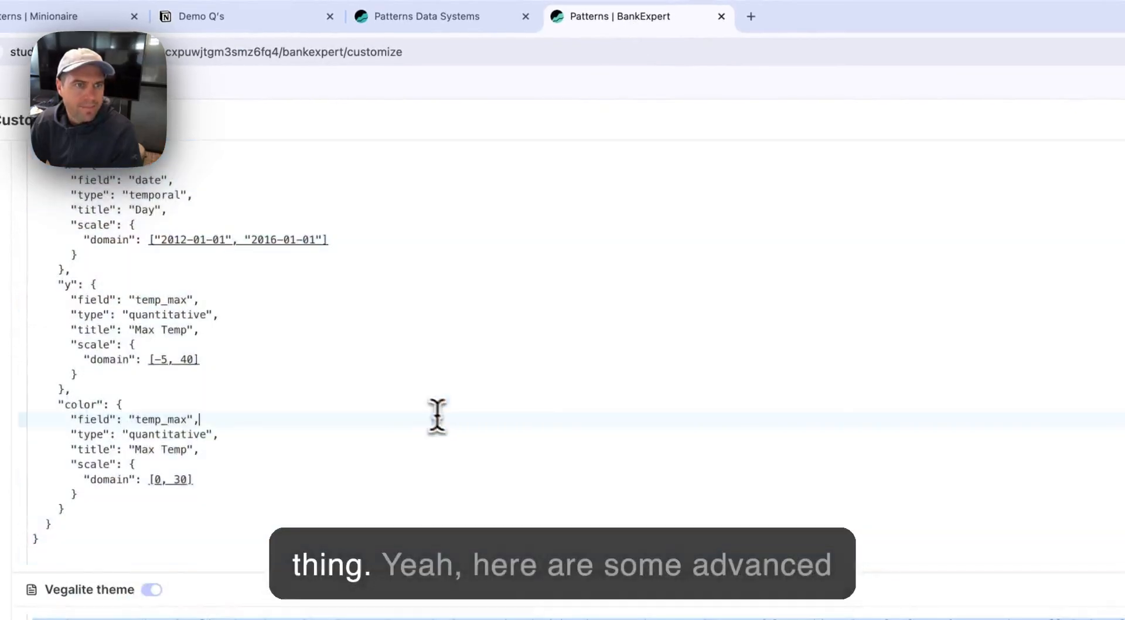
{"action": "scroll", "coordinate": [437, 414], "scroll_direction": "up", "scroll_amount": 10}
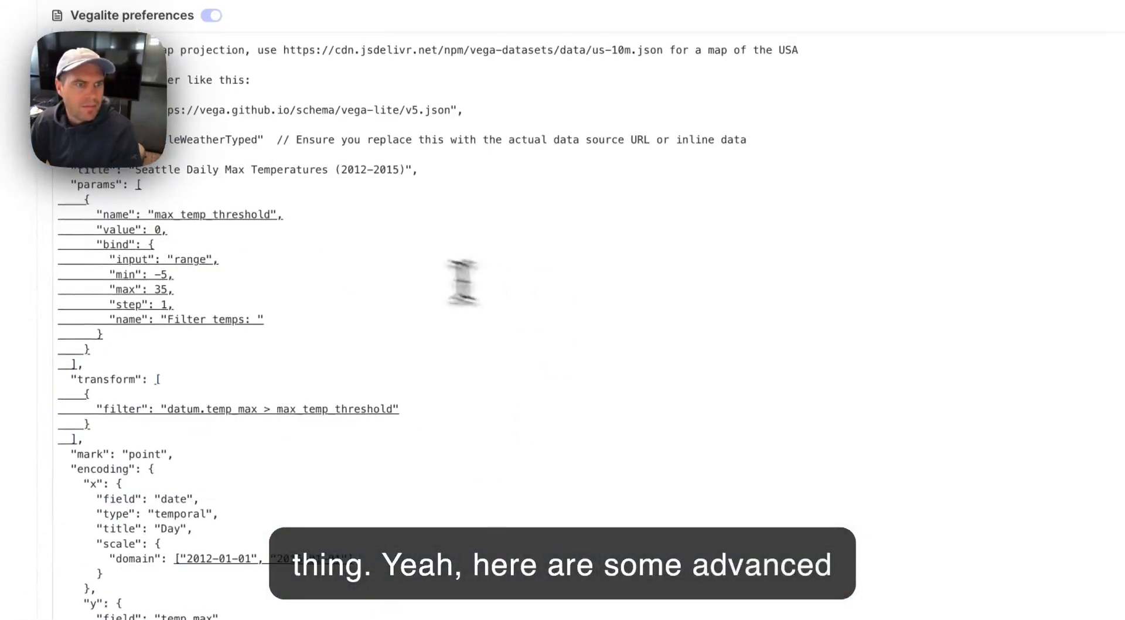
{"action": "key", "text": "super+a"}
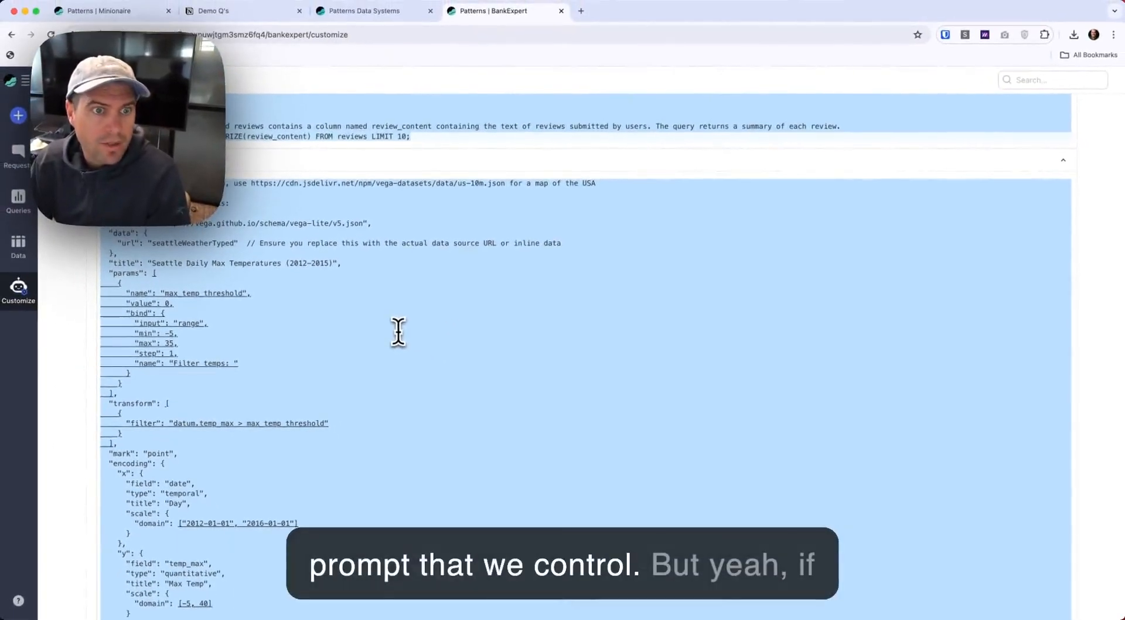
{"action": "left_click", "coordinate": [398, 332]}
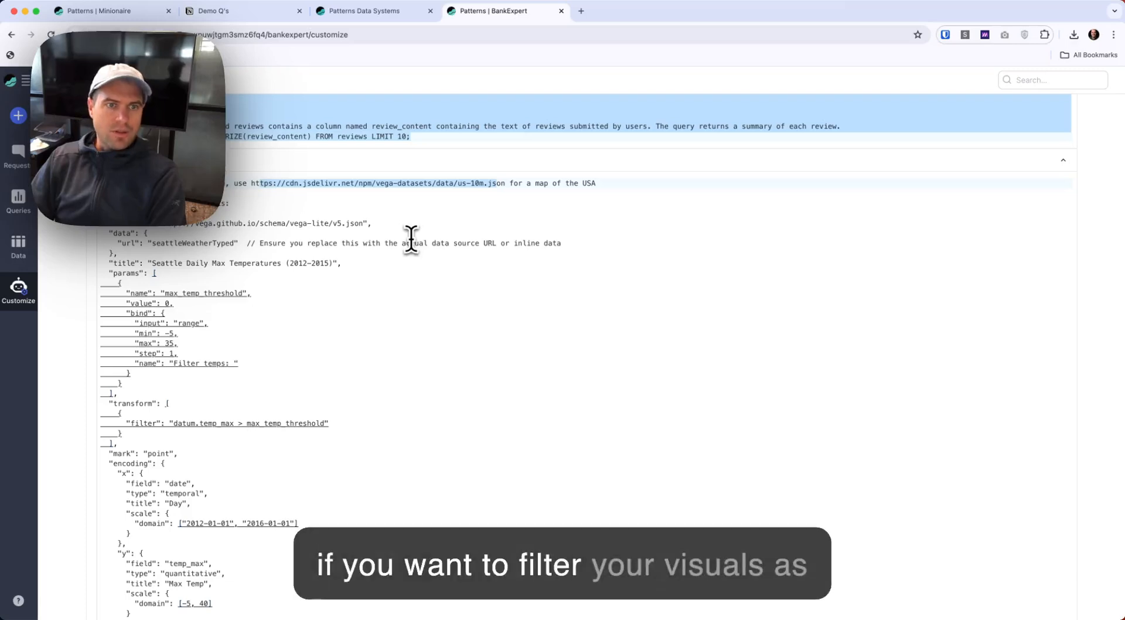
{"action": "key", "text": "super+a"}
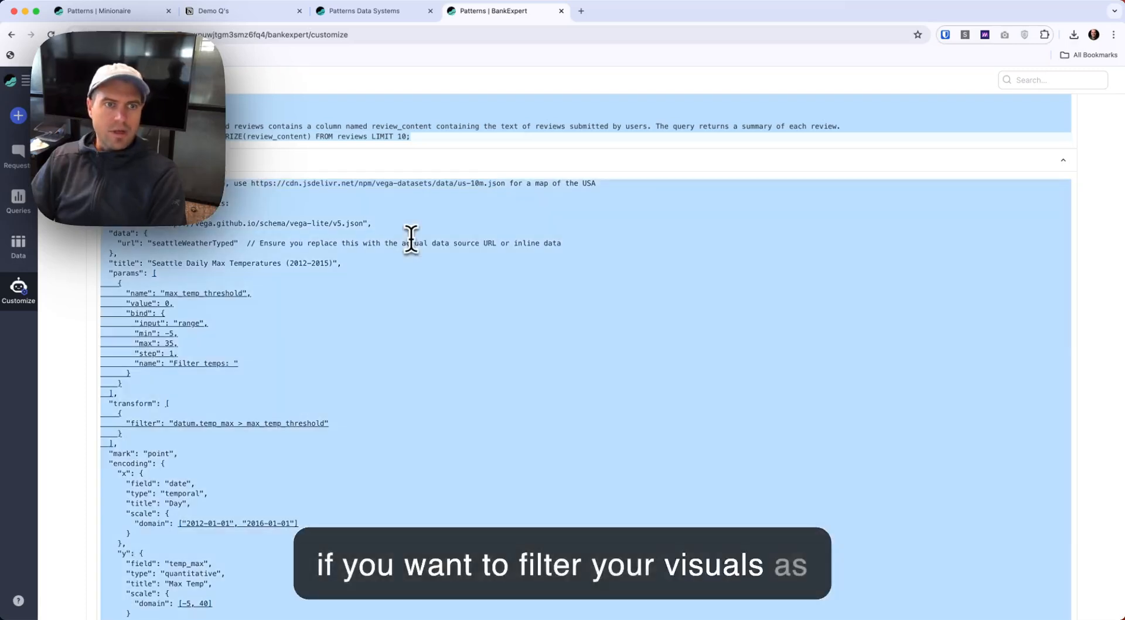
- Append the copied map projection and slider filter instructions to the end of Minionaire's "Vegalite color preferences" document
{"action": "left_click", "coordinate": [391, 17]}
{"action": "left_click", "coordinate": [99, 13]}
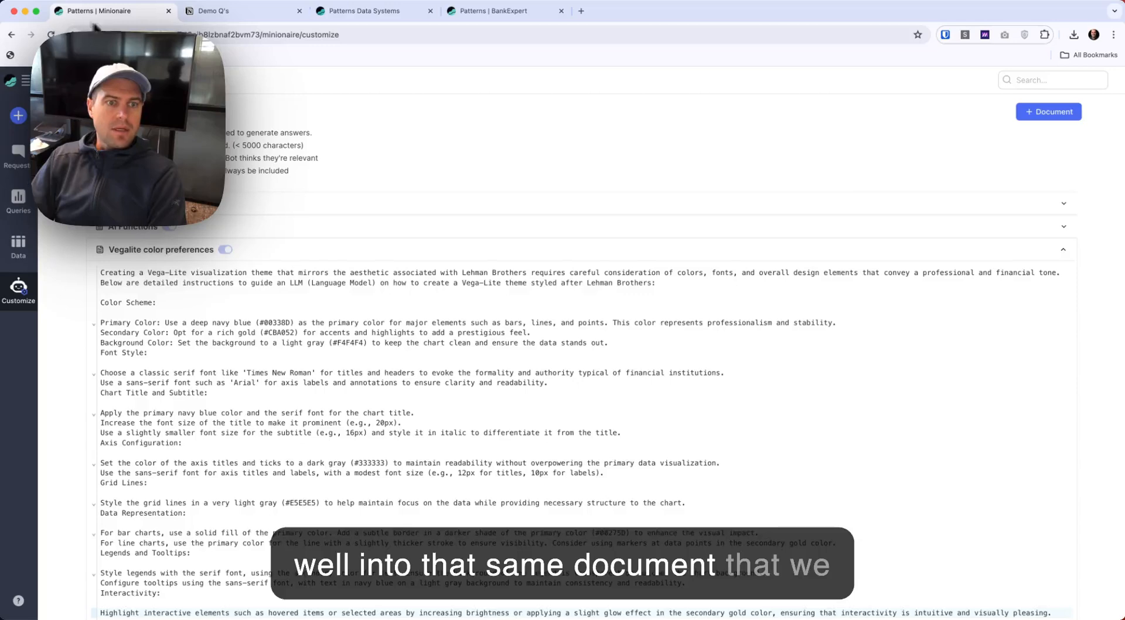
{"action": "scroll", "coordinate": [322, 301], "scroll_direction": "down", "scroll_amount": 1}
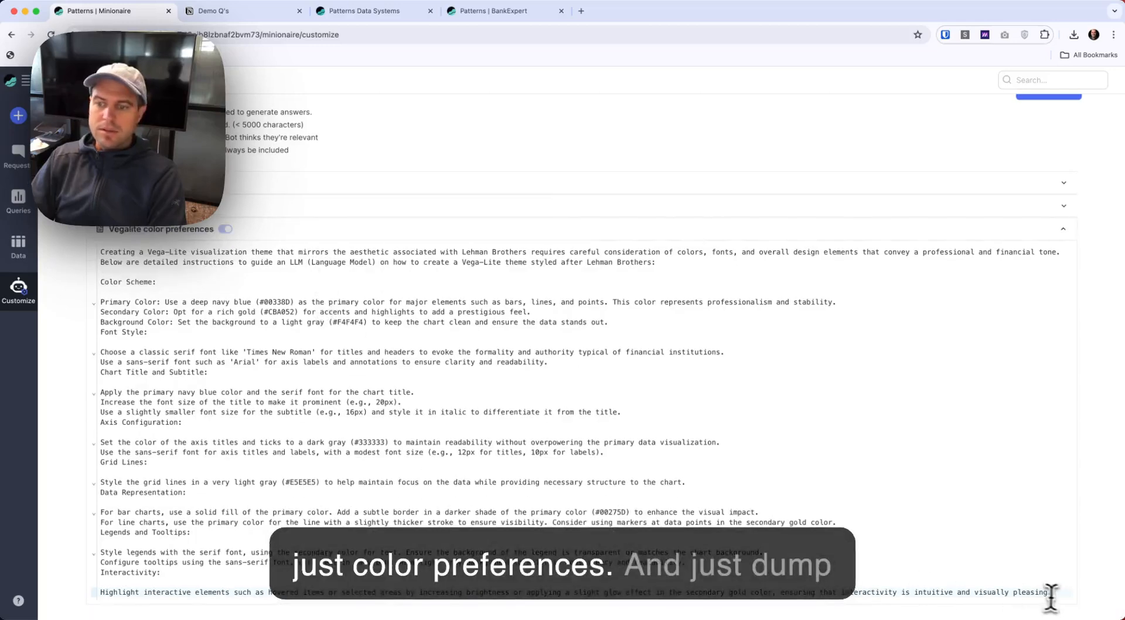
{"action": "key", "text": "super+v"}
{"action": "scroll", "coordinate": [704, 415], "scroll_direction": "up", "scroll_amount": 15}
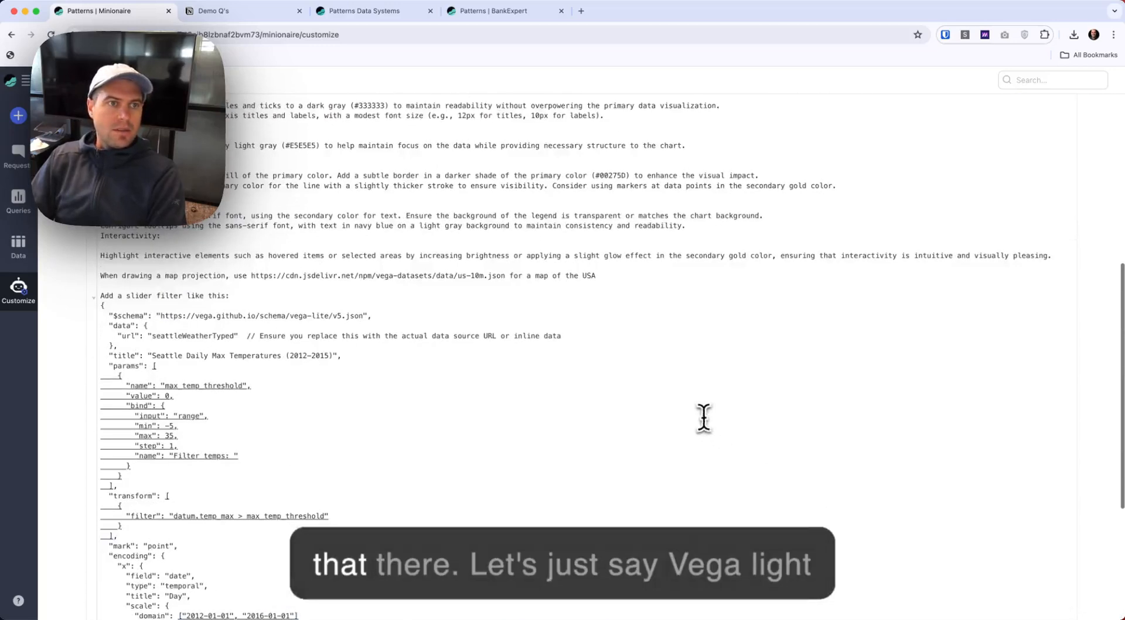
- Rename the "Vegalite color preferences" document to "Vegalite visualization preferences" and check its full content before collapsing it
{"action": "left_click", "coordinate": [163, 250]}
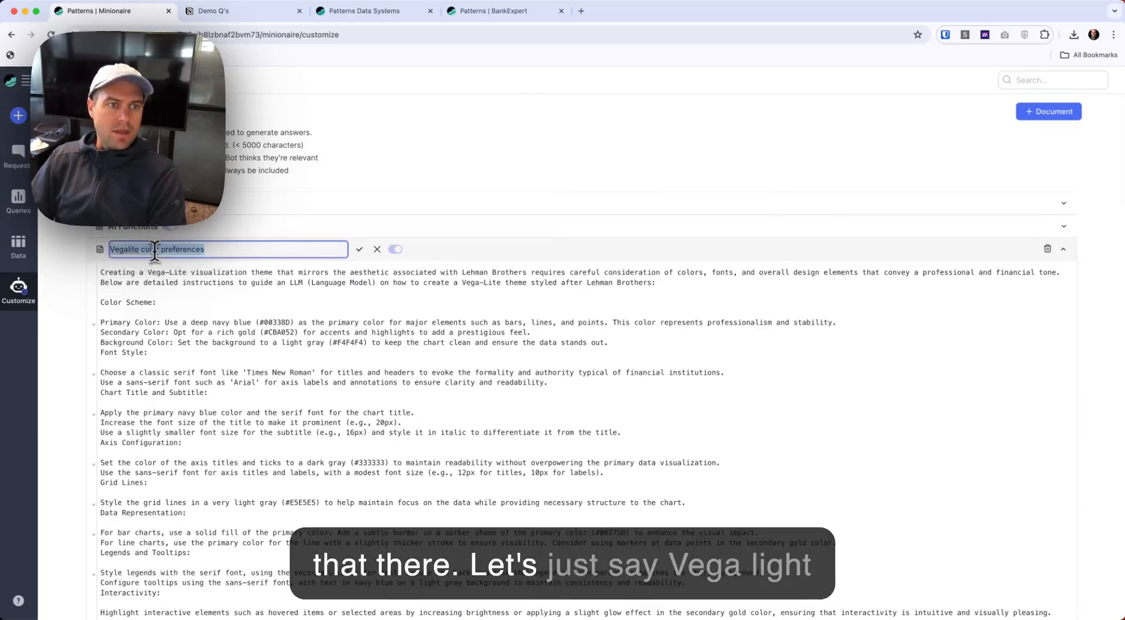
{"action": "type", "text": "visualization"}
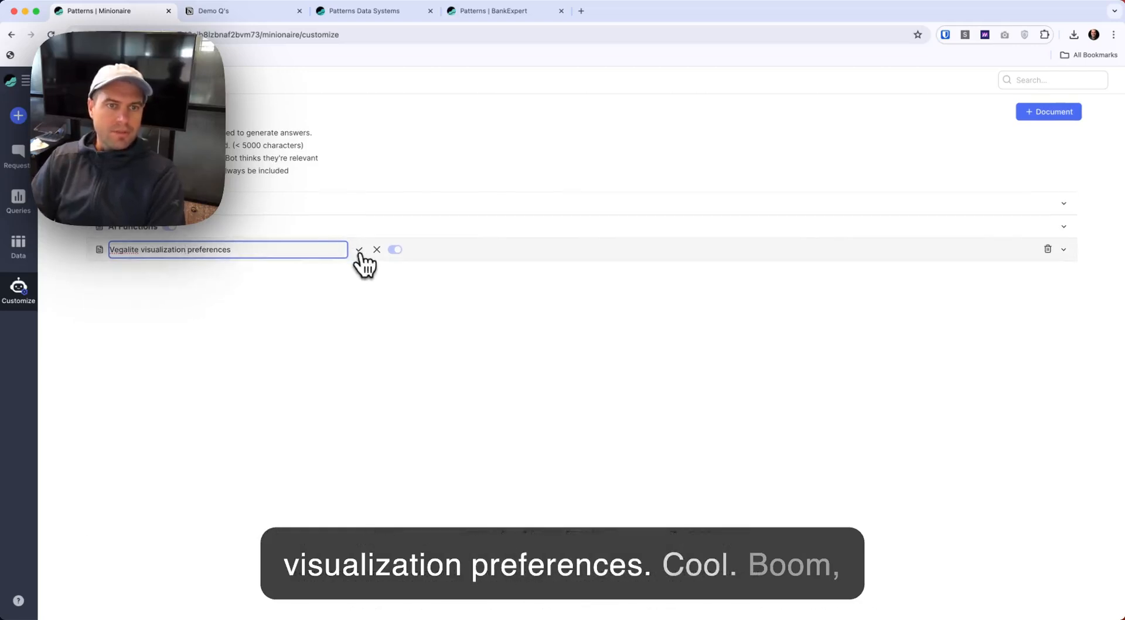
{"action": "left_click", "coordinate": [434, 255]}
{"action": "scroll", "coordinate": [458, 345], "scroll_direction": "down", "scroll_amount": 15}
{"action": "scroll", "coordinate": [458, 344], "scroll_direction": "up", "scroll_amount": 15}
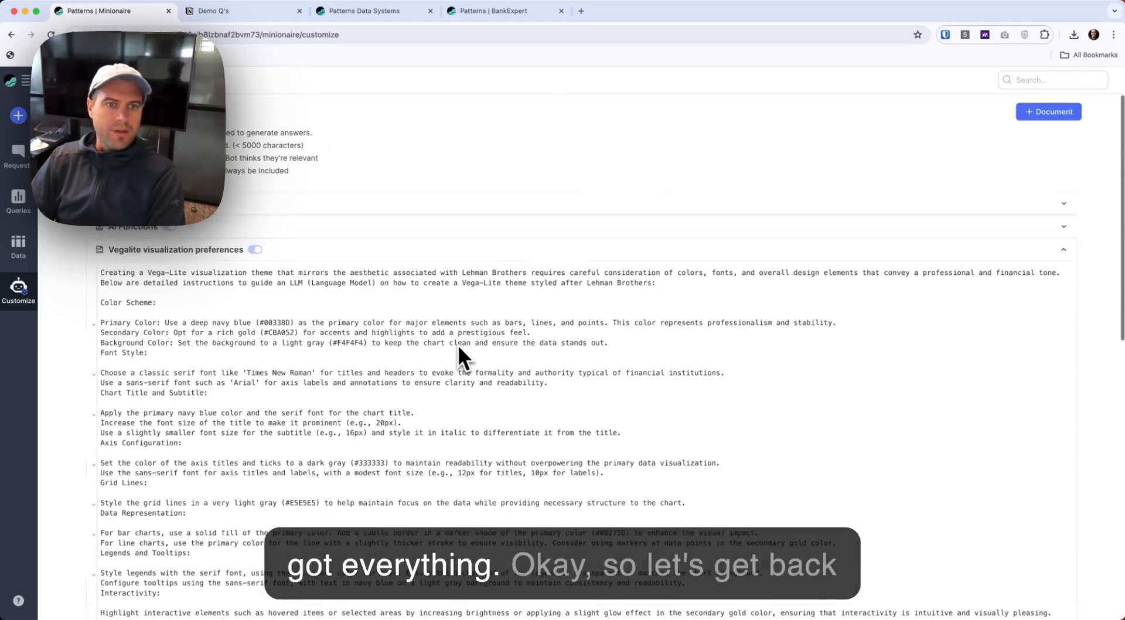
{"action": "left_click", "coordinate": [585, 258]}
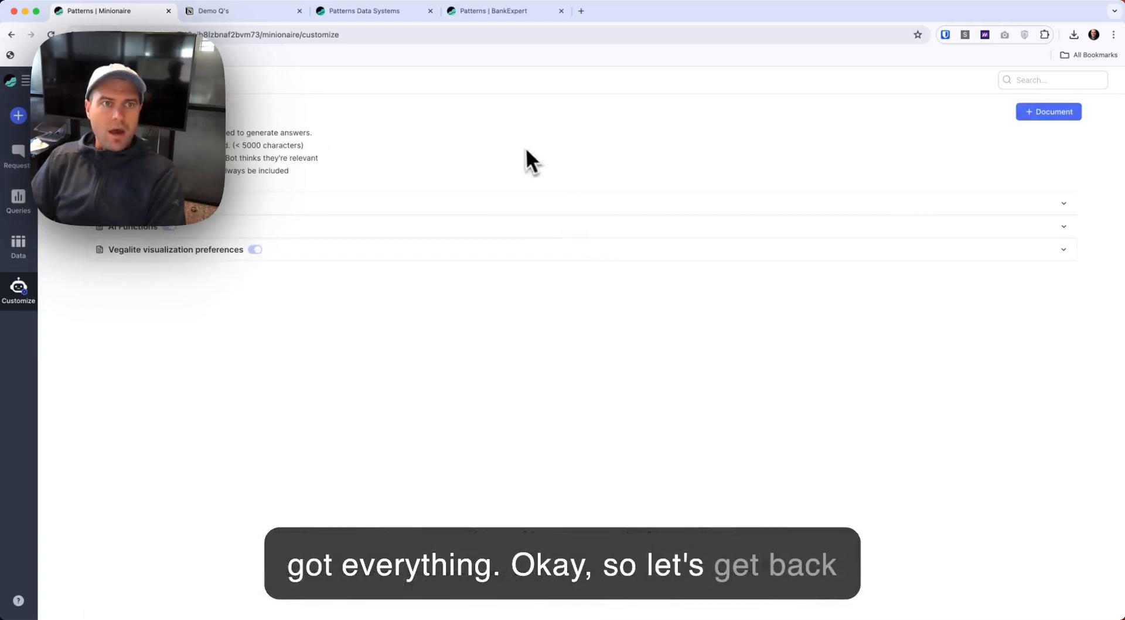
- Switch to BankExpert and examine the description of its accounts table, widening the pane to read the full text
{"action": "left_click", "coordinate": [19, 116]}
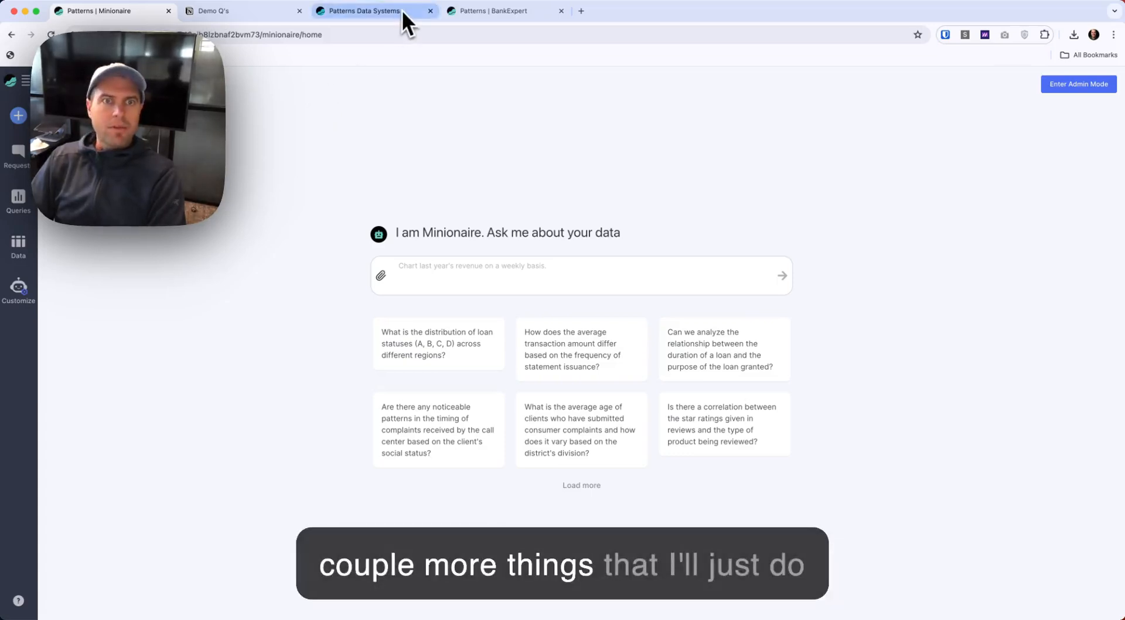
{"action": "left_click", "coordinate": [493, 11]}
{"action": "left_click", "coordinate": [17, 252]}
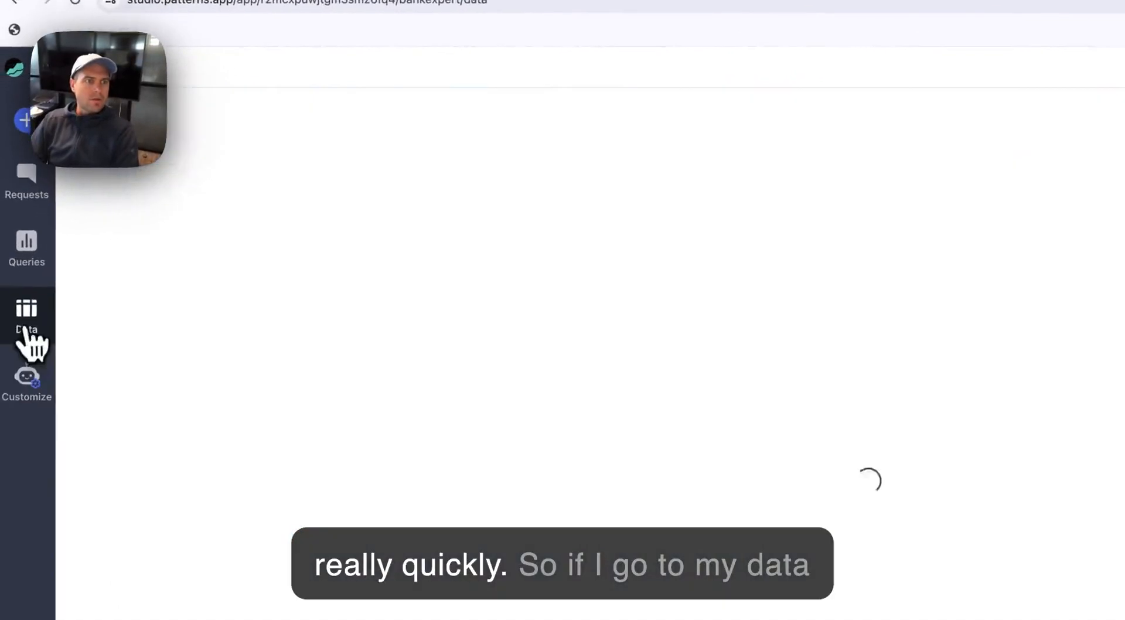
{"action": "left_click", "coordinate": [463, 153]}
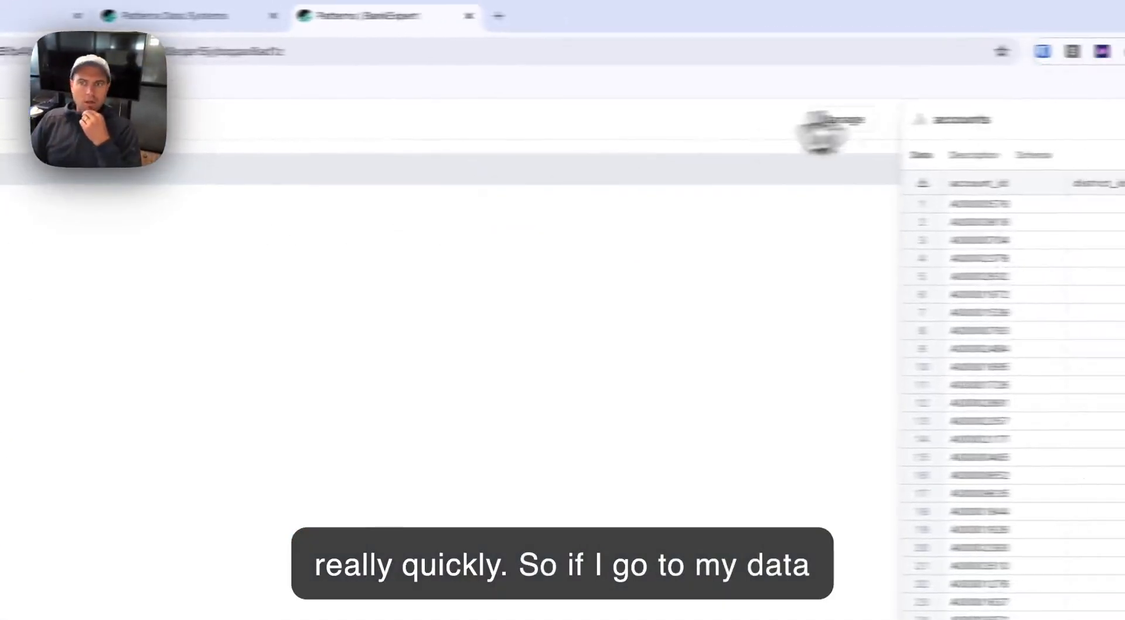
{"action": "left_click", "coordinate": [975, 159]}
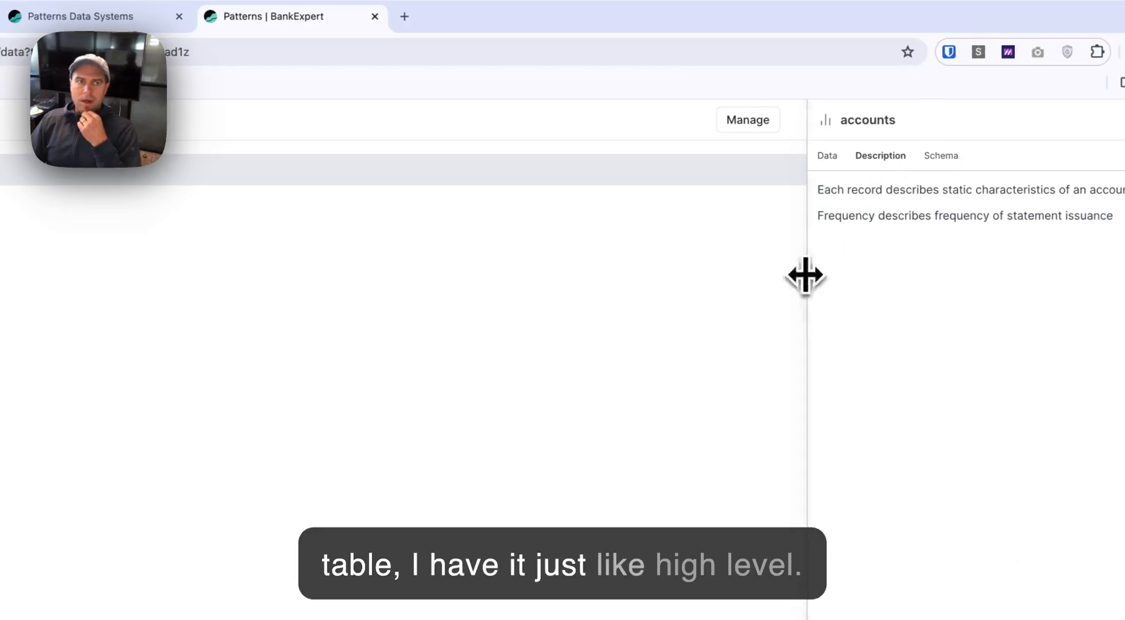
{"action": "left_click_drag", "start_coordinate": [1114, 216], "coordinate": [806, 215]}
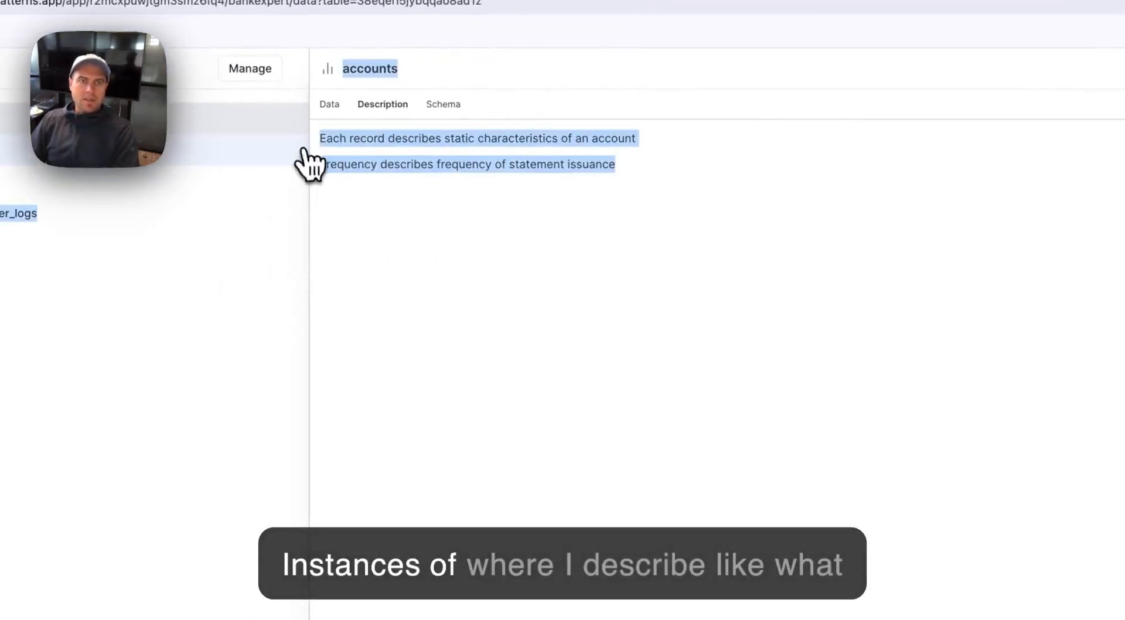
{"action": "left_click", "coordinate": [526, 163]}
{"action": "left_click_drag", "start_coordinate": [546, 164], "coordinate": [322, 143]}
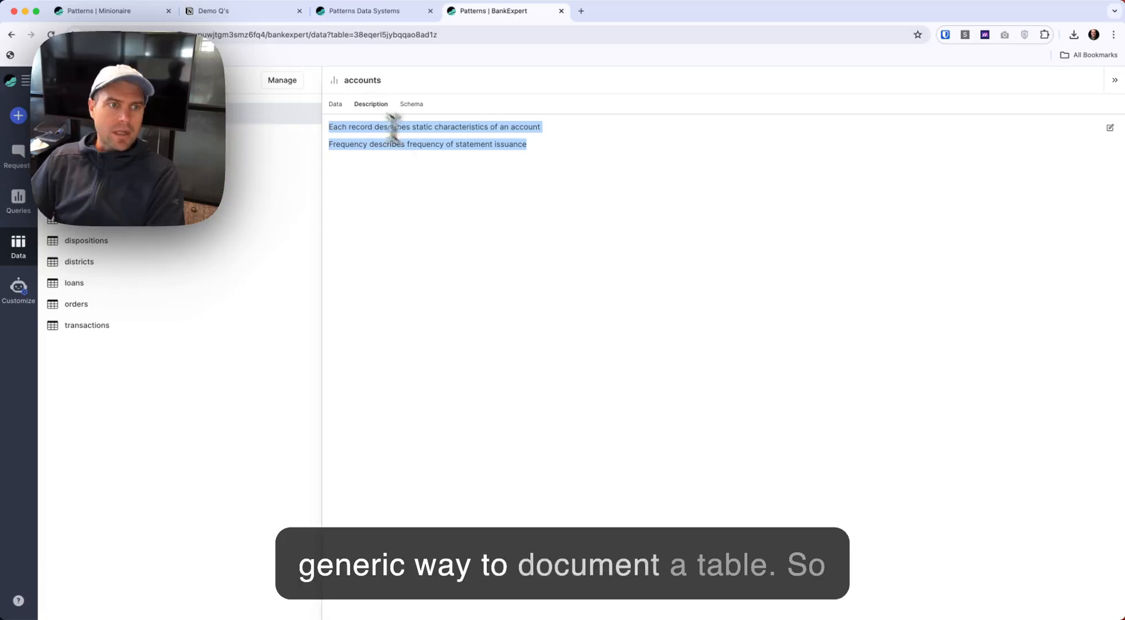
- Return to Minionaire and review the descriptions of its accounts, cards, clients and loans tables
{"action": "key", "text": "ctrl+shift+Tab"}
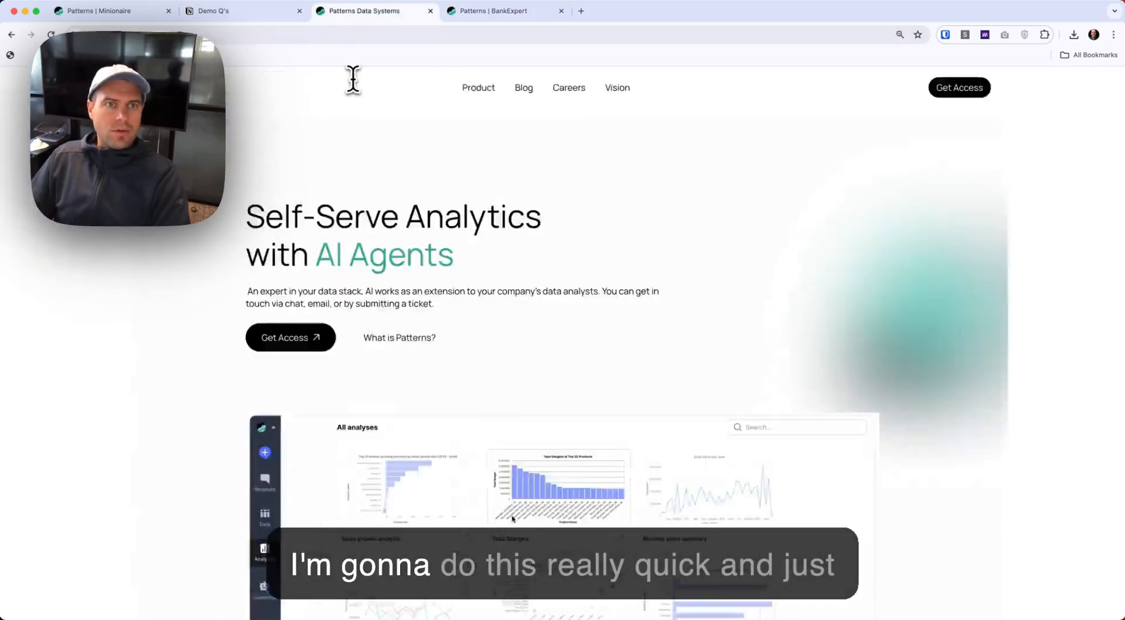
{"action": "key", "text": "ctrl+shift+Tab"}
{"action": "key", "text": "ctrl+shift+Tab"}
{"action": "left_click", "coordinate": [18, 245]}
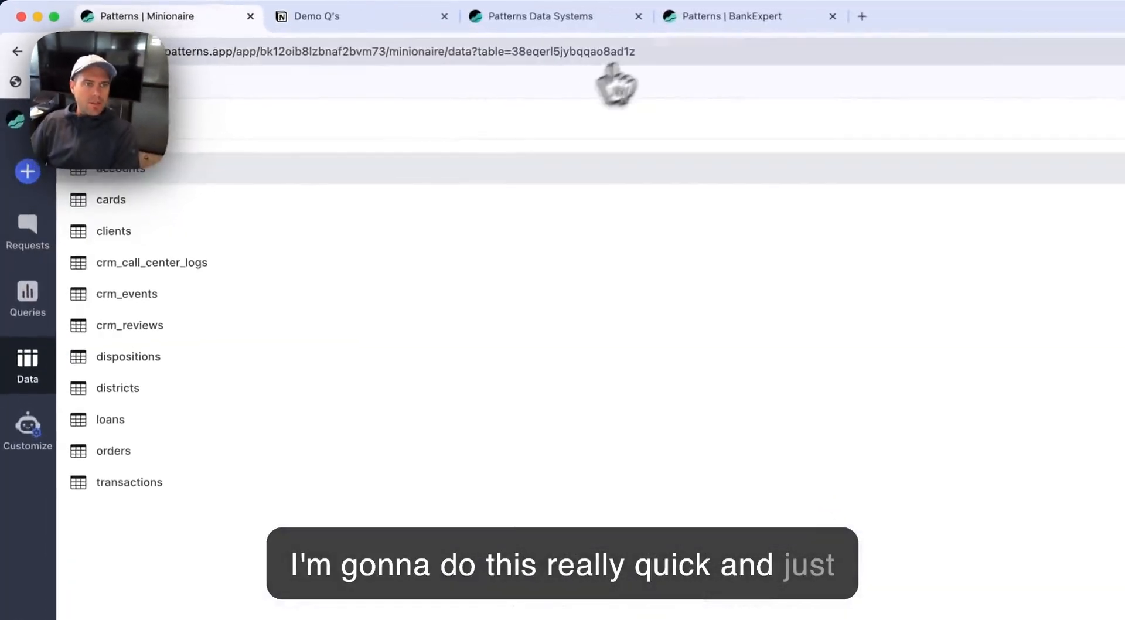
{"action": "left_click", "coordinate": [161, 121]}
{"action": "left_click", "coordinate": [877, 155]}
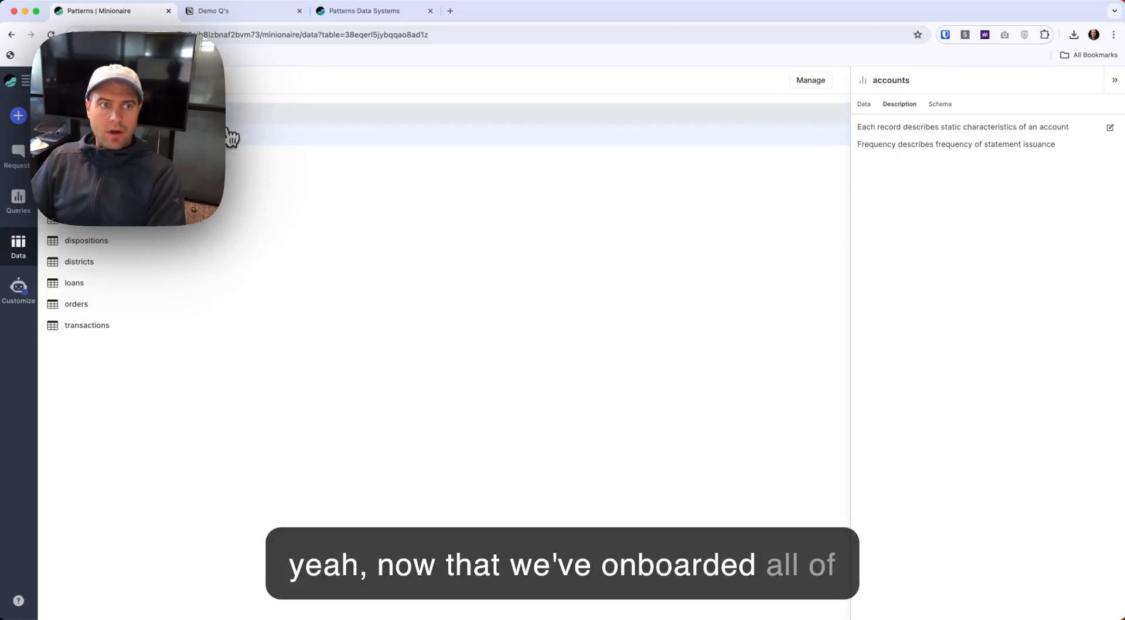
{"action": "left_click", "coordinate": [231, 136]}
{"action": "left_click", "coordinate": [231, 156]}
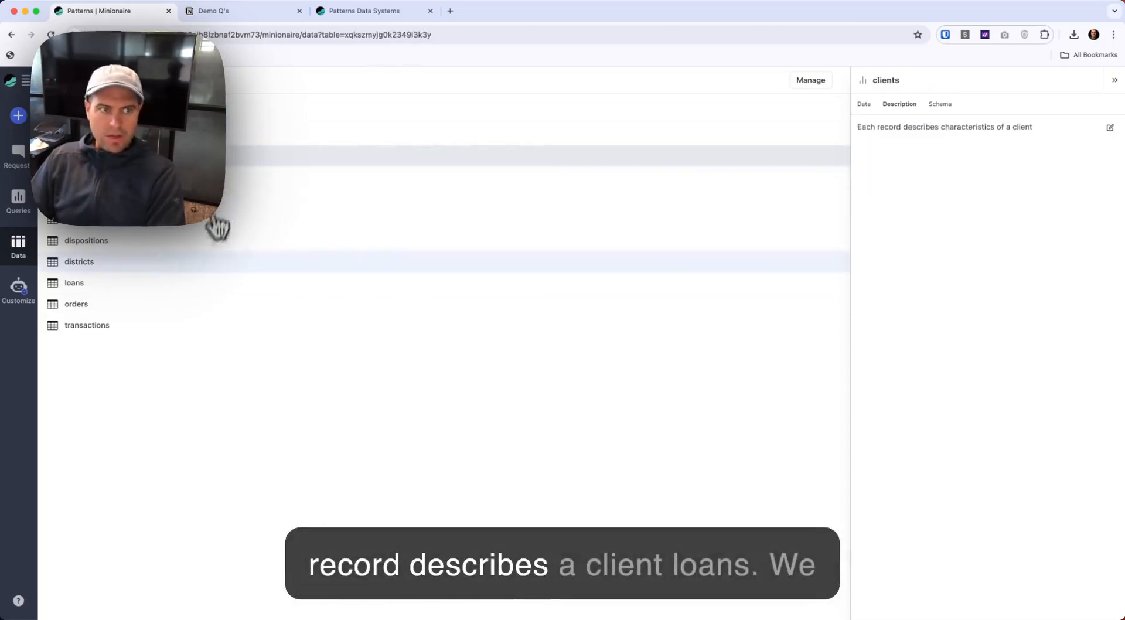
{"action": "left_click", "coordinate": [196, 283]}
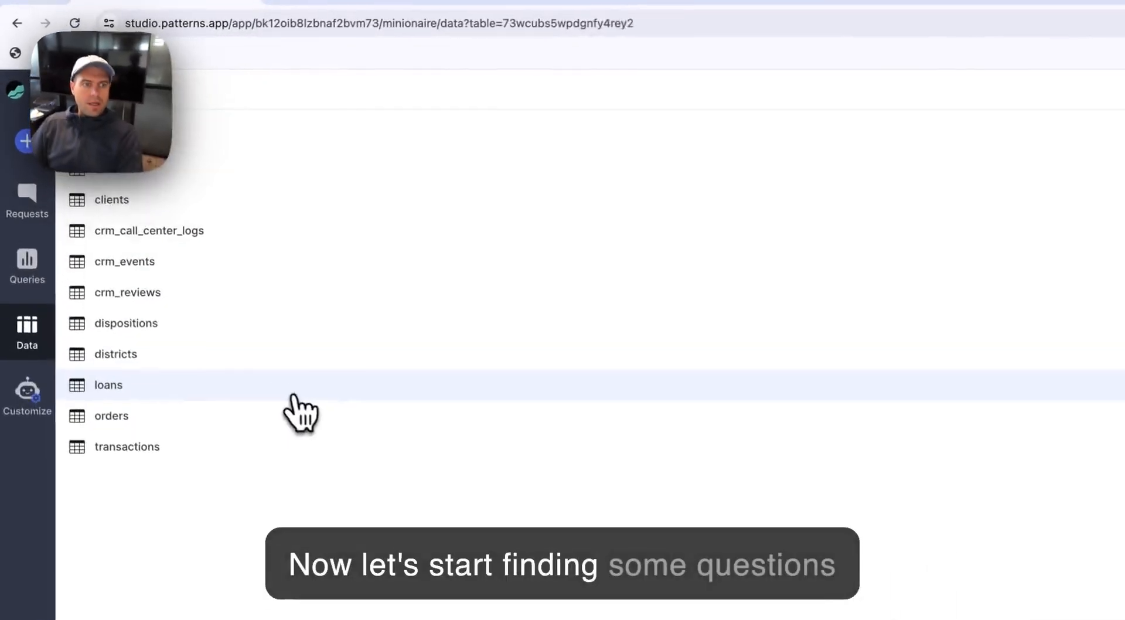
- Copy "monthly account creation over time" from the Demo Q's page and submit it to Minionaire as a new request
{"action": "left_click", "coordinate": [26, 141]}
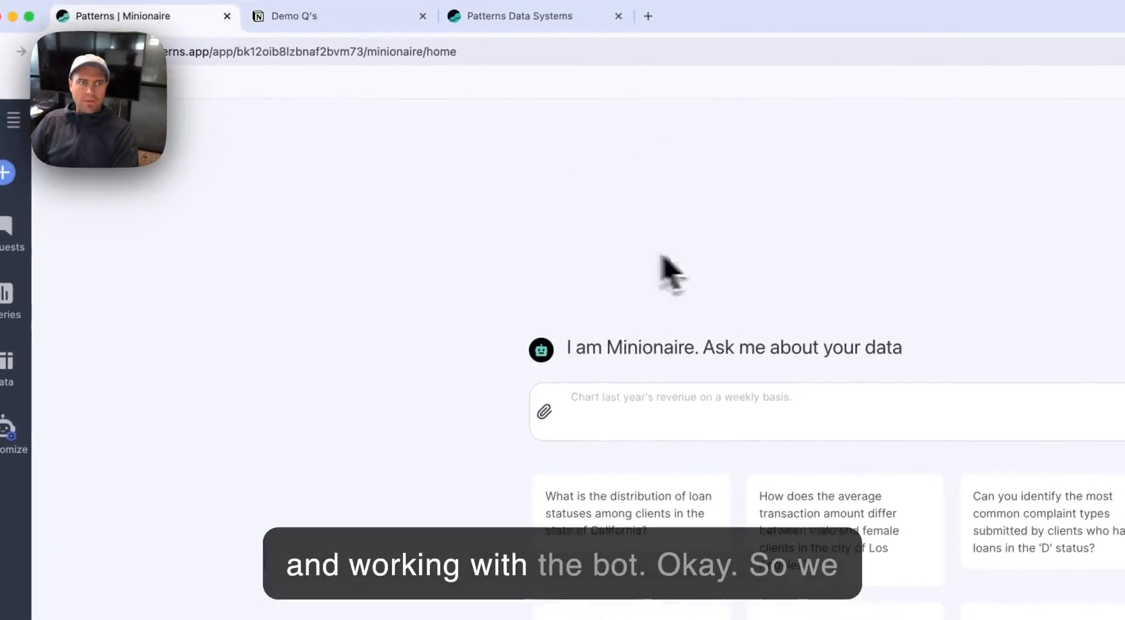
{"action": "key", "text": "ctrl+Tab"}
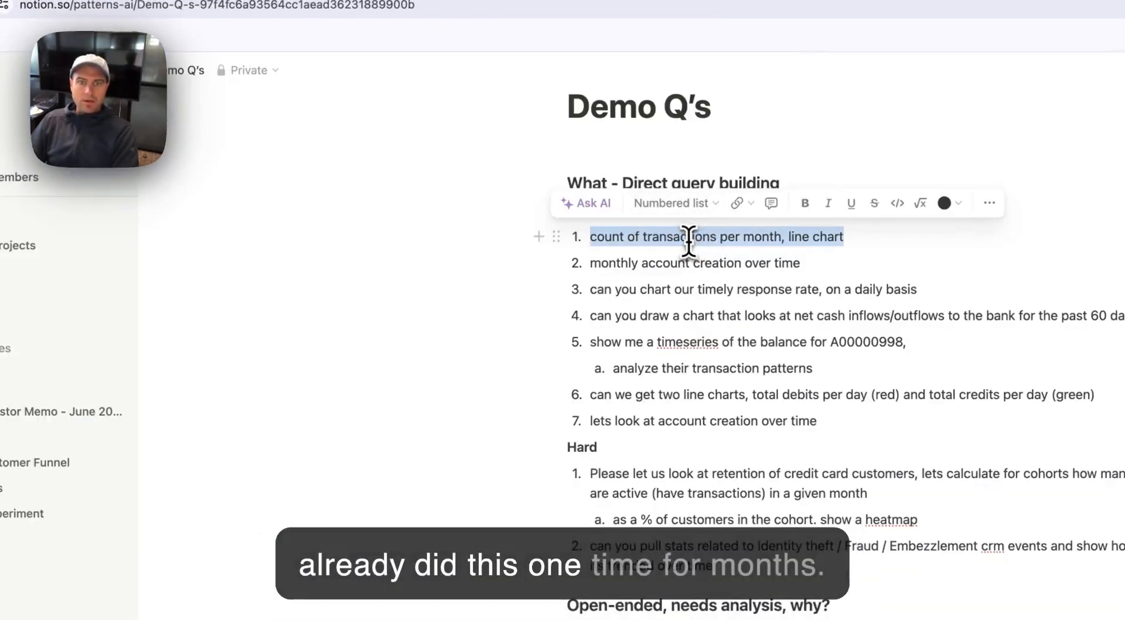
{"action": "triple_click", "coordinate": [689, 262]}
{"action": "key", "text": "ctrl+c"}
{"action": "key", "text": "ctrl+shift+Tab"}
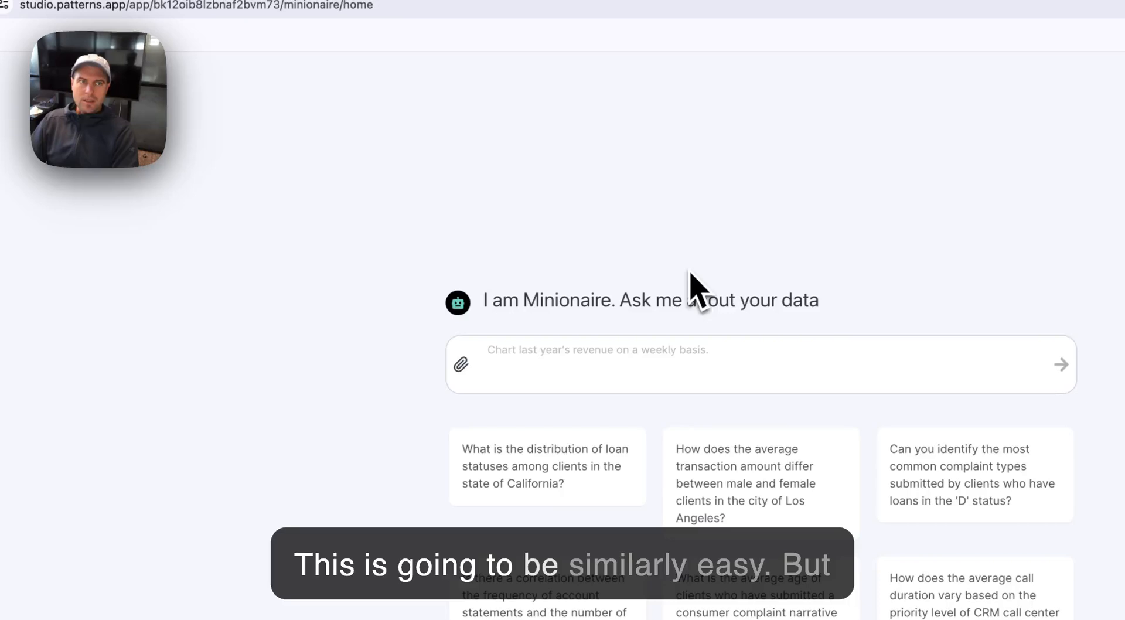
{"action": "key", "text": "ctrl+v"}
{"action": "key", "text": "Return"}
- Copy "can you chart our timely response rate, on a daily basis" from Demo Q's and submit it to Minionaire as a new request
{"action": "key", "text": "ctrl+Tab"}
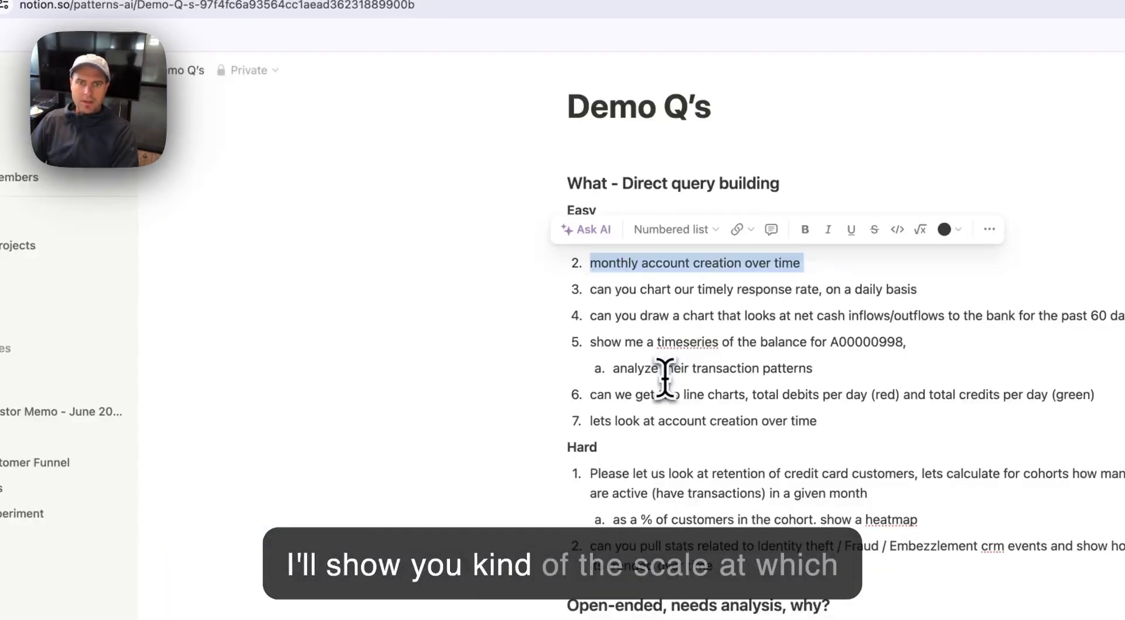
{"action": "triple_click", "coordinate": [706, 293]}
{"action": "key", "text": "ctrl+c"}
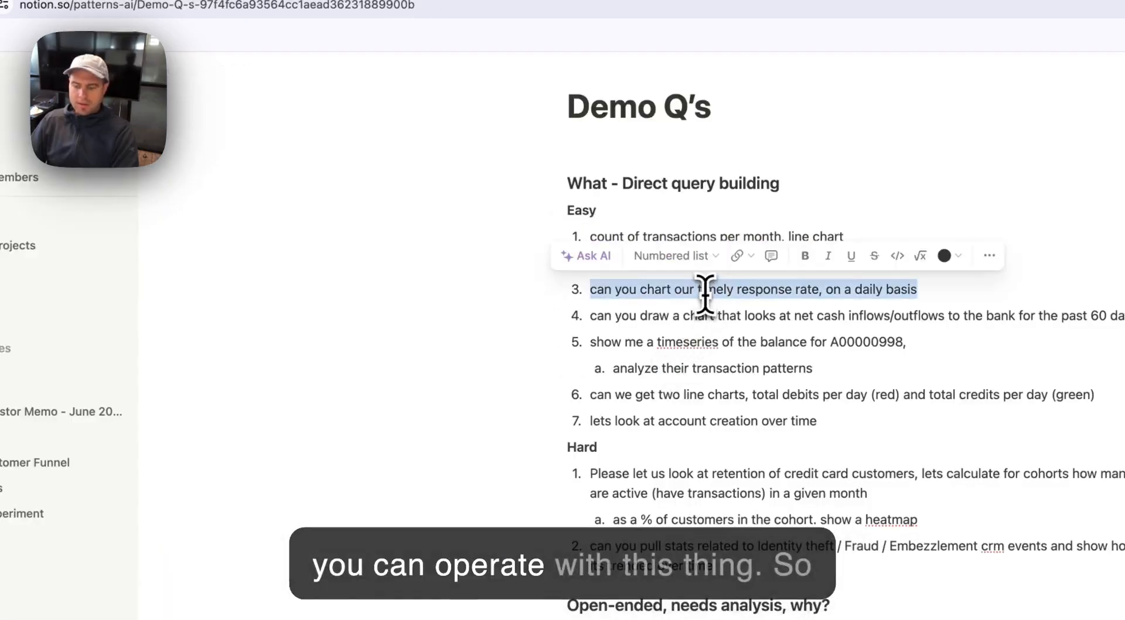
{"action": "key", "text": "ctrl+shift+Tab"}
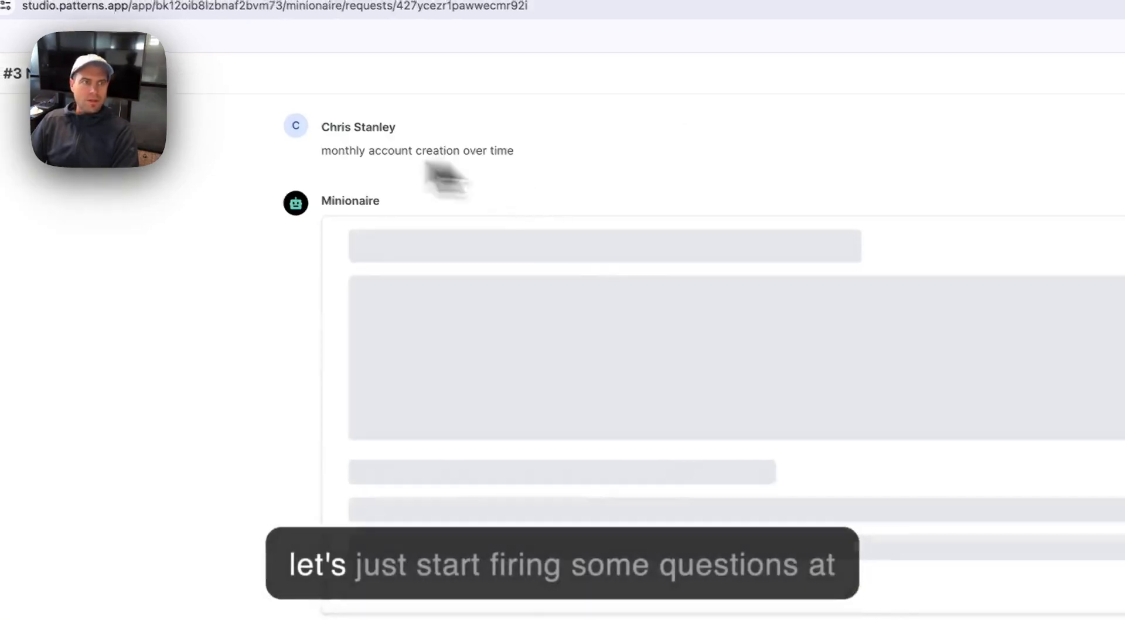
{"action": "left_click", "coordinate": [24, 170]}
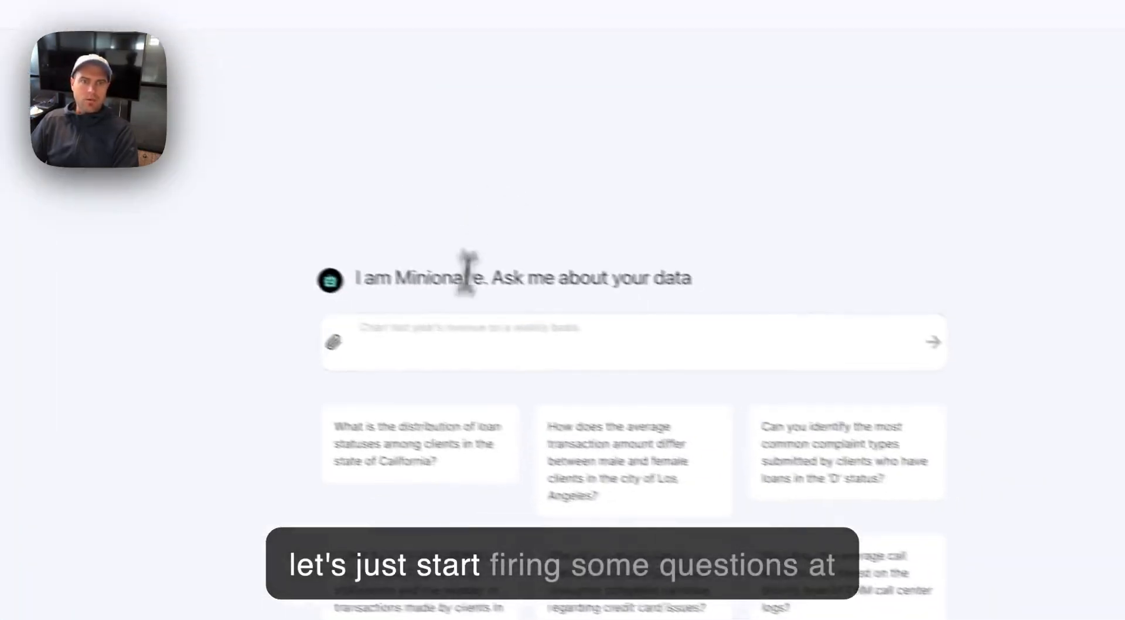
{"action": "key", "text": "ctrl+v"}
{"action": "key", "text": "Return"}
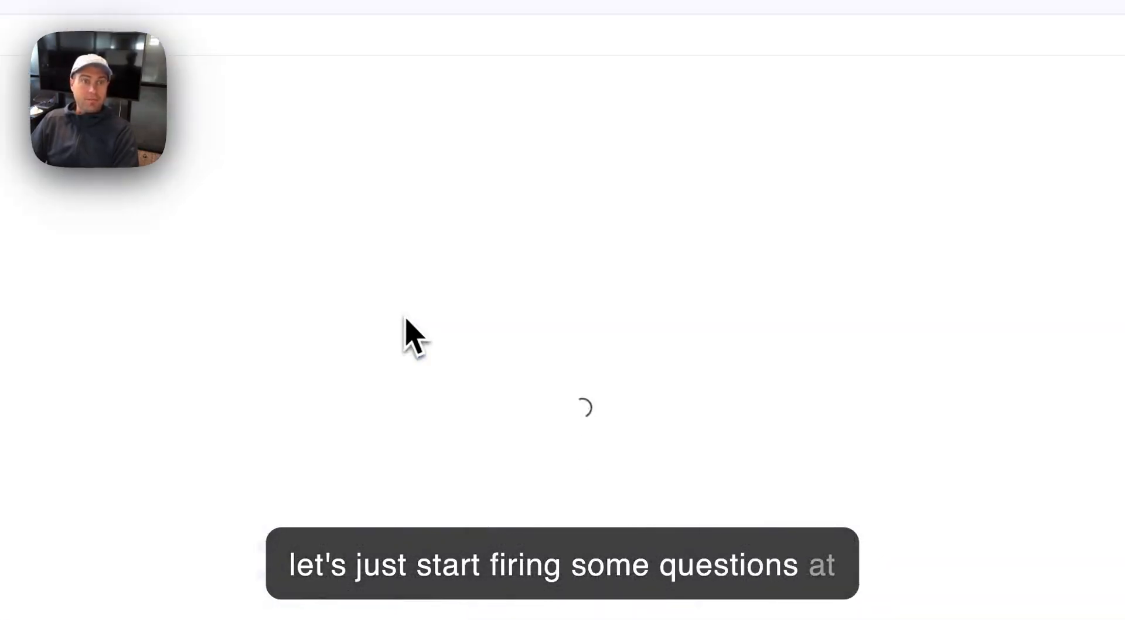
- Submit the Demo Q's question about charting net cash inflows/outflows to the bank for the past 60 days as a new Minionaire request
{"action": "key", "text": "ctrl+Tab"}
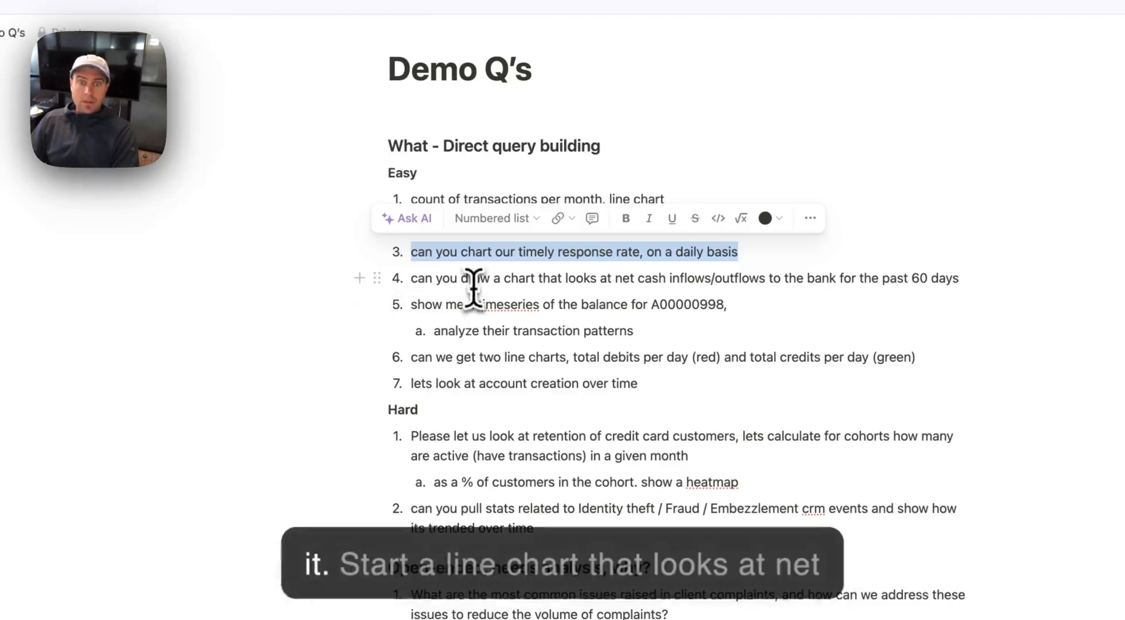
{"action": "triple_click", "coordinate": [471, 280]}
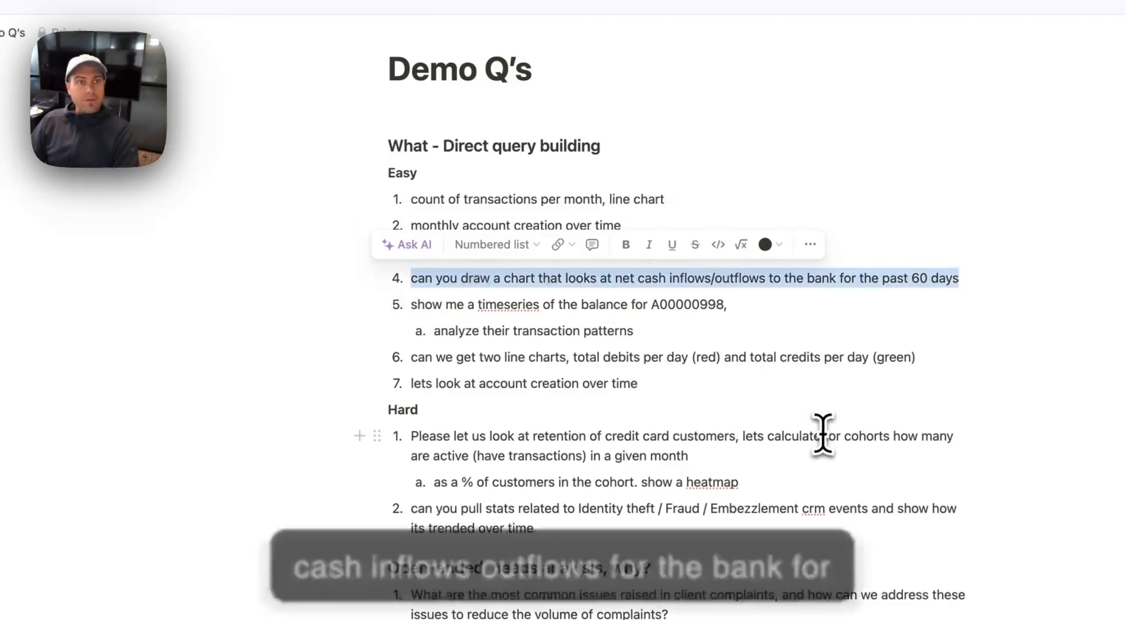
{"action": "key", "text": "ctrl+Tab"}
{"action": "left_click", "coordinate": [22, 124]}
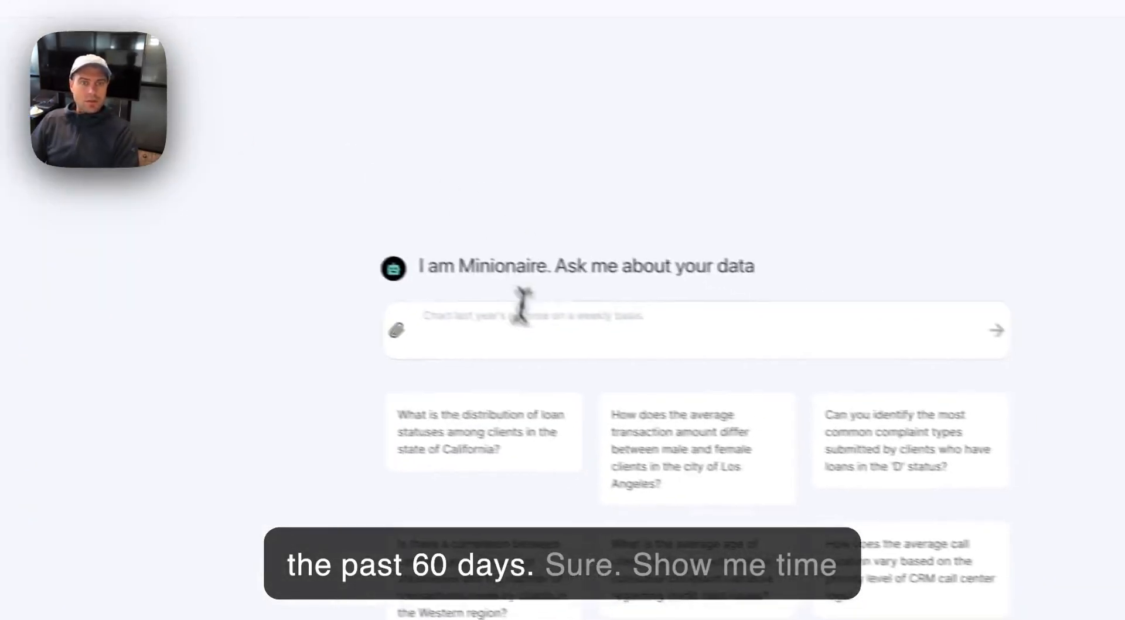
{"action": "left_click", "coordinate": [715, 367]}
- Copy the Demo Q's question asking for a timeseries of one account's balance and submit it to Minionaire as a new request
{"action": "key", "text": "ctrl+shift+Tab"}
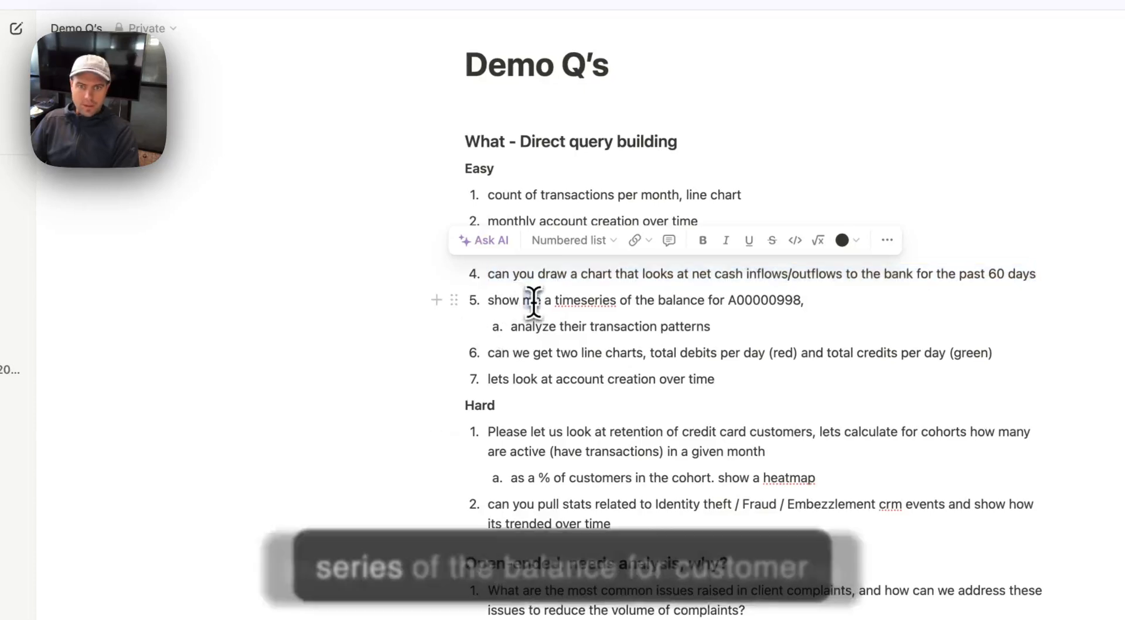
{"action": "triple_click", "coordinate": [533, 302]}
{"action": "key", "text": "ctrl+c"}
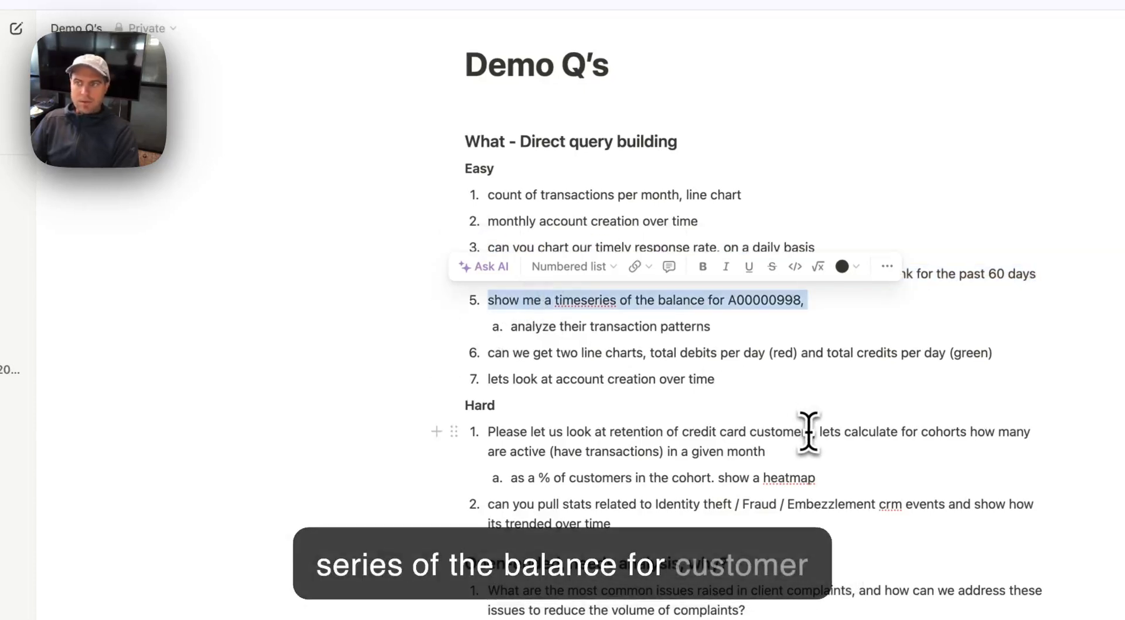
{"action": "key", "text": "ctrl+Tab"}
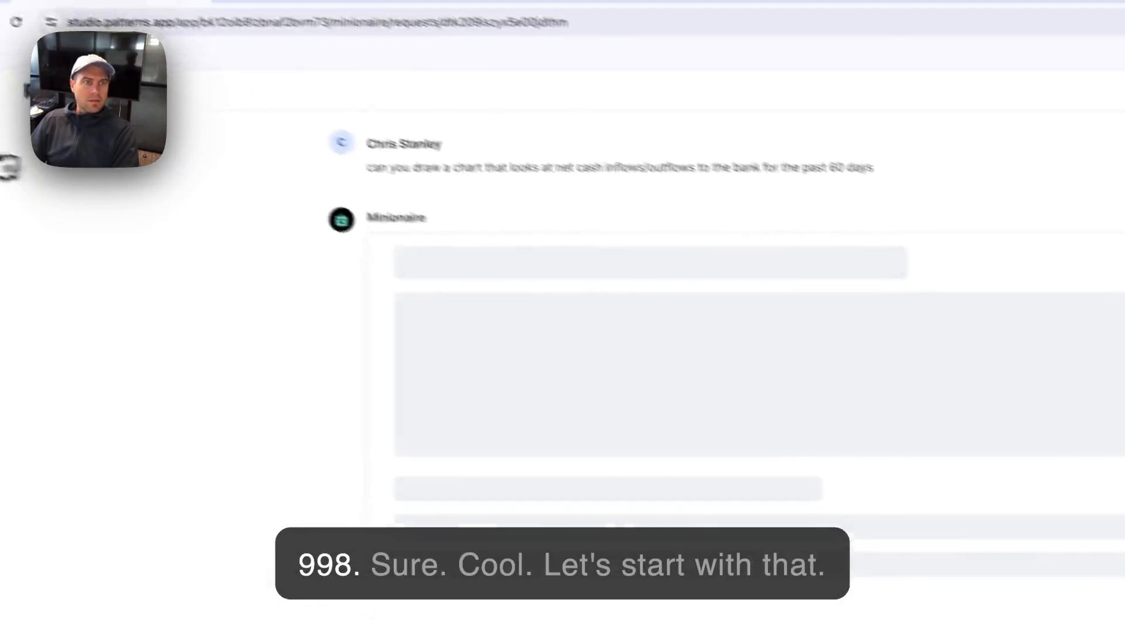
{"action": "left_click", "coordinate": [710, 400]}
{"action": "key", "text": "ctrl+v"}
{"action": "key", "text": "Return"}
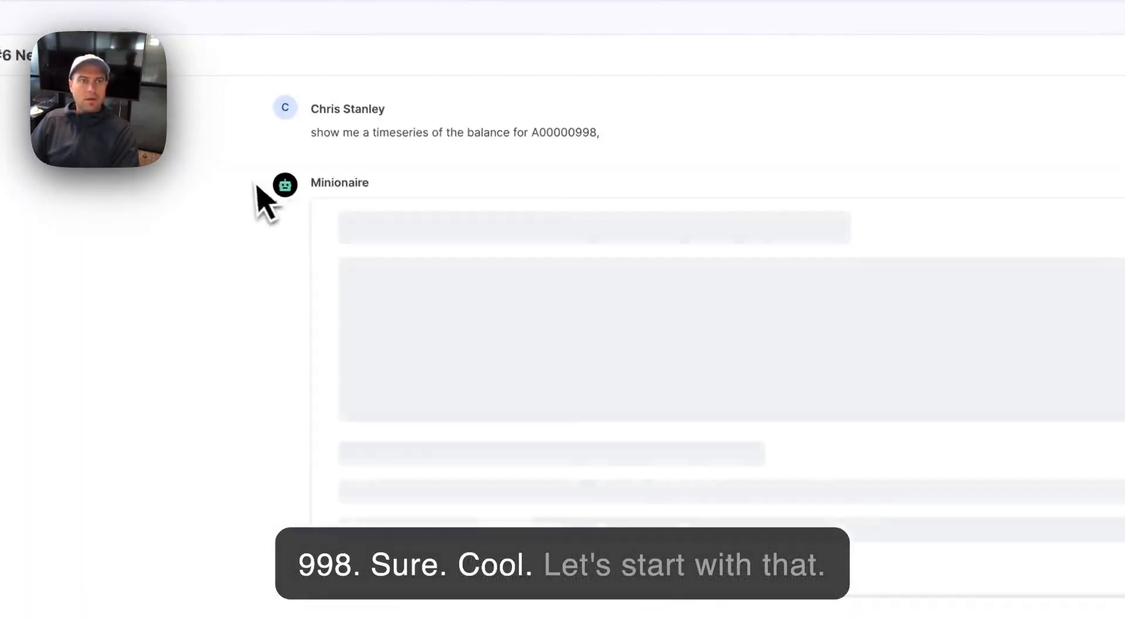
- Submit the Demo Q's question for two line charts, total debits per day (red) and total credits per day (green), as a new Minionaire request
{"action": "key", "text": "ctrl+shift+Tab"}
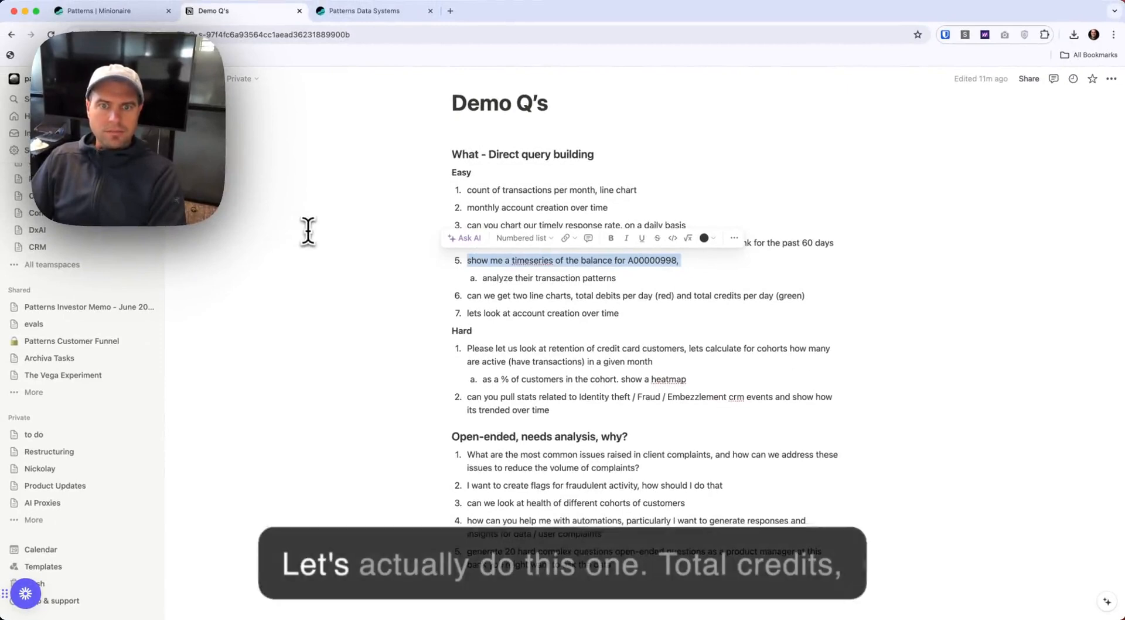
{"action": "triple_click", "coordinate": [505, 295]}
{"action": "key", "text": "super+c"}
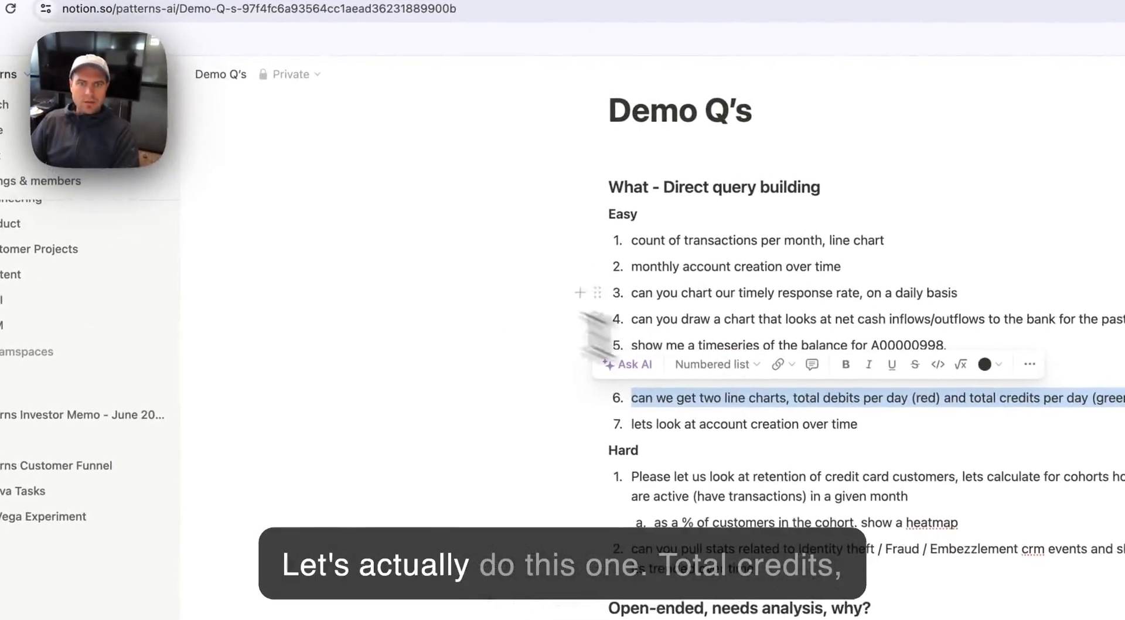
{"action": "key", "text": "ctrl+shift+Tab"}
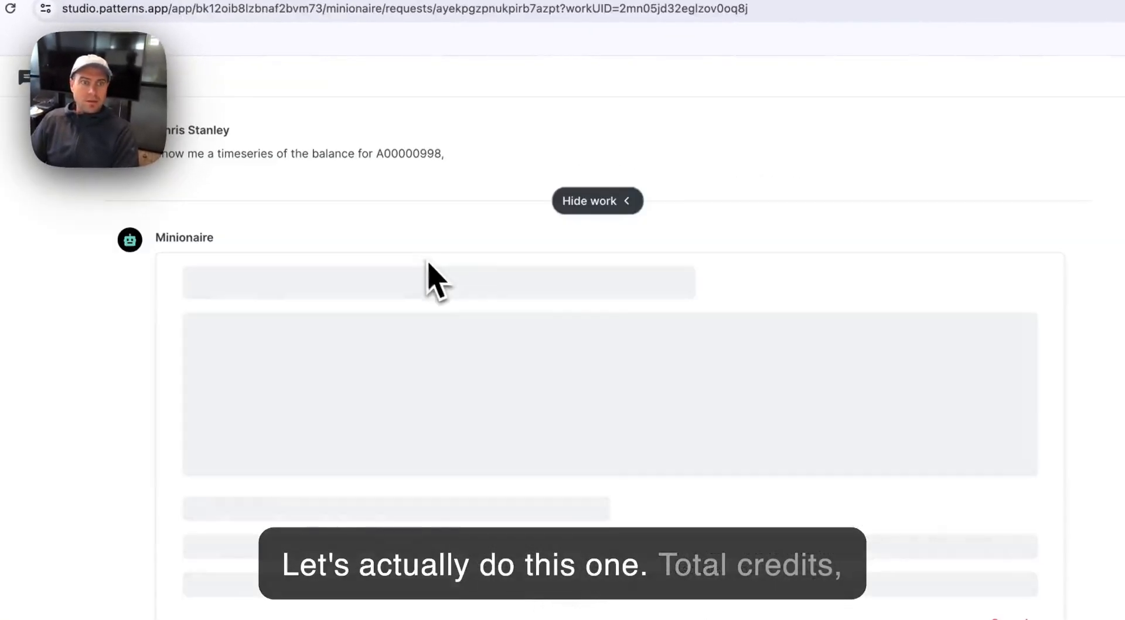
{"action": "left_click", "coordinate": [23, 153]}
{"action": "left_click", "coordinate": [579, 322]}
{"action": "key", "text": "super+v"}
{"action": "key", "text": "Return"}
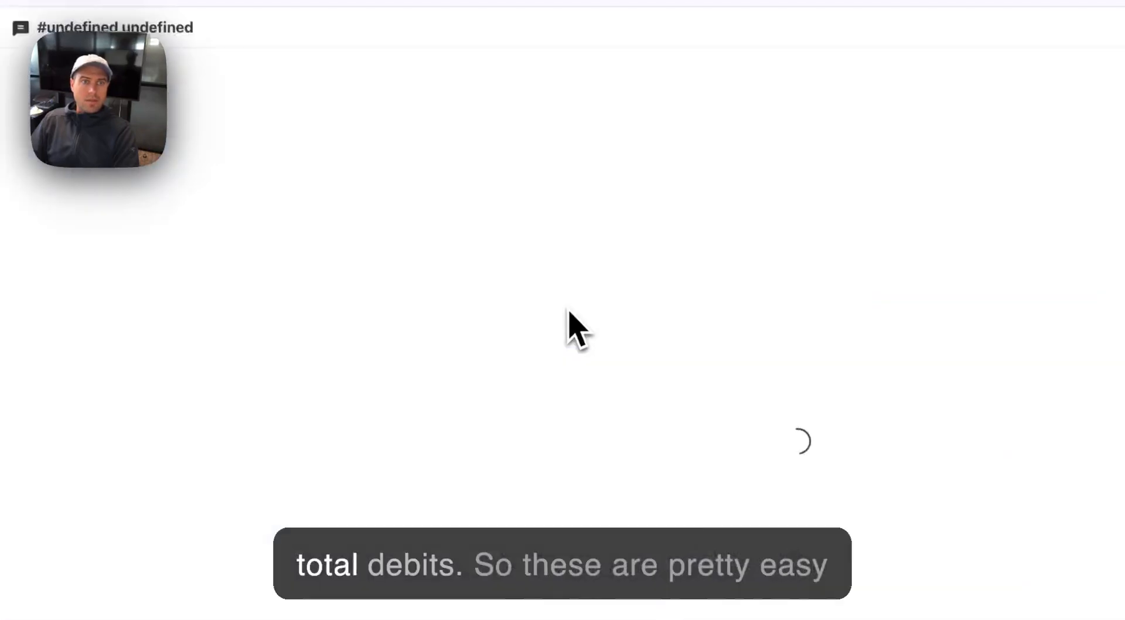
- Open the Analyzing Account Creation Trends request, review its findings in a wider work area and save the monthly account creation summary
{"action": "left_click", "coordinate": [27, 183]}
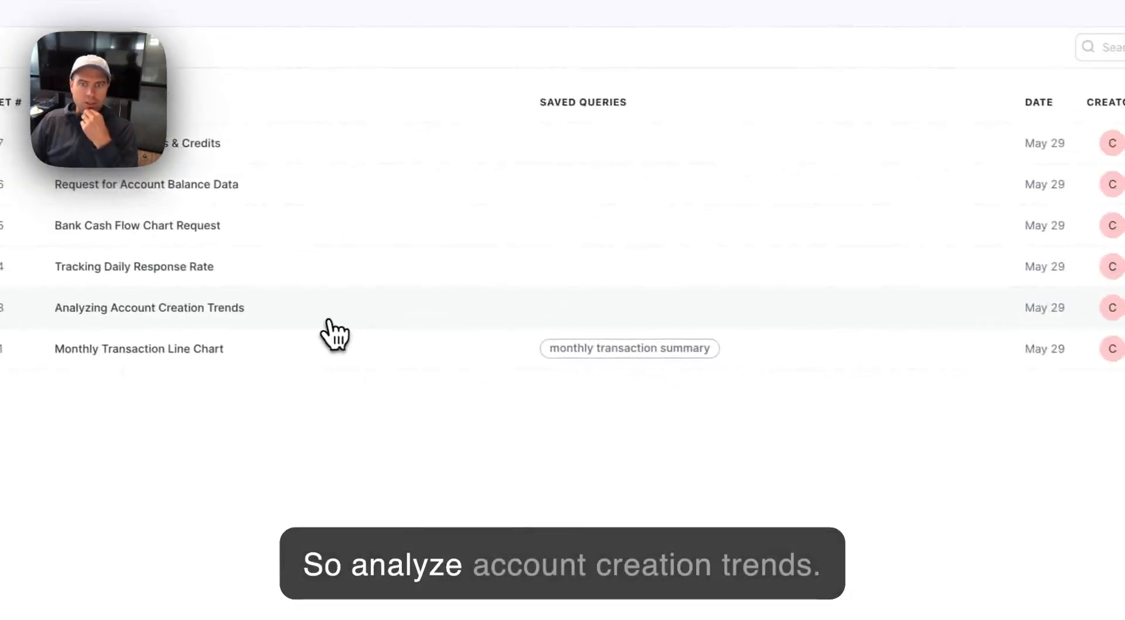
{"action": "left_click", "coordinate": [334, 334]}
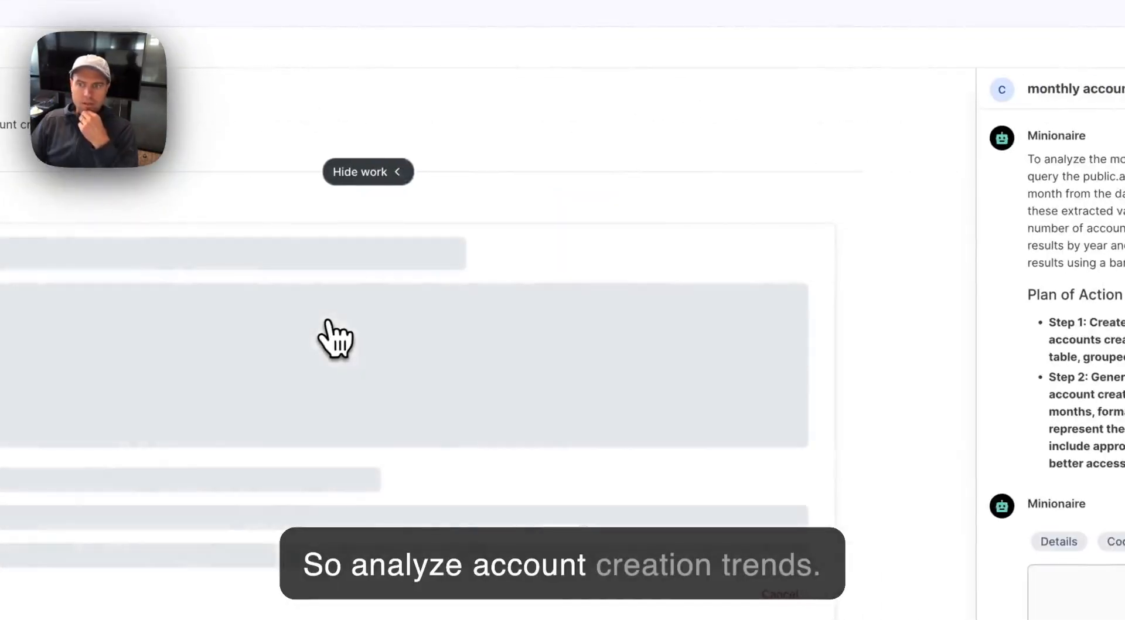
{"action": "scroll", "coordinate": [816, 269], "scroll_direction": "down", "scroll_amount": 5}
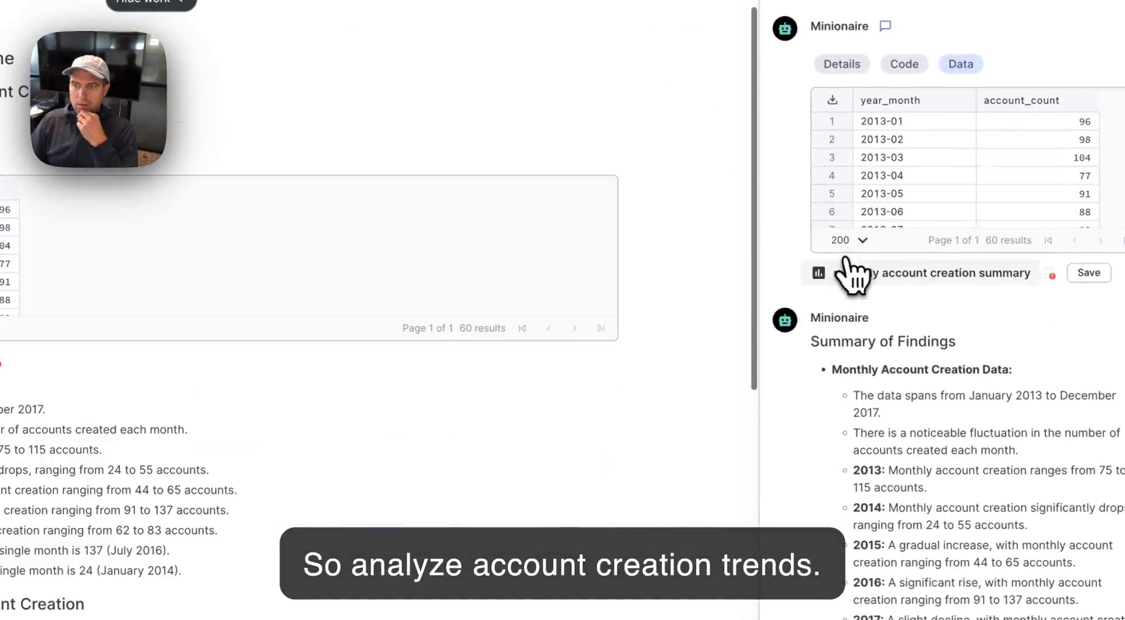
{"action": "scroll", "coordinate": [962, 533], "scroll_direction": "down", "scroll_amount": 10}
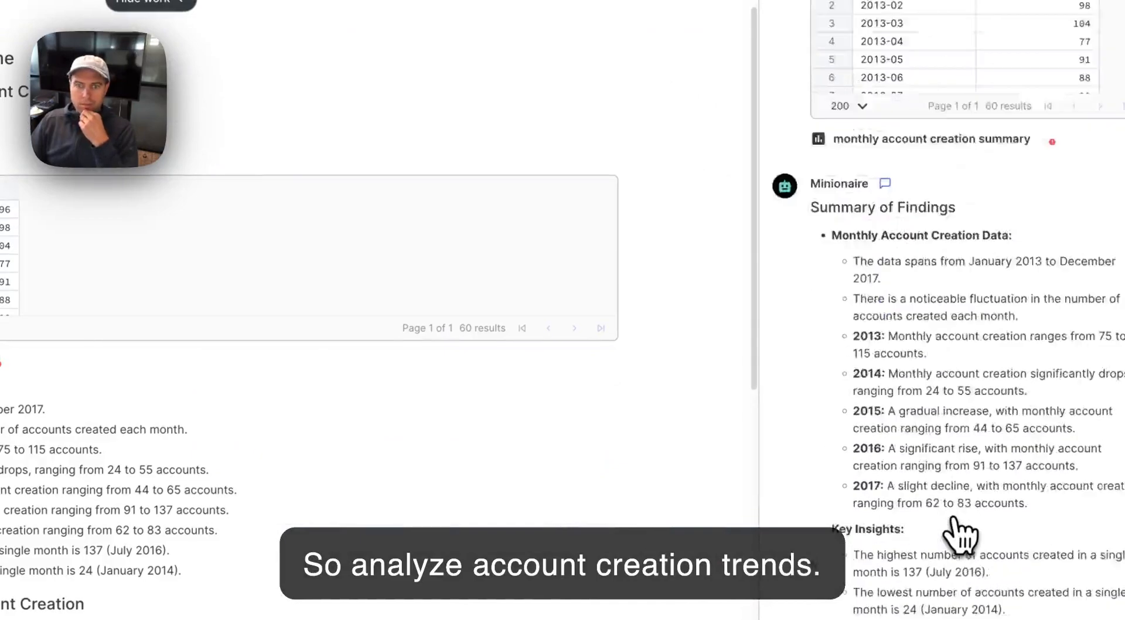
{"action": "left_click_drag", "start_coordinate": [756, 447], "coordinate": [274, 437]}
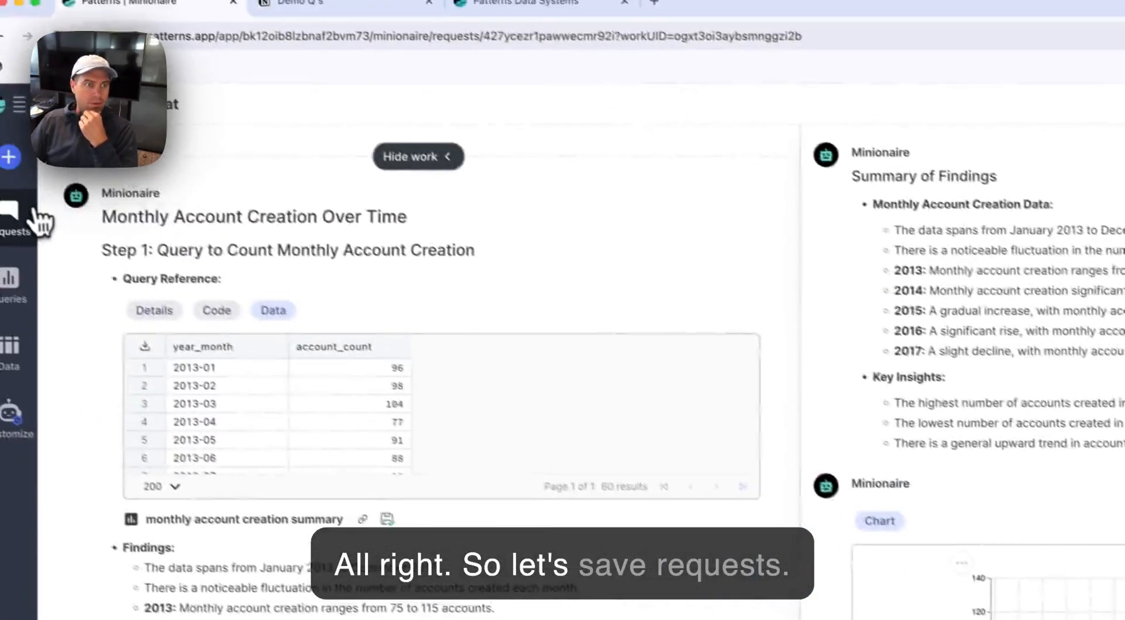
- Open the Tracking Daily Response Rate request, check its response-rate data and chart, and save the daily timely response summary
{"action": "left_click", "coordinate": [41, 221]}
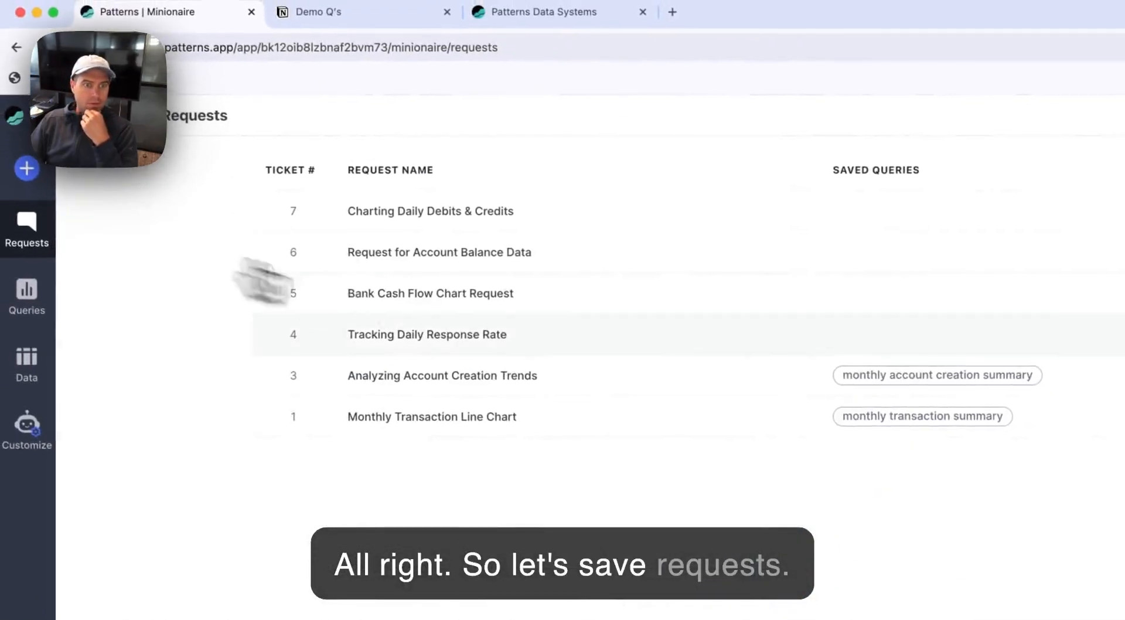
{"action": "left_click", "coordinate": [515, 344]}
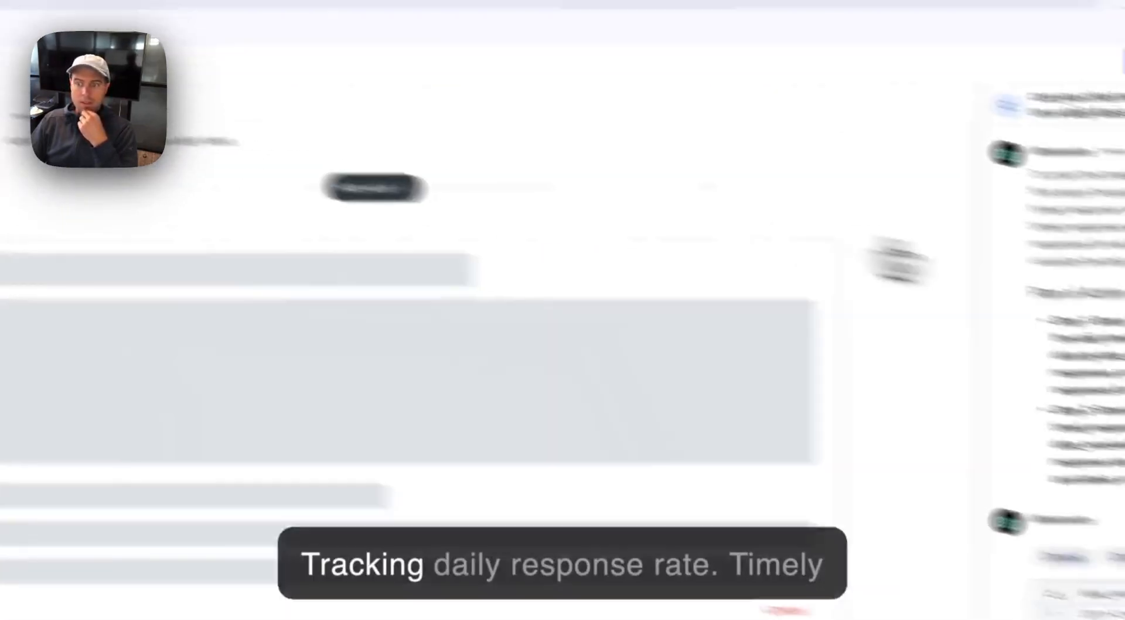
{"action": "scroll", "coordinate": [1038, 307], "scroll_direction": "down", "scroll_amount": 2}
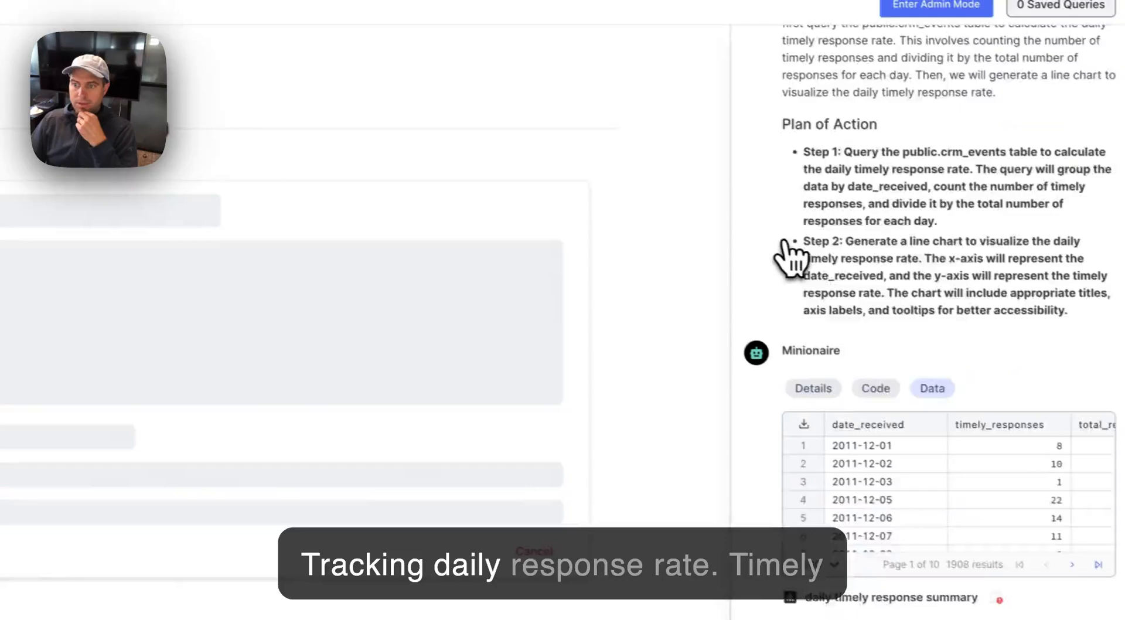
{"action": "scroll", "coordinate": [1052, 405], "scroll_direction": "right", "scroll_amount": 1}
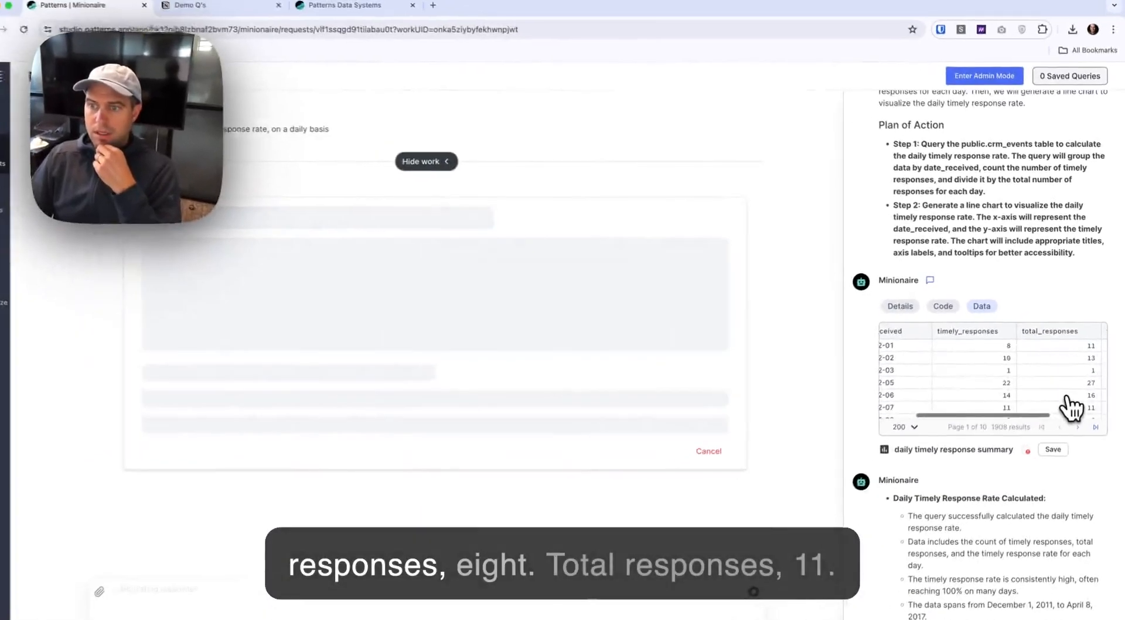
{"action": "scroll", "coordinate": [1072, 405], "scroll_direction": "right", "scroll_amount": 2}
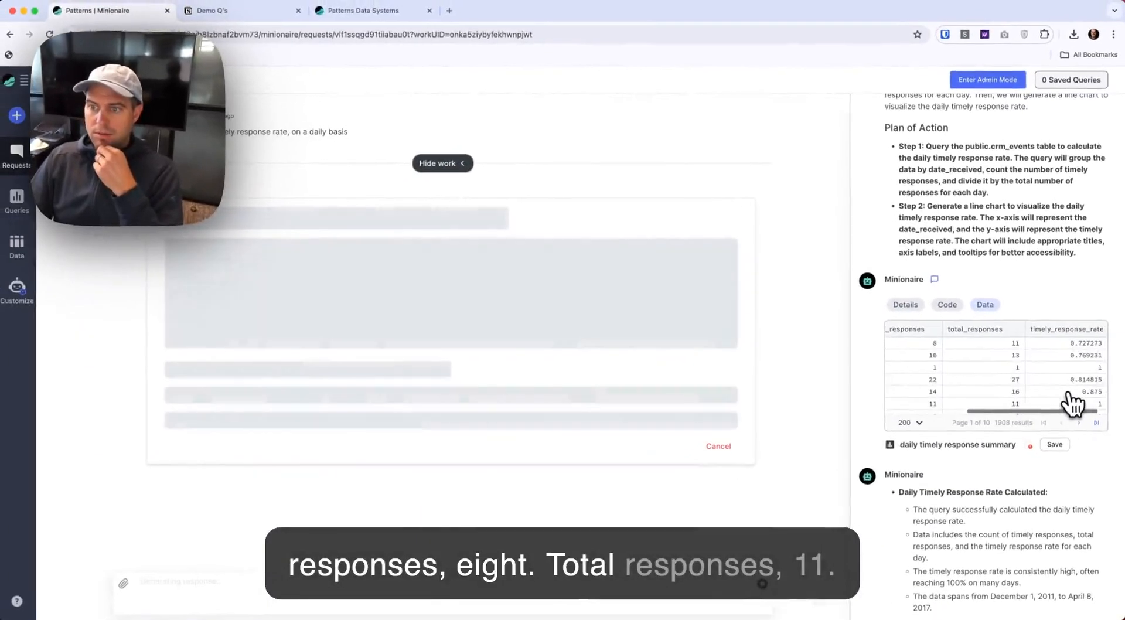
{"action": "scroll", "coordinate": [964, 478], "scroll_direction": "down", "scroll_amount": 1}
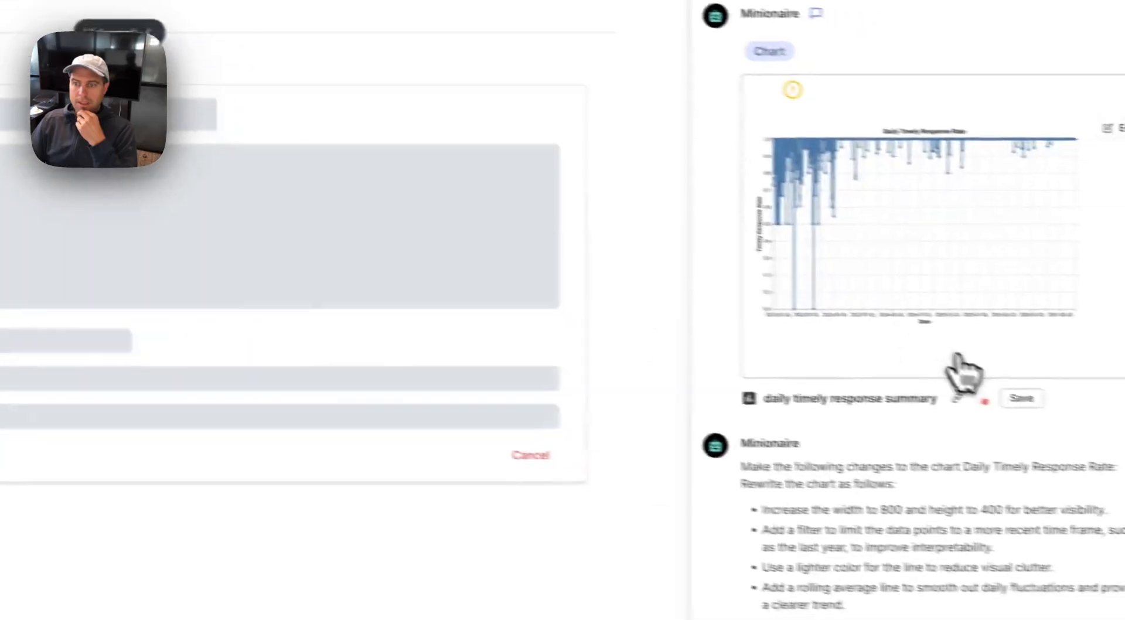
{"action": "left_click", "coordinate": [978, 392]}
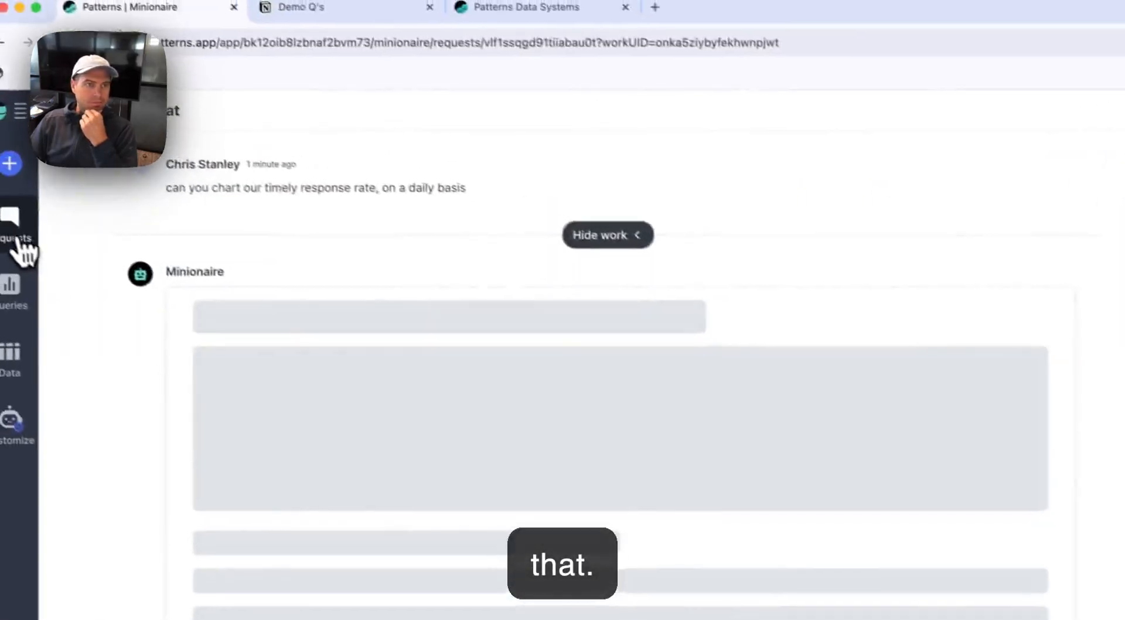
- Open the Bank Cash Flow Chart Request, review its work and findings, and save daily cash flow summary 2
{"action": "left_click", "coordinate": [18, 252]}
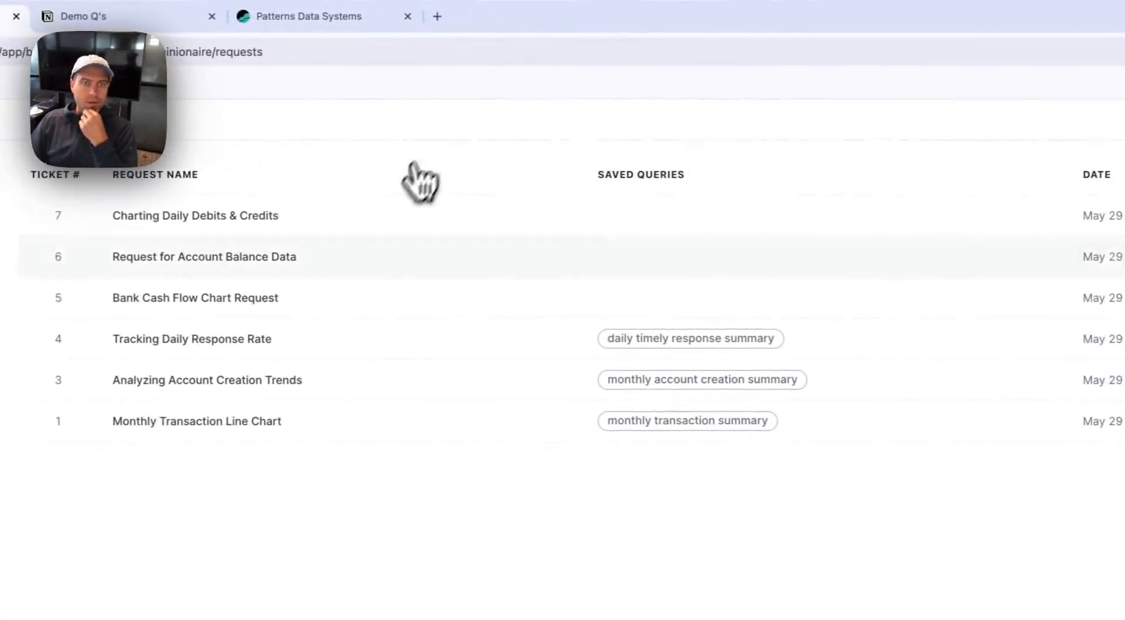
{"action": "left_click", "coordinate": [273, 315]}
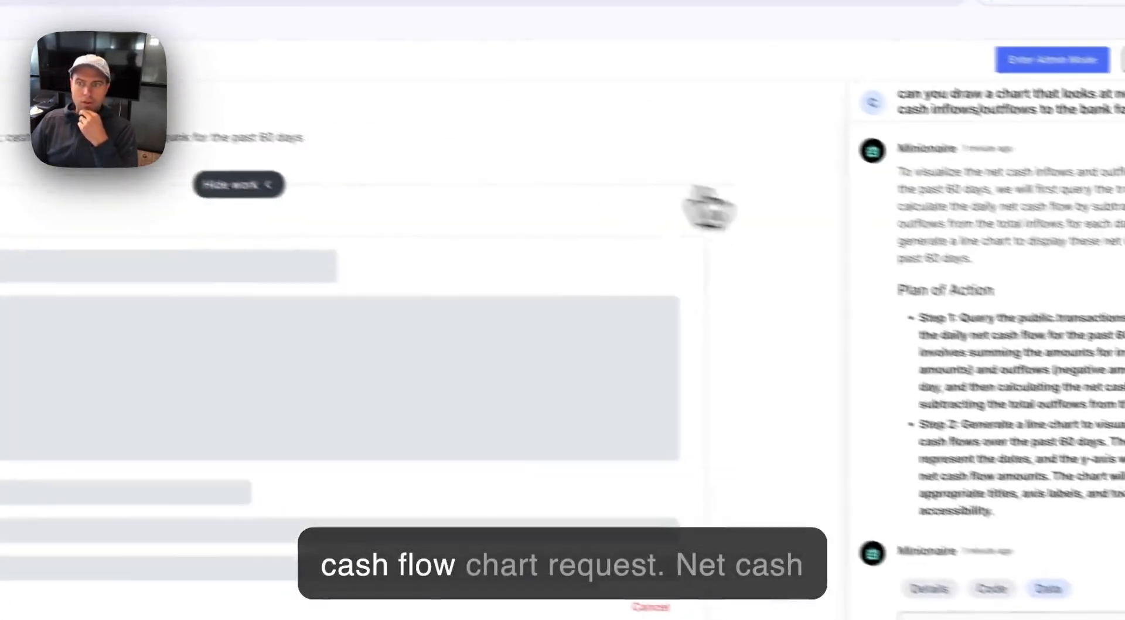
{"action": "scroll", "coordinate": [852, 407], "scroll_direction": "down", "scroll_amount": 10}
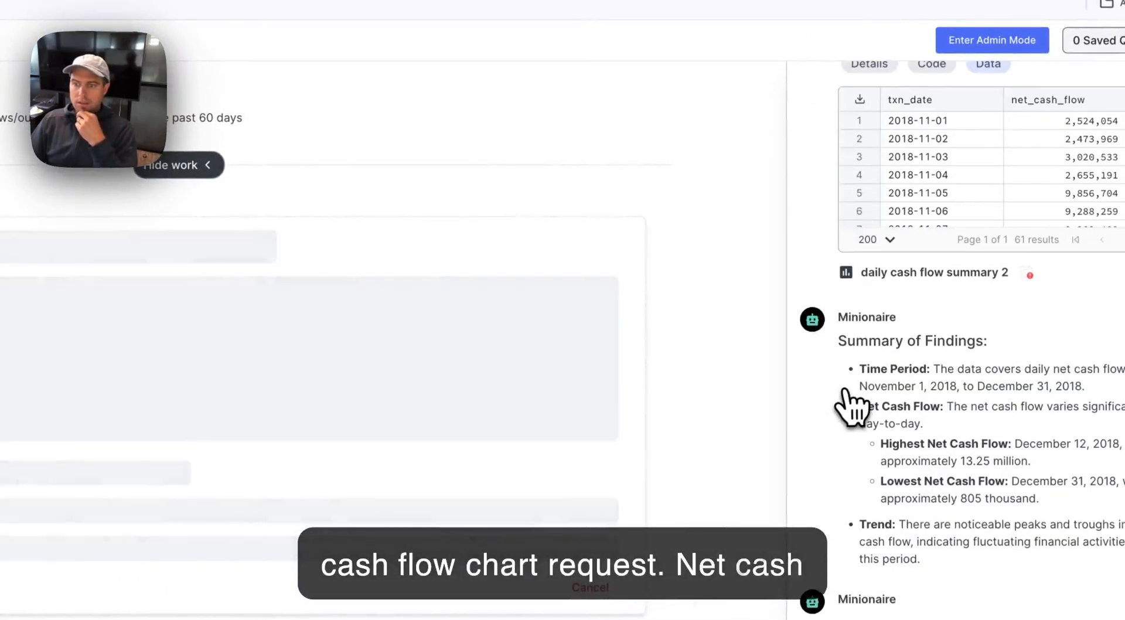
{"action": "left_click_drag", "start_coordinate": [784, 350], "coordinate": [317, 375]}
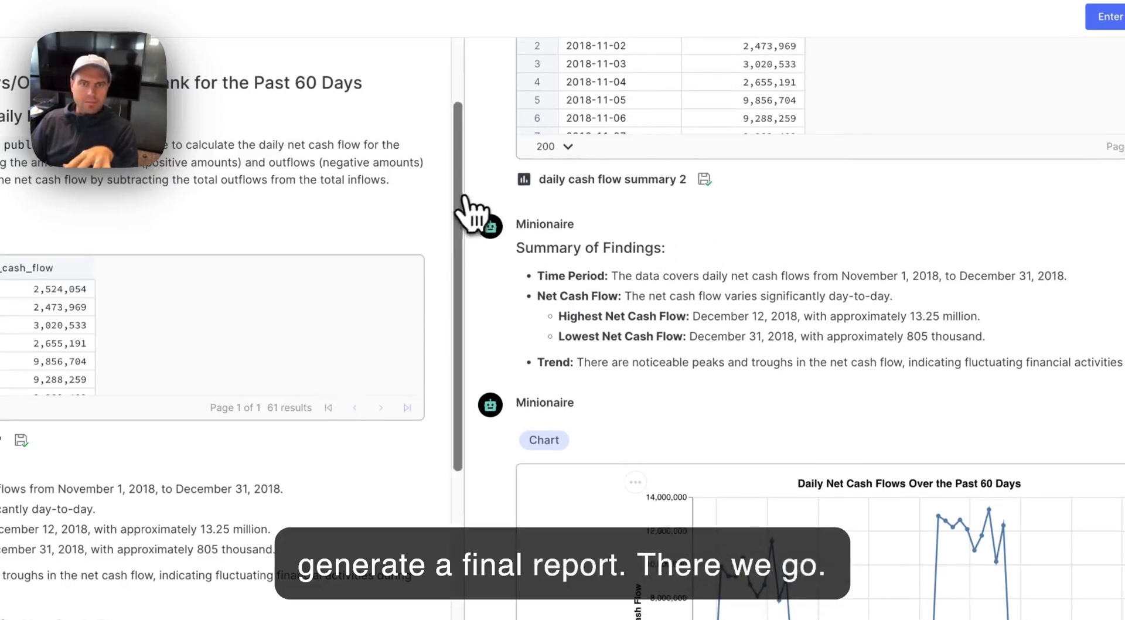
{"action": "left_click_drag", "start_coordinate": [466, 202], "coordinate": [1002, 186]}
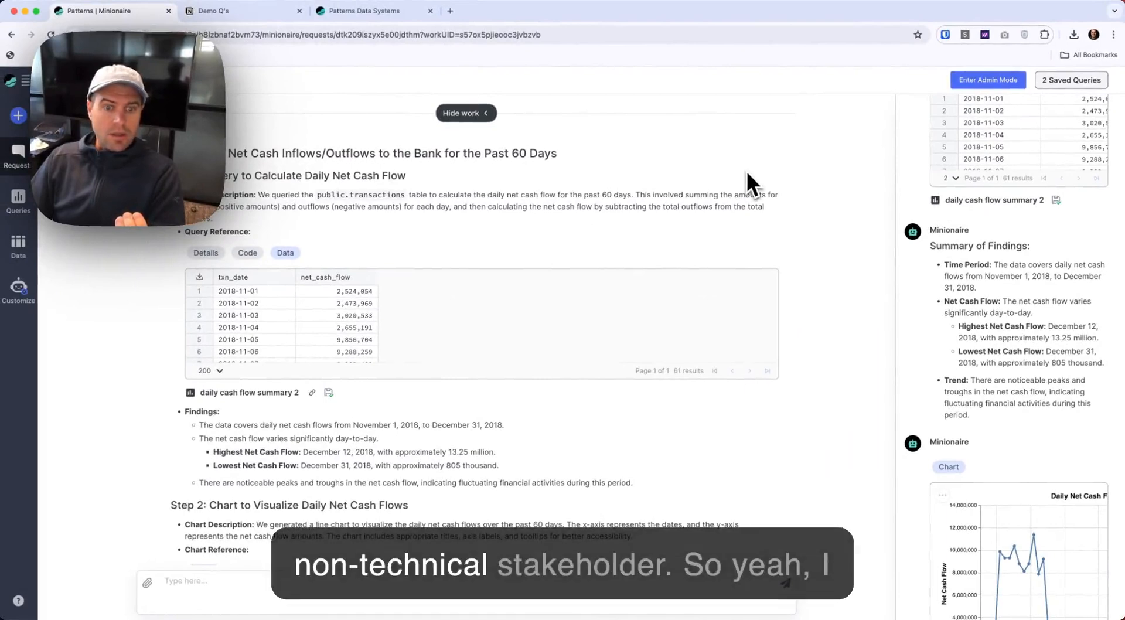
- Submit the follow-up "please analyze these trends" in the Bank Cash Flow Chart Request chat
{"action": "scroll", "coordinate": [747, 170], "scroll_direction": "down", "scroll_amount": 2}
{"action": "scroll", "coordinate": [772, 346], "scroll_direction": "down", "scroll_amount": 3}
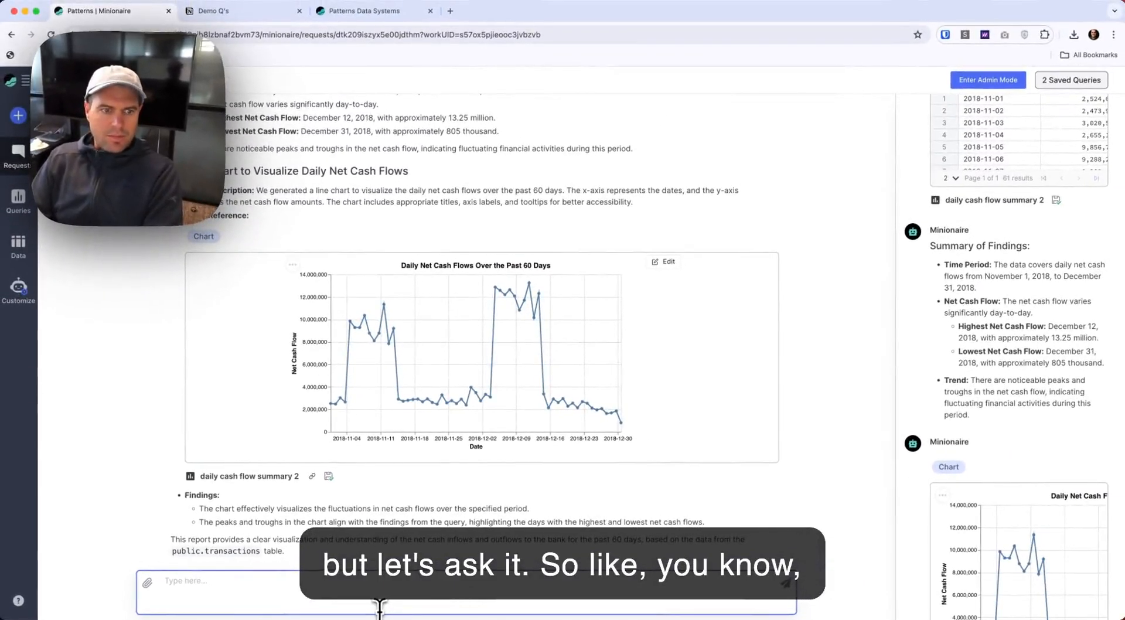
{"action": "type", "text": "please"}
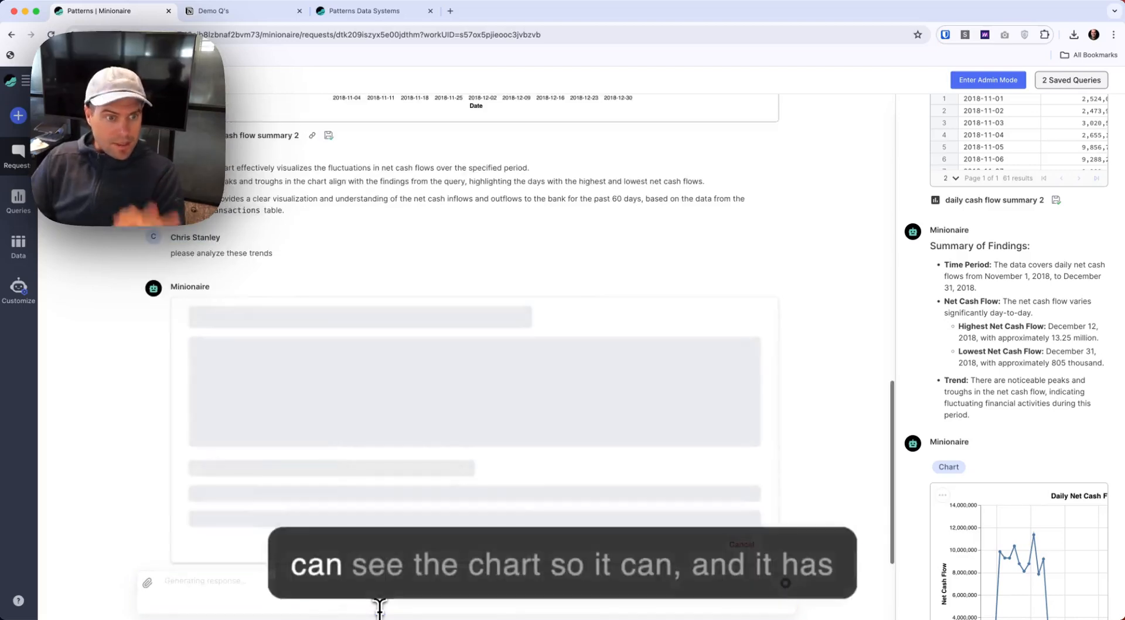
- Examine the peaks and troughs in the Daily Net Cash Flows Over the Past 60 Days chart
{"action": "scroll", "coordinate": [463, 296], "scroll_direction": "up", "scroll_amount": 3}
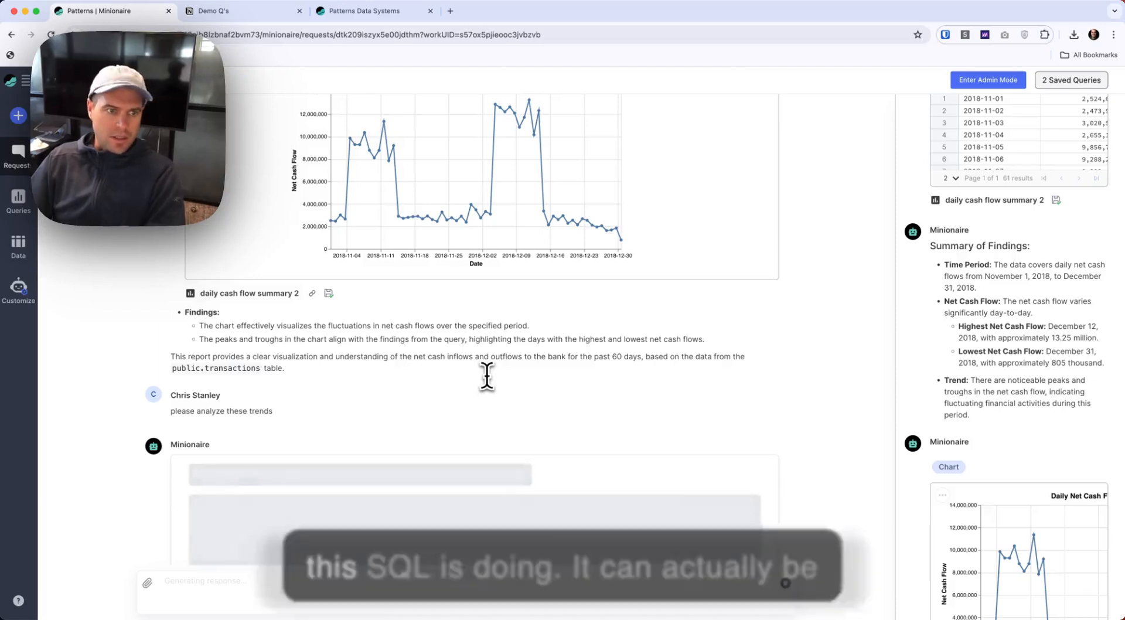
{"action": "scroll", "coordinate": [486, 376], "scroll_direction": "up", "scroll_amount": 1}
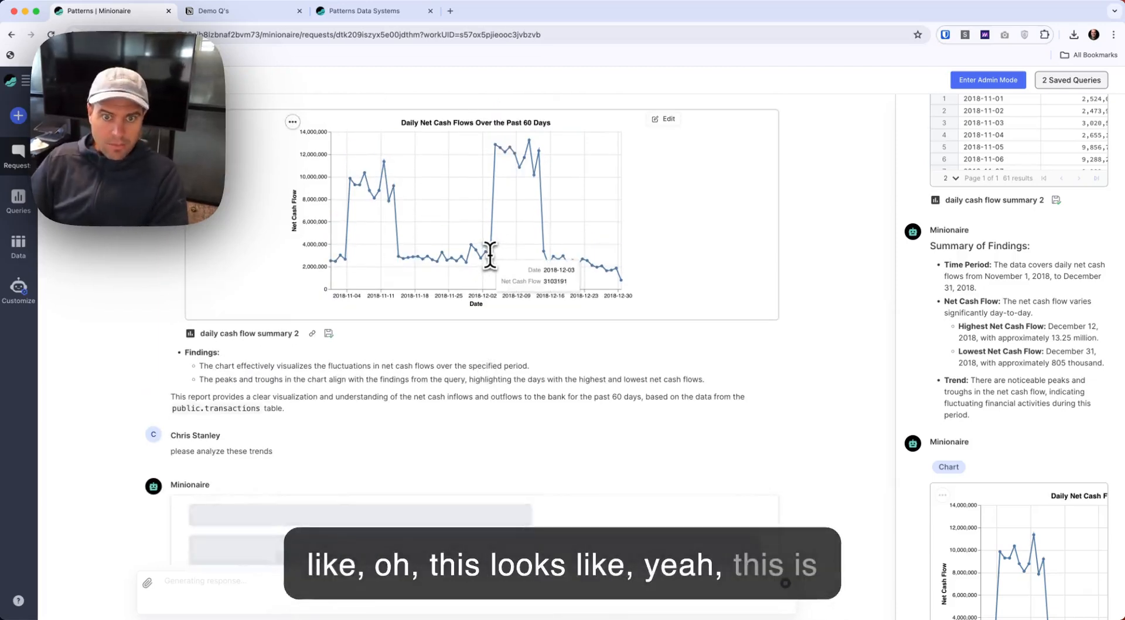
{"action": "scroll", "coordinate": [490, 255], "scroll_direction": "down", "scroll_amount": 3}
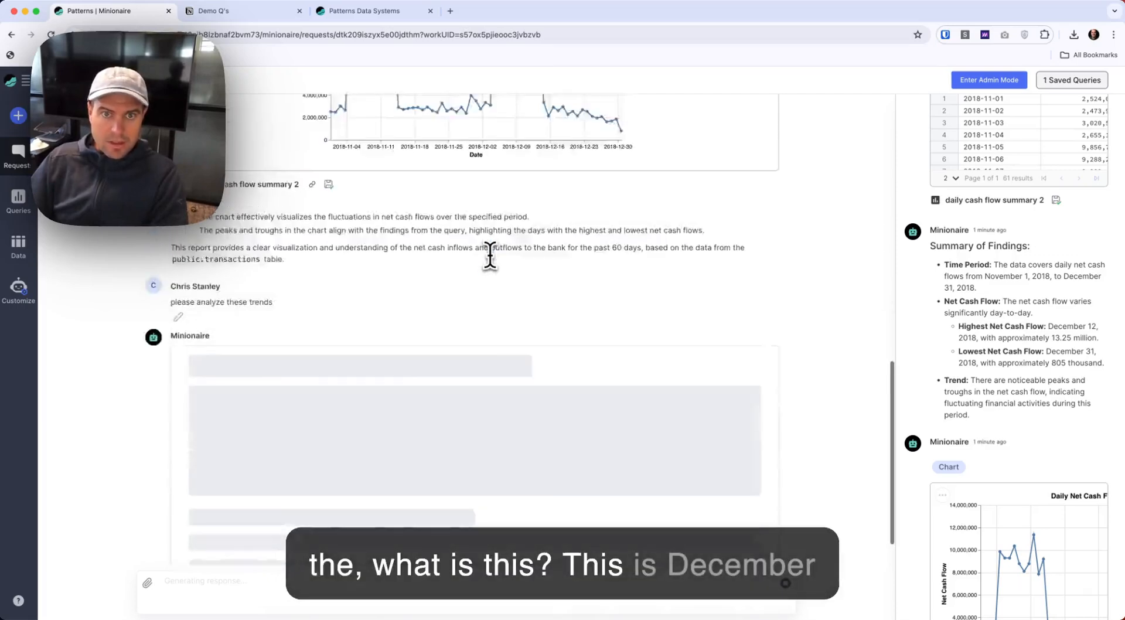
{"action": "scroll", "coordinate": [490, 256], "scroll_direction": "up", "scroll_amount": 3}
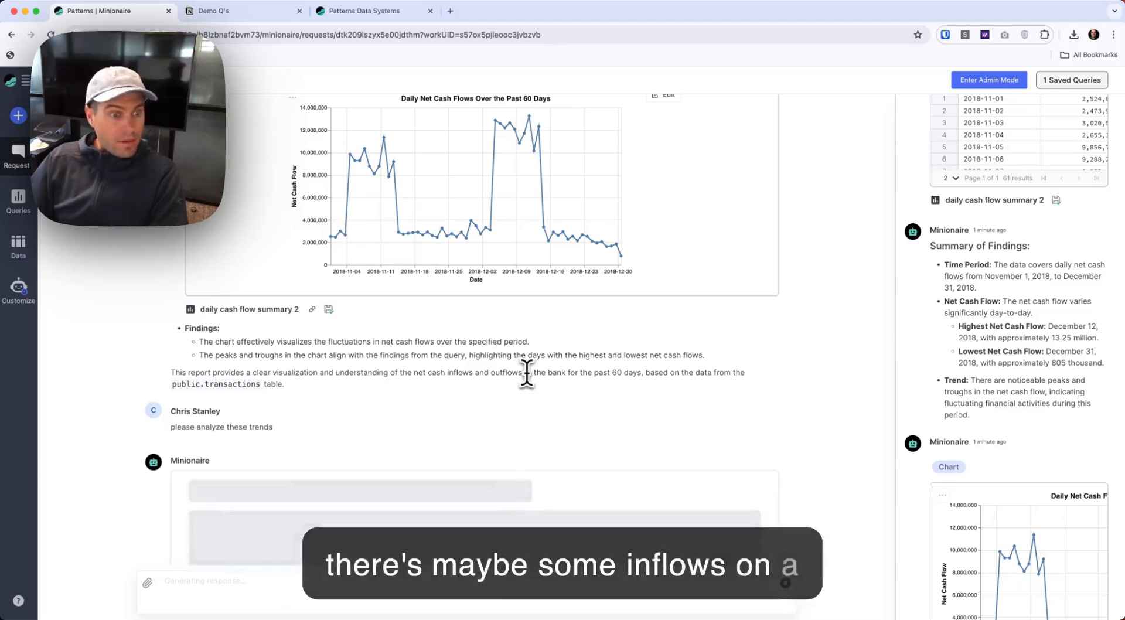
{"action": "scroll", "coordinate": [527, 373], "scroll_direction": "up", "scroll_amount": 1}
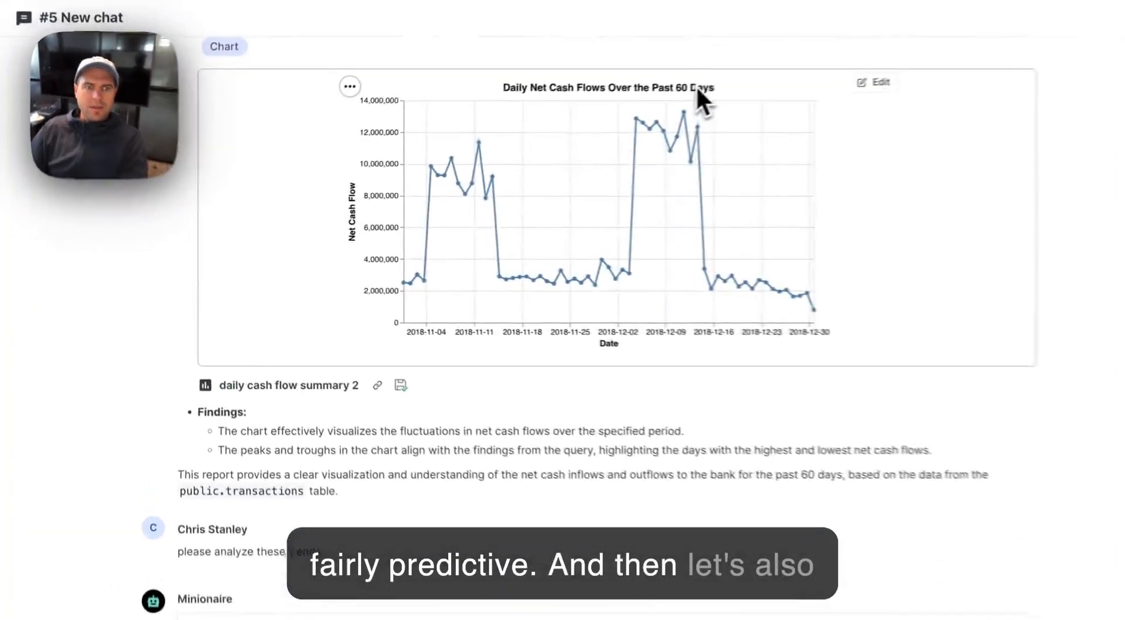
- Edit the follow-up message to "please analyze these trends, over a 360d period" and resubmit it
{"action": "scroll", "coordinate": [585, 490], "scroll_direction": "down", "scroll_amount": 3}
{"action": "left_click", "coordinate": [194, 284]}
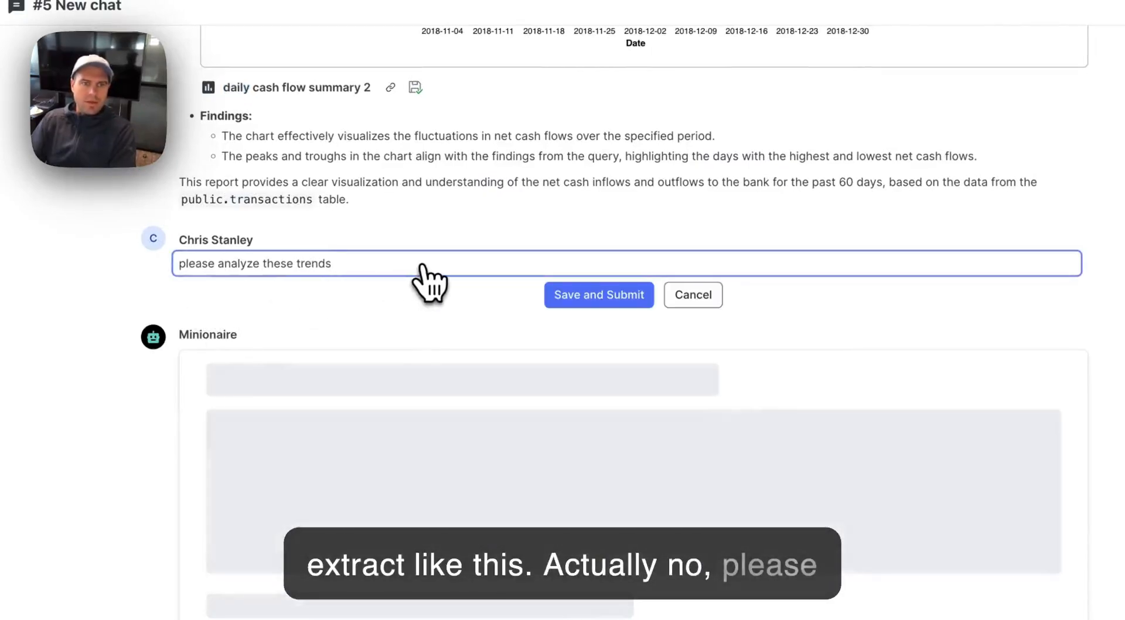
{"action": "scroll", "coordinate": [429, 276], "scroll_direction": "down", "scroll_amount": 10}
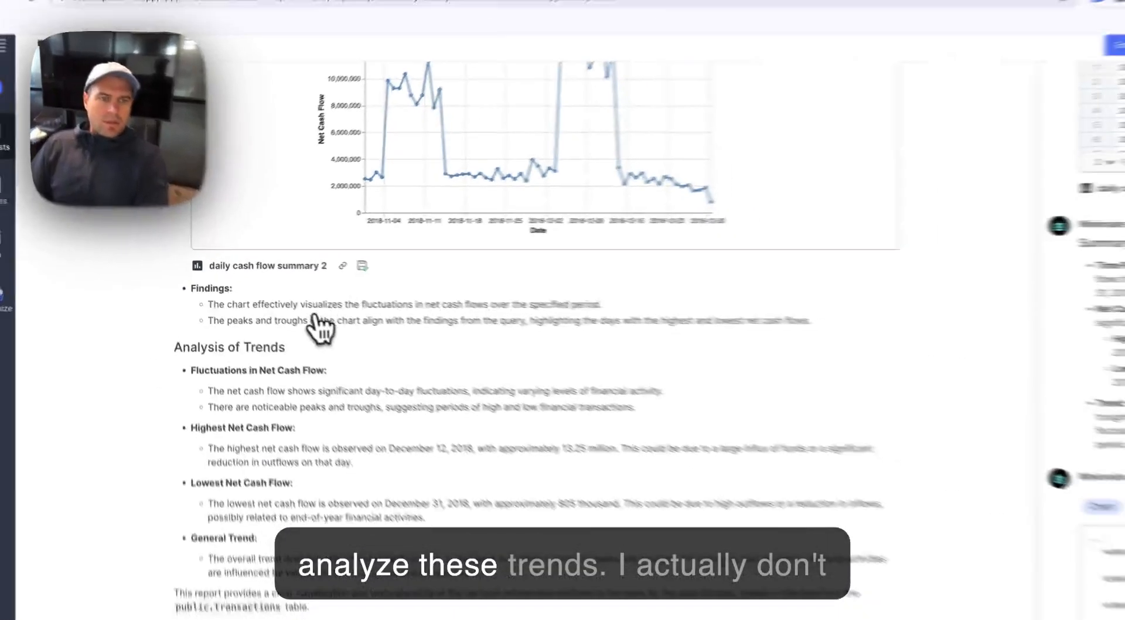
{"action": "scroll", "coordinate": [293, 316], "scroll_direction": "up", "scroll_amount": 10}
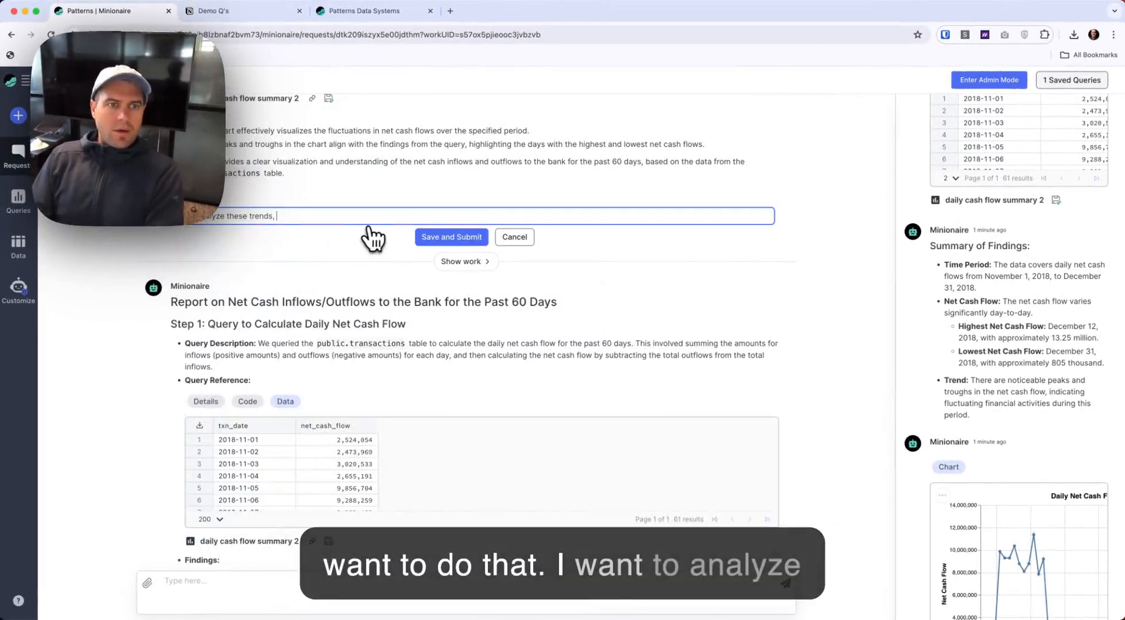
{"action": "type", "text": "over a 360"}
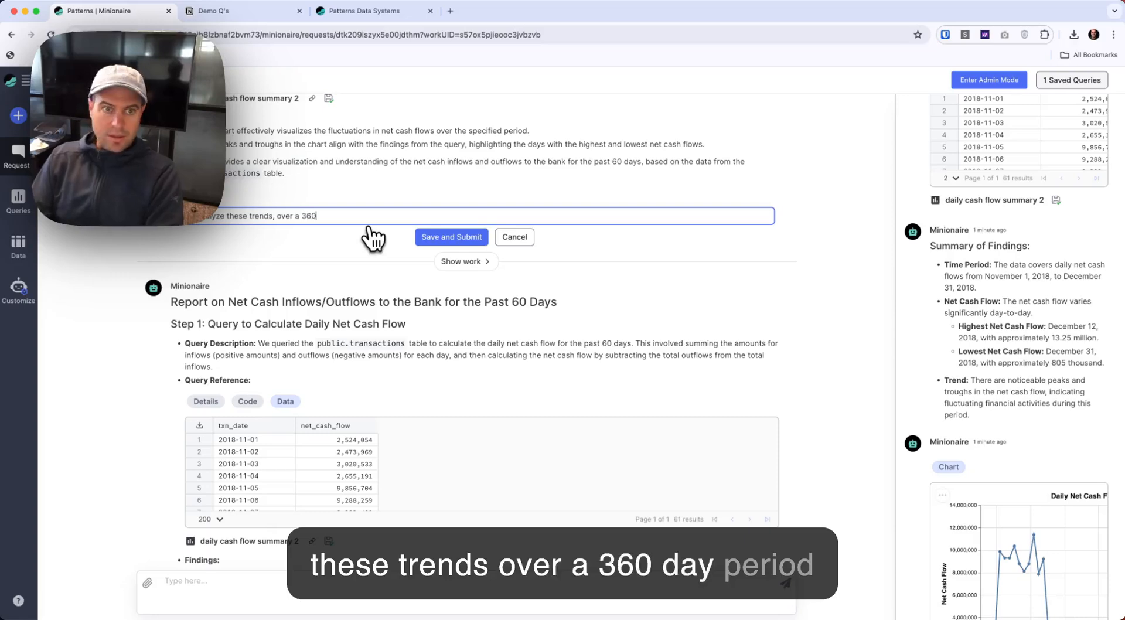
{"action": "type", "text": "d pa"}
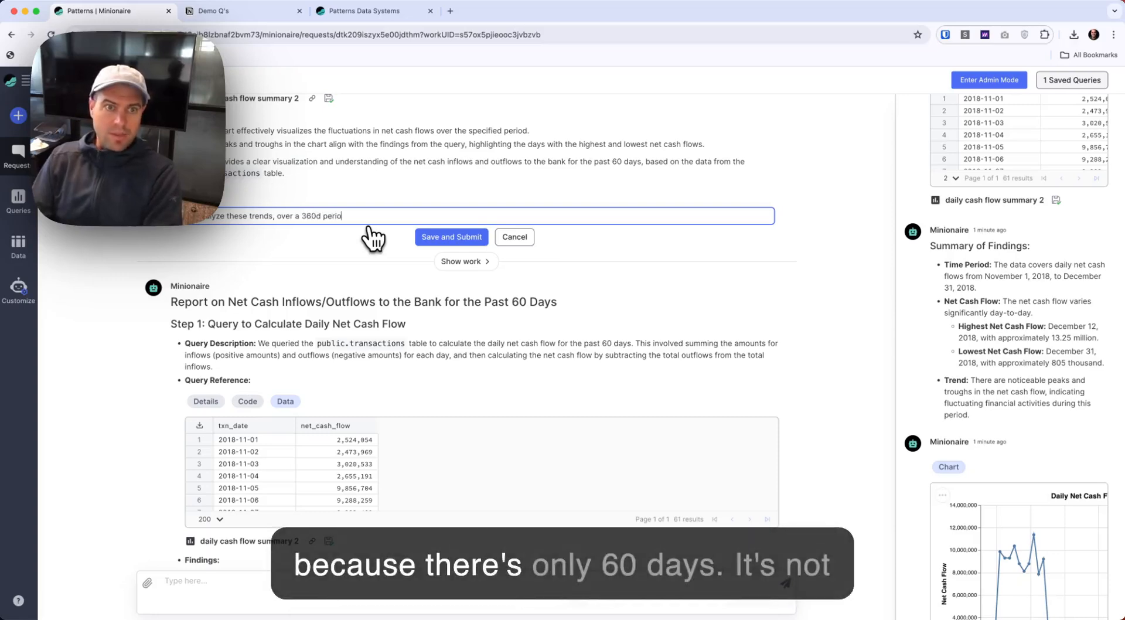
{"action": "left_click", "coordinate": [465, 239]}
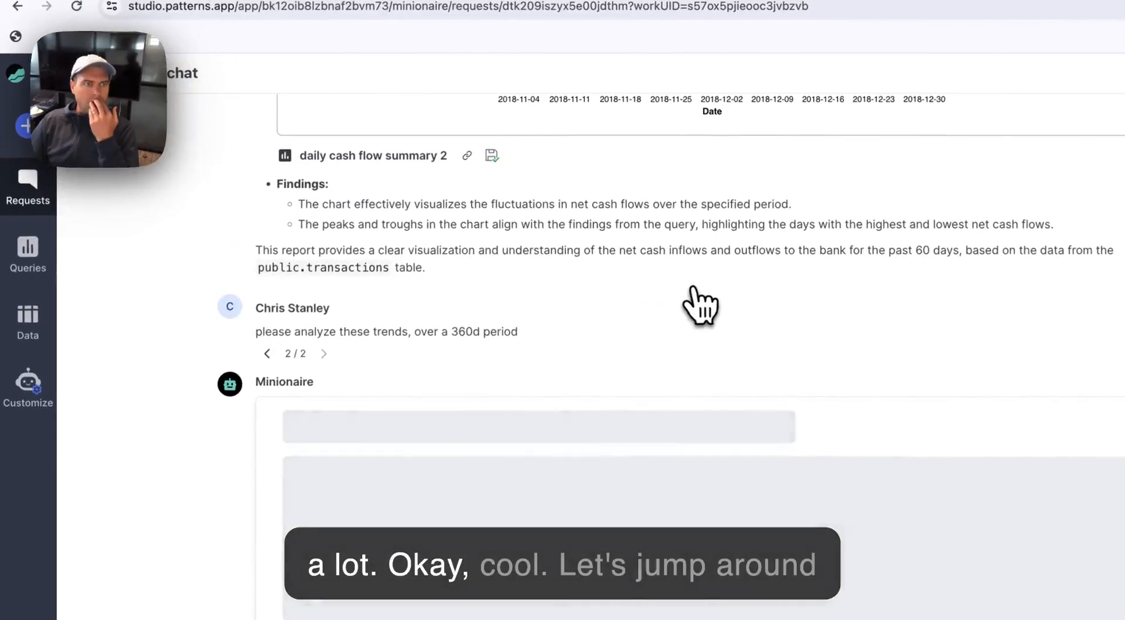
- Open the Request for Account Balance Data and examine its plan of action, balance query results, summary of findings and chart
{"action": "left_click", "coordinate": [33, 206]}
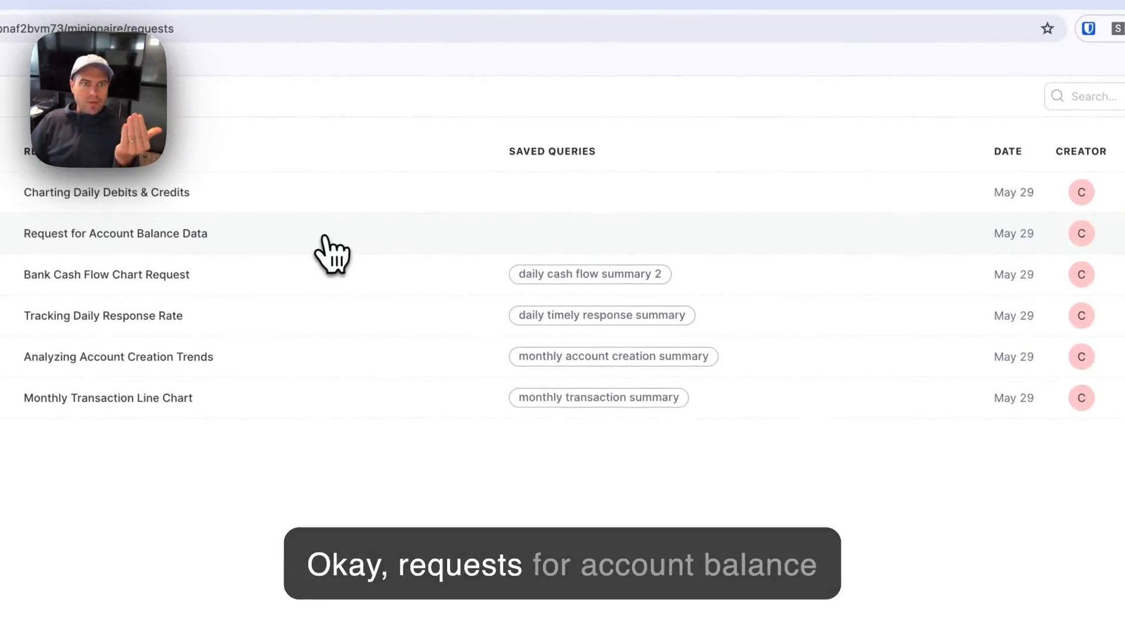
{"action": "left_click", "coordinate": [323, 237]}
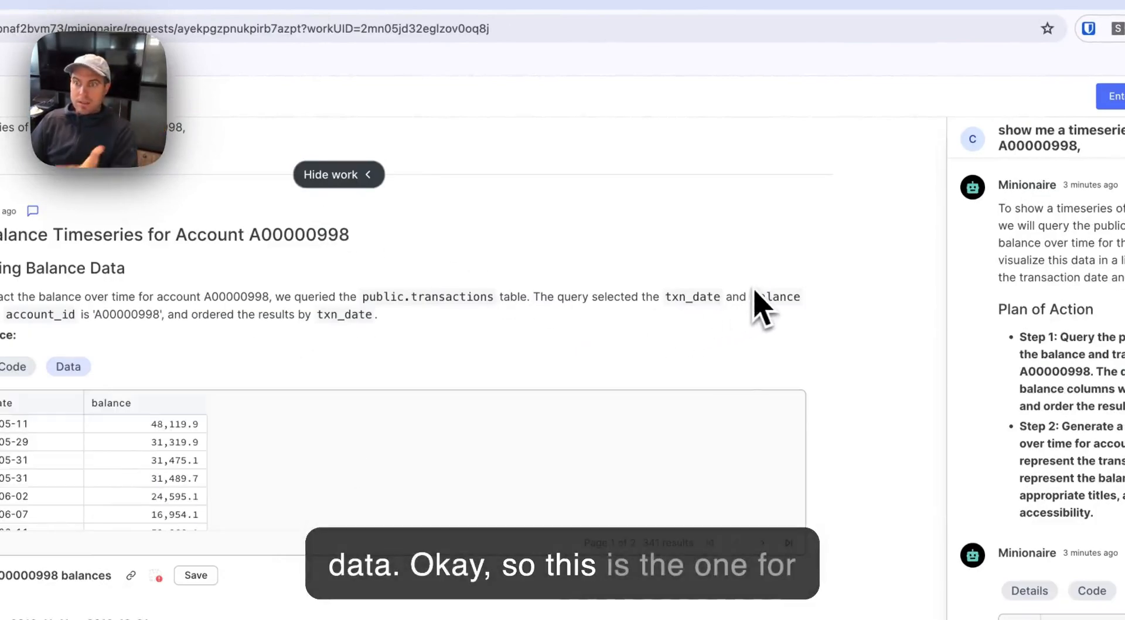
{"action": "scroll", "coordinate": [959, 426], "scroll_direction": "down", "scroll_amount": 10}
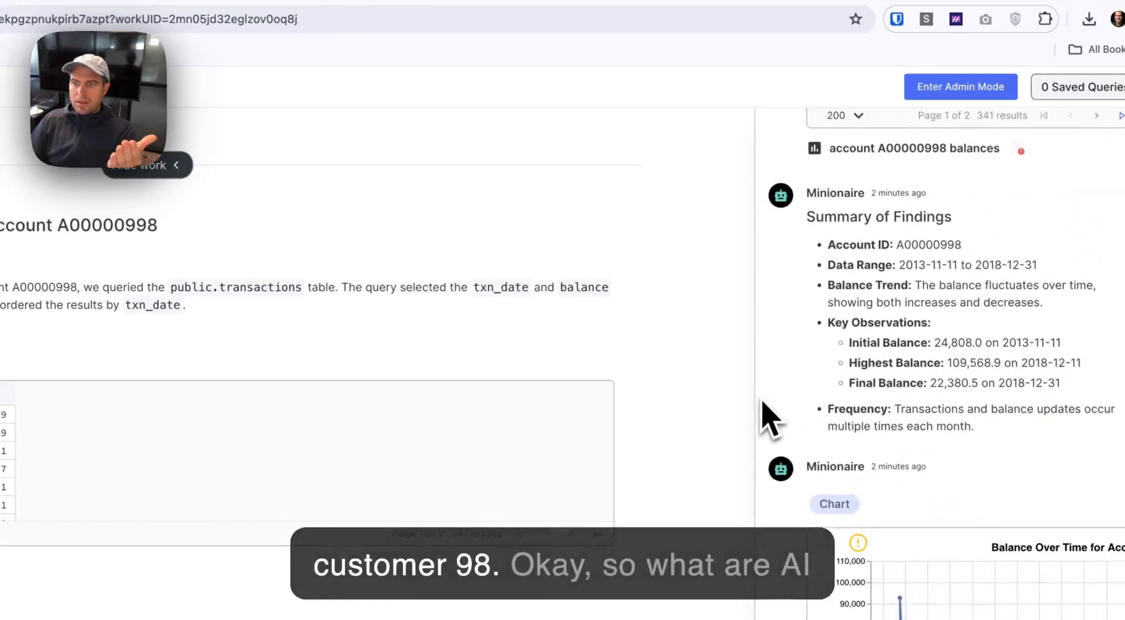
{"action": "scroll", "coordinate": [833, 351], "scroll_direction": "up", "scroll_amount": 5}
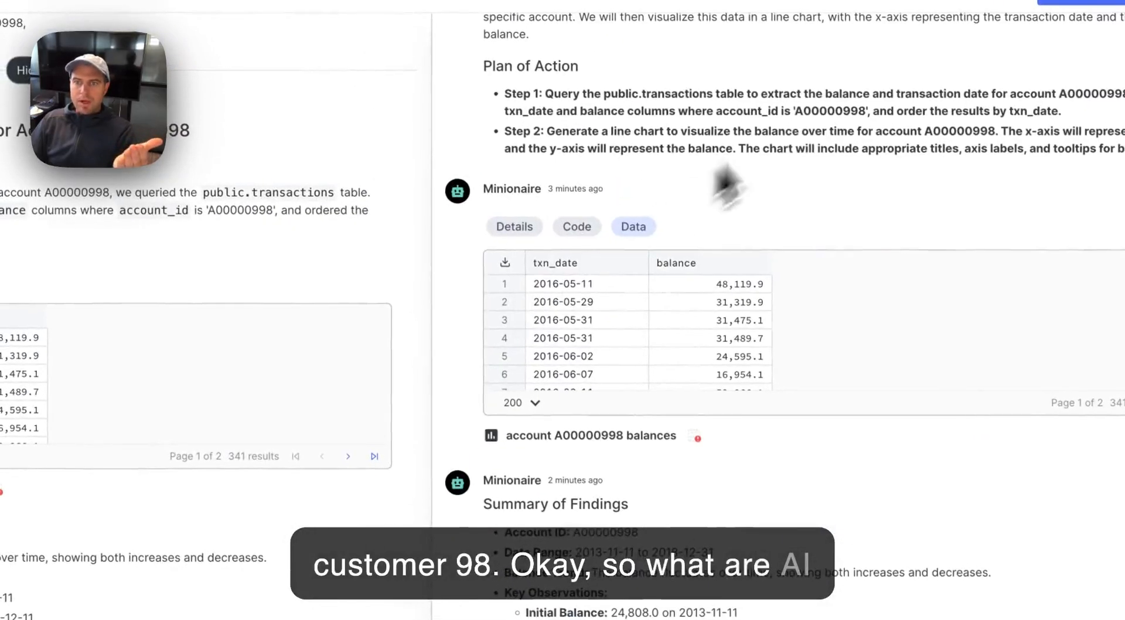
{"action": "triple_click", "coordinate": [797, 112]}
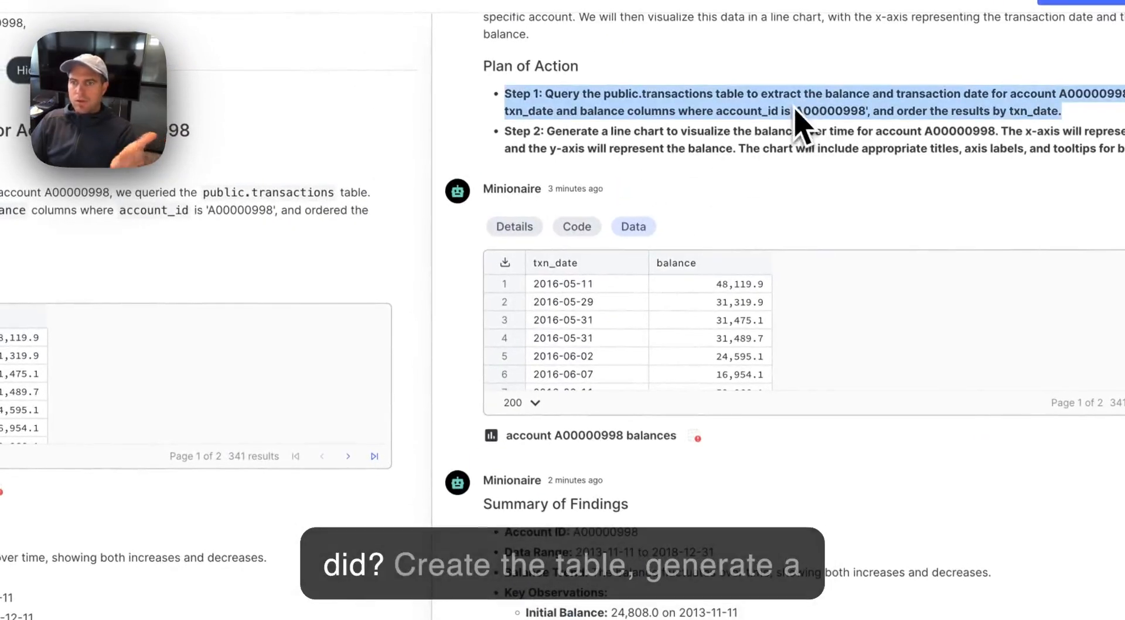
{"action": "triple_click", "coordinate": [752, 131]}
{"action": "scroll", "coordinate": [785, 495], "scroll_direction": "down", "scroll_amount": 3}
{"action": "scroll", "coordinate": [786, 495], "scroll_direction": "down", "scroll_amount": 3}
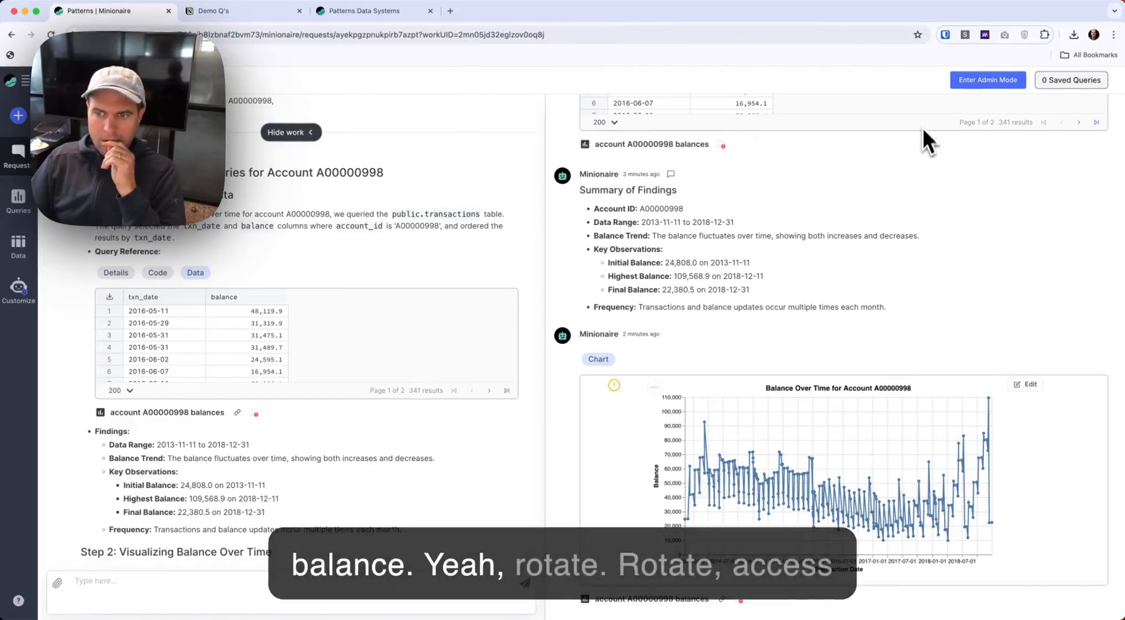
- Request the change "rotate x axis labels by 45d" for the account's Balance Over Time chart
{"action": "left_click", "coordinate": [1025, 384]}
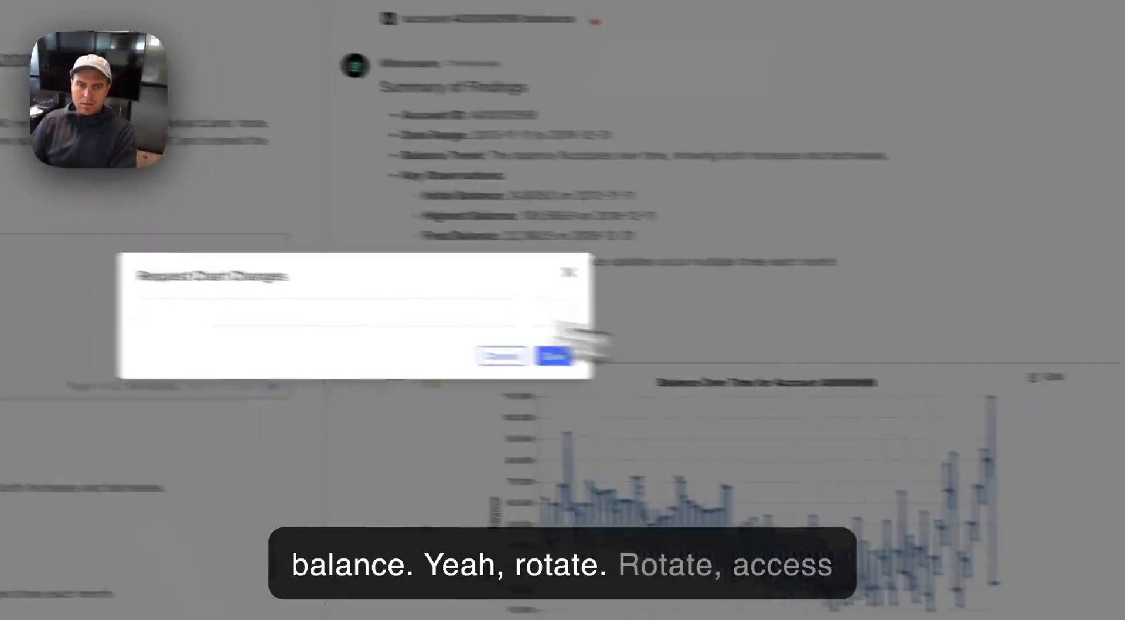
{"action": "left_click", "coordinate": [548, 336]}
{"action": "type", "text": "rotate x a"}
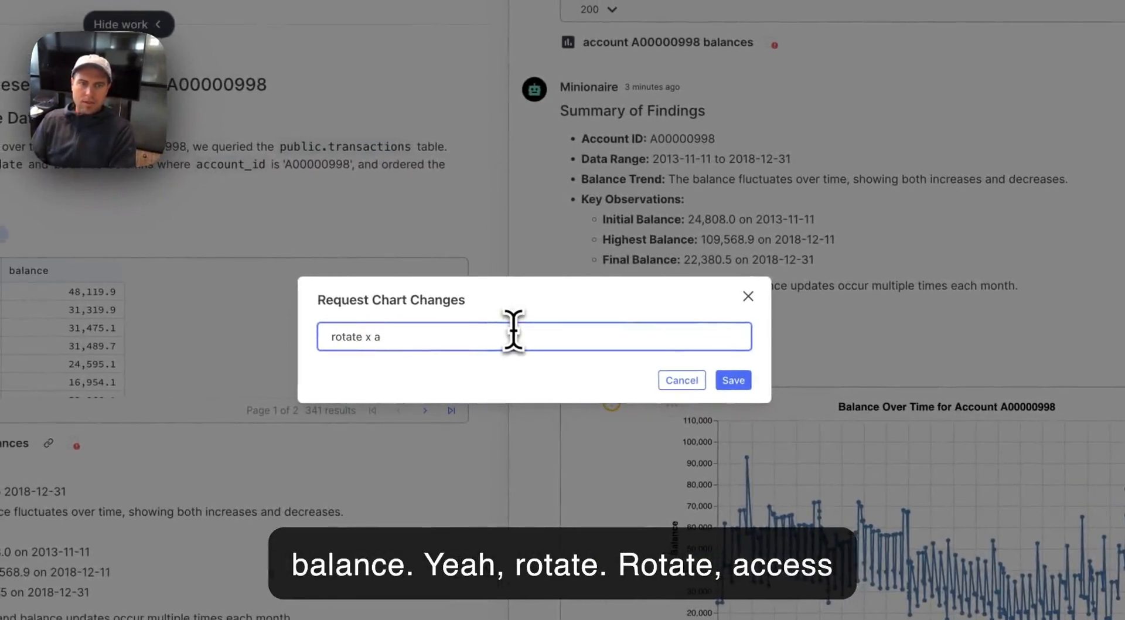
{"action": "type", "text": "xis labels by 45d"}
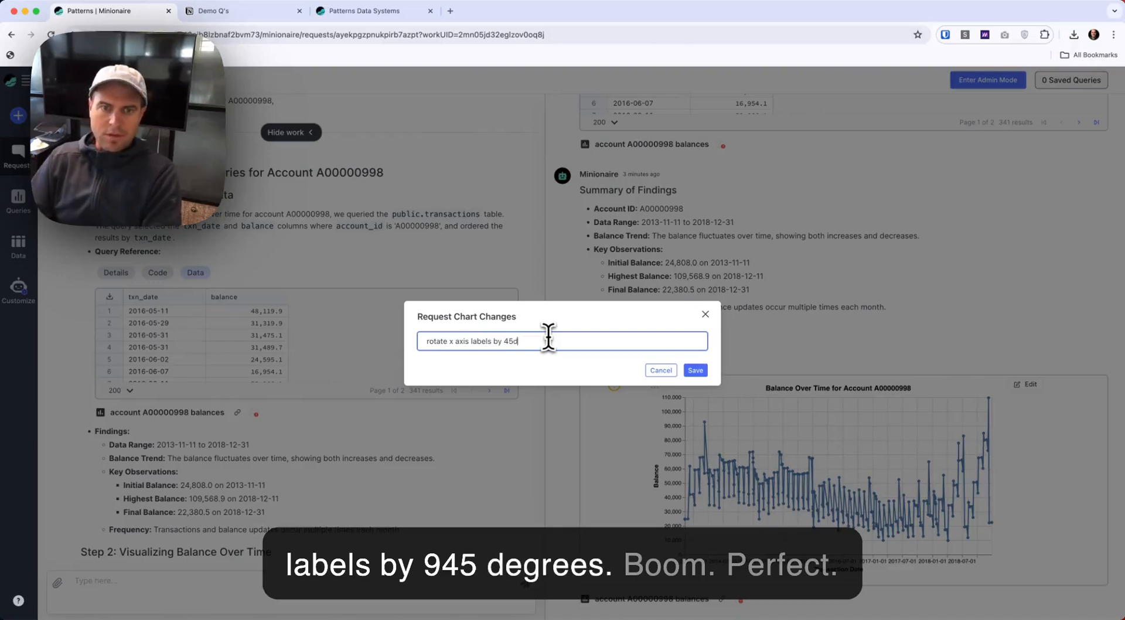
{"action": "left_click", "coordinate": [696, 370]}
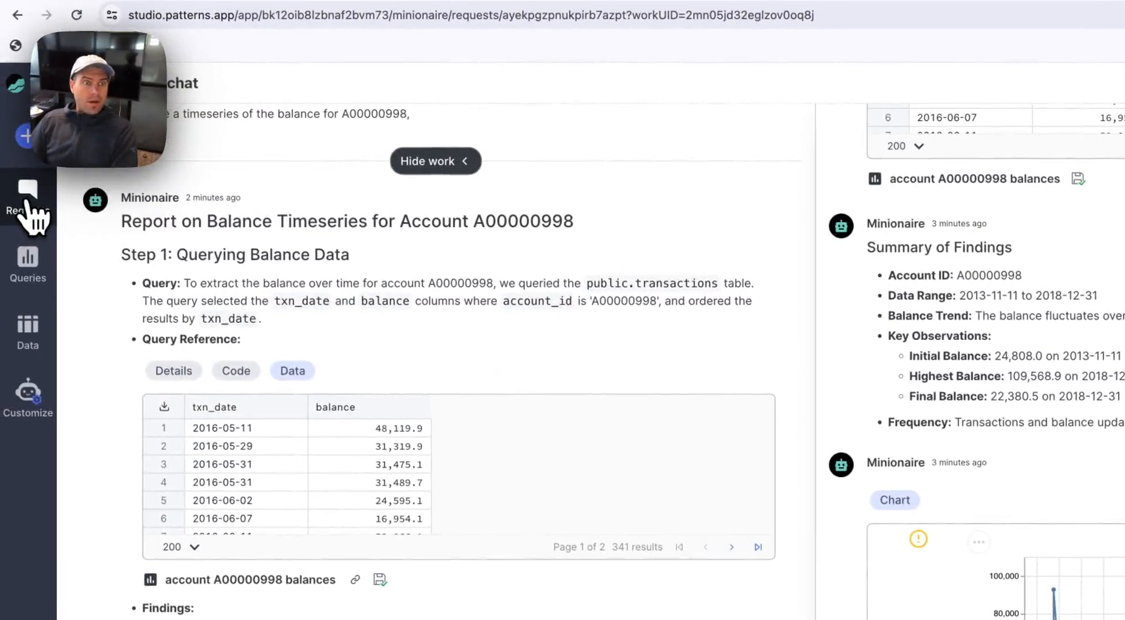
- Open the Charting Daily Debits & Credits request and examine its reply, plan, summary of findings and chart rewrites
{"action": "left_click", "coordinate": [22, 208]}
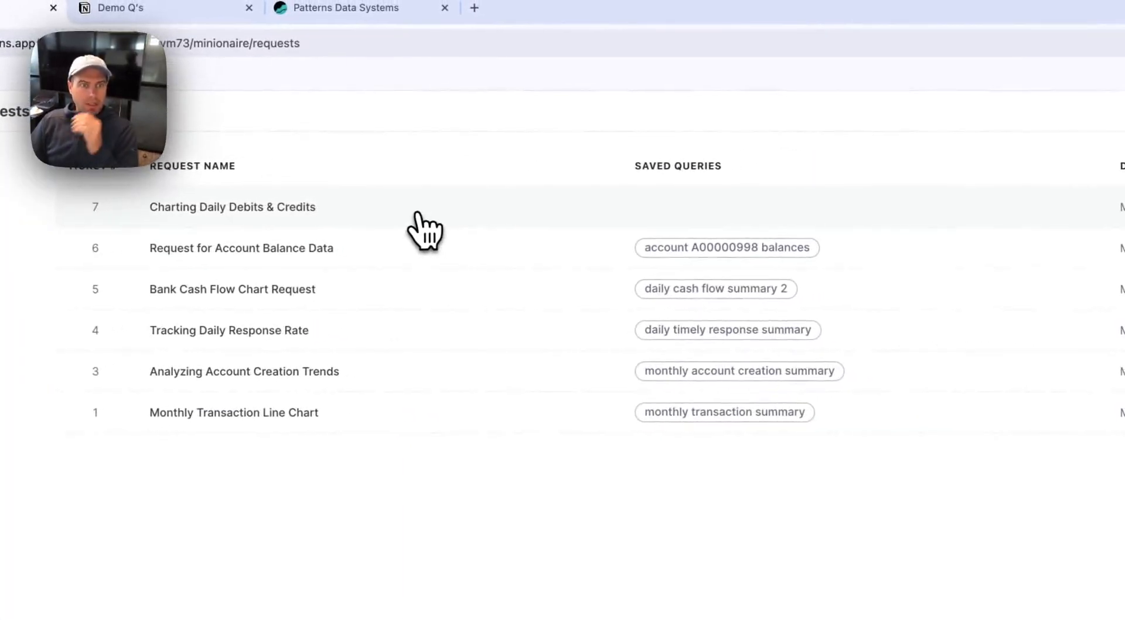
{"action": "left_click", "coordinate": [437, 212]}
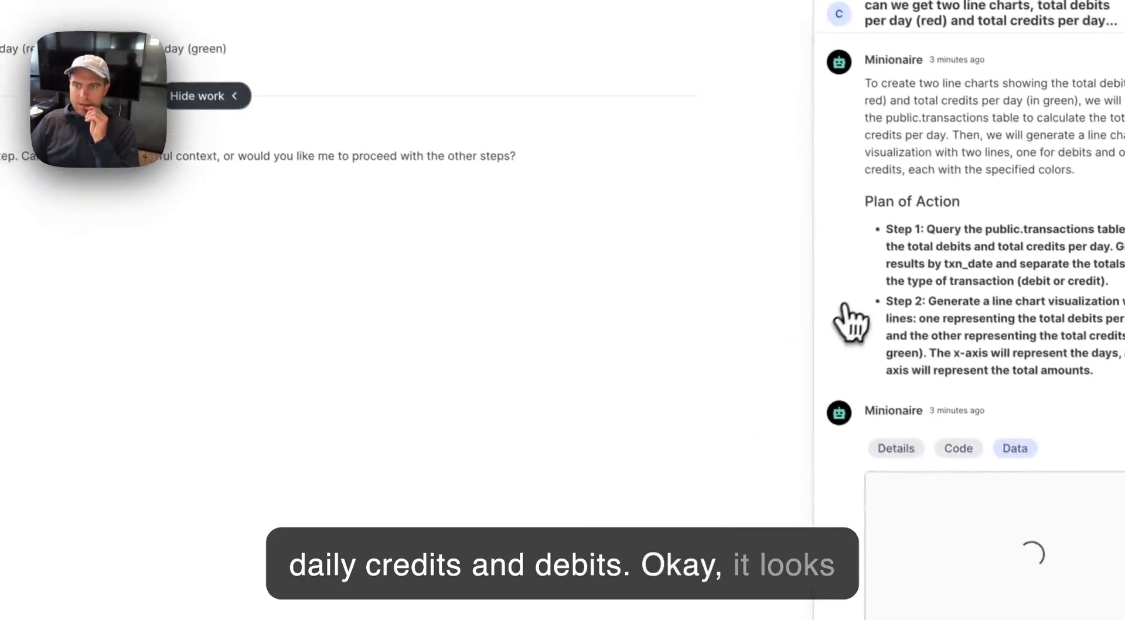
{"action": "scroll", "coordinate": [785, 264], "scroll_direction": "down", "scroll_amount": 15}
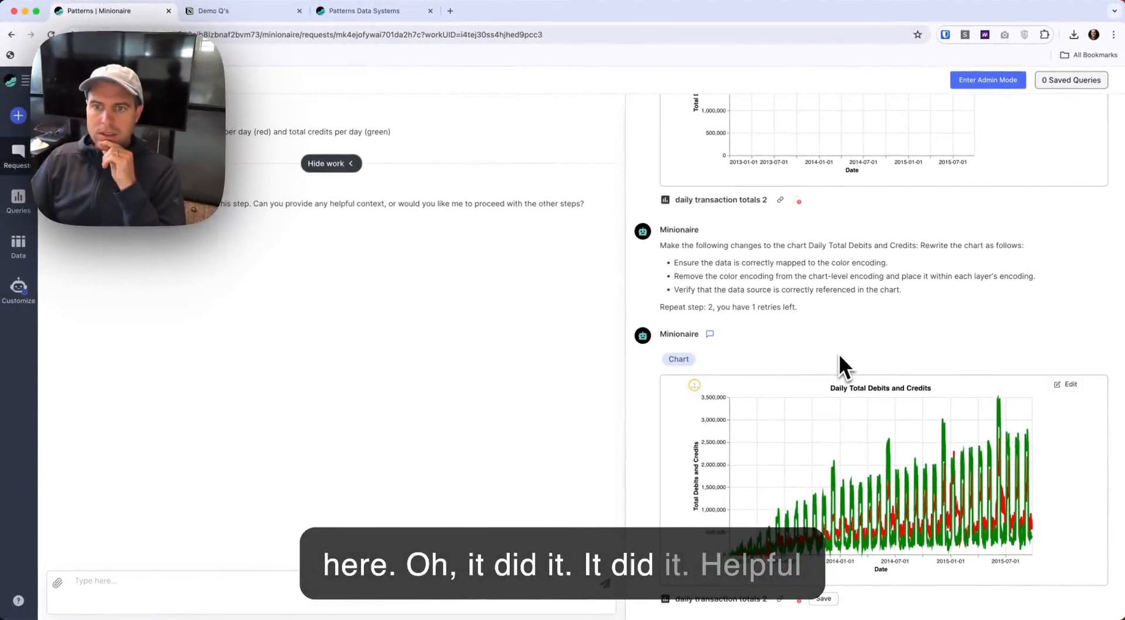
{"action": "scroll", "coordinate": [839, 353], "scroll_direction": "up", "scroll_amount": 10}
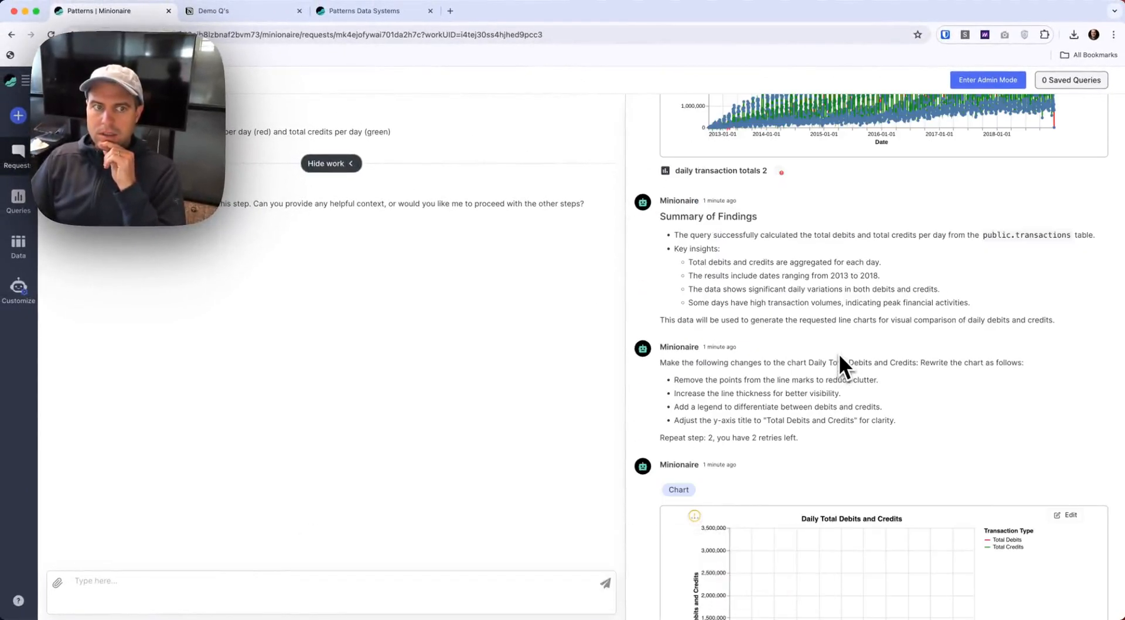
{"action": "triple_click", "coordinate": [314, 204]}
{"action": "scroll", "coordinate": [909, 279], "scroll_direction": "down", "scroll_amount": 5}
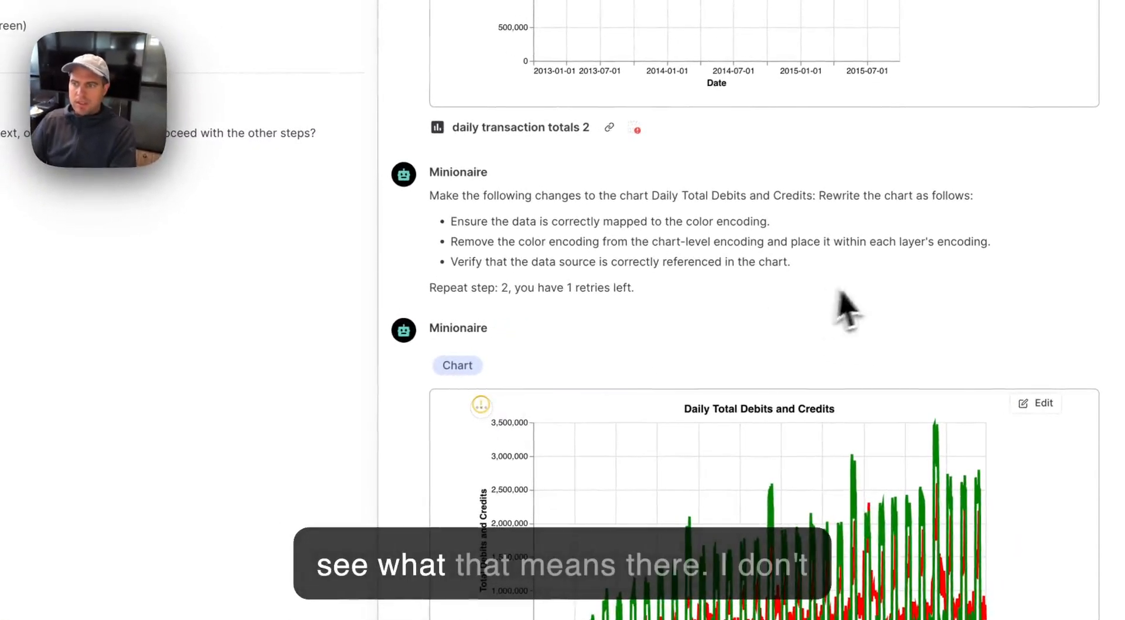
- Try to add a date filter slider to the final Daily Total Debits and Credits chart, showing the past X days, with 90 rendering the most recent 90d
{"action": "left_click", "coordinate": [1032, 409]}
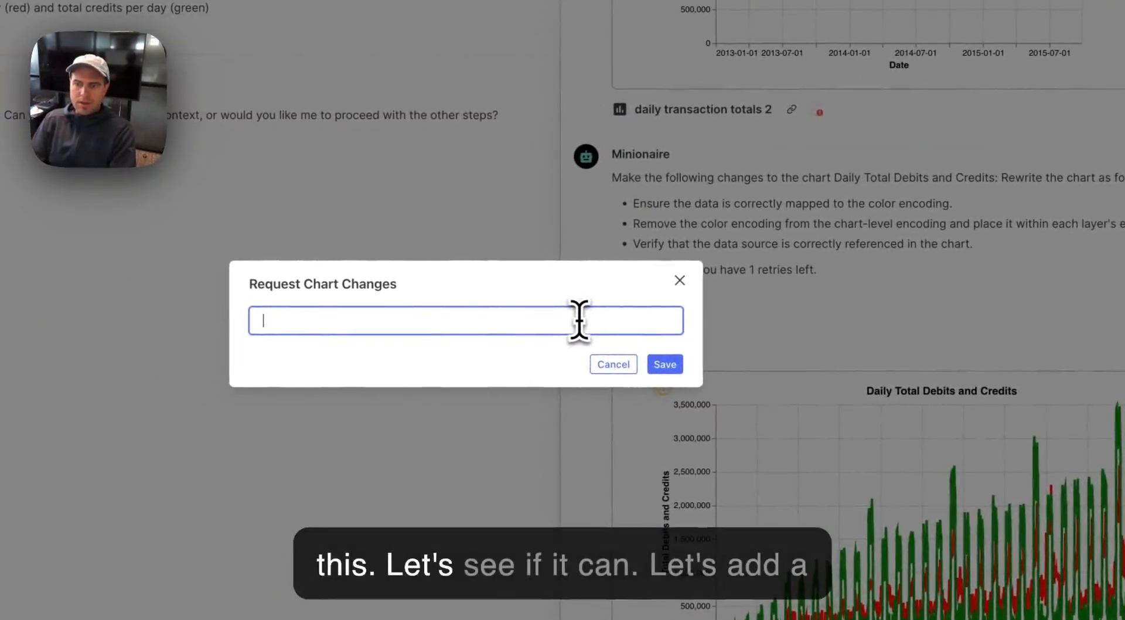
{"action": "type", "text": "lets a"}
{"action": "type", "text": "dd a vid"}
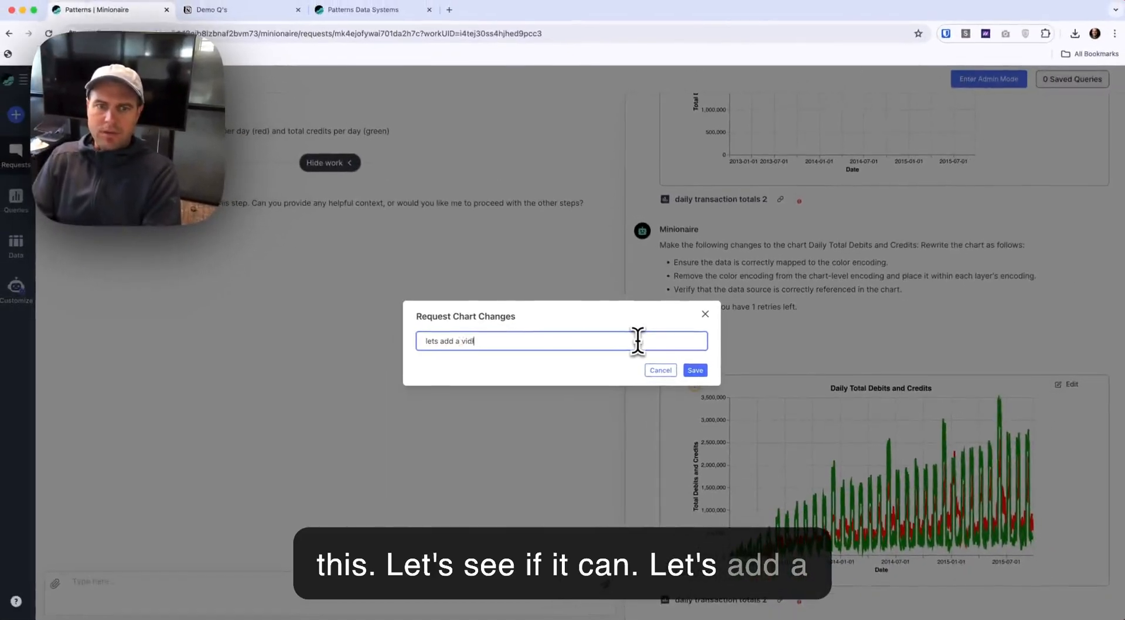
{"action": "key", "text": "BackSpace"}
{"action": "key", "text": "BackSpace"}
{"action": "key", "text": "BackSpace"}
{"action": "type", "text": "filter for "}
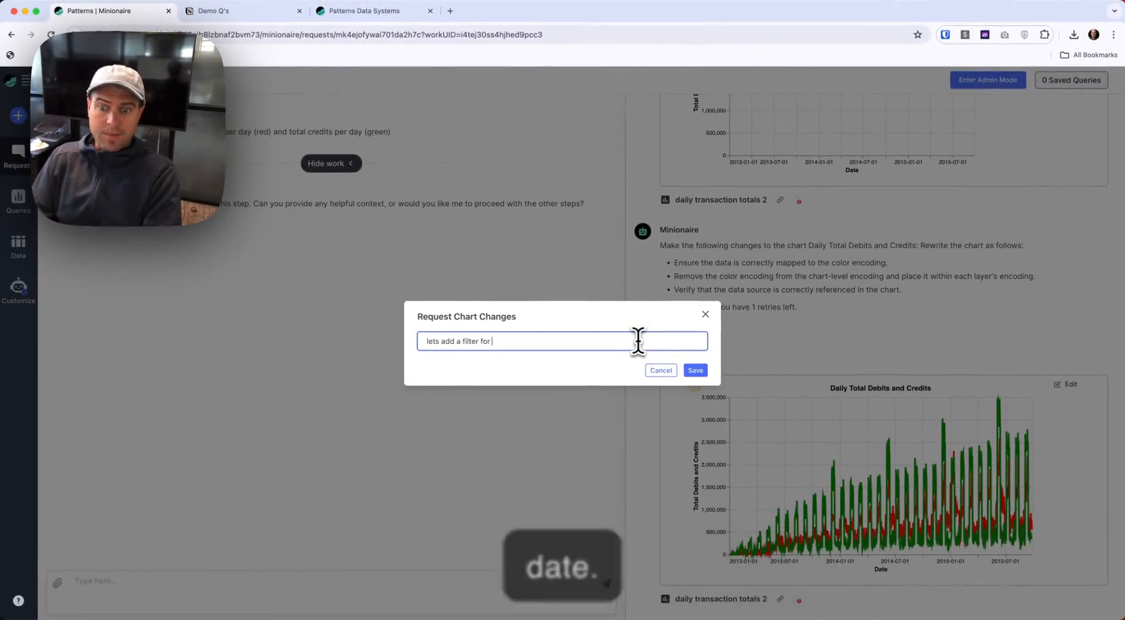
{"action": "type", "text": "date, make it a"}
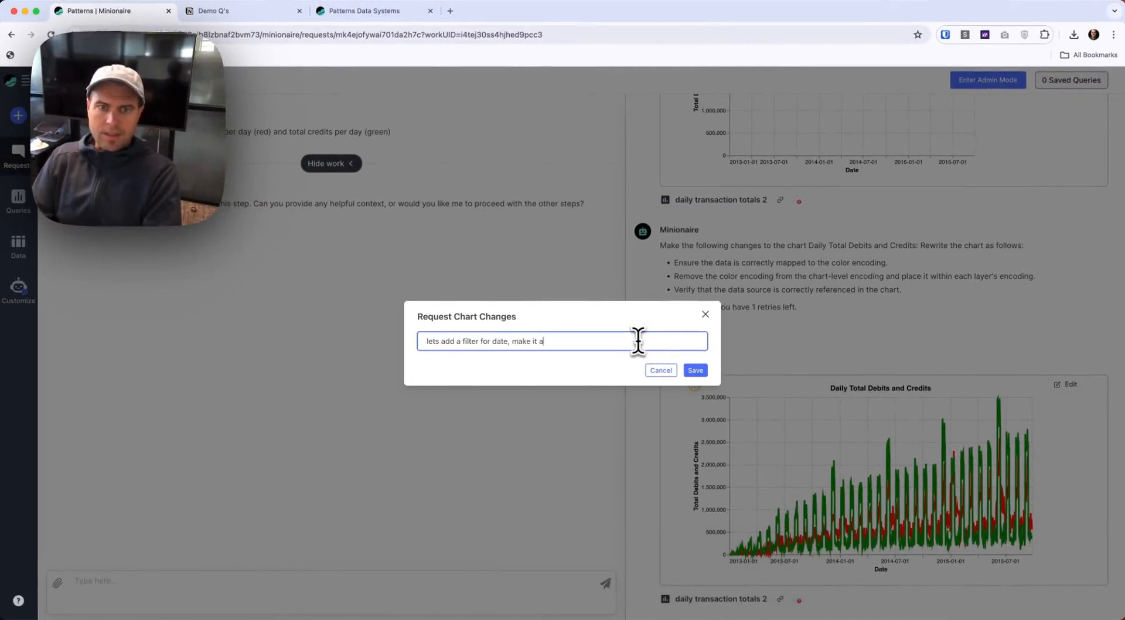
{"action": "type", "text": " slider, and make it look back at the"}
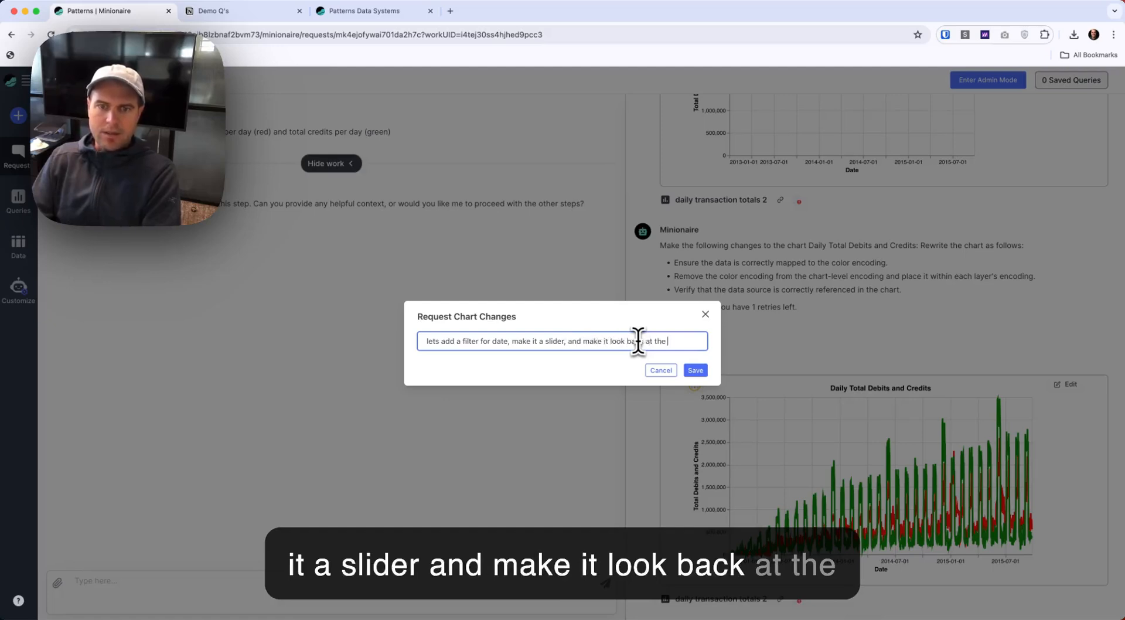
{"action": "key", "text": "BackSpace"}
{"action": "key", "text": "BackSpace"}
{"action": "key", "text": "BackSpace"}
{"action": "key", "text": "BackSpace"}
{"action": "key", "text": "BackSpace"}
{"action": "key", "text": "BackSpace"}
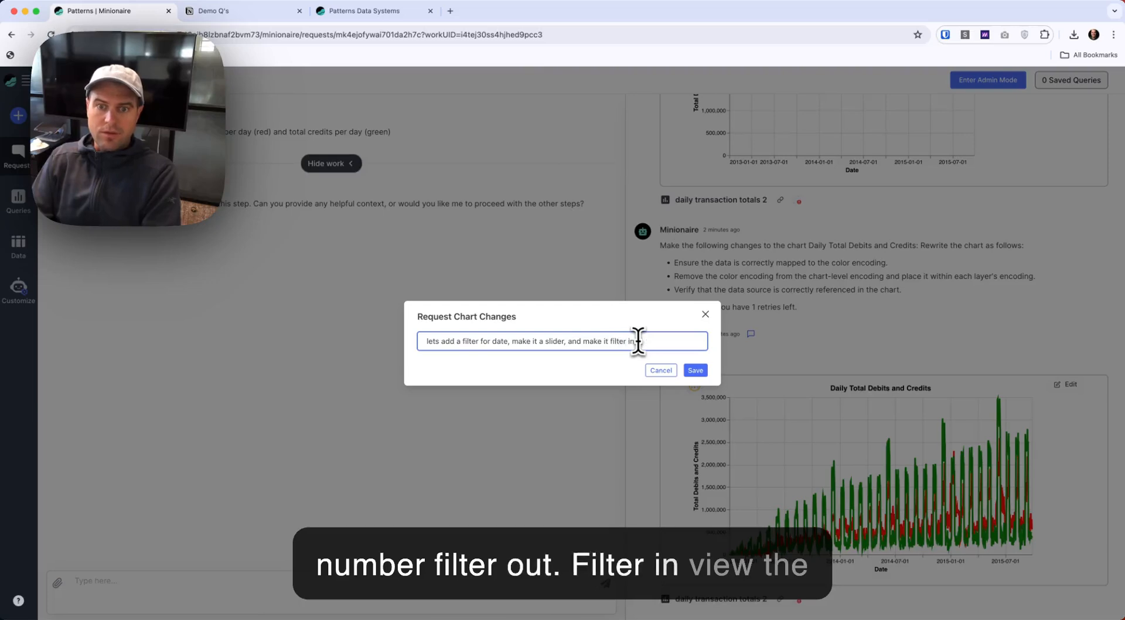
{"action": "type", "text": "st X dat"}
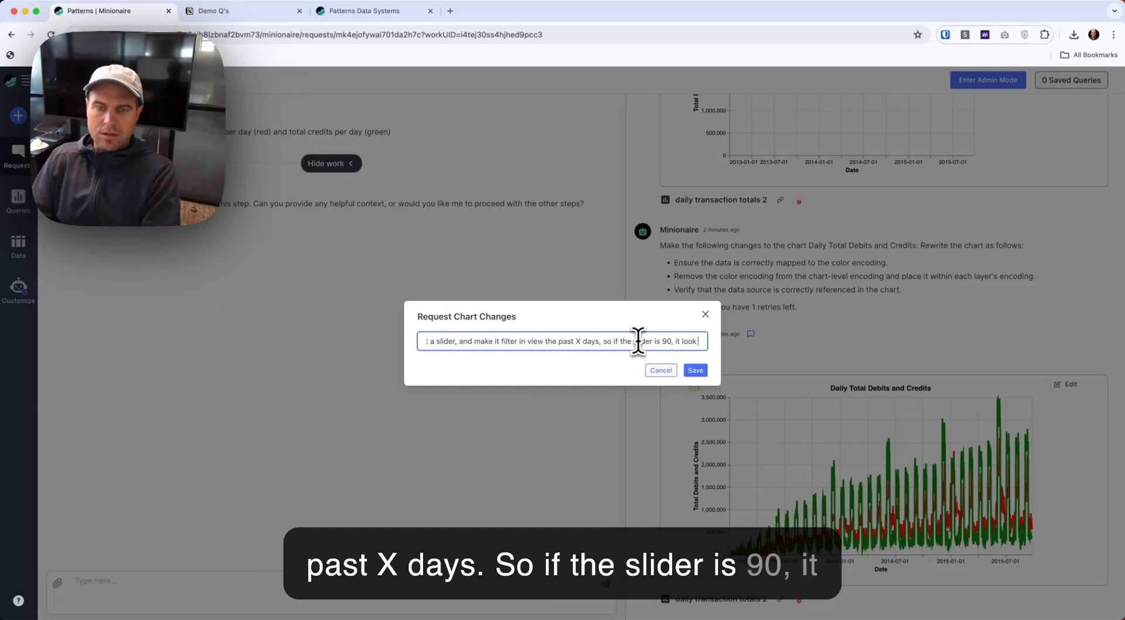
{"action": "key", "text": "BackSpace"}
{"action": "key", "text": "BackSpace"}
{"action": "key", "text": "BackSpace"}
{"action": "type", "text": "the chart renders the most rencent 90d of dat"}
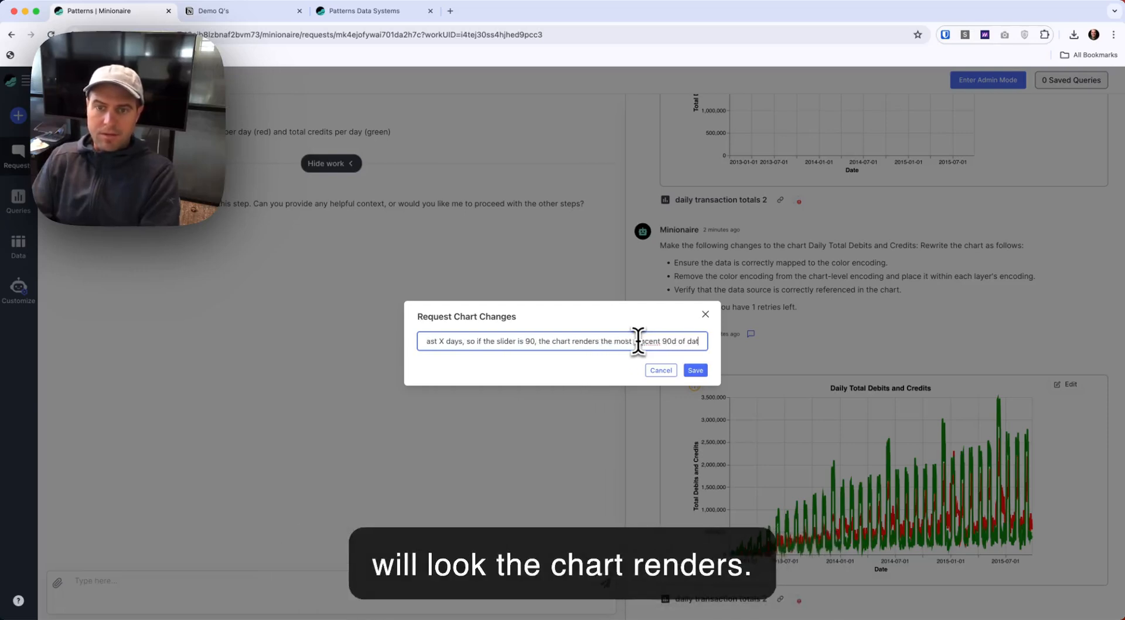
{"action": "type", "text": "a"}
{"action": "left_click", "coordinate": [696, 370]}
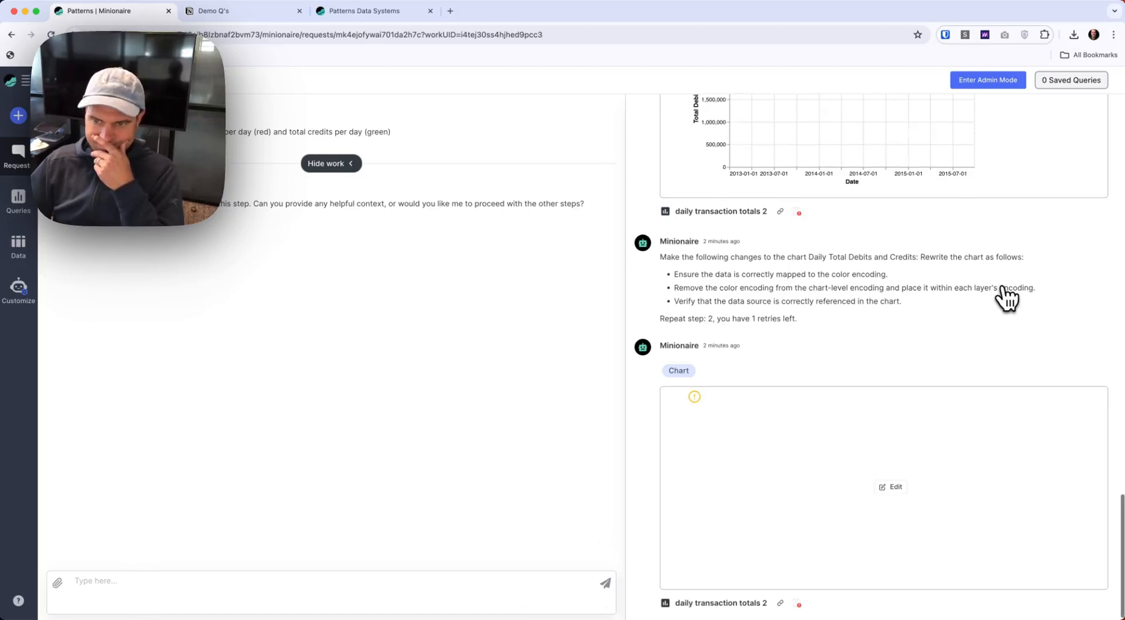
{"action": "scroll", "coordinate": [899, 352], "scroll_direction": "down", "scroll_amount": 1}
{"action": "mouse_move", "coordinate": [694, 396]}
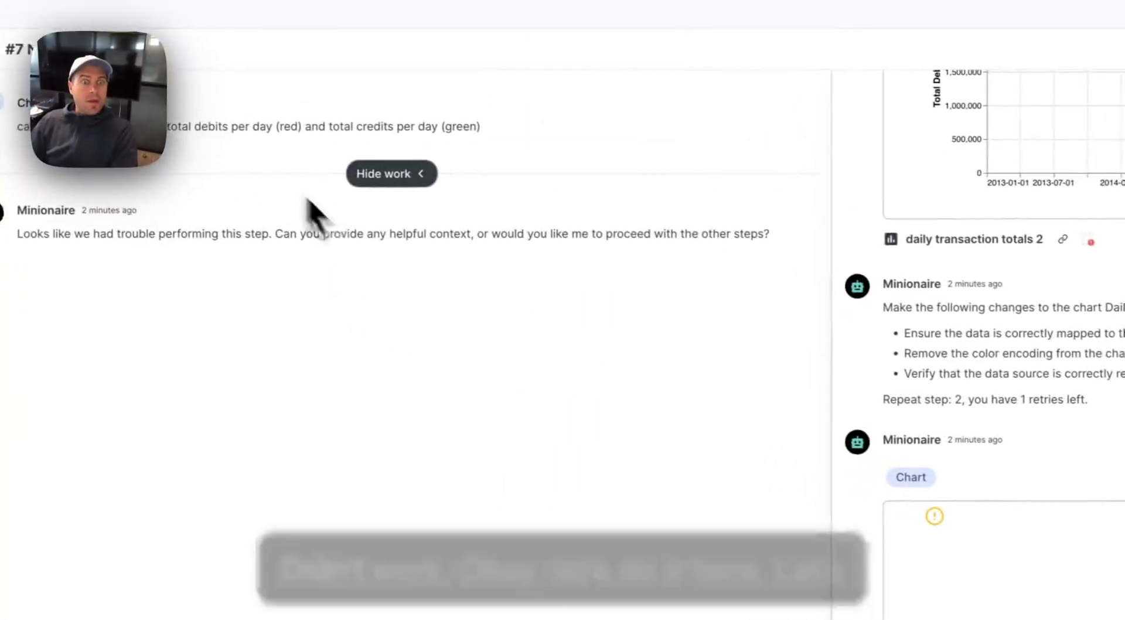
- Append ", look at only the past 90d" to the original debits and credits question and resubmit it
{"action": "left_click", "coordinate": [105, 200]}
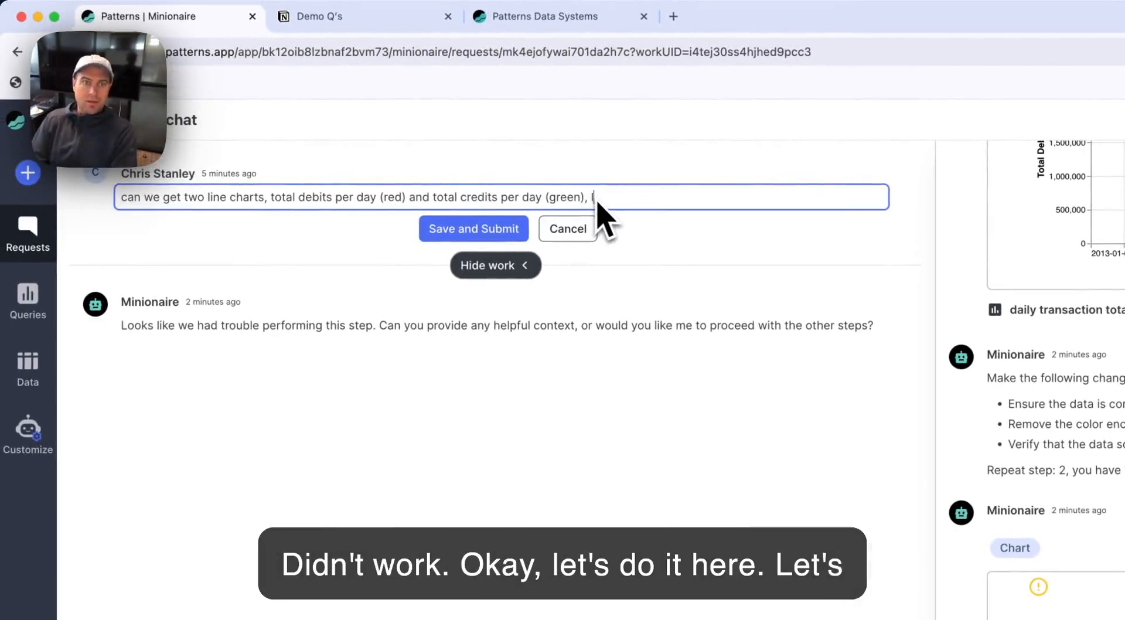
{"action": "type", "text": "look at only the past 90d"}
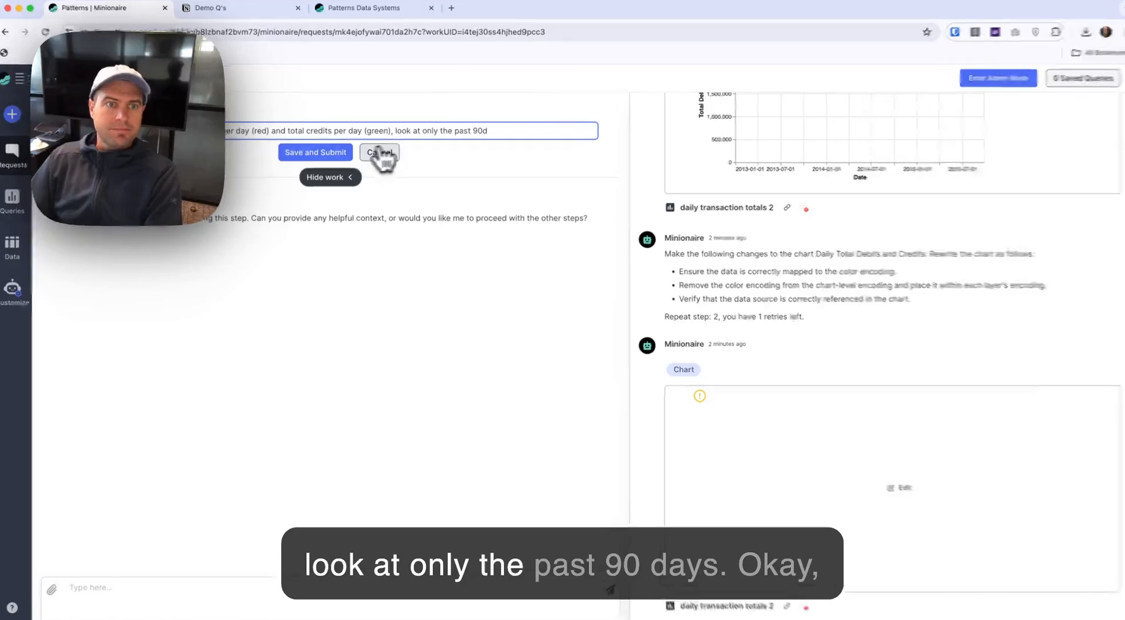
{"action": "left_click", "coordinate": [345, 154]}
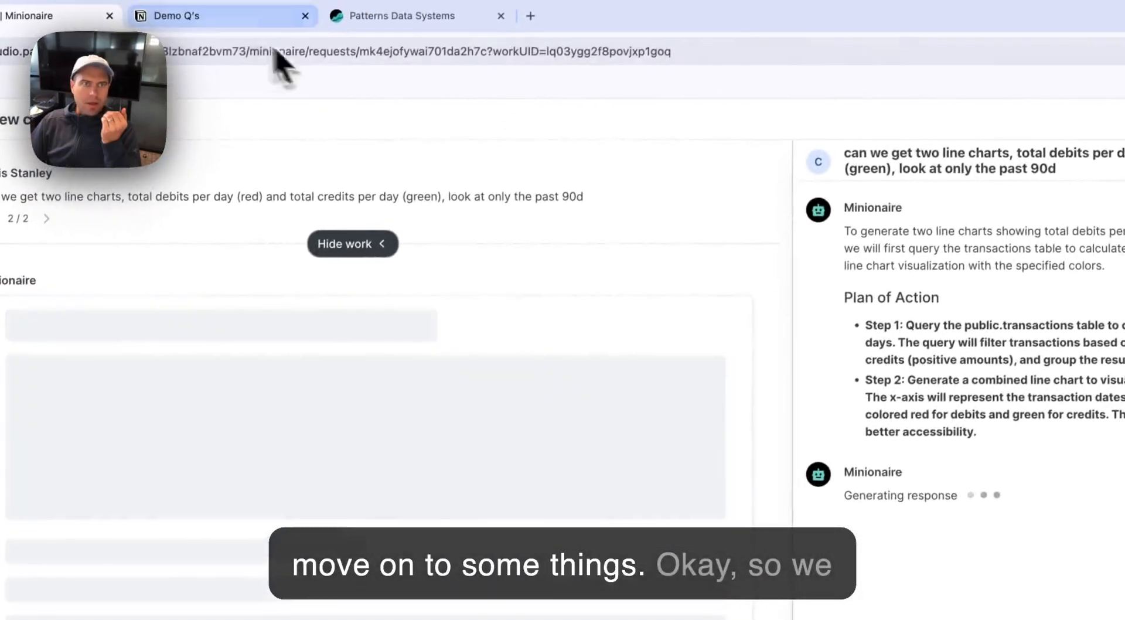
- Switch to the Demo Q's page in Notion
{"action": "left_click", "coordinate": [220, 20]}
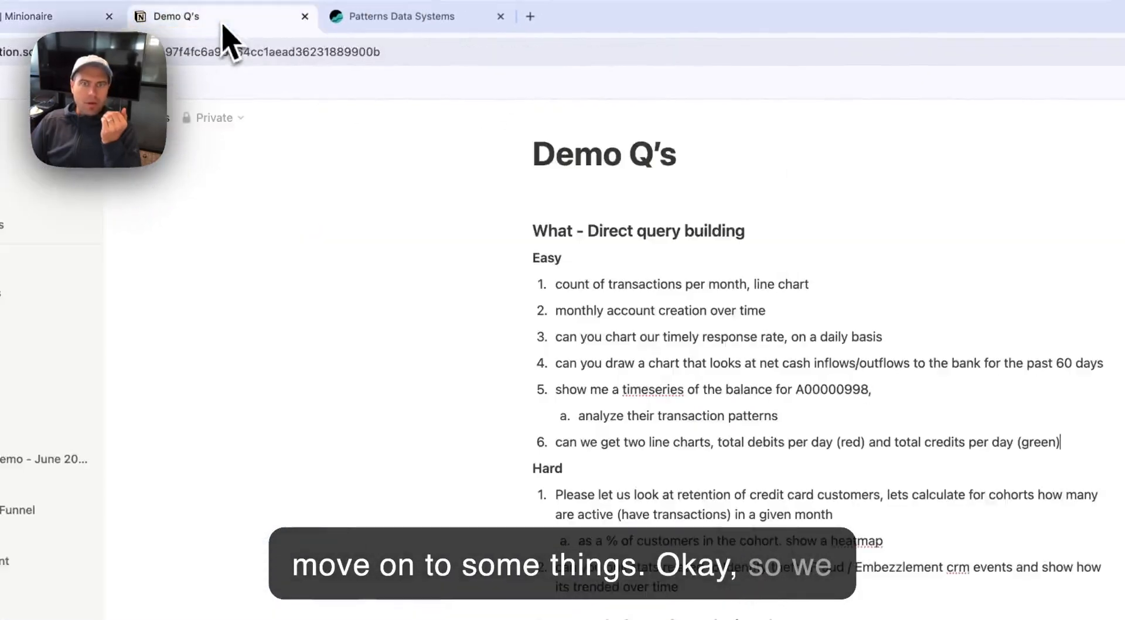
{"action": "left_click_drag", "start_coordinate": [892, 396], "coordinate": [308, 226]}
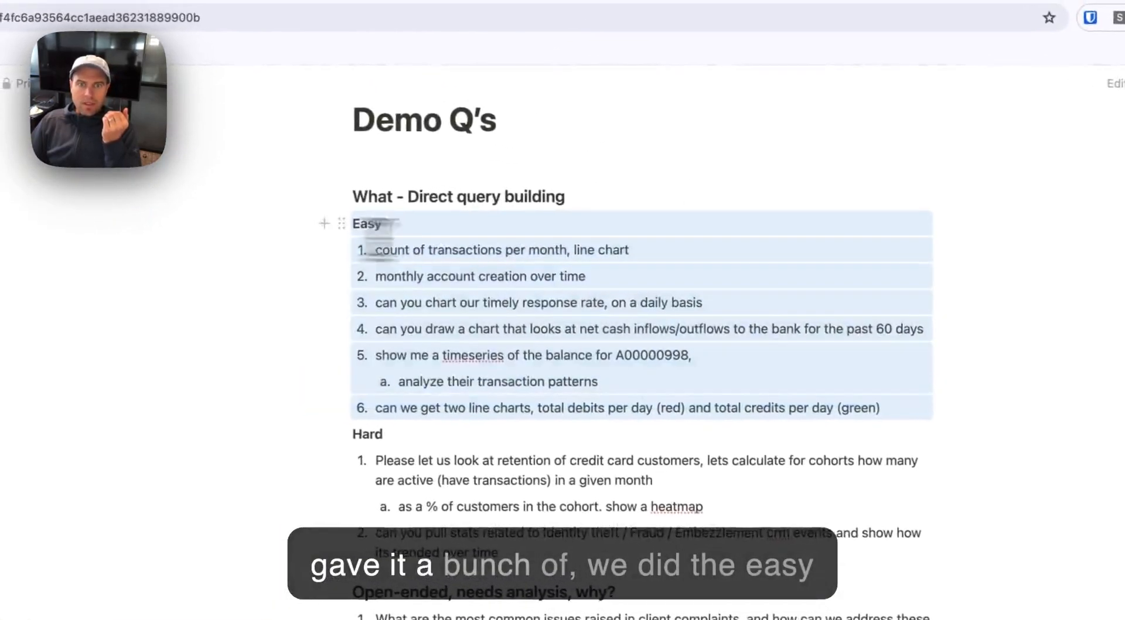
{"action": "right_click", "coordinate": [717, 296]}
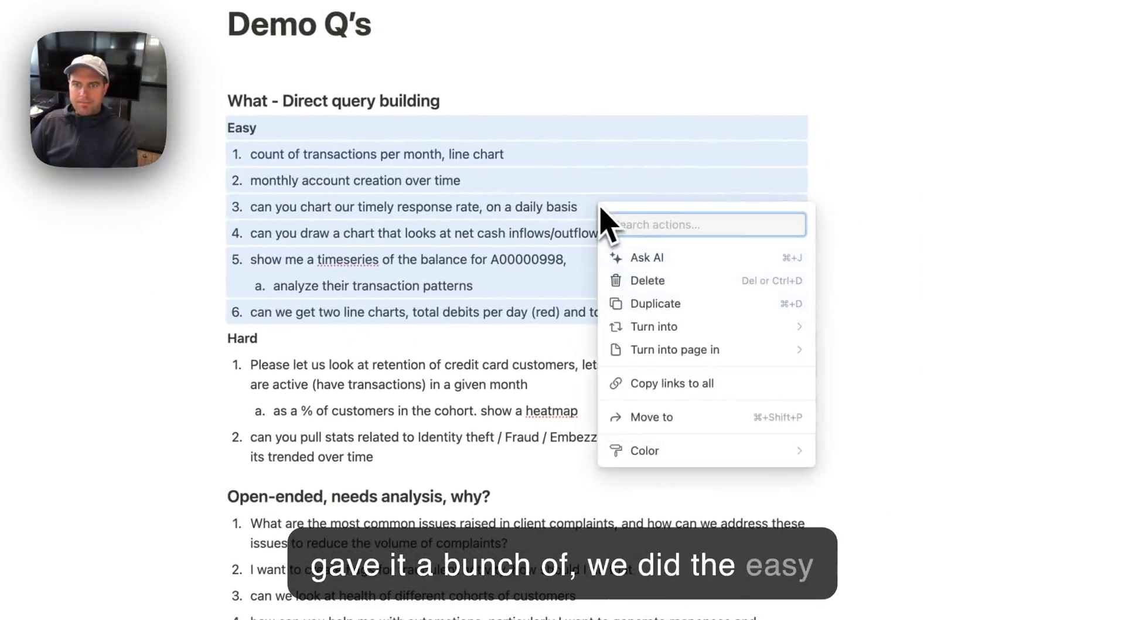
{"action": "type", "text": "sto"}
{"action": "key", "text": "Escape"}
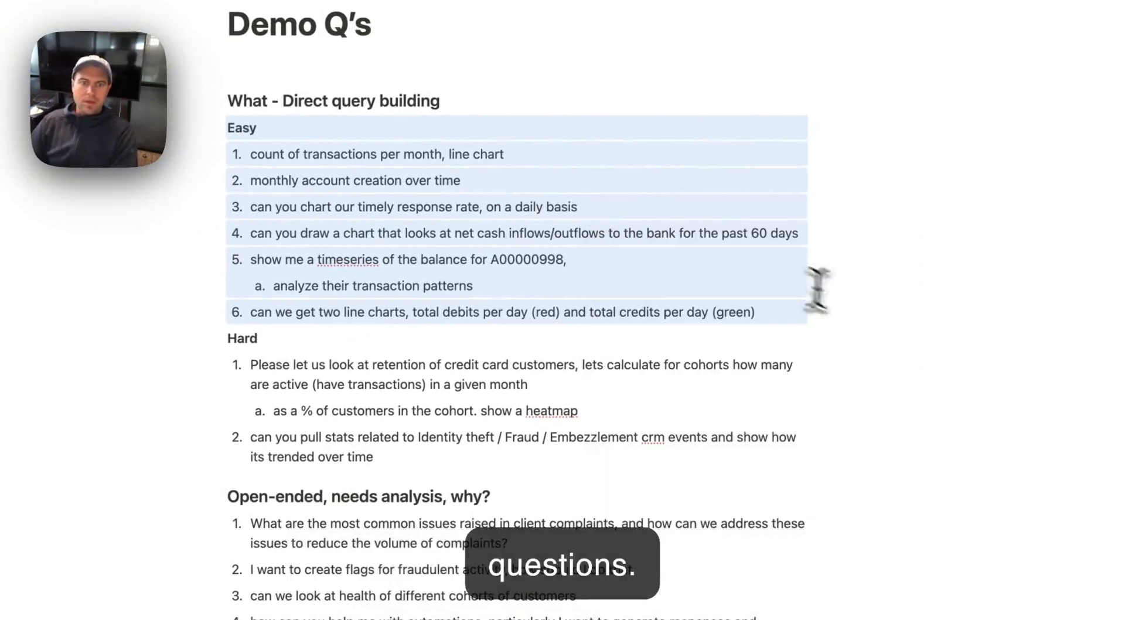
- Copy the first Hard question, on monthly active credit card customers by cohort, and submit it to Minionaire as a new request
{"action": "triple_click", "coordinate": [434, 374]}
{"action": "key", "text": "super+c"}
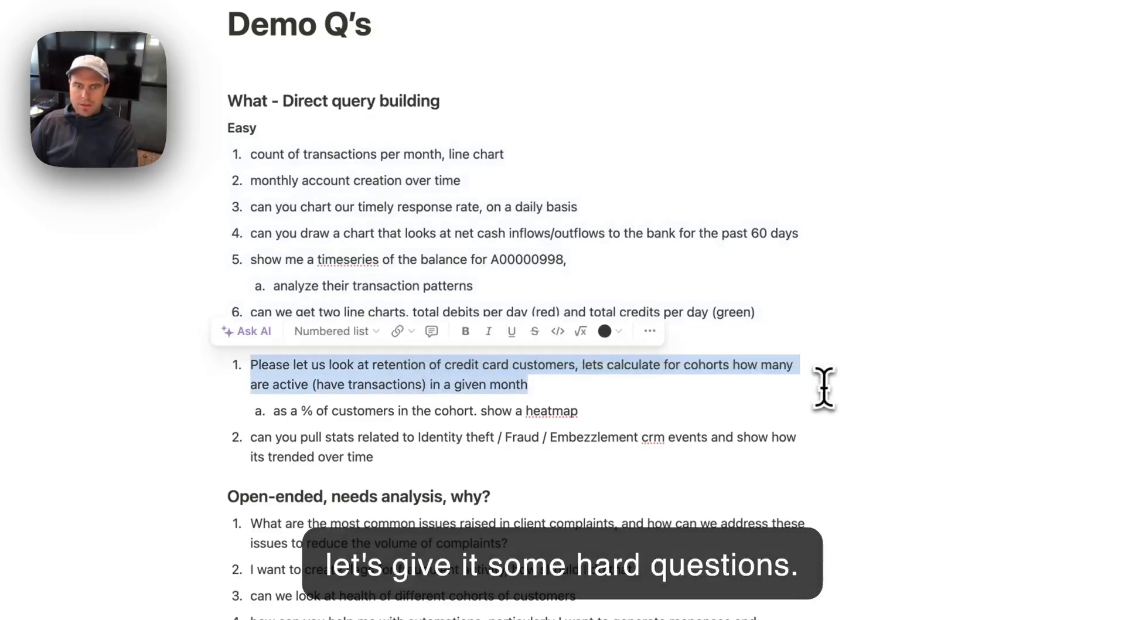
{"action": "left_click", "coordinate": [599, 397]}
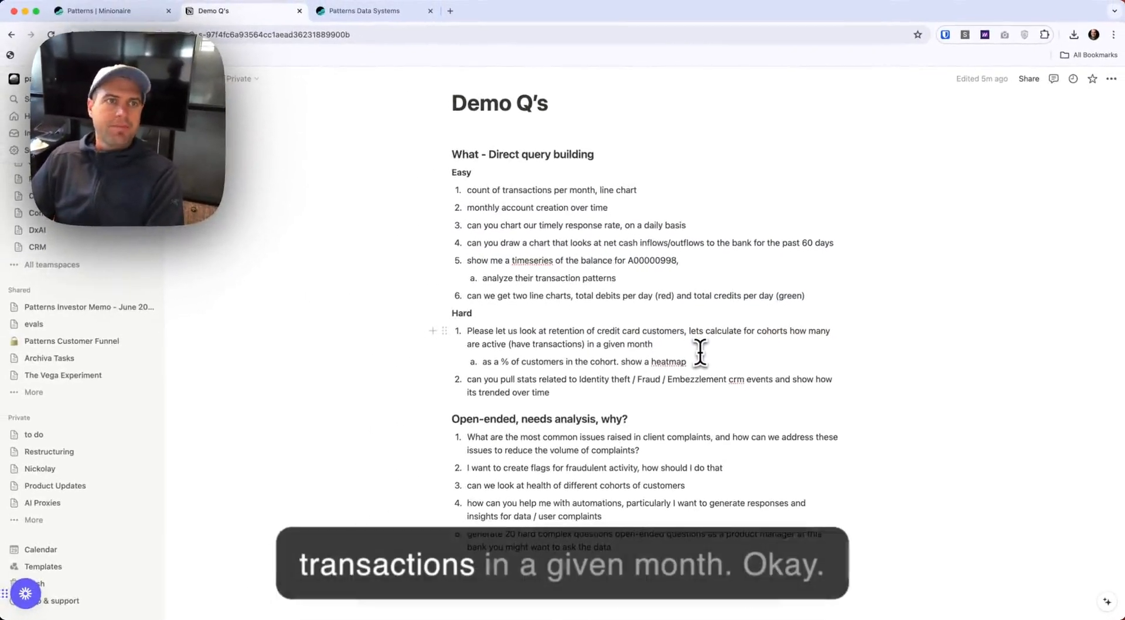
{"action": "key", "text": "ctrl+shift+Tab"}
{"action": "left_click", "coordinate": [19, 115]}
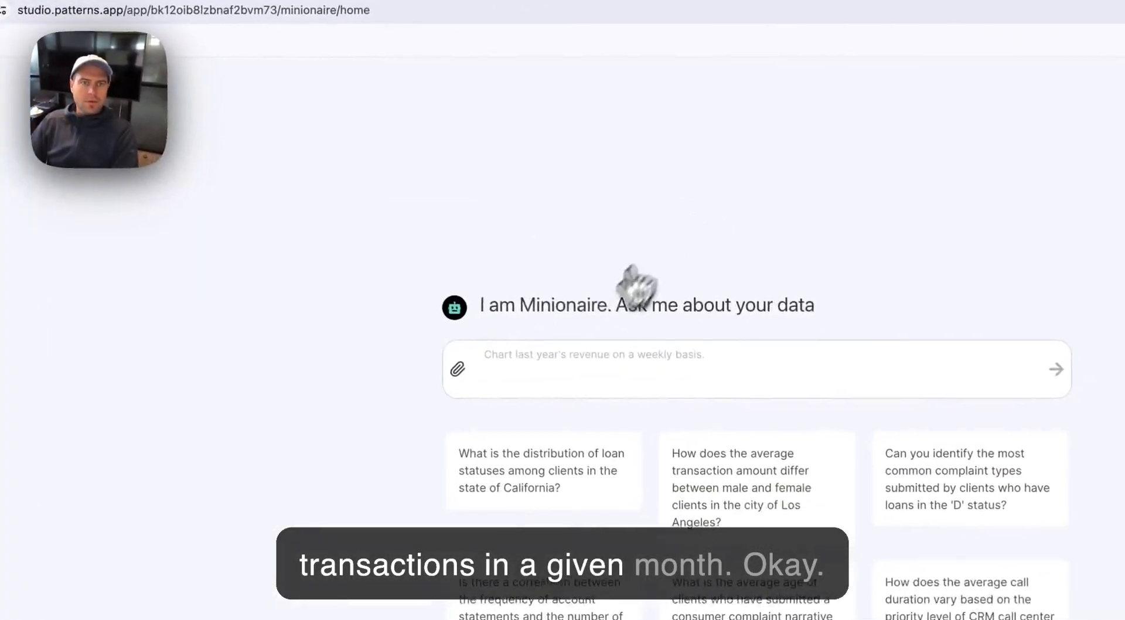
{"action": "left_click", "coordinate": [626, 375]}
{"action": "key", "text": "super+v"}
{"action": "key", "text": "Return"}
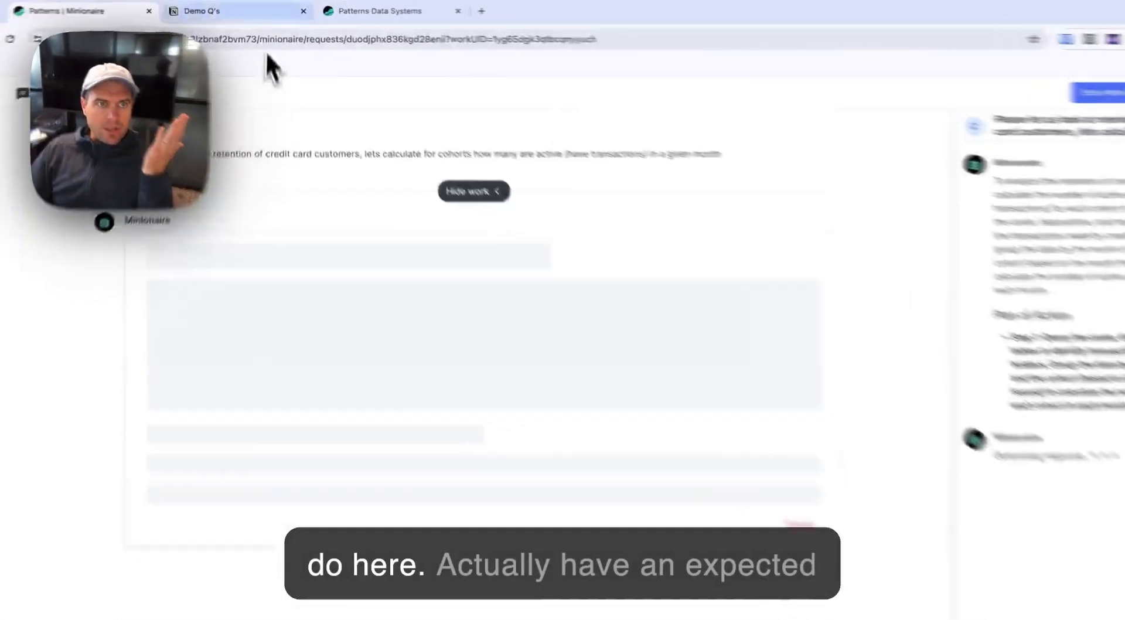
- Return to the Demo Q's page in Notion and review the follow-up "as a % of customers in the cohort. show a heatmap"
{"action": "left_click", "coordinate": [213, 10]}
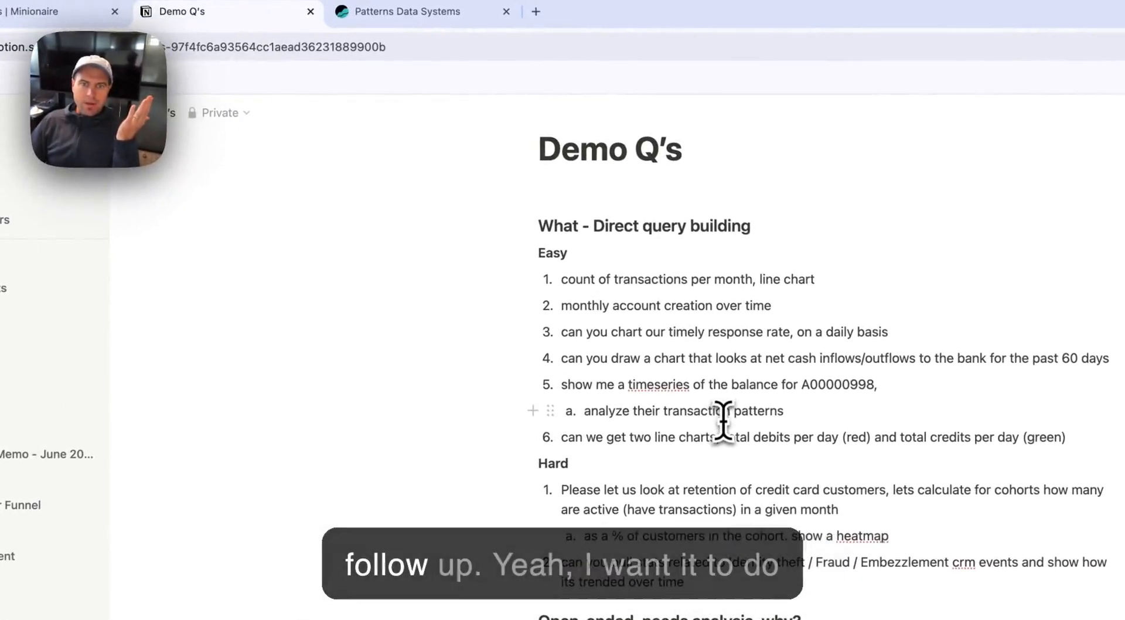
{"action": "triple_click", "coordinate": [689, 536]}
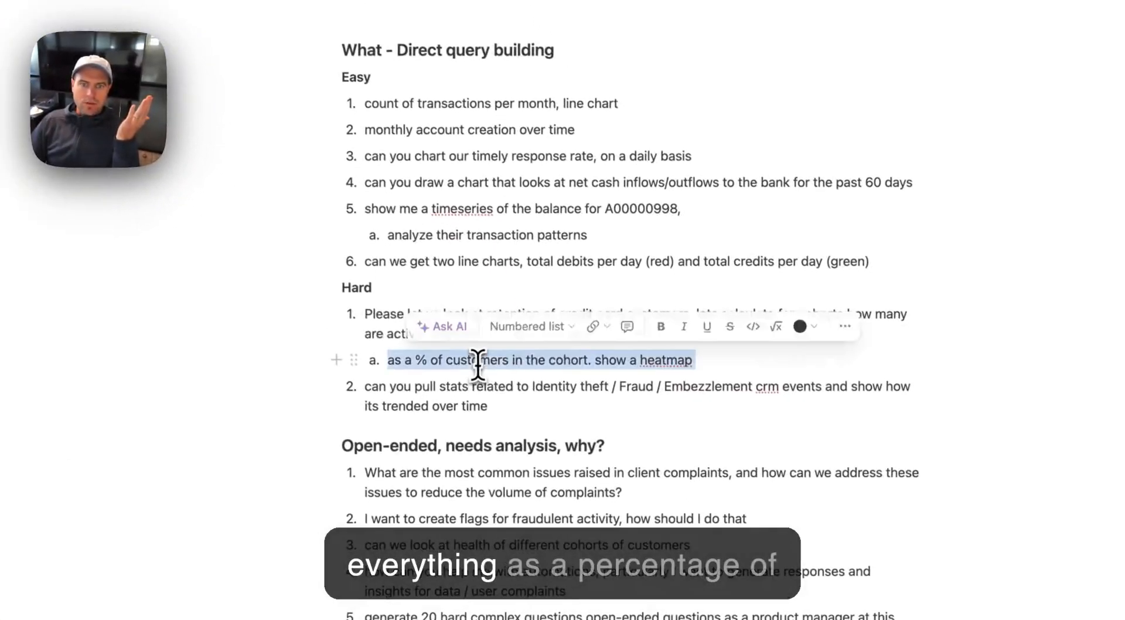
{"action": "double_click", "coordinate": [517, 360]}
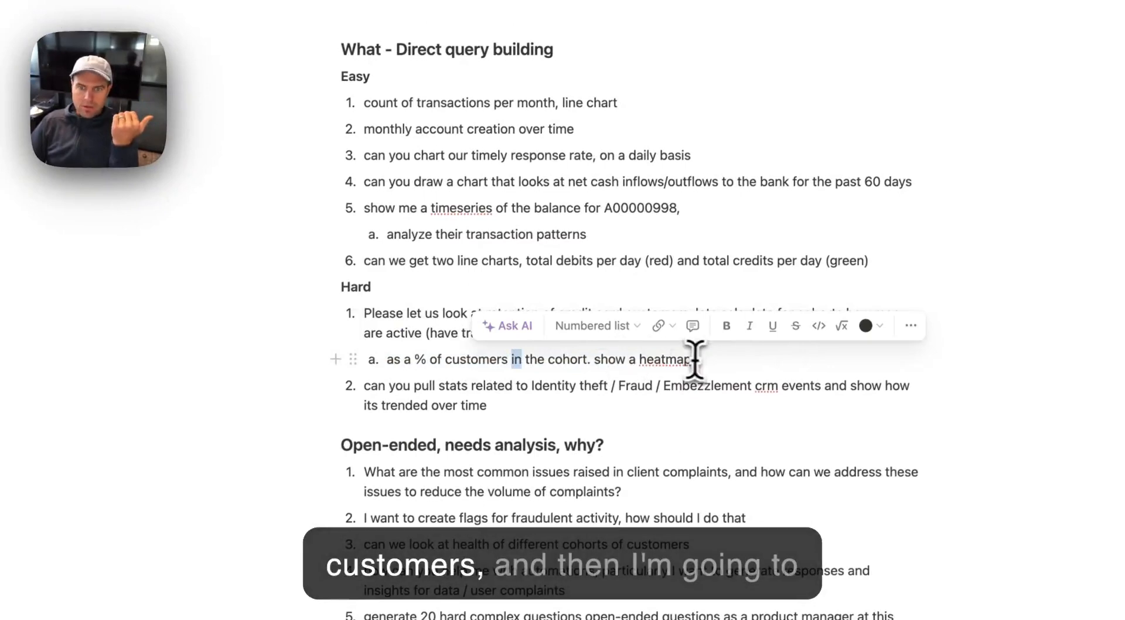
{"action": "left_click", "coordinate": [669, 361]}
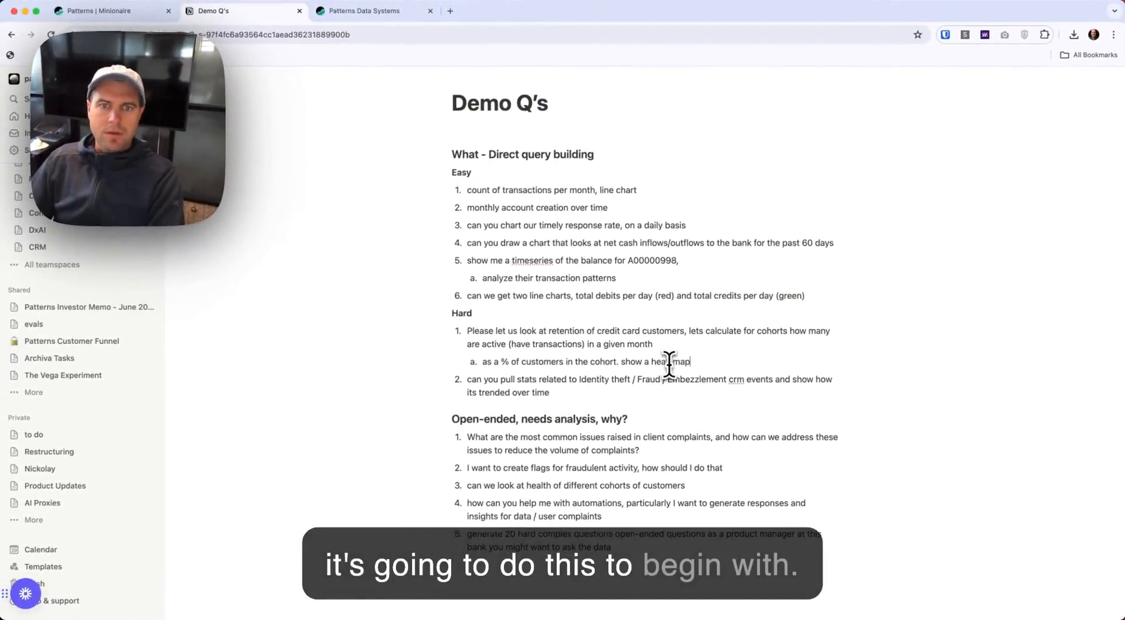
- Copy "analyze their transaction patterns" from the Demo Q's and send it as a follow-up in the account A00000998 balance request
{"action": "triple_click", "coordinate": [545, 278]}
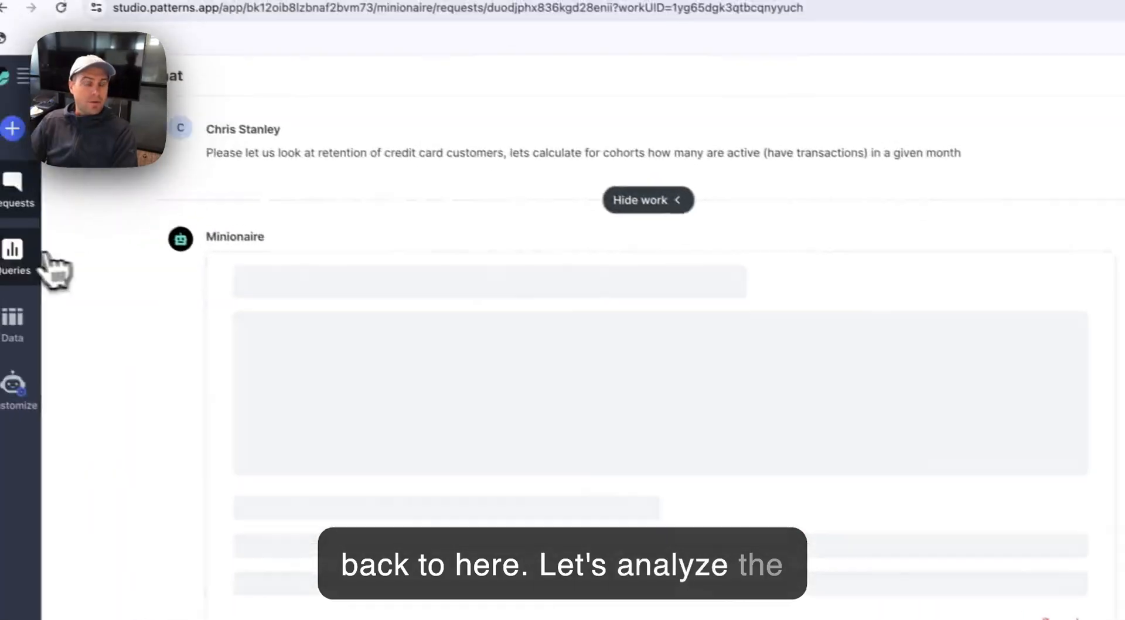
{"action": "left_click", "coordinate": [26, 258]}
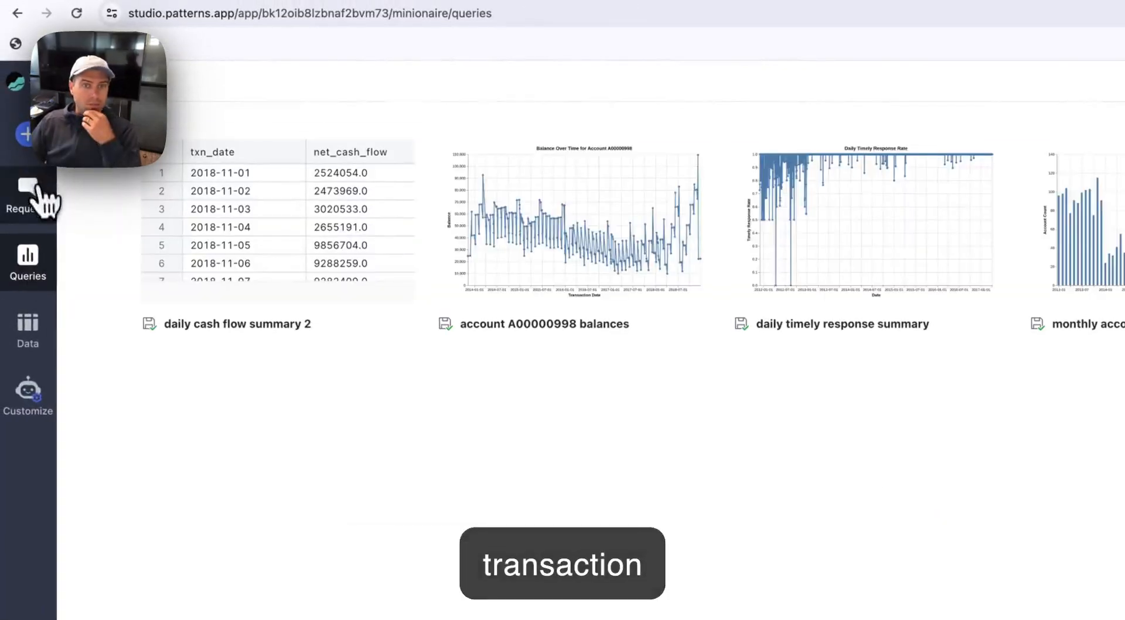
{"action": "left_click", "coordinate": [27, 193]}
{"action": "left_click", "coordinate": [501, 173]}
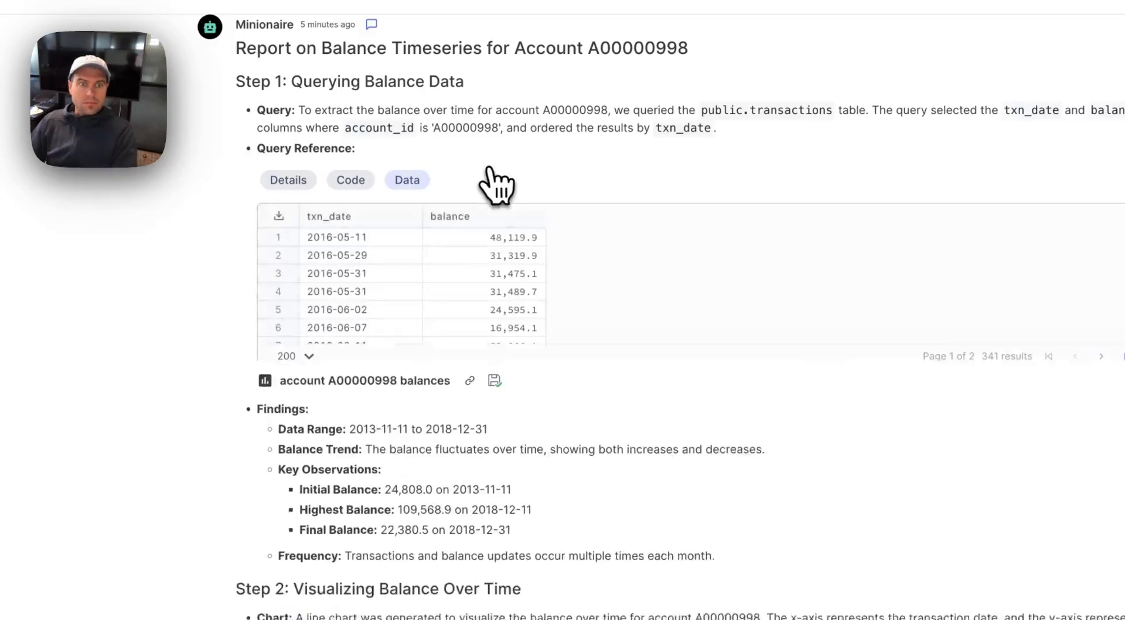
{"action": "scroll", "coordinate": [504, 282], "scroll_direction": "down", "scroll_amount": 8}
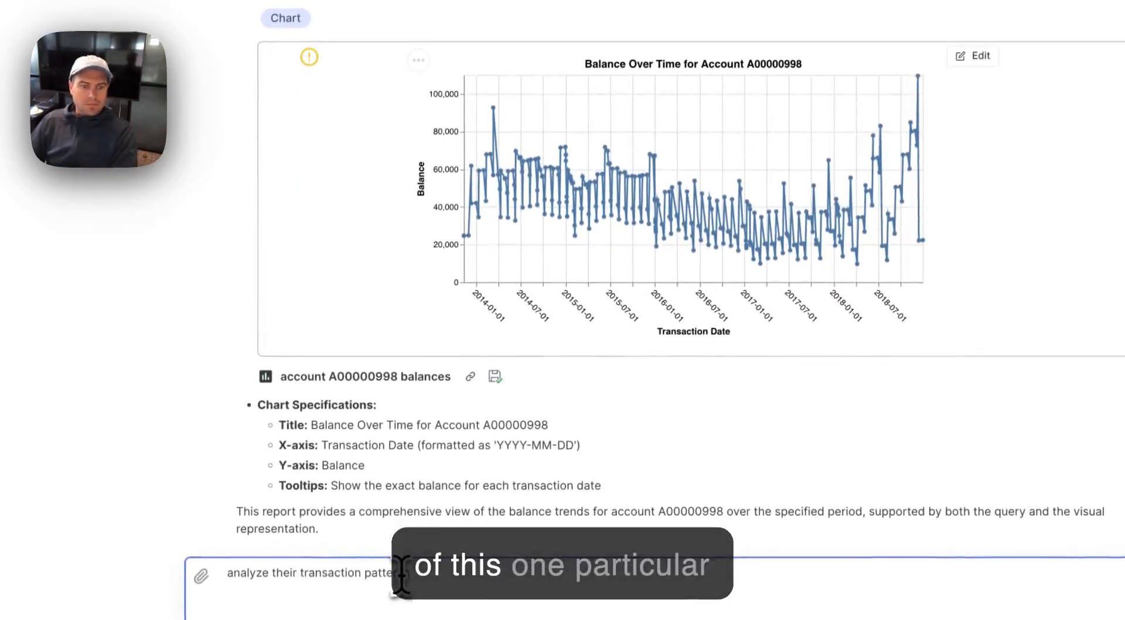
{"action": "key", "text": "Return"}
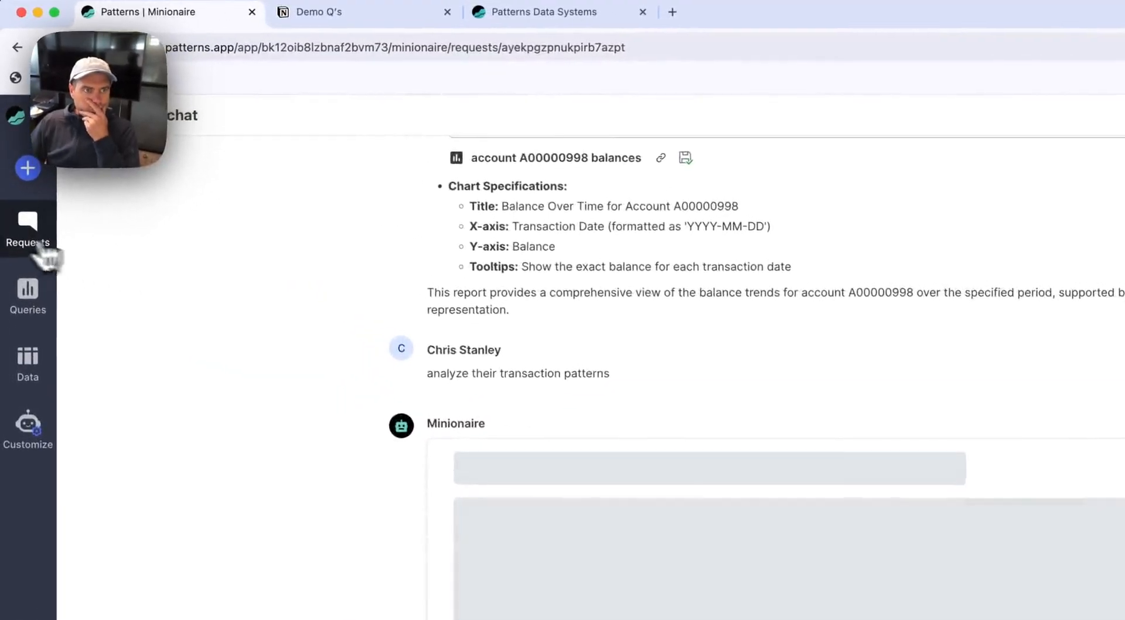
- Open the credit card customer retention request, widen its work pane, and read the planned table joins
{"action": "left_click", "coordinate": [18, 154]}
{"action": "left_click", "coordinate": [246, 149]}
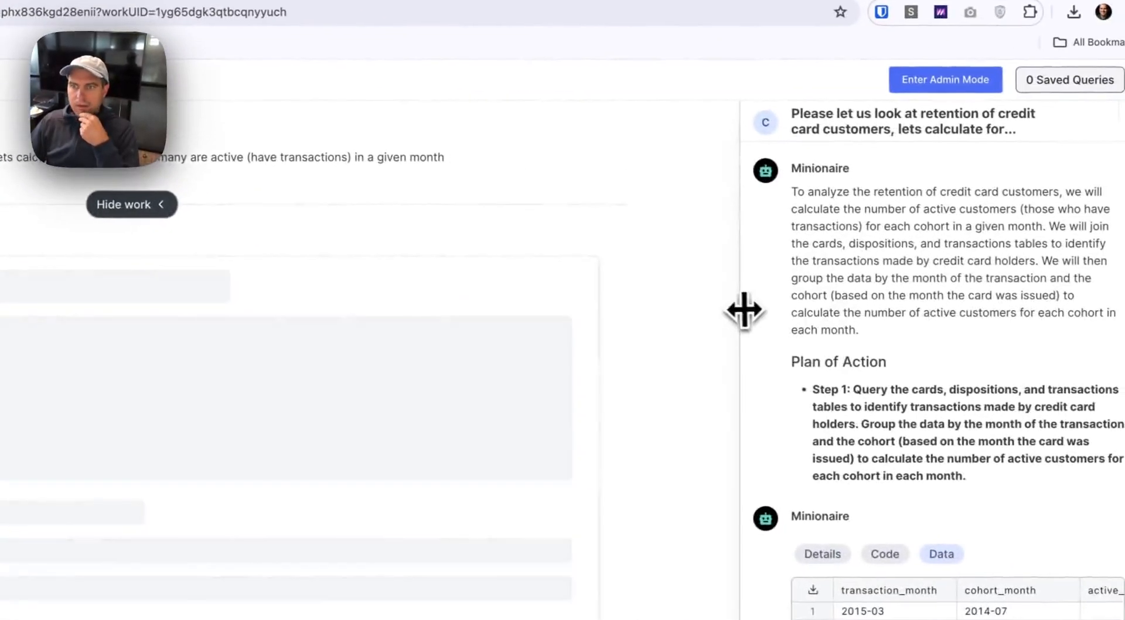
{"action": "left_click_drag", "start_coordinate": [743, 309], "coordinate": [548, 309]}
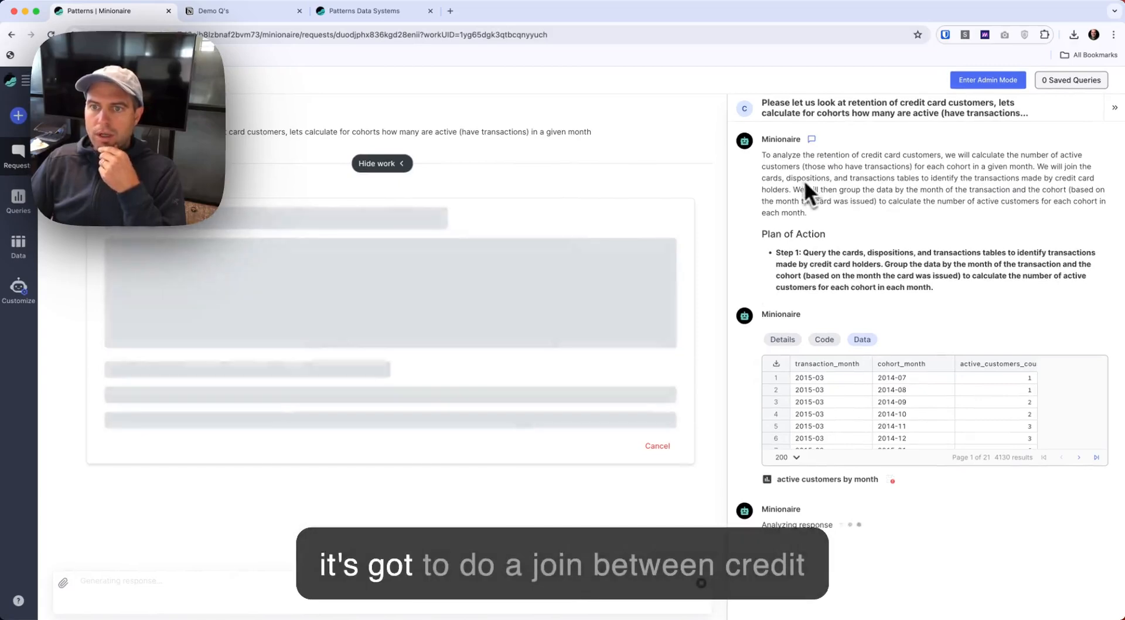
{"action": "left_click_drag", "start_coordinate": [790, 178], "coordinate": [920, 177]}
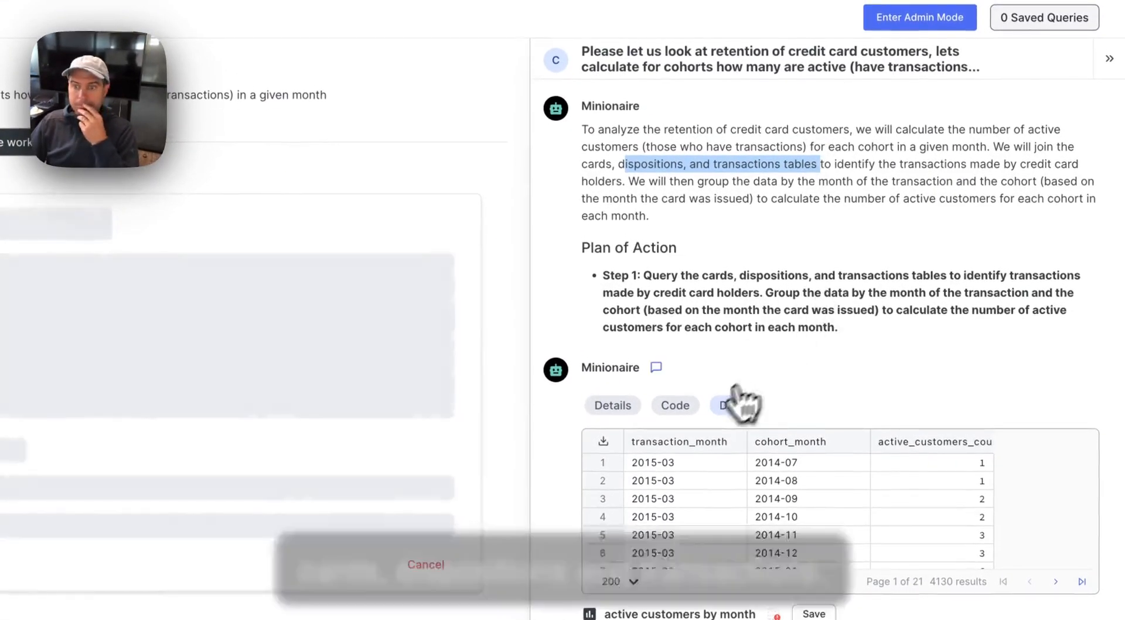
- Examine the SQL code behind the active customers by month query and the summary of findings
{"action": "left_click", "coordinate": [676, 405]}
{"action": "scroll", "coordinate": [760, 290], "scroll_direction": "down", "scroll_amount": 3}
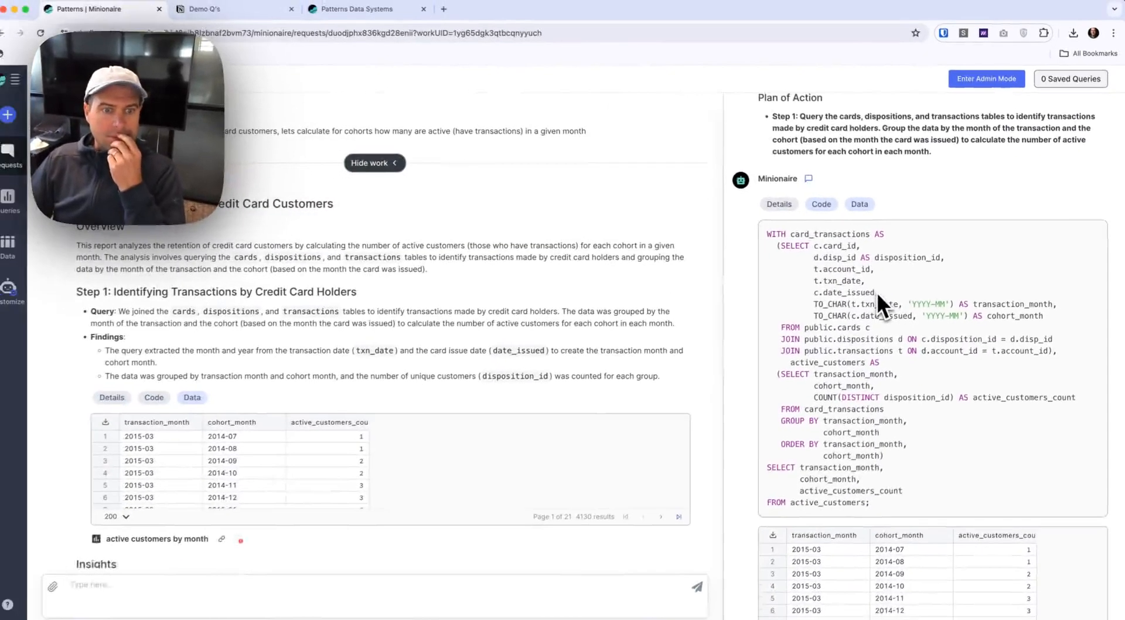
{"action": "scroll", "coordinate": [757, 333], "scroll_direction": "down", "scroll_amount": 5}
{"action": "scroll", "coordinate": [879, 290], "scroll_direction": "down", "scroll_amount": 5}
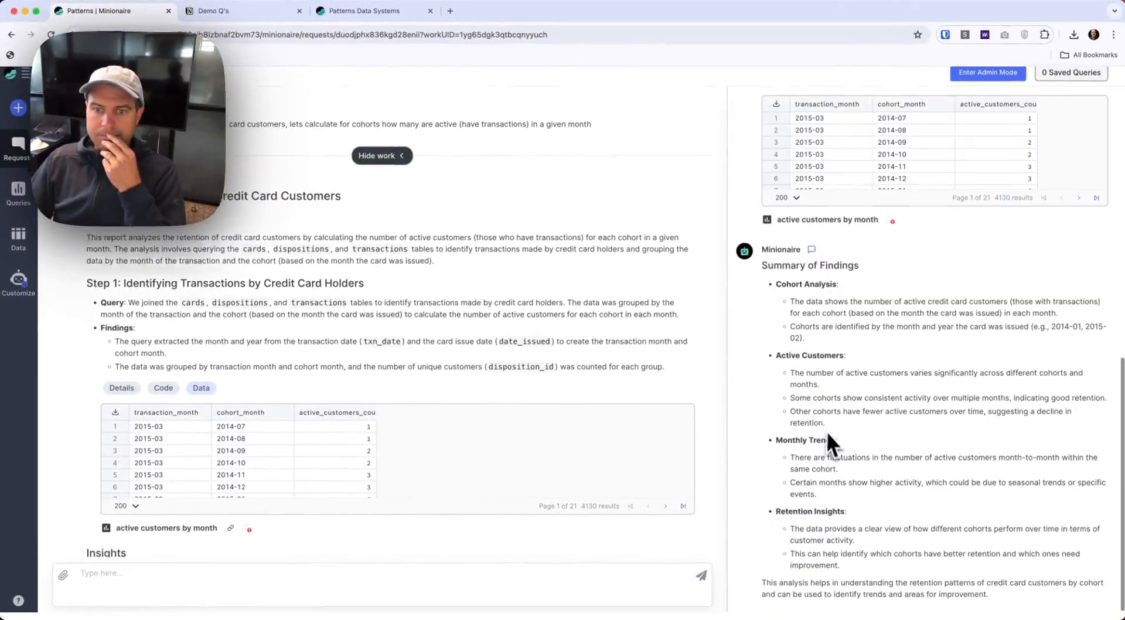
{"action": "scroll", "coordinate": [593, 240], "scroll_direction": "down", "scroll_amount": 2}
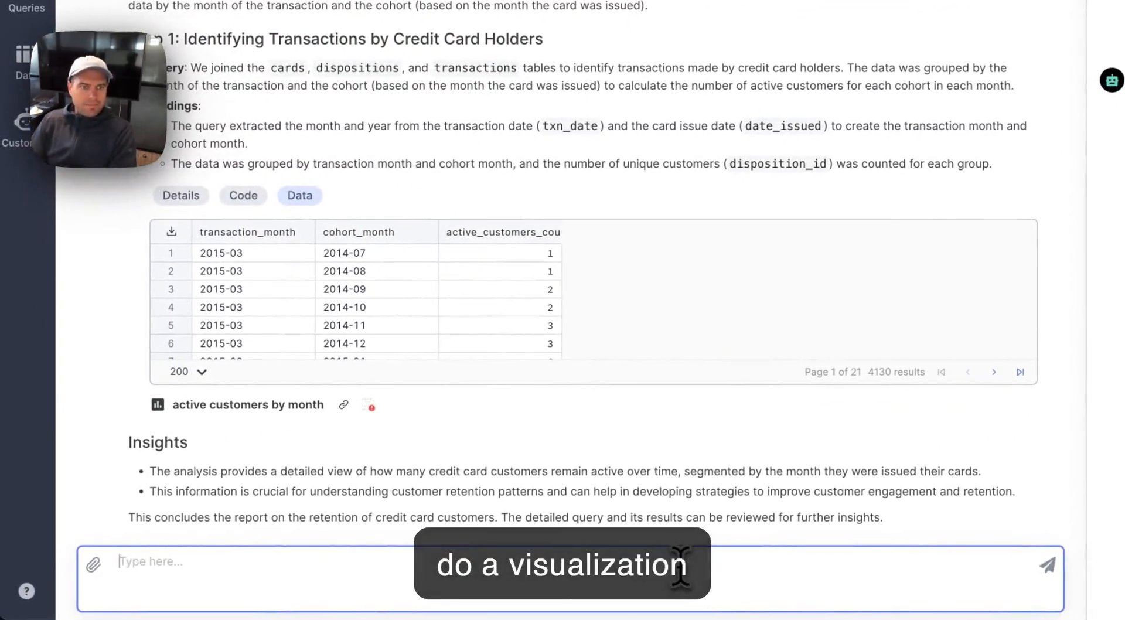
- Ask for a visualization of this, and another query/chart of % active customers, those having done a txn in a month vs. cohort totals
{"action": "type", "text": "lets do"}
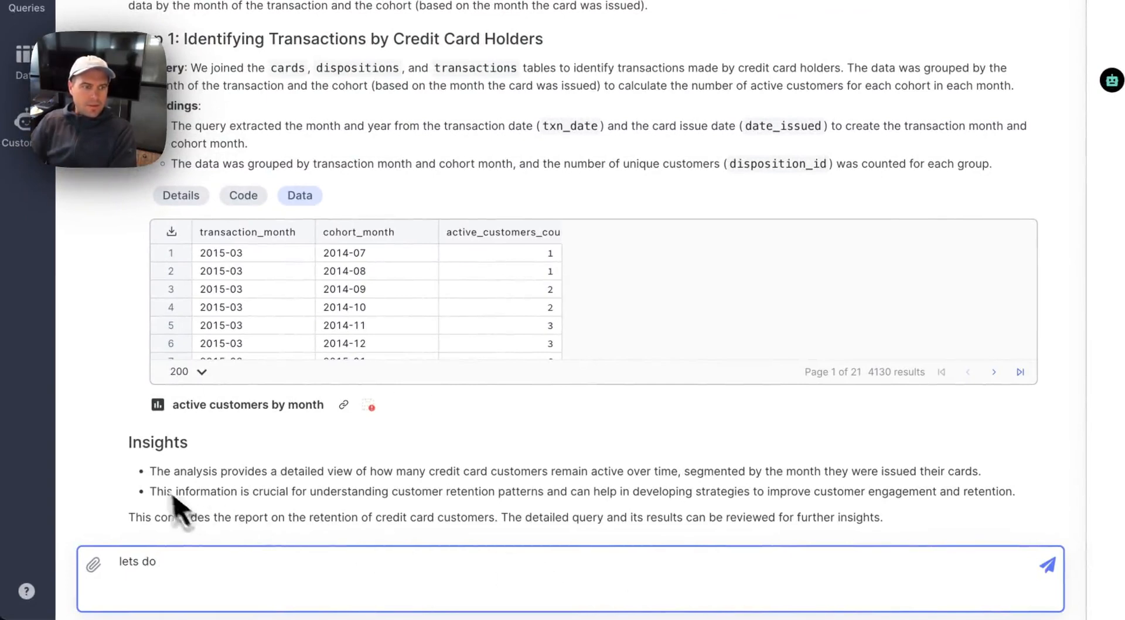
{"action": "type", "text": " a visualizati"}
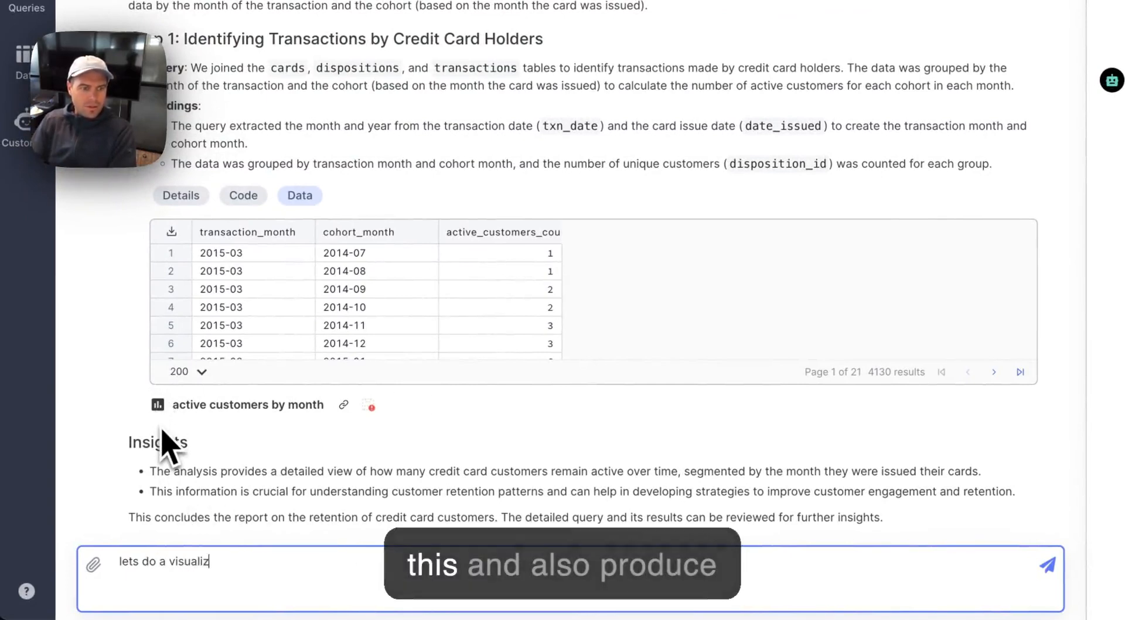
{"action": "type", "text": "on of this, and alos"}
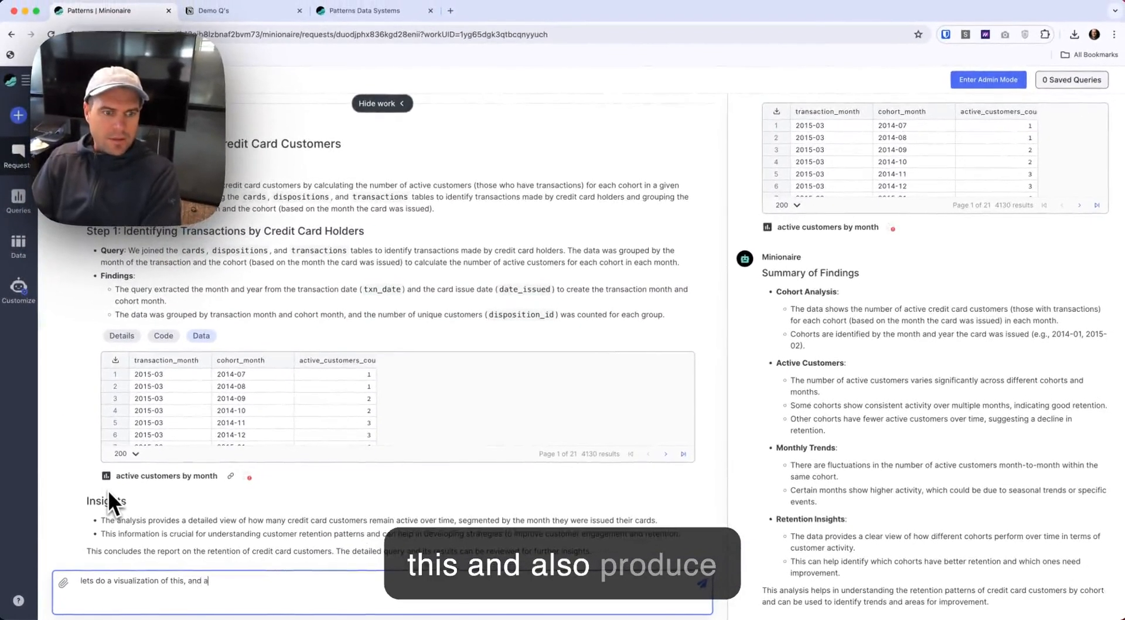
{"action": "key", "text": "BackSpace"}
{"action": "key", "text": "BackSpace"}
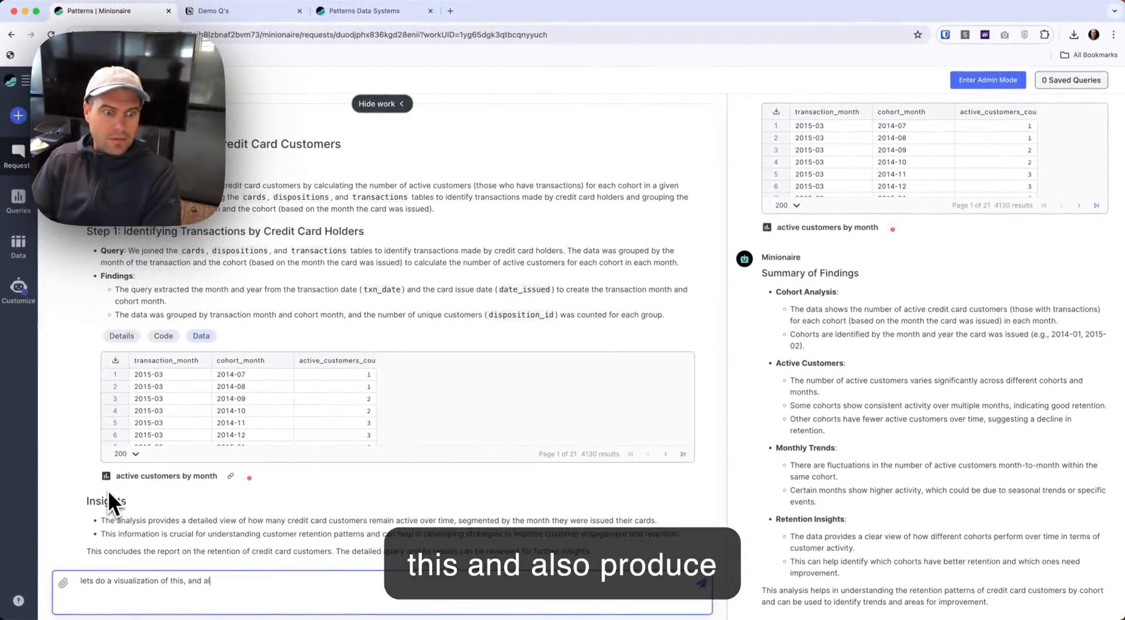
{"action": "type", "text": "so produc"}
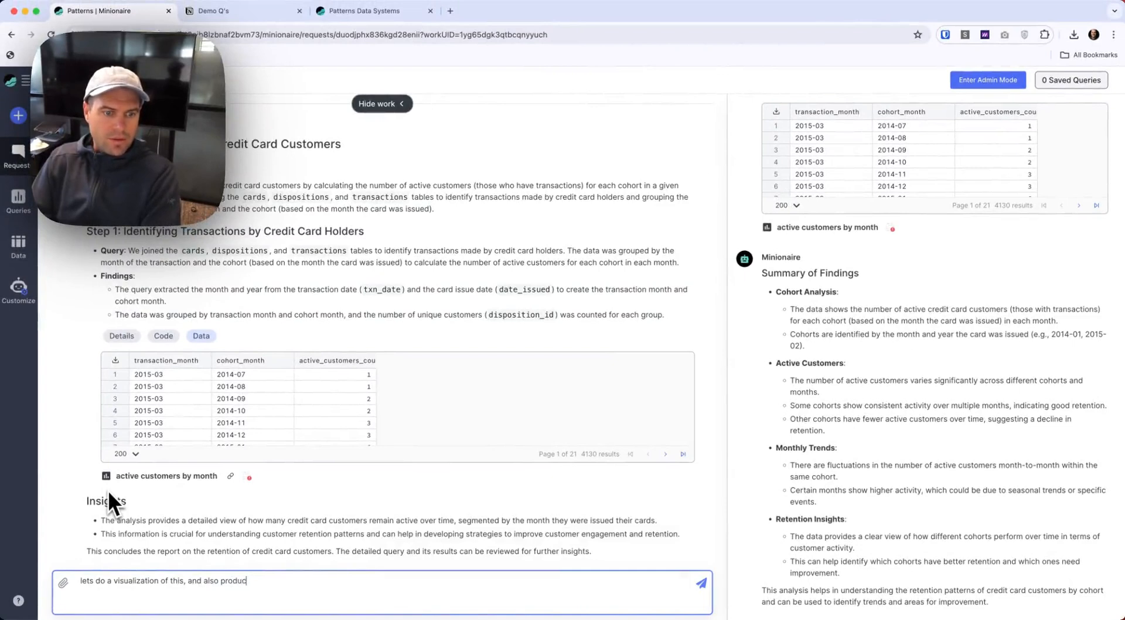
{"action": "type", "text": "e another qu"}
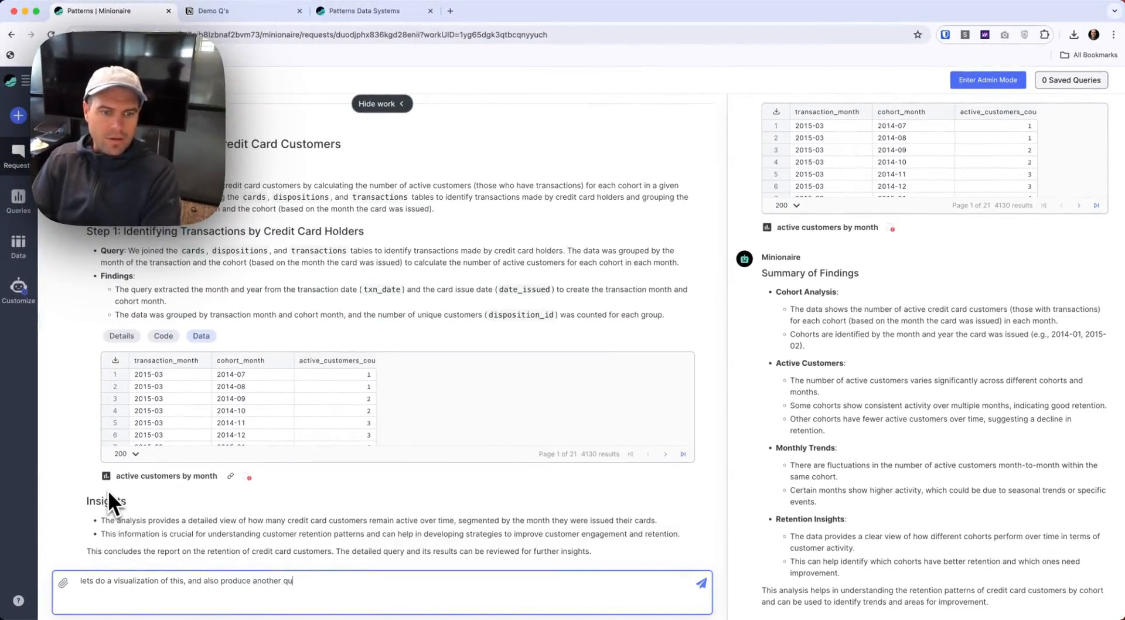
{"action": "type", "text": "ery/chart that looks at"}
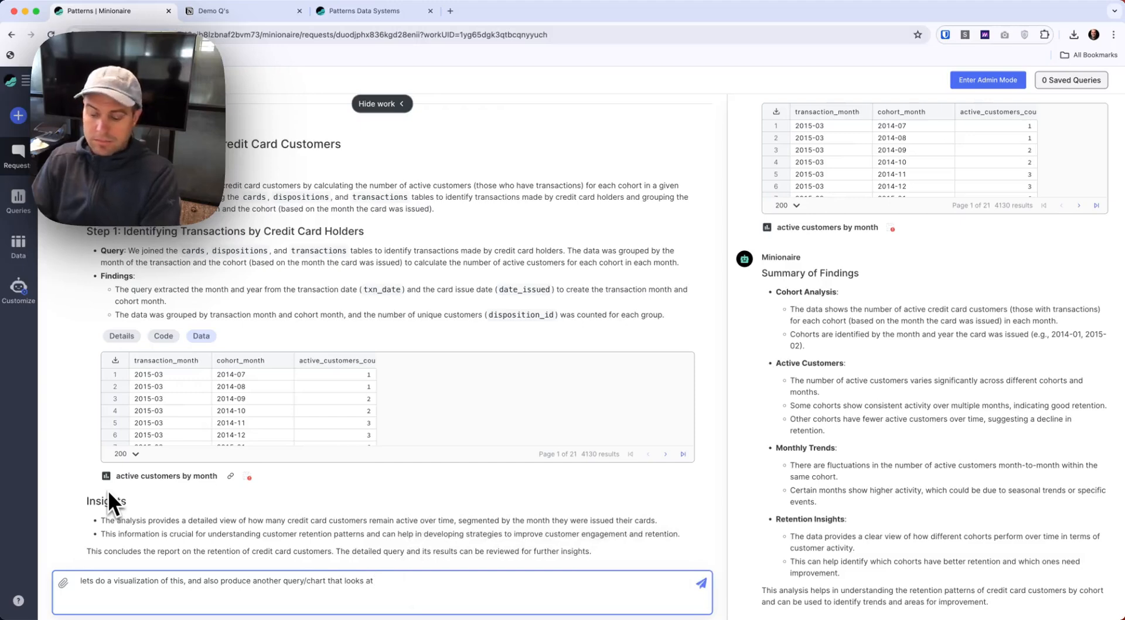
{"action": "type", "text": "active"}
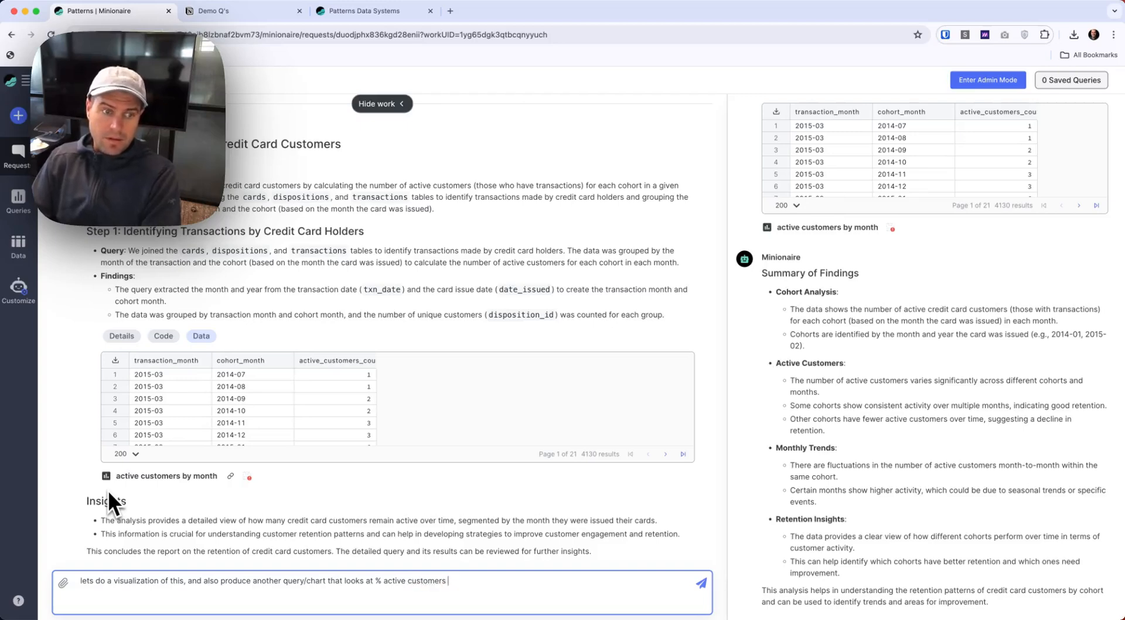
{"action": "type", "text": "customers, so those having done a txn in a month vs. "}
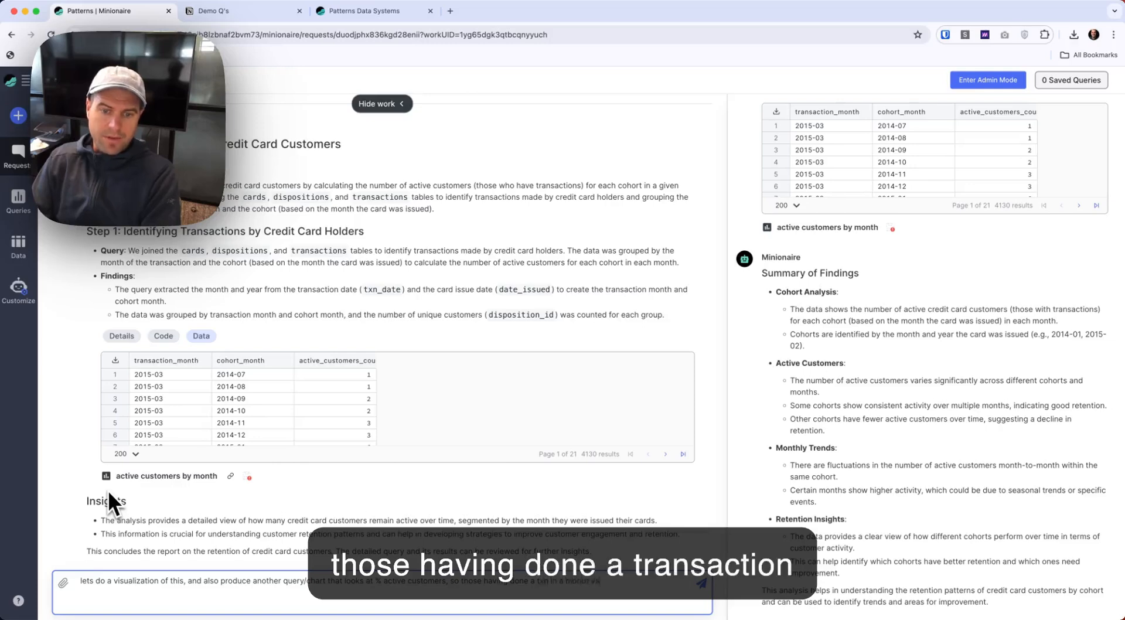
{"action": "type", "text": "cohort totals"}
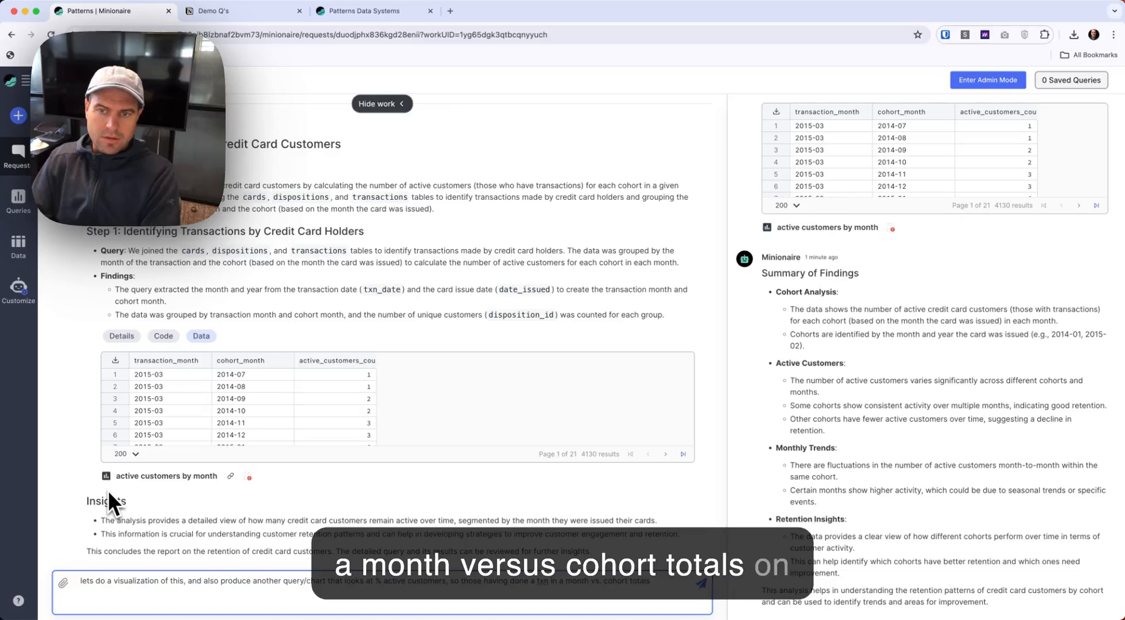
{"action": "key", "text": "Return"}
- Open the Charting Daily Debits & Credits request and widen its work pane
{"action": "mouse_move", "coordinate": [286, 138]}
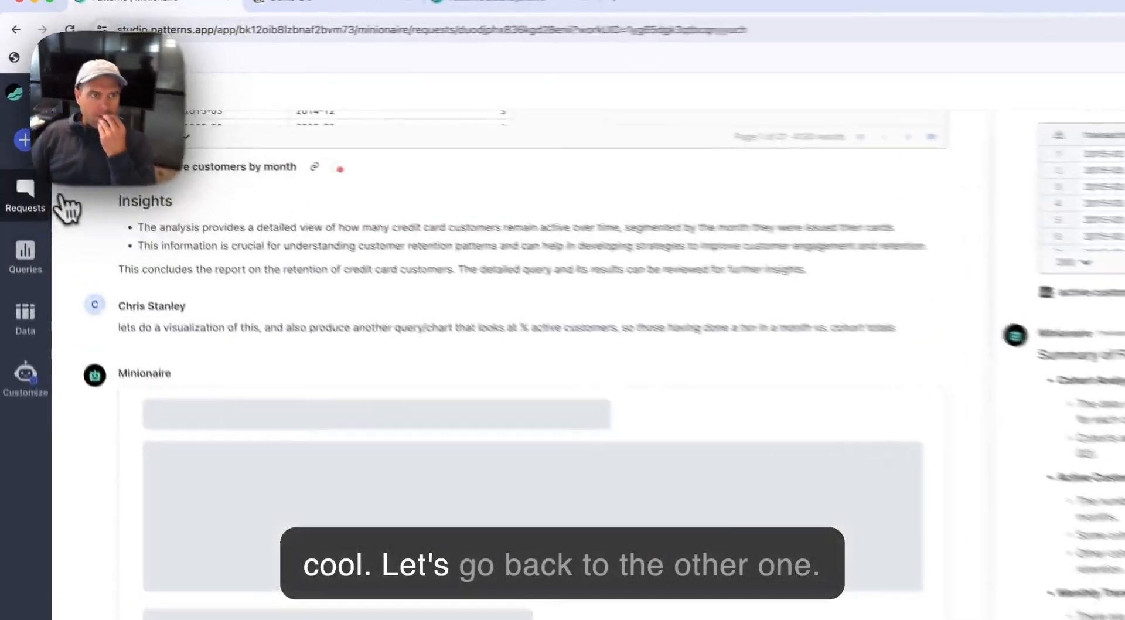
{"action": "left_click", "coordinate": [48, 198]}
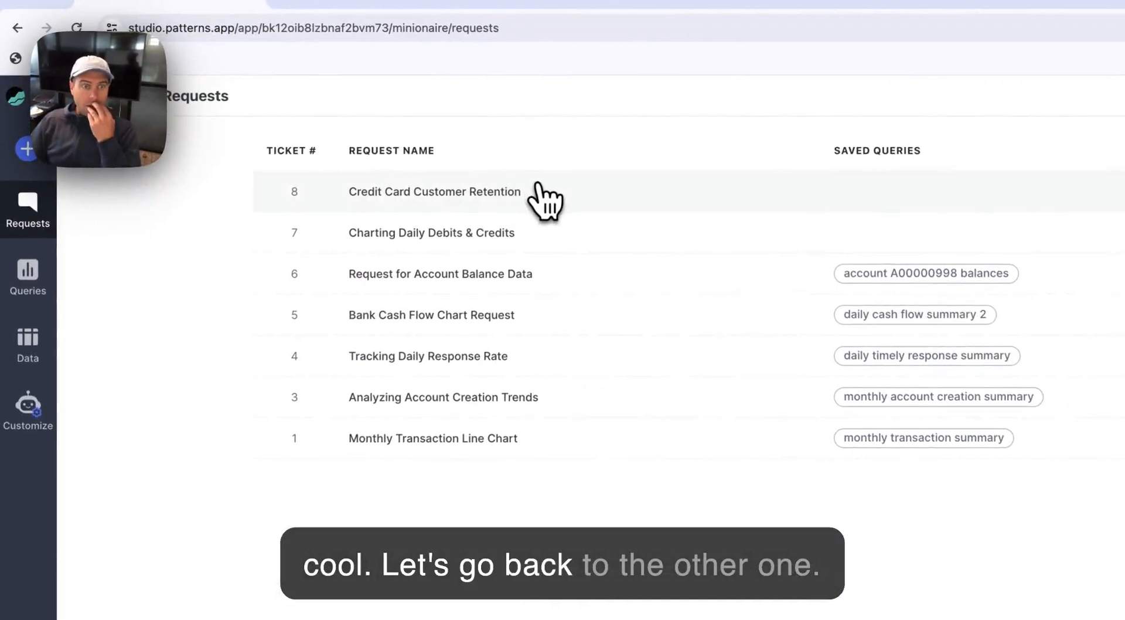
{"action": "left_click", "coordinate": [548, 232]}
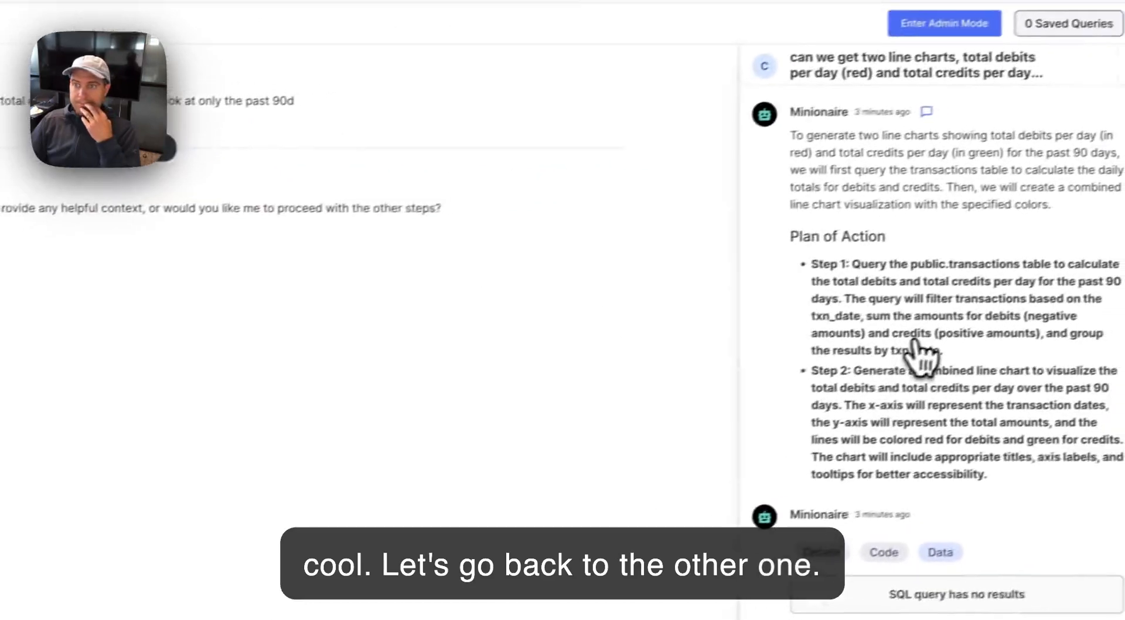
{"action": "triple_click", "coordinate": [916, 59]}
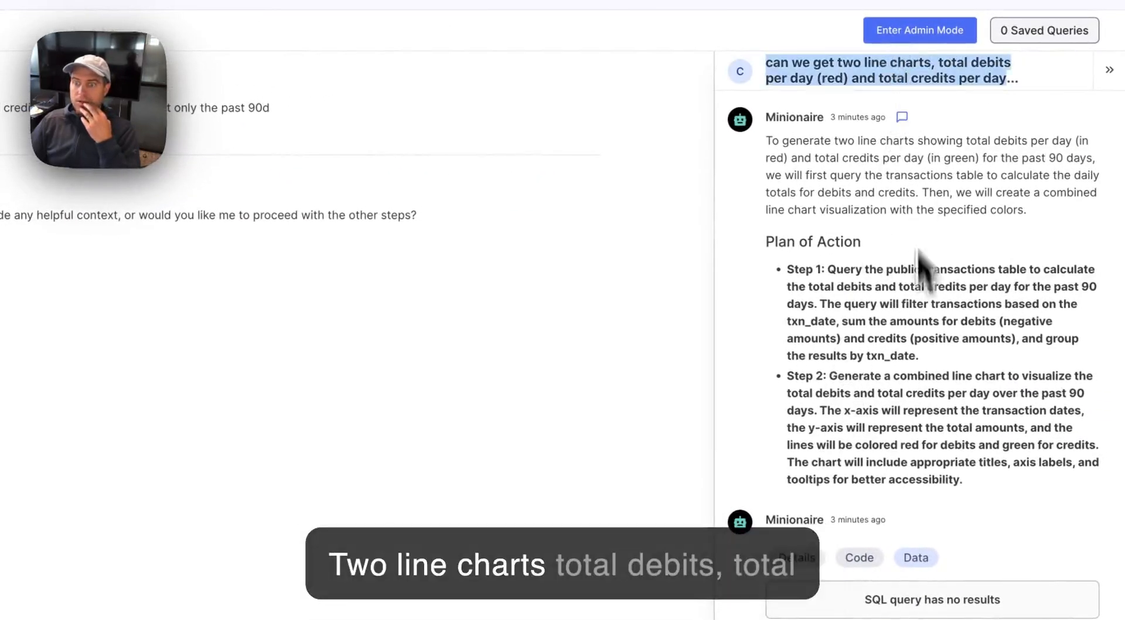
{"action": "scroll", "coordinate": [923, 270], "scroll_direction": "down", "scroll_amount": 12}
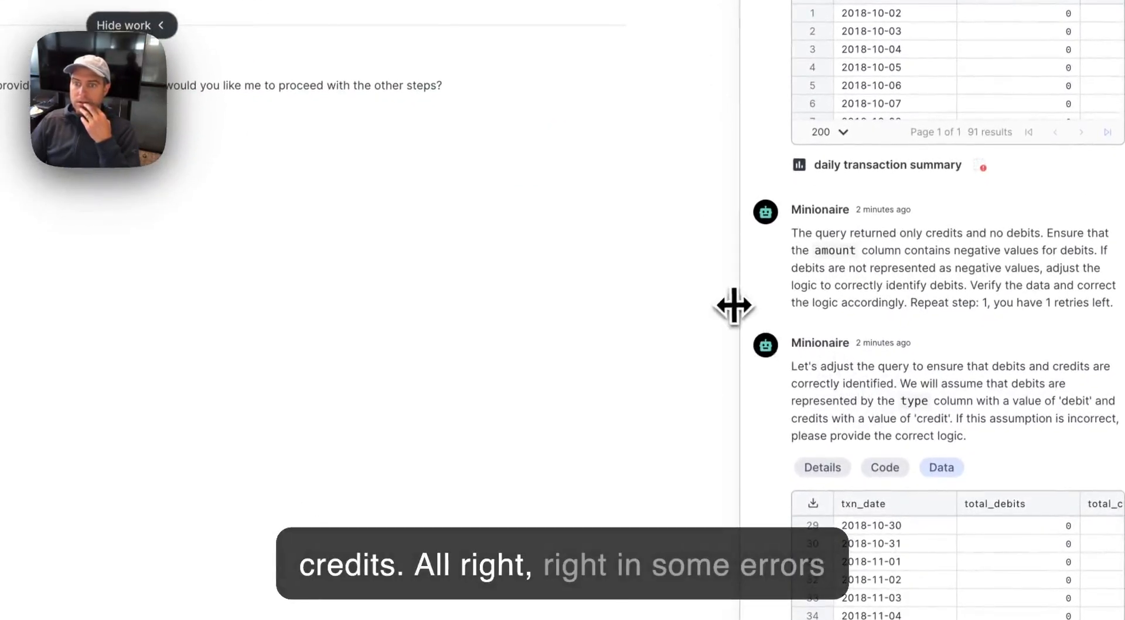
{"action": "left_click_drag", "start_coordinate": [734, 305], "coordinate": [472, 334]}
- Read both steps of the Plan of Action for the debit and credit line charts
{"action": "scroll", "coordinate": [653, 321], "scroll_direction": "up", "scroll_amount": 8}
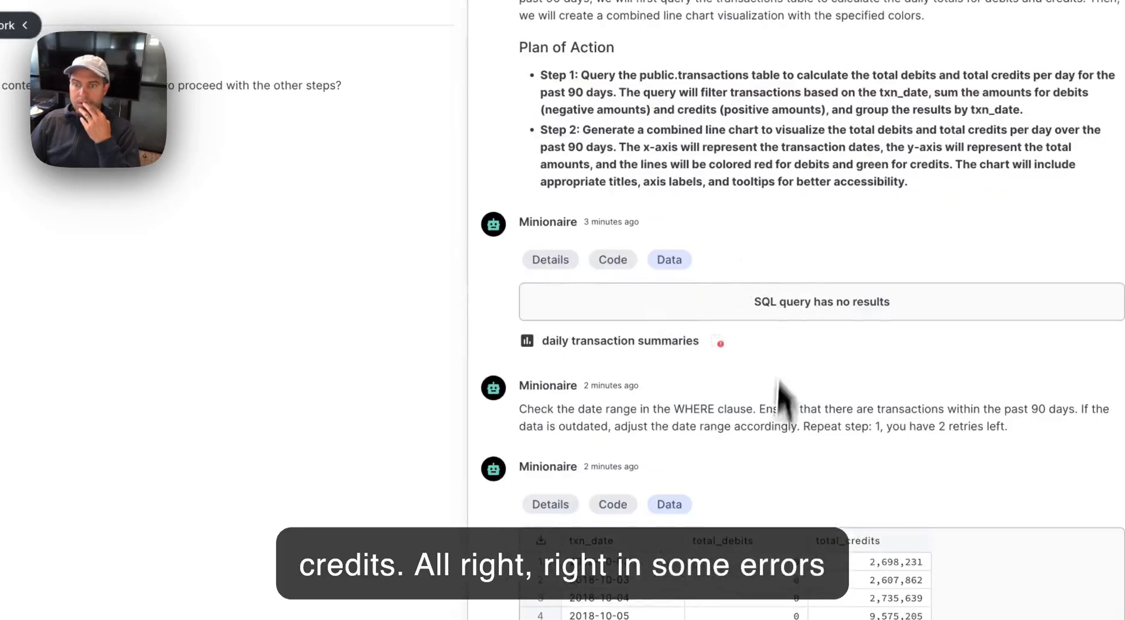
{"action": "triple_click", "coordinate": [799, 409]}
{"action": "triple_click", "coordinate": [633, 81]}
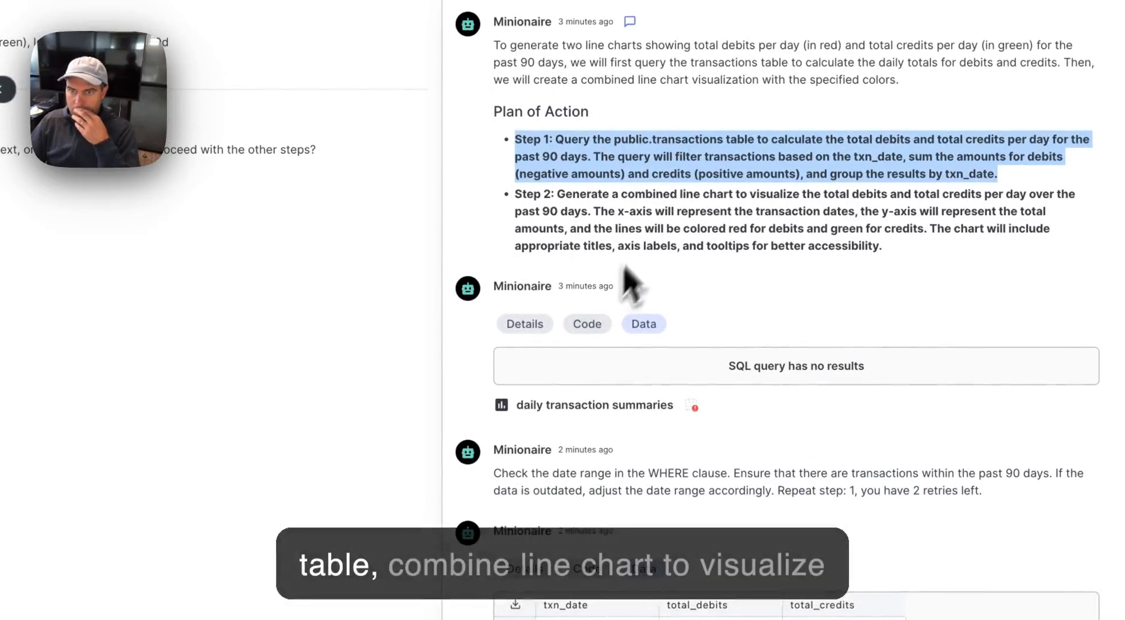
{"action": "double_click", "coordinate": [641, 212]}
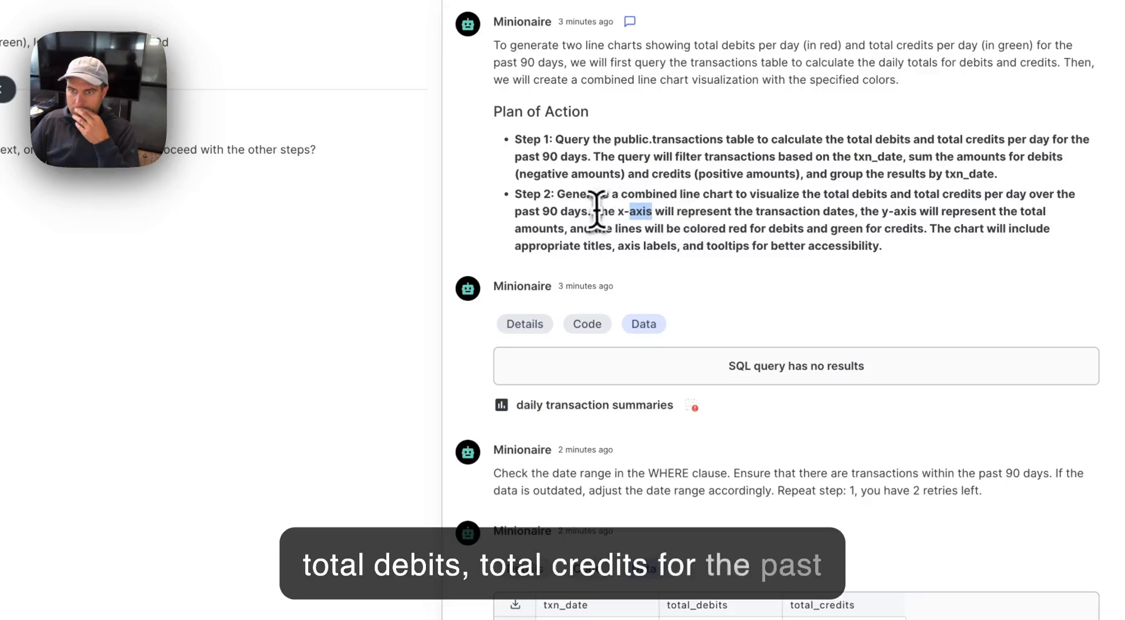
{"action": "left_click_drag", "start_coordinate": [597, 210], "coordinate": [874, 256]}
- Show the SQL code of the first daily transaction summaries query and examine its date filter
{"action": "left_click", "coordinate": [586, 324]}
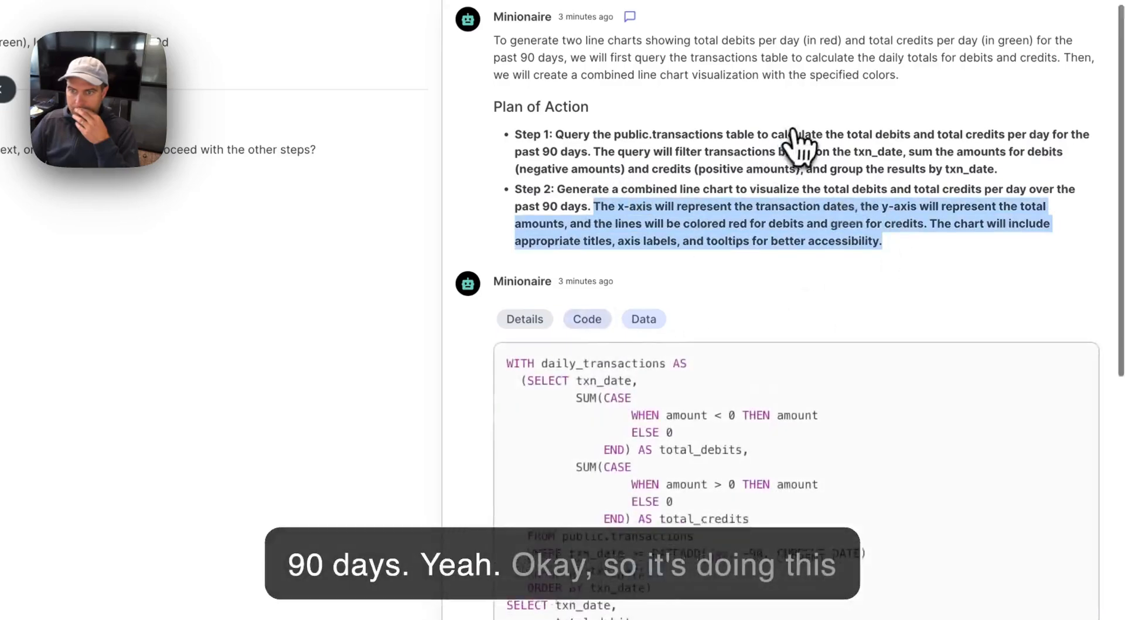
{"action": "scroll", "coordinate": [800, 147], "scroll_direction": "down", "scroll_amount": 2}
{"action": "triple_click", "coordinate": [836, 466]}
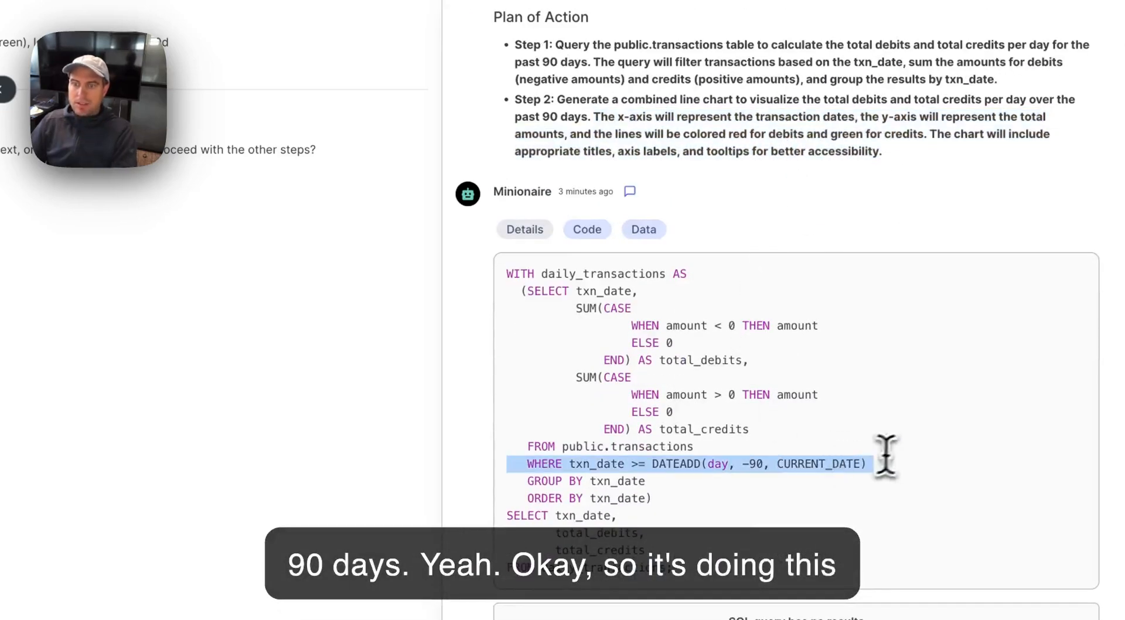
{"action": "left_click", "coordinate": [846, 460]}
{"action": "scroll", "coordinate": [841, 463], "scroll_direction": "down", "scroll_amount": 5}
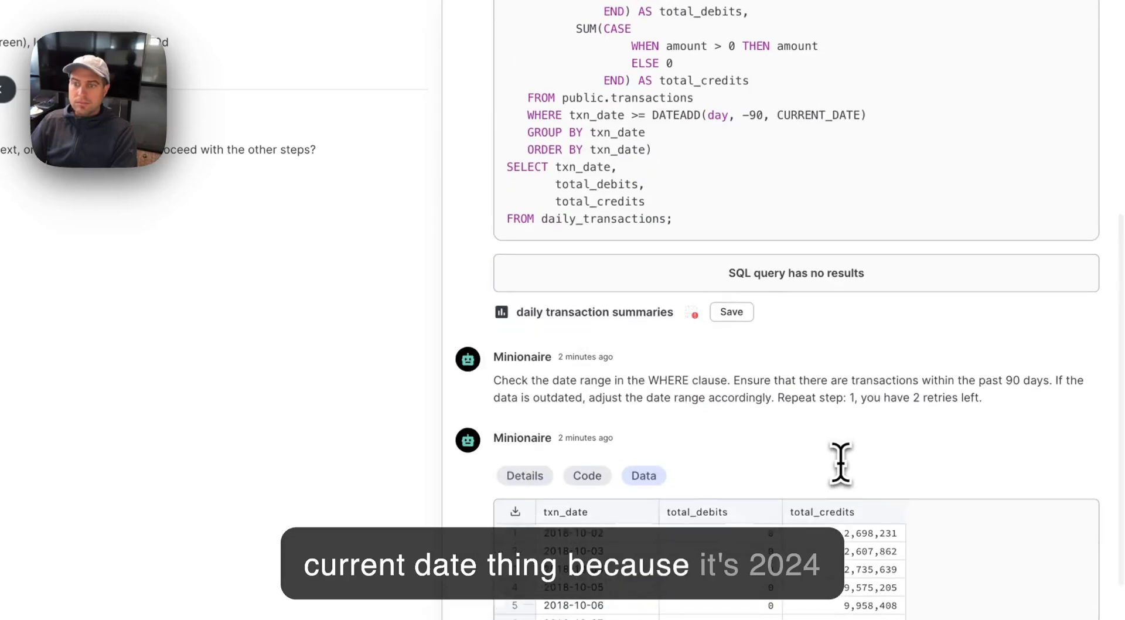
{"action": "double_click", "coordinate": [809, 113]}
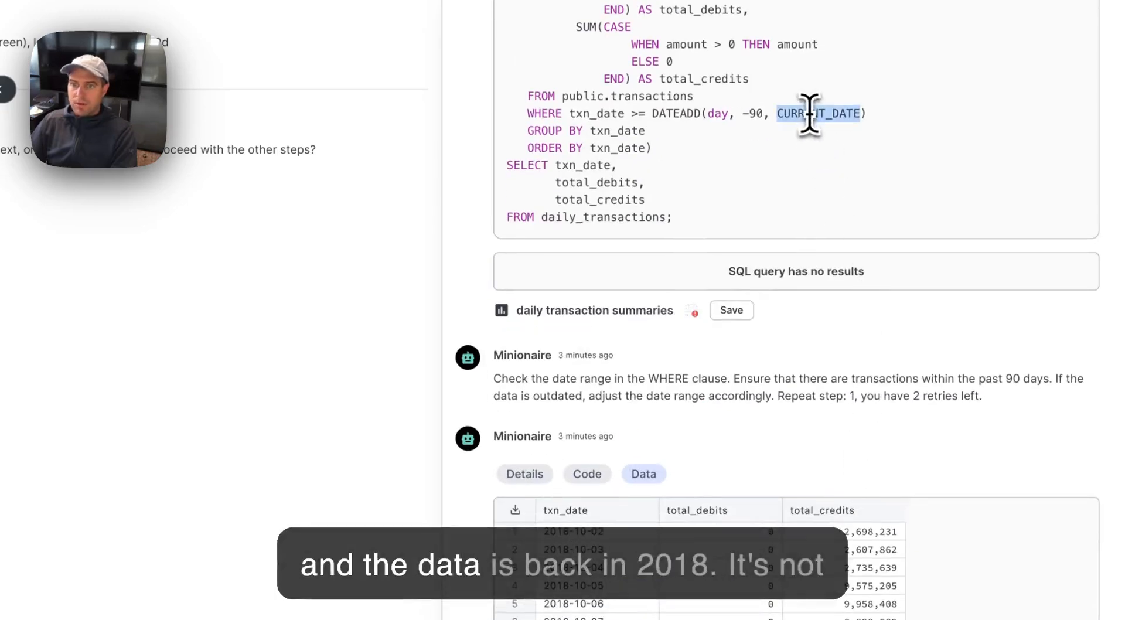
{"action": "scroll", "coordinate": [650, 440], "scroll_direction": "down", "scroll_amount": 2}
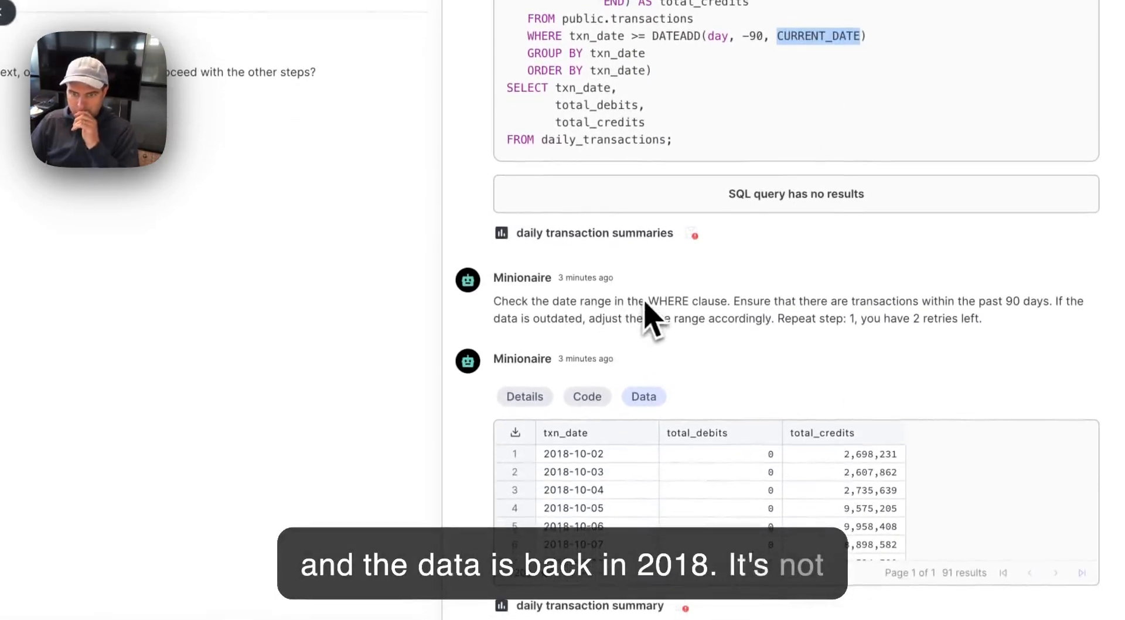
- Read the date range correction note and inspect the date filter in the retried query's SQL code
{"action": "left_click_drag", "start_coordinate": [552, 302], "coordinate": [840, 302]}
{"action": "scroll", "coordinate": [840, 305], "scroll_direction": "down", "scroll_amount": 1}
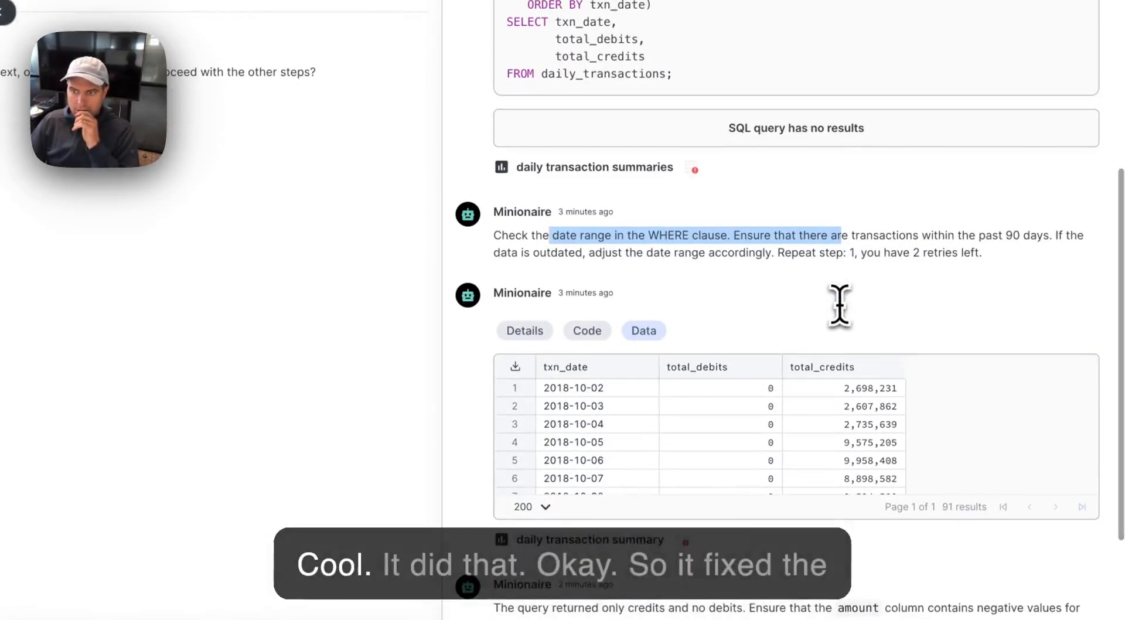
{"action": "scroll", "coordinate": [840, 305], "scroll_direction": "down", "scroll_amount": 3}
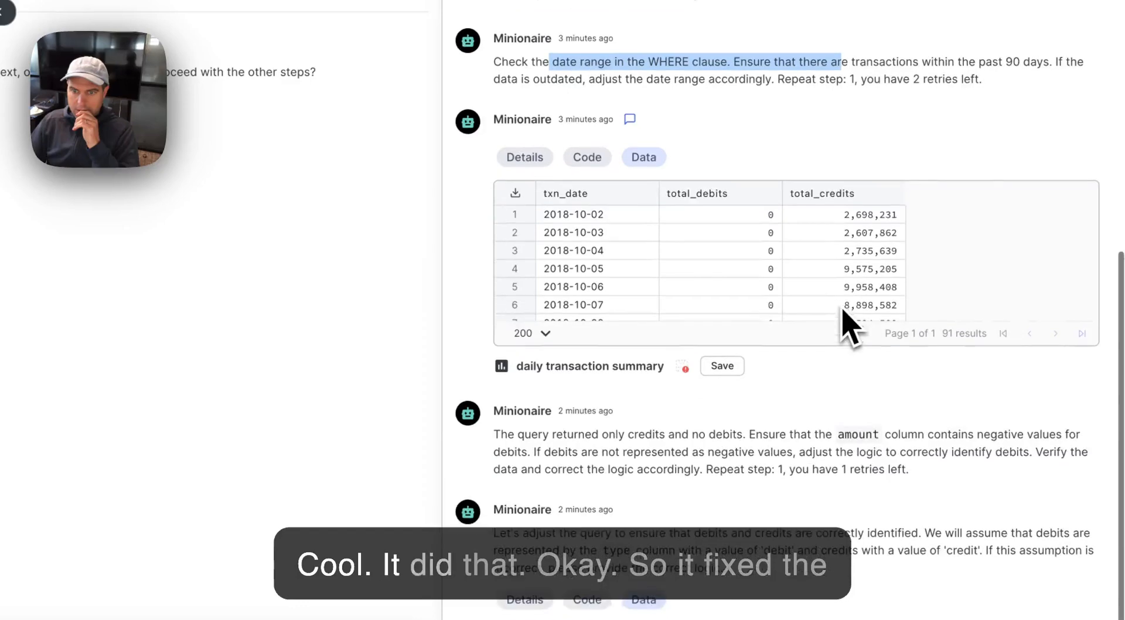
{"action": "left_click", "coordinate": [588, 159]}
{"action": "scroll", "coordinate": [728, 394], "scroll_direction": "down", "scroll_amount": 1}
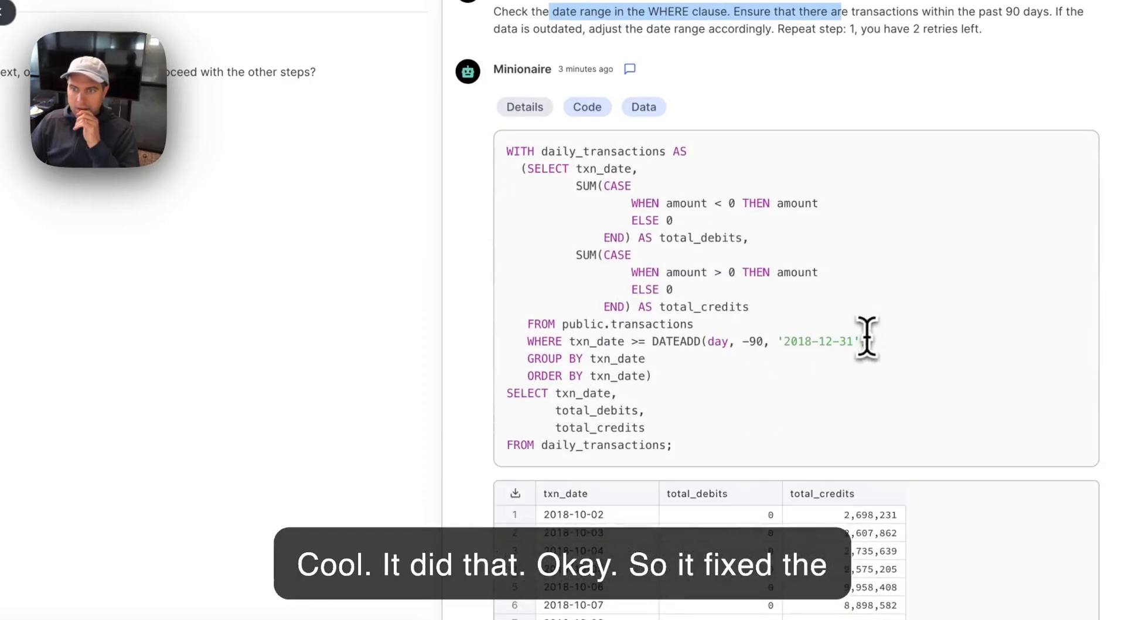
{"action": "left_click_drag", "start_coordinate": [863, 341], "coordinate": [775, 341]}
{"action": "scroll", "coordinate": [803, 339], "scroll_direction": "down", "scroll_amount": 1}
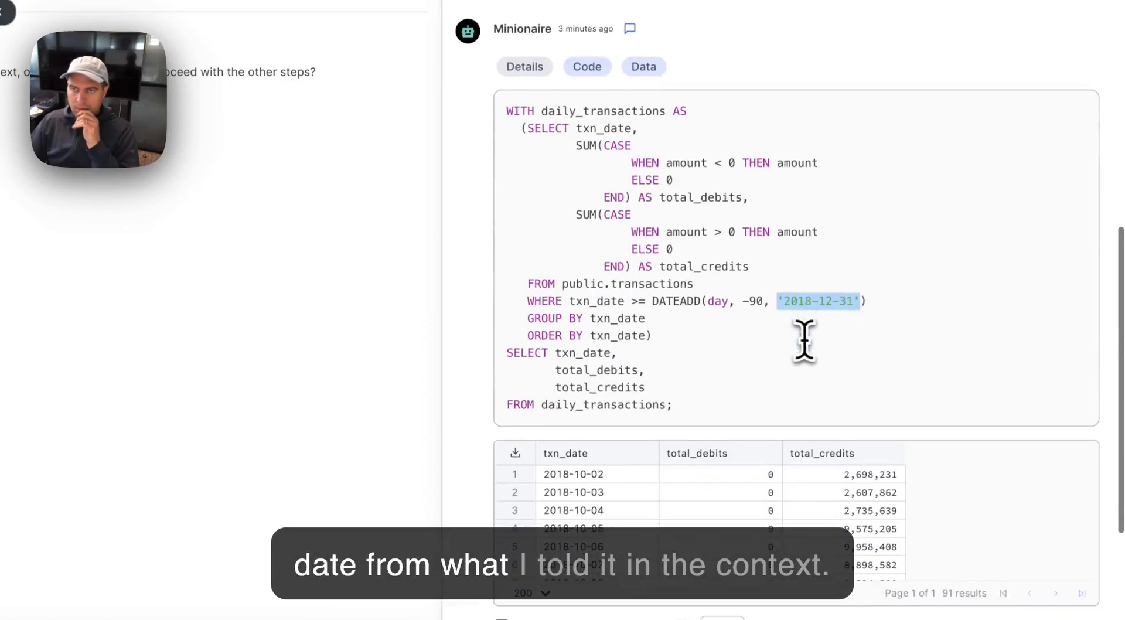
- Compare the daily transaction summary's results with its debit and credit CASE logic, and read the retry notes below
{"action": "scroll", "coordinate": [811, 359], "scroll_direction": "down", "scroll_amount": 2}
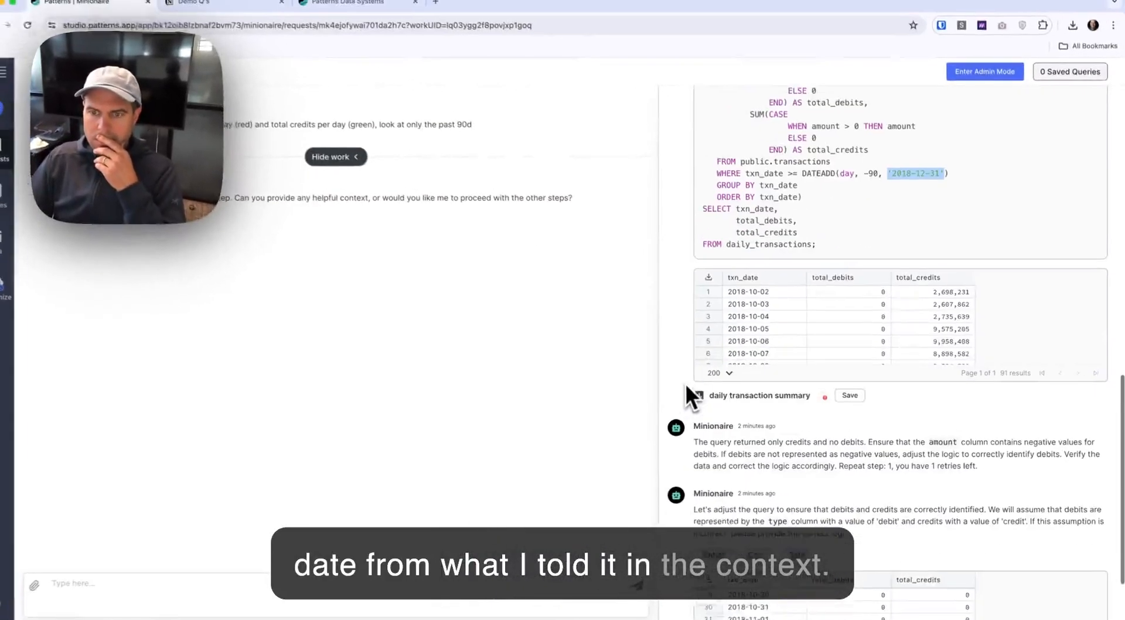
{"action": "scroll", "coordinate": [958, 302], "scroll_direction": "down", "scroll_amount": 15}
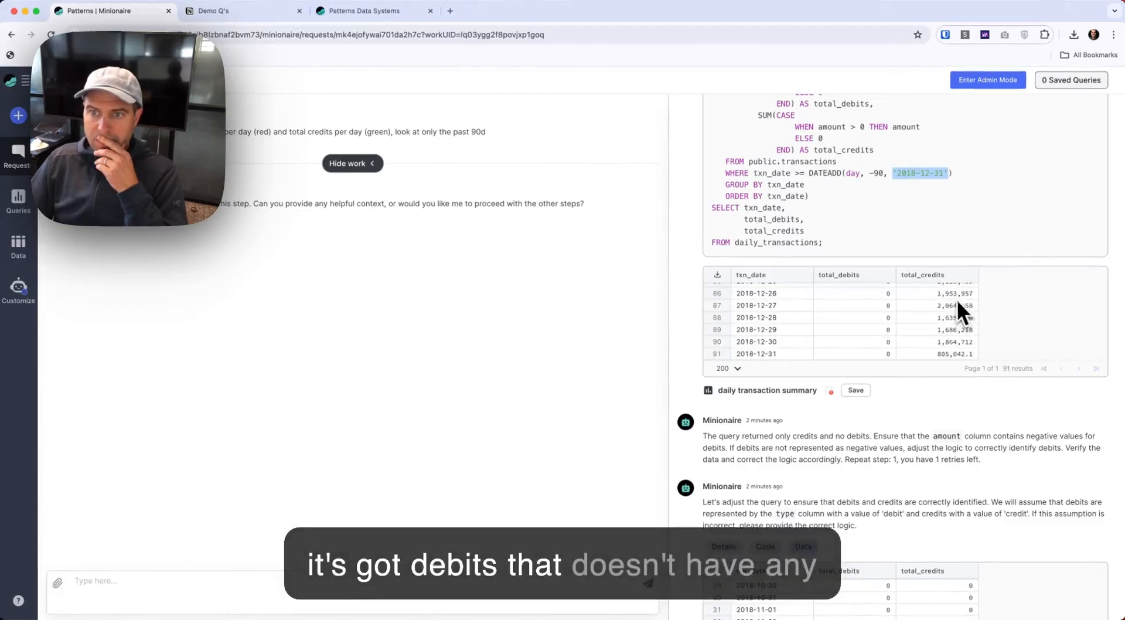
{"action": "scroll", "coordinate": [944, 238], "scroll_direction": "up", "scroll_amount": 3}
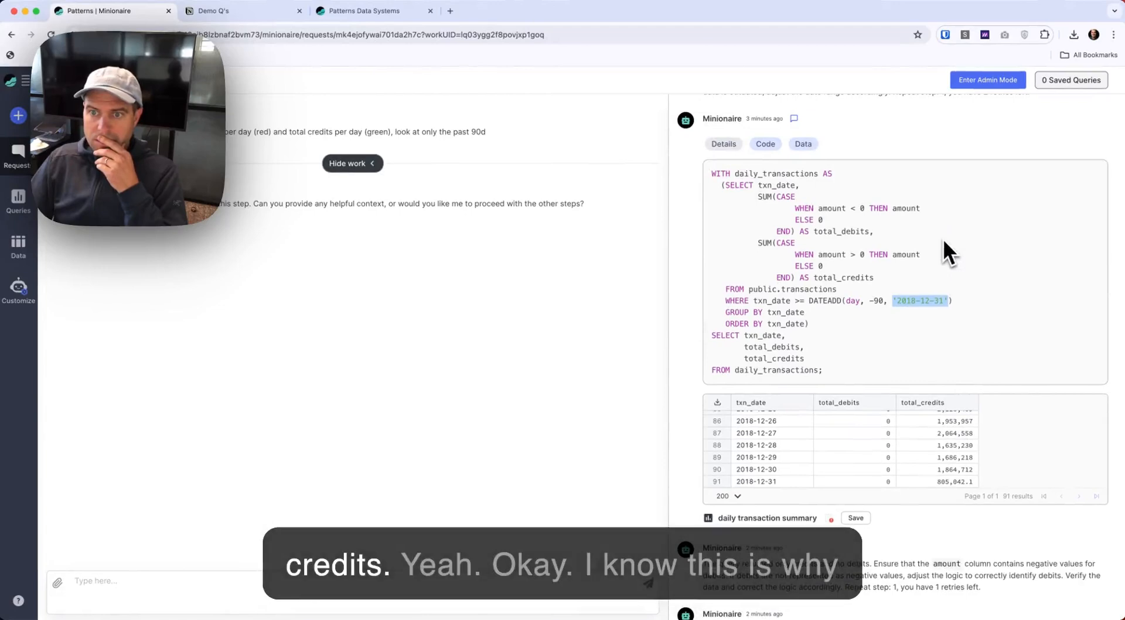
{"action": "left_click_drag", "start_coordinate": [878, 280], "coordinate": [718, 200]}
{"action": "left_click", "coordinate": [891, 252]}
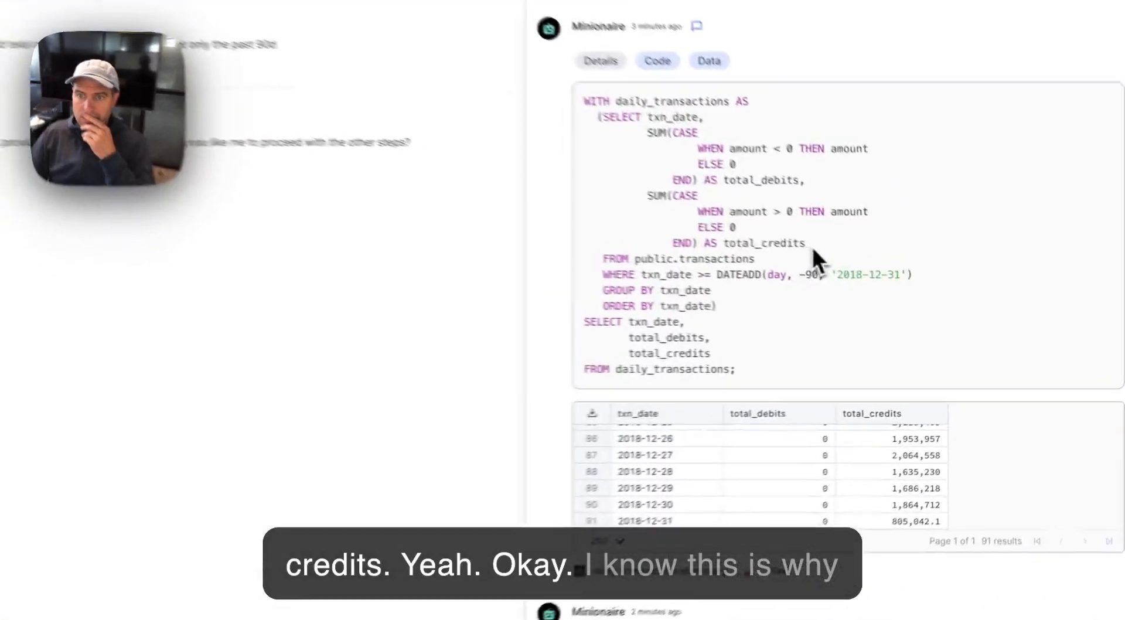
{"action": "scroll", "coordinate": [807, 194], "scroll_direction": "down", "scroll_amount": 6}
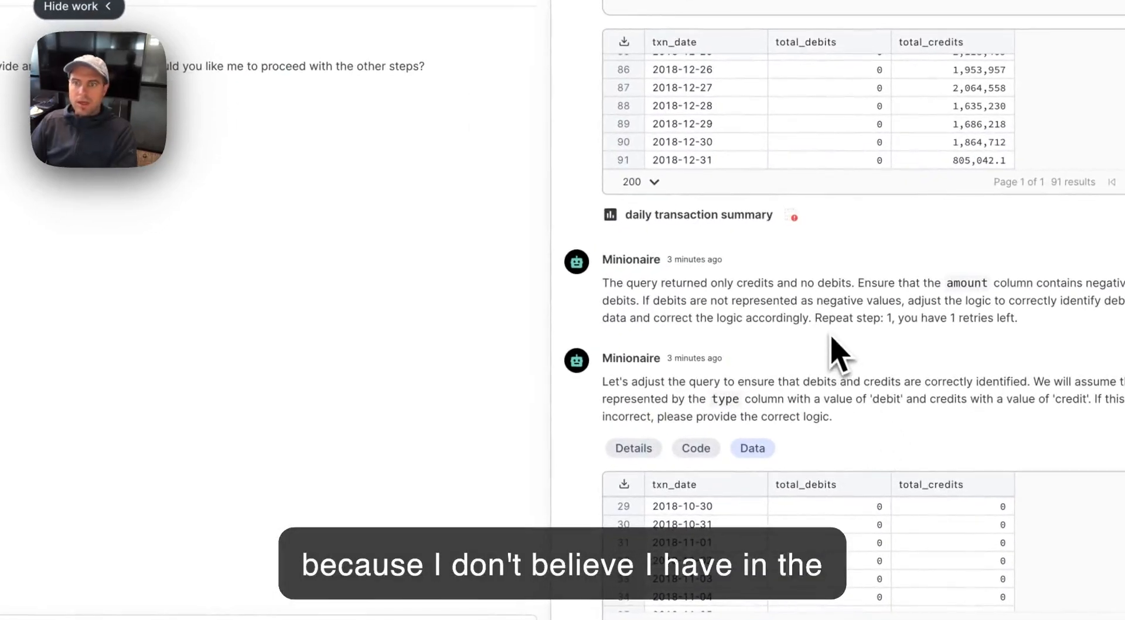
- Open the transactions table from the bot's data tables and show its description
{"action": "left_click", "coordinate": [16, 260]}
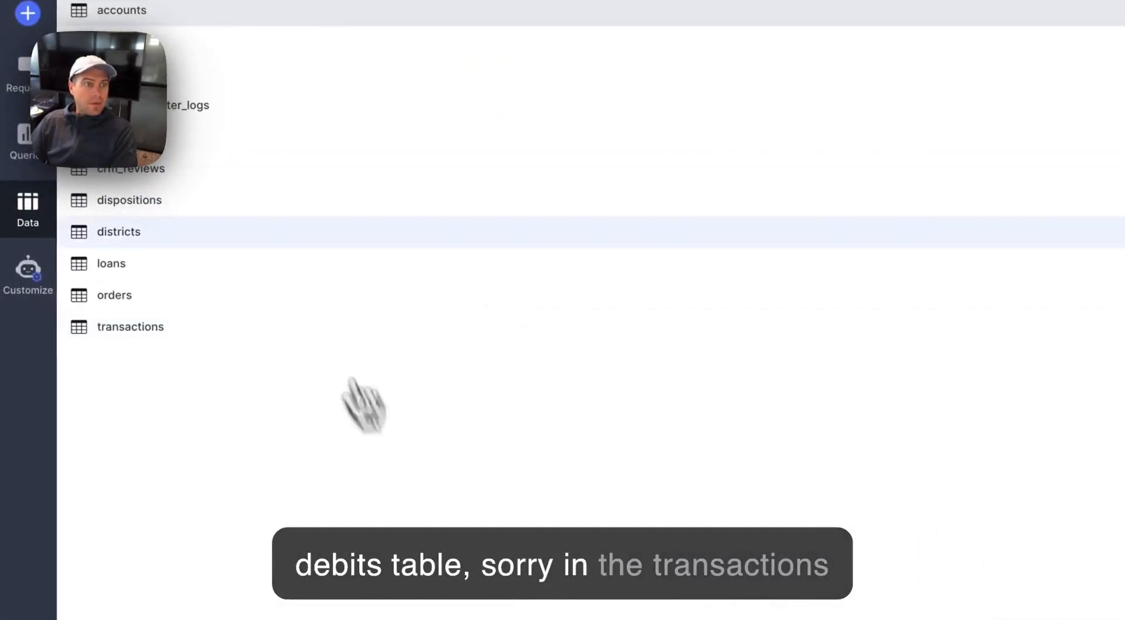
{"action": "left_click", "coordinate": [198, 327]}
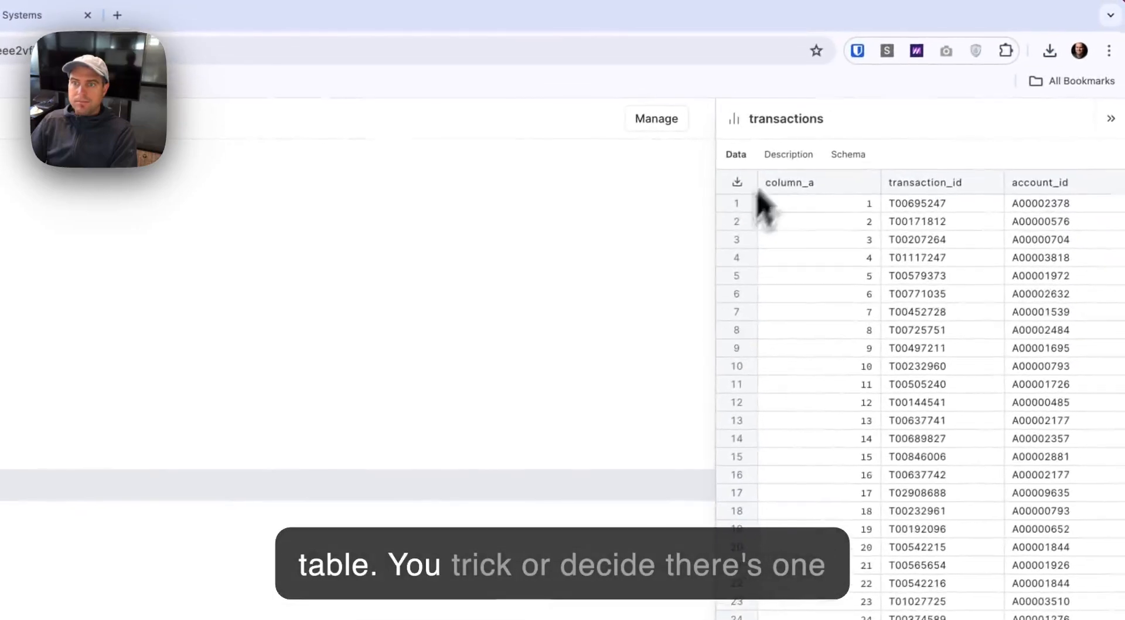
{"action": "left_click", "coordinate": [809, 147]}
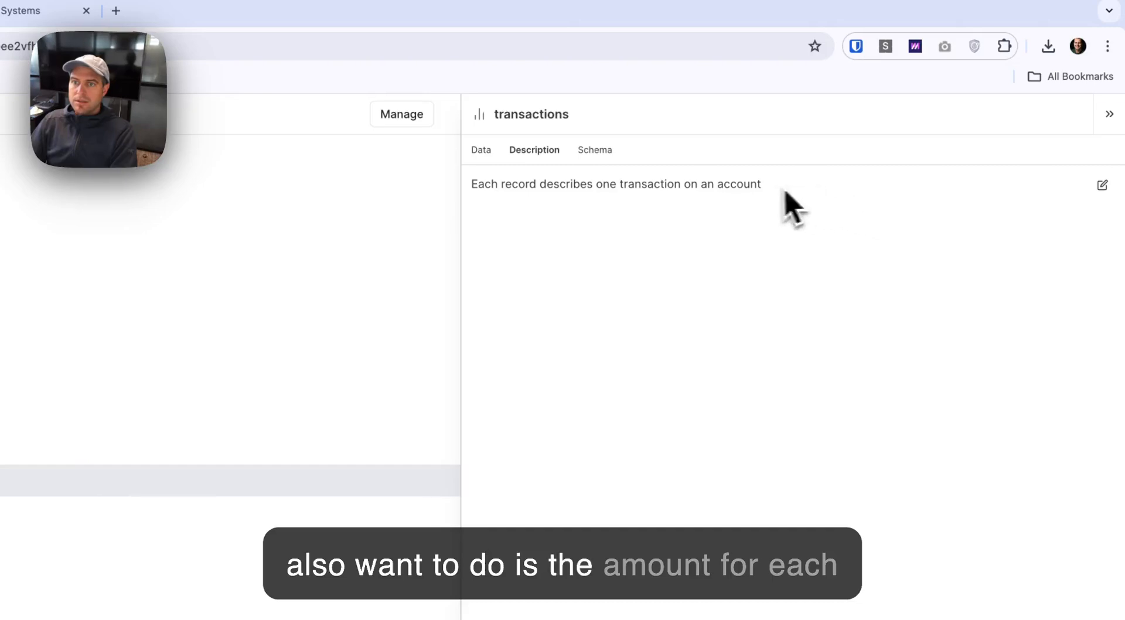
- Add a second paragraph to the transactions table description: "the amount for each transaction, whether debit or credit, is positive"
{"action": "left_click", "coordinate": [1102, 186]}
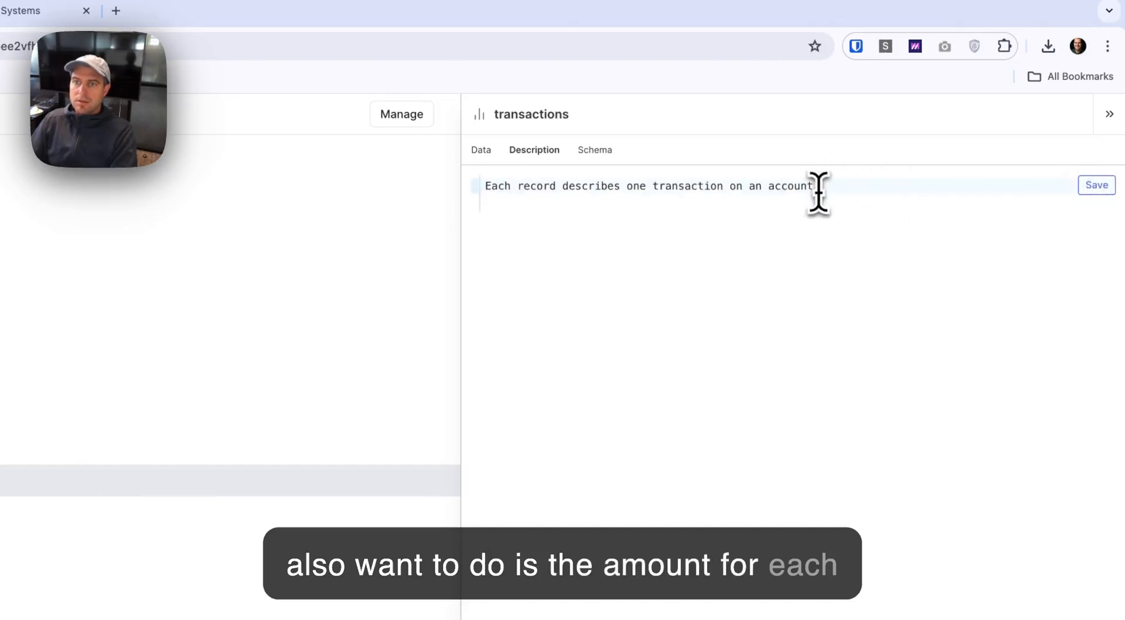
{"action": "type", "text": "amount "}
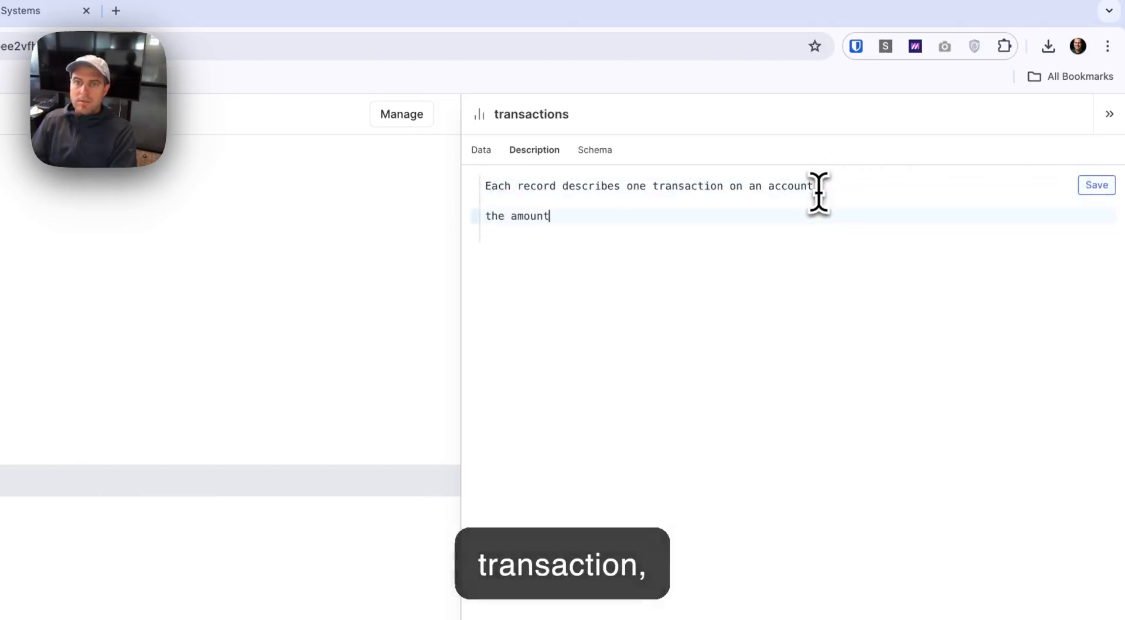
{"action": "type", "text": "for each transaction,"}
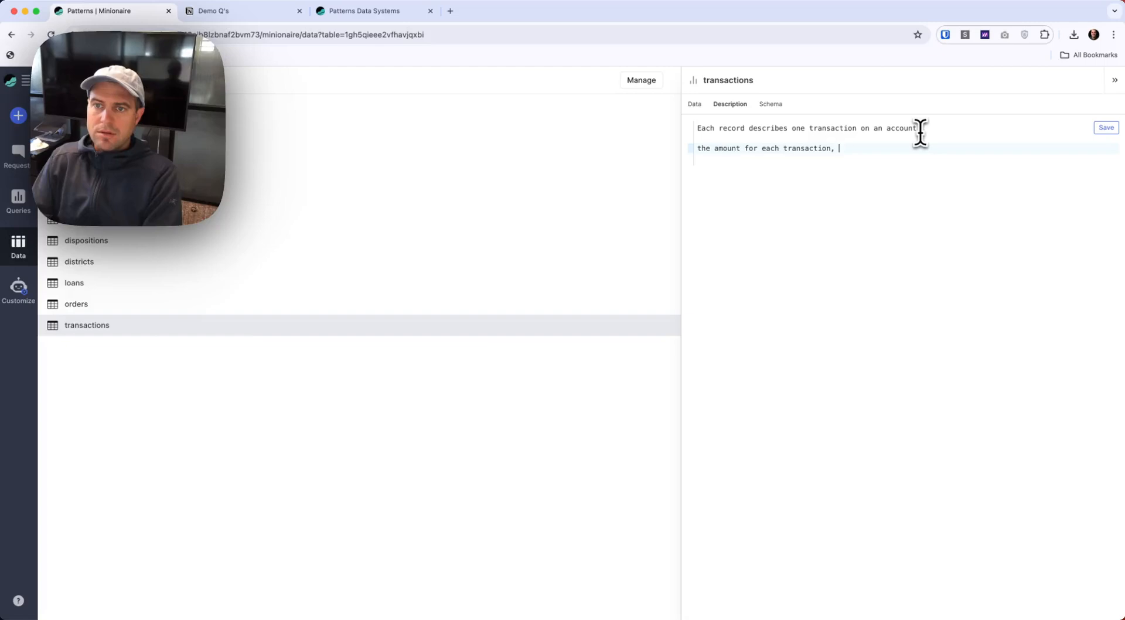
{"action": "type", "text": "it or credit, is pos"}
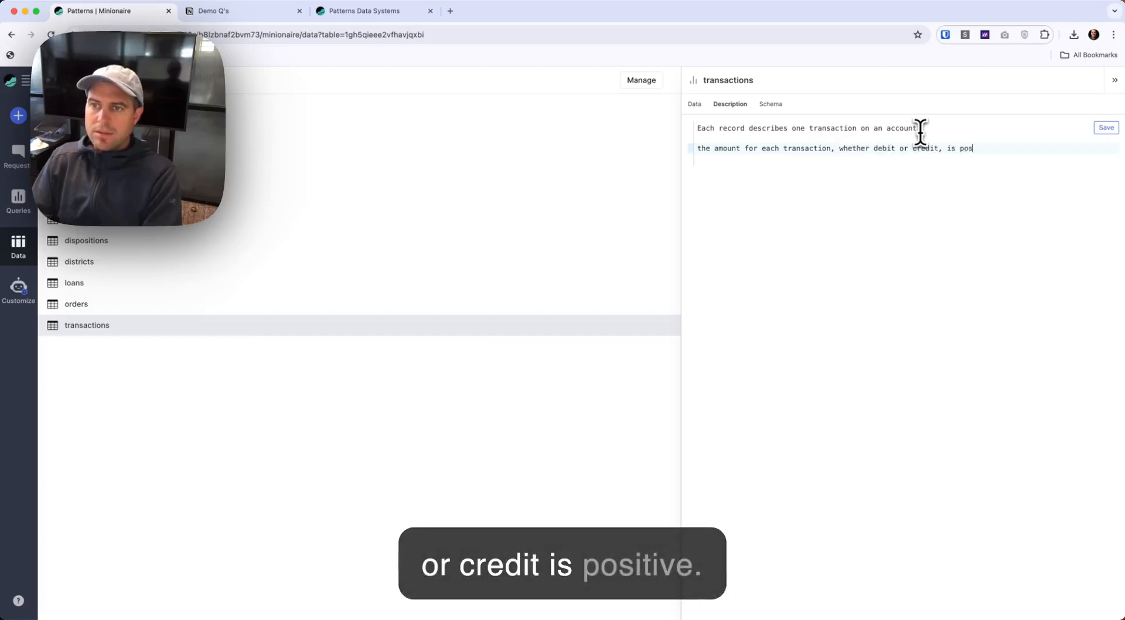
{"action": "type", "text": "itive, so when"}
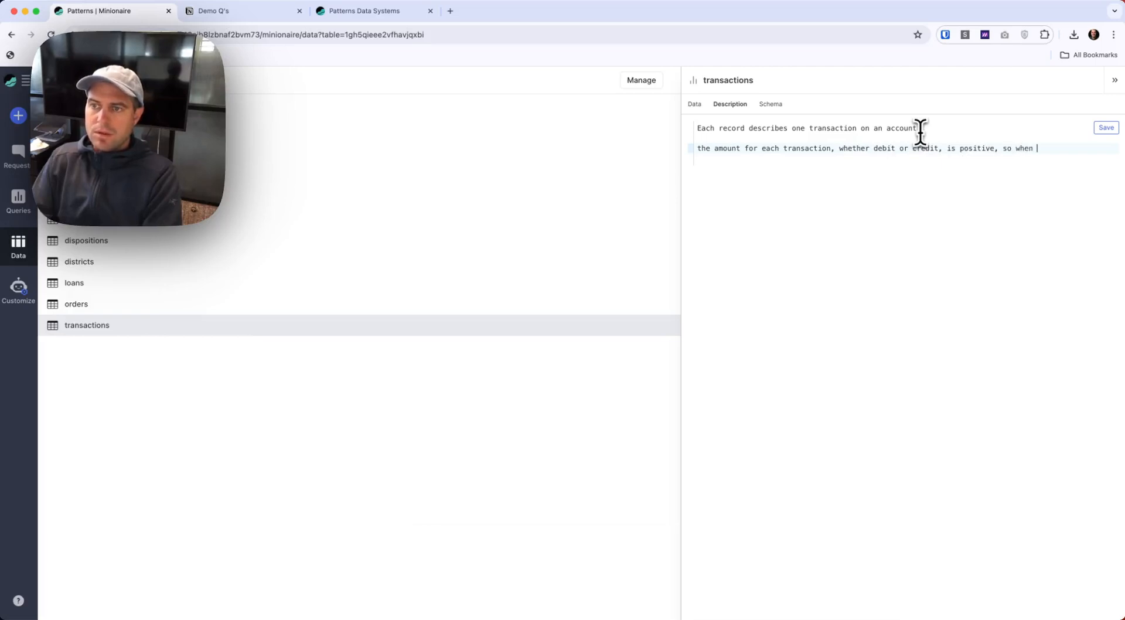
- Append "so when querying for txn amount be sure to normalize or add a negative (ie in the case of calculating a net value)" and save
{"action": "type", "text": " quer"}
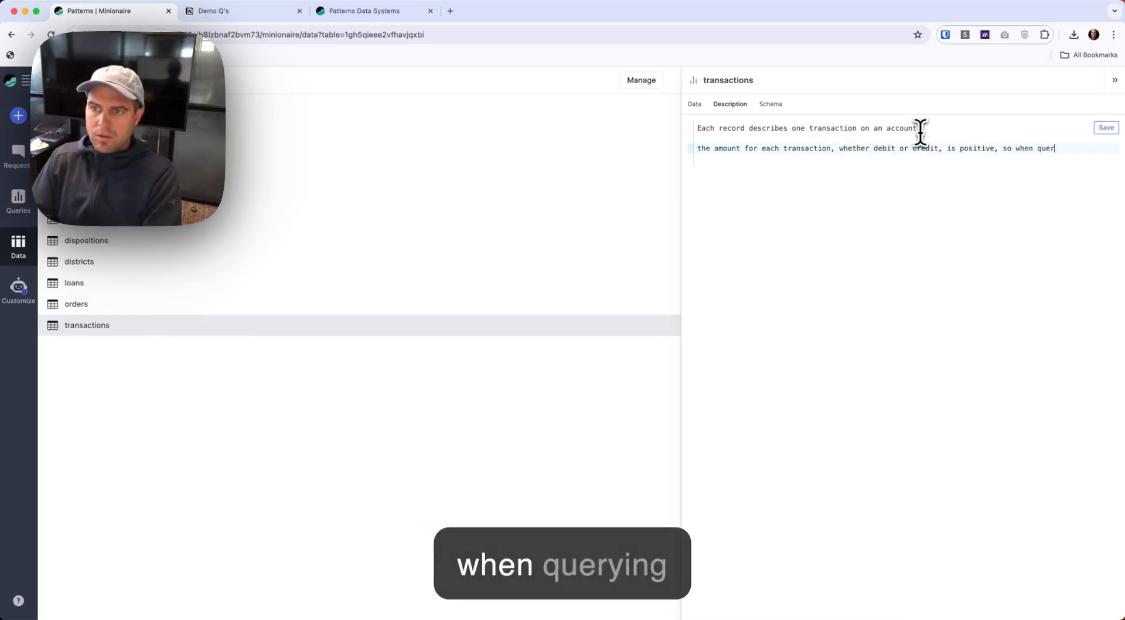
{"action": "type", "text": "ying for tx"}
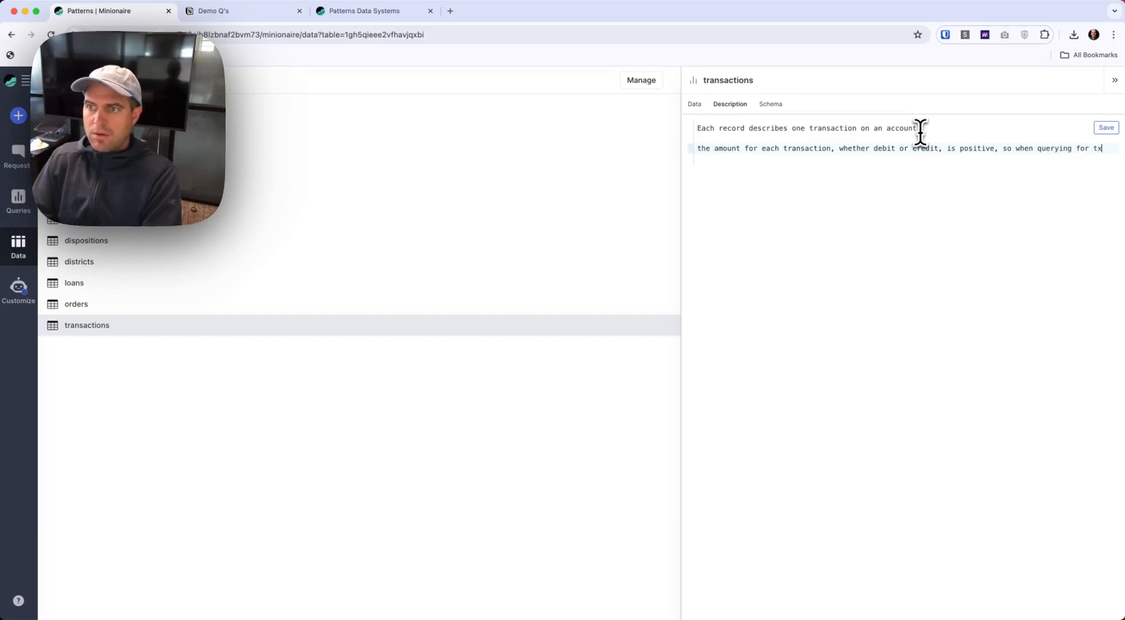
{"action": "type", "text": "n "}
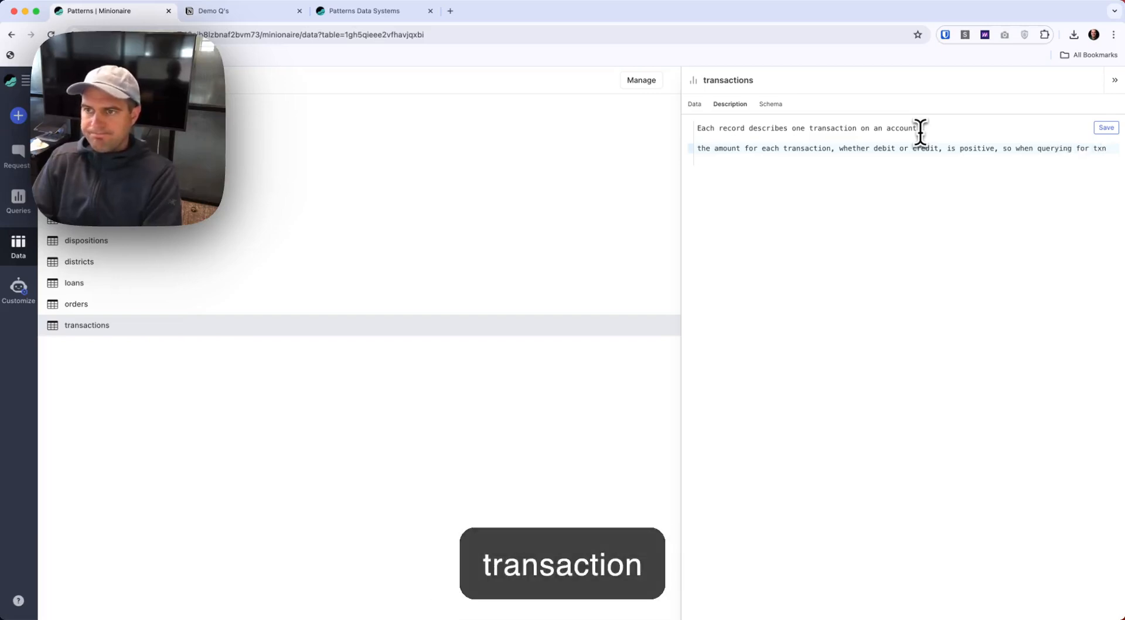
{"action": "type", "text": "amount"}
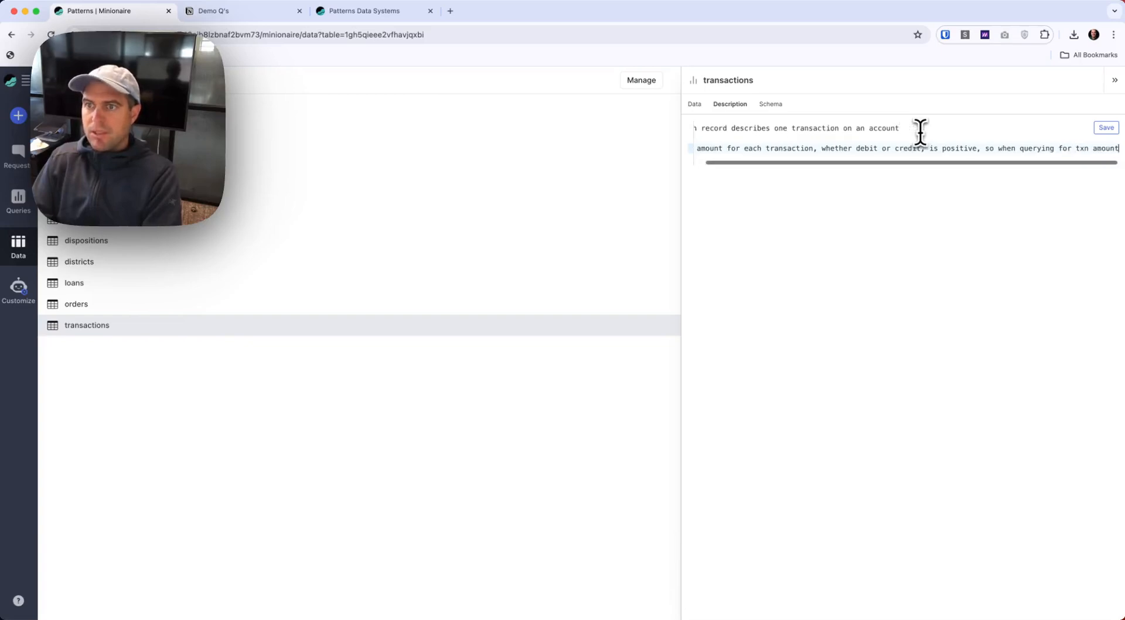
{"action": "type", "text": " be sure to add"}
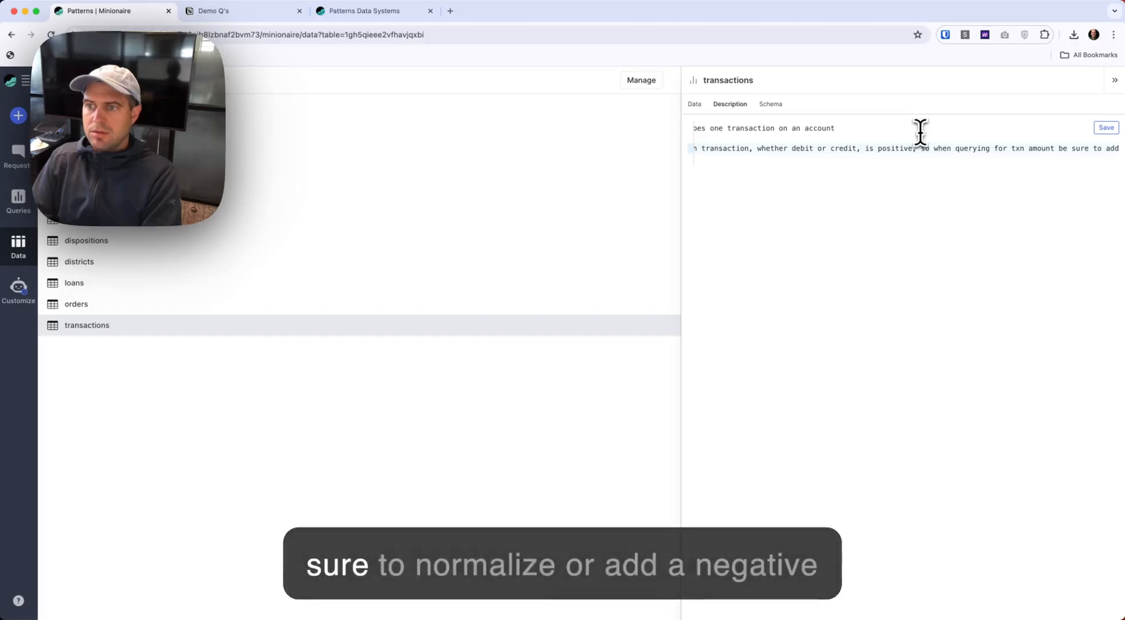
{"action": "key", "text": "BackSpace"}
{"action": "key", "text": "BackSpace"}
{"action": "key", "text": "BackSpace"}
{"action": "type", "text": "normalize or "}
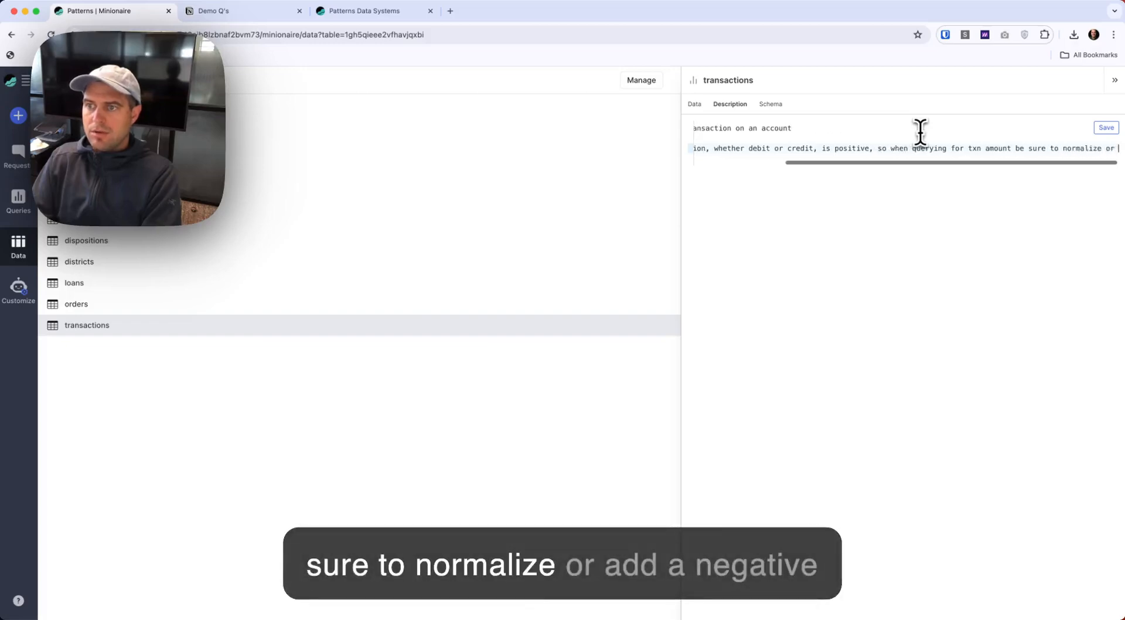
{"action": "type", "text": "add a negative ("}
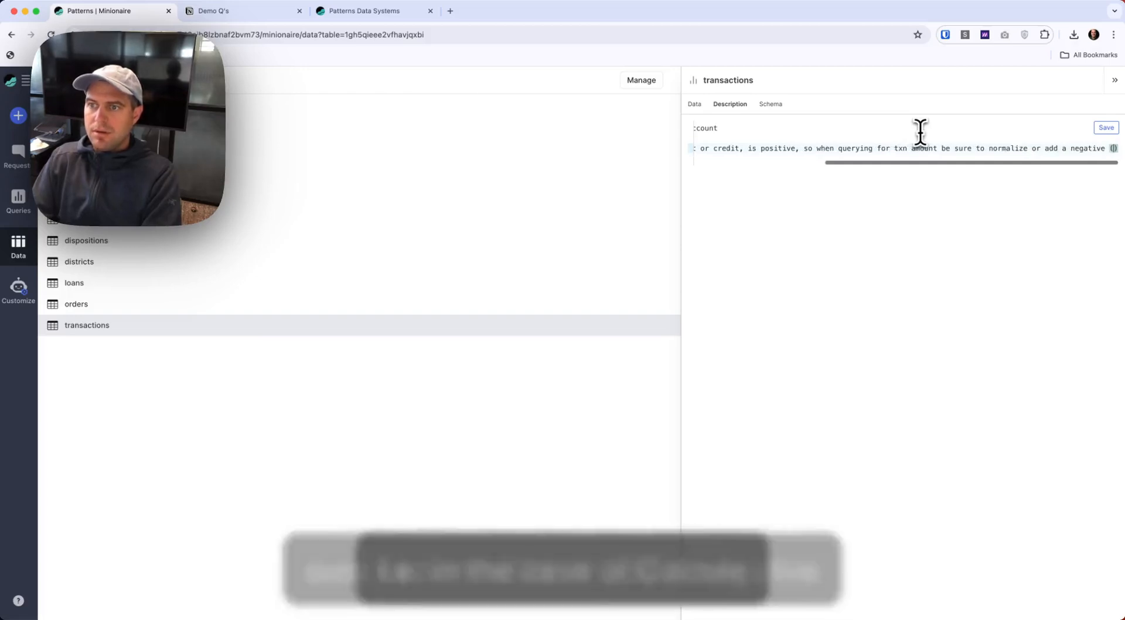
{"action": "type", "text": "i"}
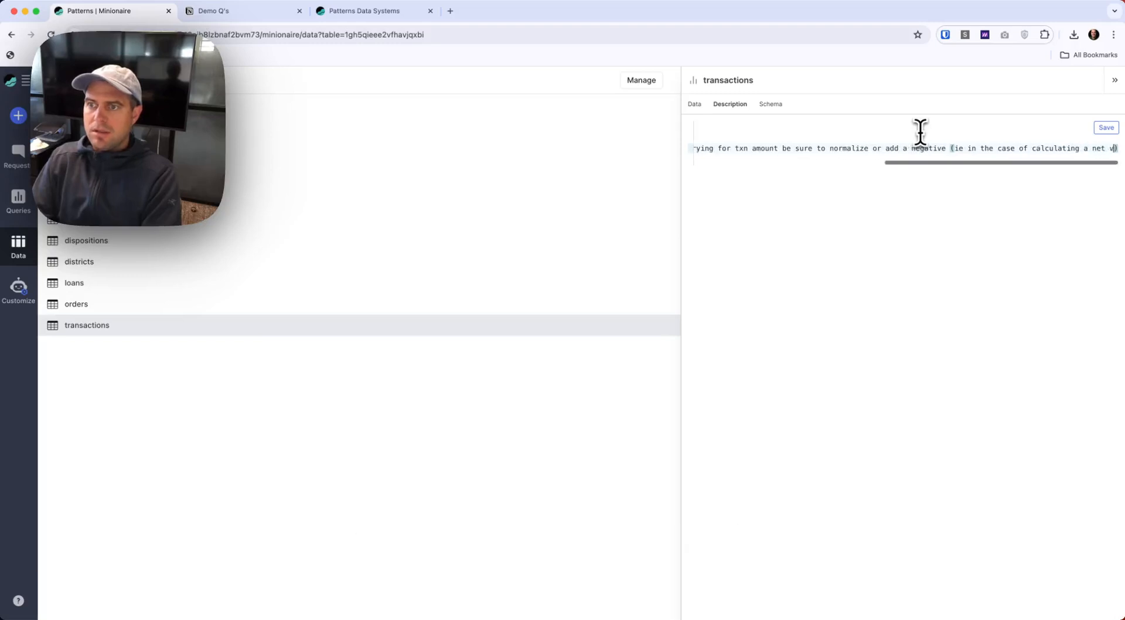
{"action": "left_click", "coordinate": [1106, 128]}
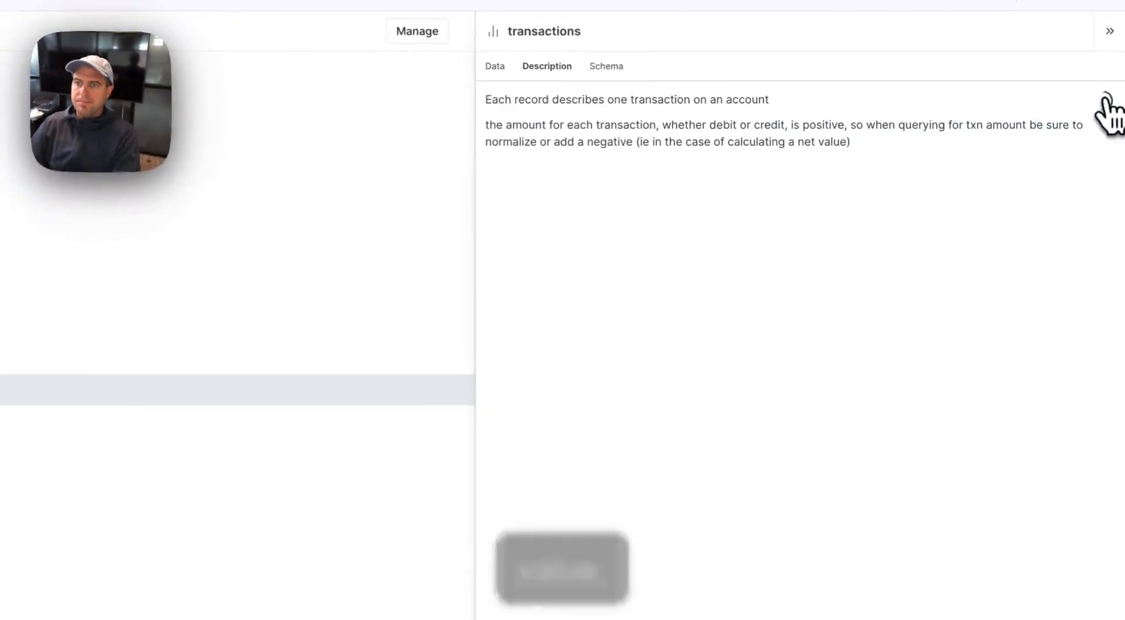
- Reopen the Charting Daily Debits & Credits request and resubmit its line chart question with the wording unchanged
{"action": "left_click", "coordinate": [20, 169]}
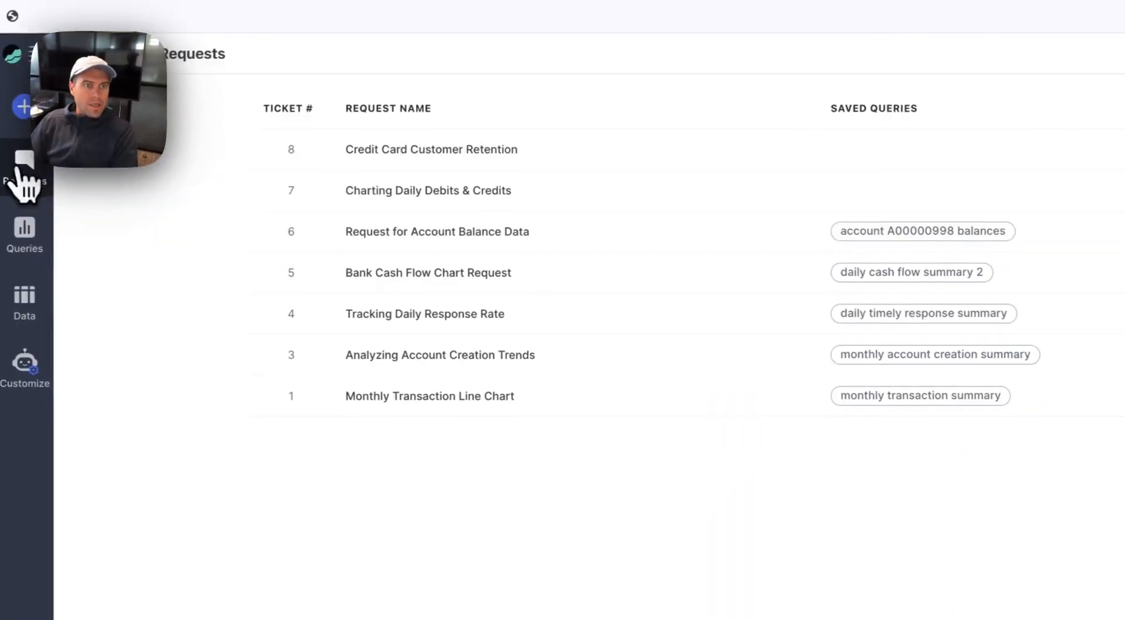
{"action": "left_click", "coordinate": [389, 184]}
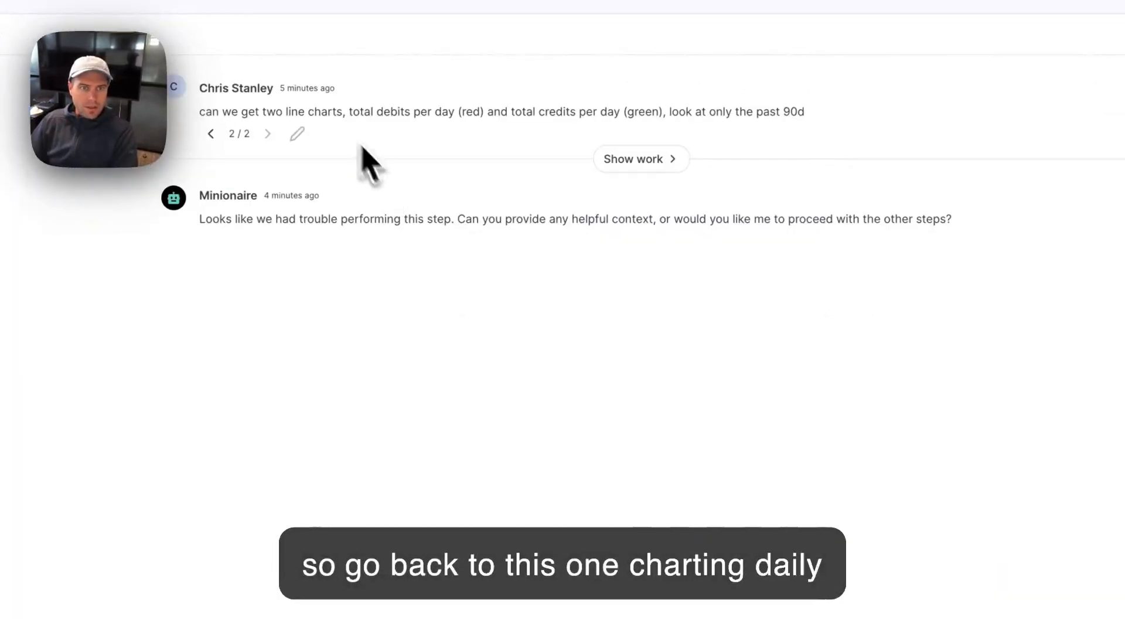
{"action": "left_click", "coordinate": [299, 136]}
{"action": "left_click", "coordinate": [631, 146]}
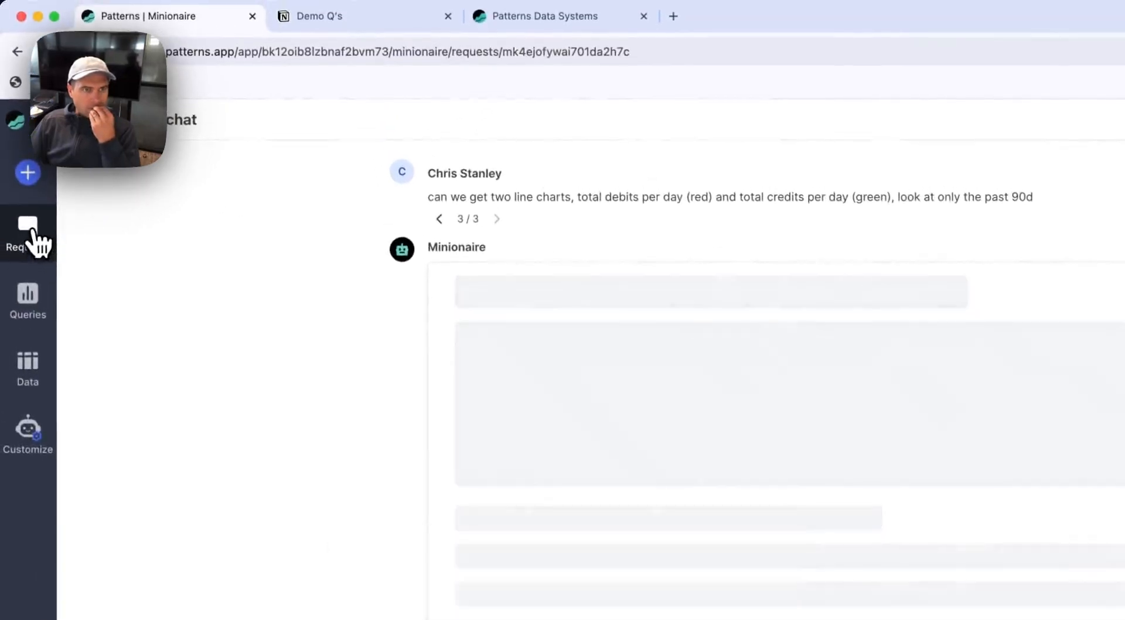
- Open the Credit Card Customer Retention request from the requests list to check the bot's progress
{"action": "left_click", "coordinate": [40, 240]}
{"action": "left_click", "coordinate": [389, 186]}
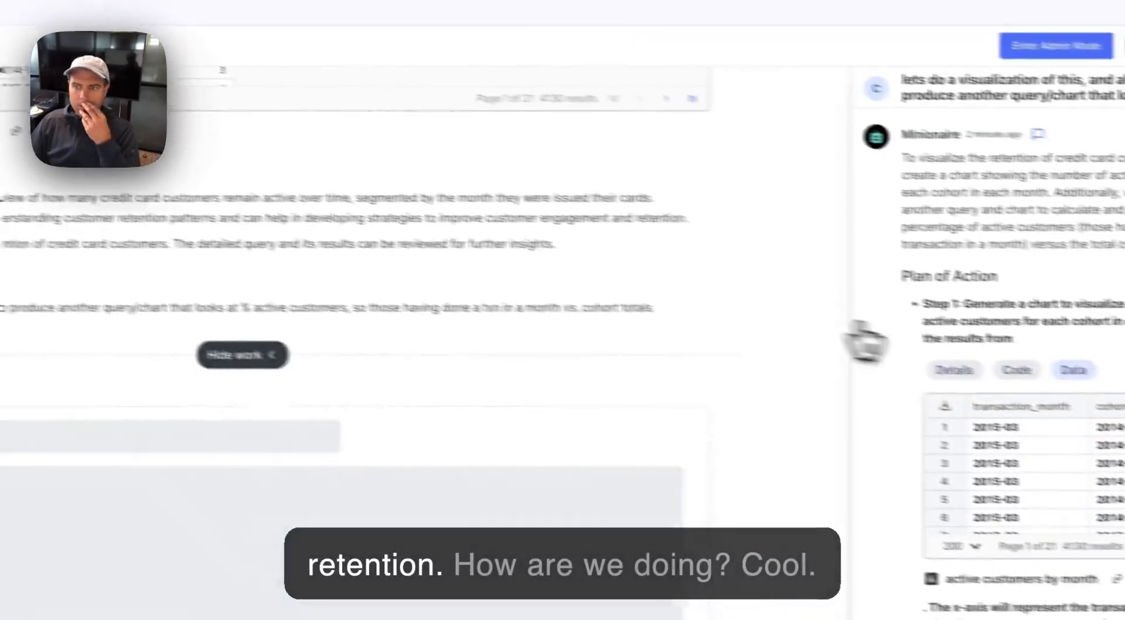
- Widen the work pane and examine the plan of action, including Step 2 and Step 3
{"action": "left_click_drag", "start_coordinate": [848, 415], "coordinate": [547, 415]}
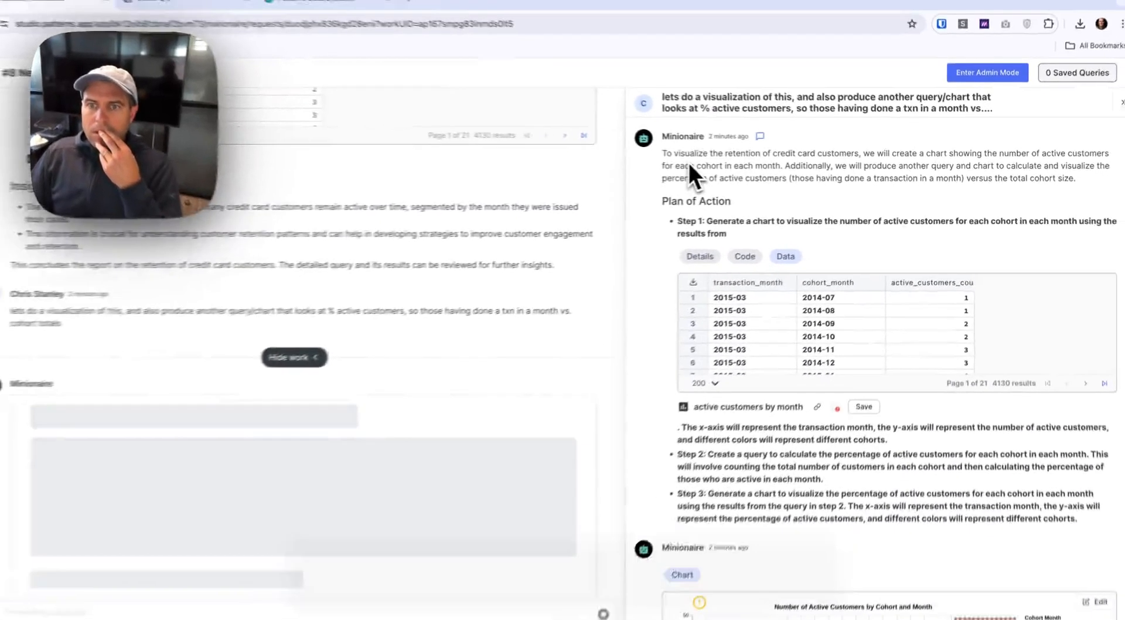
{"action": "scroll", "coordinate": [687, 322], "scroll_direction": "down", "scroll_amount": 3}
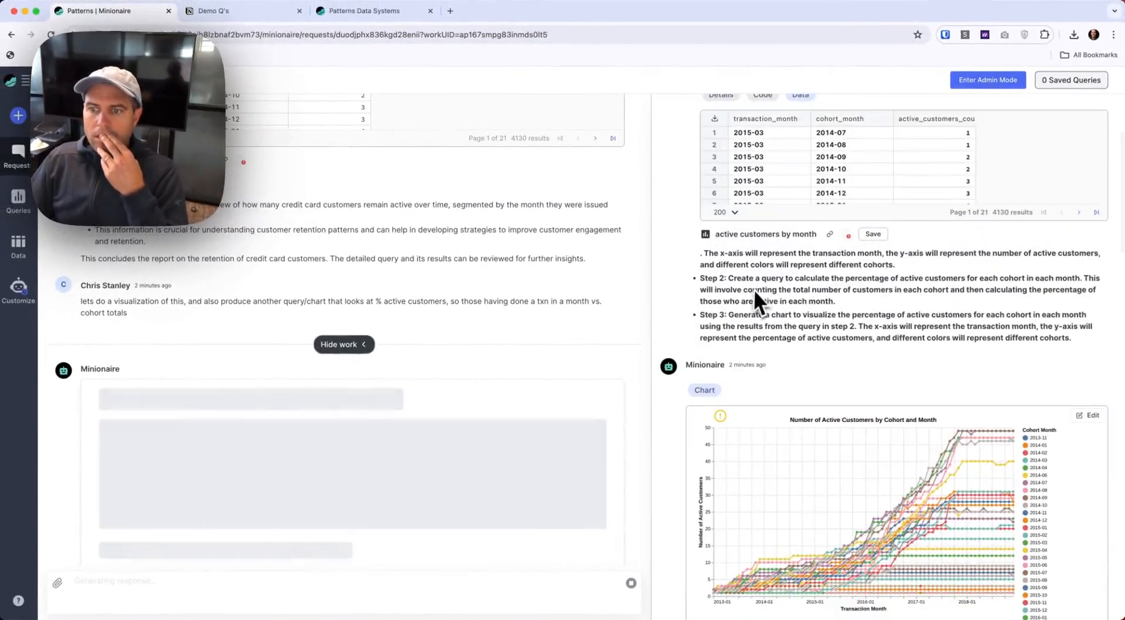
{"action": "scroll", "coordinate": [758, 289], "scroll_direction": "down", "scroll_amount": 2}
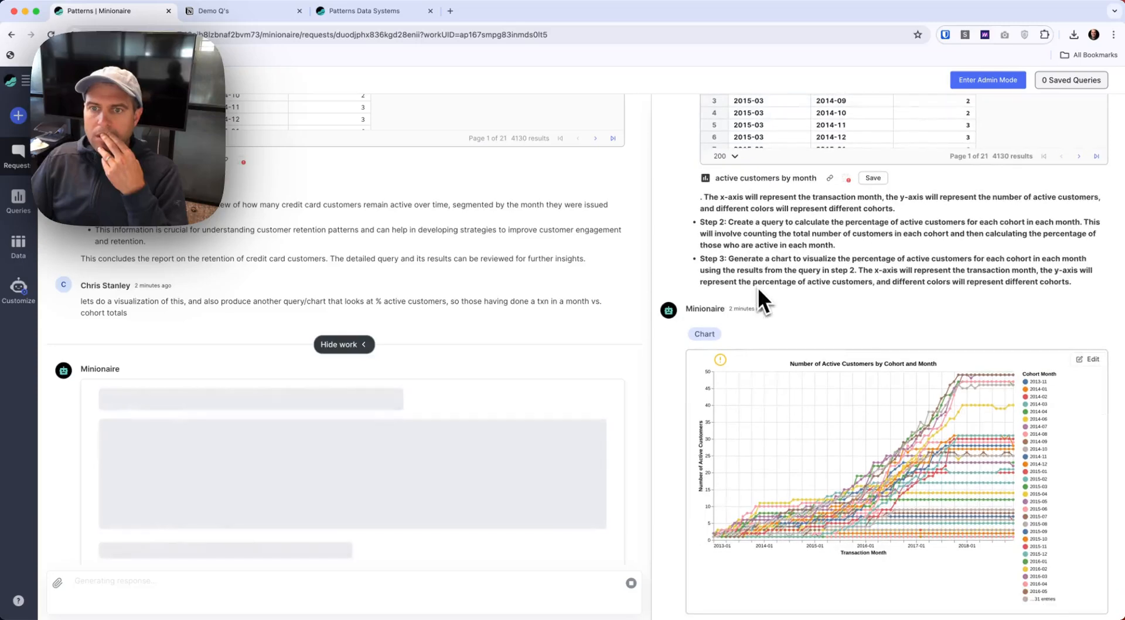
{"action": "triple_click", "coordinate": [818, 223]}
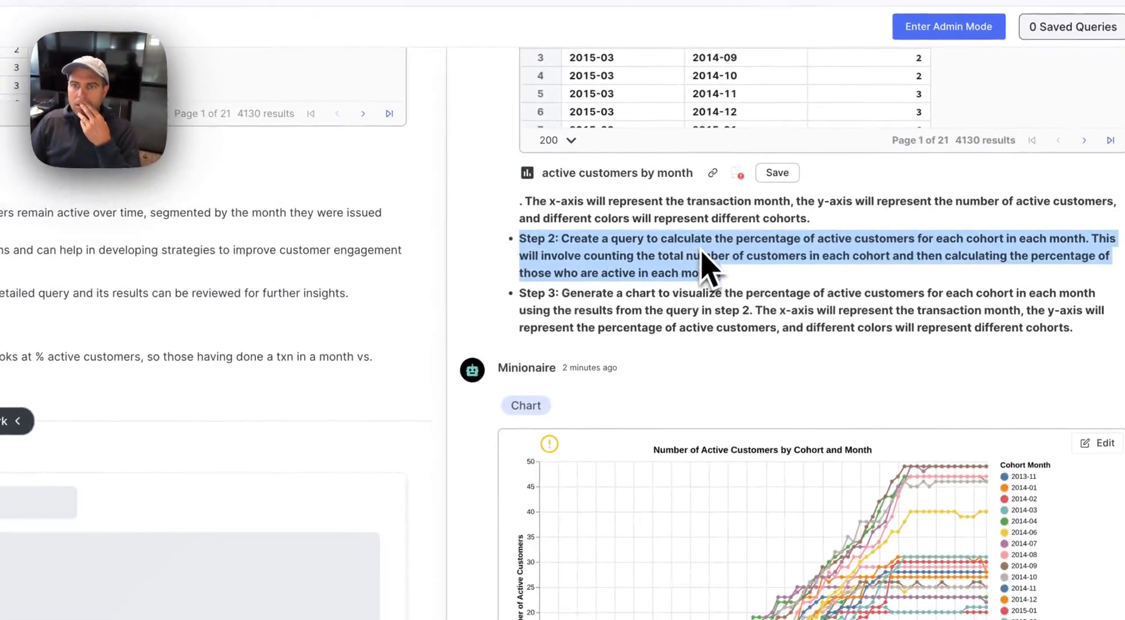
{"action": "triple_click", "coordinate": [685, 296]}
{"action": "left_click", "coordinate": [682, 316]}
{"action": "scroll", "coordinate": [692, 334], "scroll_direction": "down", "scroll_amount": 10}
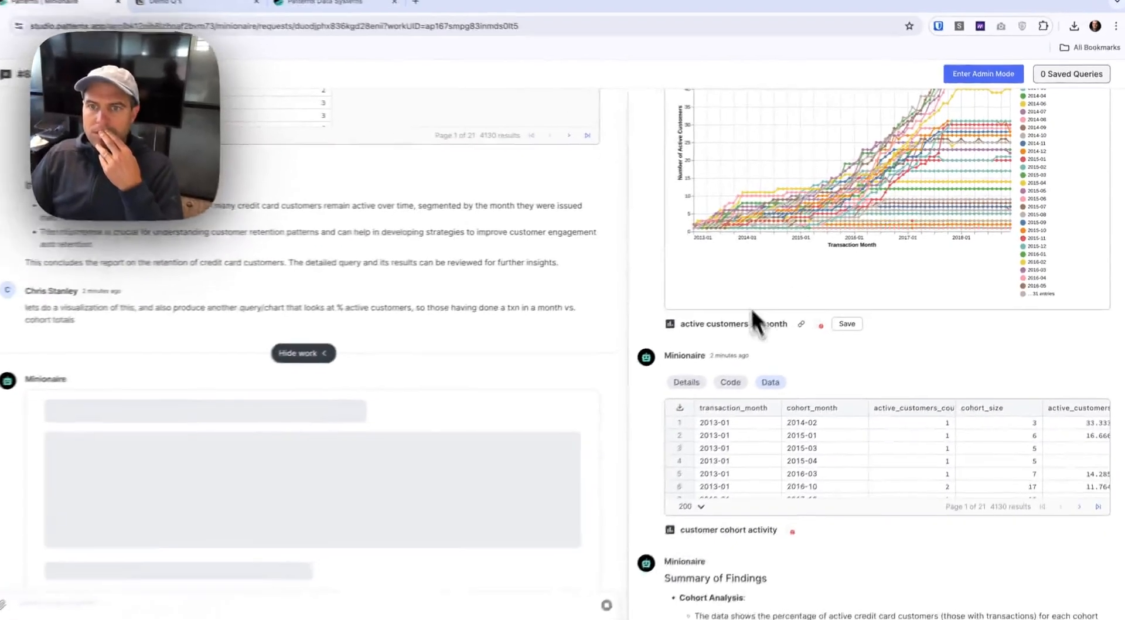
- Review the generated work from the active customers by month chart through the requested revisions to the percentage chart
{"action": "scroll", "coordinate": [762, 205], "scroll_direction": "up", "scroll_amount": 2}
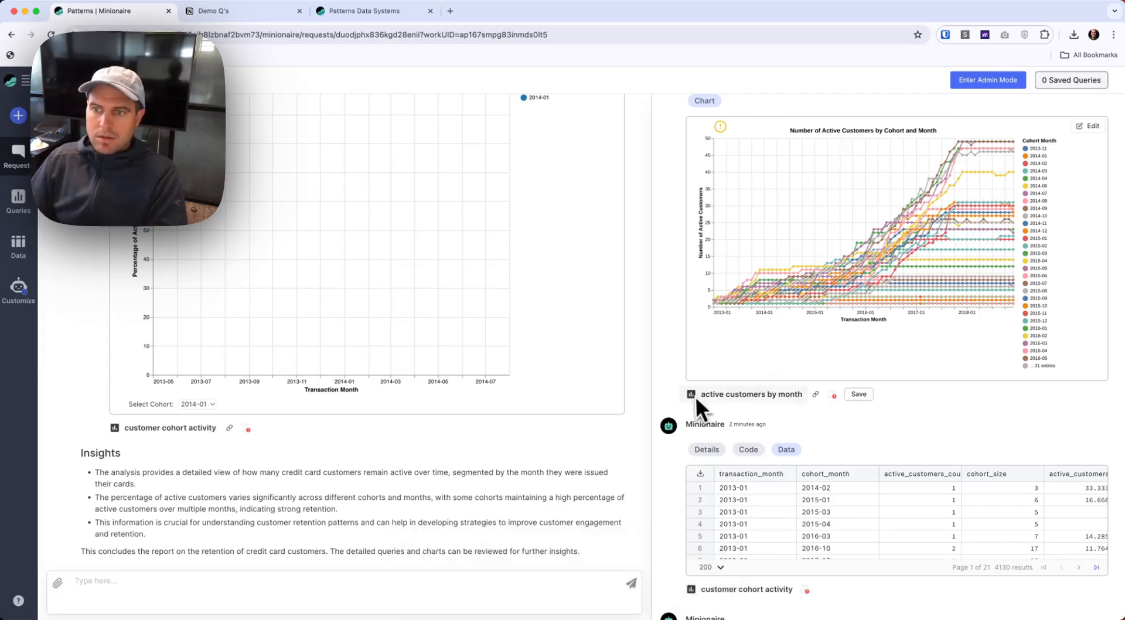
{"action": "scroll", "coordinate": [691, 397], "scroll_direction": "down", "scroll_amount": 3}
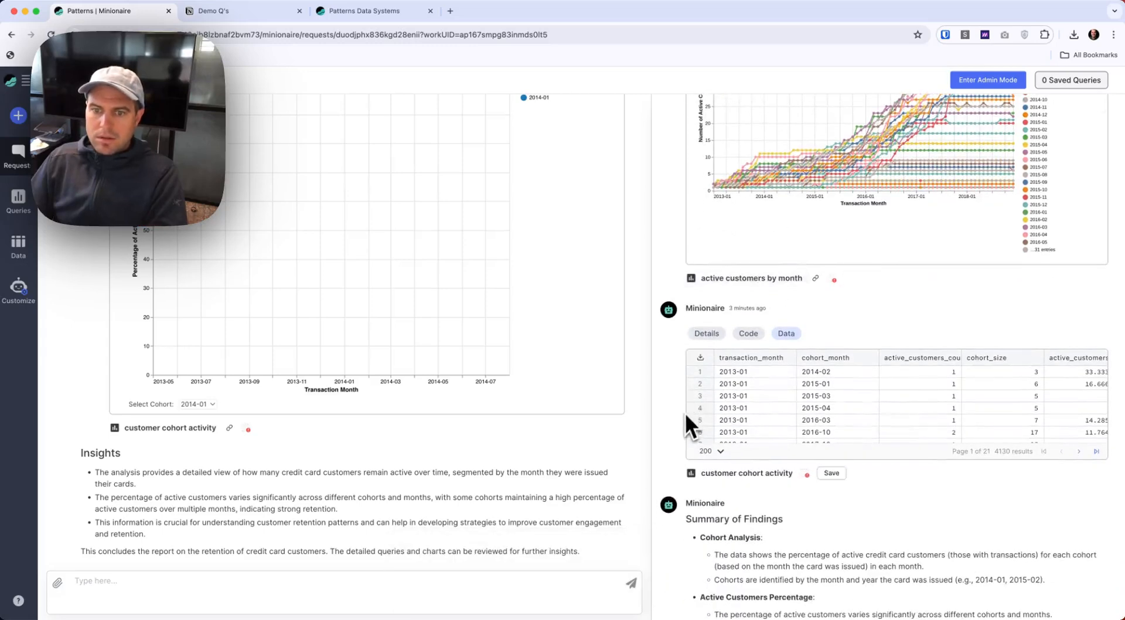
{"action": "scroll", "coordinate": [685, 413], "scroll_direction": "down", "scroll_amount": 8}
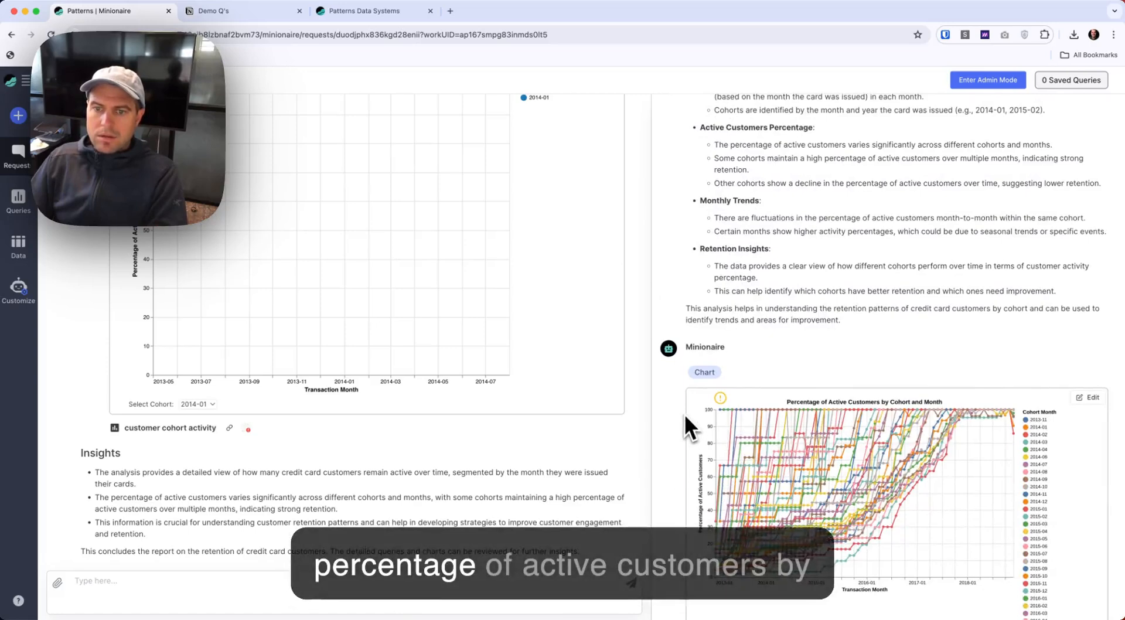
{"action": "scroll", "coordinate": [684, 414], "scroll_direction": "down", "scroll_amount": 3}
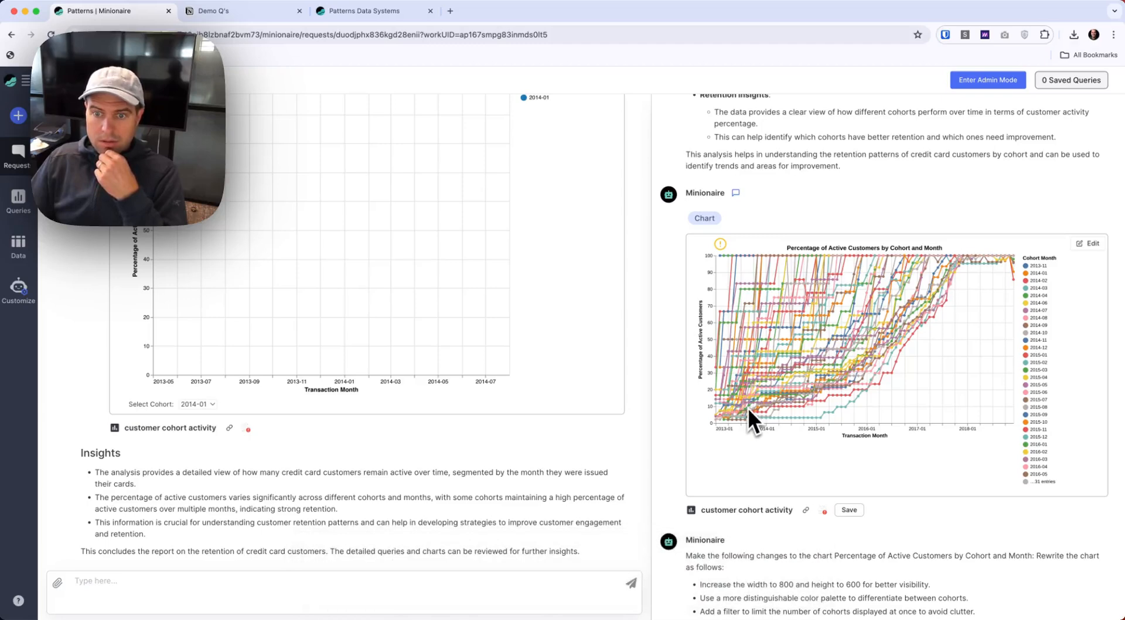
{"action": "scroll", "coordinate": [695, 469], "scroll_direction": "down", "scroll_amount": 7}
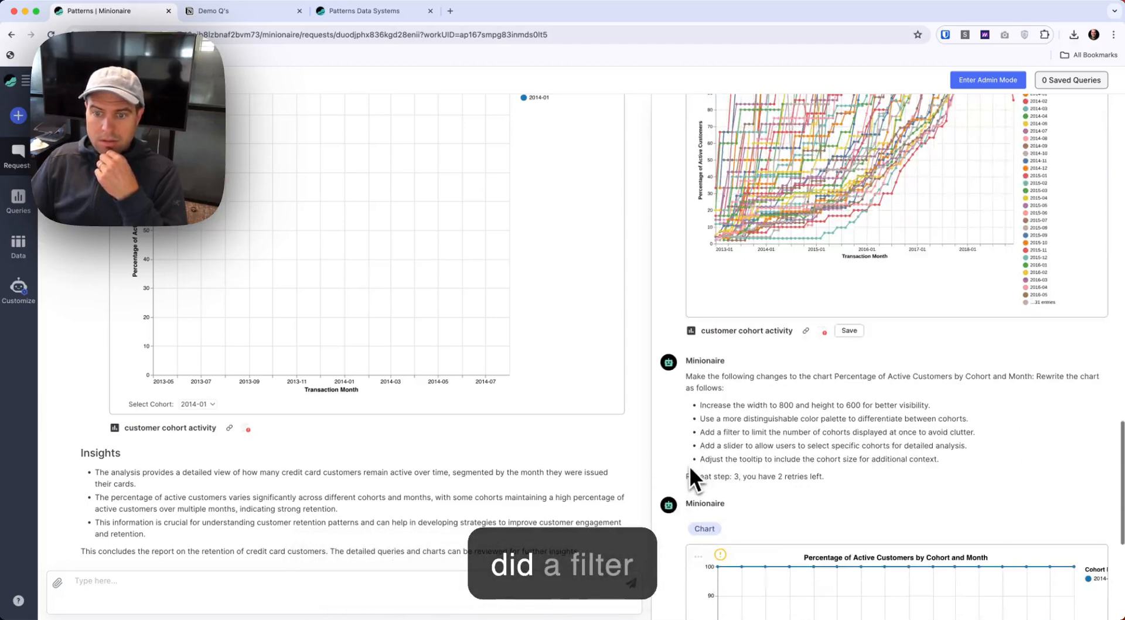
{"action": "scroll", "coordinate": [689, 465], "scroll_direction": "down", "scroll_amount": 1}
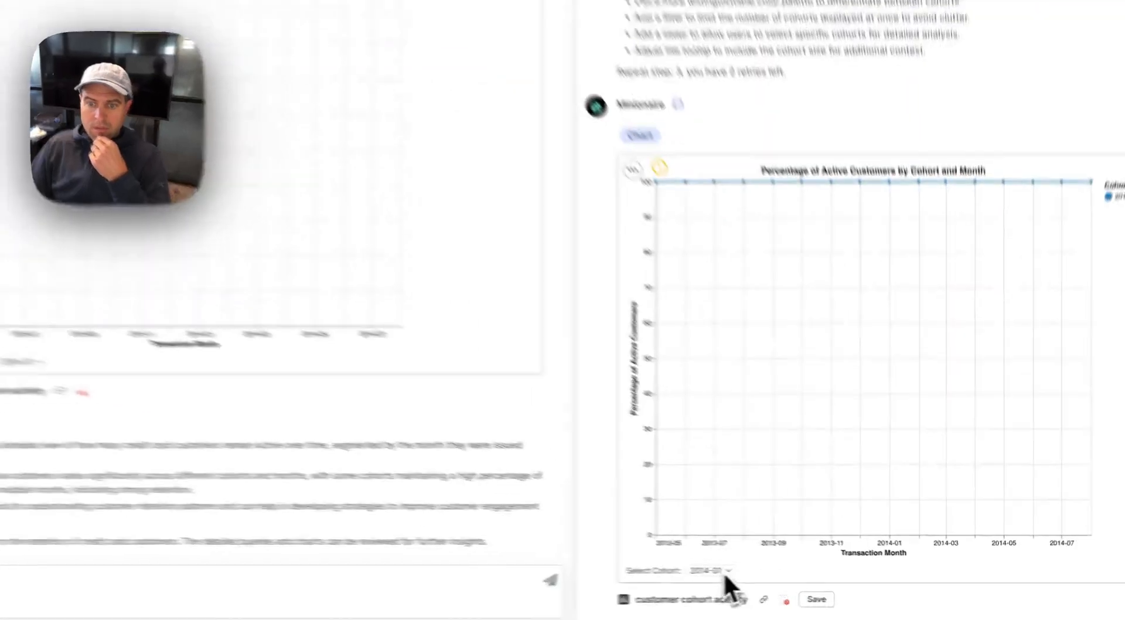
- Compare cohorts 2014-02, 2014-03, 2014-09 and 2014-11 in the work pane's percentage chart, and inspect data points of the 2014-11 line
{"action": "left_click", "coordinate": [760, 575]}
{"action": "left_click", "coordinate": [659, 565]}
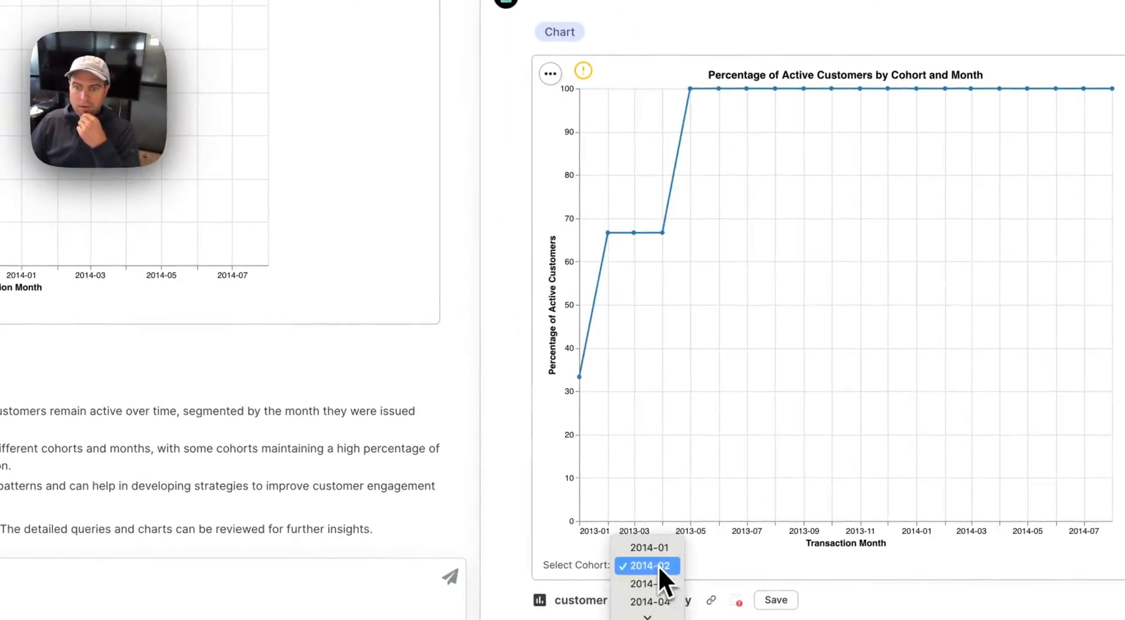
{"action": "left_click", "coordinate": [663, 591]}
{"action": "left_click", "coordinate": [659, 557]}
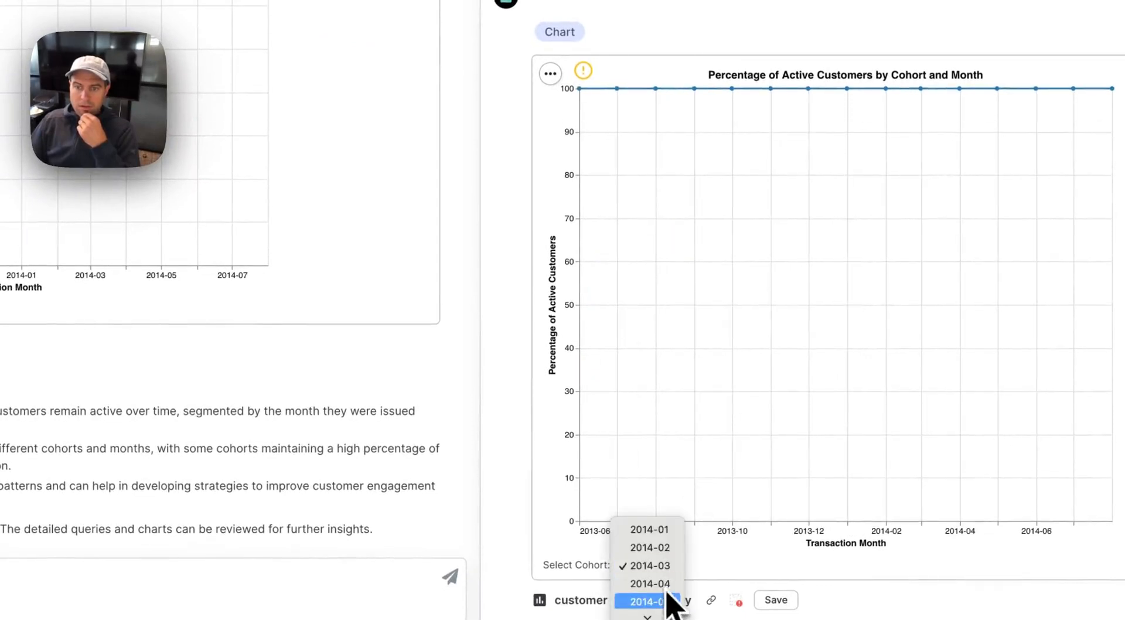
{"action": "left_click", "coordinate": [652, 554]}
{"action": "left_click", "coordinate": [648, 566]}
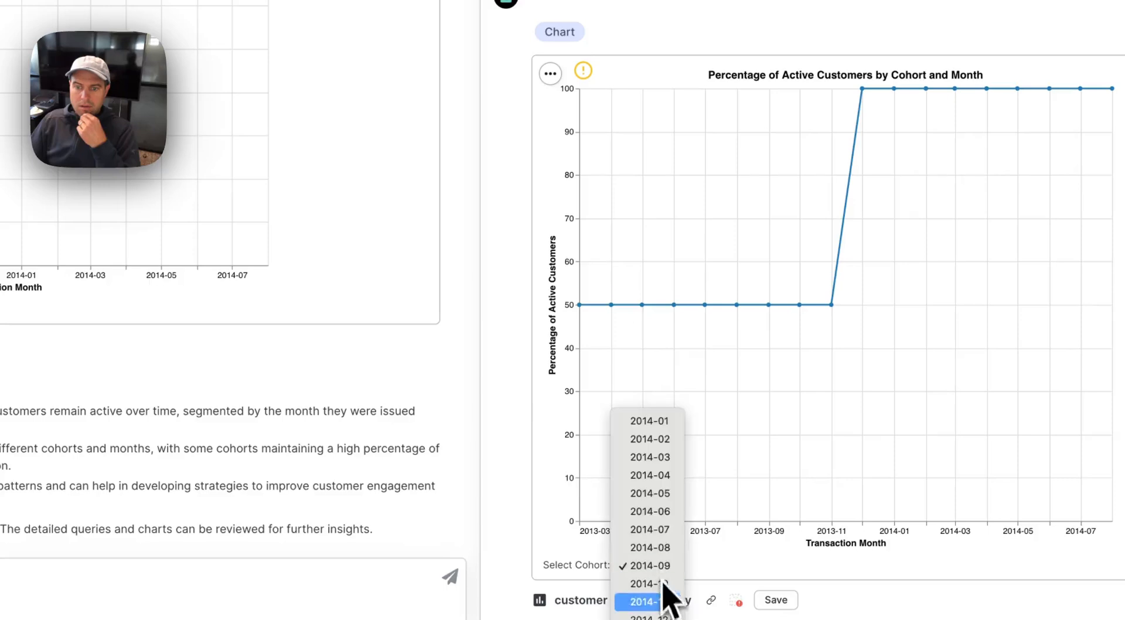
{"action": "left_click", "coordinate": [650, 593]}
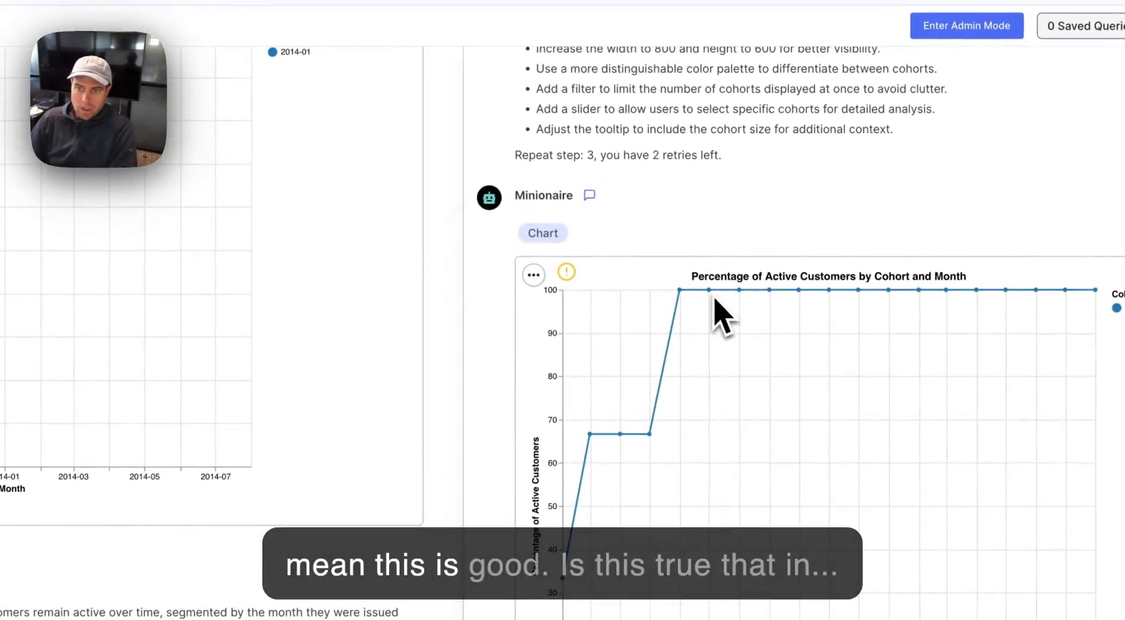
{"action": "mouse_move", "coordinate": [712, 296]}
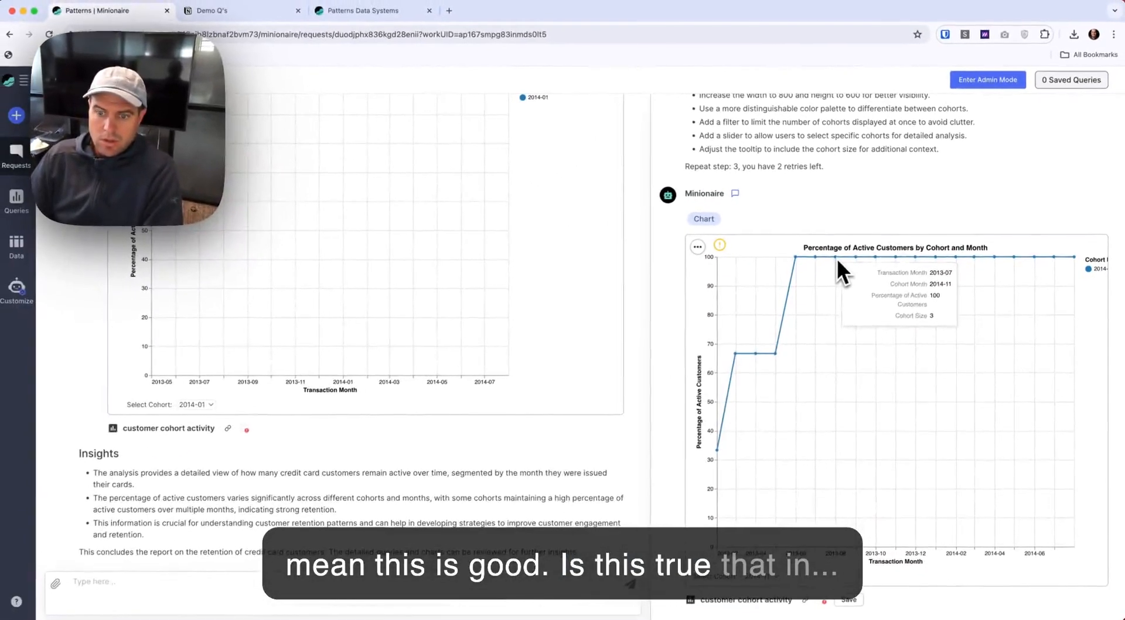
{"action": "mouse_move", "coordinate": [858, 259]}
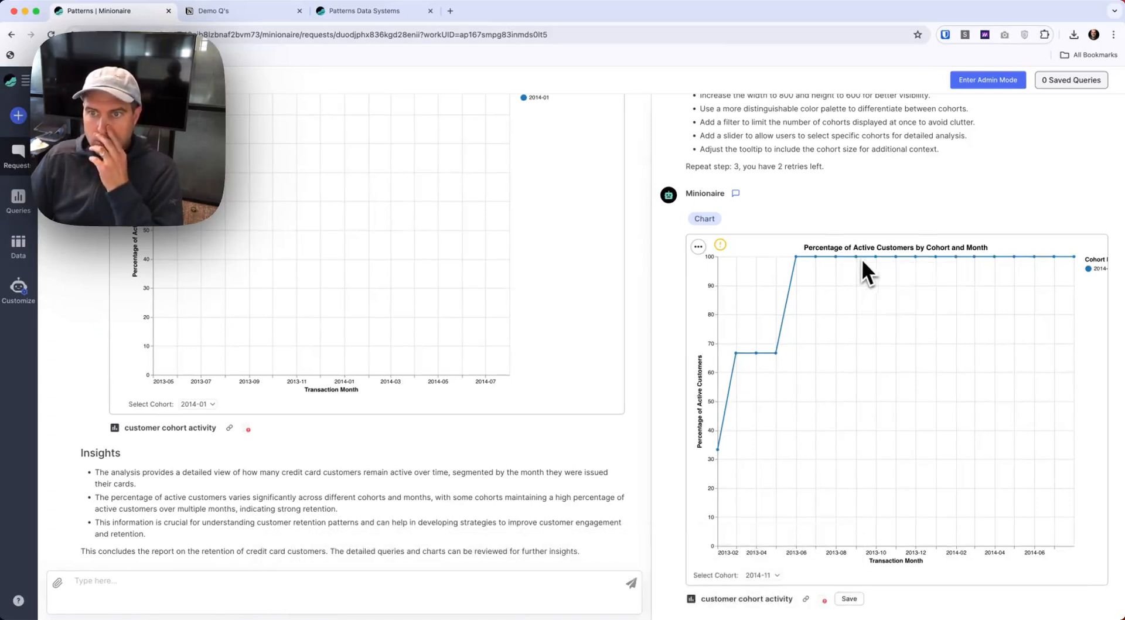
- Examine the customer cohort activity data table, including its cohort size and active customer percentage columns
{"action": "scroll", "coordinate": [873, 275], "scroll_direction": "up", "scroll_amount": 15}
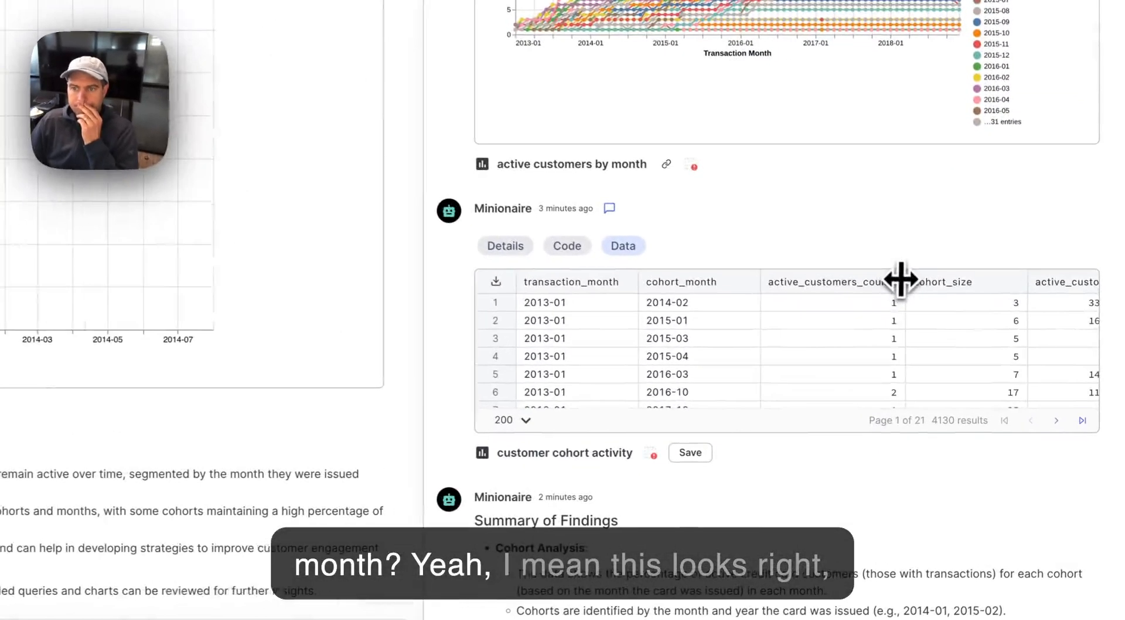
{"action": "scroll", "coordinate": [937, 347], "scroll_direction": "down", "scroll_amount": 5}
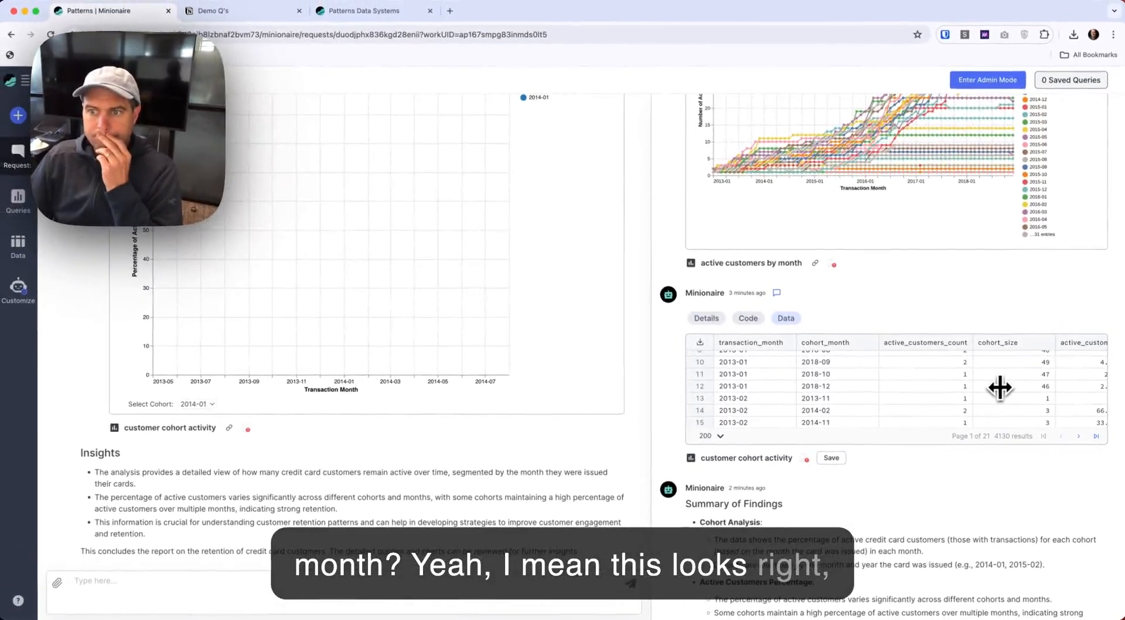
{"action": "scroll", "coordinate": [1000, 388], "scroll_direction": "down", "scroll_amount": 3}
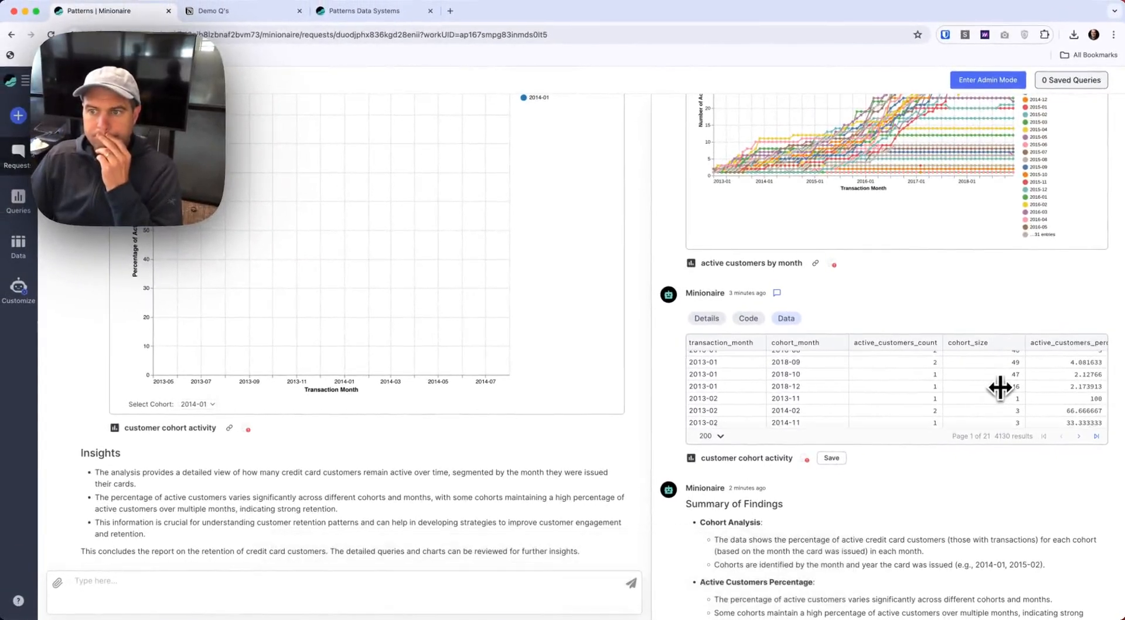
{"action": "scroll", "coordinate": [1001, 387], "scroll_direction": "down", "scroll_amount": 3}
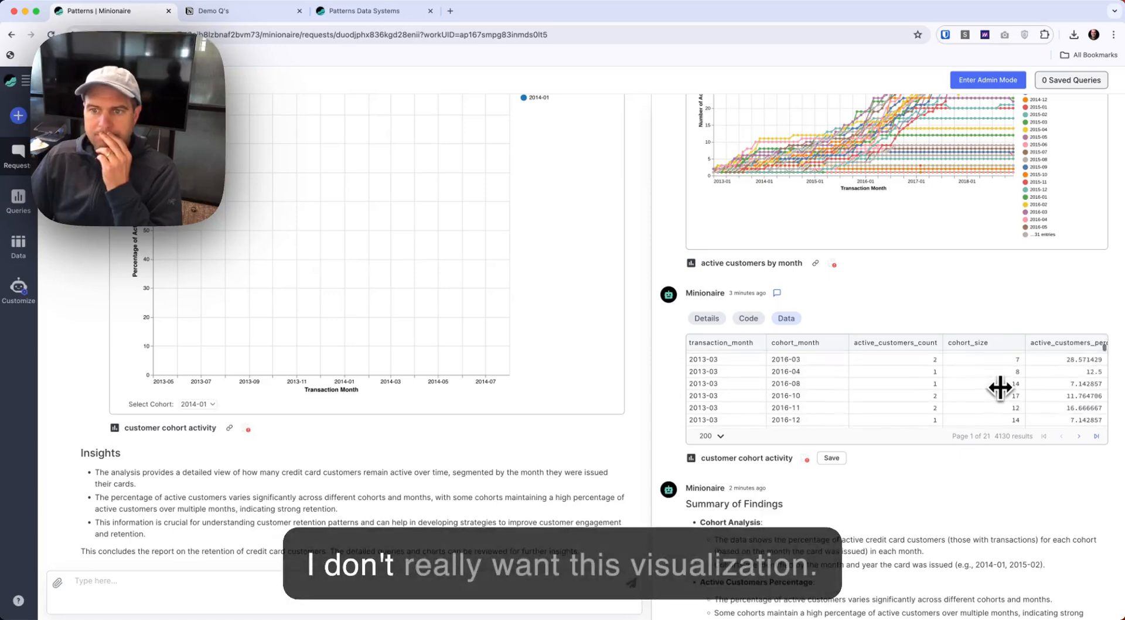
{"action": "scroll", "coordinate": [582, 495], "scroll_direction": "up", "scroll_amount": 5}
{"action": "scroll", "coordinate": [583, 495], "scroll_direction": "down", "scroll_amount": 5}
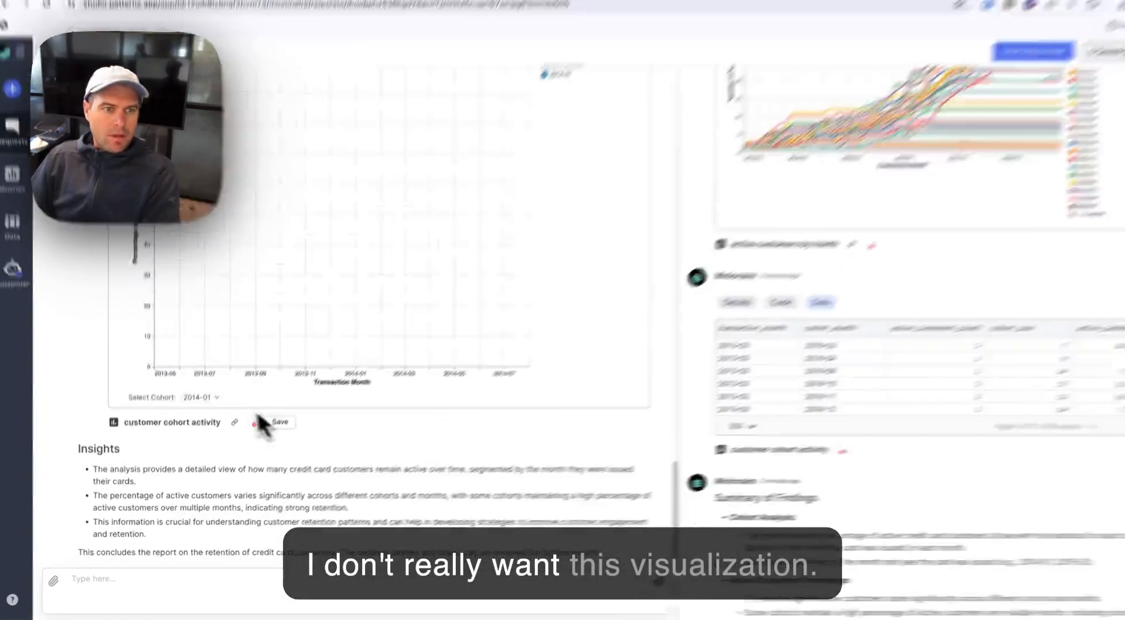
- View cohort 2014-05 and then 2014-11 in the report's Percentage of Active Customers chart
{"action": "left_click", "coordinate": [199, 397]}
{"action": "left_click", "coordinate": [203, 436]}
{"action": "scroll", "coordinate": [480, 491], "scroll_direction": "up", "scroll_amount": 3}
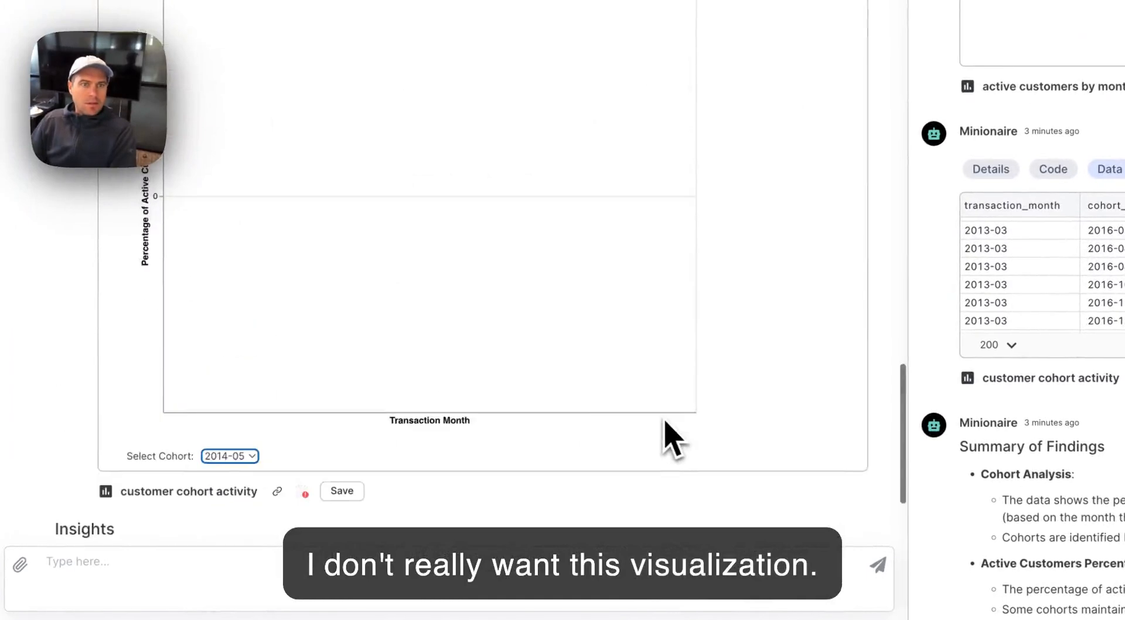
{"action": "scroll", "coordinate": [481, 491], "scroll_direction": "down", "scroll_amount": 3}
{"action": "left_click", "coordinate": [229, 297]}
{"action": "left_click", "coordinate": [231, 405]}
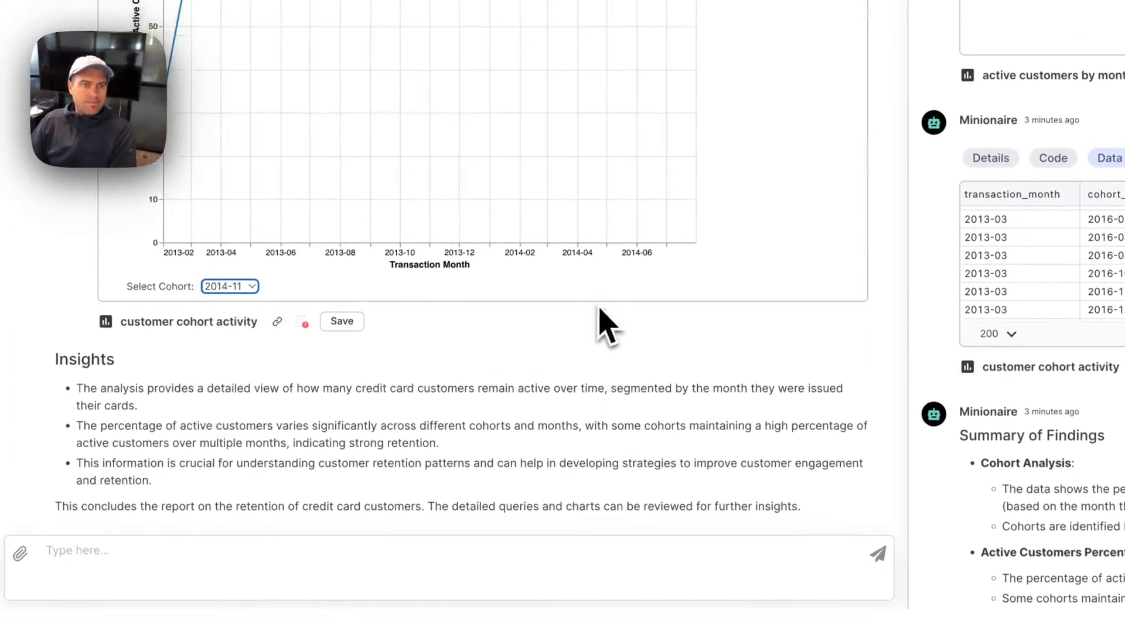
- Send the prompt "can we look at it as a heatmap, so cohort on Y axis, and active customer % on X axis, make it a gradient blue"
{"action": "left_click", "coordinate": [389, 595]}
{"action": "type", "text": "can we look a"}
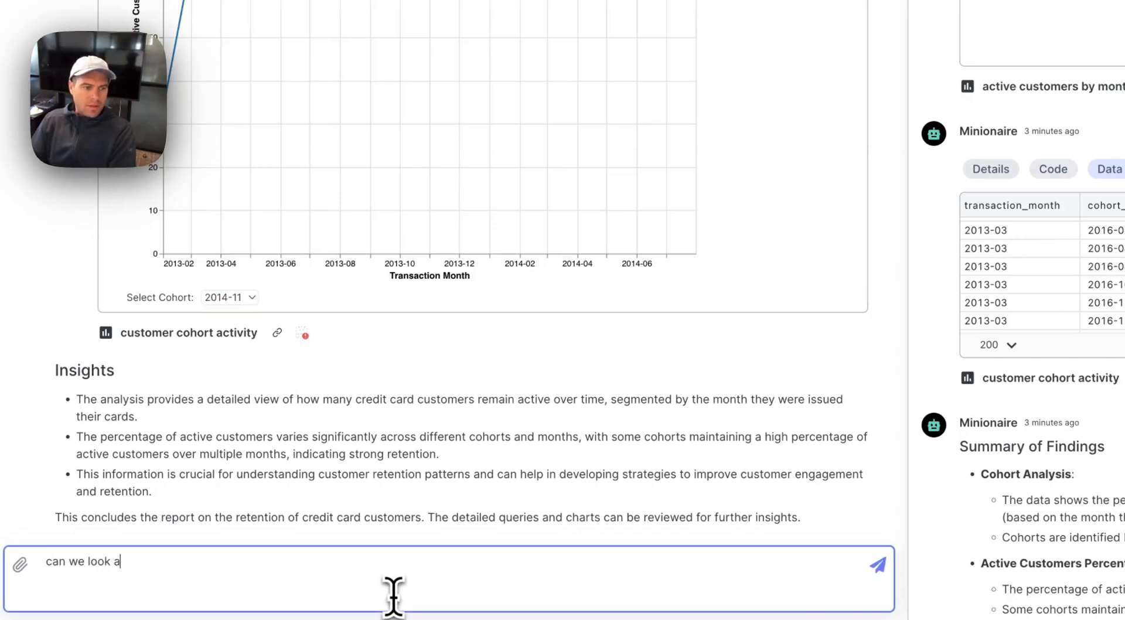
{"action": "type", "text": "t it as a "}
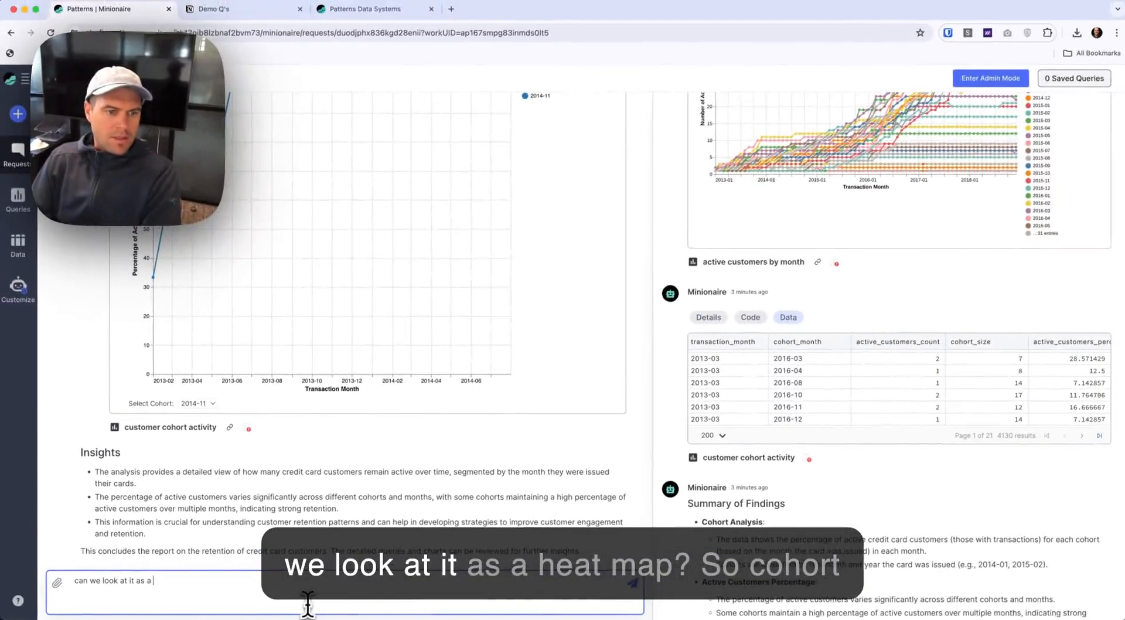
{"action": "type", "text": "heatmap,"}
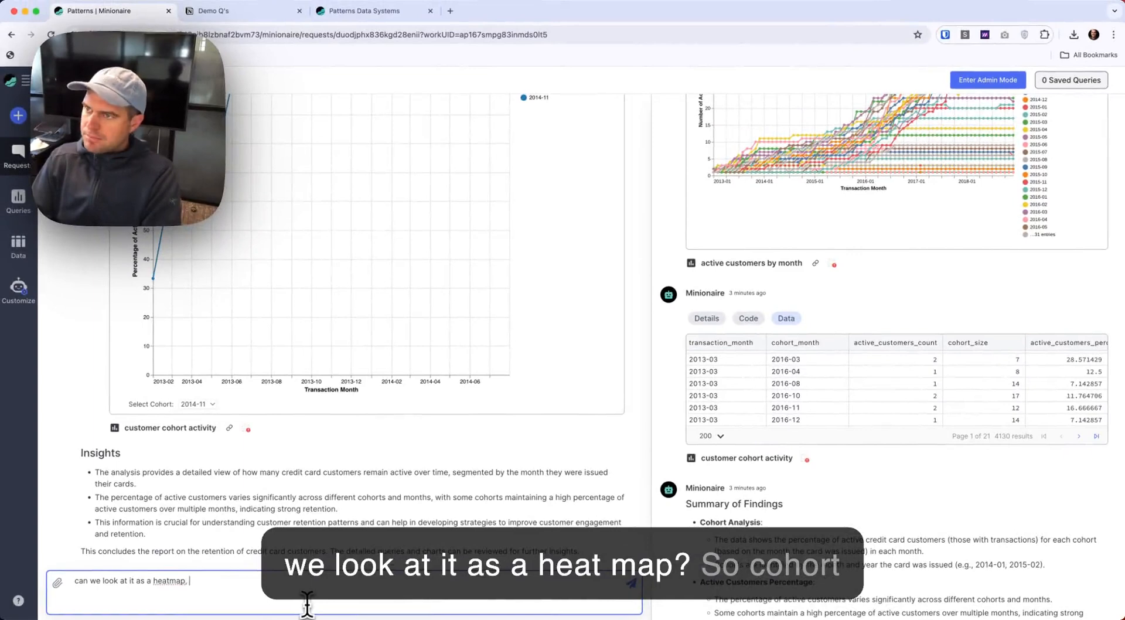
{"action": "type", "text": " so cohor"}
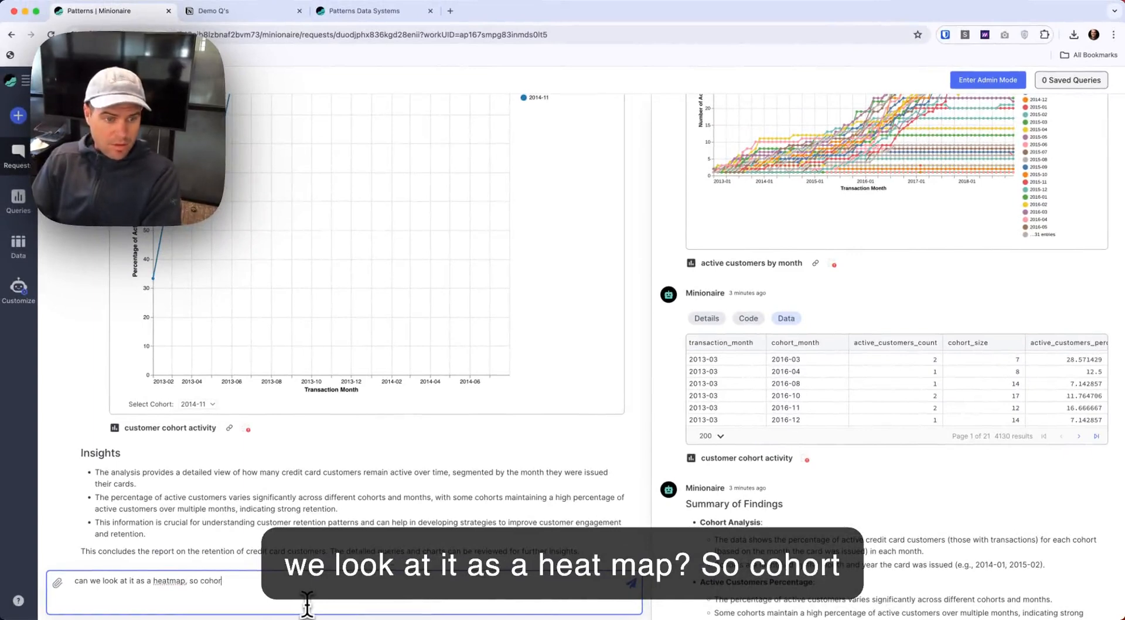
{"action": "type", "text": "t on Y axis, and"}
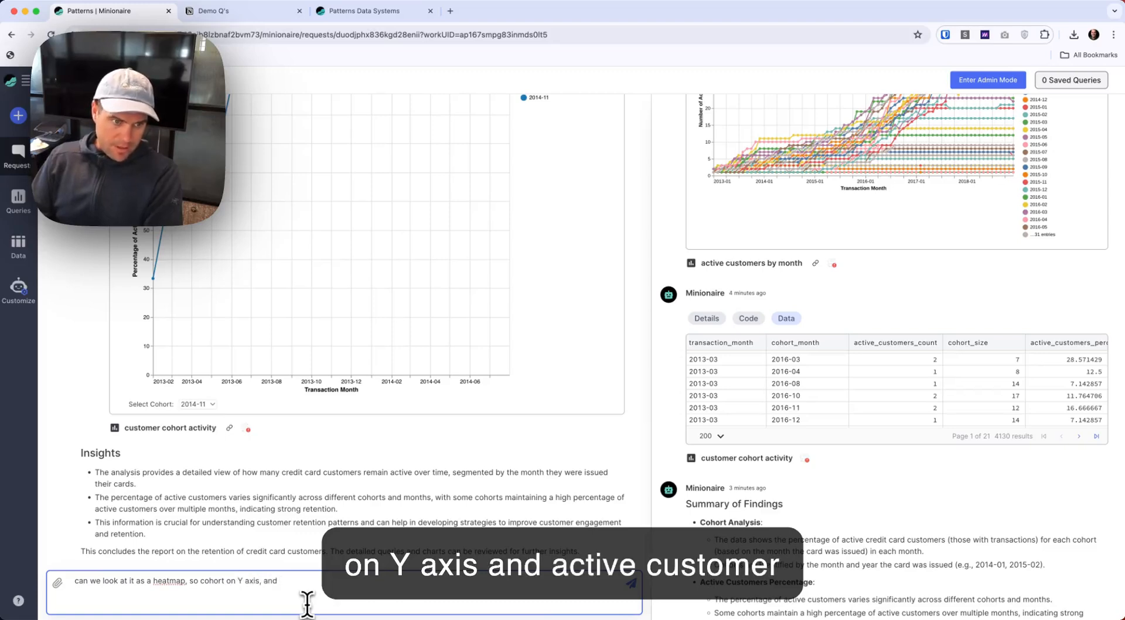
{"action": "type", "text": " active customer "}
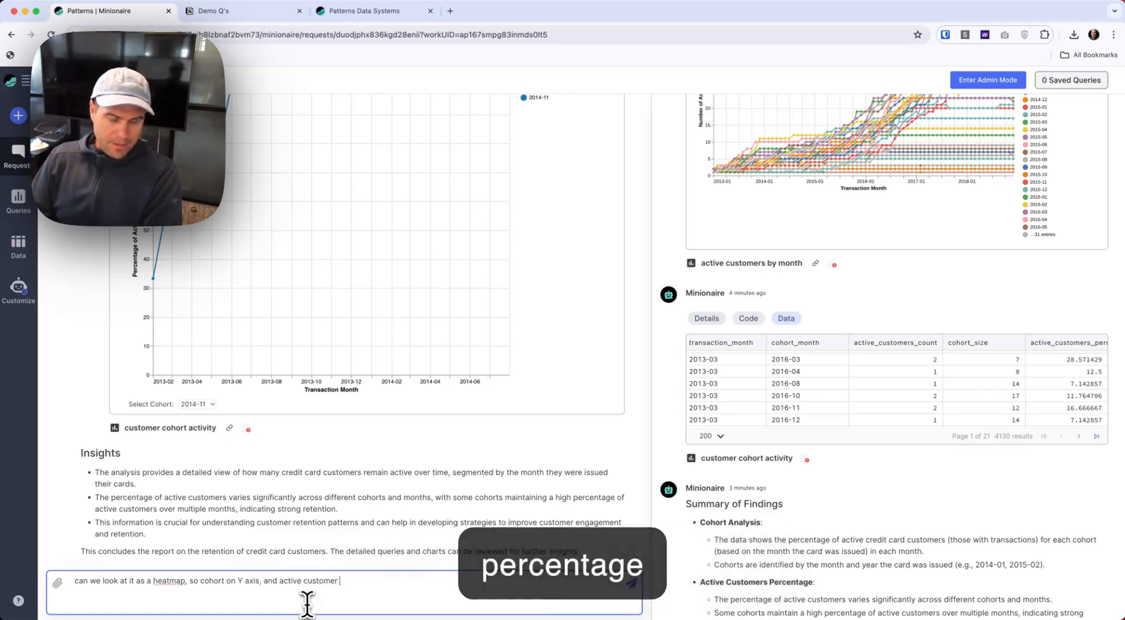
{"action": "type", "text": "% on X axis,"}
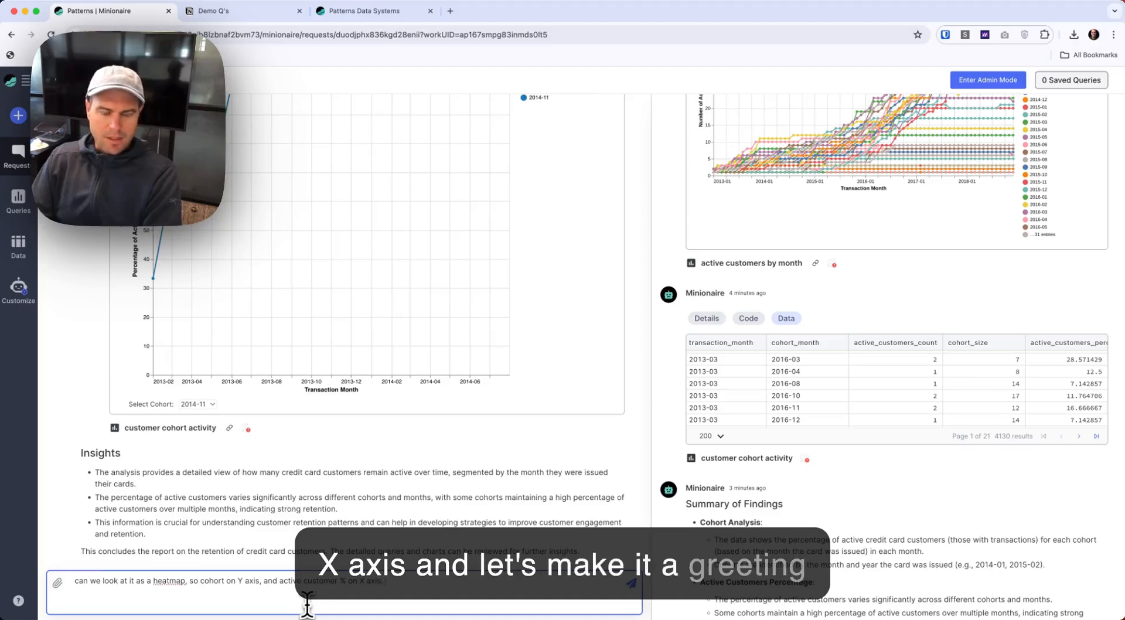
{"action": "type", "text": "it a"}
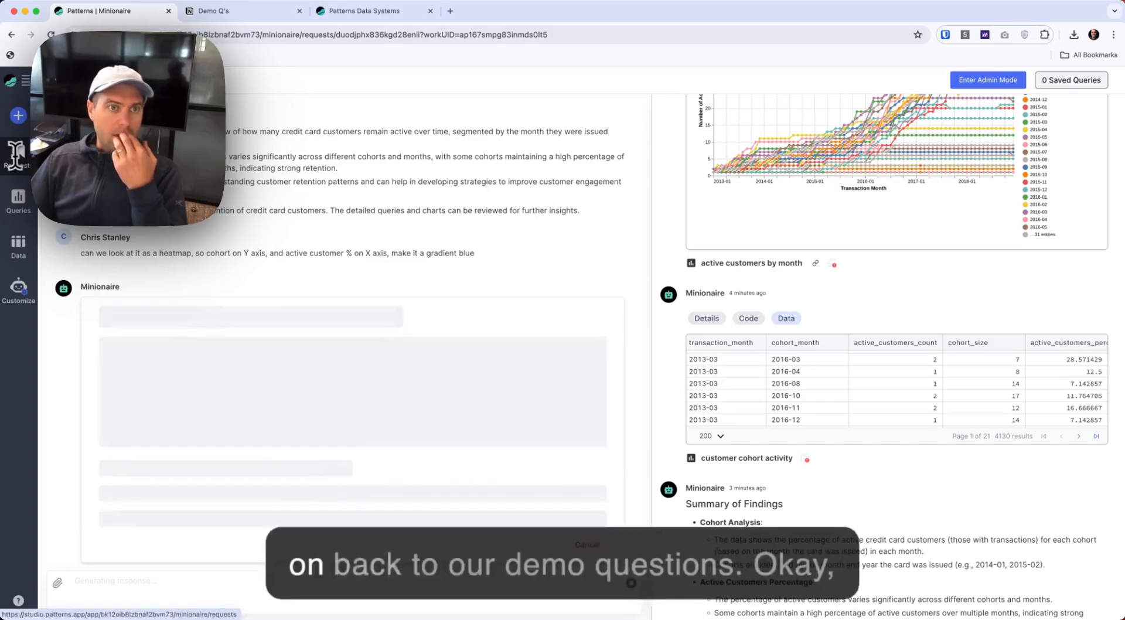
- Switch to the Demo Q's page and copy the Hard question about Identity theft / Fraud / Embezzlement crm events trended over time
{"action": "left_click", "coordinate": [234, 10]}
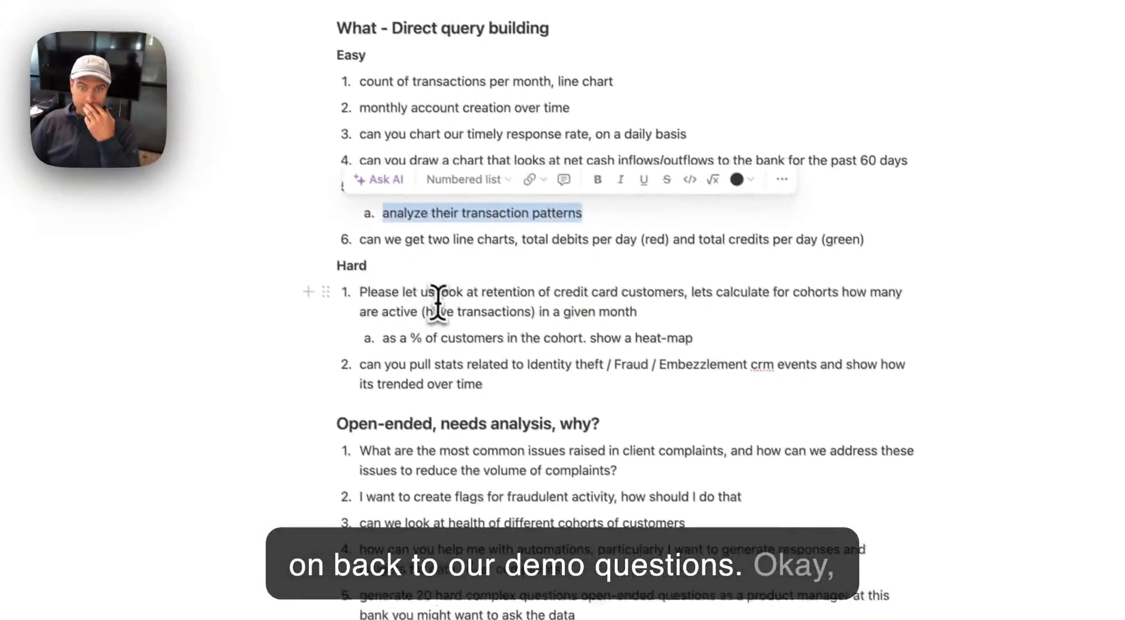
{"action": "triple_click", "coordinate": [576, 421]}
{"action": "triple_click", "coordinate": [569, 454]}
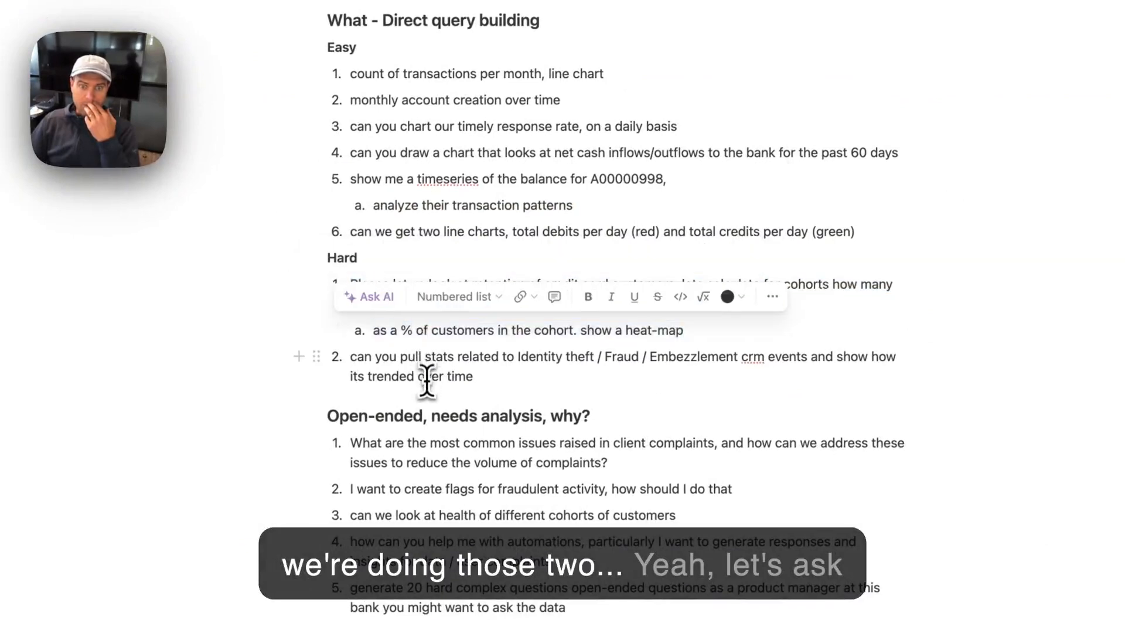
{"action": "triple_click", "coordinate": [542, 375]}
{"action": "key", "text": "super+c"}
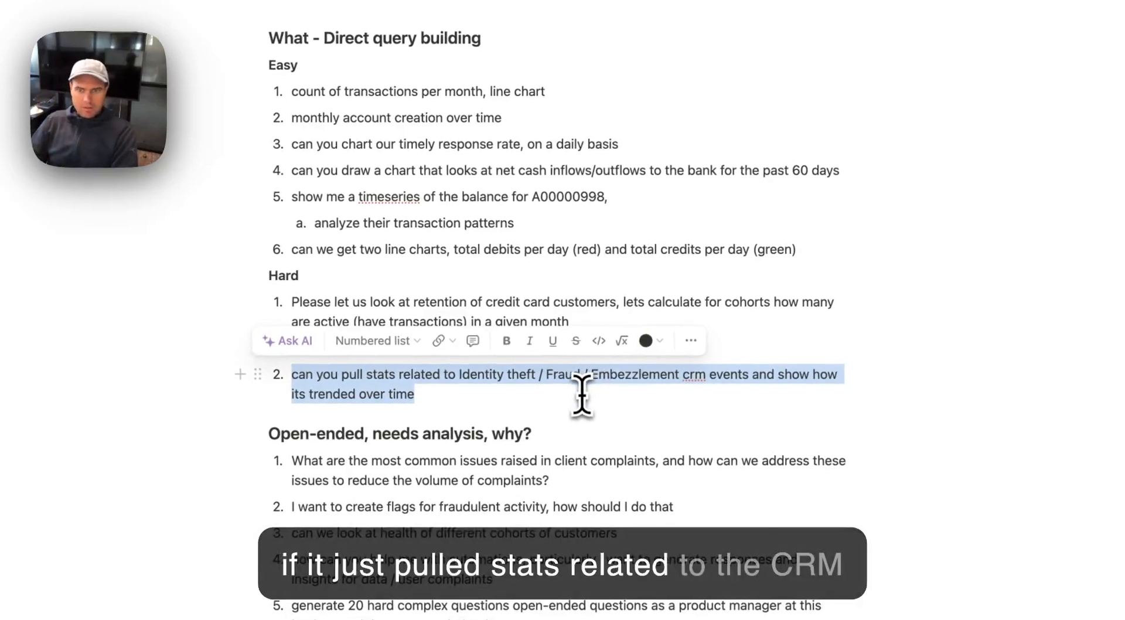
- Submit a new Minionaire request: "can you pull stats related to Identity theft / Fraud / Embezzlement crm events and show how its trended over time"
{"action": "left_click", "coordinate": [582, 396]}
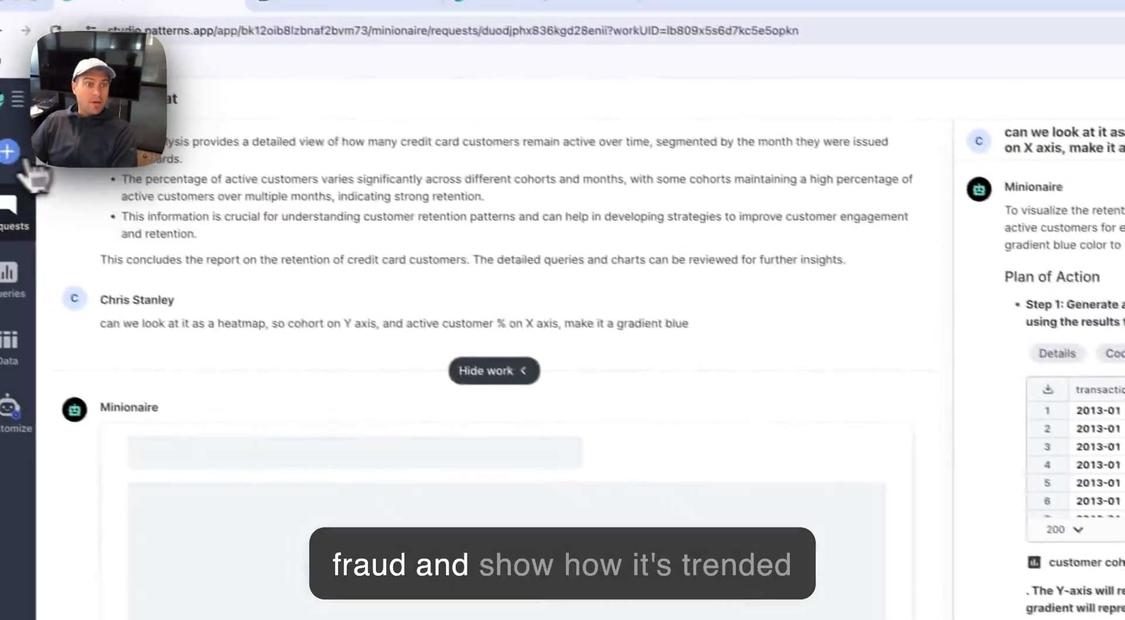
{"action": "left_click", "coordinate": [8, 153]}
{"action": "left_click", "coordinate": [560, 397]}
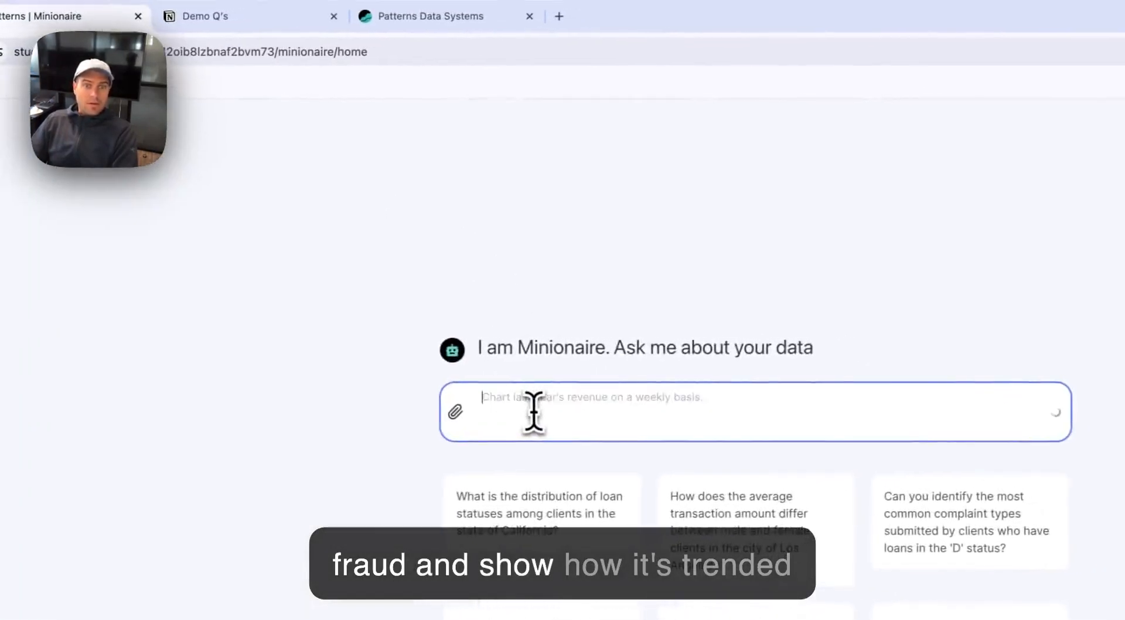
{"action": "key", "text": "super+v"}
{"action": "key", "text": "Return"}
- Glance at the Demo Q's page, return to Minionaire and view the saved queries
{"action": "left_click", "coordinate": [252, 17]}
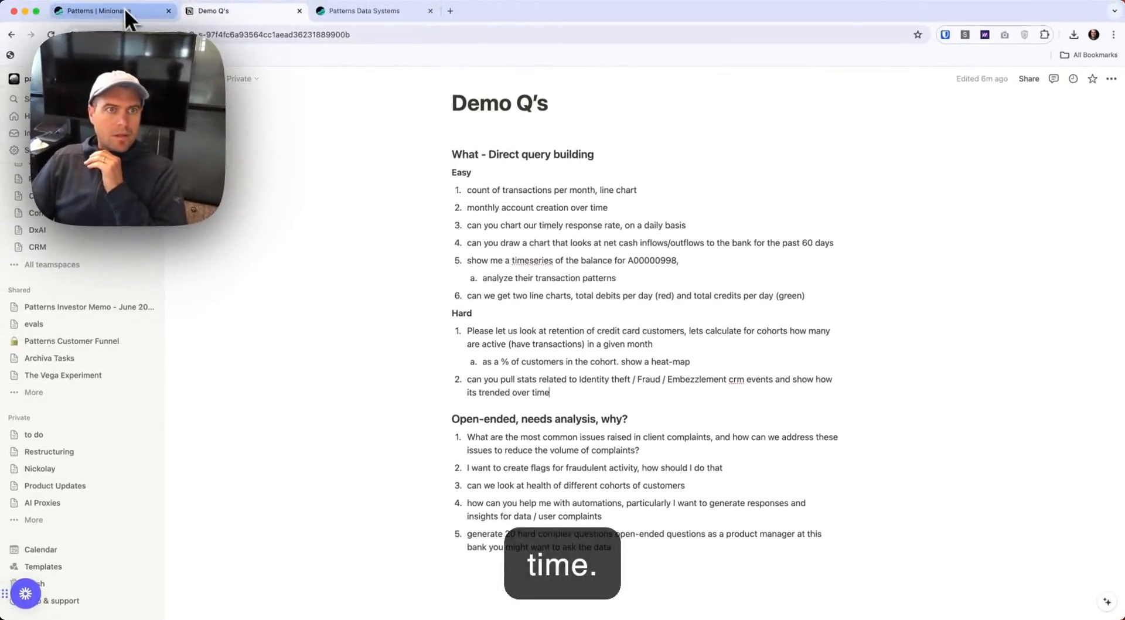
{"action": "left_click", "coordinate": [124, 10]}
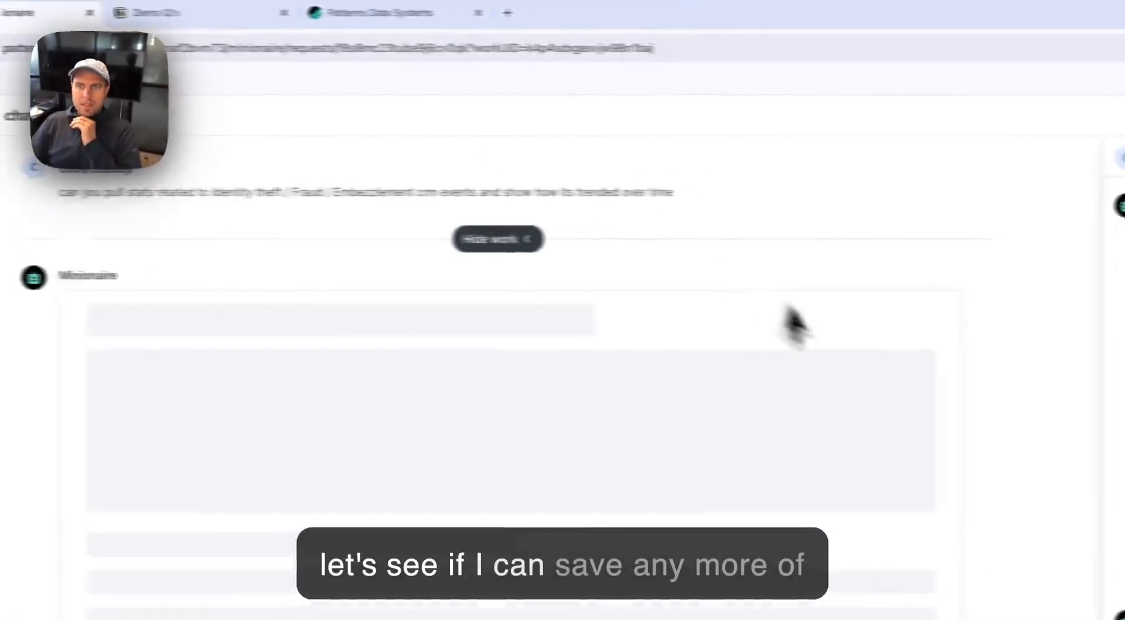
{"action": "left_click", "coordinate": [22, 276]}
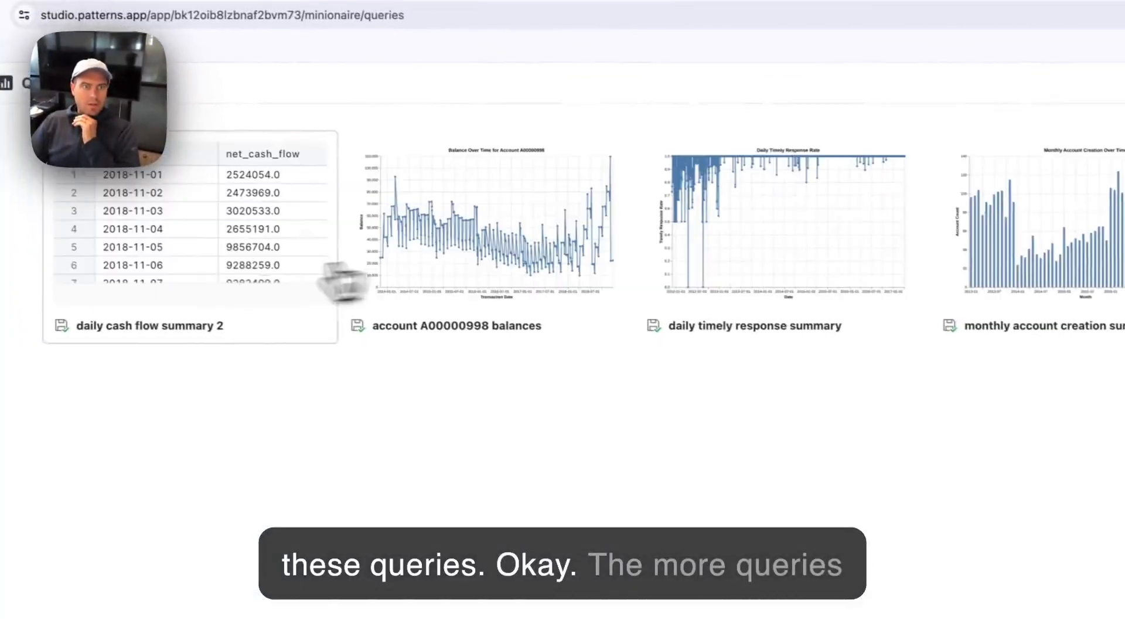
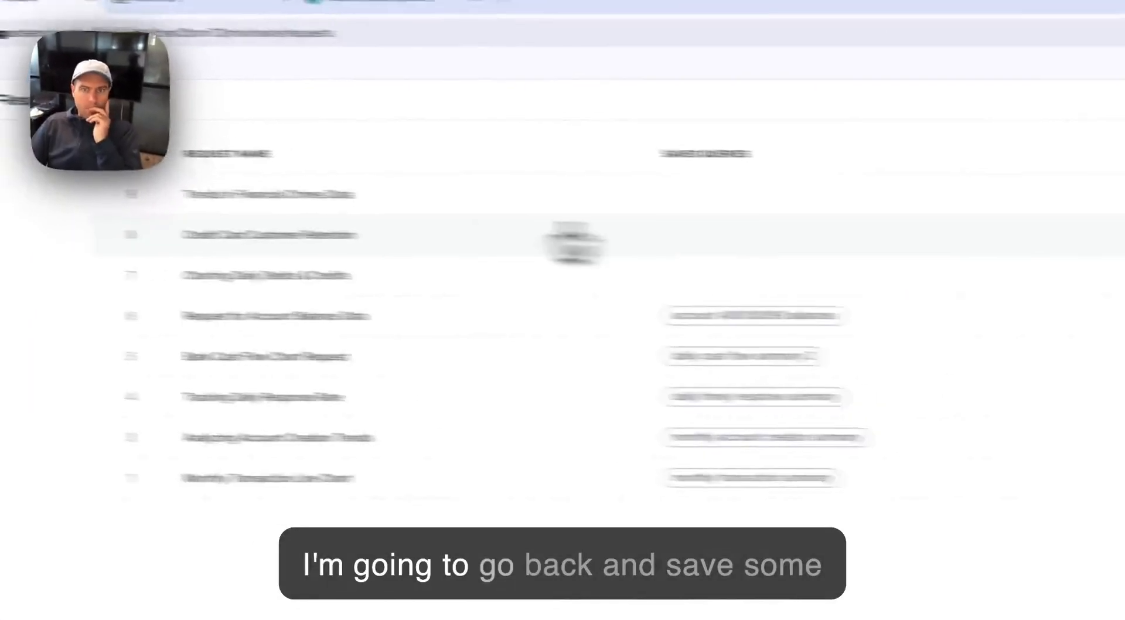
- Open the daily debits and credits chart request, show its work in a wider pane, and read Step 1 of the plan
{"action": "left_click", "coordinate": [492, 277]}
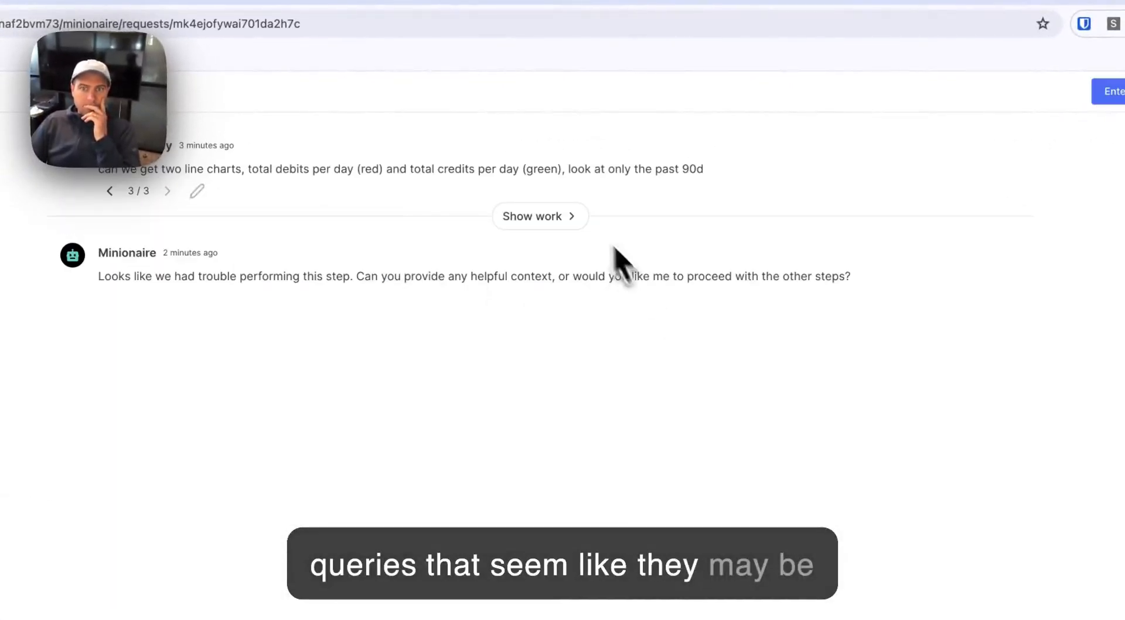
{"action": "left_click", "coordinate": [571, 211]}
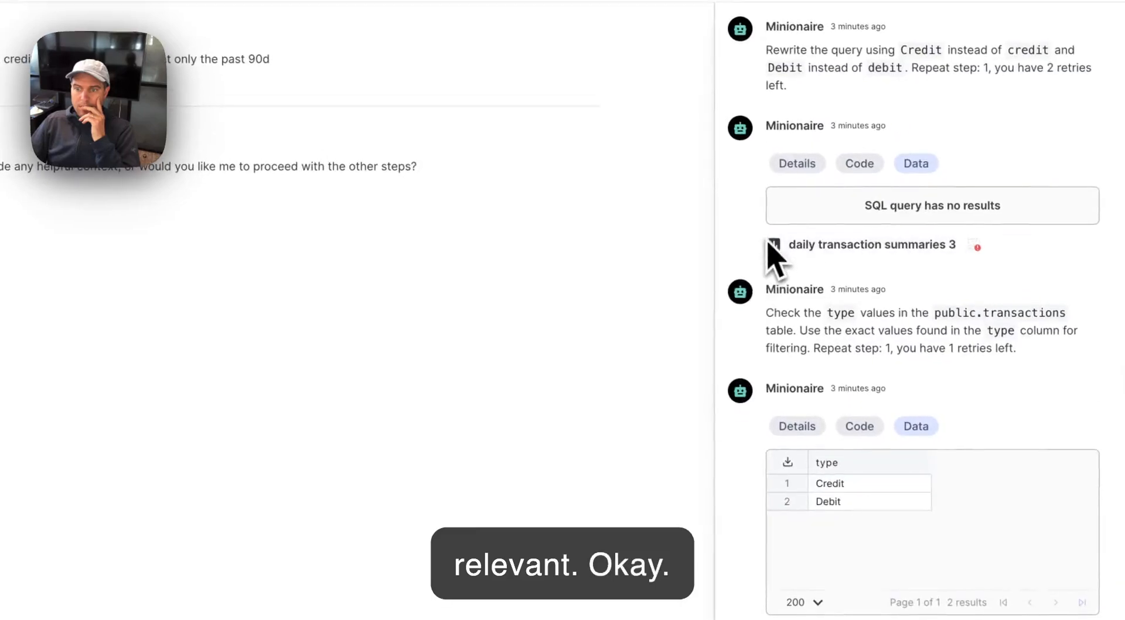
{"action": "left_click_drag", "start_coordinate": [714, 287], "coordinate": [535, 270]}
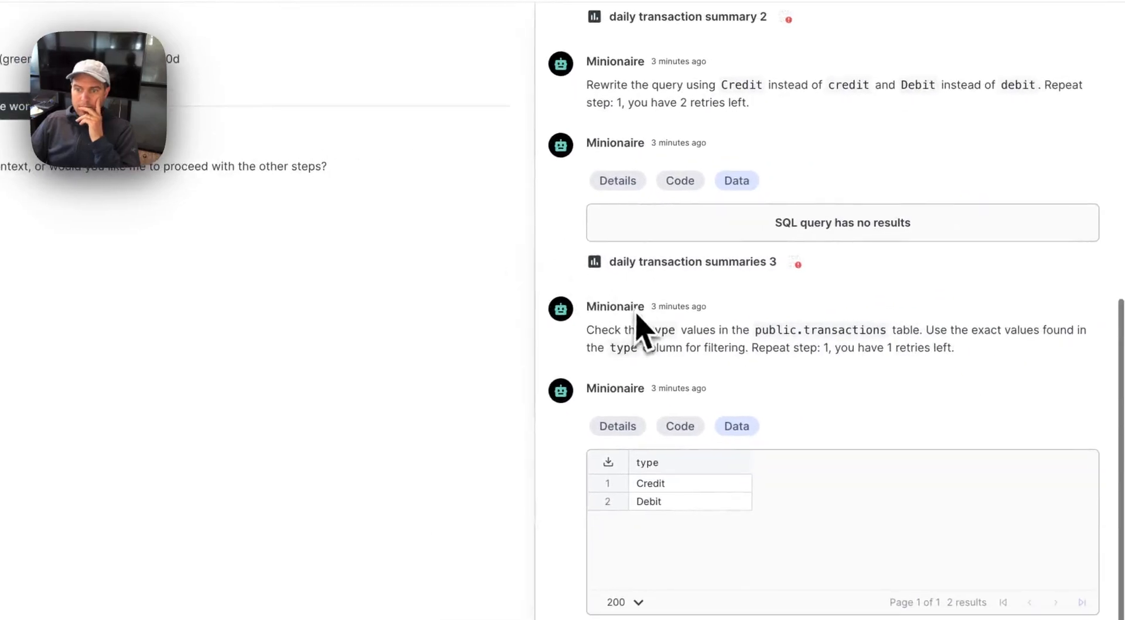
{"action": "scroll", "coordinate": [844, 451], "scroll_direction": "up", "scroll_amount": 8}
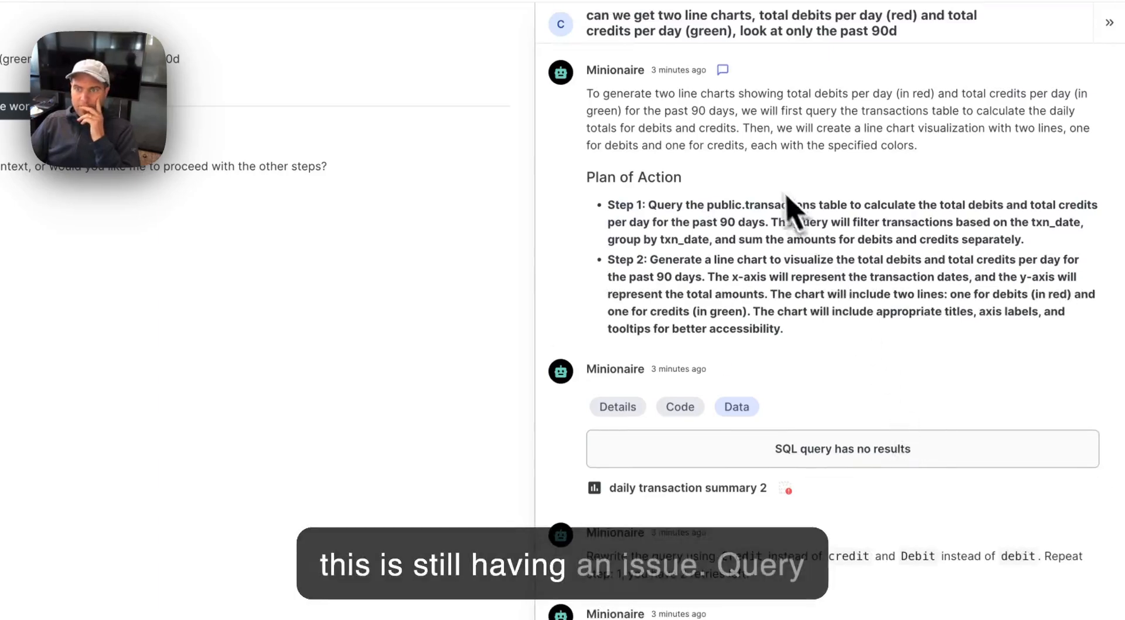
{"action": "triple_click", "coordinate": [714, 218]}
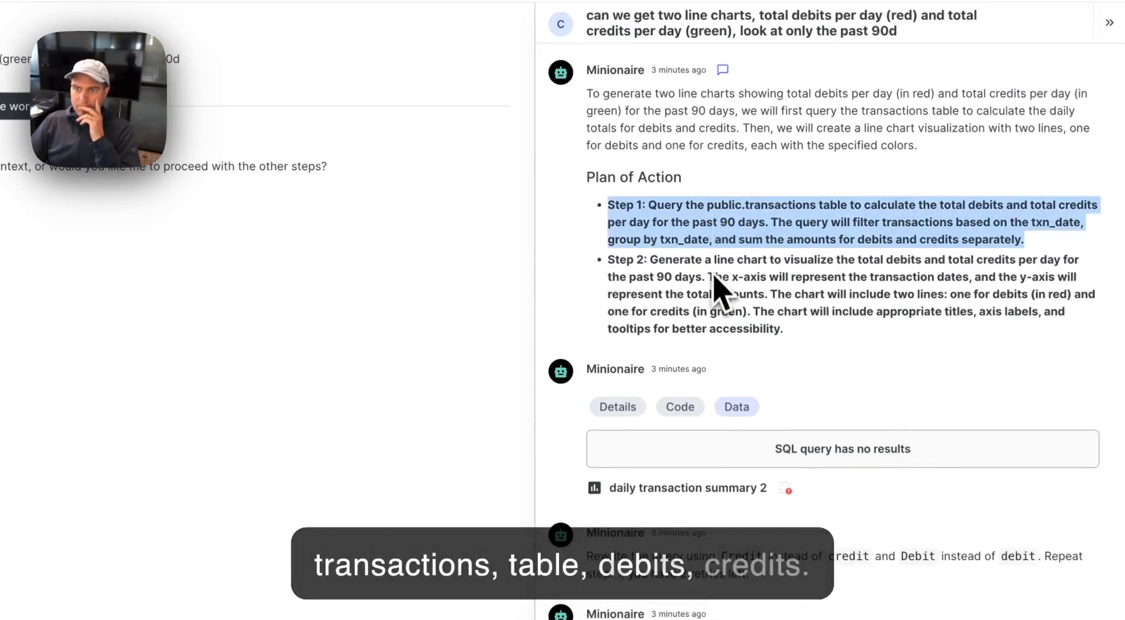
- Show the SQL code of daily transaction summary 2 and examine its 'credit' filter and CURRENT_DATE - INTERVAL '90 days' condition
{"action": "left_click", "coordinate": [702, 406]}
{"action": "scroll", "coordinate": [753, 320], "scroll_direction": "down", "scroll_amount": 4}
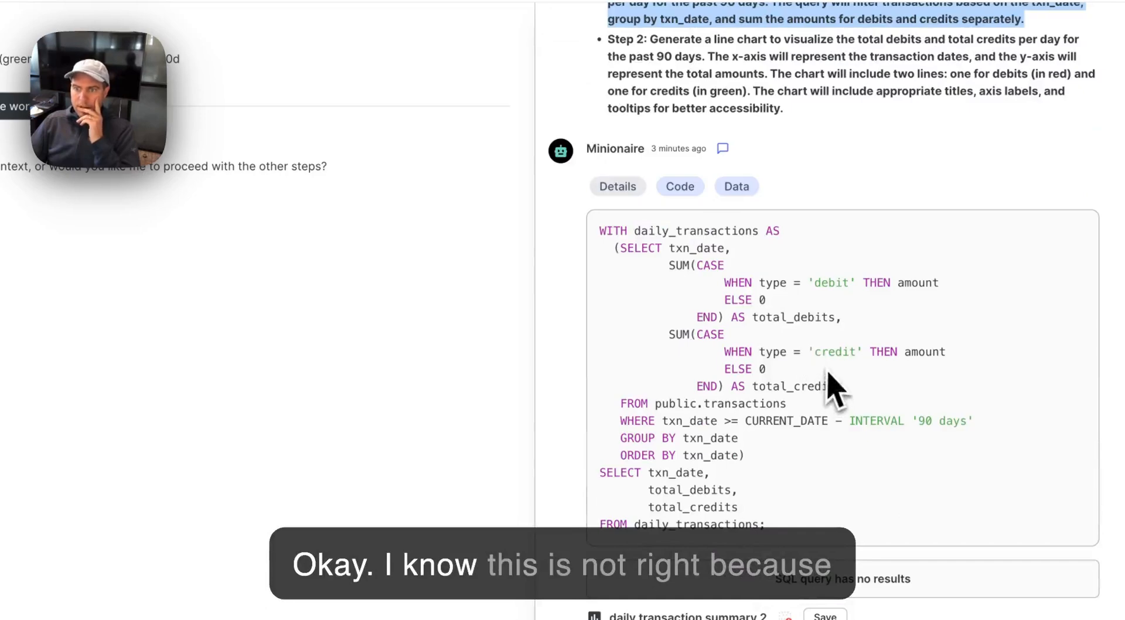
{"action": "double_click", "coordinate": [821, 352]}
{"action": "left_click", "coordinate": [826, 355]}
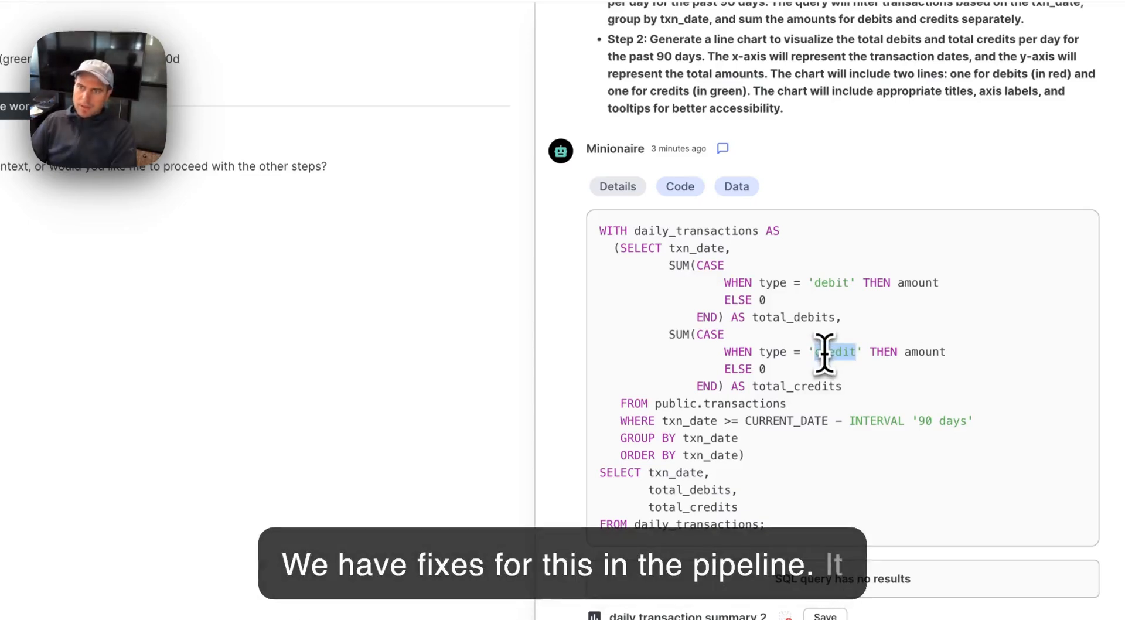
{"action": "left_click_drag", "start_coordinate": [746, 421], "coordinate": [990, 440]}
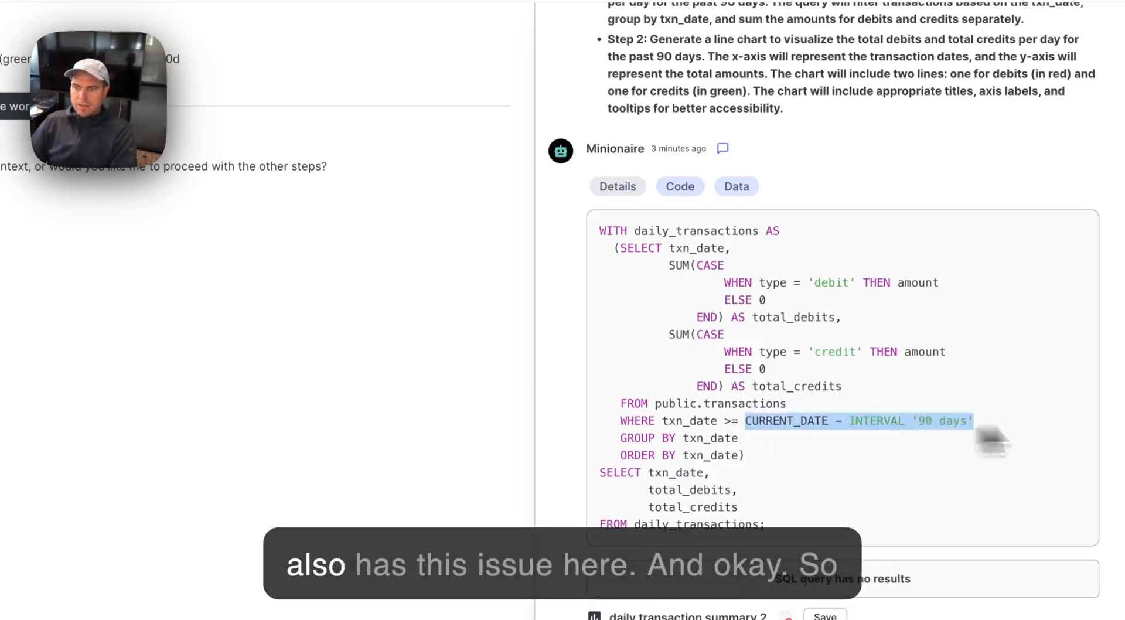
- Show the SQL code of daily transaction summaries 3 and review the remaining retry attempts in the work log
{"action": "scroll", "coordinate": [1025, 446], "scroll_direction": "down", "scroll_amount": 10}
{"action": "left_click", "coordinate": [680, 218]}
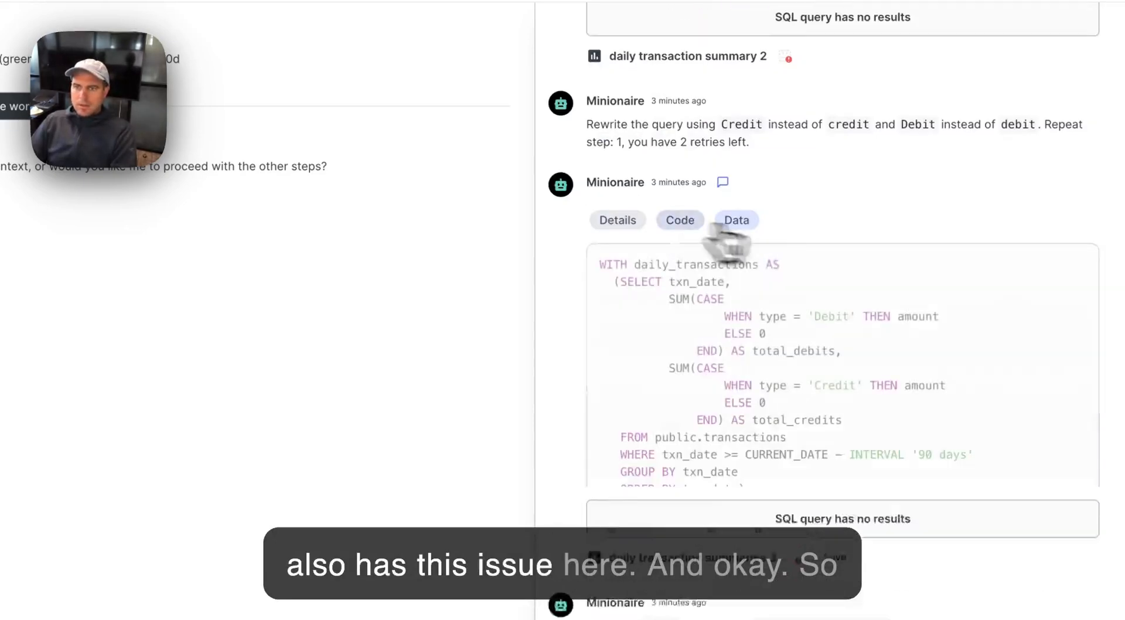
{"action": "scroll", "coordinate": [1008, 416], "scroll_direction": "down", "scroll_amount": 3}
{"action": "scroll", "coordinate": [1008, 416], "scroll_direction": "down", "scroll_amount": 5}
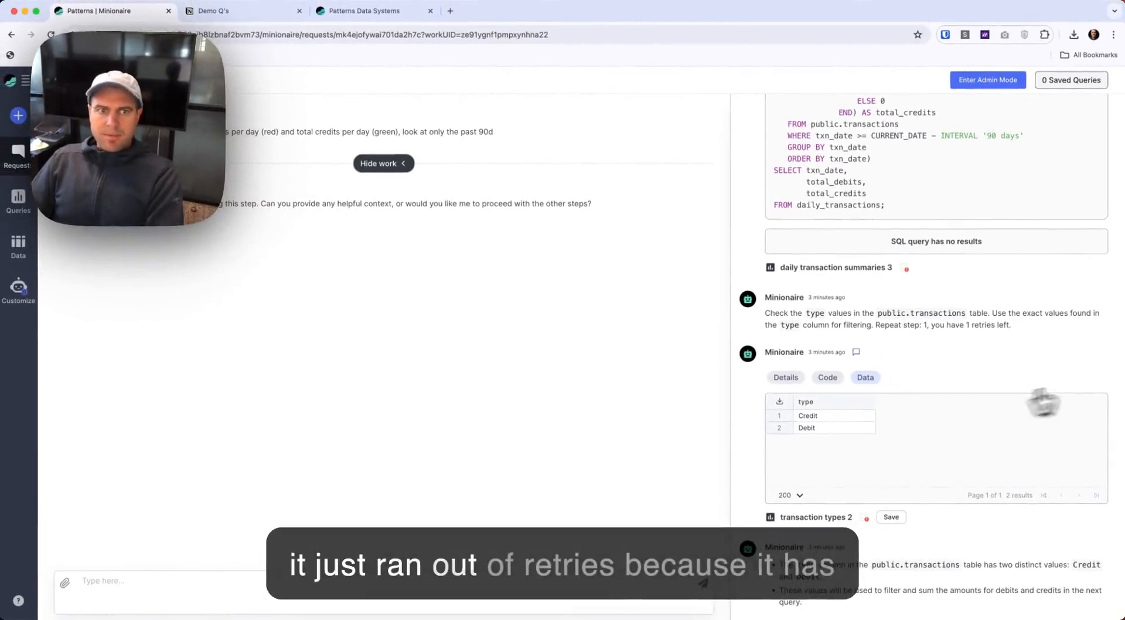
{"action": "scroll", "coordinate": [995, 352], "scroll_direction": "up", "scroll_amount": 2}
{"action": "scroll", "coordinate": [999, 351], "scroll_direction": "up", "scroll_amount": 15}
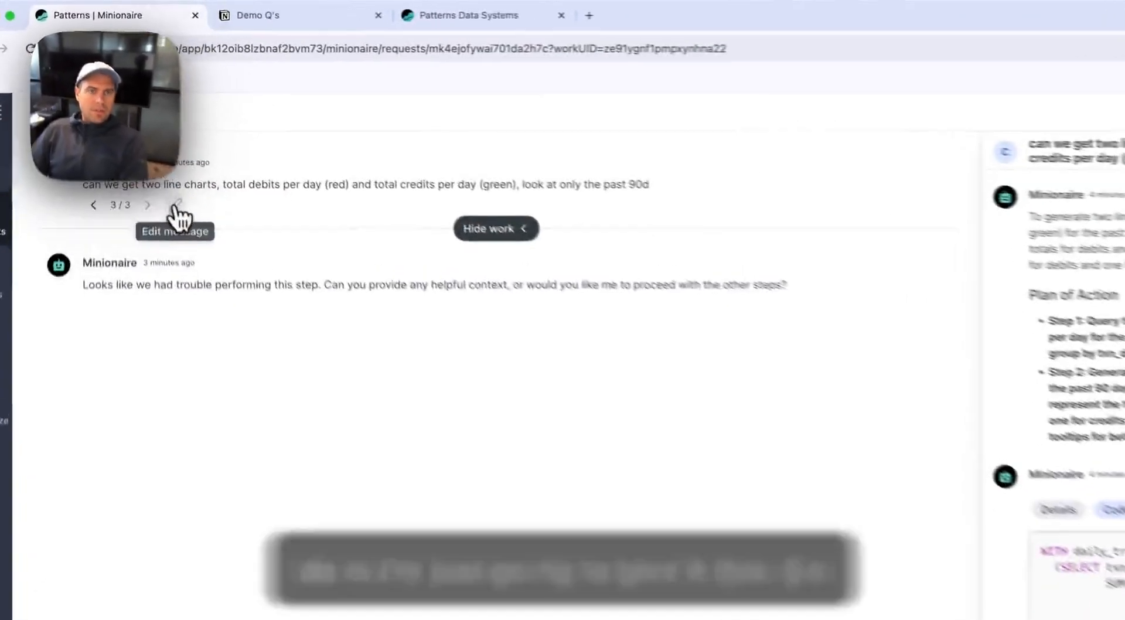
- Extend the debits and credits prompt with ", Credit, Debit are capitalize, and look at 90 days since" 2018, and select the whole text for reuse
{"action": "left_click", "coordinate": [256, 155]}
{"action": "type", "text": ","}
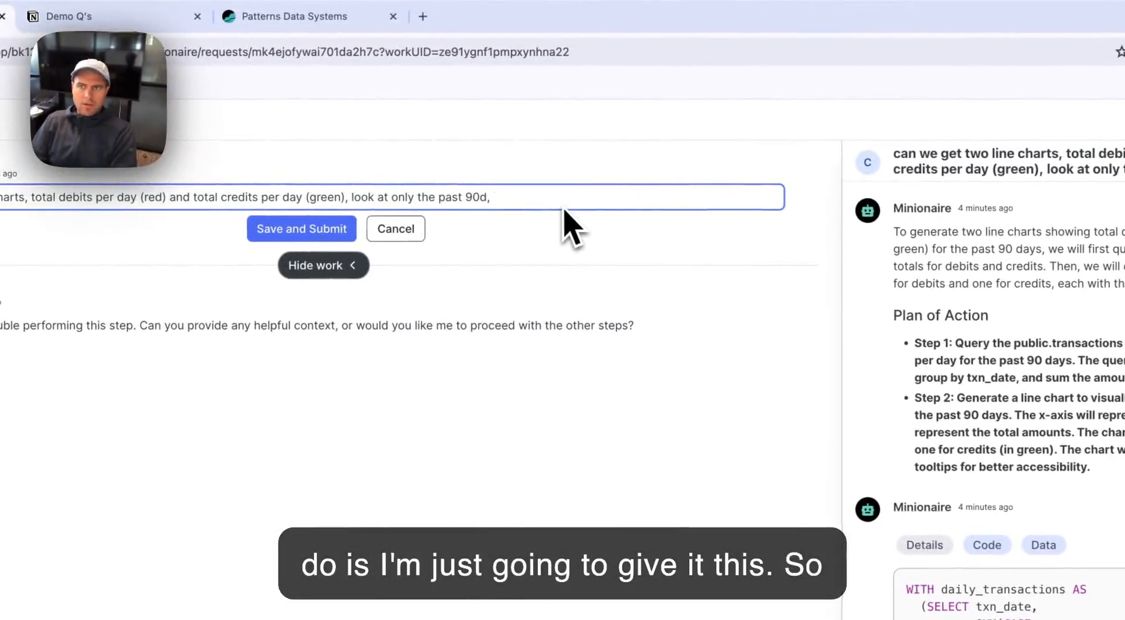
{"action": "type", "text": " Credit, D"}
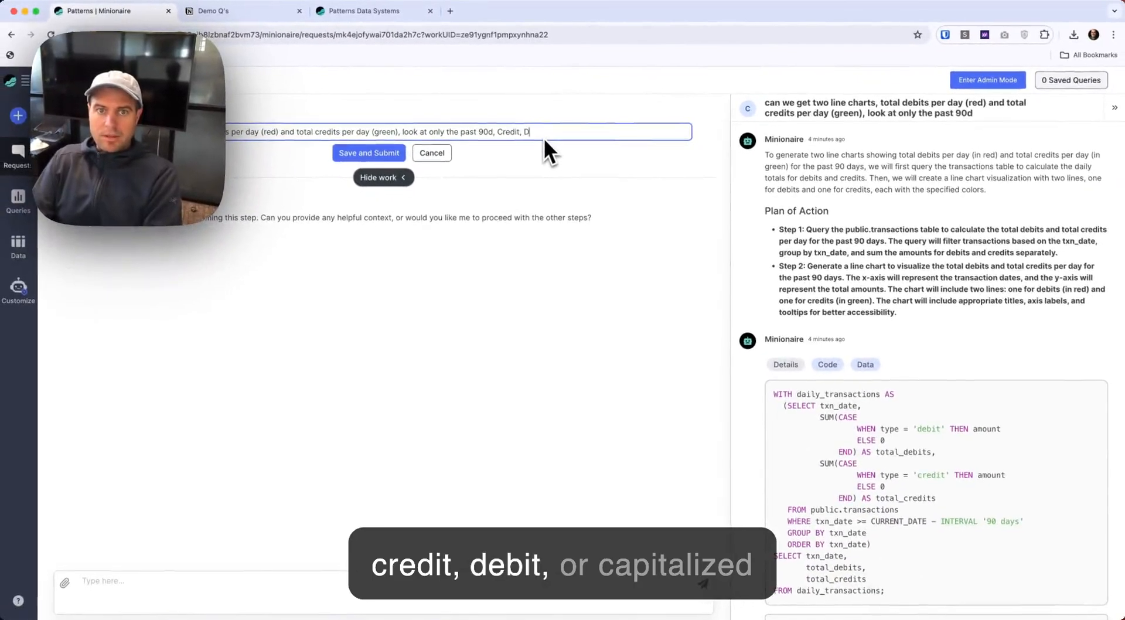
{"action": "type", "text": "ebit are capit"}
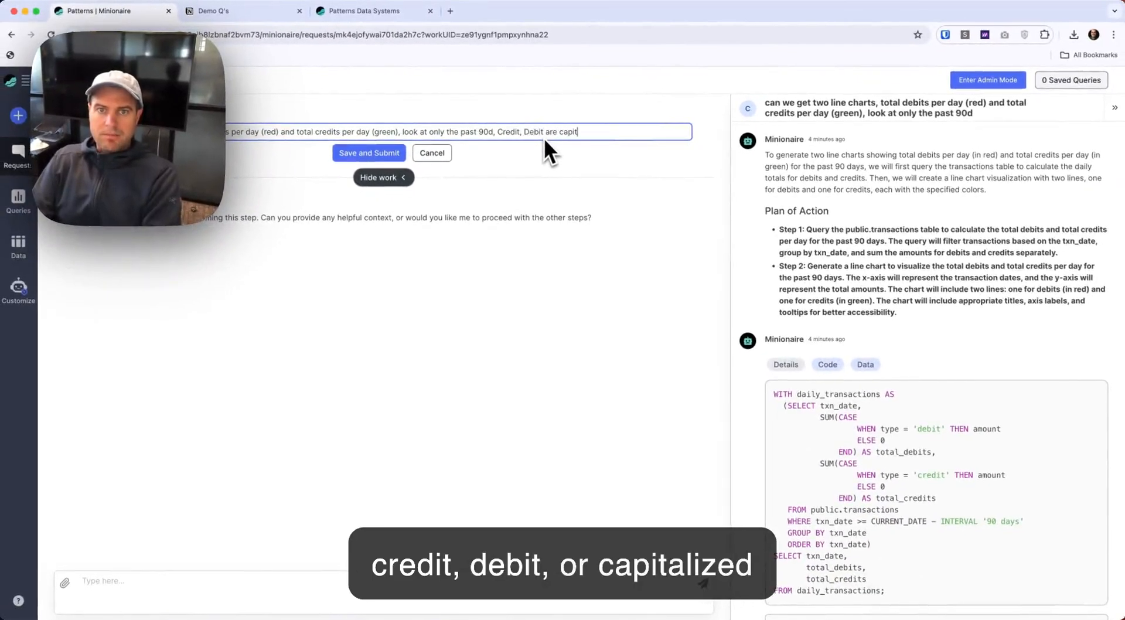
{"action": "type", "text": "alize, and look at 90 dat"}
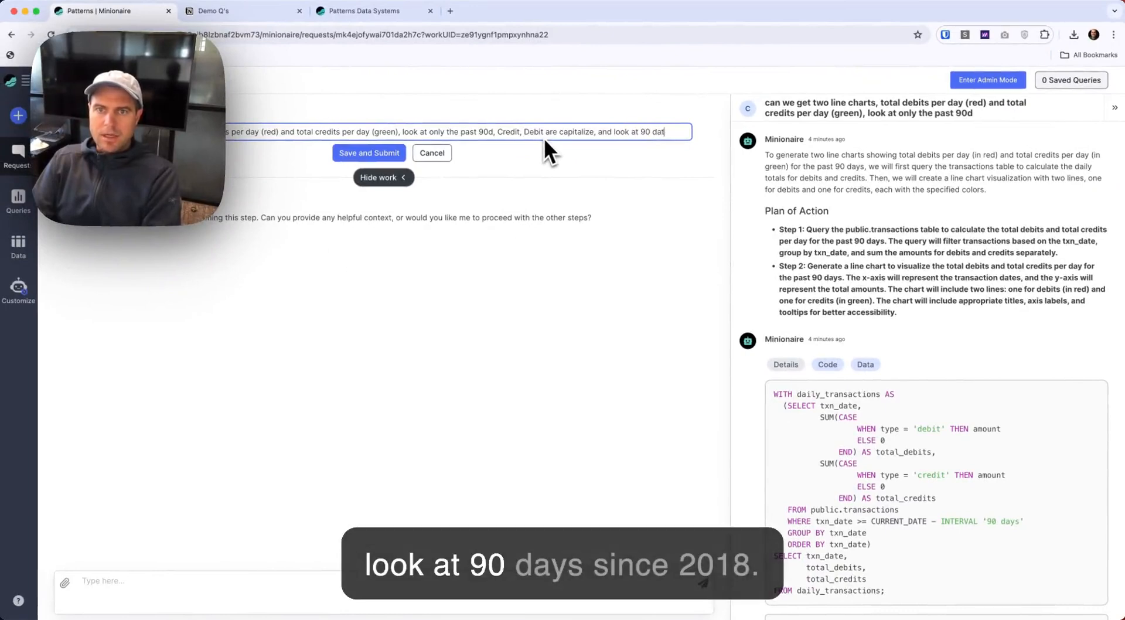
{"action": "key", "text": "BackSpace"}
{"action": "type", "text": "ys"}
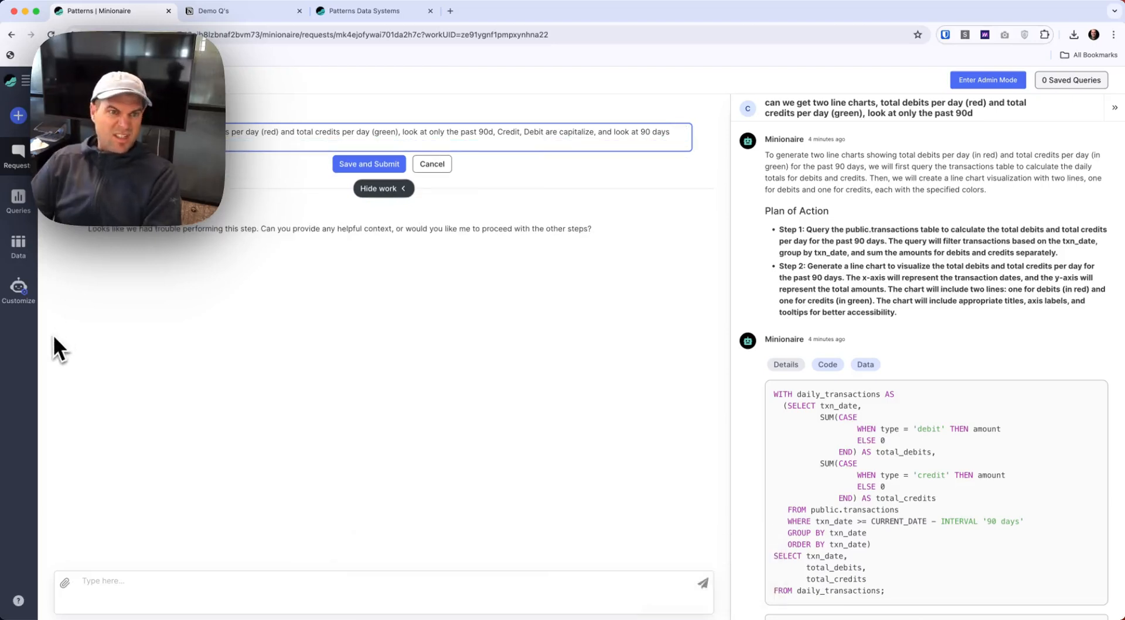
{"action": "key", "text": "super+a"}
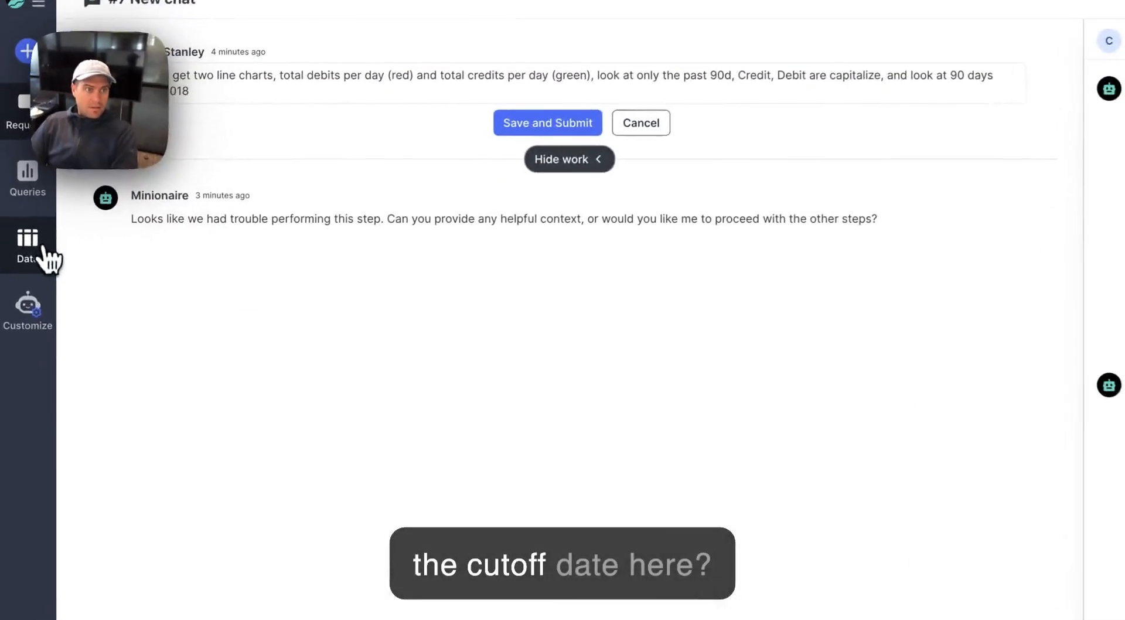
- Check the About dataset document in the bot's knowledge base for the cutoff date, and return to the debits and credits request
{"action": "left_click", "coordinate": [23, 300]}
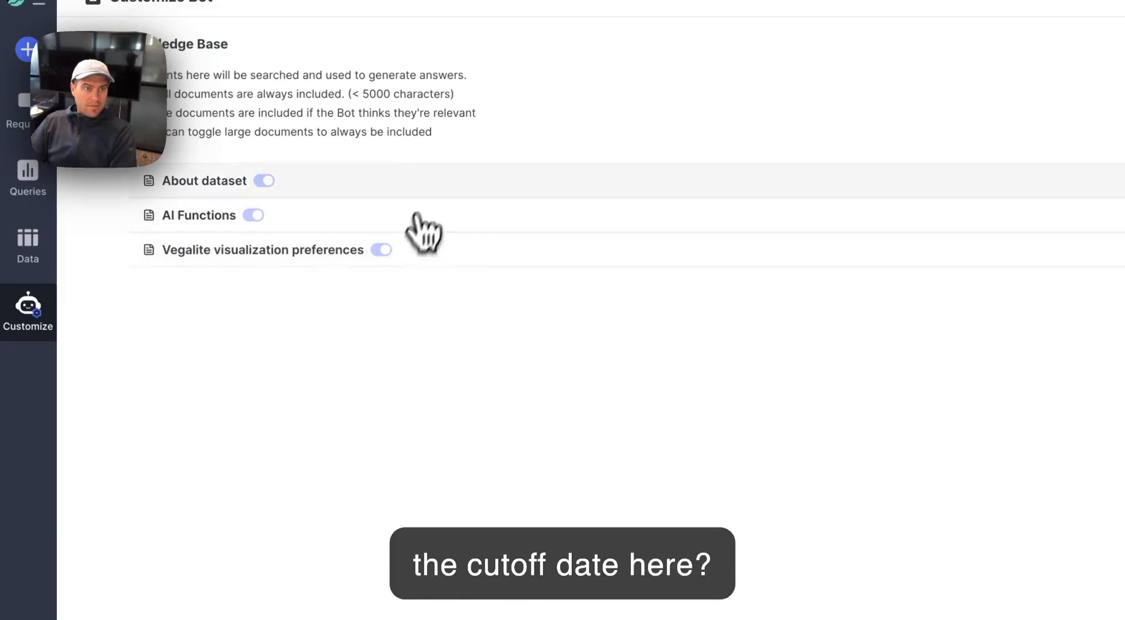
{"action": "left_click", "coordinate": [440, 186]}
{"action": "scroll", "coordinate": [666, 442], "scroll_direction": "down", "scroll_amount": 1}
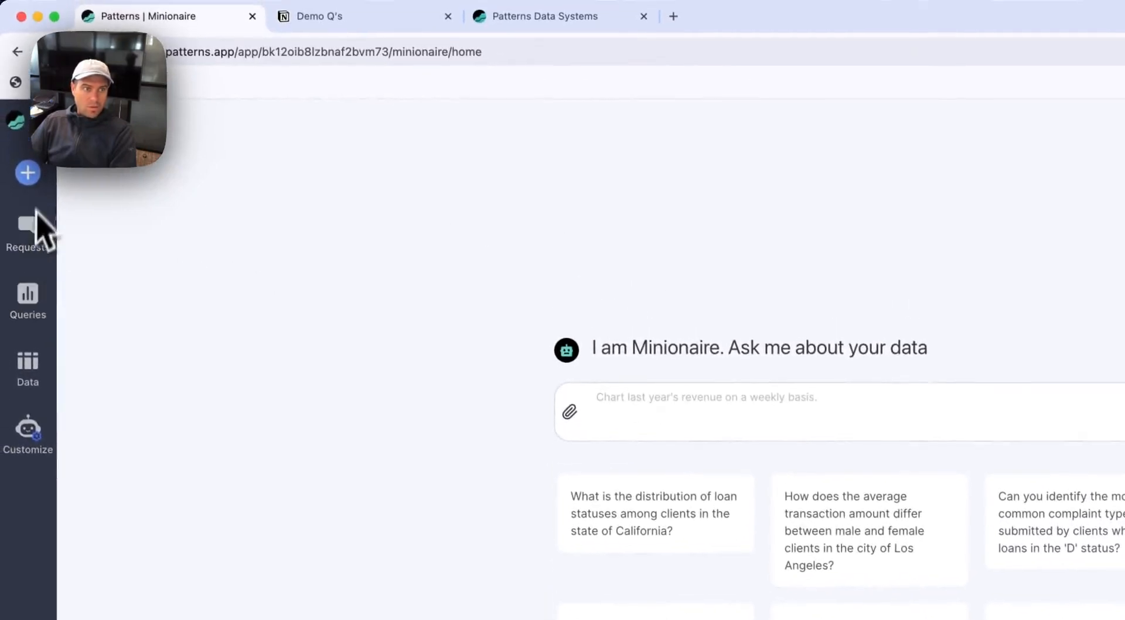
{"action": "left_click", "coordinate": [18, 51]}
{"action": "left_click", "coordinate": [17, 51]}
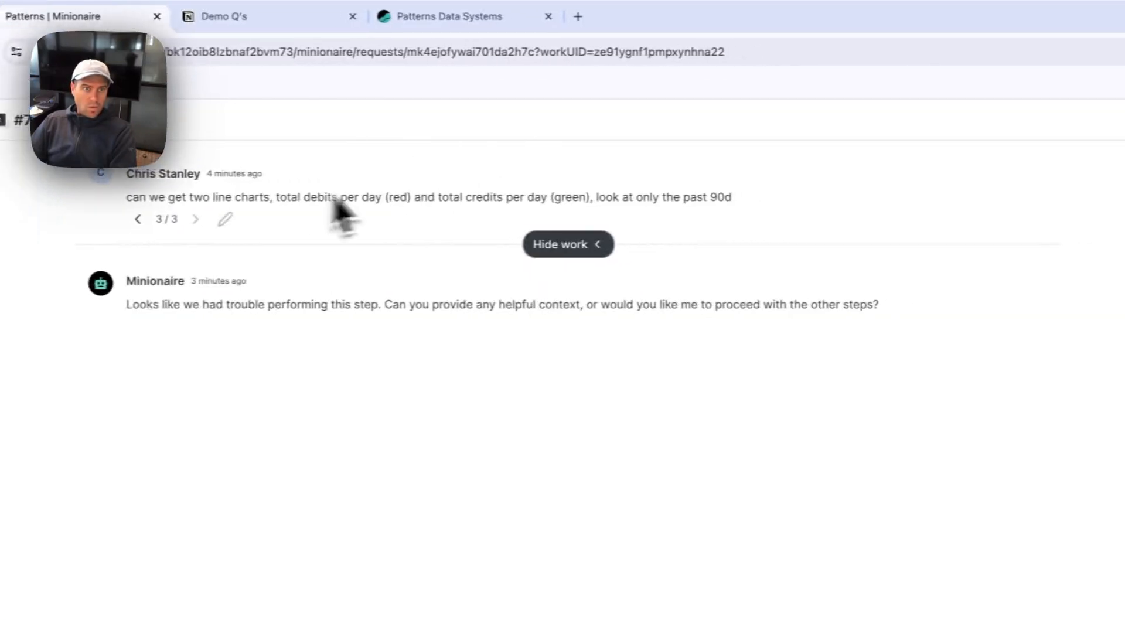
- Edit the debits and credits message again to include "Credit, Debit are capitalized, and look at 90 days" since the cutoff
{"action": "left_click", "coordinate": [207, 221]}
{"action": "type", "text": ", Credit, Debit are capitalize, and look at 90 days"}
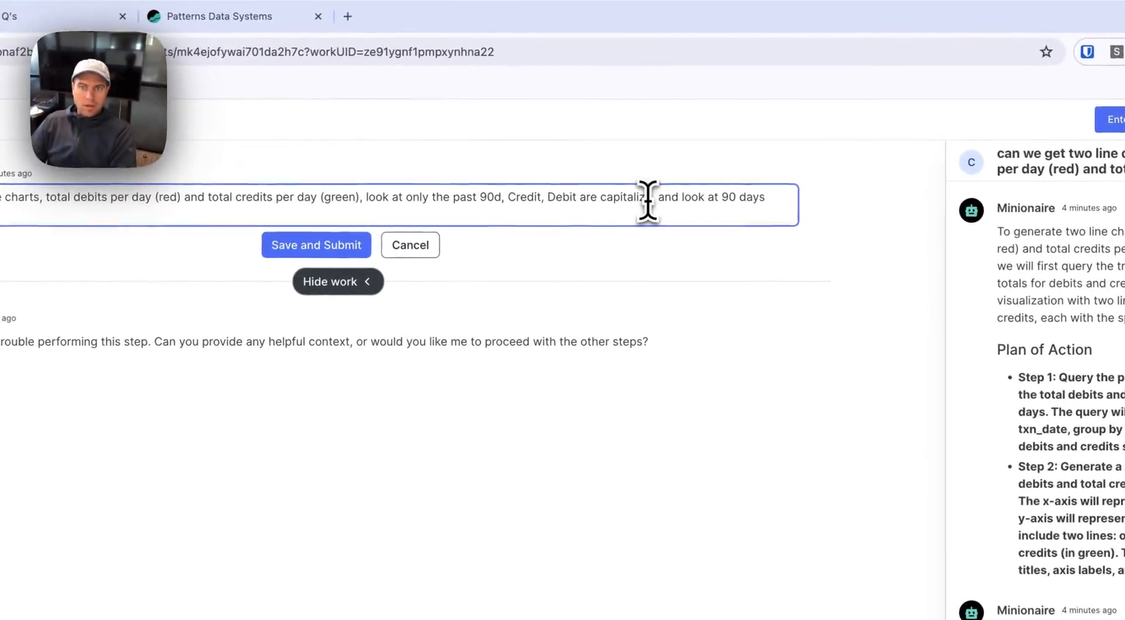
{"action": "type", "text": "d,"}
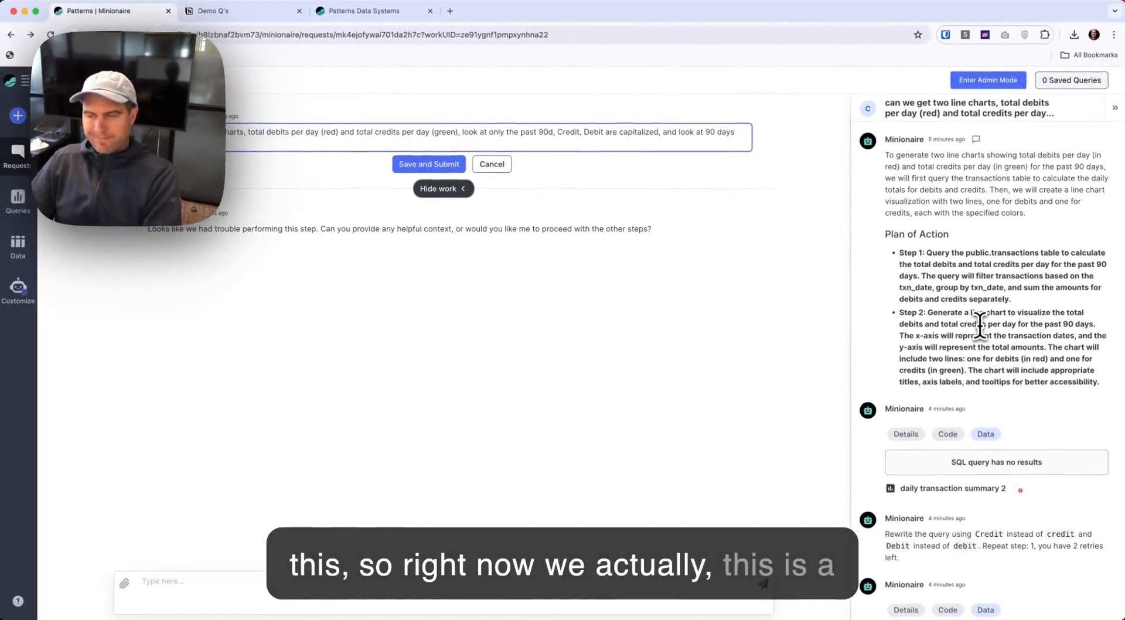
- Review the work log's instruction to use Credit instead of credit, and submit the edited debits and credits message
{"action": "scroll", "coordinate": [979, 325], "scroll_direction": "down", "scroll_amount": 5}
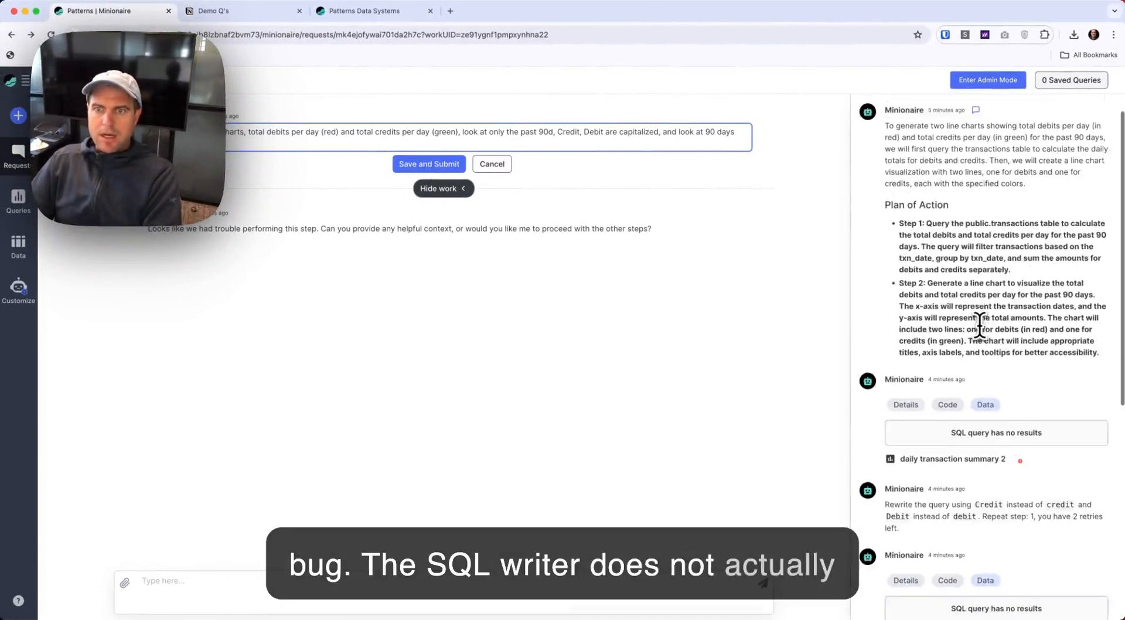
{"action": "left_click_drag", "start_coordinate": [975, 286], "coordinate": [1023, 293]}
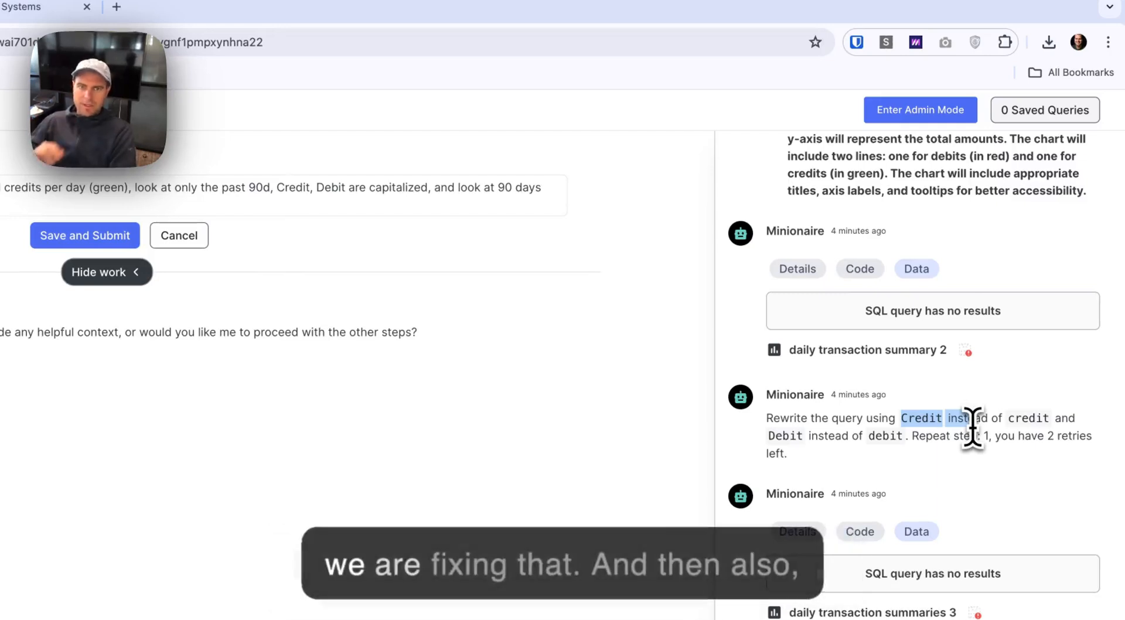
{"action": "left_click_drag", "start_coordinate": [434, 190], "coordinate": [478, 211]}
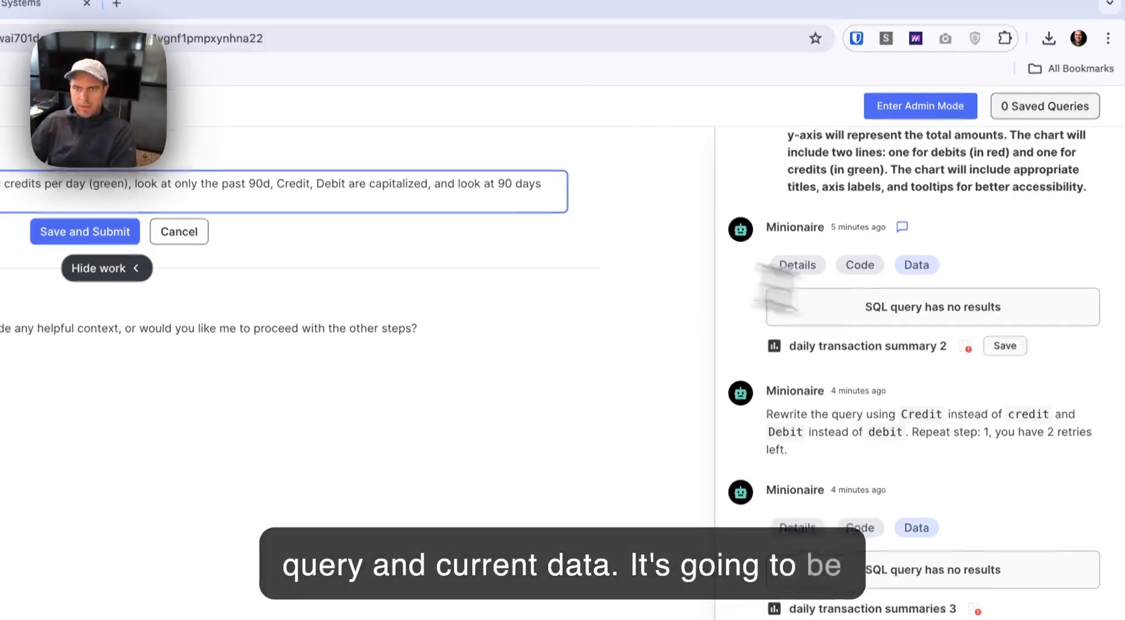
{"action": "left_click", "coordinate": [85, 235]}
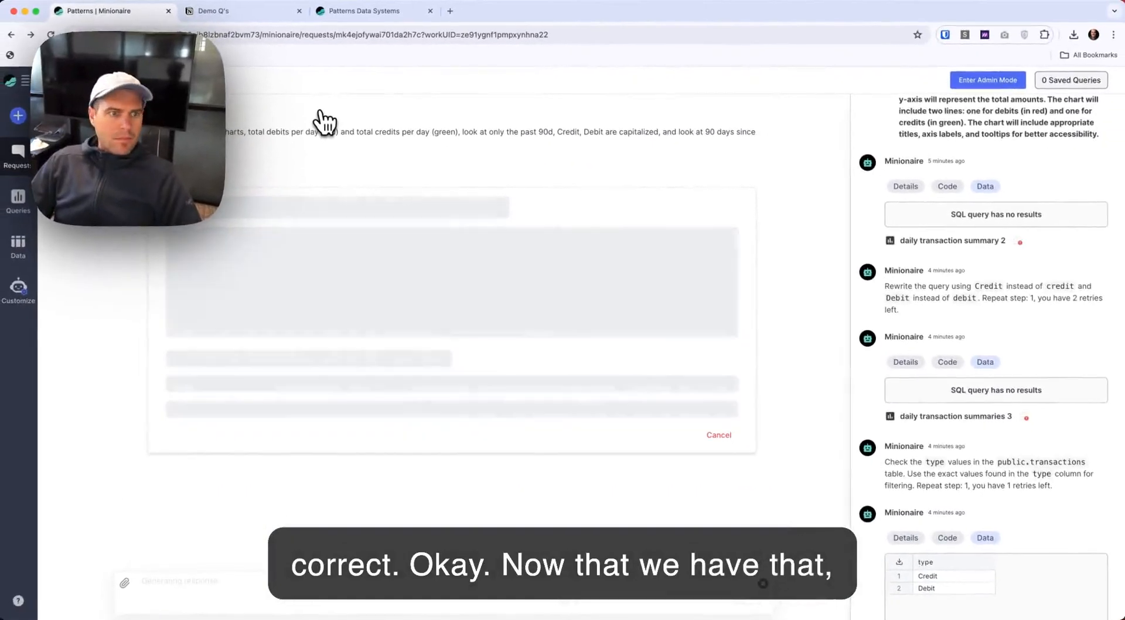
- Open the financial crimes trend request from the request list and read the explanation of its query plan
{"action": "left_click", "coordinate": [19, 154]}
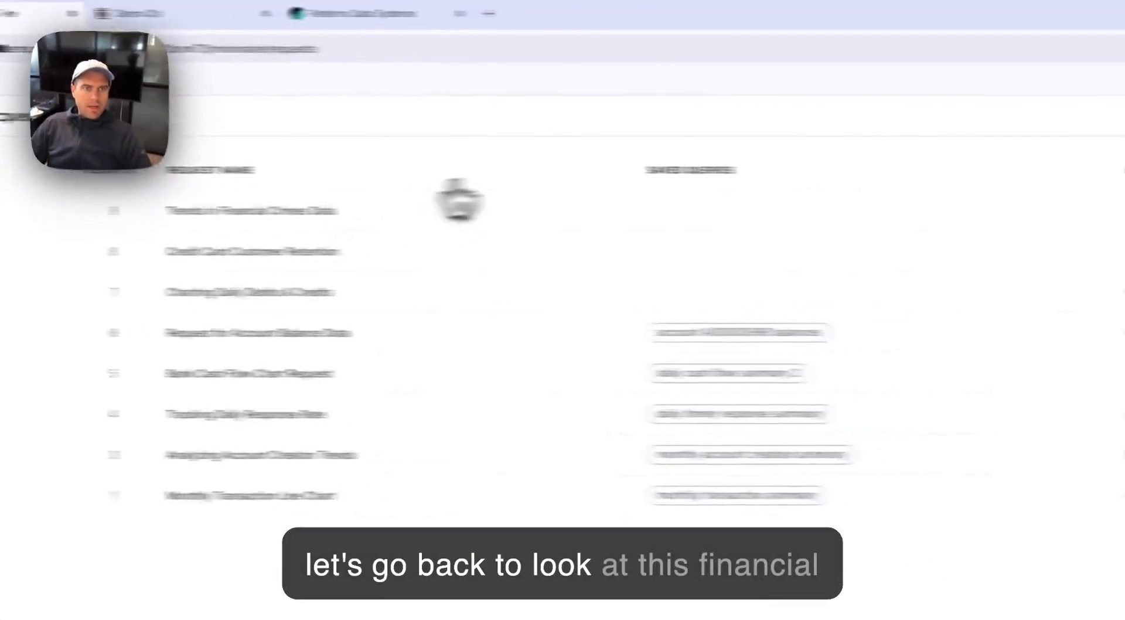
{"action": "left_click", "coordinate": [378, 218]}
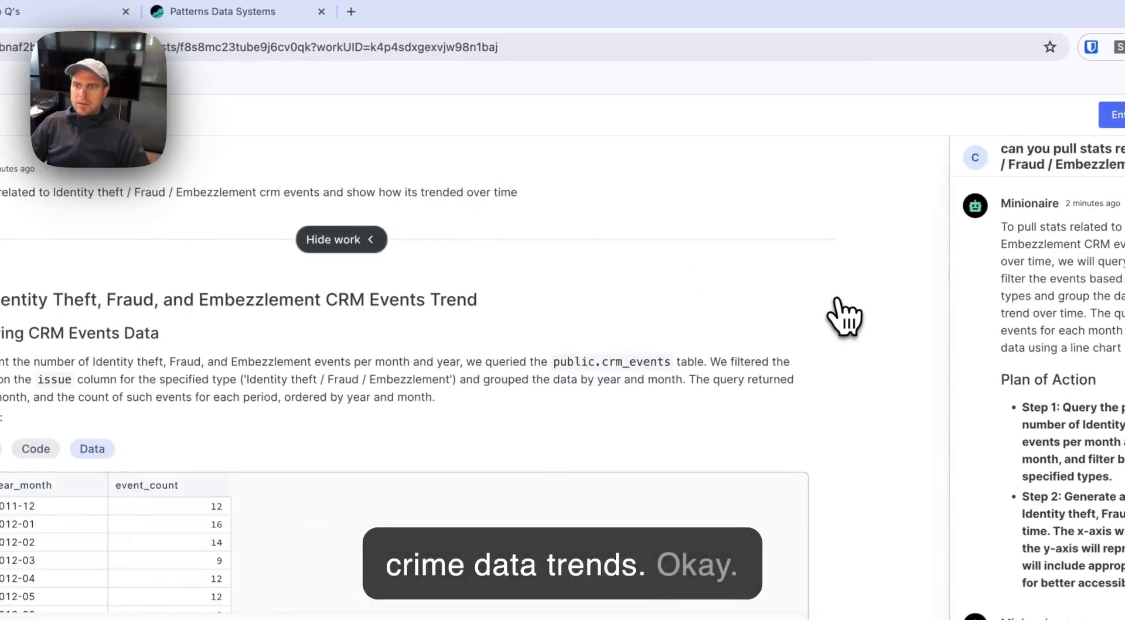
{"action": "triple_click", "coordinate": [1122, 278]}
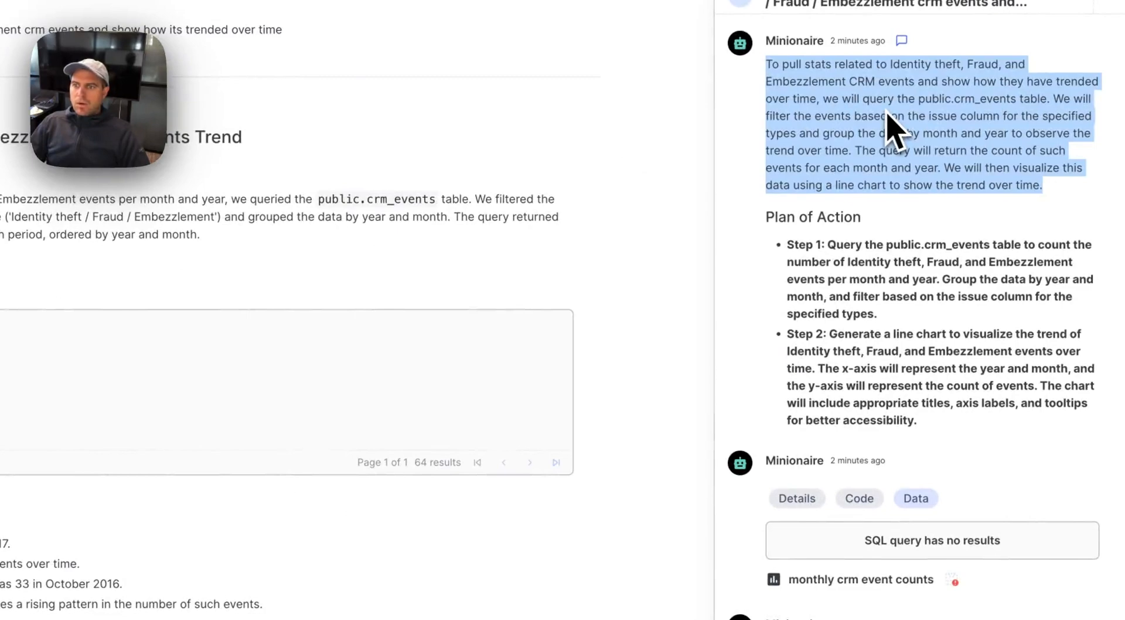
- Review the fraud trend plan's first step, and inspect the SQL code of the query that returned no results
{"action": "triple_click", "coordinate": [897, 269]}
{"action": "scroll", "coordinate": [904, 432], "scroll_direction": "down", "scroll_amount": 3}
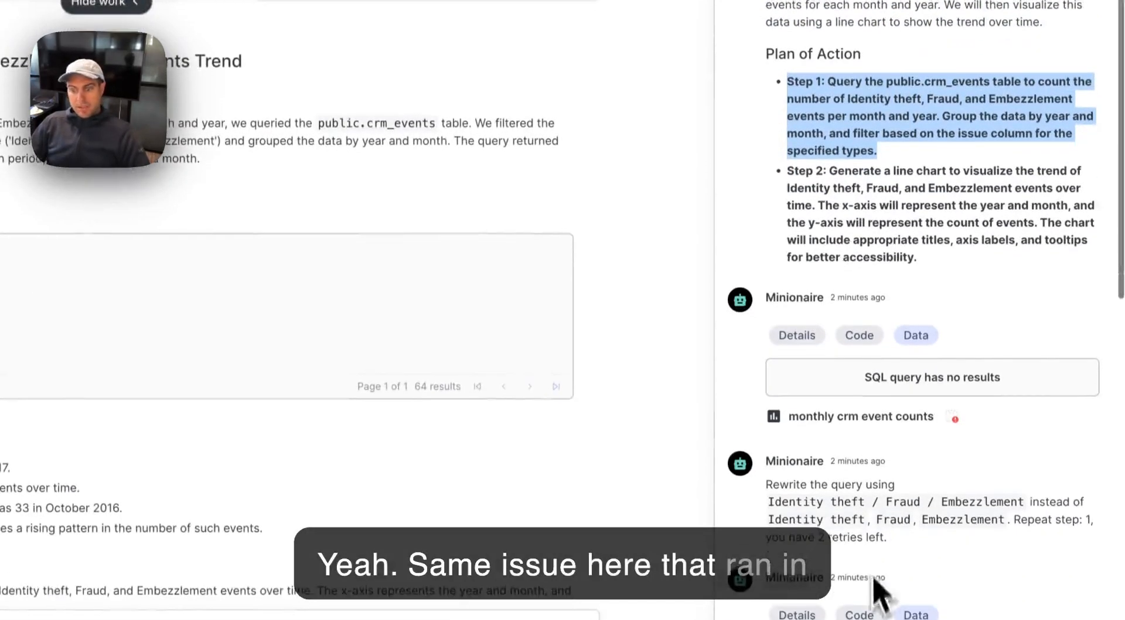
{"action": "scroll", "coordinate": [894, 556], "scroll_direction": "down", "scroll_amount": 3}
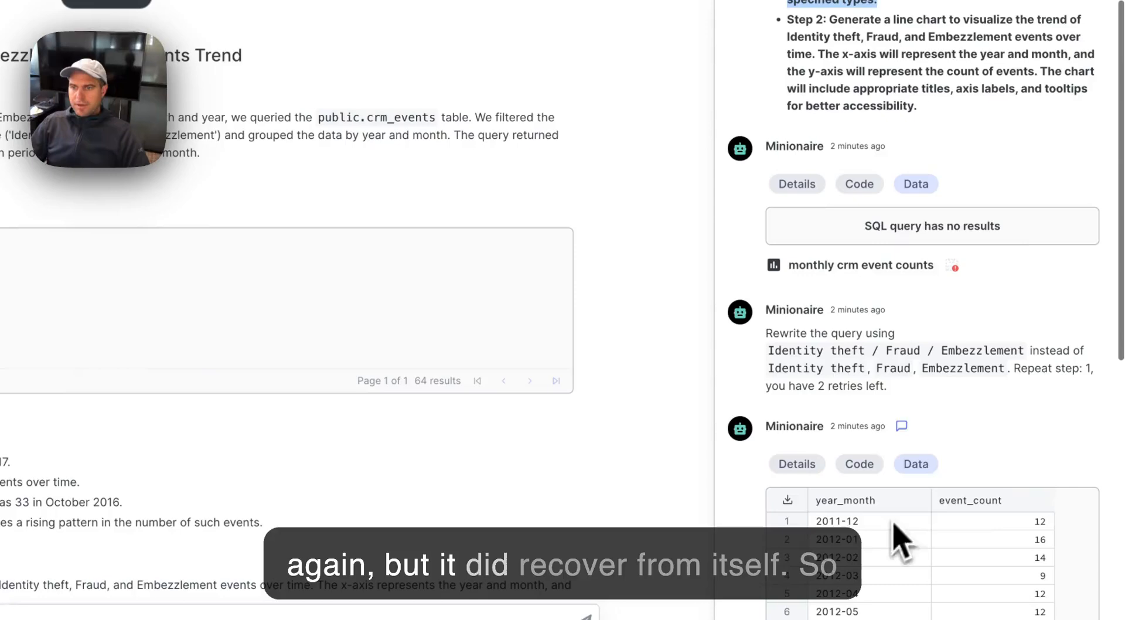
{"action": "left_click", "coordinate": [853, 352]}
{"action": "left_click", "coordinate": [859, 185]}
{"action": "scroll", "coordinate": [884, 263], "scroll_direction": "down", "scroll_amount": 2}
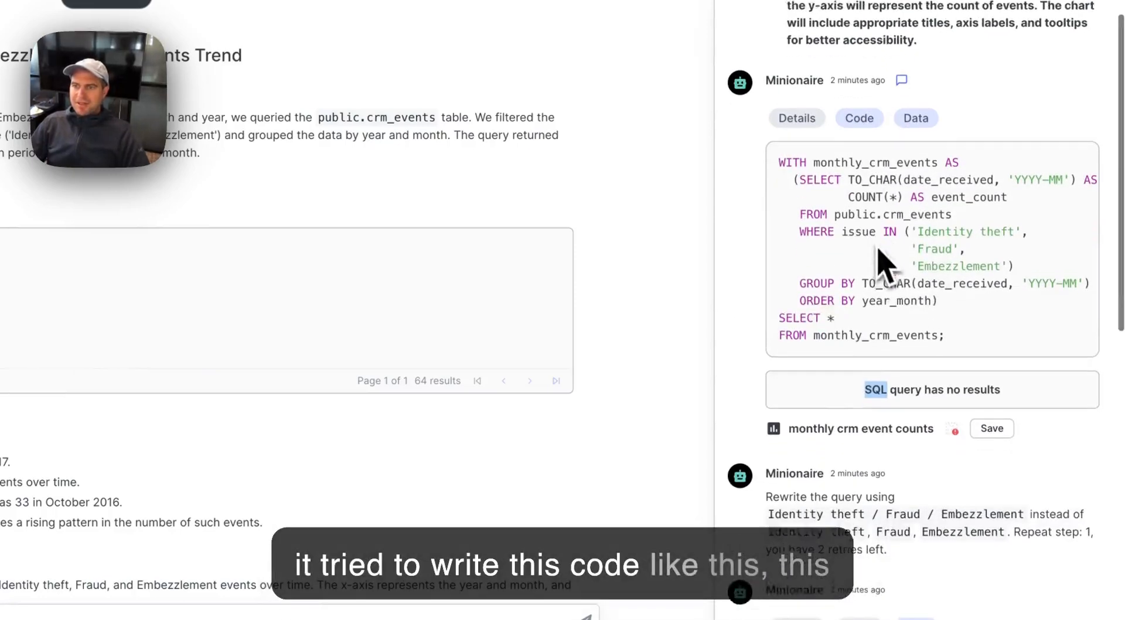
{"action": "left_click_drag", "start_coordinate": [918, 220], "coordinate": [990, 226]}
{"action": "left_click", "coordinate": [937, 249]}
{"action": "scroll", "coordinate": [938, 258], "scroll_direction": "down", "scroll_amount": 3}
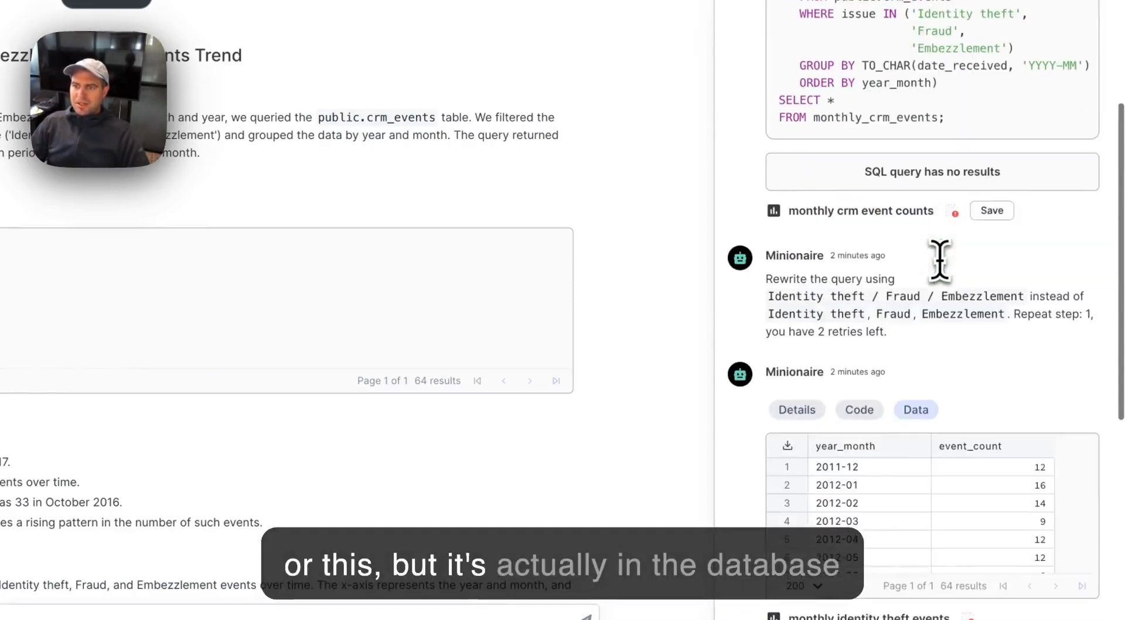
- Show the rewritten query's SQL code, examine its combined "Identity theft / Fraud / Embezzlement" issue condition, and hide the code again
{"action": "left_click", "coordinate": [867, 409]}
{"action": "scroll", "coordinate": [926, 375], "scroll_direction": "down", "scroll_amount": 3}
{"action": "scroll", "coordinate": [918, 351], "scroll_direction": "right", "scroll_amount": 3}
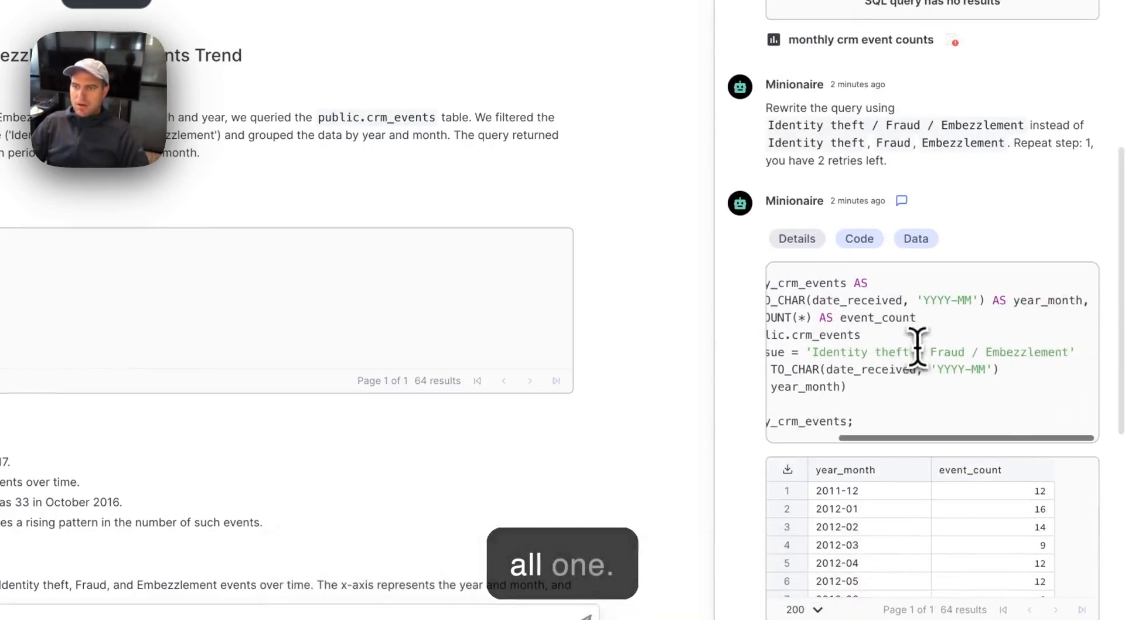
{"action": "left_click_drag", "start_coordinate": [816, 356], "coordinate": [1076, 355]}
{"action": "left_click", "coordinate": [1076, 355]}
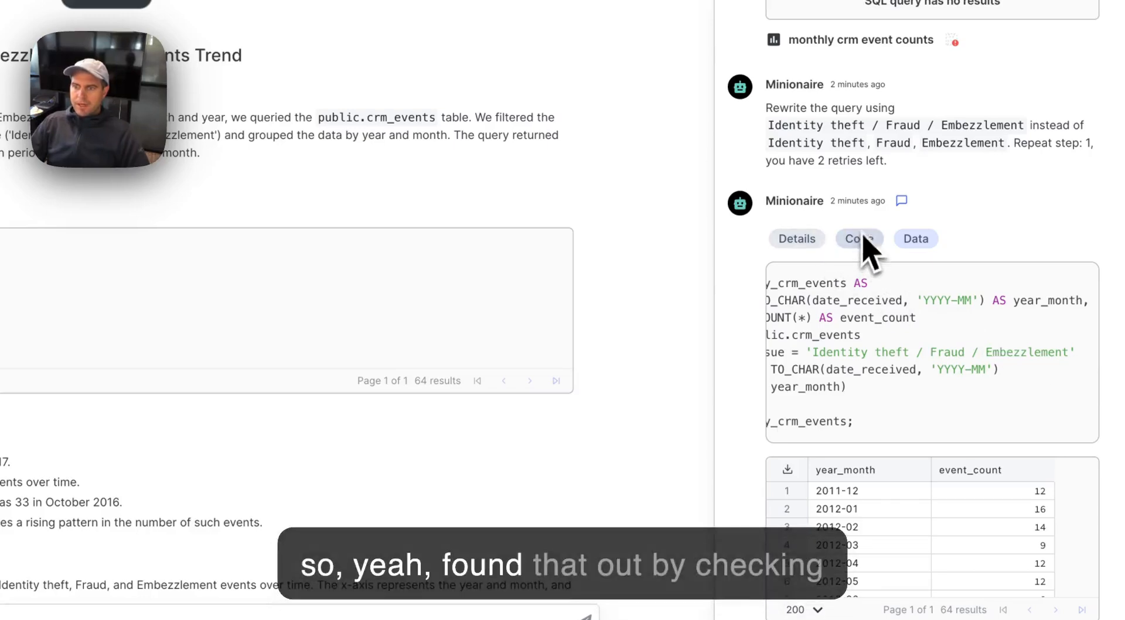
{"action": "left_click", "coordinate": [859, 238]}
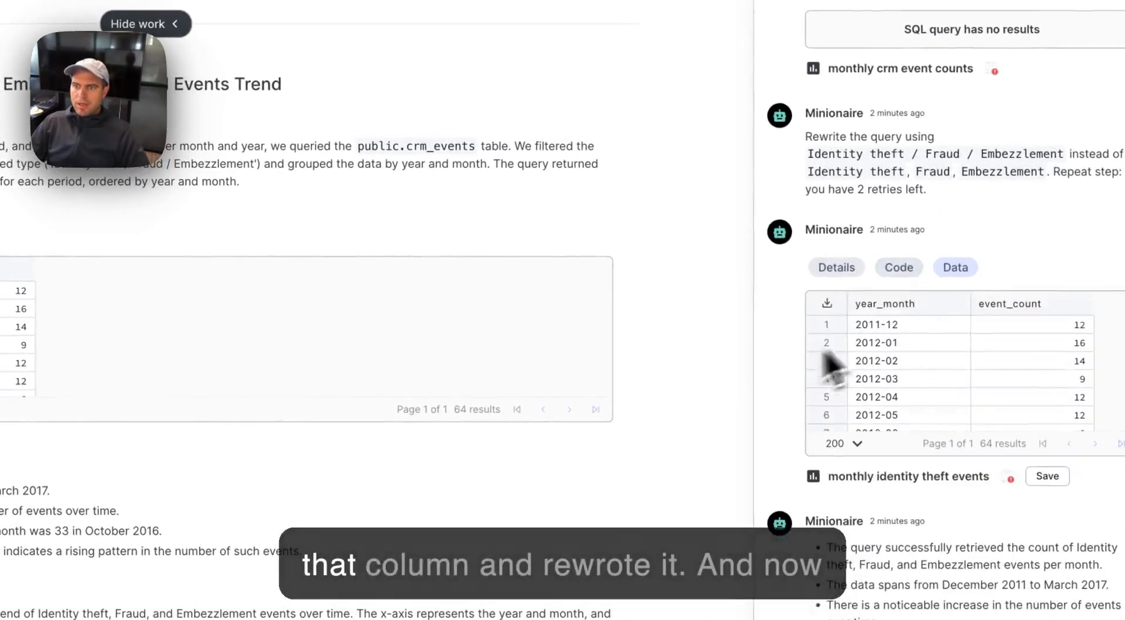
- Widen the work log to examine the line chart of monthly identity theft, fraud, and embezzlement events
{"action": "scroll", "coordinate": [731, 349], "scroll_direction": "down", "scroll_amount": 4}
{"action": "scroll", "coordinate": [867, 394], "scroll_direction": "down", "scroll_amount": 4}
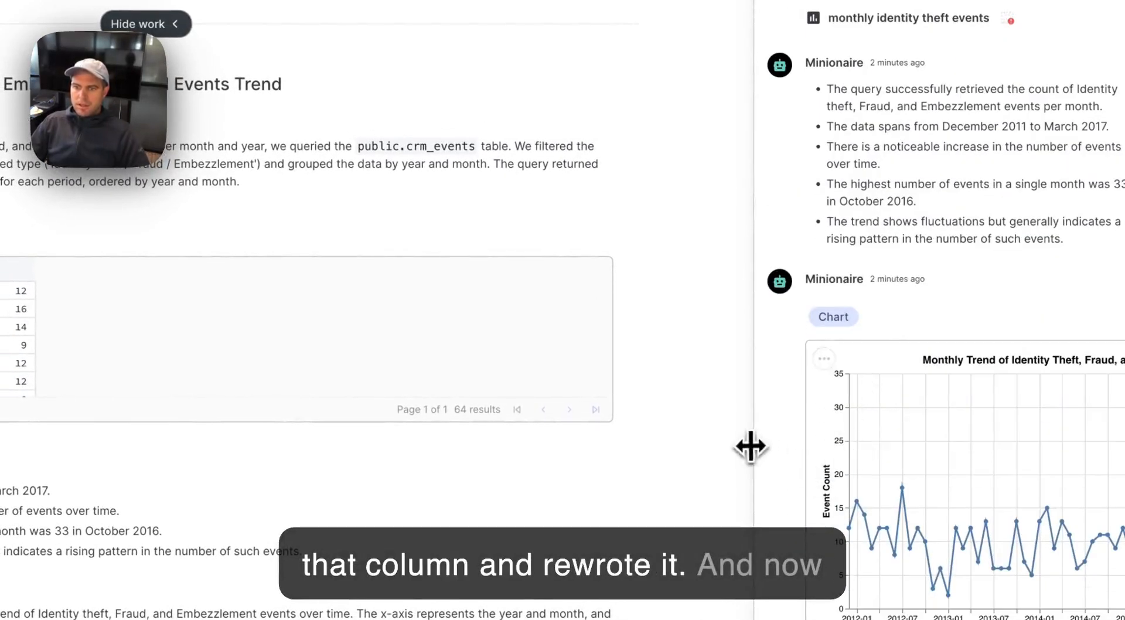
{"action": "left_click_drag", "start_coordinate": [750, 446], "coordinate": [381, 469]}
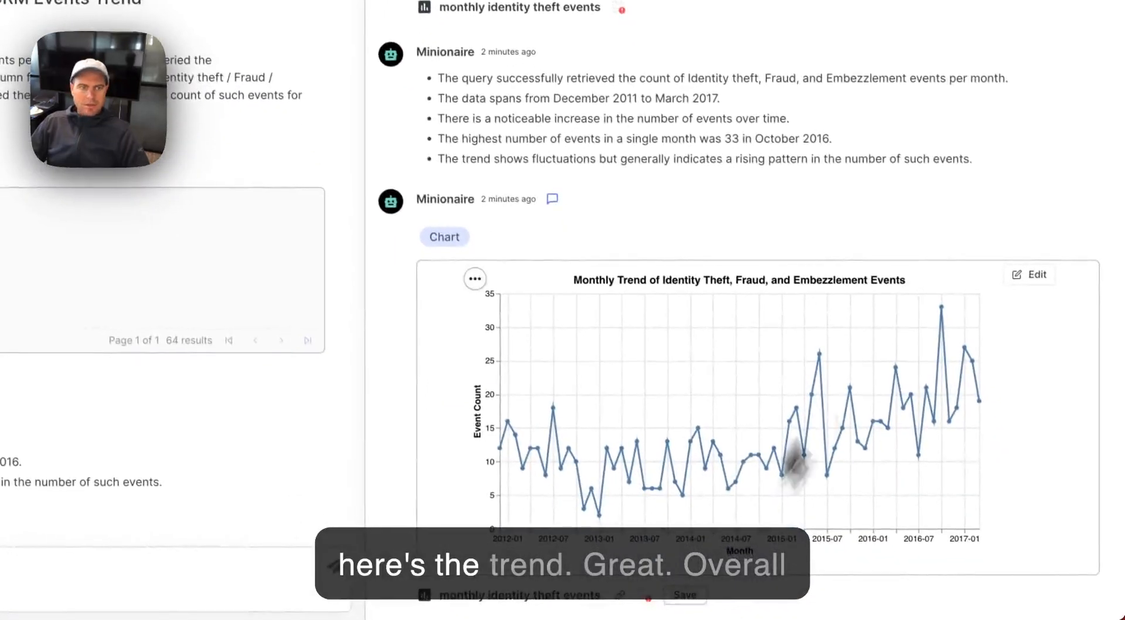
{"action": "scroll", "coordinate": [520, 279], "scroll_direction": "down", "scroll_amount": 3}
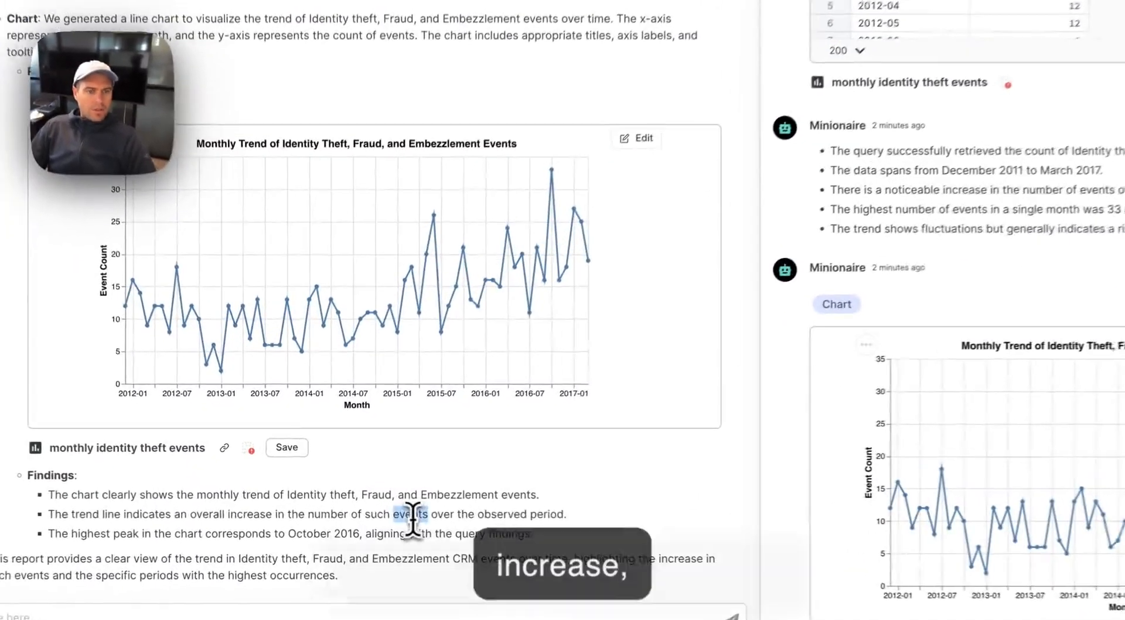
- Read the chart findings and concluding summary in the report, and save the monthly identity theft events query
{"action": "triple_click", "coordinate": [375, 509]}
{"action": "triple_click", "coordinate": [374, 523]}
{"action": "triple_click", "coordinate": [416, 560]}
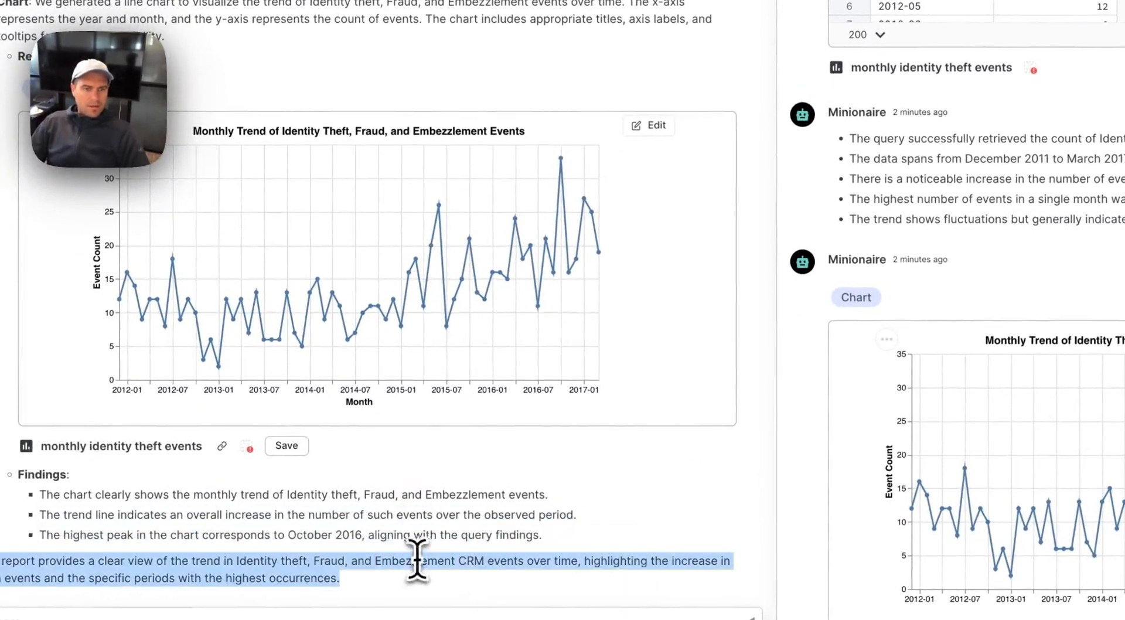
{"action": "left_click", "coordinate": [300, 449]}
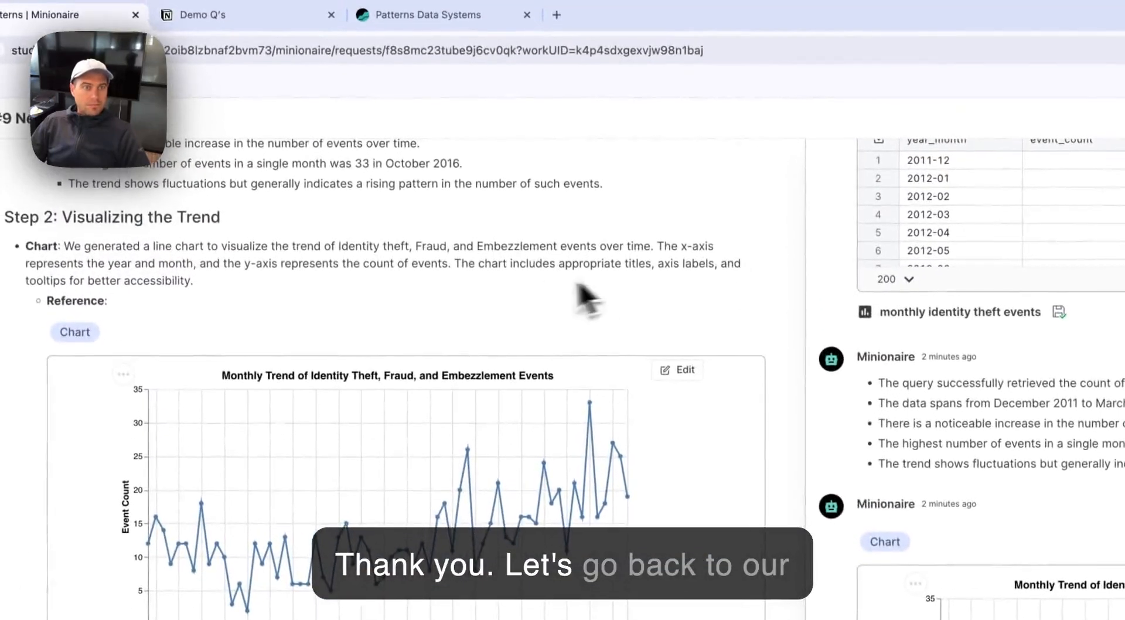
- Open the Credit Card Customer Retention request, widen its work log, and review the heatmap attempts and their source data
{"action": "key", "text": "alt+Left"}
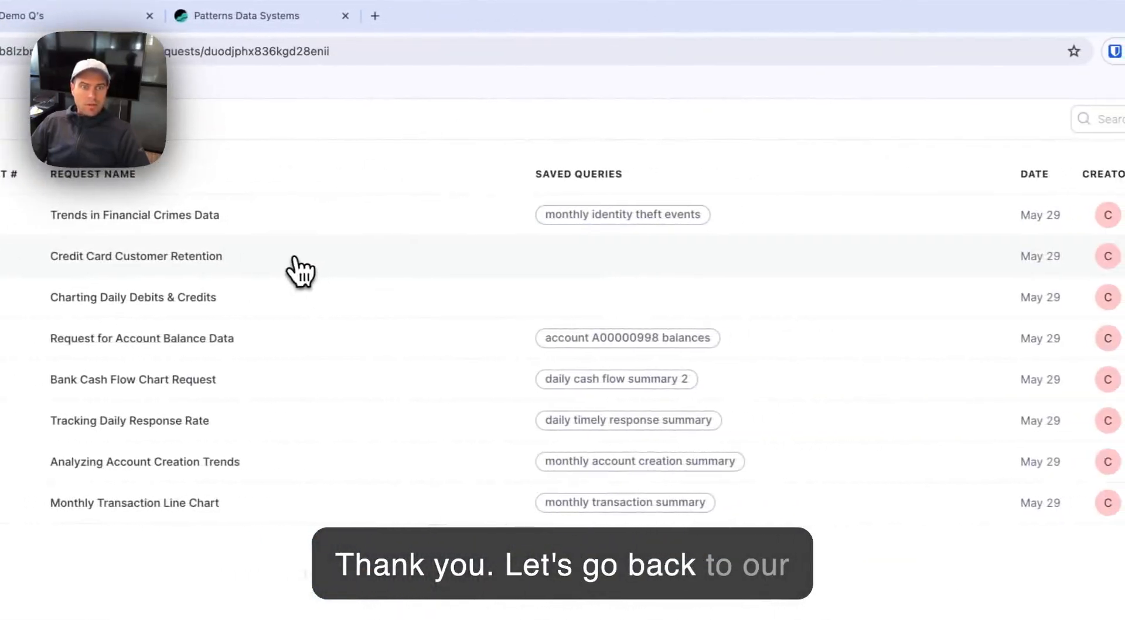
{"action": "left_click", "coordinate": [297, 269]}
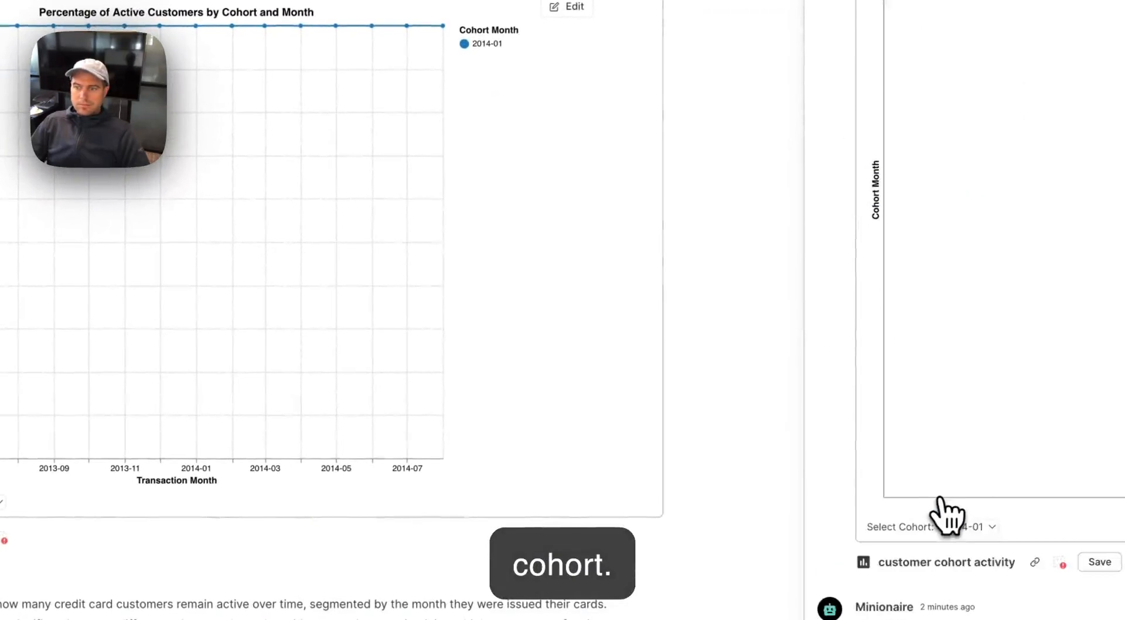
{"action": "left_click_drag", "start_coordinate": [804, 445], "coordinate": [516, 434]}
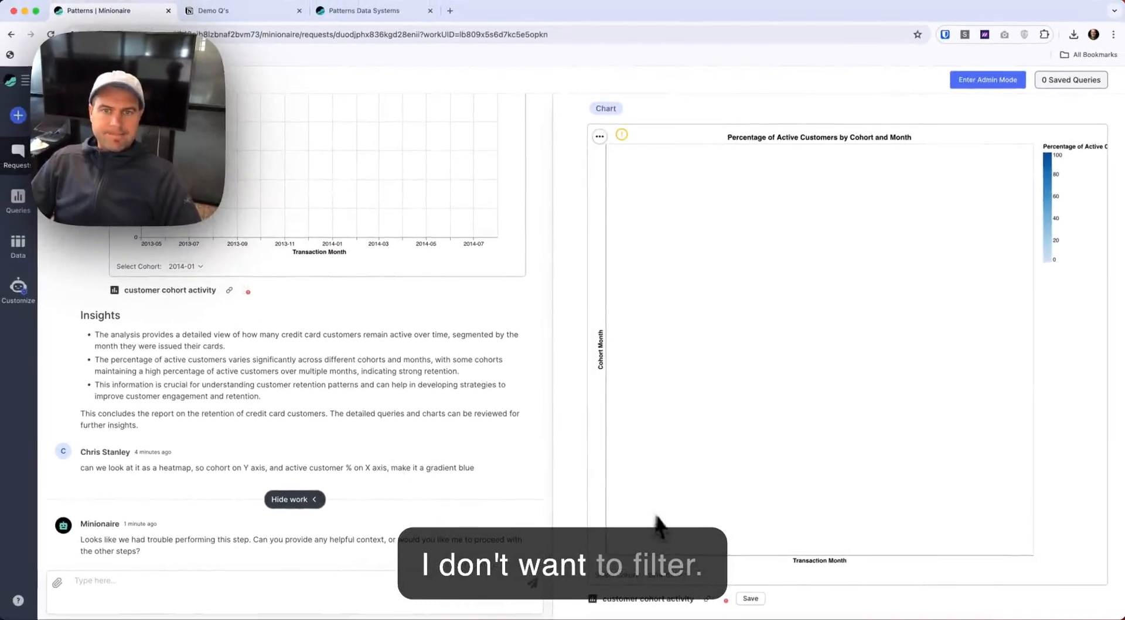
{"action": "scroll", "coordinate": [582, 459], "scroll_direction": "up", "scroll_amount": 8}
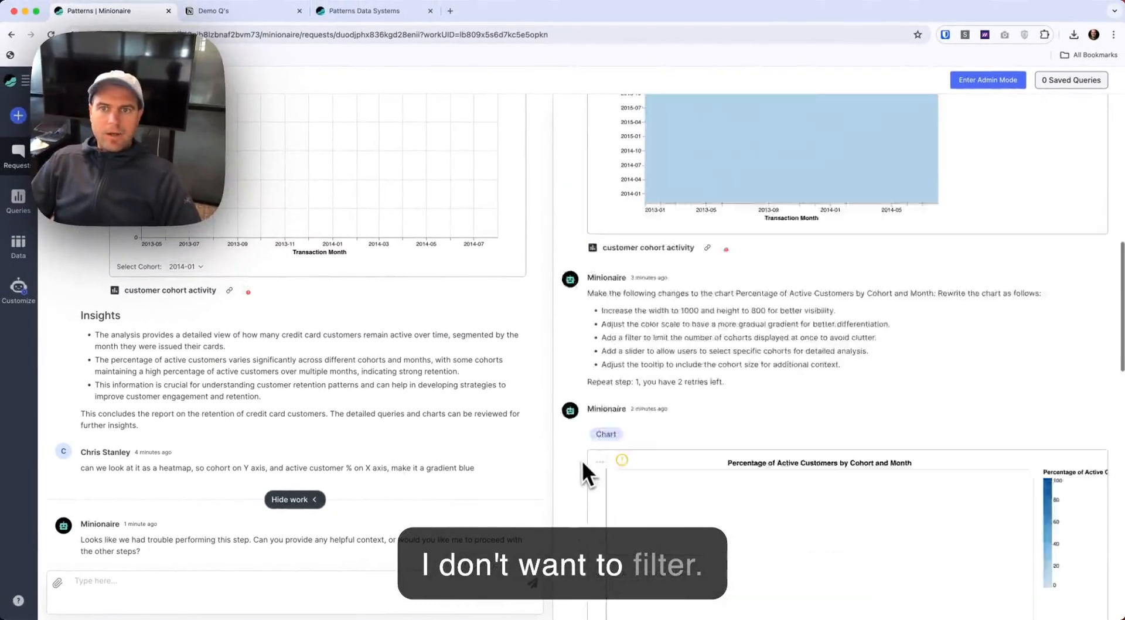
{"action": "scroll", "coordinate": [833, 310], "scroll_direction": "up", "scroll_amount": 6}
{"action": "scroll", "coordinate": [832, 306], "scroll_direction": "up", "scroll_amount": 1}
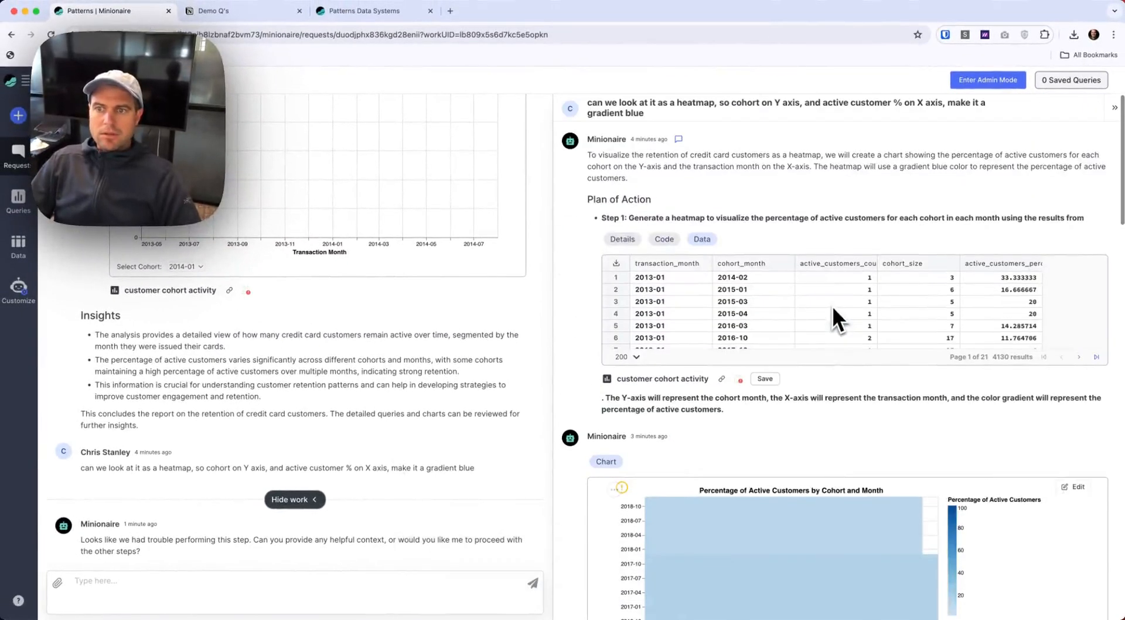
{"action": "scroll", "coordinate": [985, 296], "scroll_direction": "down", "scroll_amount": 10}
{"action": "scroll", "coordinate": [984, 304], "scroll_direction": "down", "scroll_amount": 5}
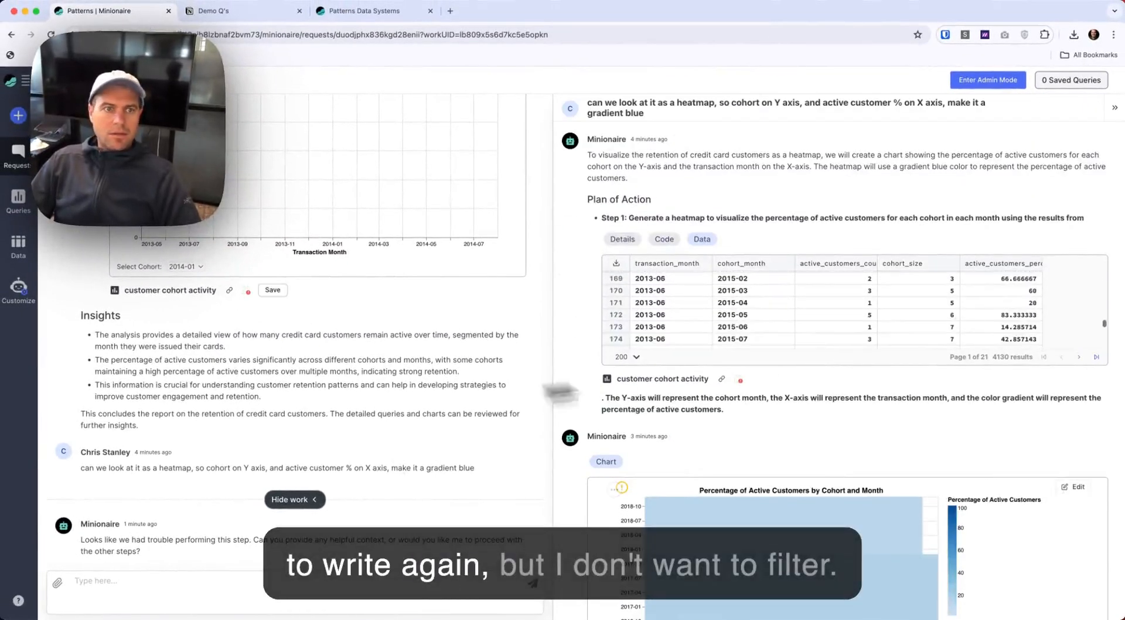
- Edit the heatmap message in the retention conversation to end with ", no filter"
{"action": "scroll", "coordinate": [409, 397], "scroll_direction": "up", "scroll_amount": 15}
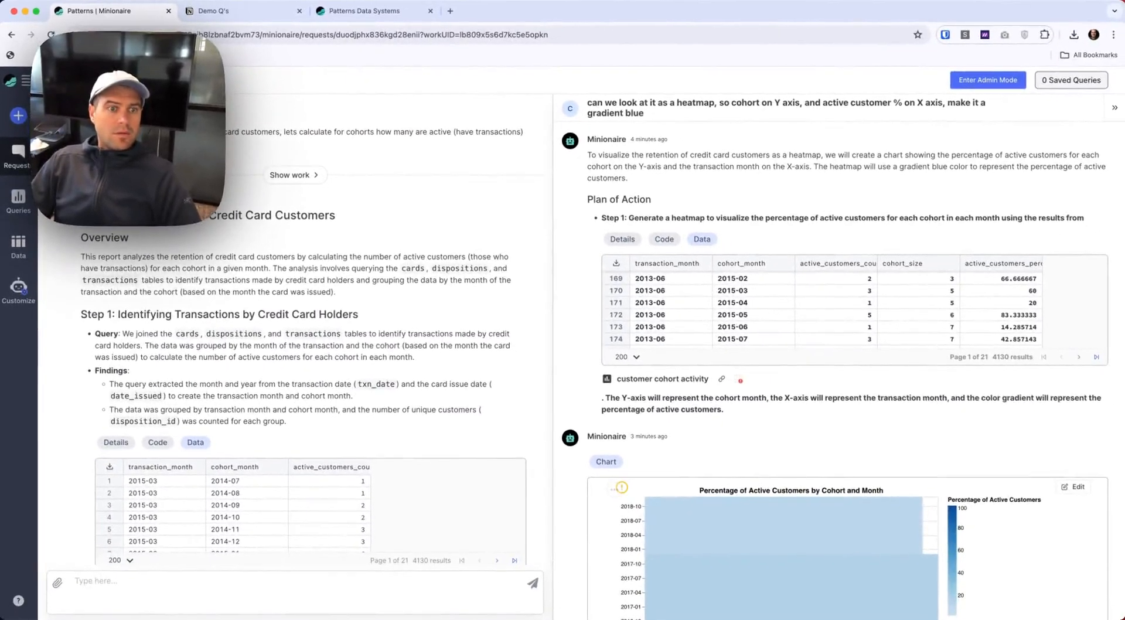
{"action": "scroll", "coordinate": [423, 309], "scroll_direction": "down", "scroll_amount": 1}
{"action": "scroll", "coordinate": [423, 309], "scroll_direction": "down", "scroll_amount": 3}
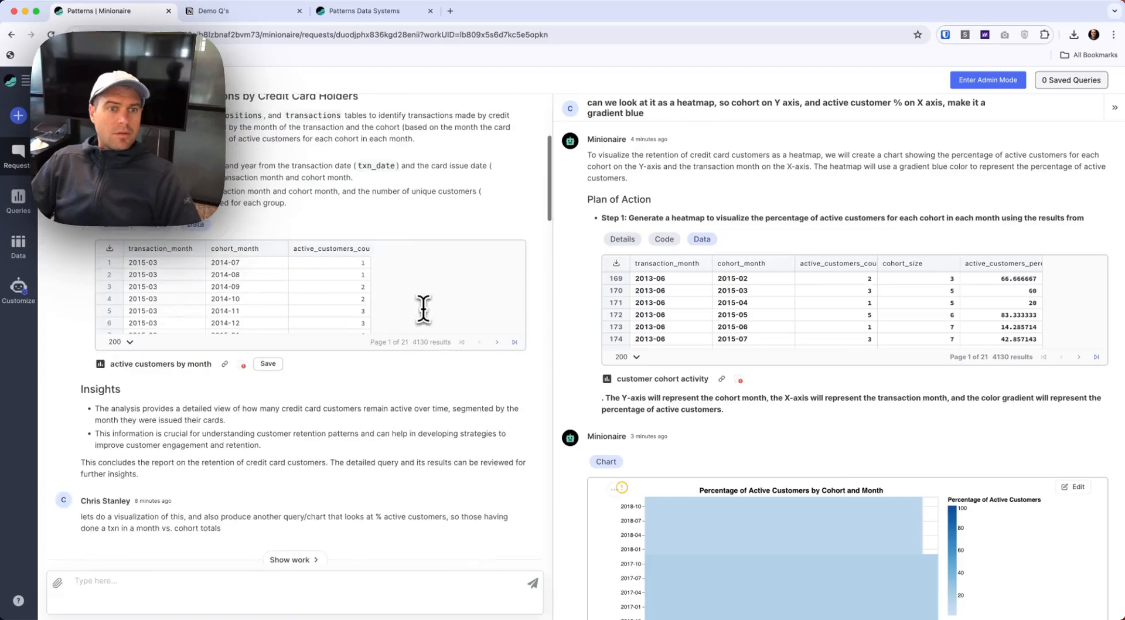
{"action": "scroll", "coordinate": [391, 443], "scroll_direction": "down", "scroll_amount": 14}
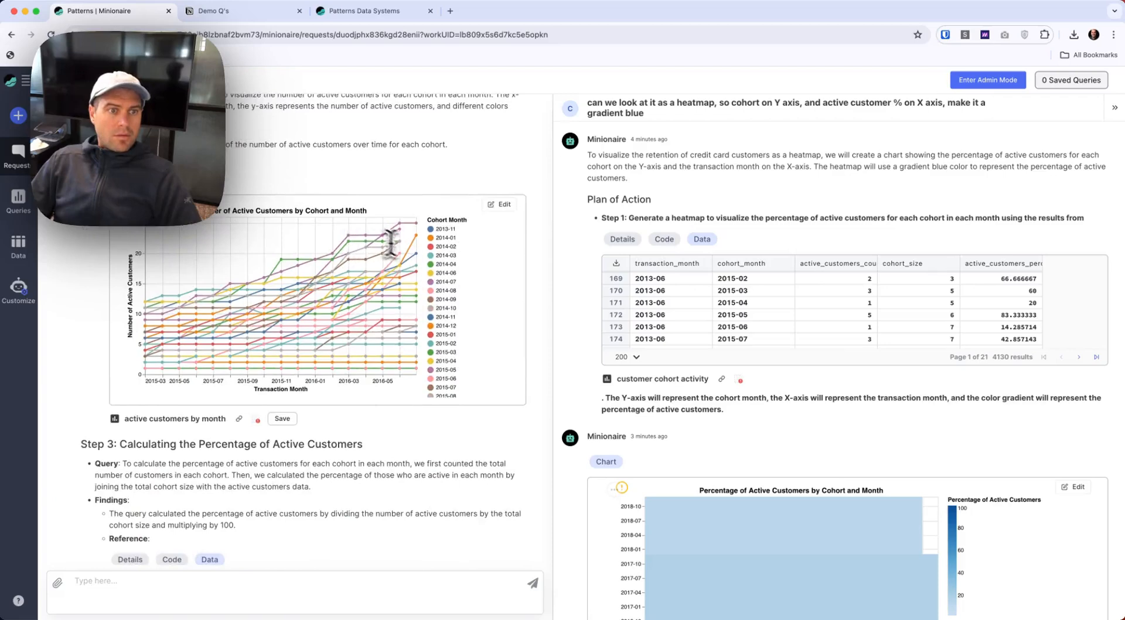
{"action": "scroll", "coordinate": [391, 242], "scroll_direction": "down", "scroll_amount": 4}
{"action": "scroll", "coordinate": [449, 530], "scroll_direction": "down", "scroll_amount": 10}
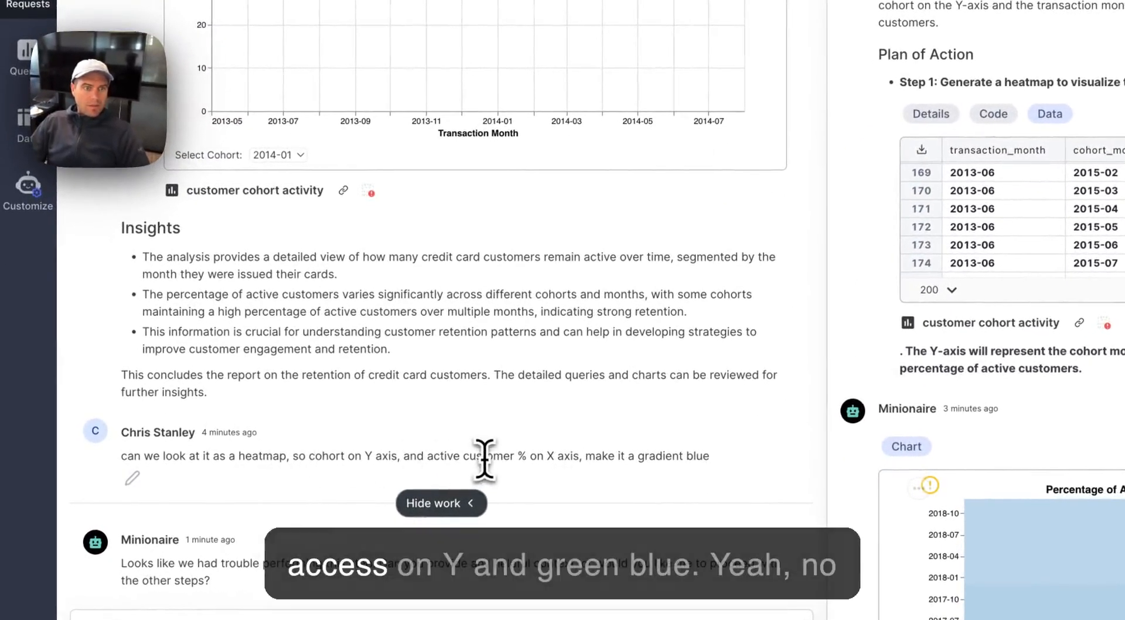
{"action": "left_click", "coordinate": [131, 478]}
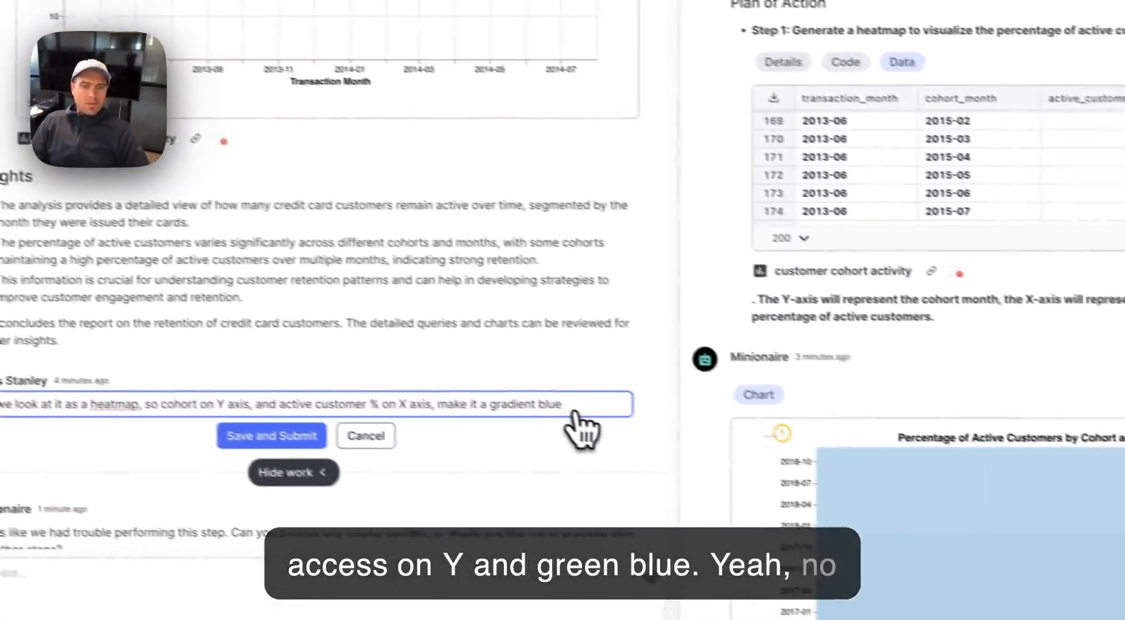
{"action": "type", "text": ", no filter"}
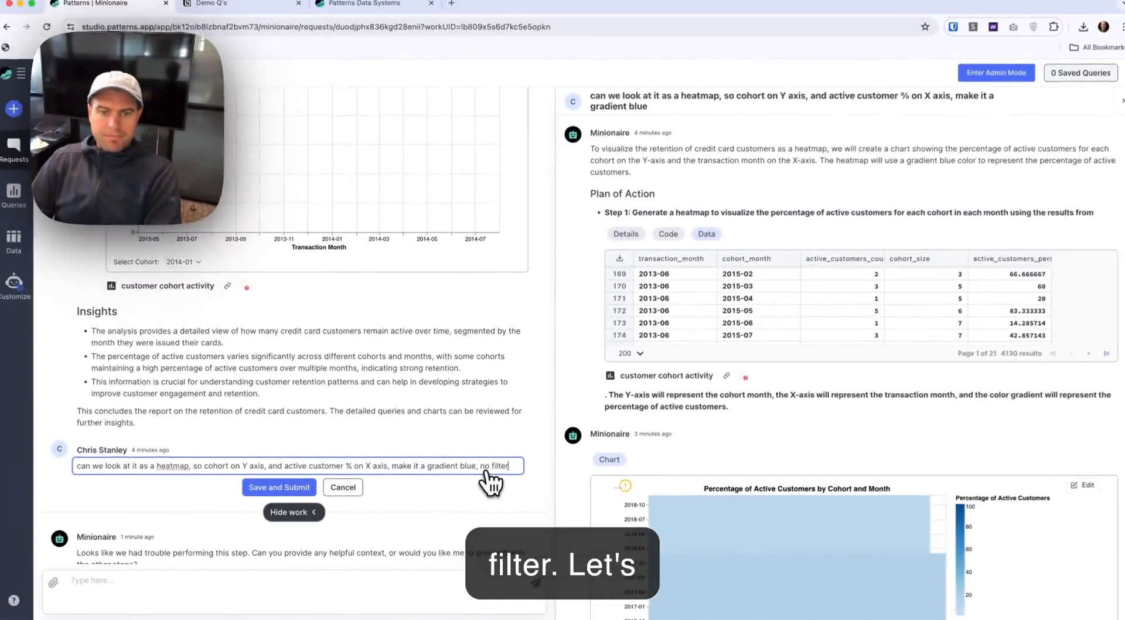
- Request the chart change "no filter" for the empty Percentage of Active Customers by Cohort and Month chart in the work log
{"action": "scroll", "coordinate": [893, 394], "scroll_direction": "down", "scroll_amount": 10}
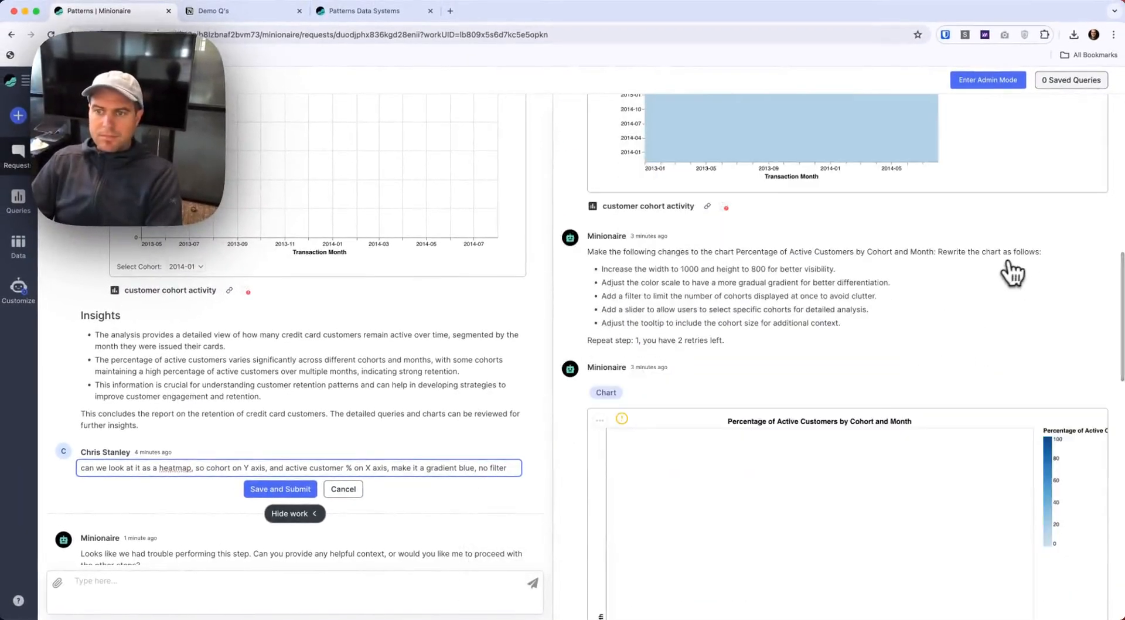
{"action": "scroll", "coordinate": [1013, 272], "scroll_direction": "down", "scroll_amount": 5}
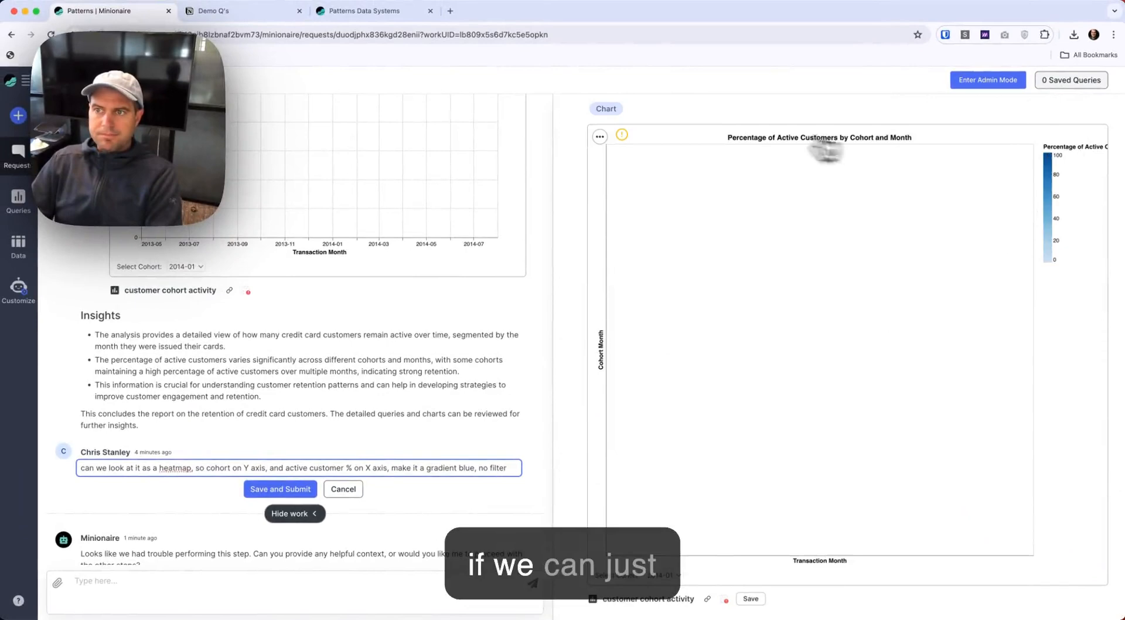
{"action": "left_click", "coordinate": [1088, 134]}
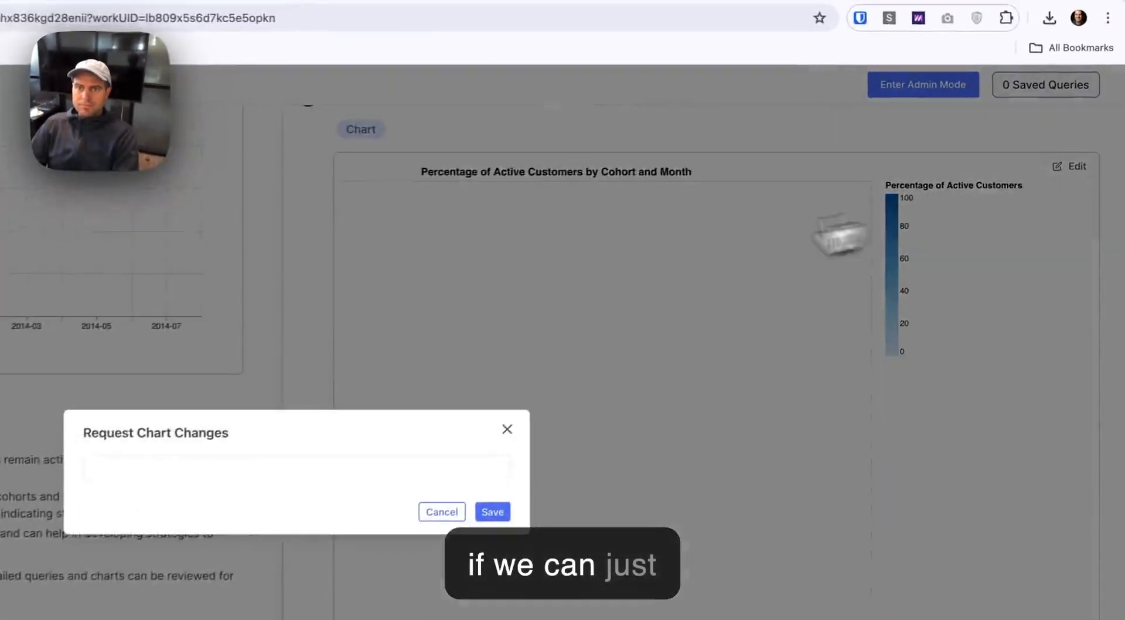
{"action": "type", "text": "no filter"}
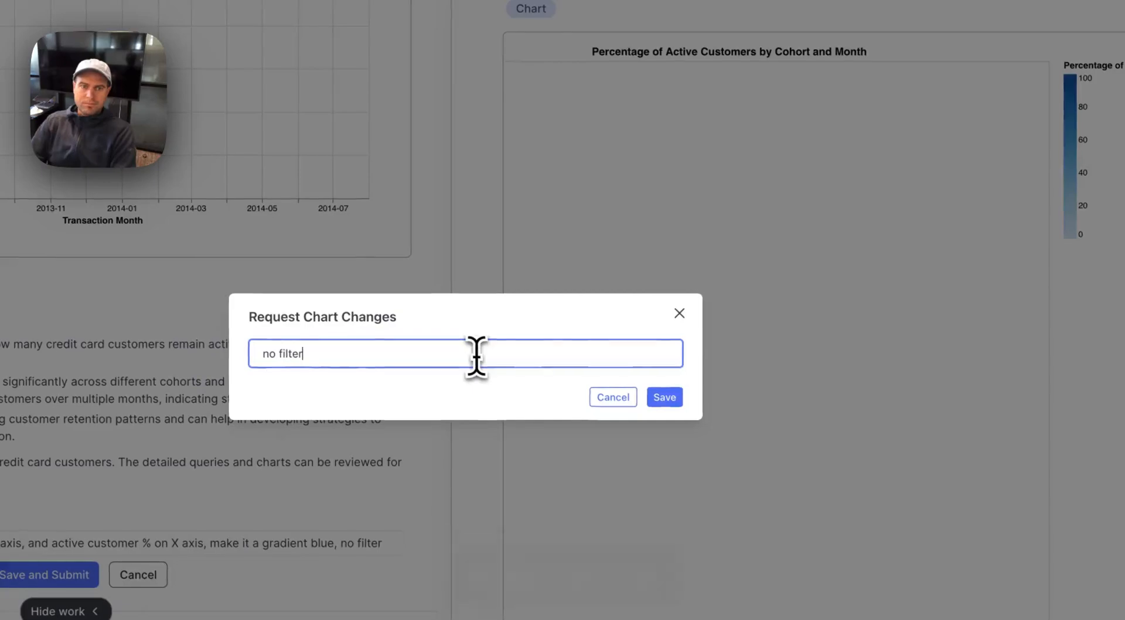
{"action": "left_click", "coordinate": [662, 398]}
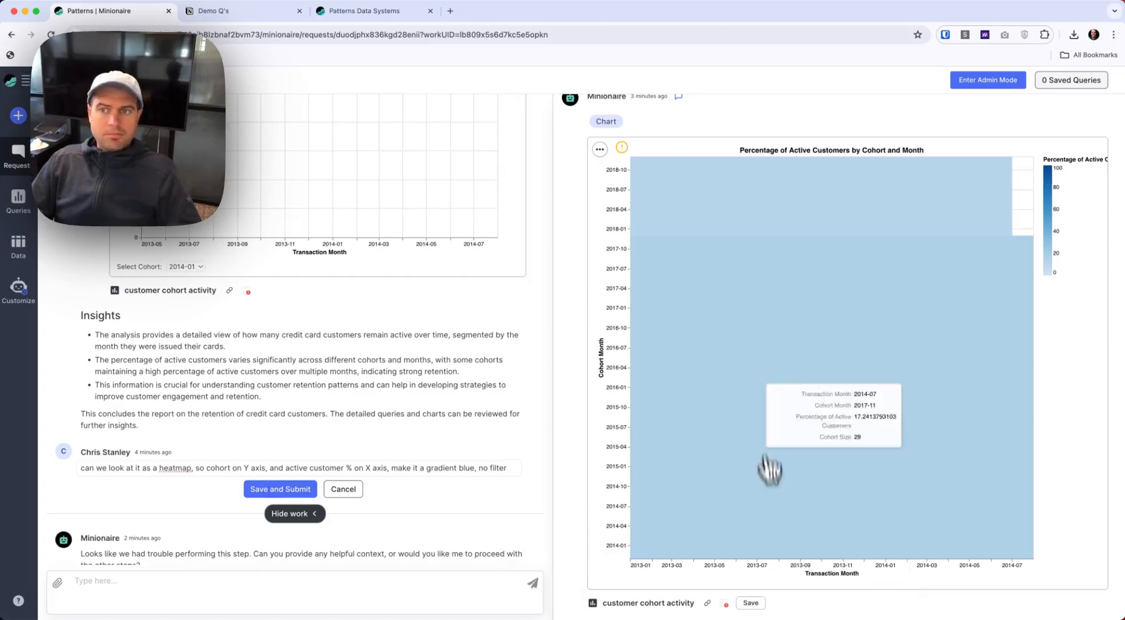
- Compare the heatmap attempts with their source data and the suggested chart changes, and submit the edited heatmap message
{"action": "scroll", "coordinate": [769, 217], "scroll_direction": "up", "scroll_amount": 5}
{"action": "scroll", "coordinate": [769, 214], "scroll_direction": "up", "scroll_amount": 10}
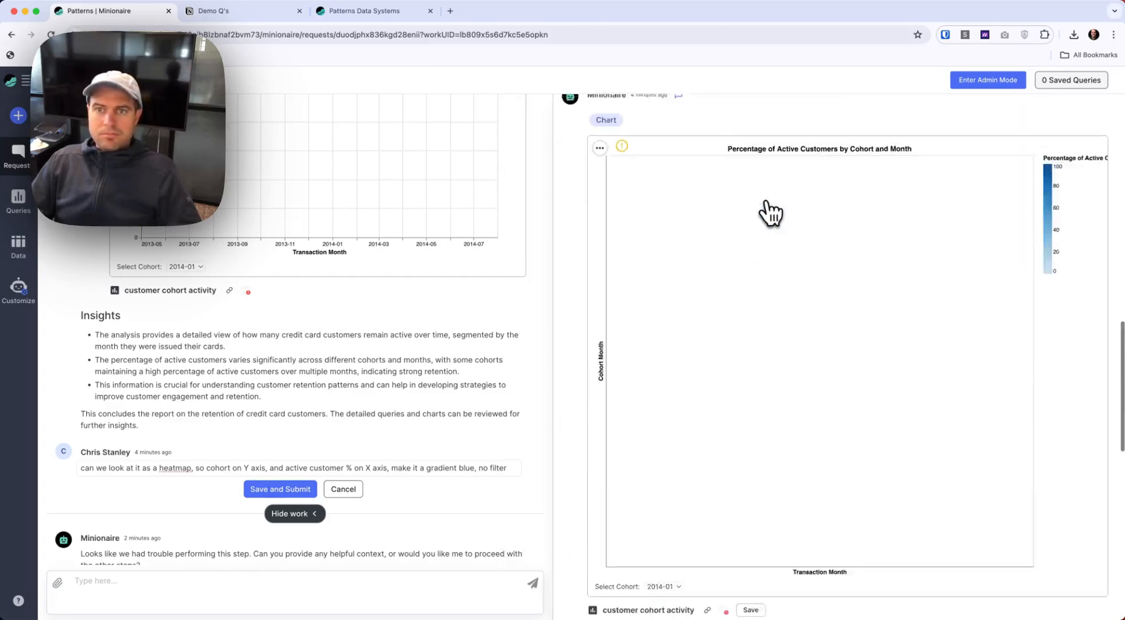
{"action": "scroll", "coordinate": [769, 211], "scroll_direction": "up", "scroll_amount": 4}
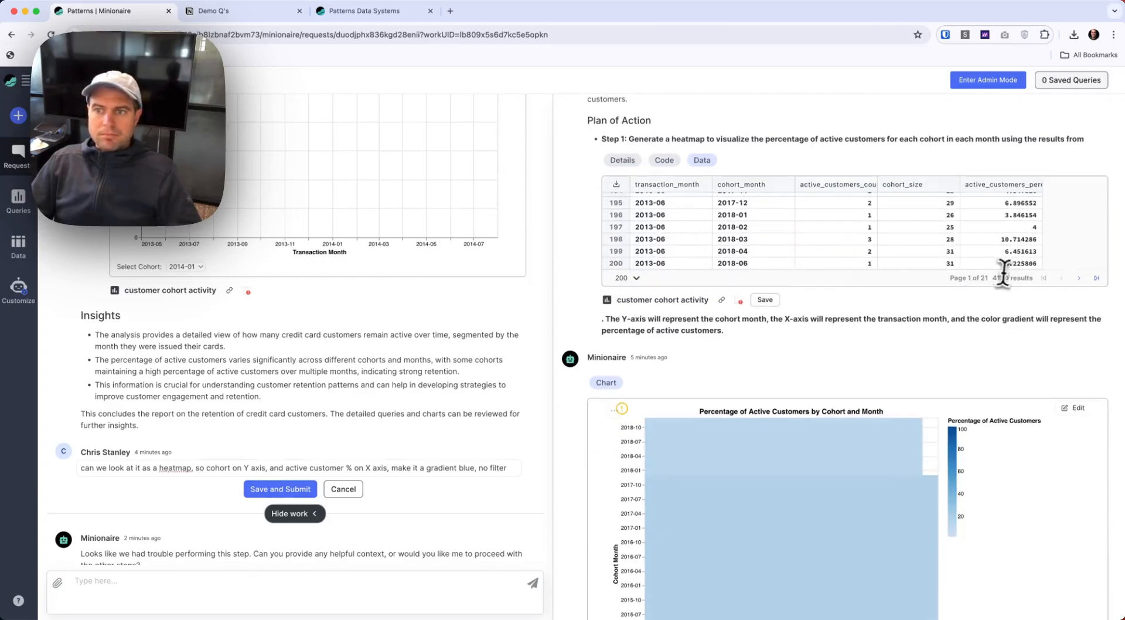
{"action": "scroll", "coordinate": [868, 372], "scroll_direction": "down", "scroll_amount": 9}
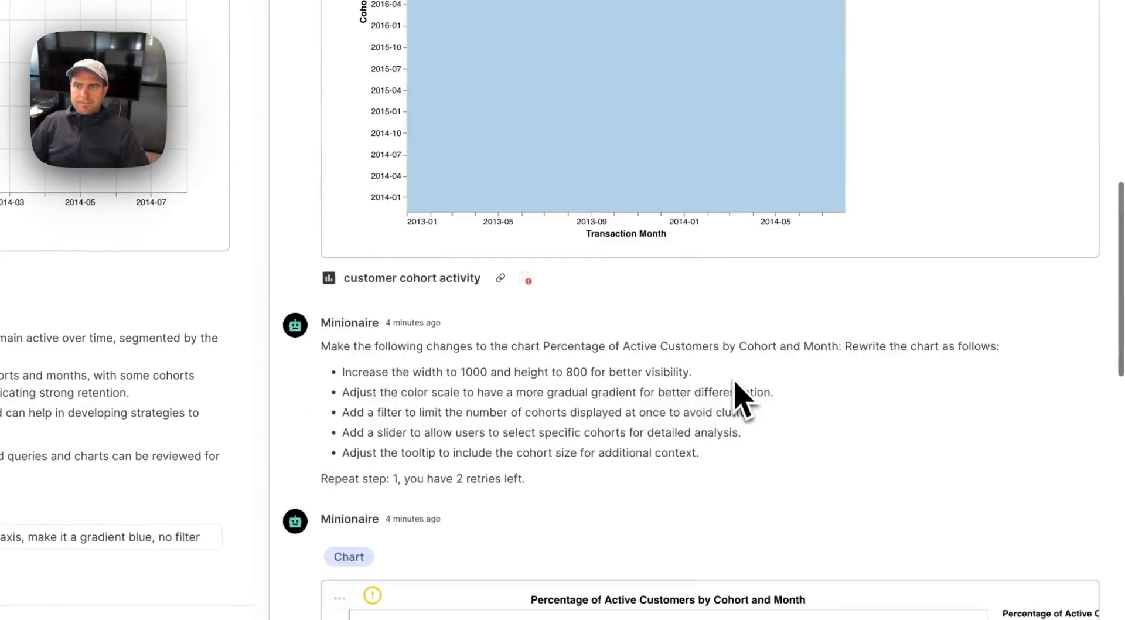
{"action": "scroll", "coordinate": [736, 394], "scroll_direction": "up", "scroll_amount": 5}
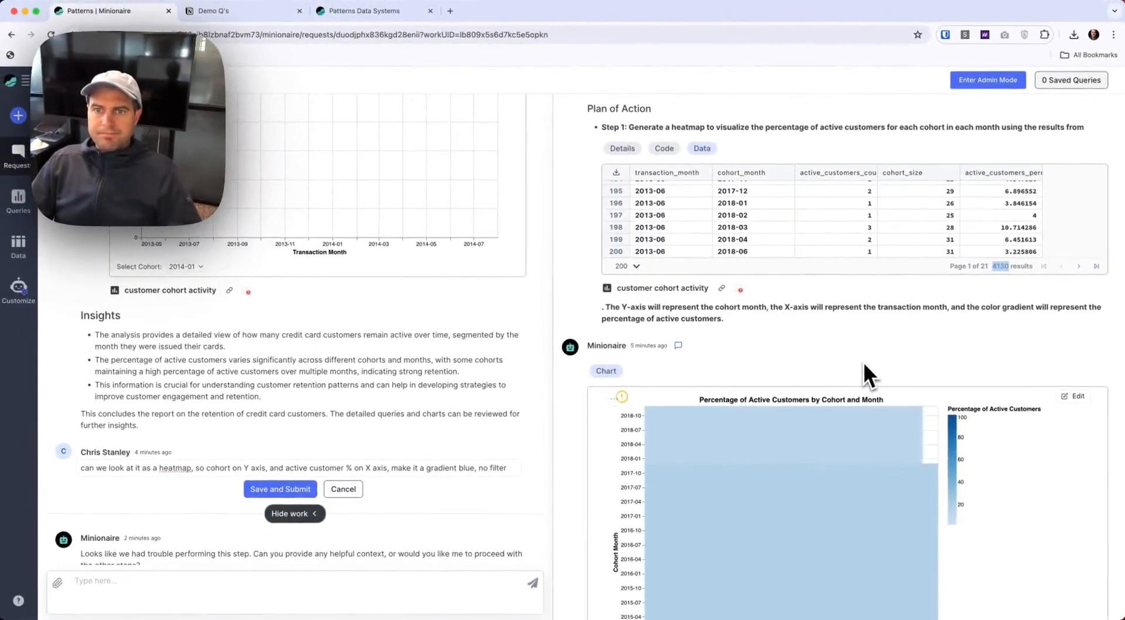
{"action": "scroll", "coordinate": [864, 371], "scroll_direction": "down", "scroll_amount": 9}
{"action": "scroll", "coordinate": [864, 371], "scroll_direction": "up", "scroll_amount": 4}
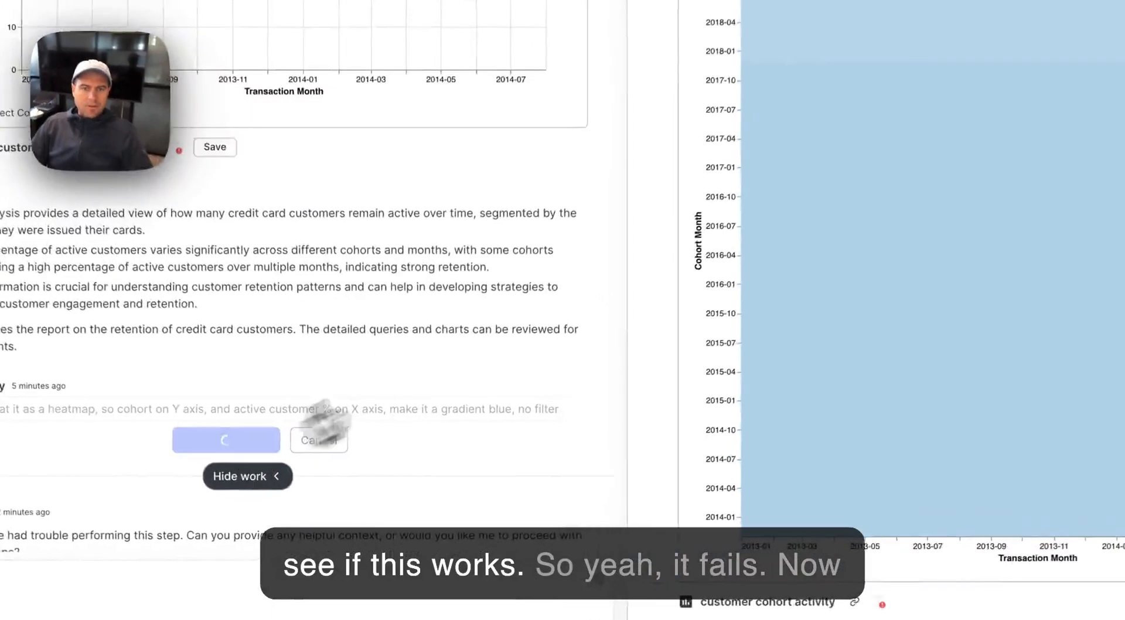
{"action": "mouse_move", "coordinate": [894, 266]}
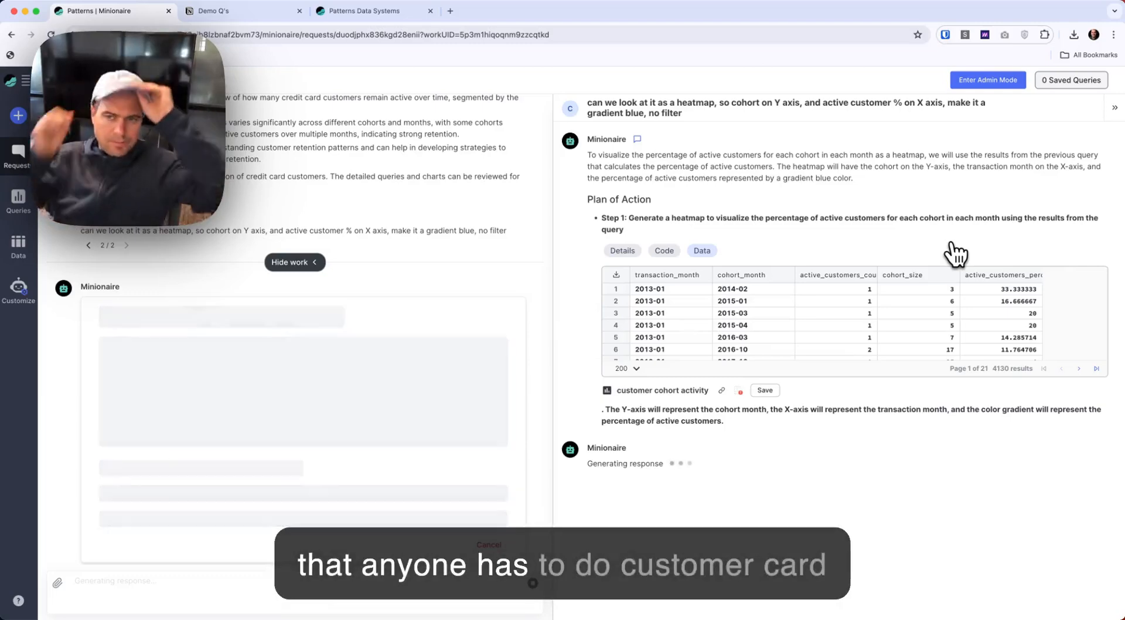
- Open the Charting Daily Debits & Credits request and review its line chart, data table and request message
{"action": "left_click", "coordinate": [19, 161]}
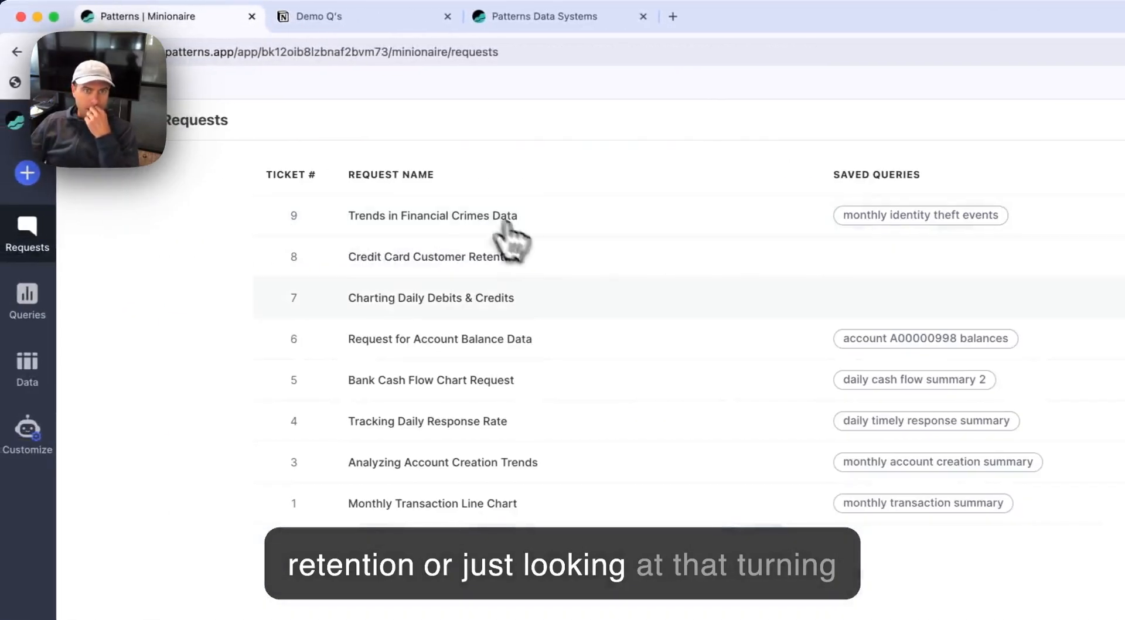
{"action": "left_click", "coordinate": [528, 299]}
{"action": "scroll", "coordinate": [271, 397], "scroll_direction": "down", "scroll_amount": 5}
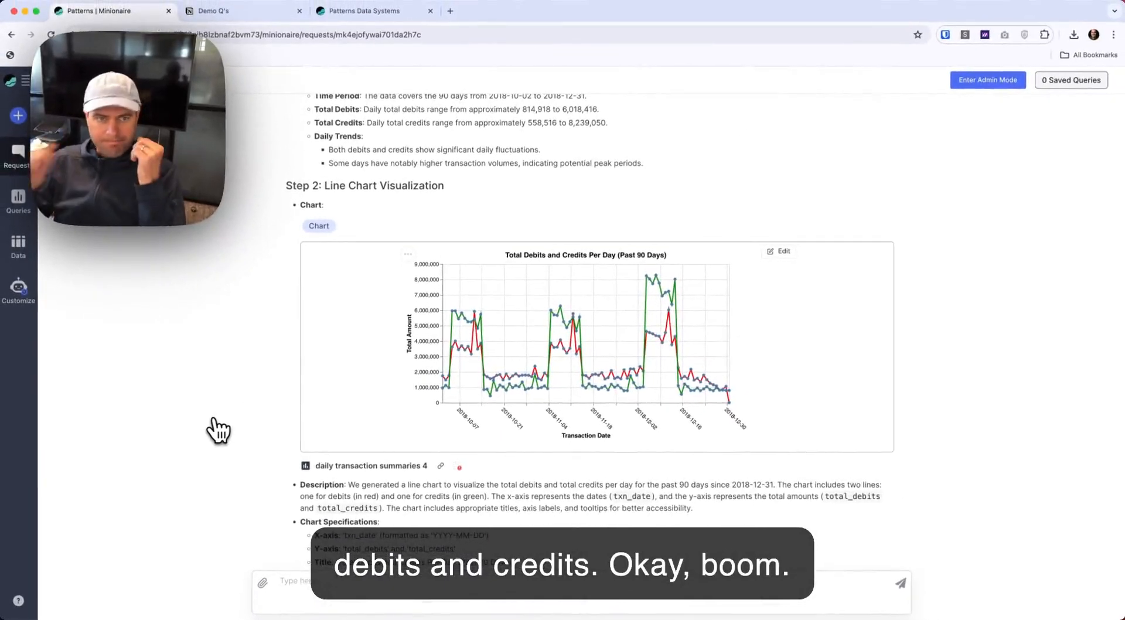
{"action": "scroll", "coordinate": [272, 370], "scroll_direction": "up", "scroll_amount": 6}
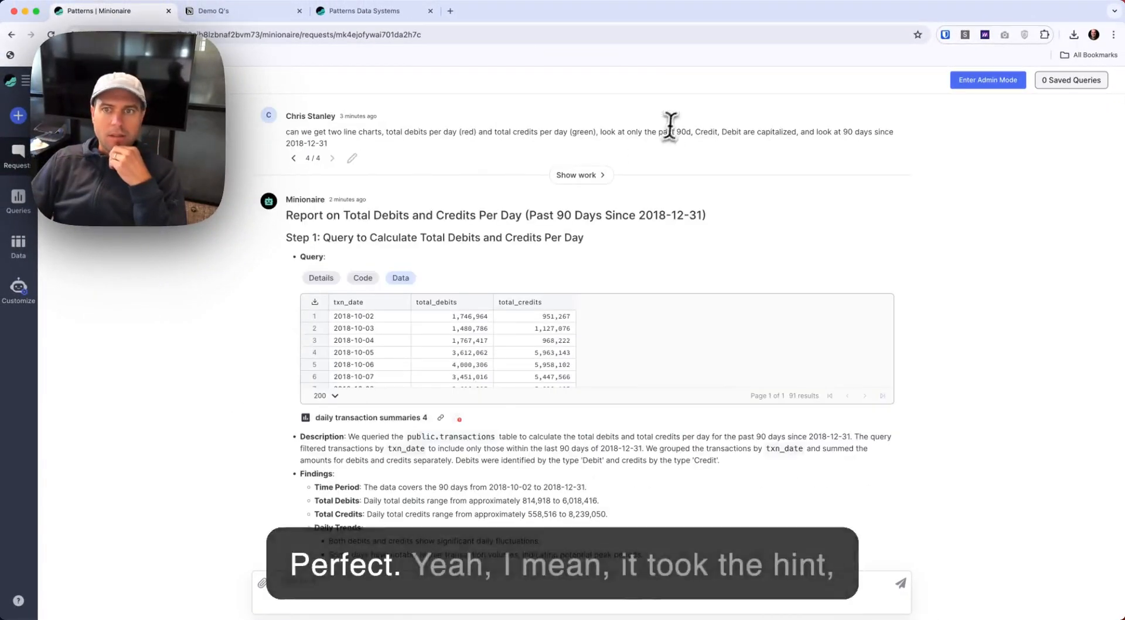
{"action": "triple_click", "coordinate": [787, 133]}
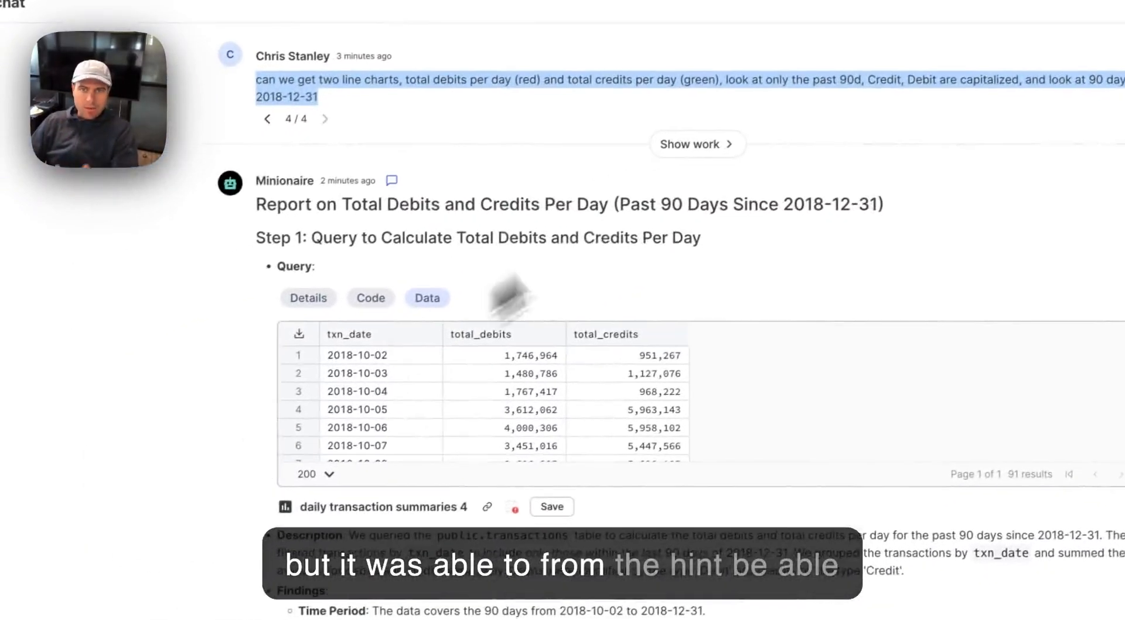
- Show the debits and credits work log, inspect the daily transactions query code, and widen the log to view its chart
{"action": "left_click", "coordinate": [696, 143]}
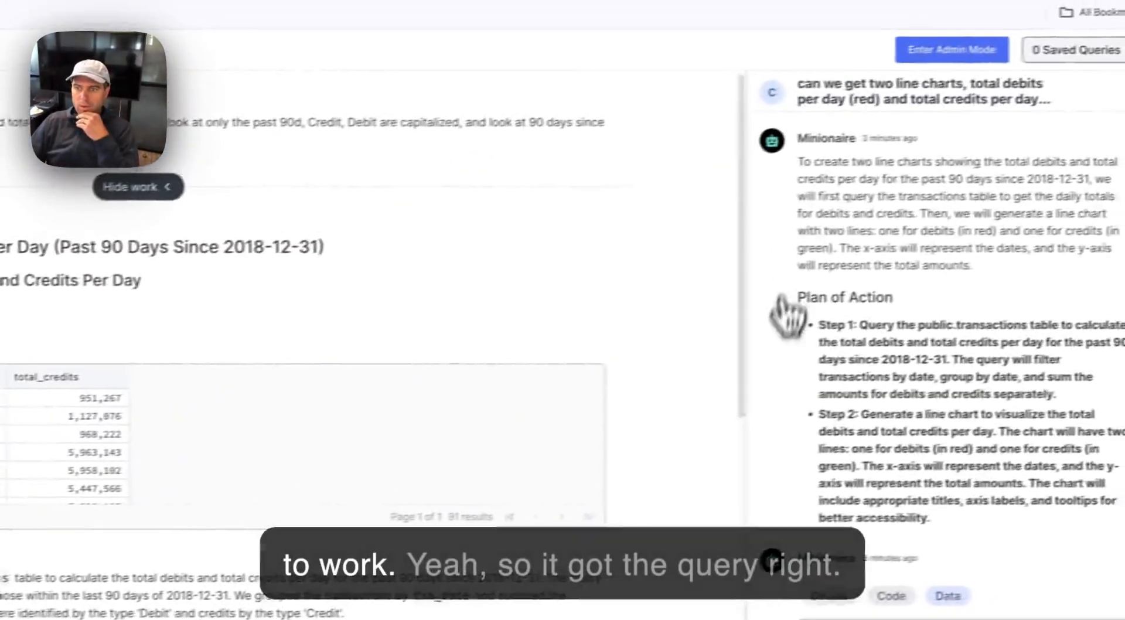
{"action": "scroll", "coordinate": [786, 315], "scroll_direction": "down", "scroll_amount": 5}
{"action": "left_click", "coordinate": [860, 225]}
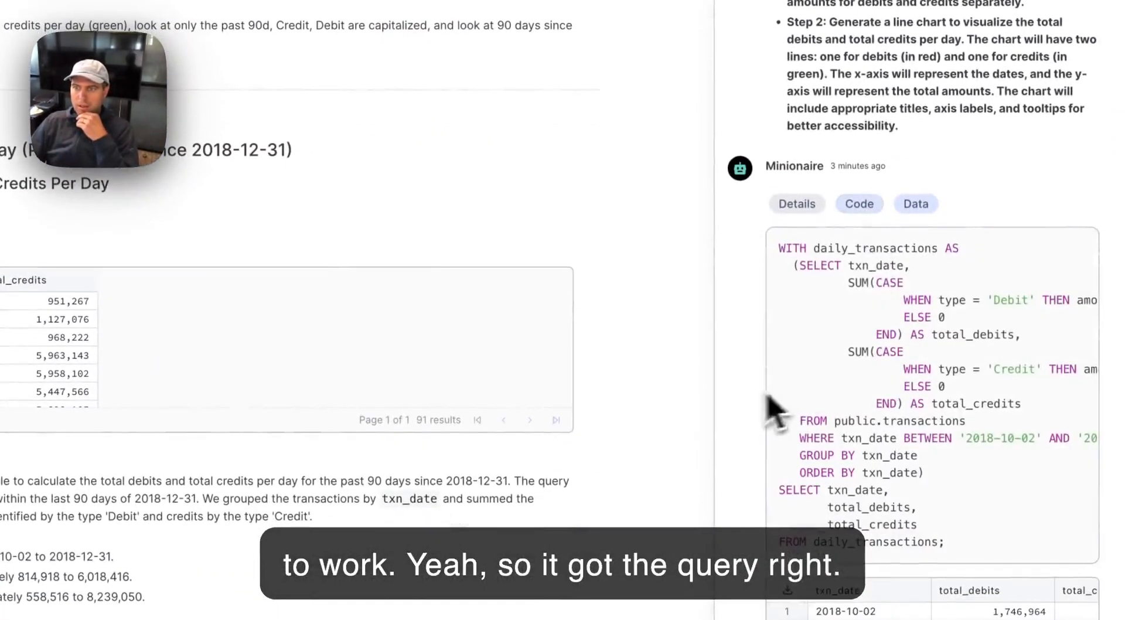
{"action": "scroll", "coordinate": [826, 366], "scroll_direction": "down", "scroll_amount": 3}
{"action": "left_click", "coordinate": [865, 130]}
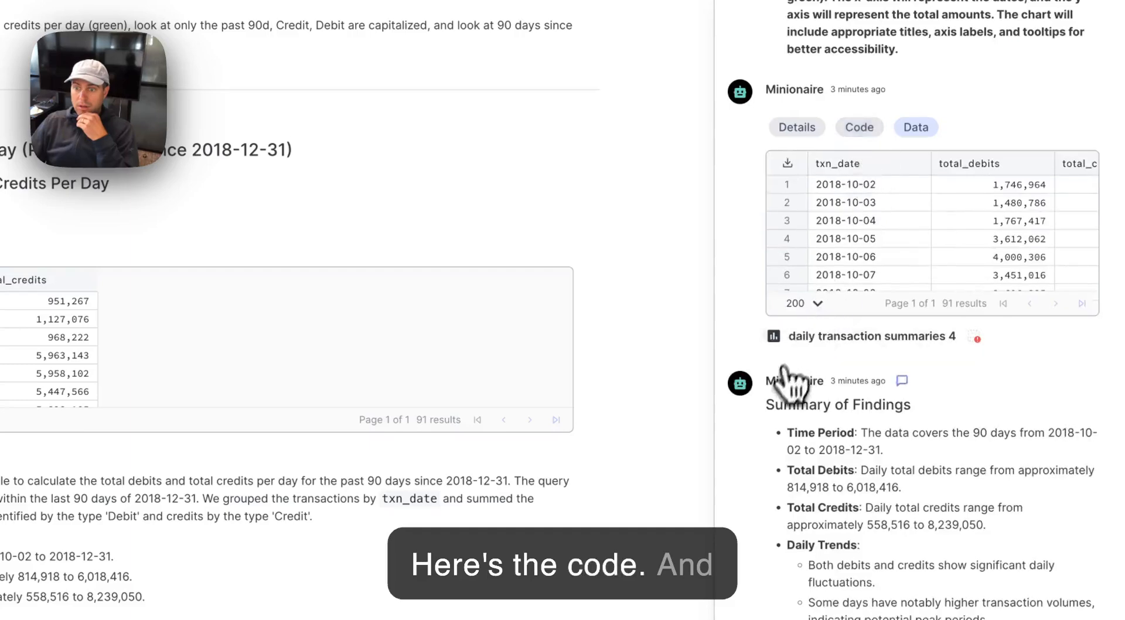
{"action": "scroll", "coordinate": [786, 382], "scroll_direction": "down", "scroll_amount": 7}
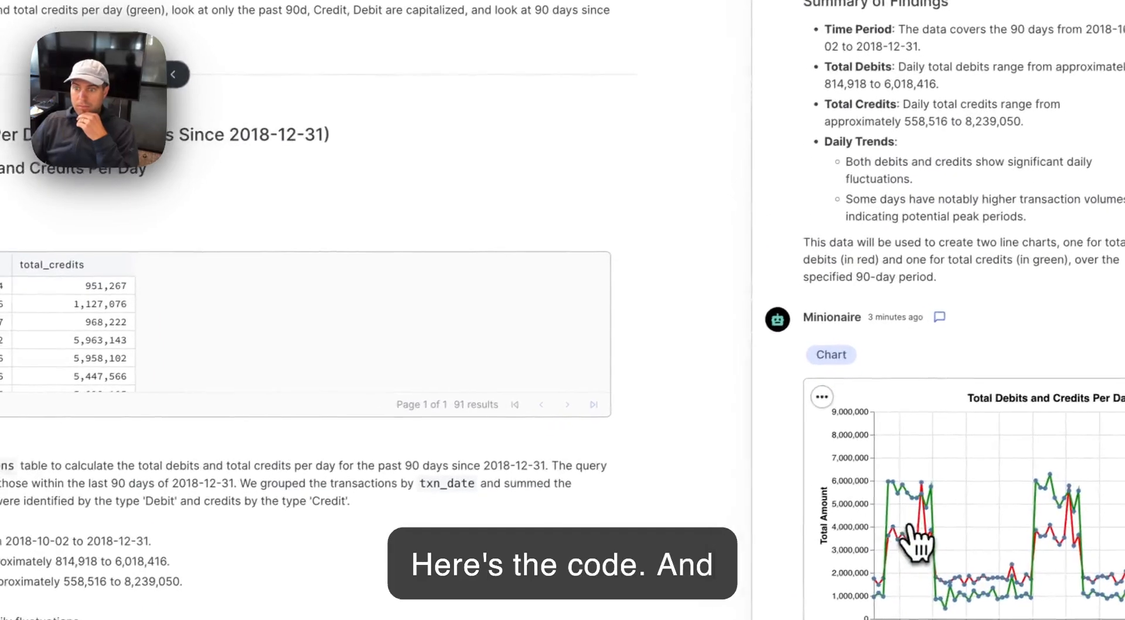
{"action": "left_click_drag", "start_coordinate": [762, 477], "coordinate": [460, 472]}
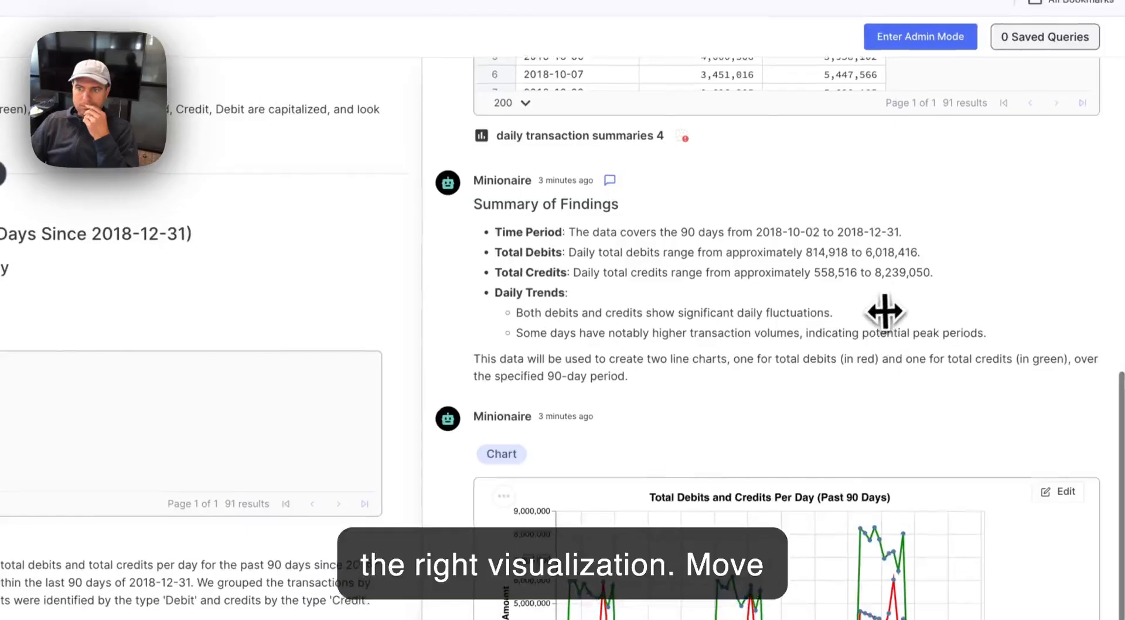
- Request the chart change "remove the blue dots, just show lines" for the Total Debits and Credits Per Day chart in the work log
{"action": "left_click", "coordinate": [1096, 398]}
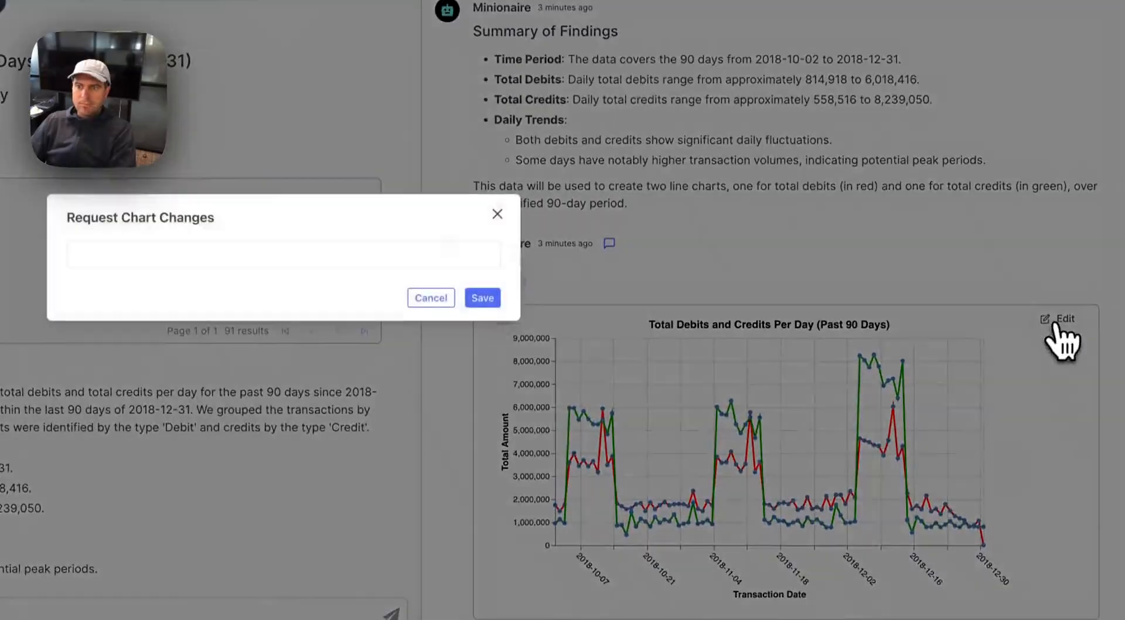
{"action": "left_click", "coordinate": [296, 261]}
{"action": "type", "text": "remove t"}
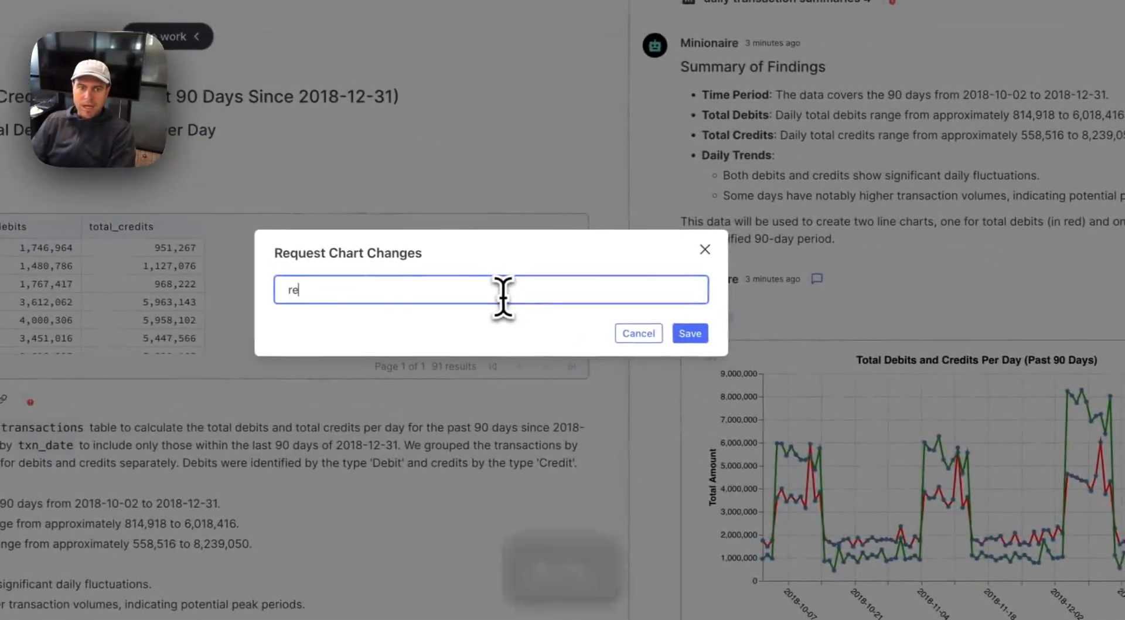
{"action": "type", "text": "he blue dot"}
{"action": "type", "text": "s, just show line"}
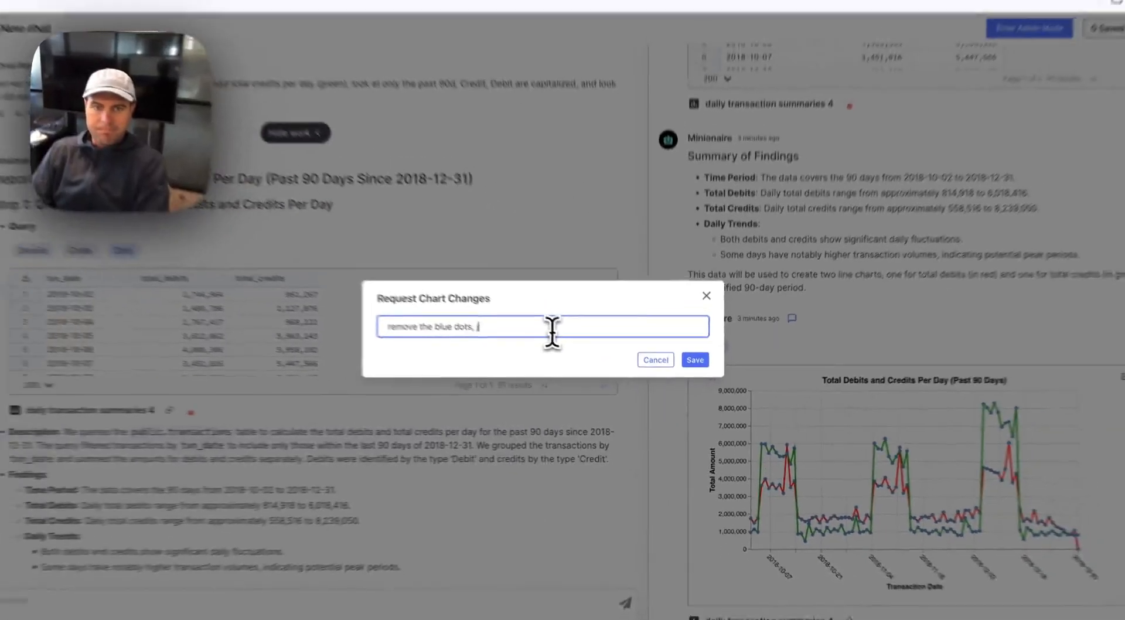
{"action": "type", "text": "d"}
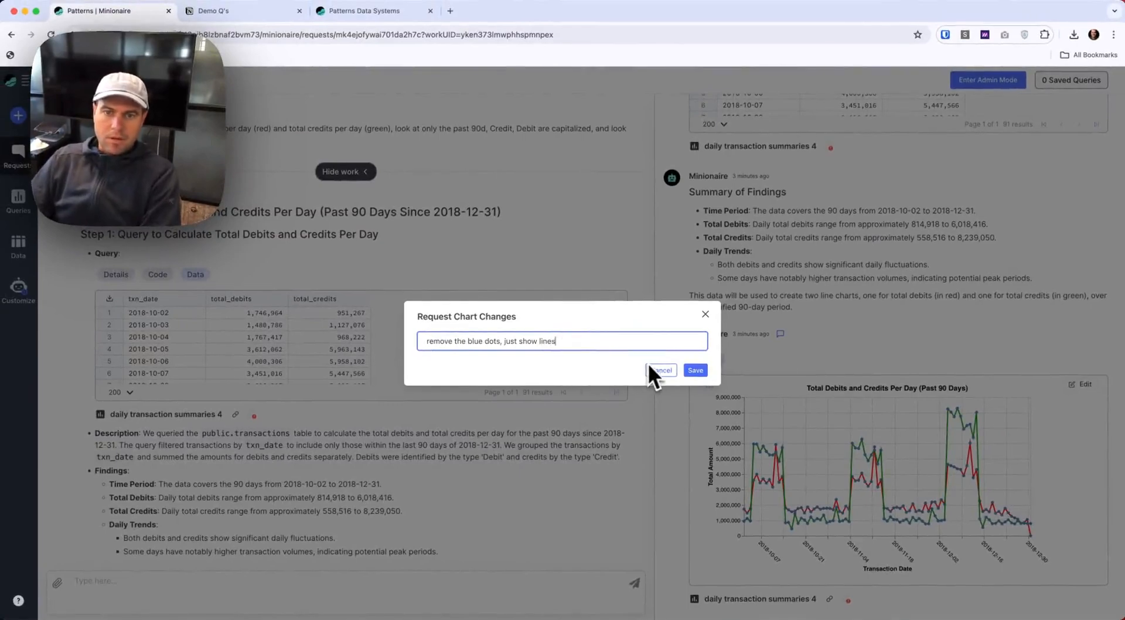
{"action": "key", "text": "BackSpace"}
{"action": "type", "text": "s"}
{"action": "left_click", "coordinate": [696, 369]}
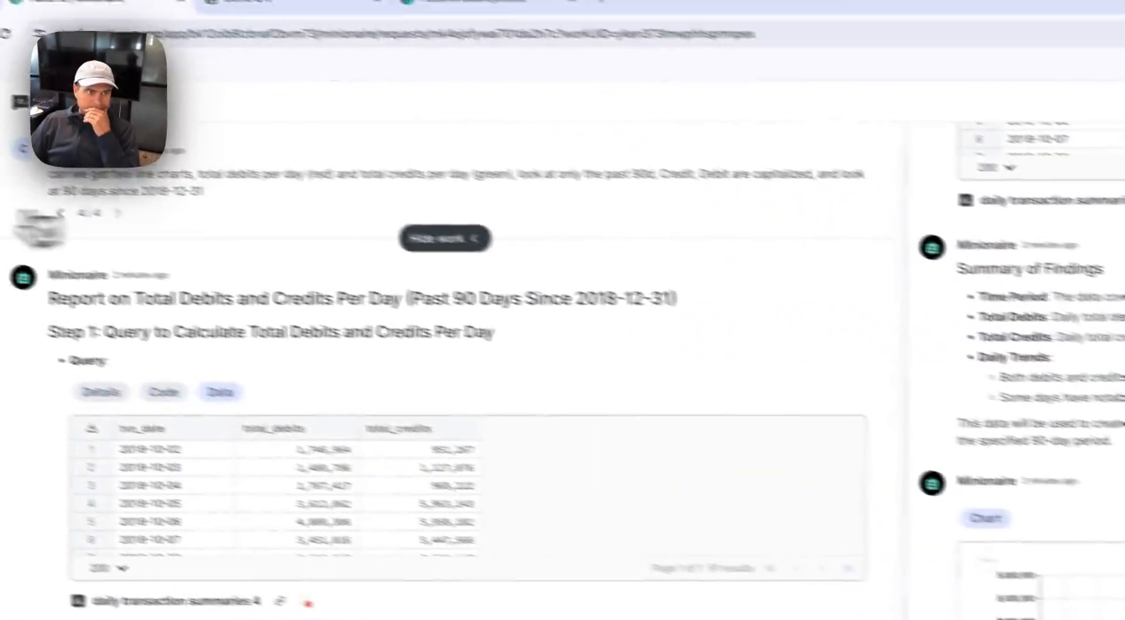
- Check the identity theft and fraud question in Demo Q's, and review the Trends in Financial Crimes Data request down to its chart
{"action": "left_click", "coordinate": [23, 247]}
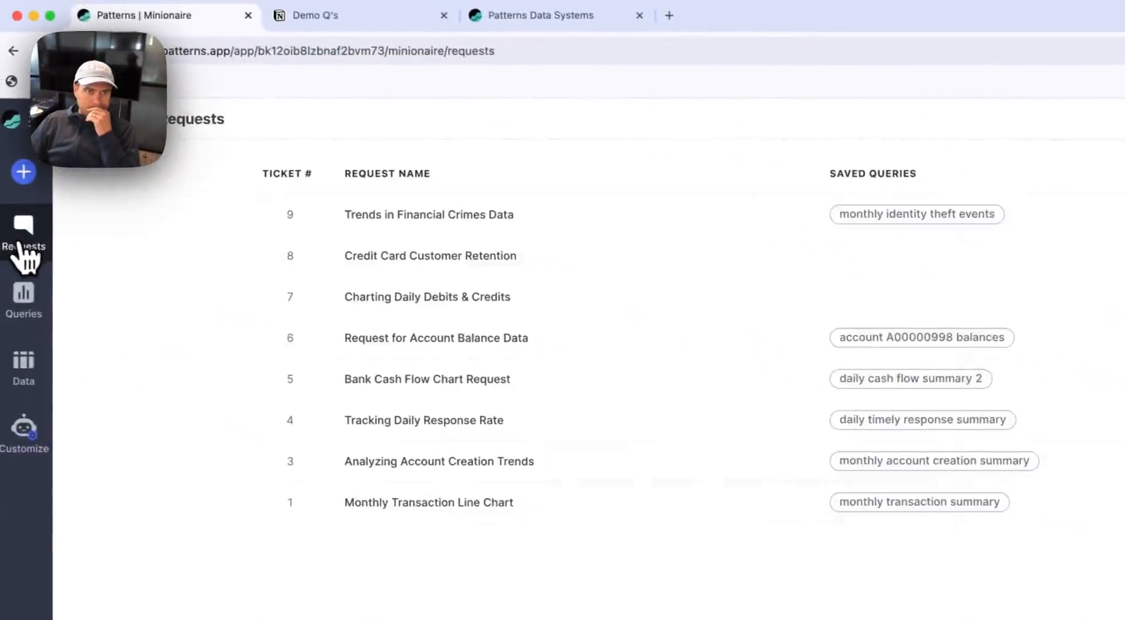
{"action": "left_click", "coordinate": [346, 4]}
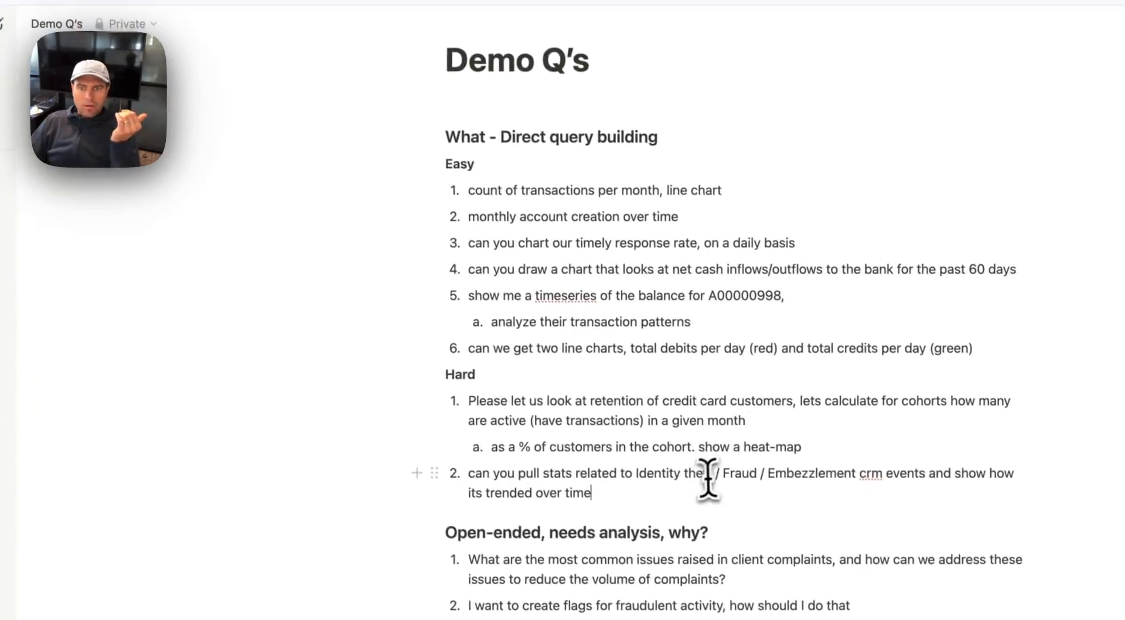
{"action": "triple_click", "coordinate": [700, 472]}
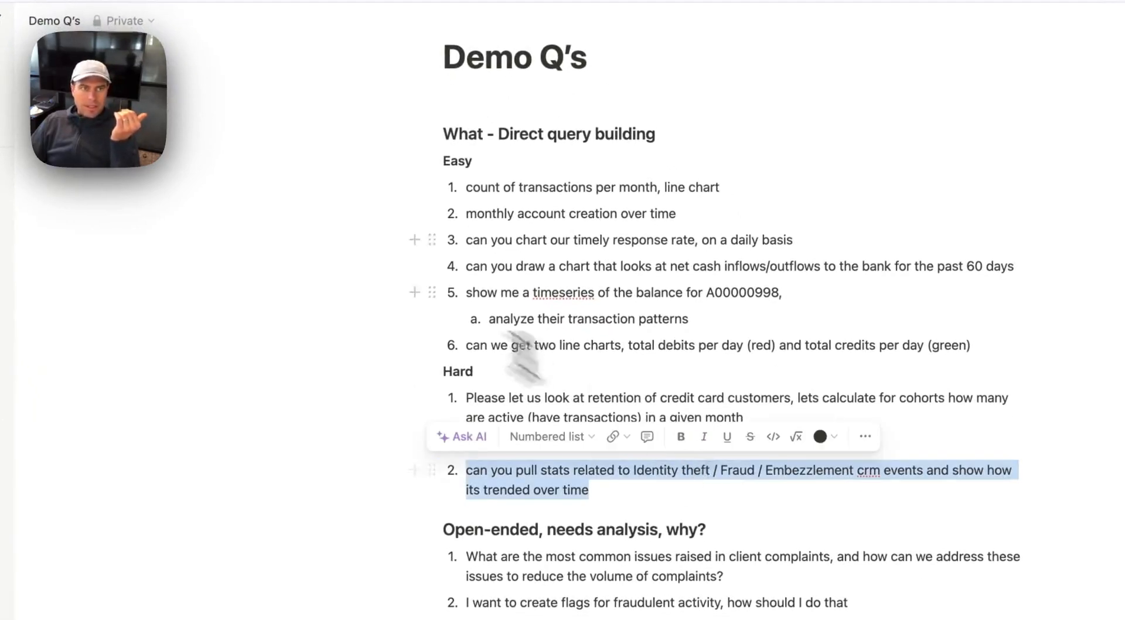
{"action": "left_click", "coordinate": [164, 20]}
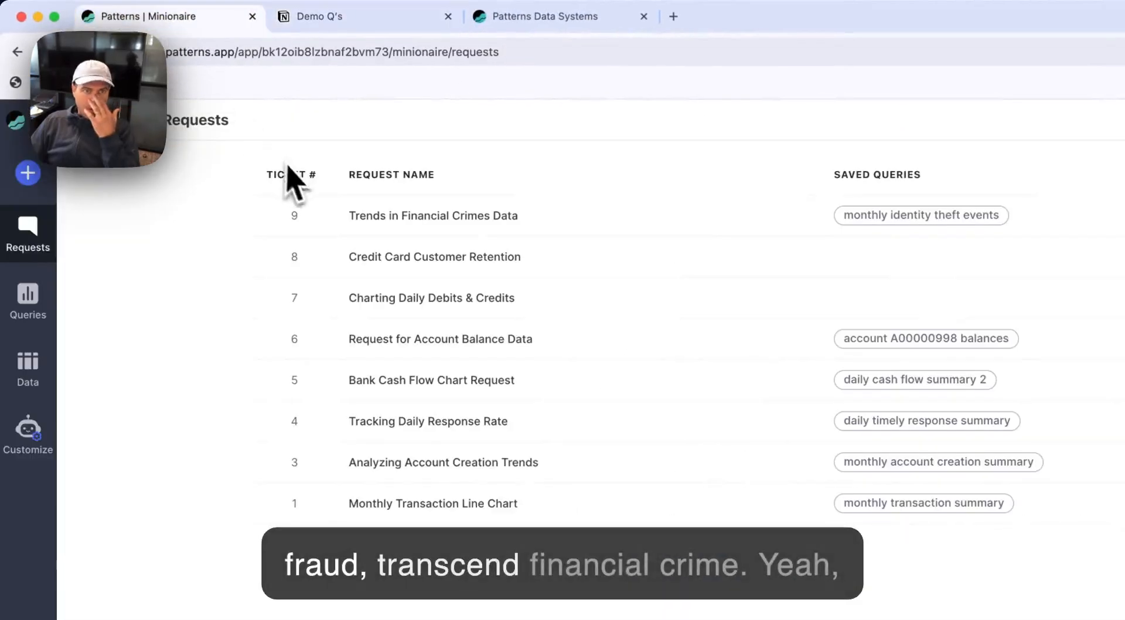
{"action": "left_click", "coordinate": [410, 215]}
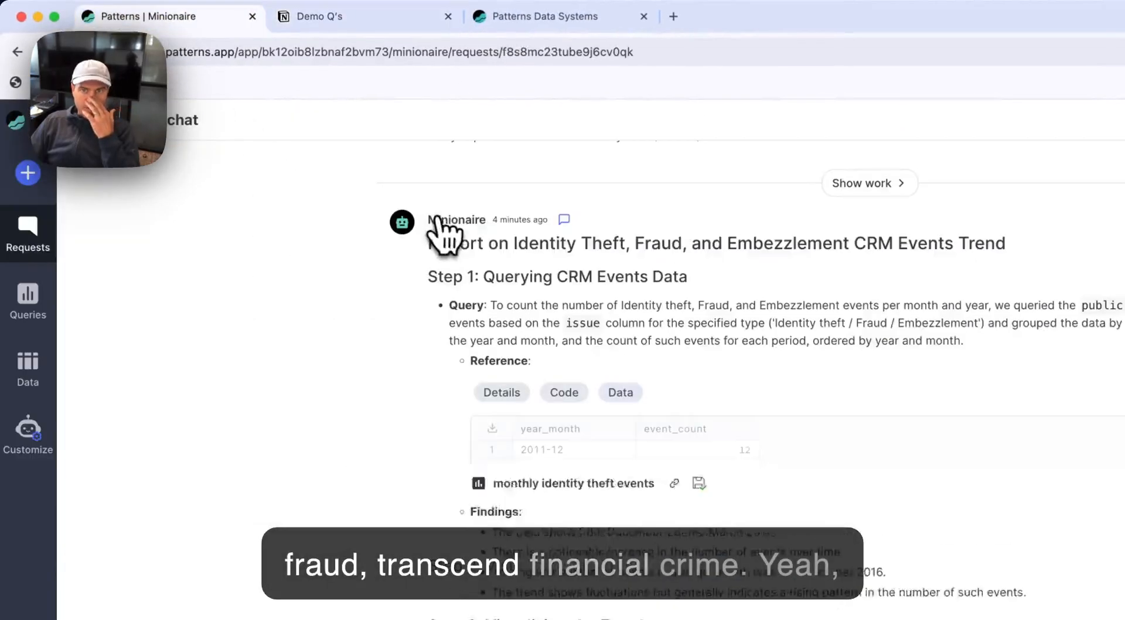
{"action": "scroll", "coordinate": [387, 410], "scroll_direction": "down", "scroll_amount": 10}
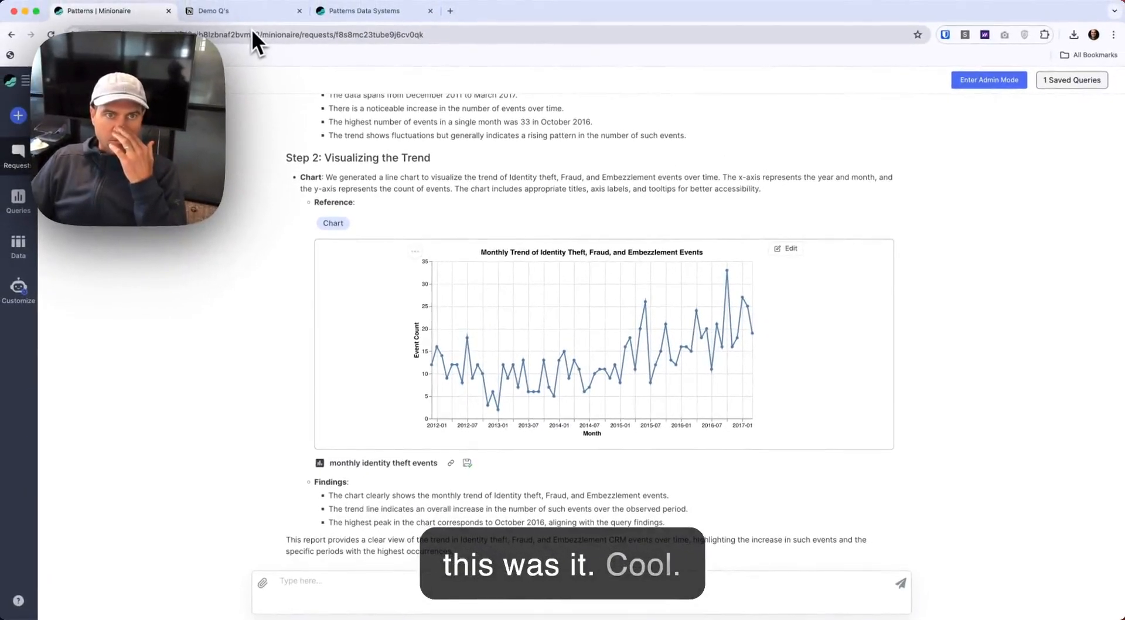
- Submit "What are the most common issues raised in client complaints, and how can we address these issues to reduce the volume of complaints?" as a new request
{"action": "left_click", "coordinate": [233, 15]}
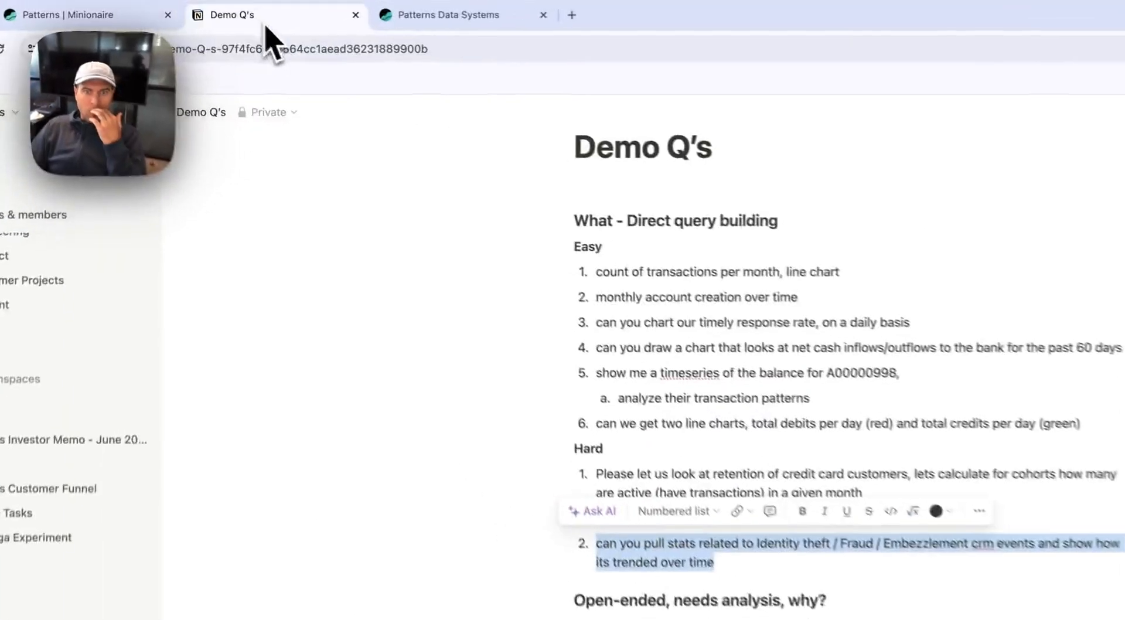
{"action": "triple_click", "coordinate": [415, 389]}
{"action": "key", "text": "ctrl+c"}
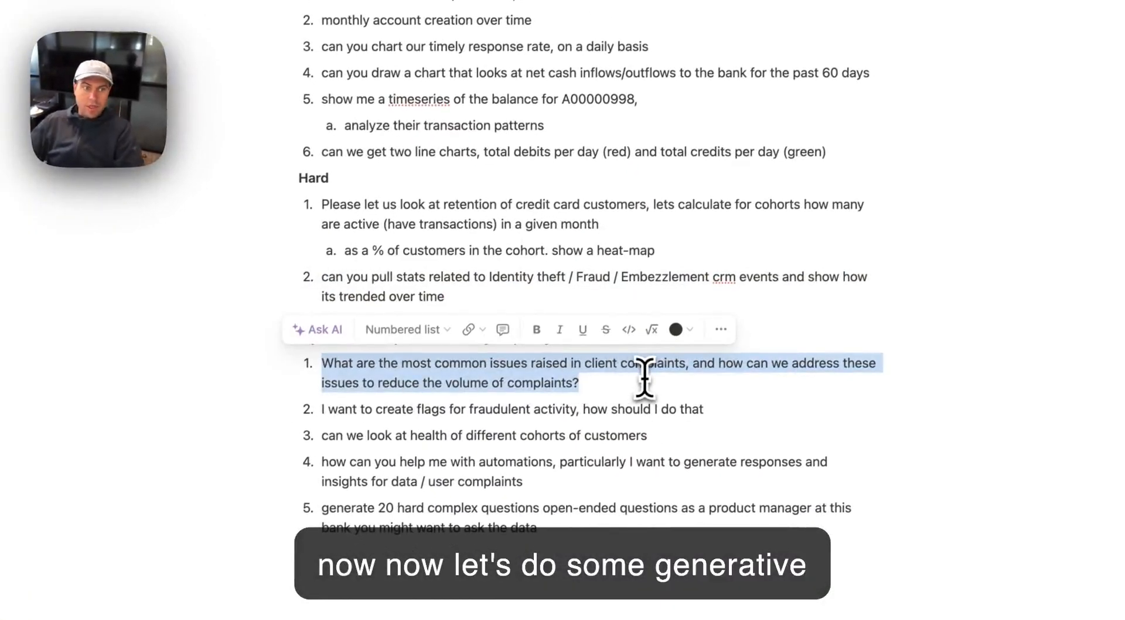
{"action": "left_click", "coordinate": [645, 580]}
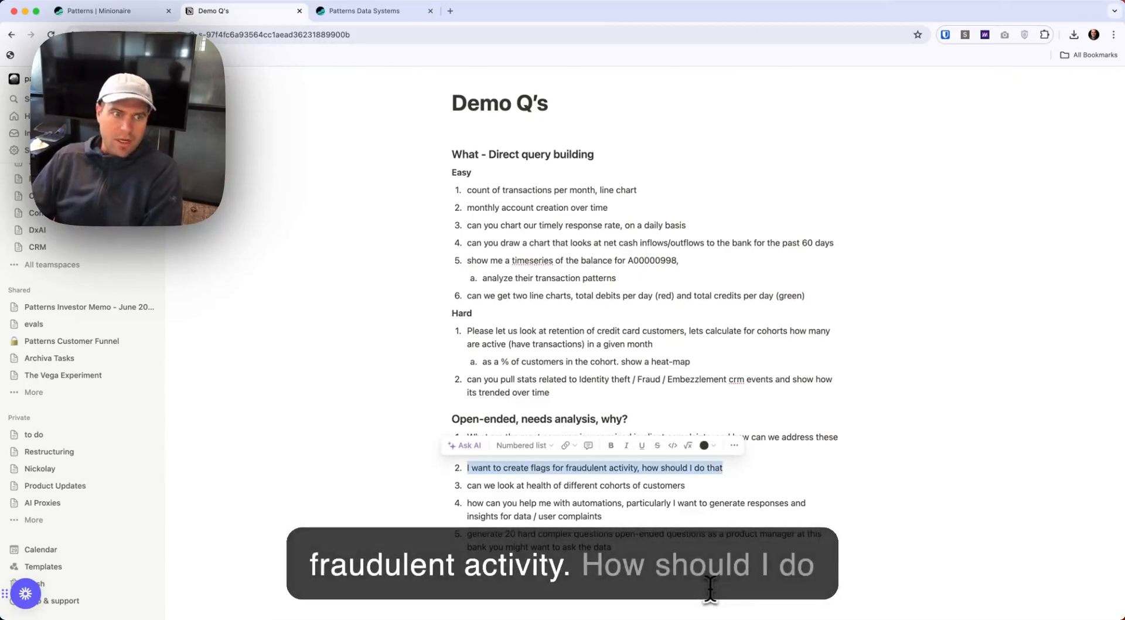
{"action": "key", "text": "Up"}
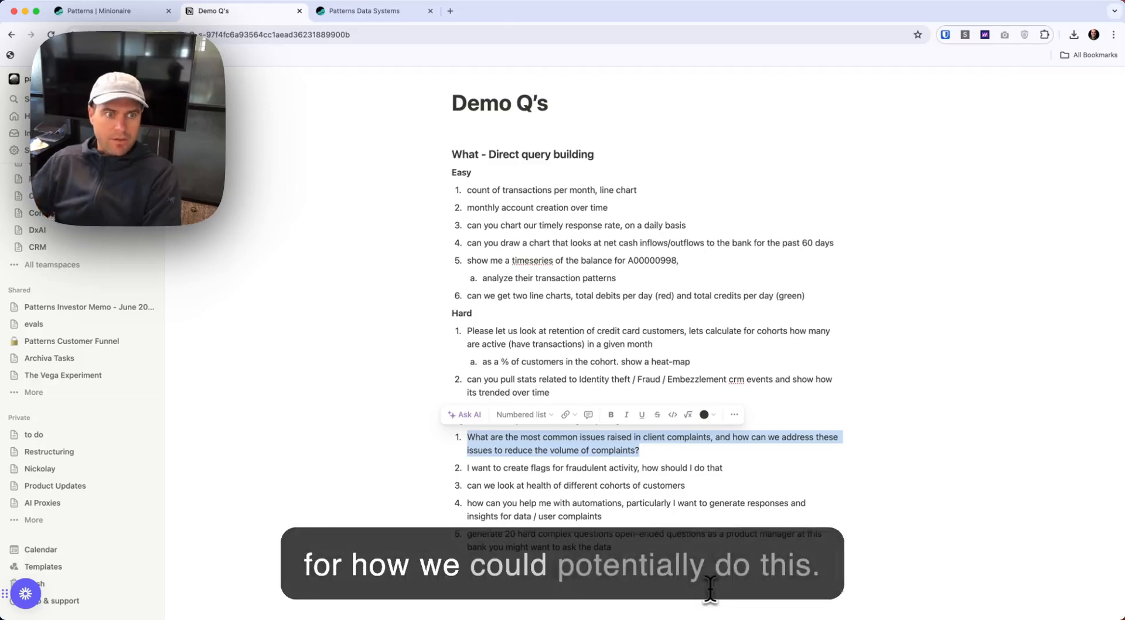
{"action": "left_click", "coordinate": [138, 12]}
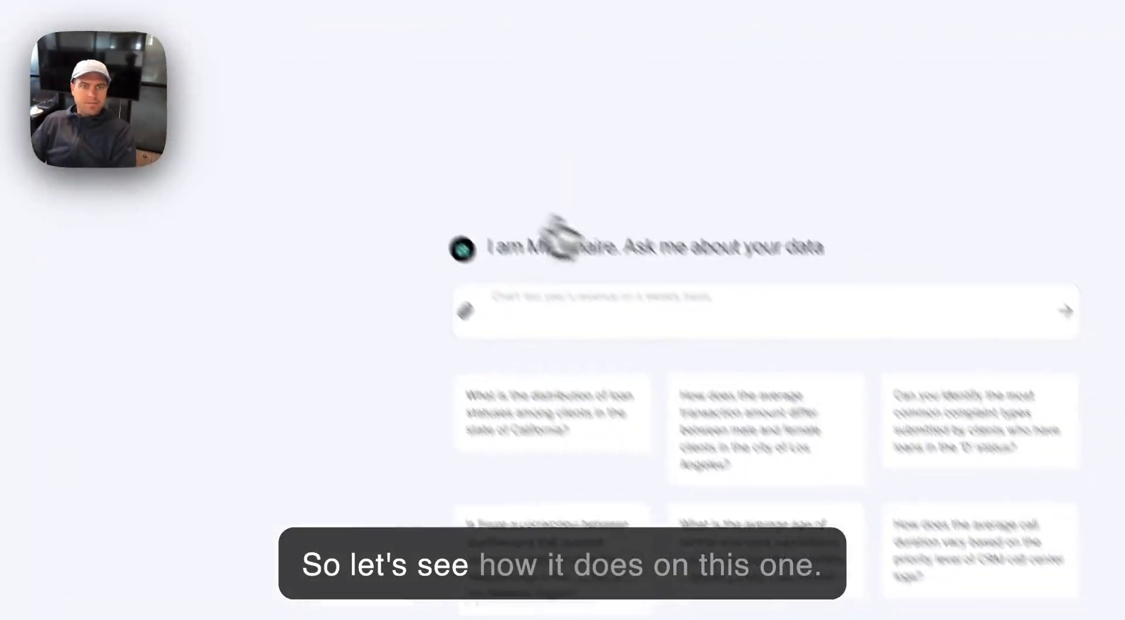
{"action": "key", "text": "ctrl+v"}
{"action": "key", "text": "Return"}
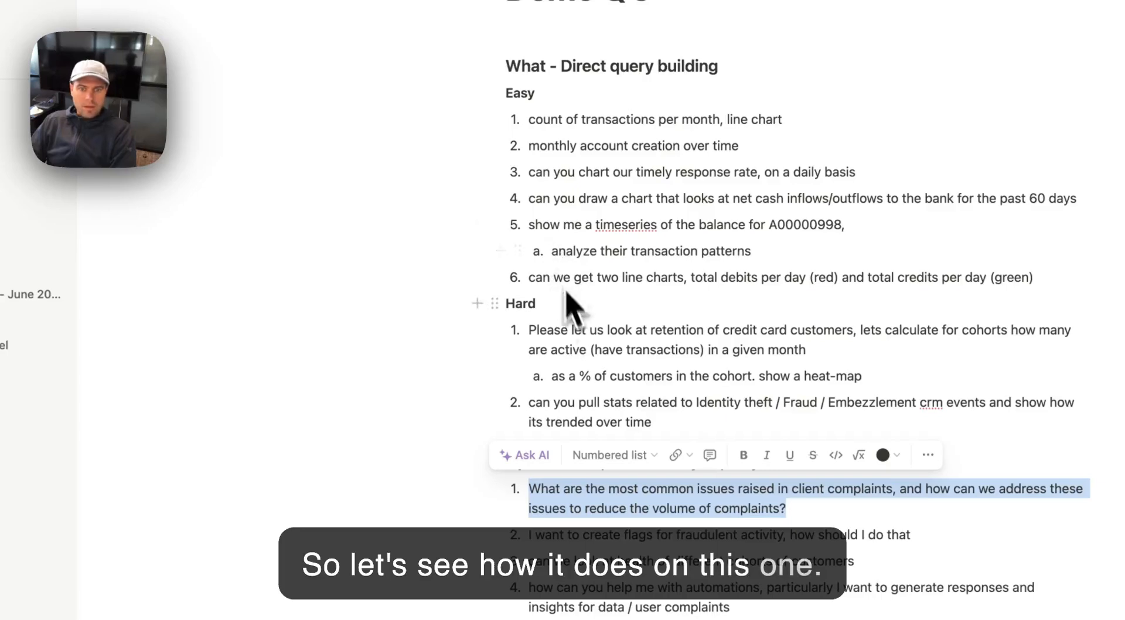
- Submit "I want to create flags for fraudulent activity, how should I do that" and "can we look at health of different cohorts of customers" as separate new requests
{"action": "triple_click", "coordinate": [601, 534]}
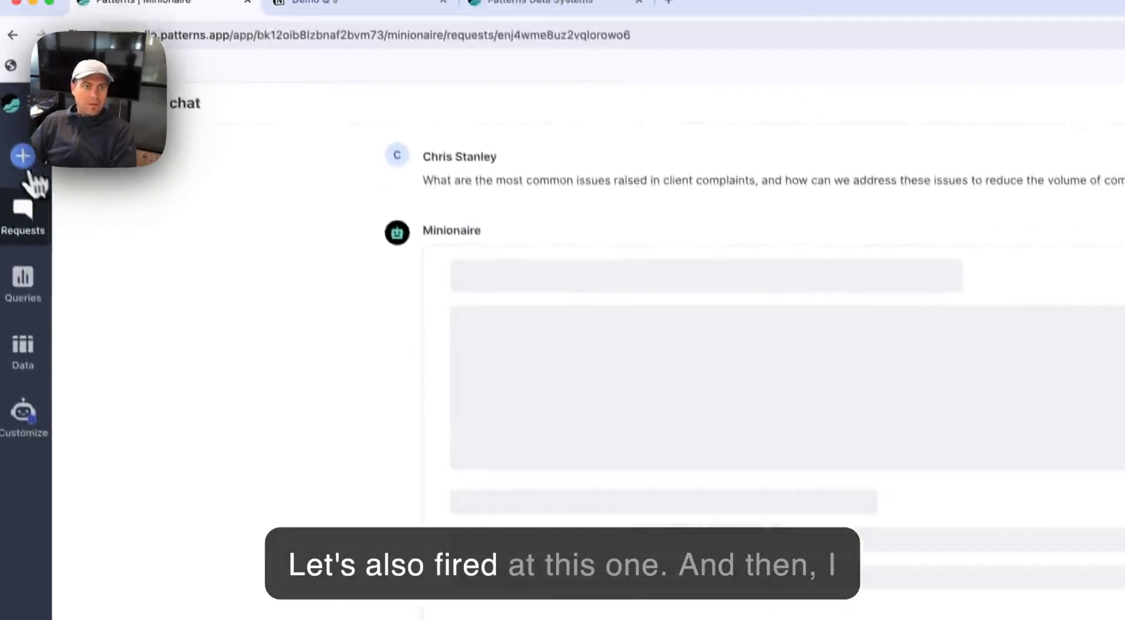
{"action": "left_click", "coordinate": [26, 158]}
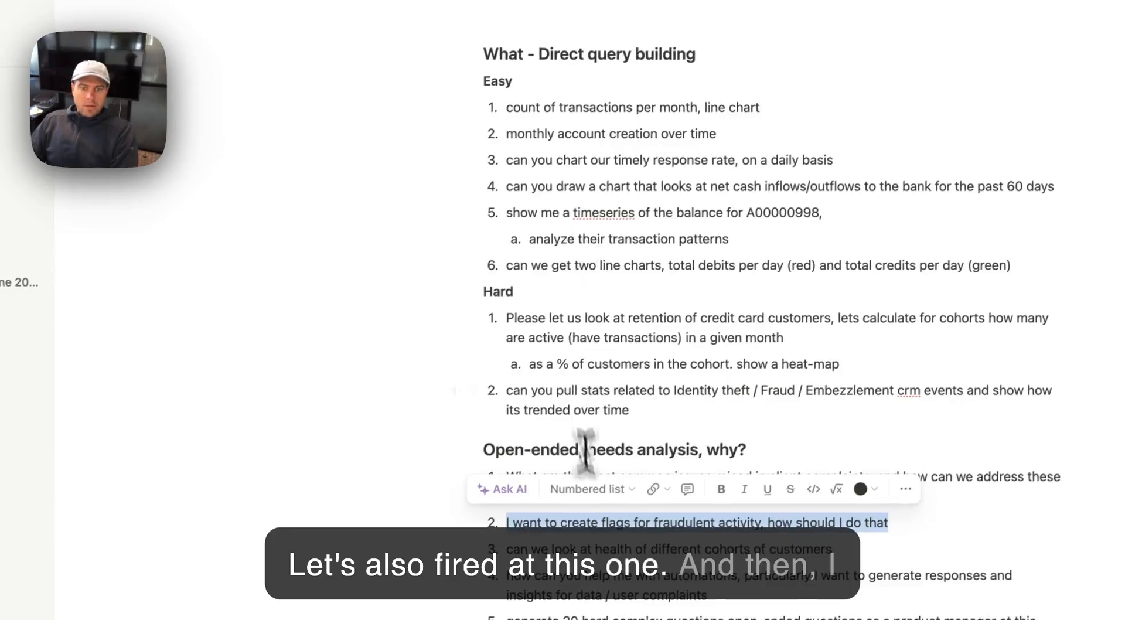
{"action": "scroll", "coordinate": [586, 515], "scroll_direction": "down", "scroll_amount": 3}
{"action": "triple_click", "coordinate": [417, 420]}
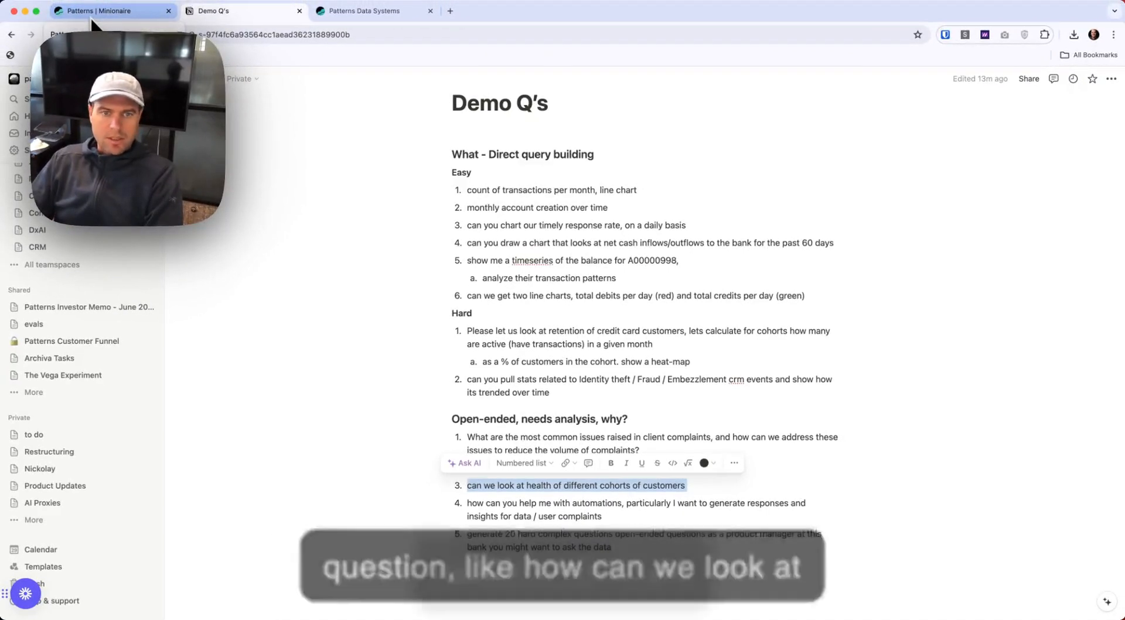
{"action": "left_click", "coordinate": [92, 21]}
{"action": "left_click", "coordinate": [19, 116]}
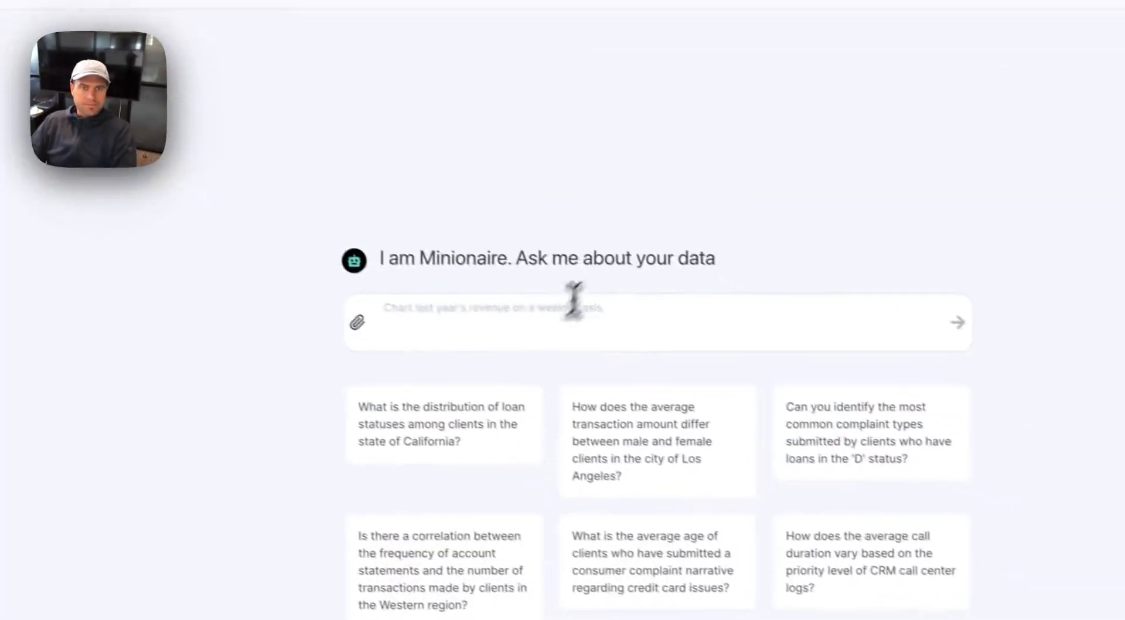
{"action": "left_click", "coordinate": [771, 425]}
- Review the remaining open-ended questions in Demo Q's about automations and generating 20 hard complex questions
{"action": "key", "text": "ctrl+Tab"}
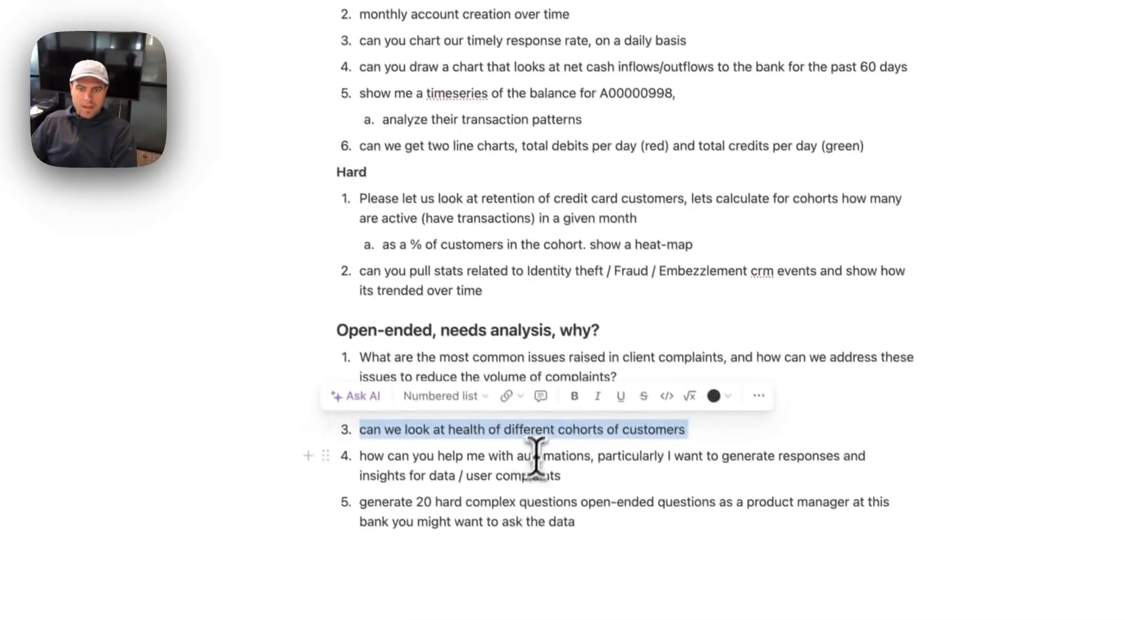
{"action": "triple_click", "coordinate": [536, 501]}
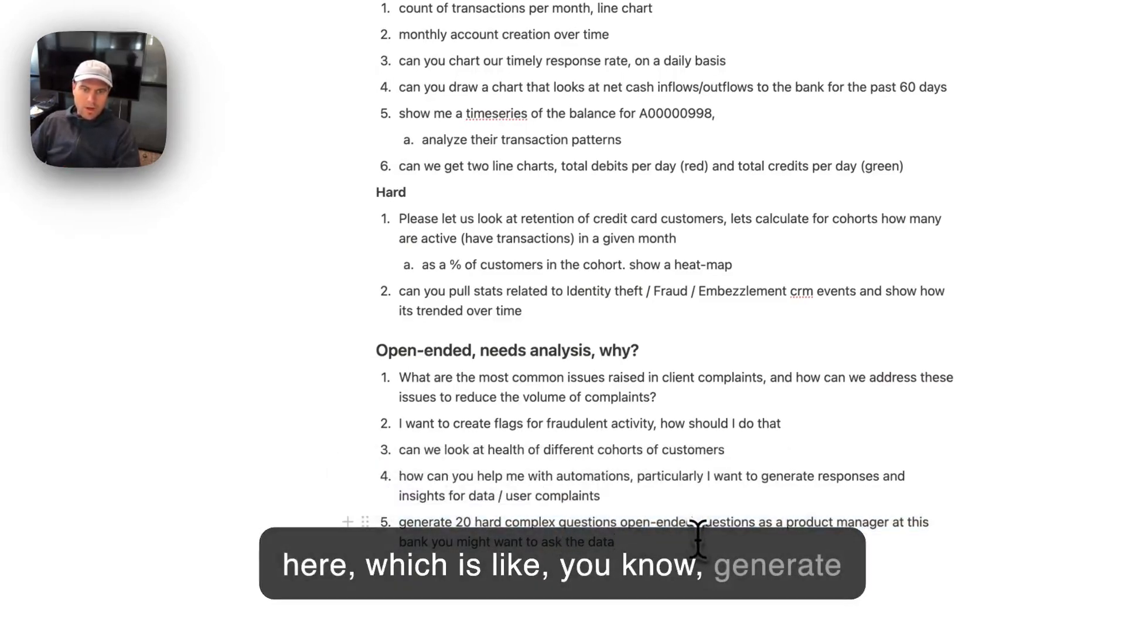
{"action": "triple_click", "coordinate": [564, 480]}
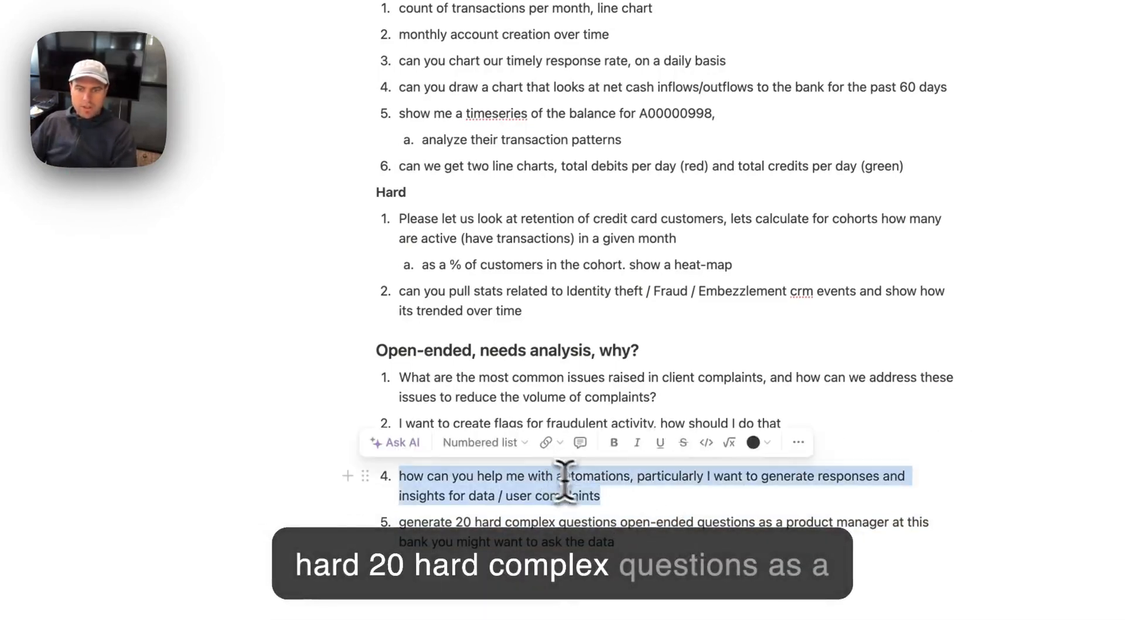
{"action": "triple_click", "coordinate": [652, 516]}
{"action": "left_click", "coordinate": [685, 556]}
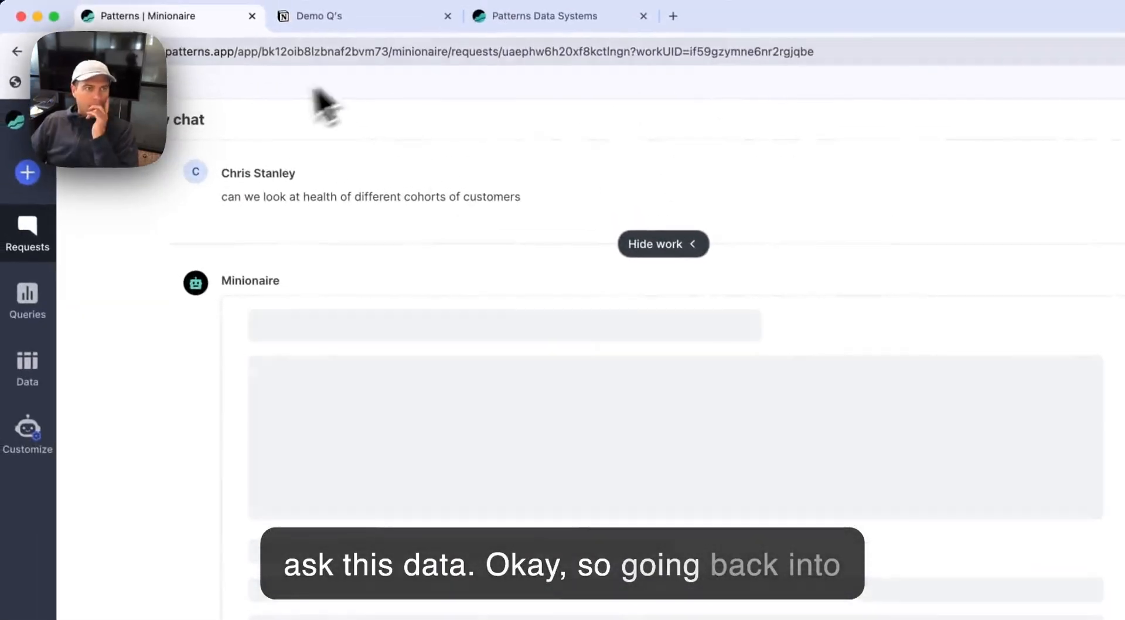
- Open the Credit Card Customer Retention request and examine its active-customers heatmap against the underlying cohort data
{"action": "left_click", "coordinate": [32, 228]}
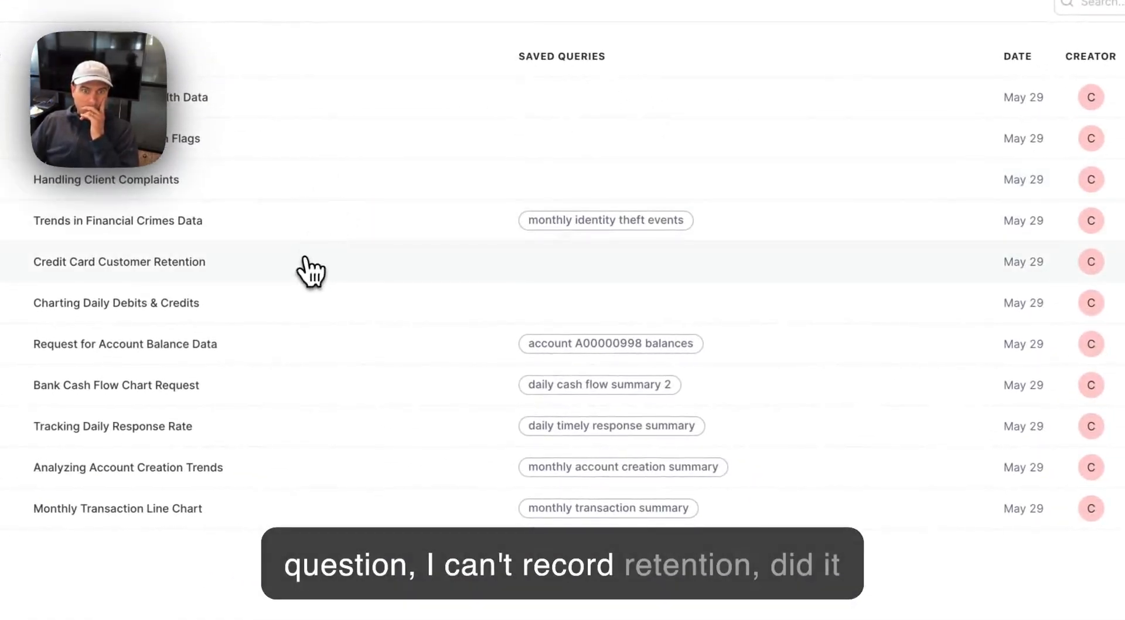
{"action": "left_click", "coordinate": [311, 271]}
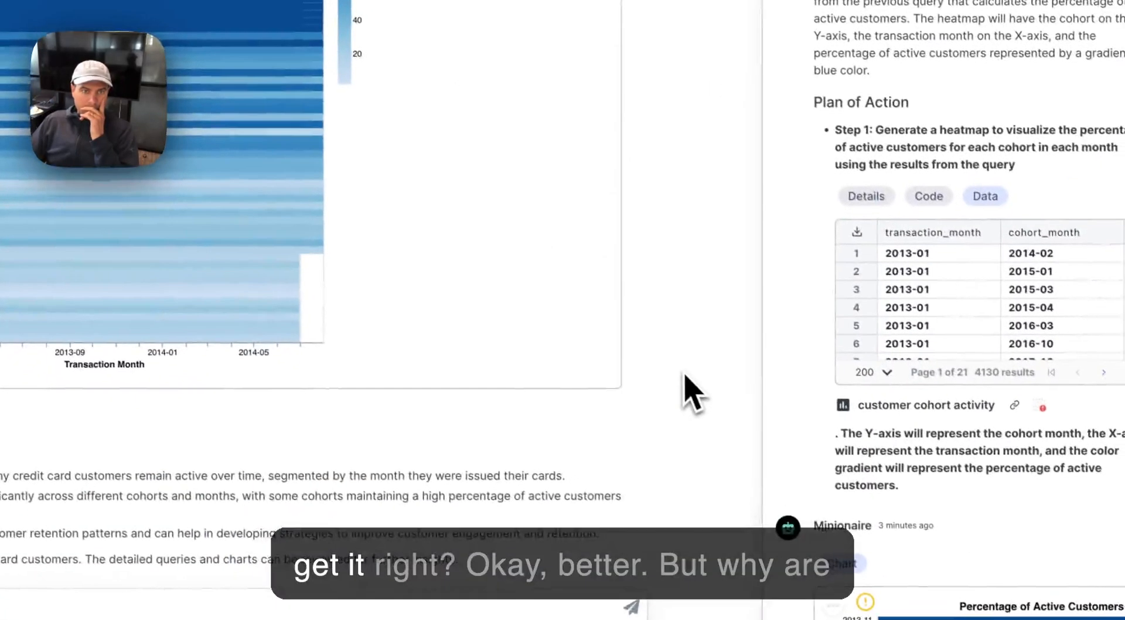
{"action": "mouse_move", "coordinate": [61, 7]}
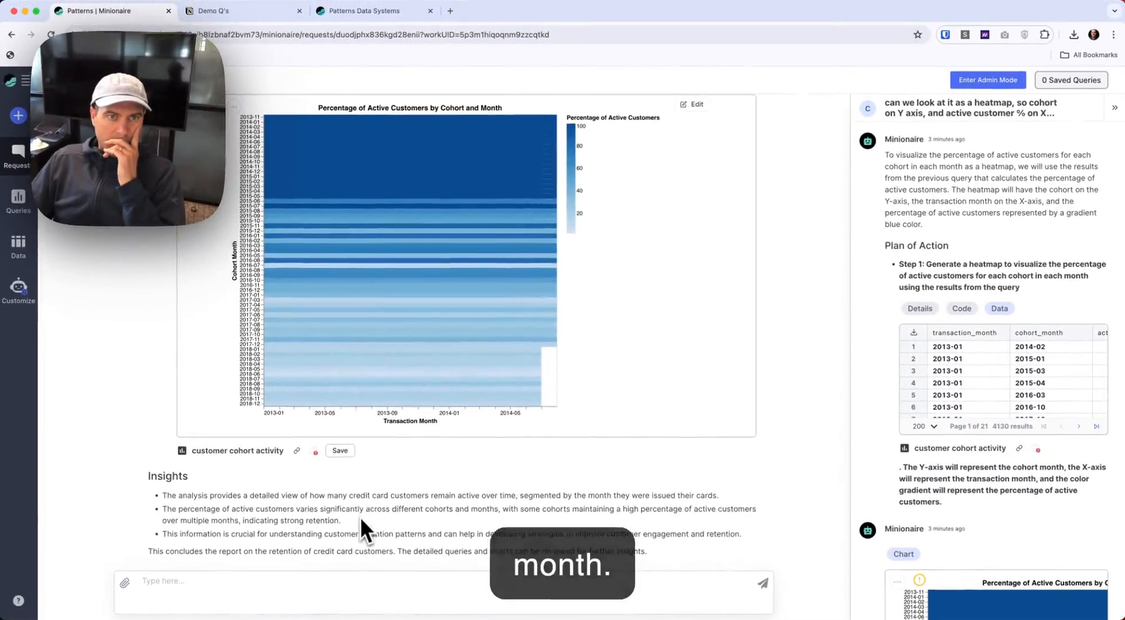
{"action": "scroll", "coordinate": [360, 517], "scroll_direction": "up", "scroll_amount": 3}
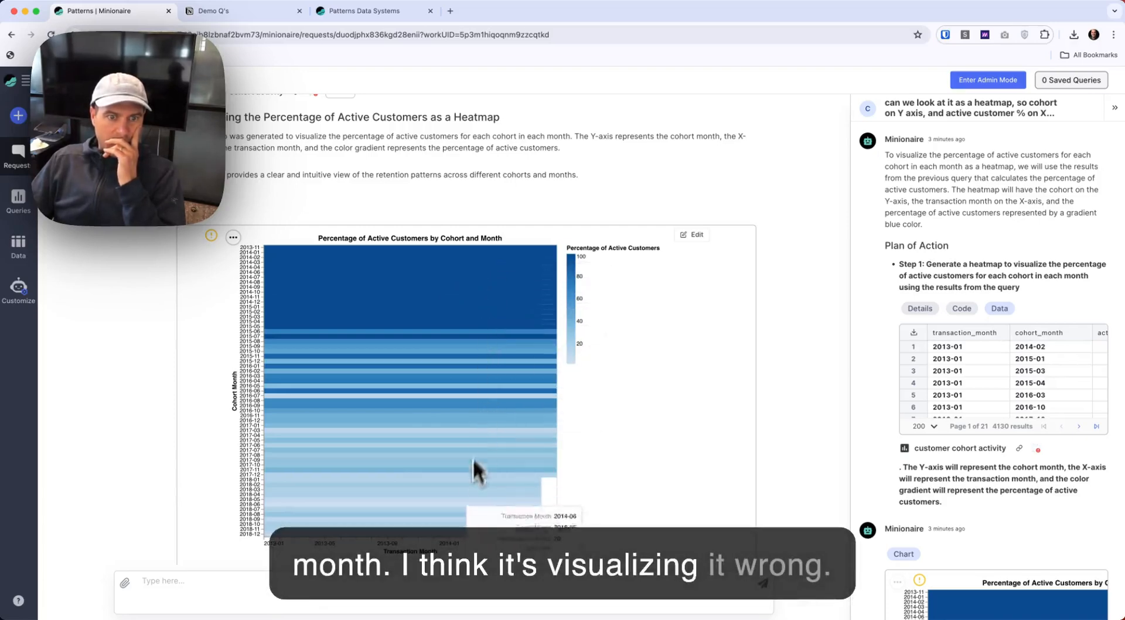
{"action": "scroll", "coordinate": [438, 171], "scroll_direction": "up", "scroll_amount": 15}
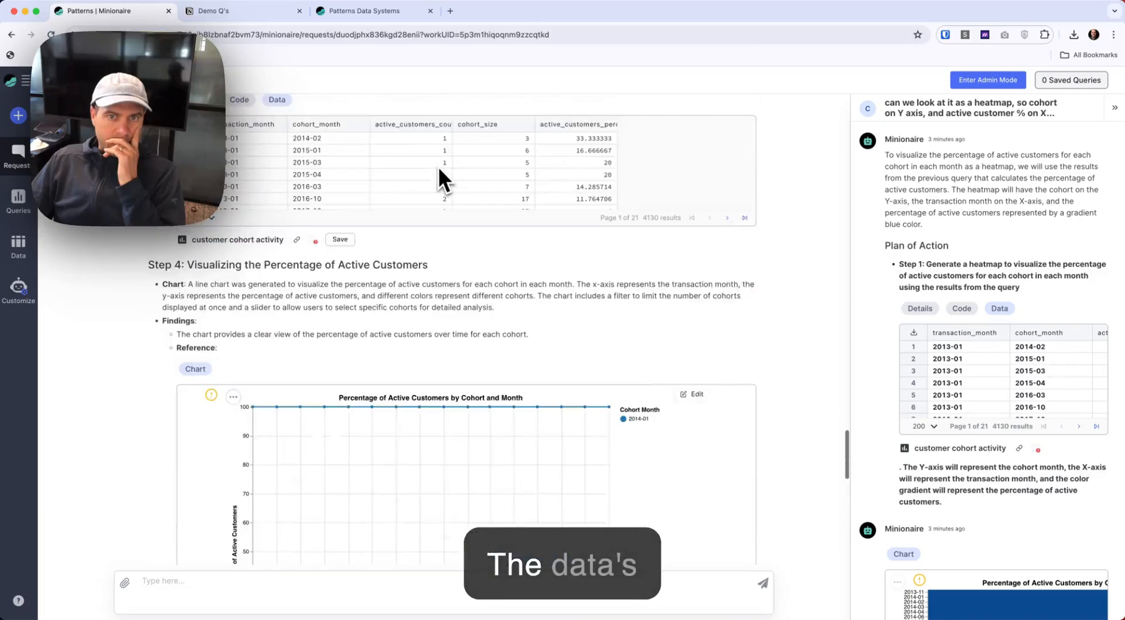
{"action": "scroll", "coordinate": [437, 305], "scroll_direction": "down", "scroll_amount": 15}
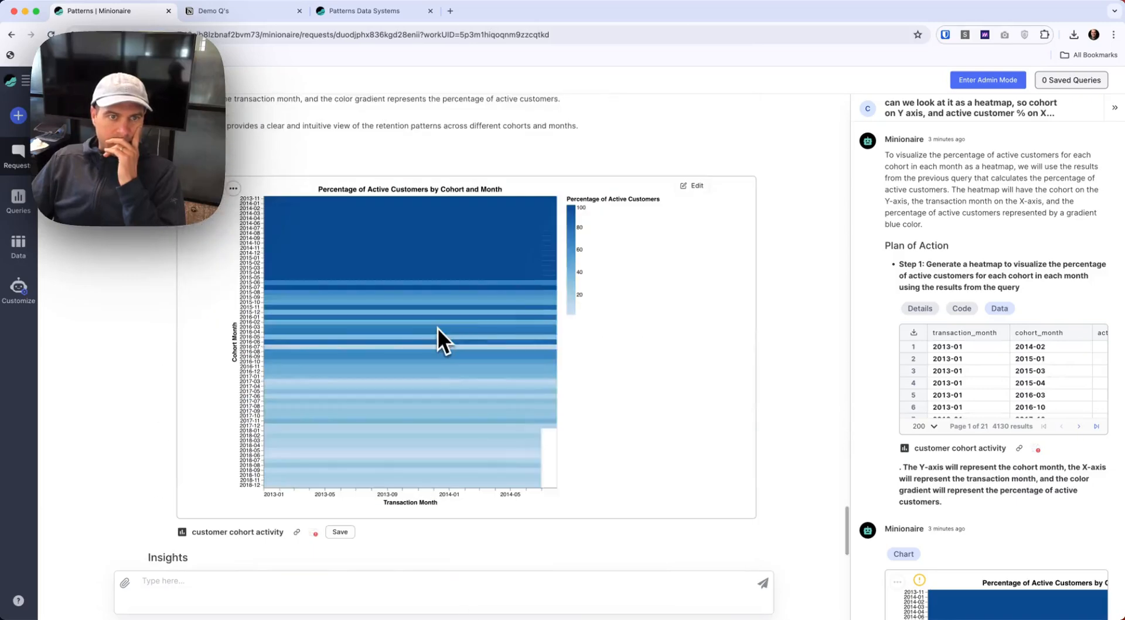
{"action": "scroll", "coordinate": [504, 386], "scroll_direction": "down", "scroll_amount": 3}
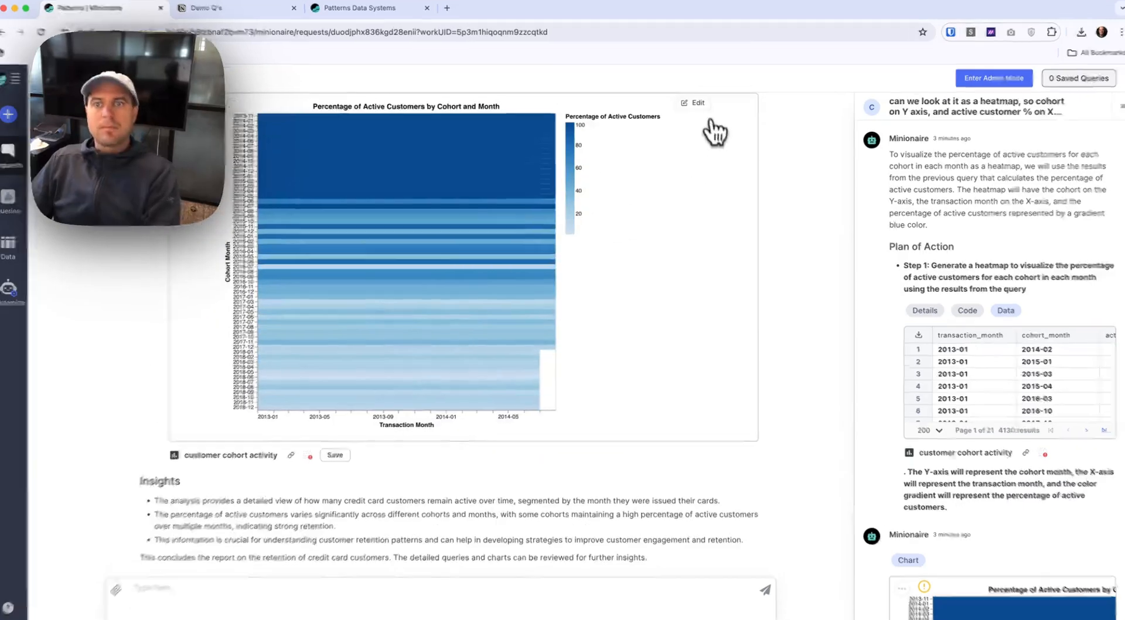
- Request a change to the cohort retention heatmap with the instruction "try improving this"
{"action": "left_click", "coordinate": [696, 105]}
{"action": "left_click", "coordinate": [430, 412]}
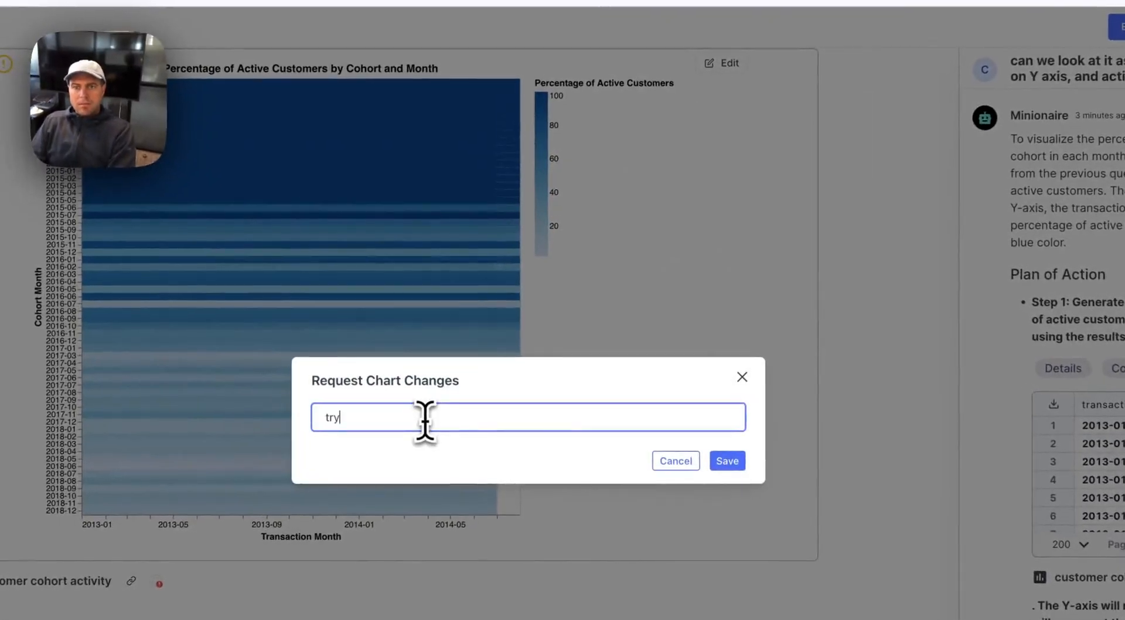
{"action": "type", "text": "try improving this"}
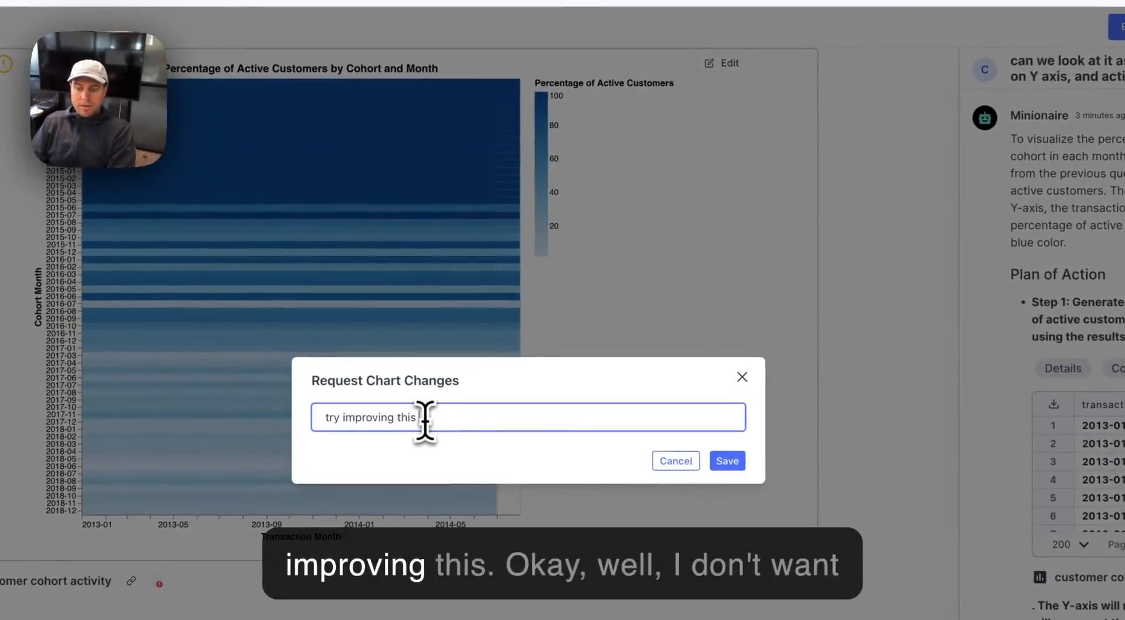
{"action": "left_click", "coordinate": [683, 467]}
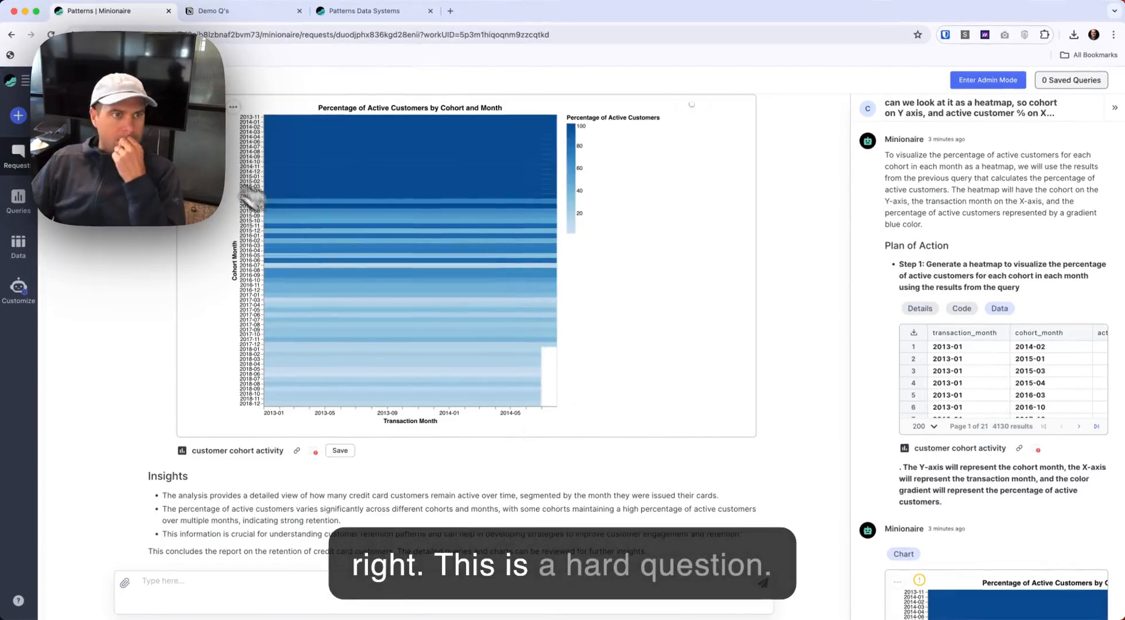
- Save the "daily transaction summaries 4" line chart from the Charting Daily Debits & Credits request
{"action": "left_click", "coordinate": [18, 155]}
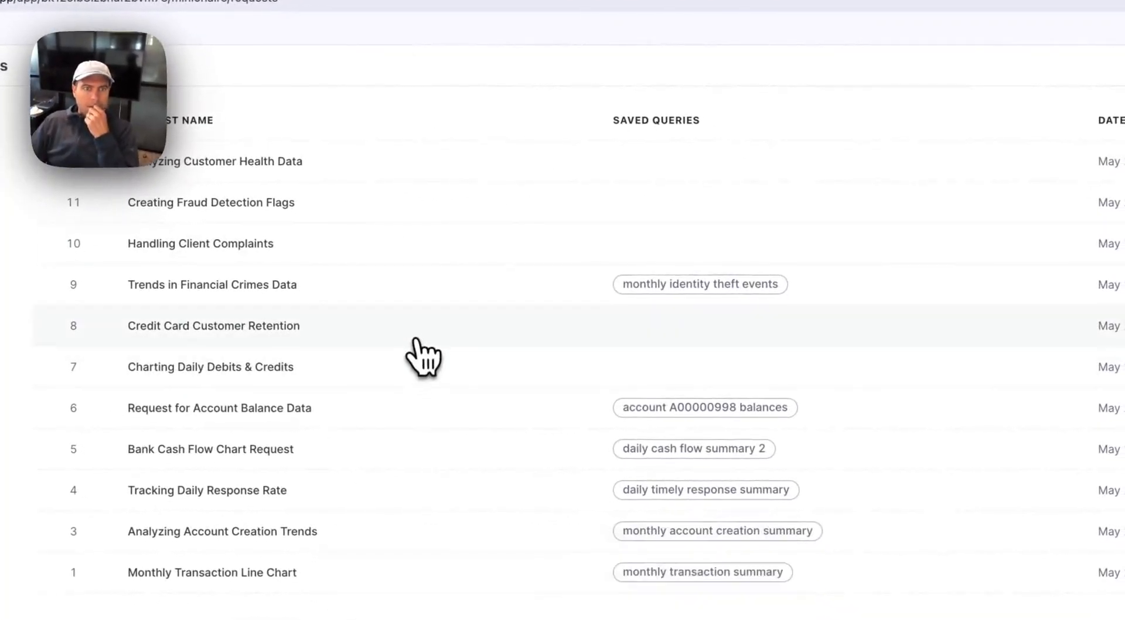
{"action": "left_click", "coordinate": [412, 384]}
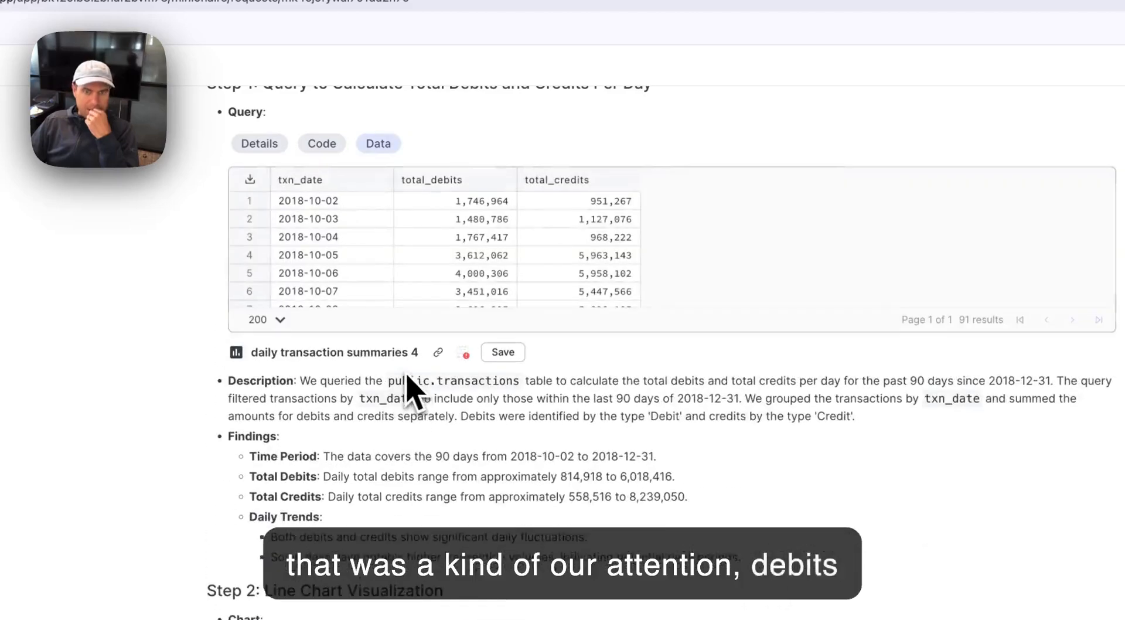
{"action": "scroll", "coordinate": [414, 387], "scroll_direction": "down", "scroll_amount": 10}
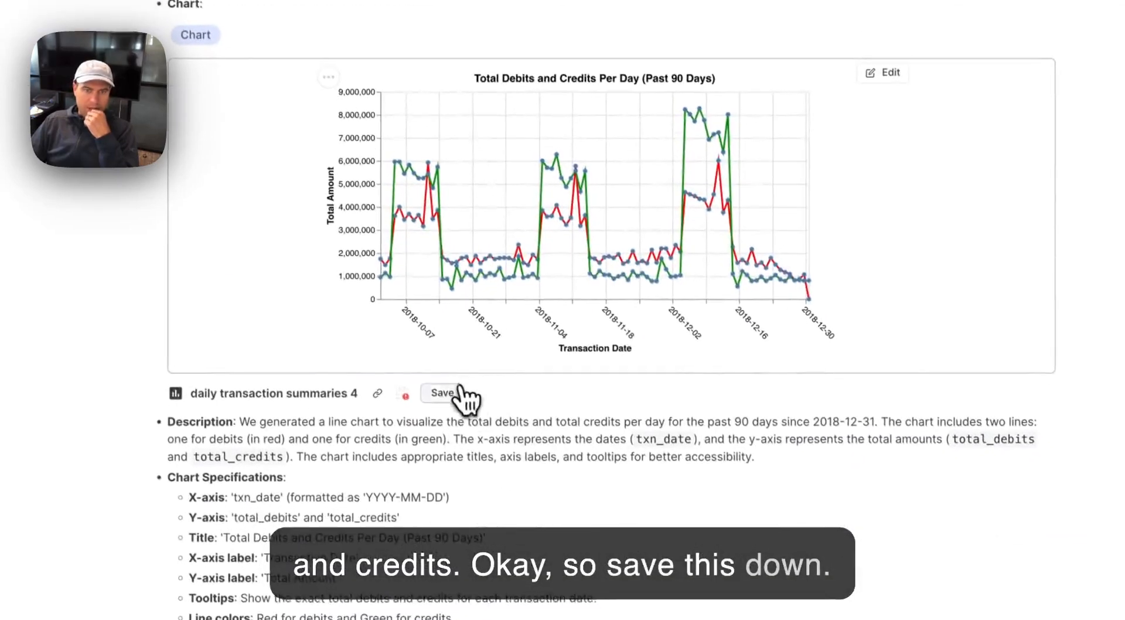
{"action": "left_click", "coordinate": [443, 393]}
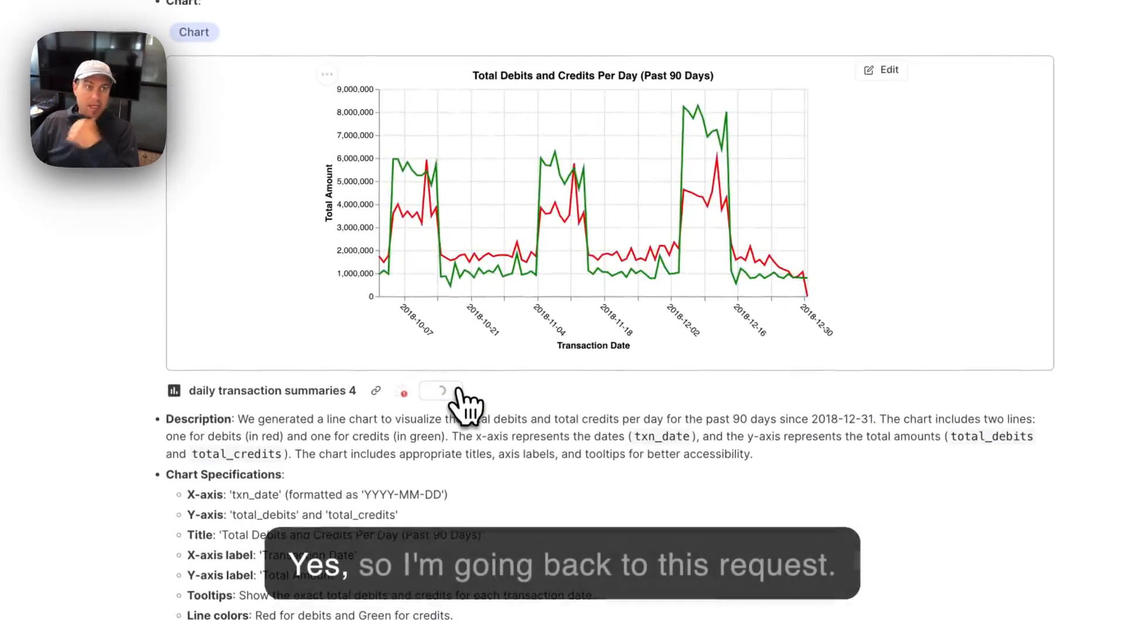
- Preview the saved query "daily transaction summaries 4" from the requests list, check its chart and data, and close the preview
{"action": "left_click", "coordinate": [30, 197]}
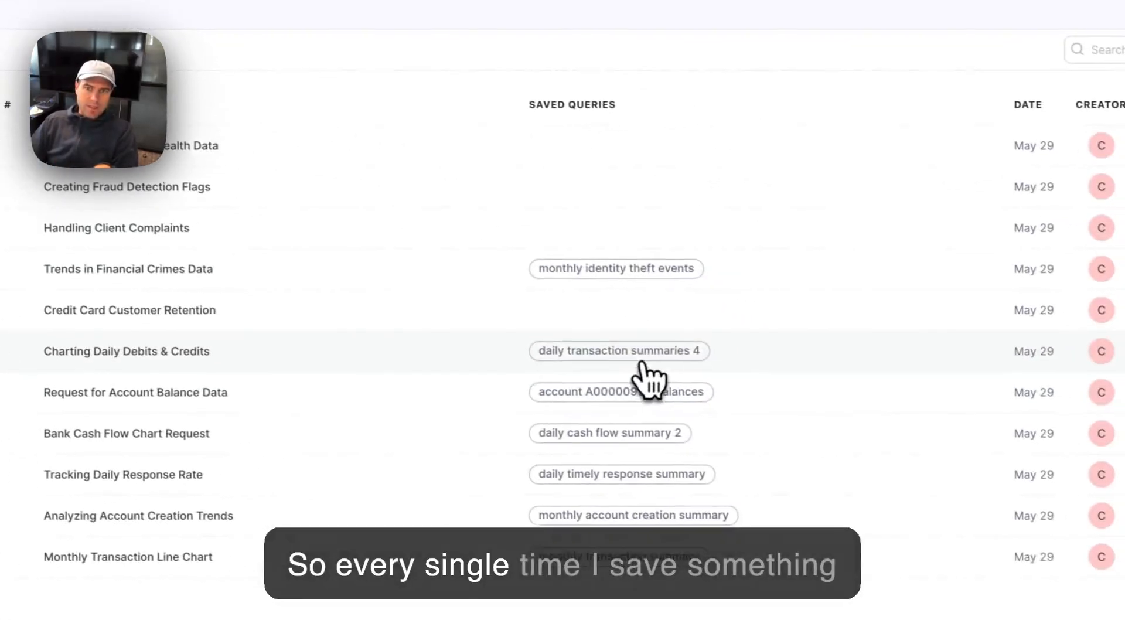
{"action": "left_click", "coordinate": [609, 350]}
{"action": "scroll", "coordinate": [1025, 470], "scroll_direction": "down", "scroll_amount": 3}
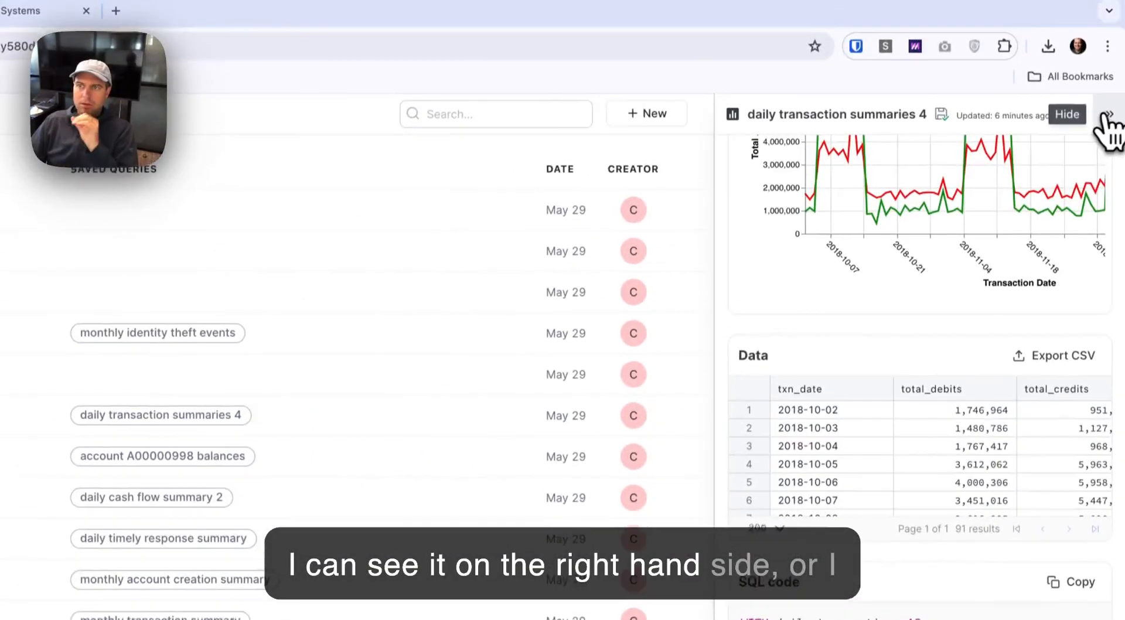
{"action": "left_click", "coordinate": [1107, 115]}
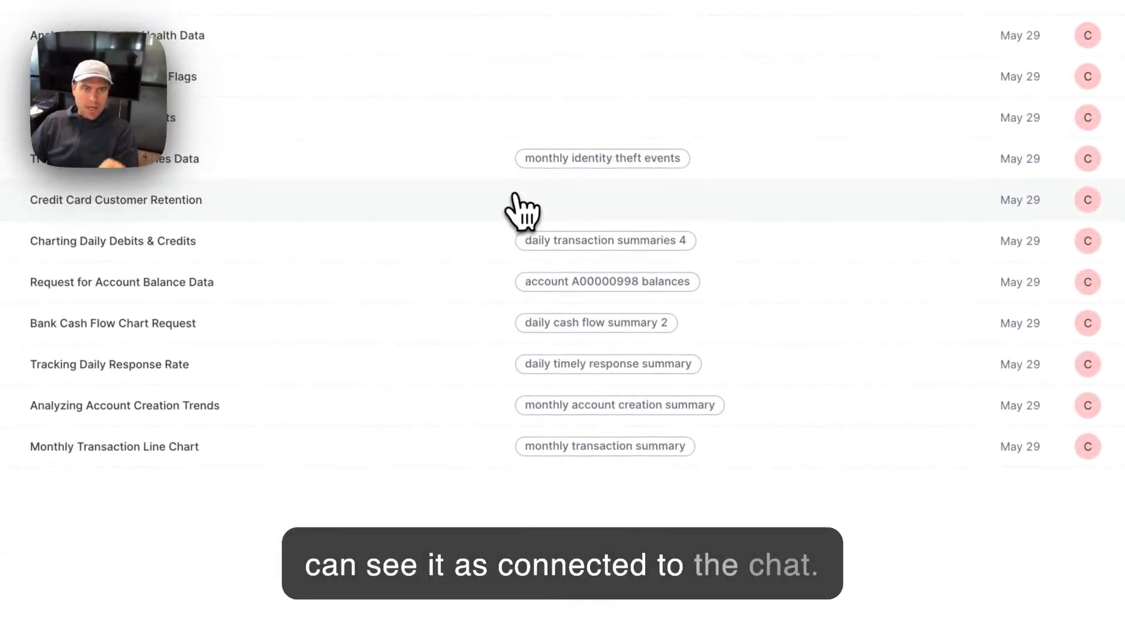
- Save the "customer cohort activity" query data from Step 3 of the Credit Card Customer Retention request
{"action": "left_click", "coordinate": [515, 198]}
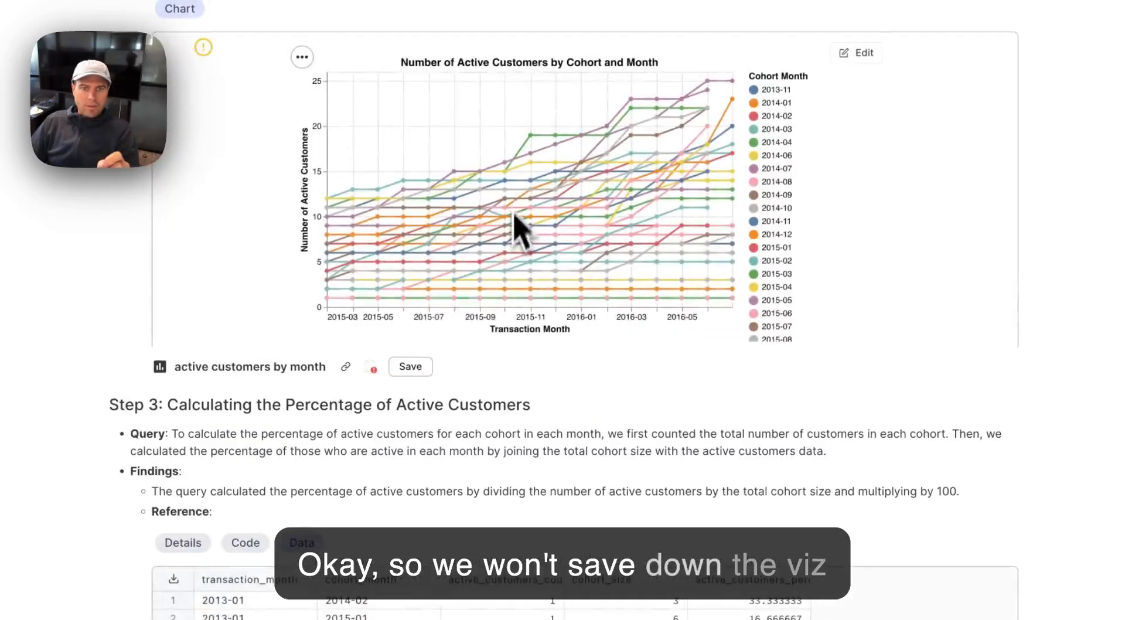
{"action": "scroll", "coordinate": [516, 263], "scroll_direction": "down", "scroll_amount": 15}
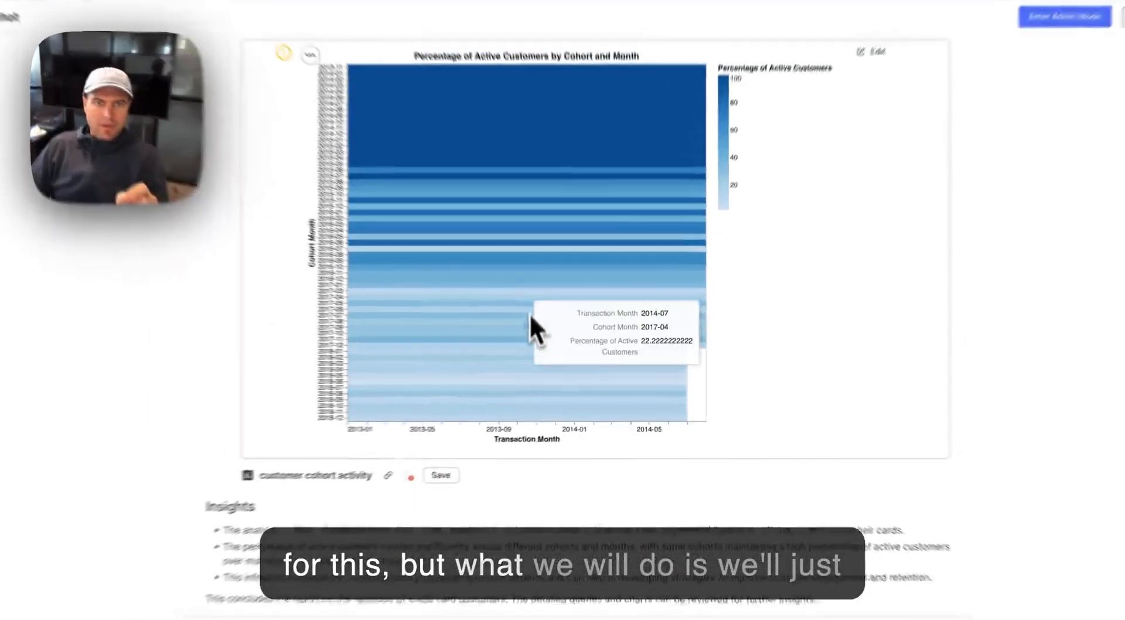
{"action": "scroll", "coordinate": [529, 314], "scroll_direction": "up", "scroll_amount": 15}
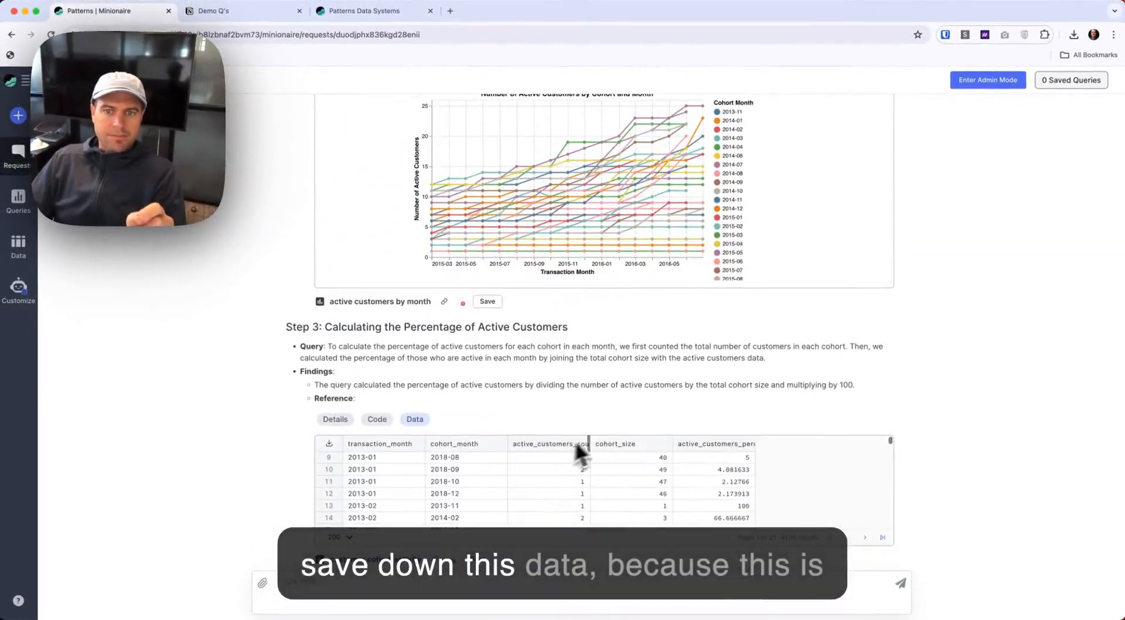
{"action": "scroll", "coordinate": [580, 428], "scroll_direction": "down", "scroll_amount": 5}
{"action": "left_click", "coordinate": [478, 432]}
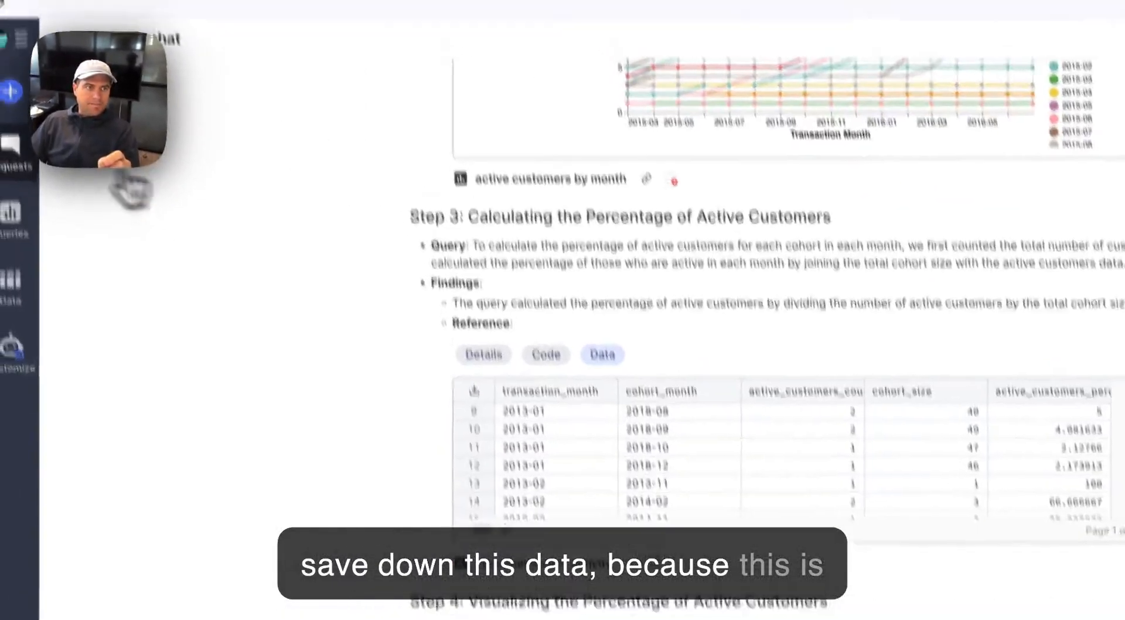
- Open the Handling Client Complaints request, show its work, and read both steps of the Plan of Action
{"action": "left_click", "coordinate": [6, 82]}
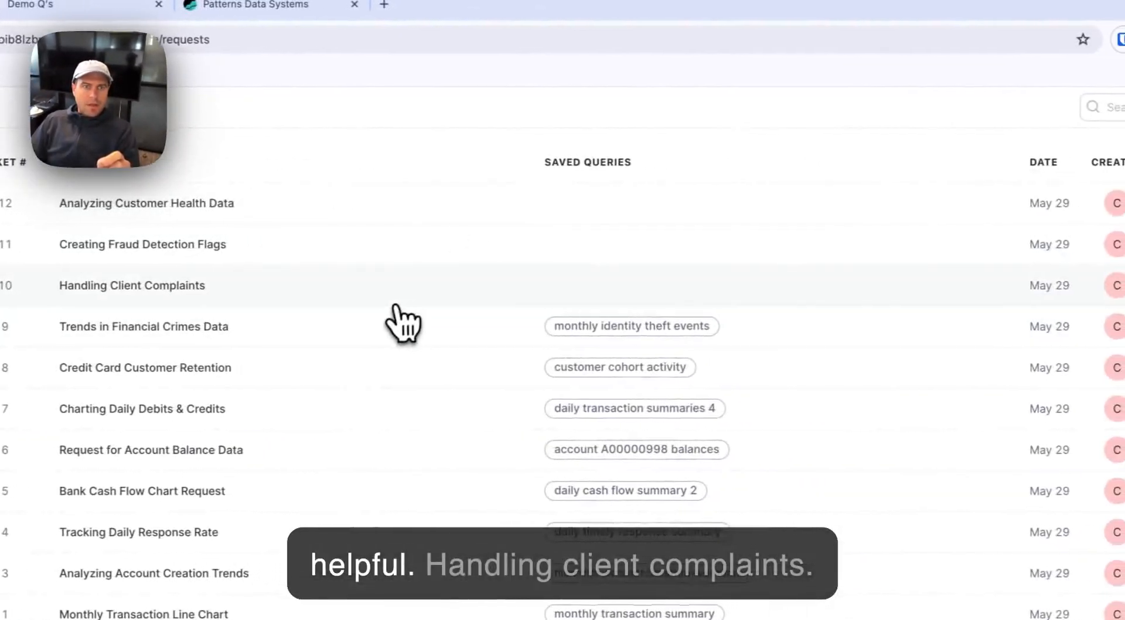
{"action": "left_click", "coordinate": [499, 293]}
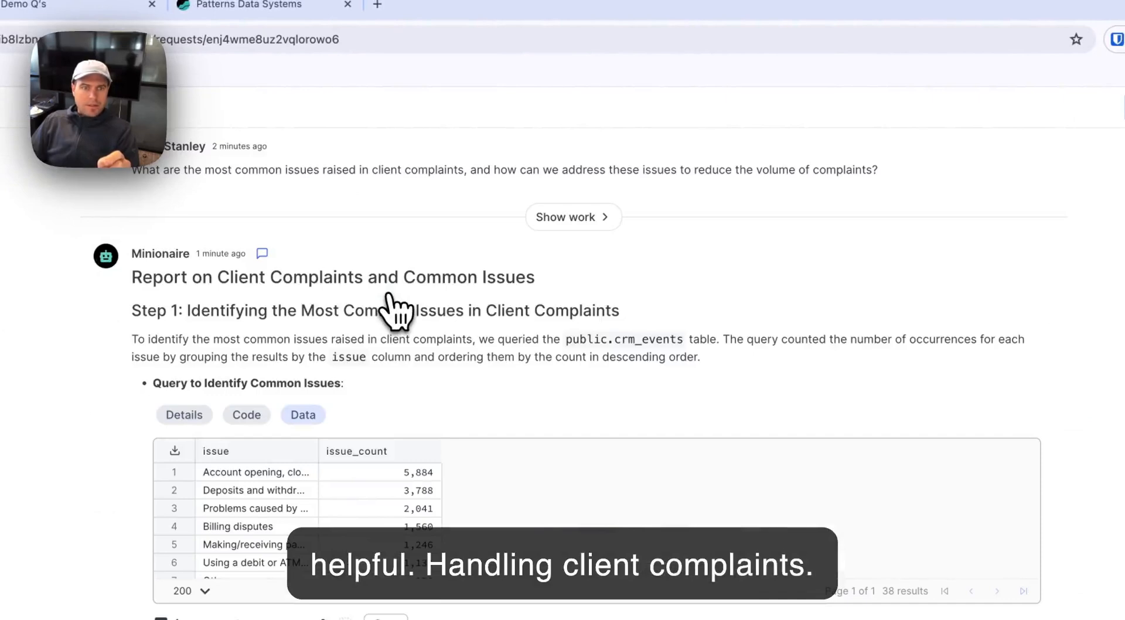
{"action": "left_click", "coordinate": [572, 218]}
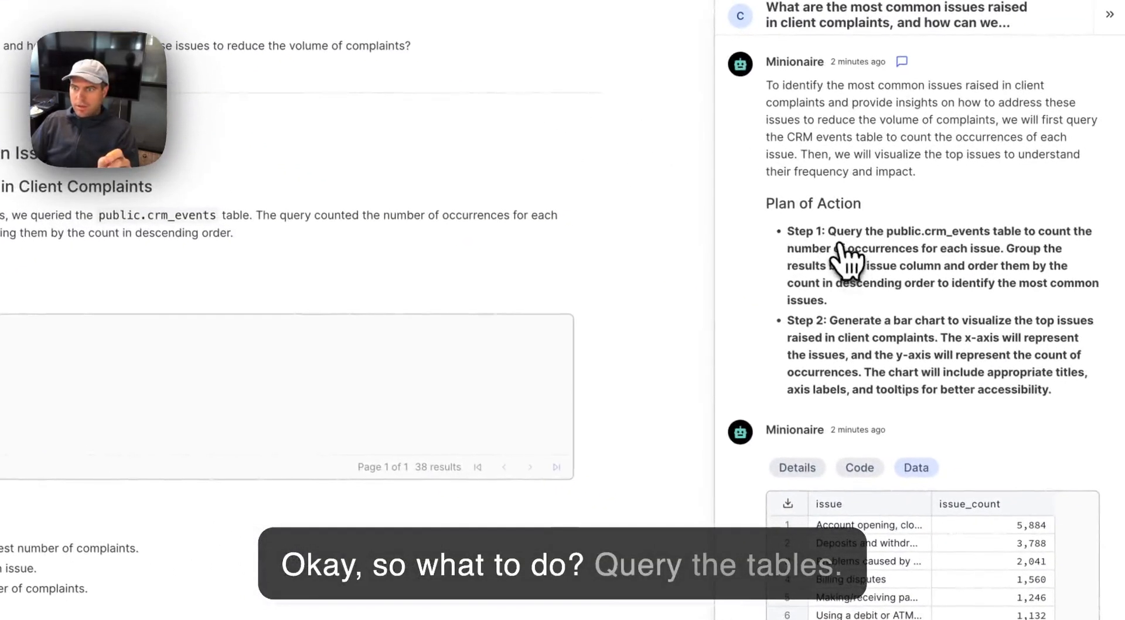
{"action": "left_click_drag", "start_coordinate": [843, 243], "coordinate": [909, 304]}
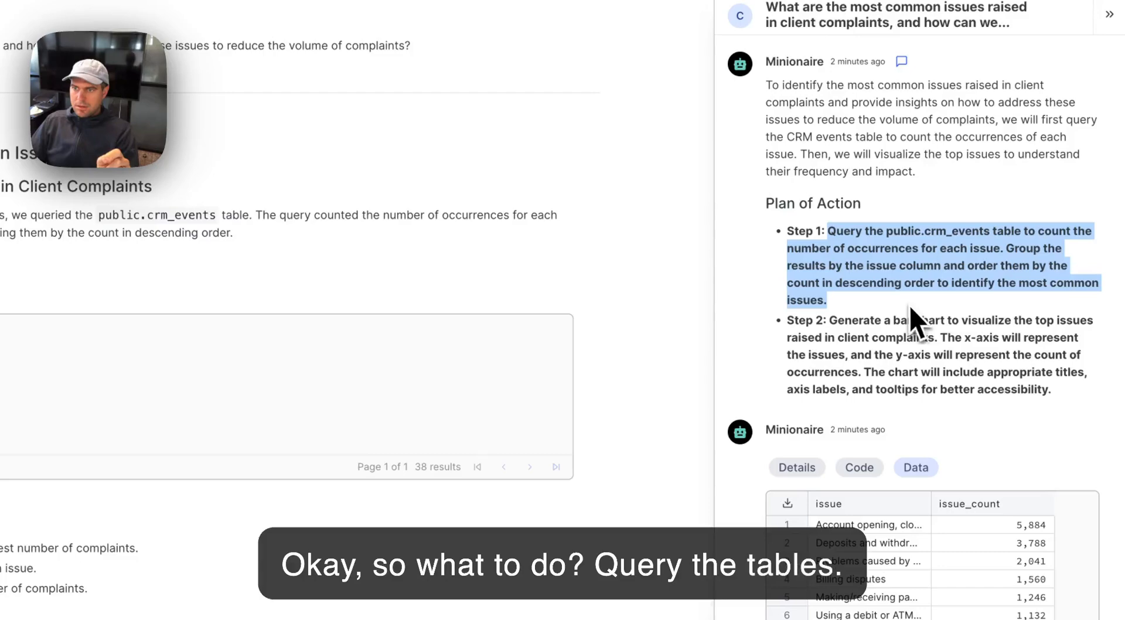
{"action": "left_click_drag", "start_coordinate": [829, 320], "coordinate": [1082, 416]}
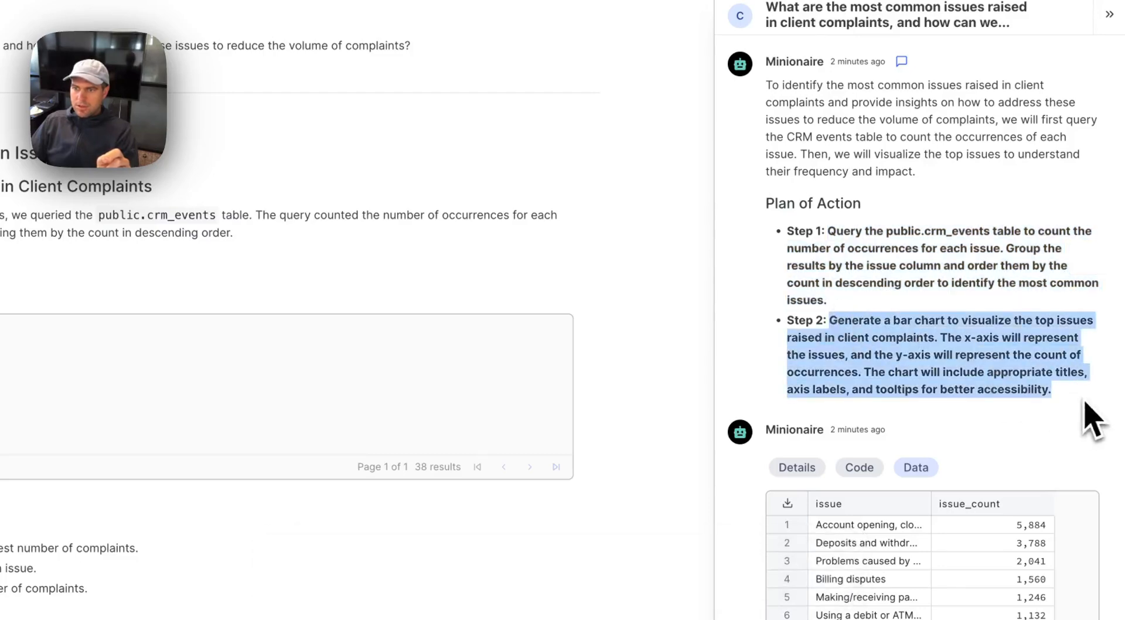
- Review the Summary of Findings and the Top Issues Raised in Client Complaints chart, and recheck Step 2 of the plan
{"action": "scroll", "coordinate": [1092, 419], "scroll_direction": "down", "scroll_amount": 10}
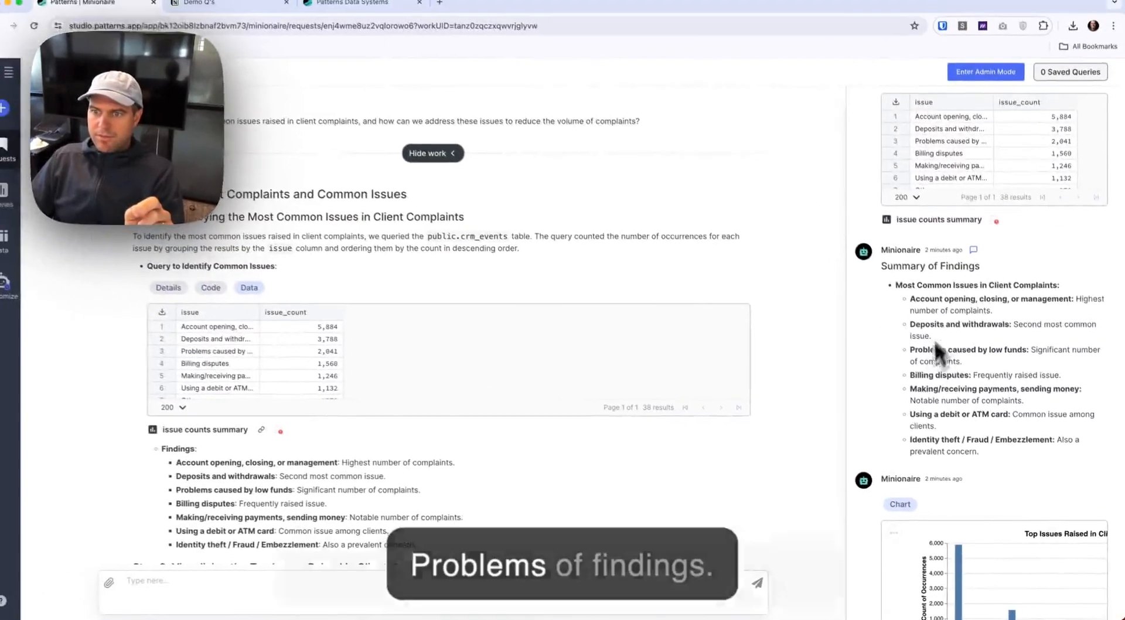
{"action": "scroll", "coordinate": [938, 352], "scroll_direction": "down", "scroll_amount": 3}
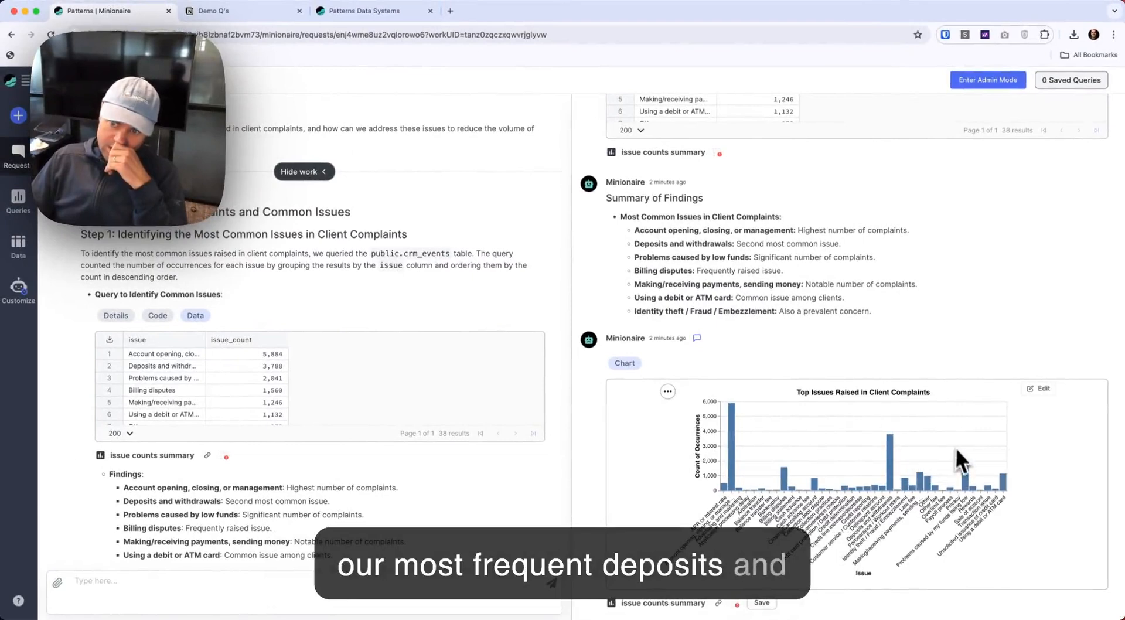
{"action": "mouse_move", "coordinate": [1007, 484]}
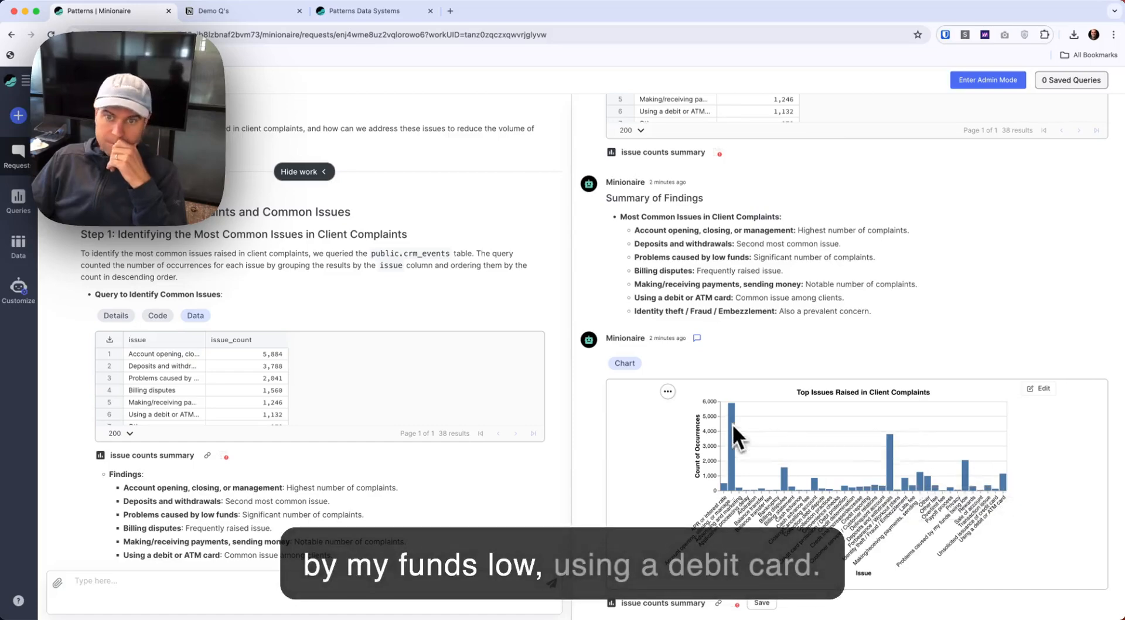
{"action": "scroll", "coordinate": [673, 281], "scroll_direction": "up", "scroll_amount": 5}
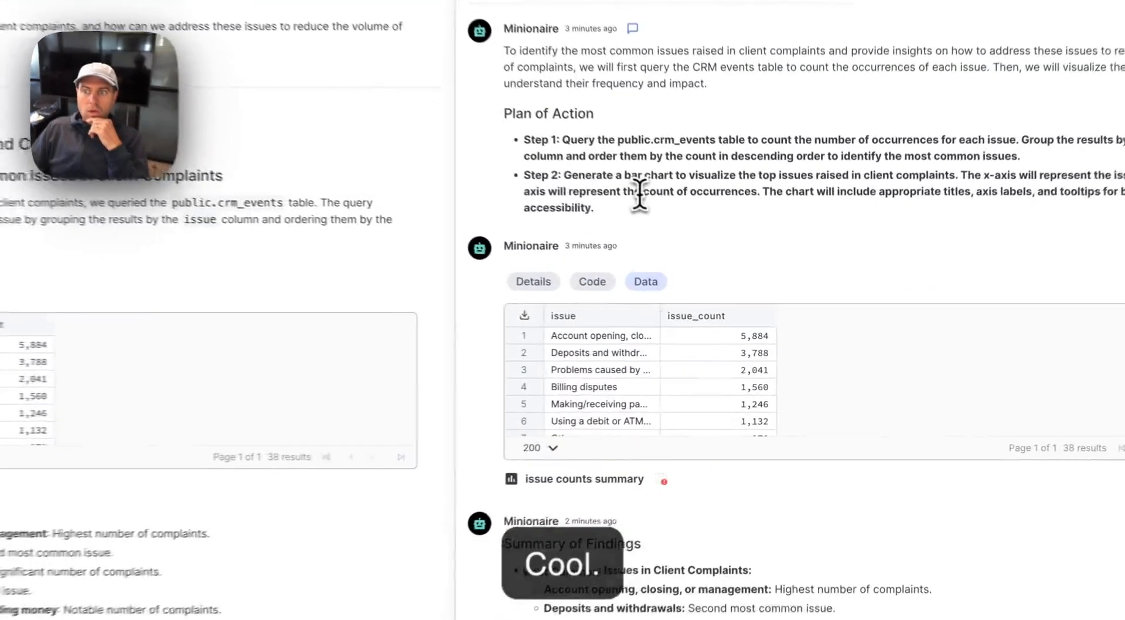
{"action": "triple_click", "coordinate": [679, 235]}
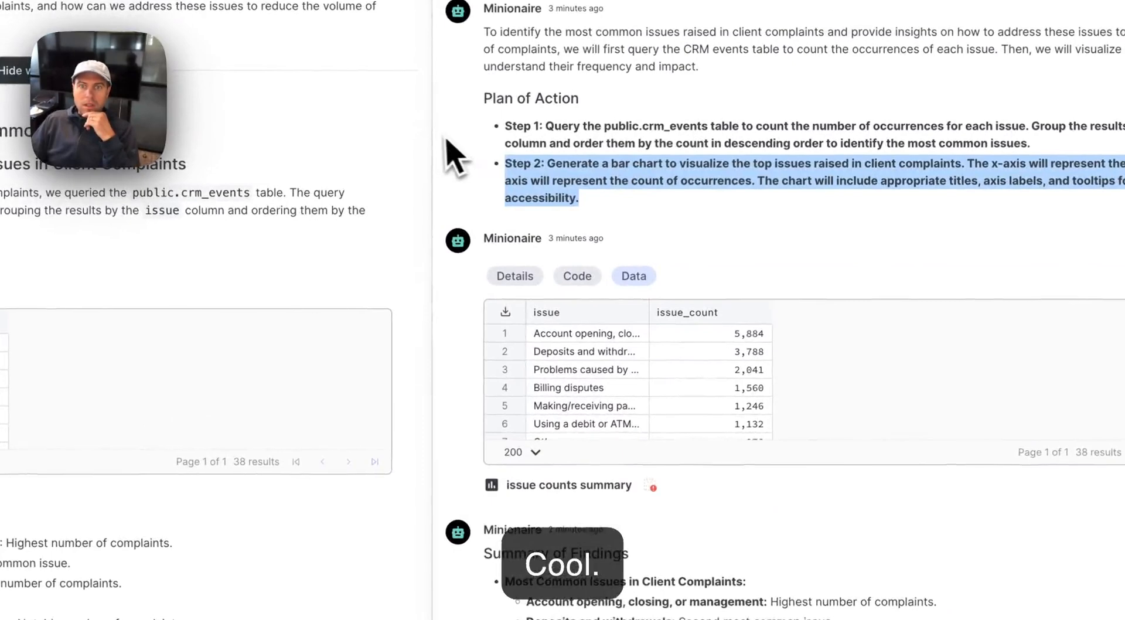
{"action": "scroll", "coordinate": [446, 137], "scroll_direction": "up", "scroll_amount": 1}
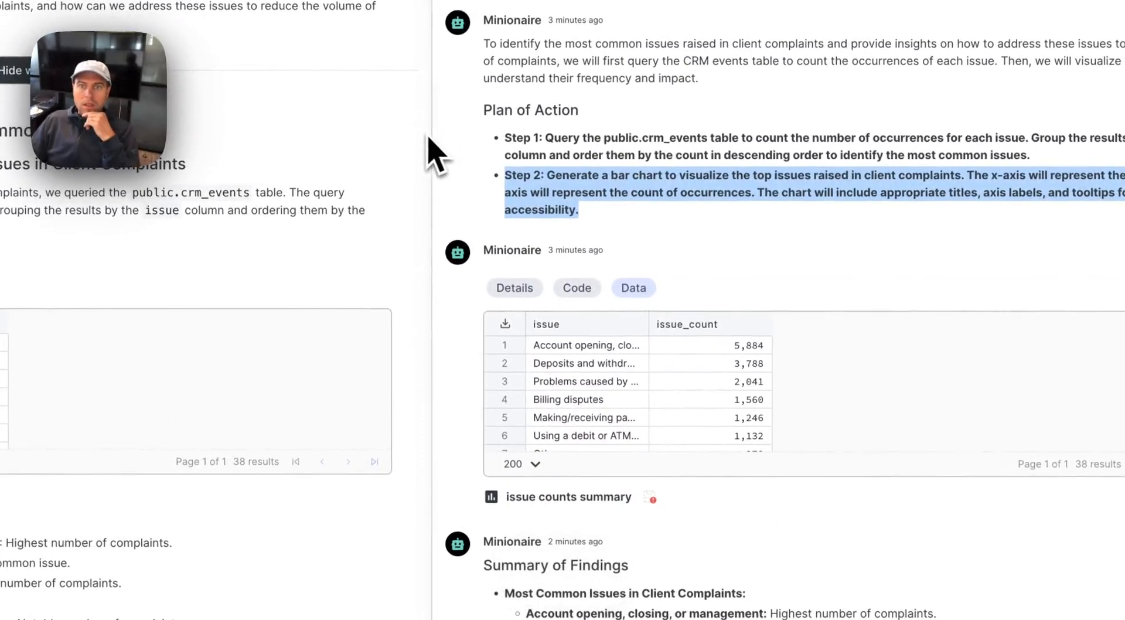
- Ask the follow-up "for the top 5, please generate some strategies to reduce complaints" in the Handling Client Complaints request
{"action": "left_click_drag", "start_coordinate": [429, 138], "coordinate": [848, 112]}
{"action": "scroll", "coordinate": [520, 499], "scroll_direction": "down", "scroll_amount": 9}
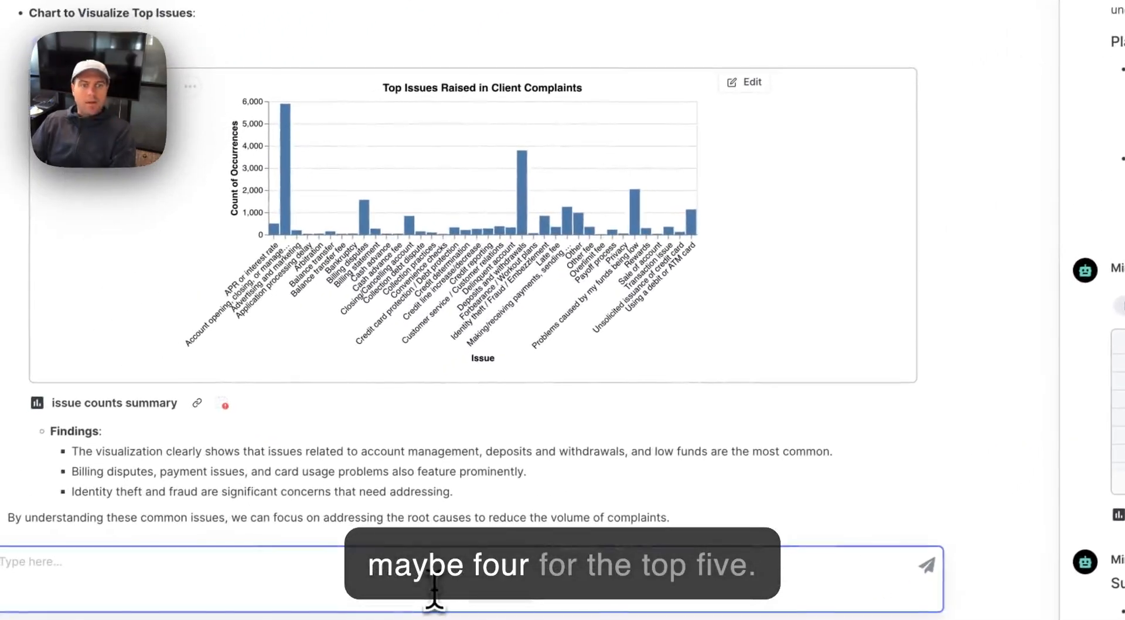
{"action": "left_click", "coordinate": [426, 599]}
{"action": "type", "text": "for the top 5, "}
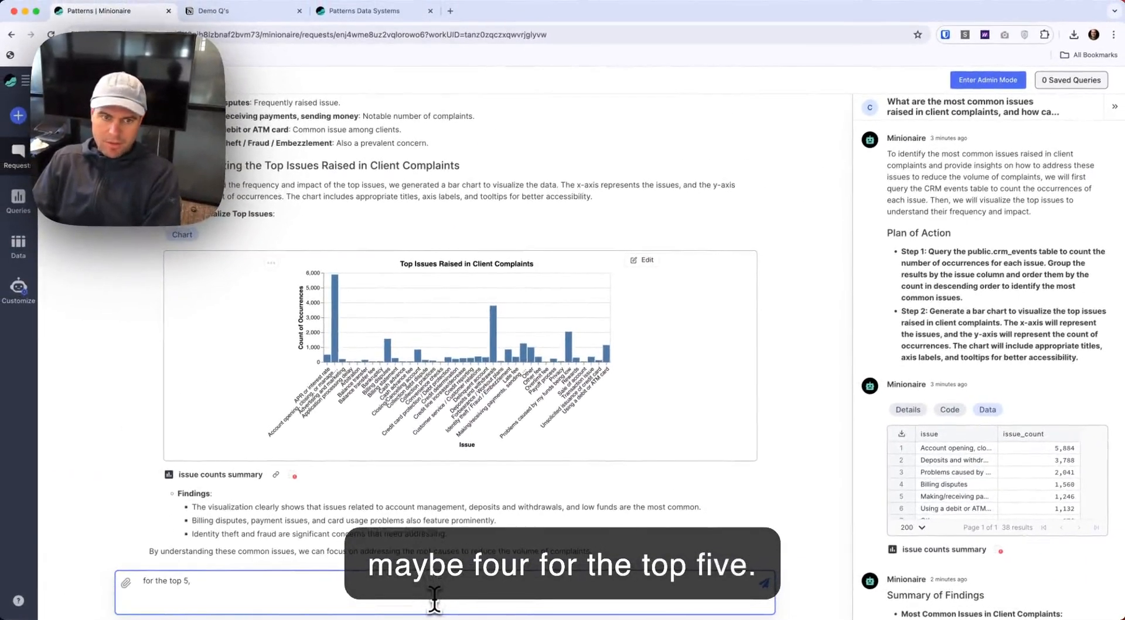
{"action": "type", "text": "please generate some s"}
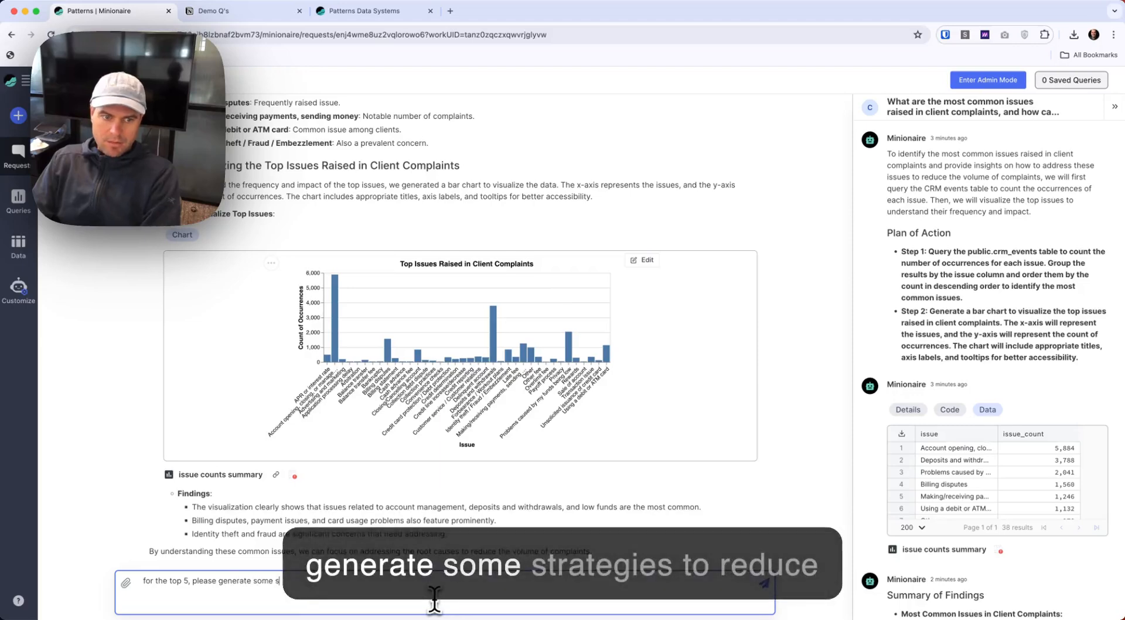
{"action": "type", "text": "traegies to reduce the"}
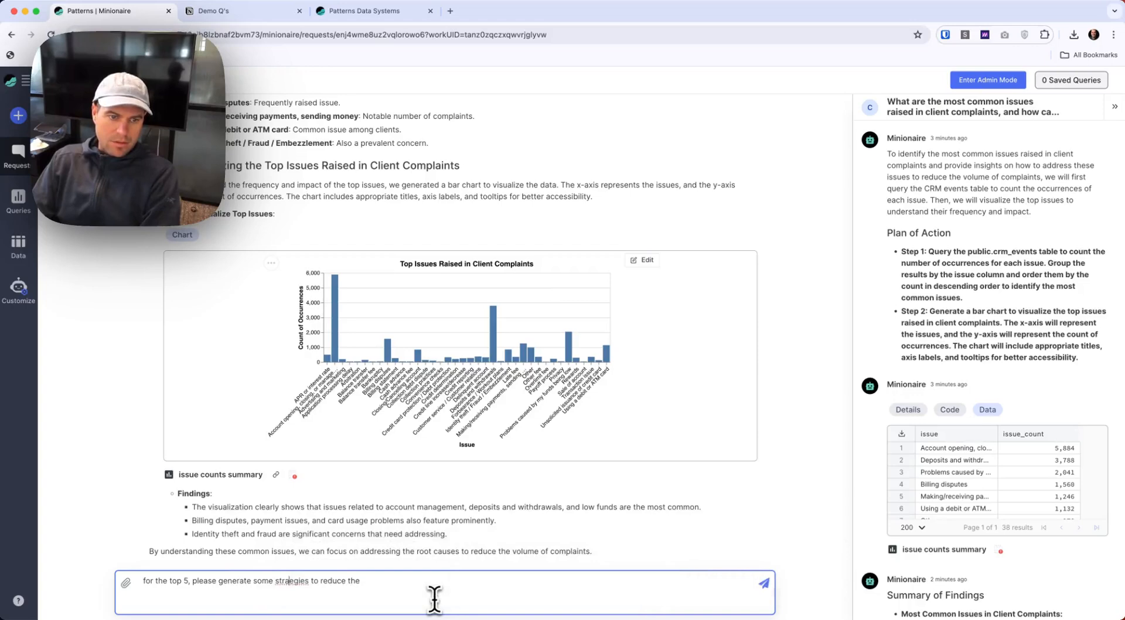
{"action": "type", "text": "t"}
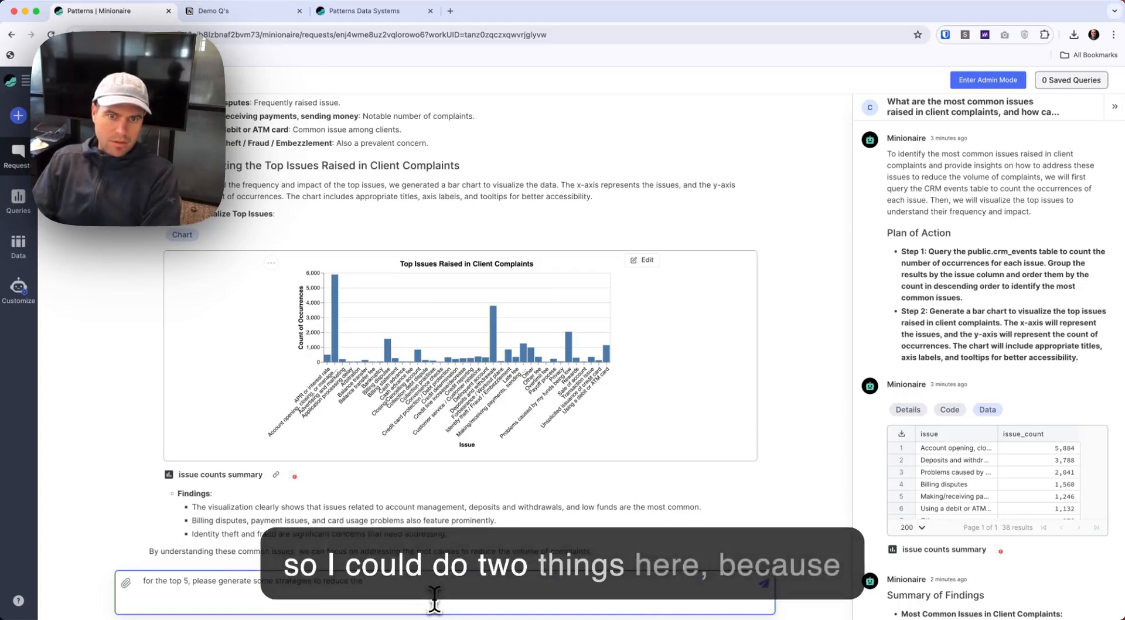
{"action": "type", "text": "comp"}
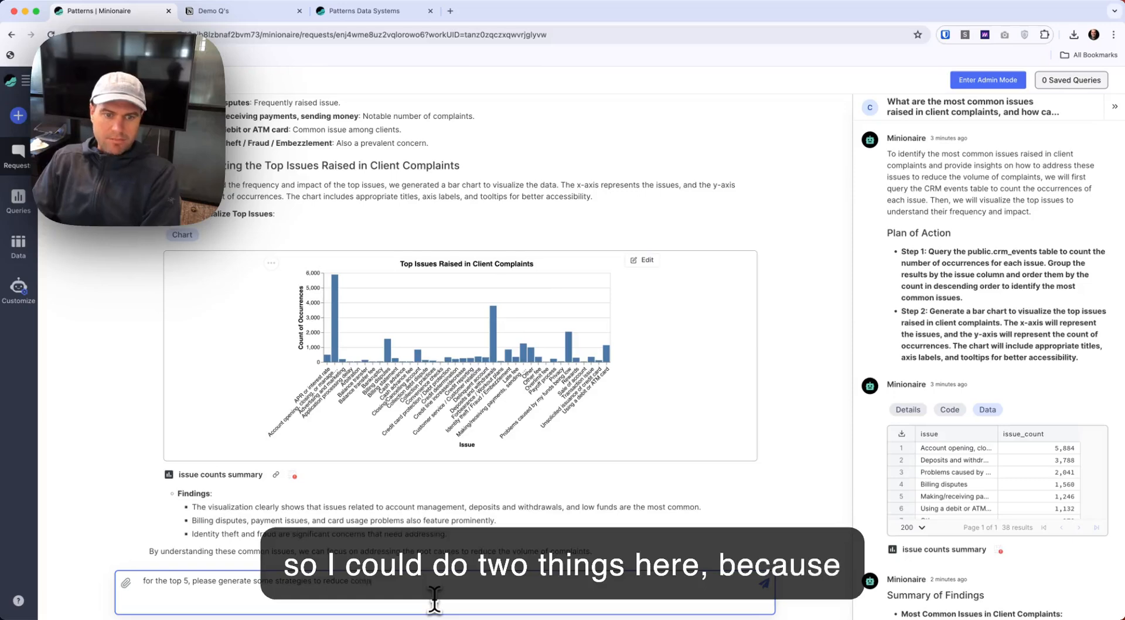
{"action": "type", "text": "laints"}
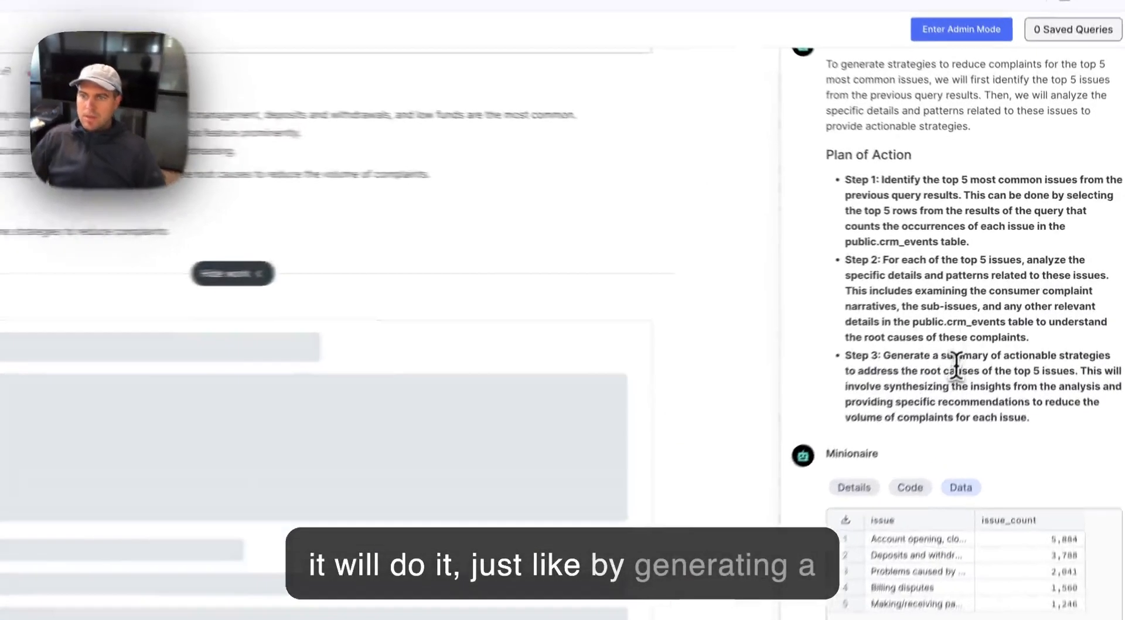
- Read Steps 2 and 3 of the new Plan of Action for the complaint strategies, and return to the requests list
{"action": "triple_click", "coordinate": [956, 363]}
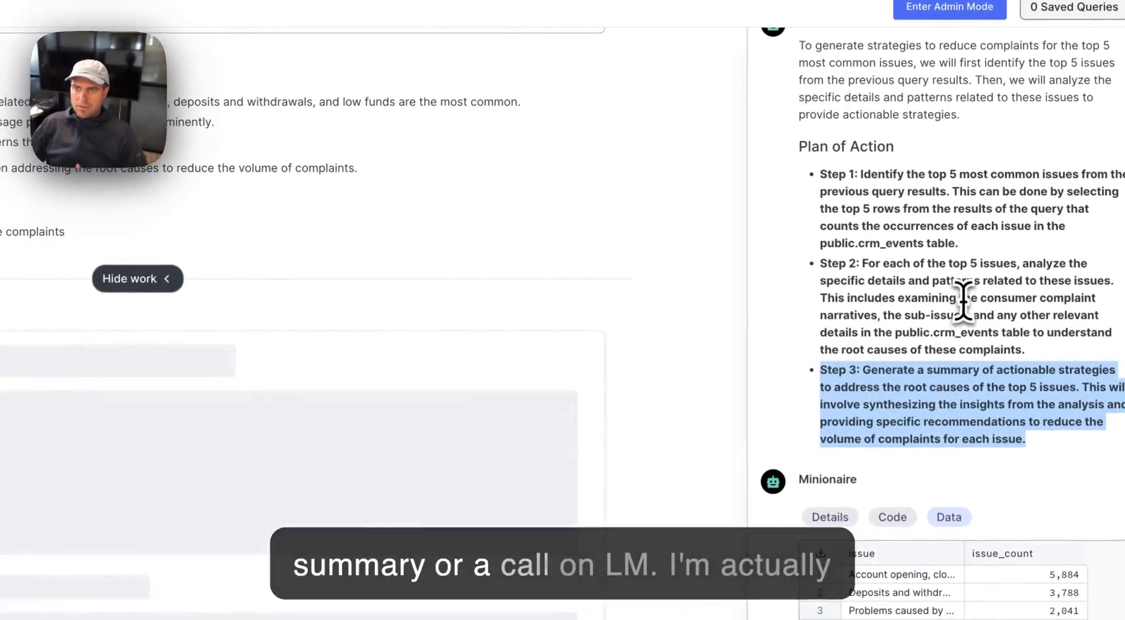
{"action": "left_click", "coordinate": [884, 269]}
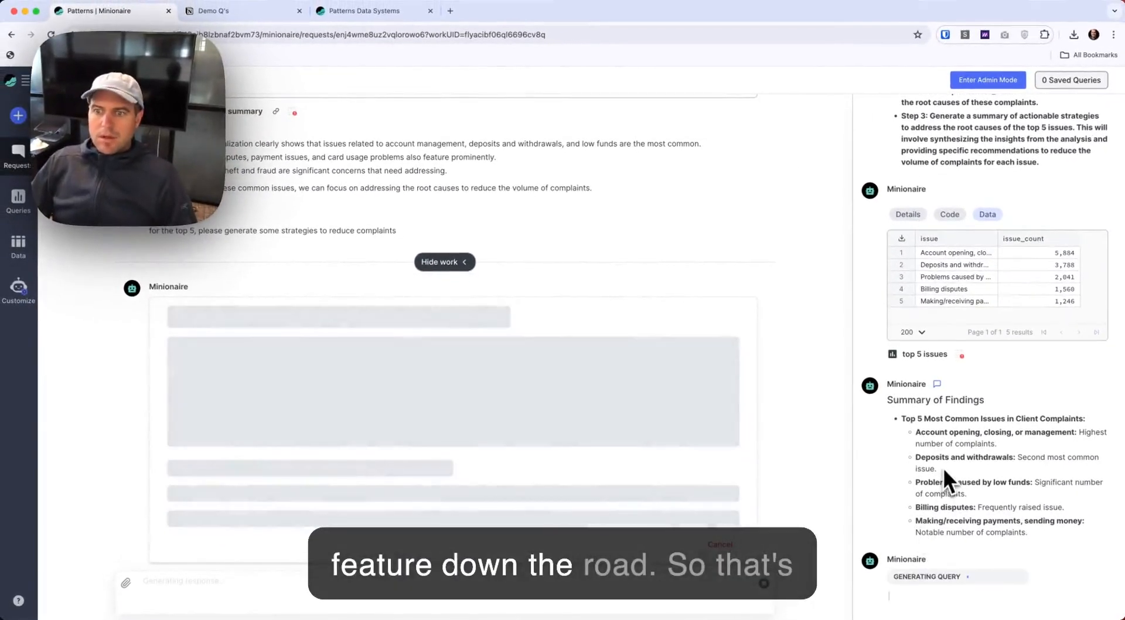
{"action": "left_click", "coordinate": [18, 154]}
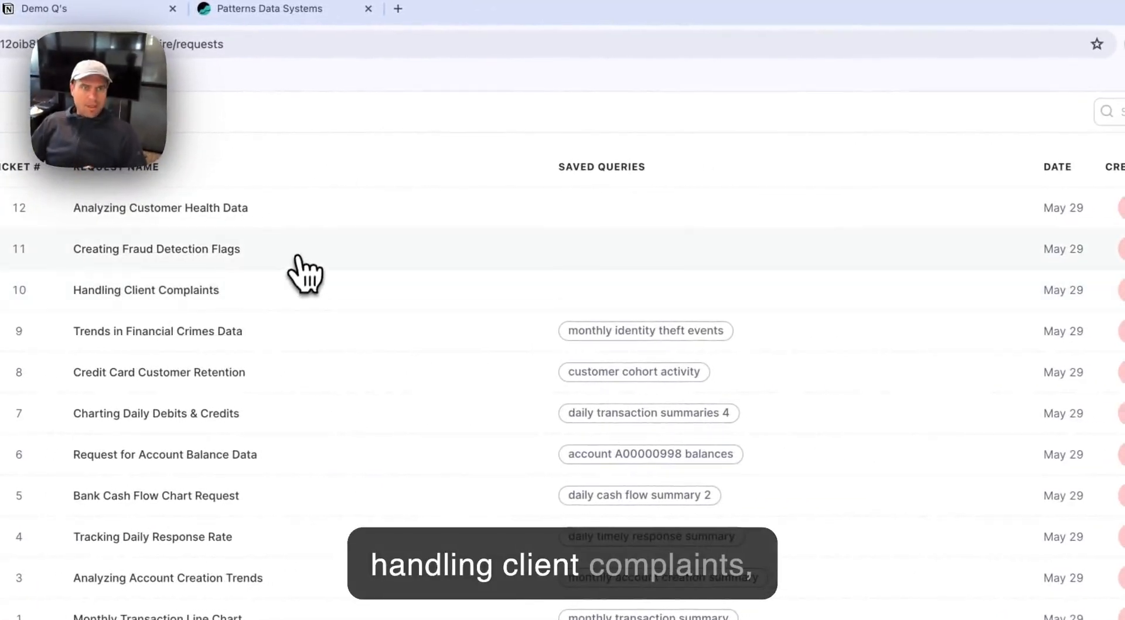
- Open the Creating Fraud Detection Flags request and read the introduction, Step 1 of its Plan of Action, and the flagged transactions data
{"action": "left_click", "coordinate": [298, 258]}
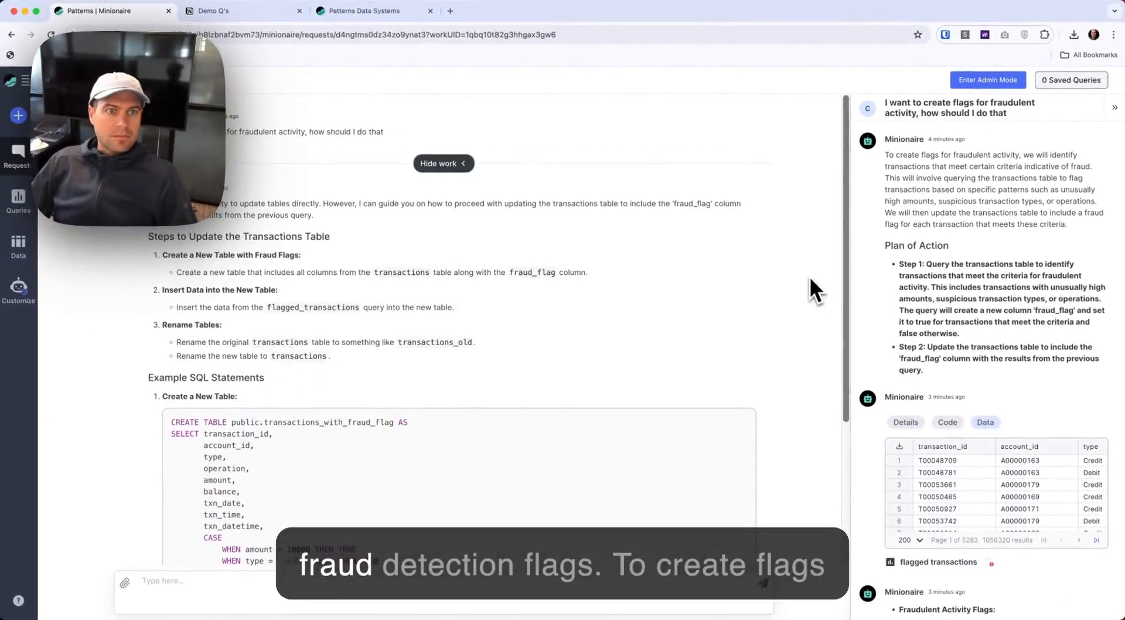
{"action": "left_click", "coordinate": [444, 164]}
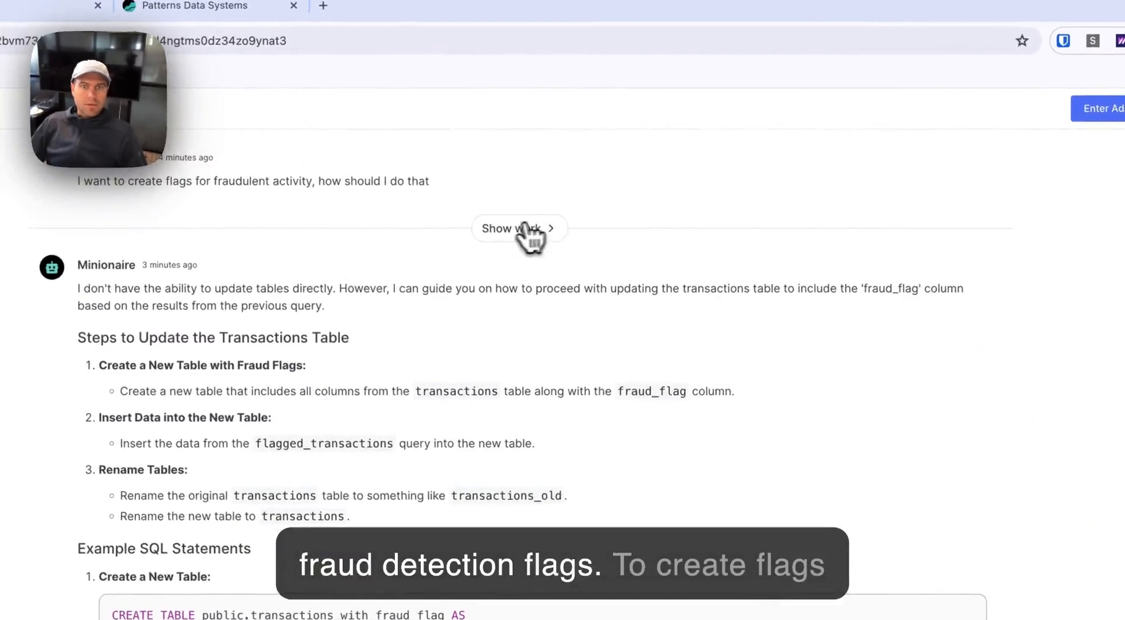
{"action": "left_click", "coordinate": [504, 231]}
{"action": "triple_click", "coordinate": [847, 141]}
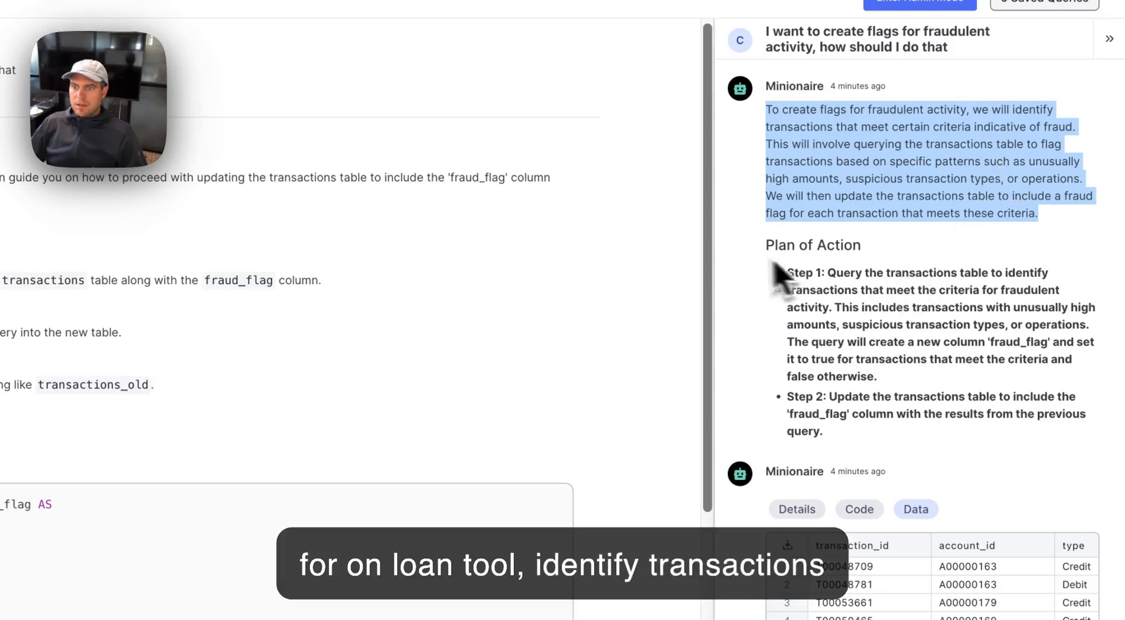
{"action": "left_click_drag", "start_coordinate": [706, 309], "coordinate": [502, 314]}
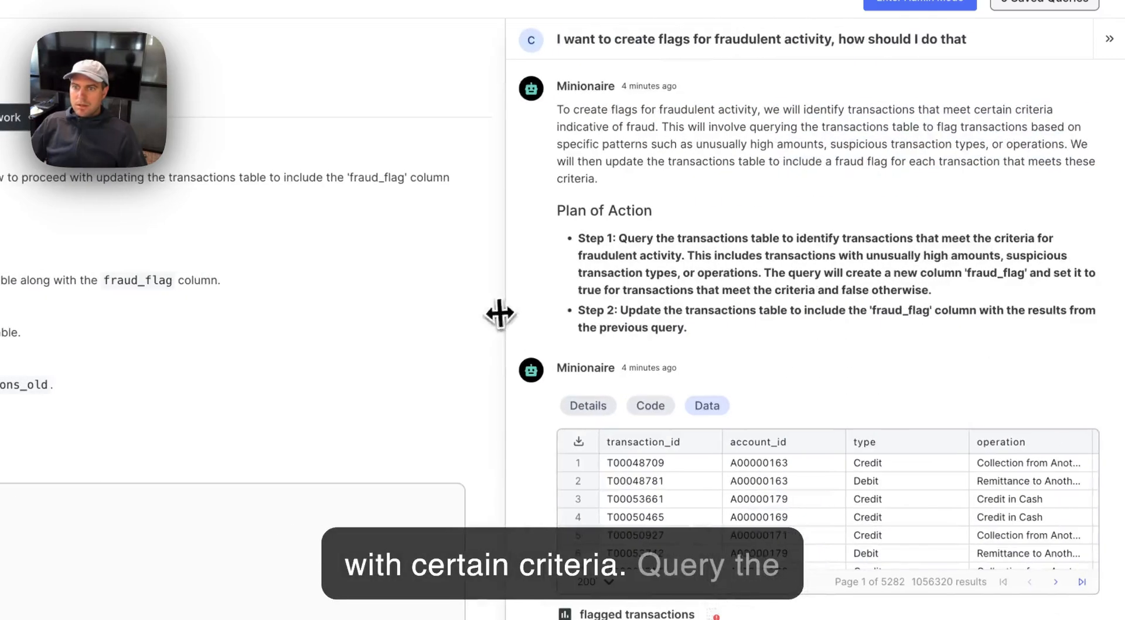
{"action": "triple_click", "coordinate": [763, 253]}
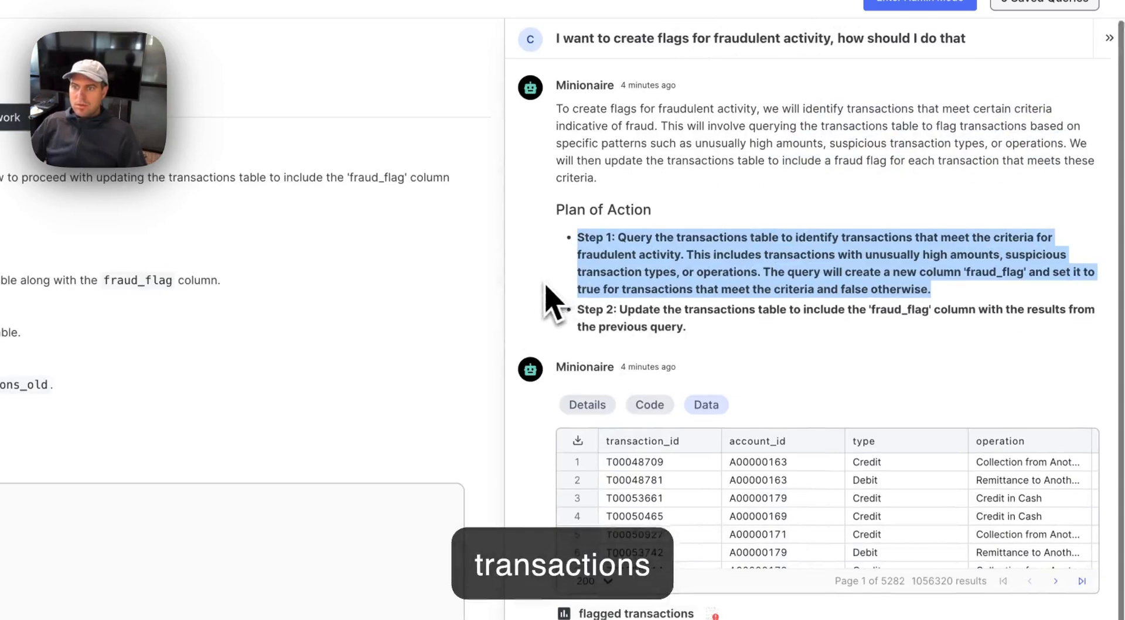
{"action": "scroll", "coordinate": [554, 296], "scroll_direction": "down", "scroll_amount": 1}
{"action": "scroll", "coordinate": [809, 465], "scroll_direction": "right", "scroll_amount": 1}
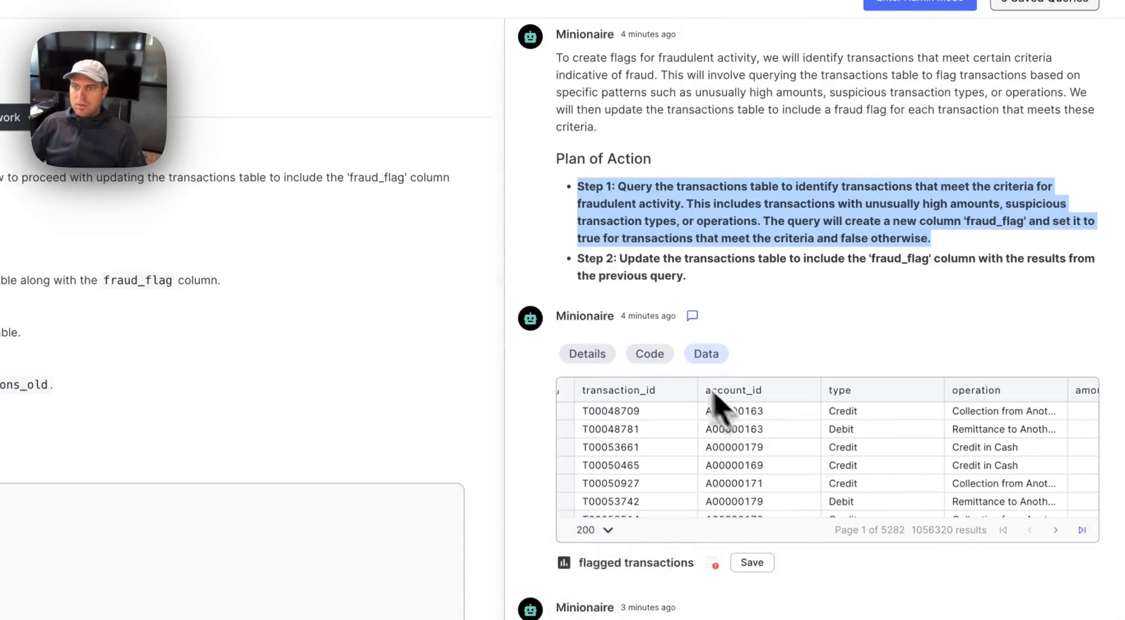
- Examine the flagged transactions query code and compare it with the example SQL statements in the response
{"action": "left_click", "coordinate": [650, 354]}
{"action": "scroll", "coordinate": [659, 375], "scroll_direction": "down", "scroll_amount": 6}
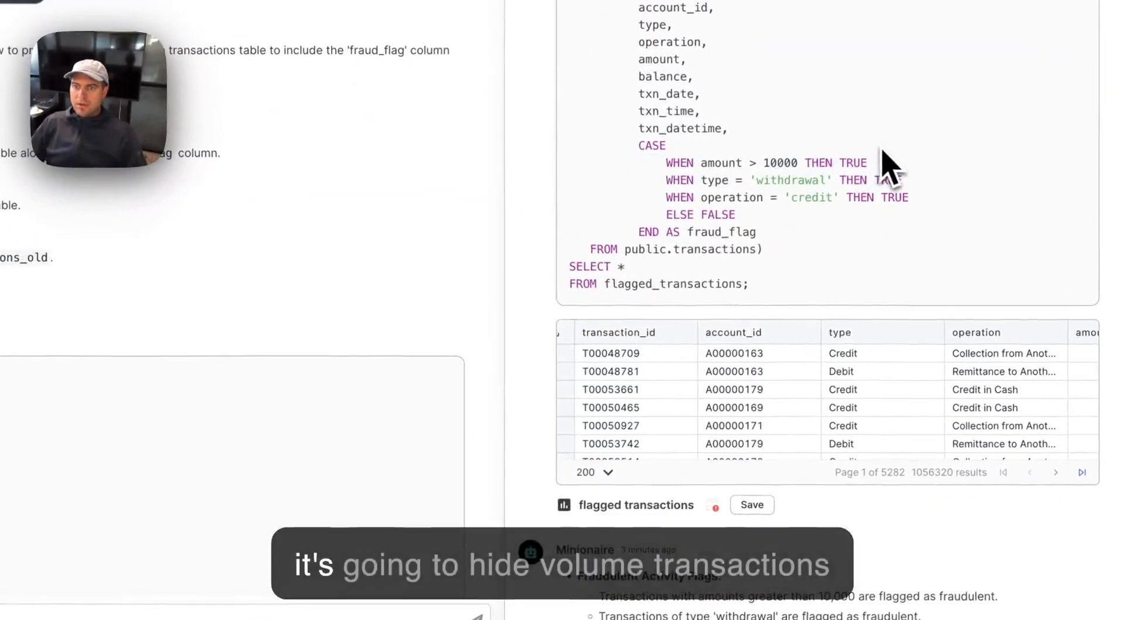
{"action": "scroll", "coordinate": [855, 343], "scroll_direction": "down", "scroll_amount": 2}
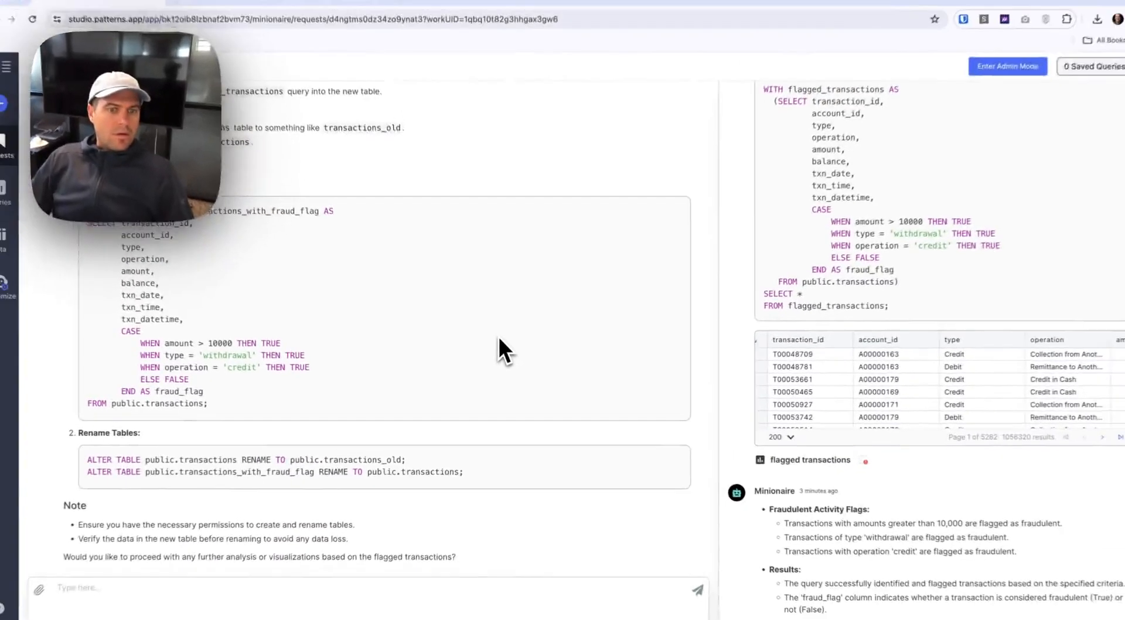
{"action": "scroll", "coordinate": [498, 339], "scroll_direction": "up", "scroll_amount": 5}
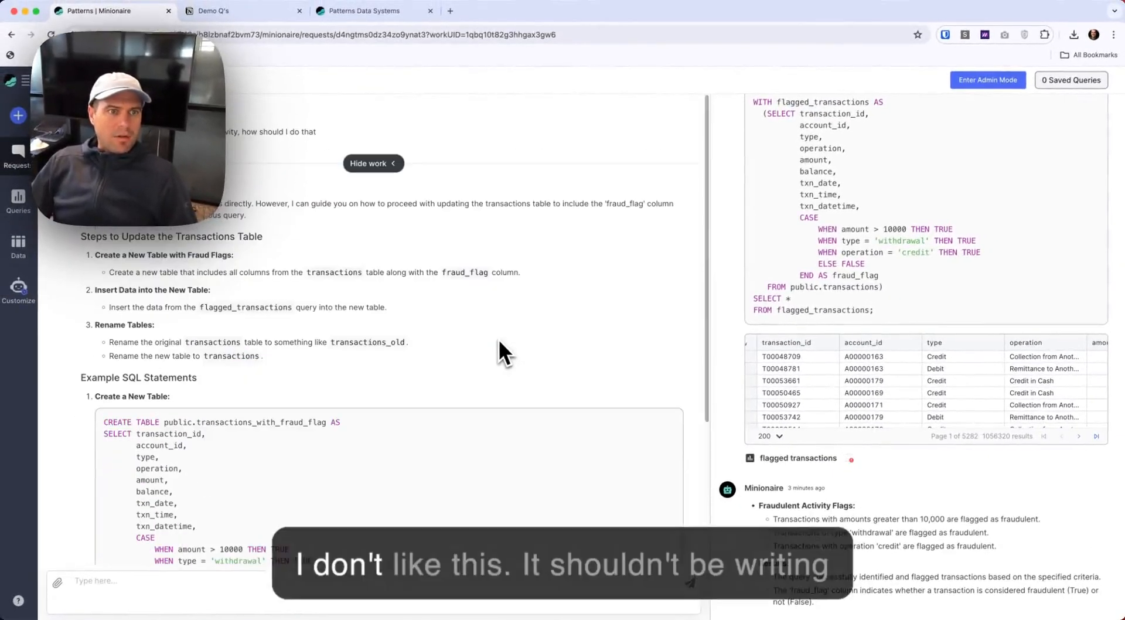
{"action": "left_click_drag", "start_coordinate": [103, 434], "coordinate": [175, 457]}
{"action": "left_click", "coordinate": [249, 510]}
{"action": "scroll", "coordinate": [492, 550], "scroll_direction": "down", "scroll_amount": 3}
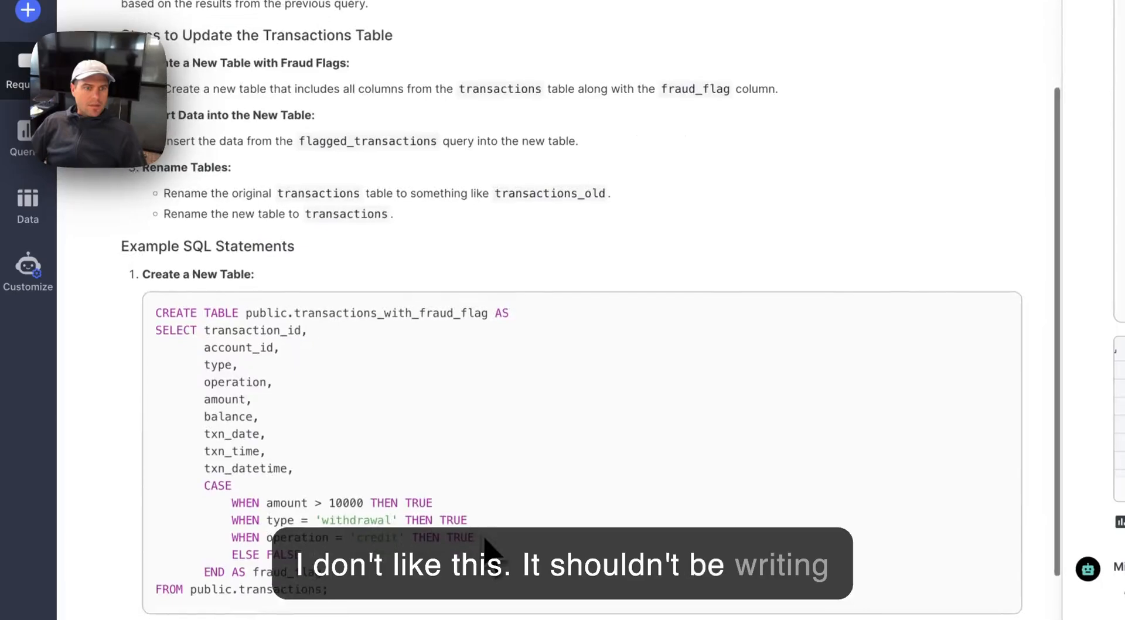
{"action": "scroll", "coordinate": [492, 550], "scroll_direction": "up", "scroll_amount": 3}
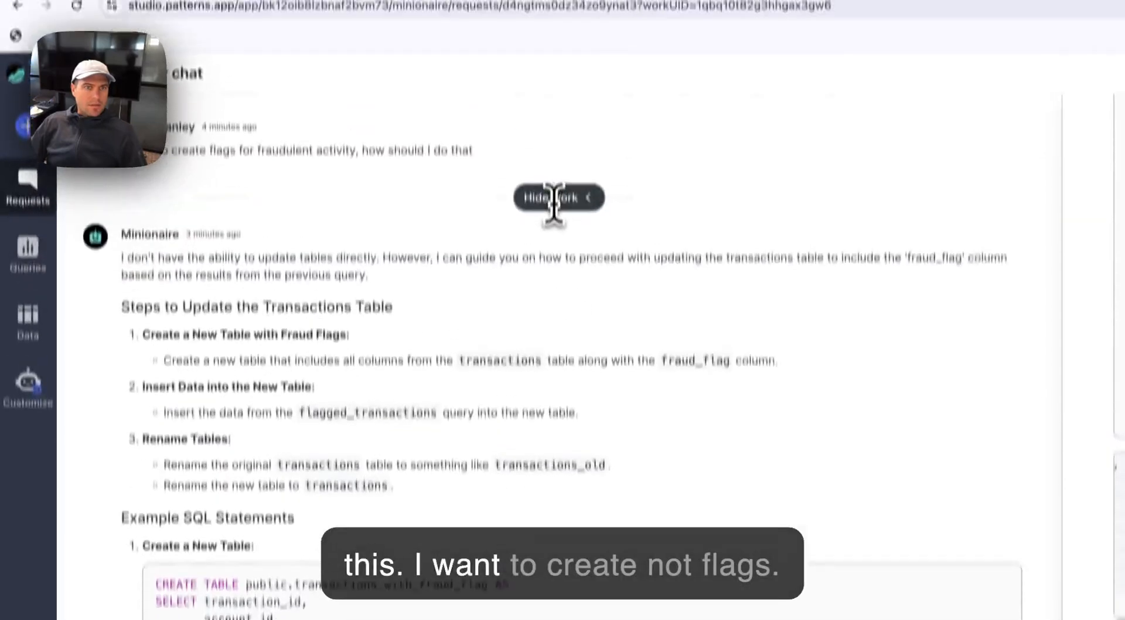
- Rewrite the fraud flags question to ask what to look at when investigating fraudulent activity, and resubmit it
{"action": "left_click", "coordinate": [164, 232]}
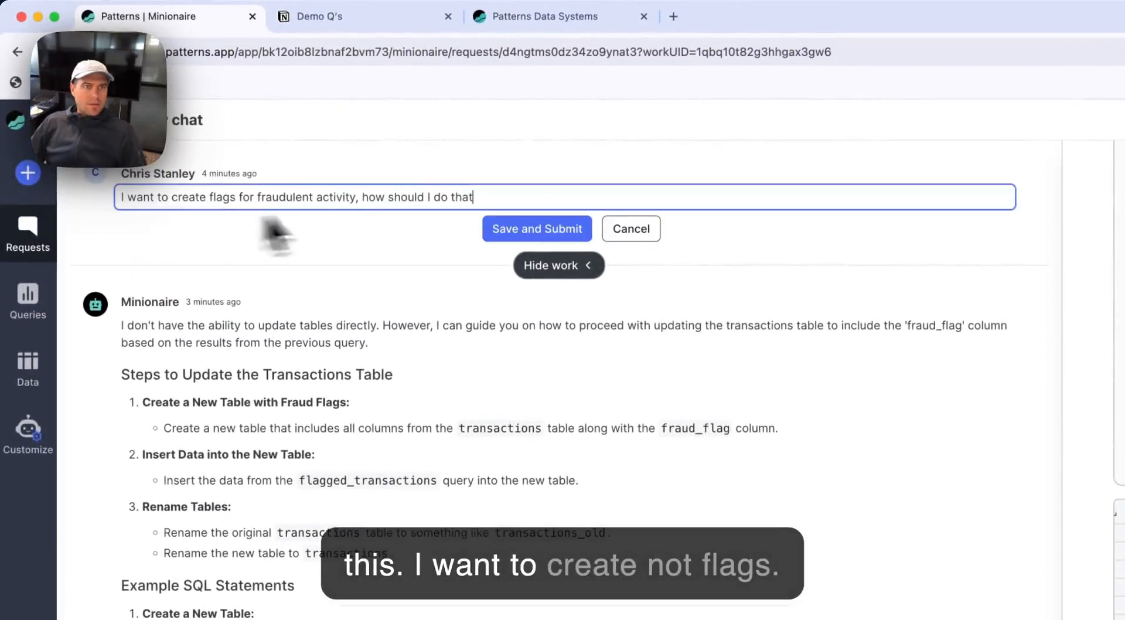
{"action": "triple_click", "coordinate": [225, 200]}
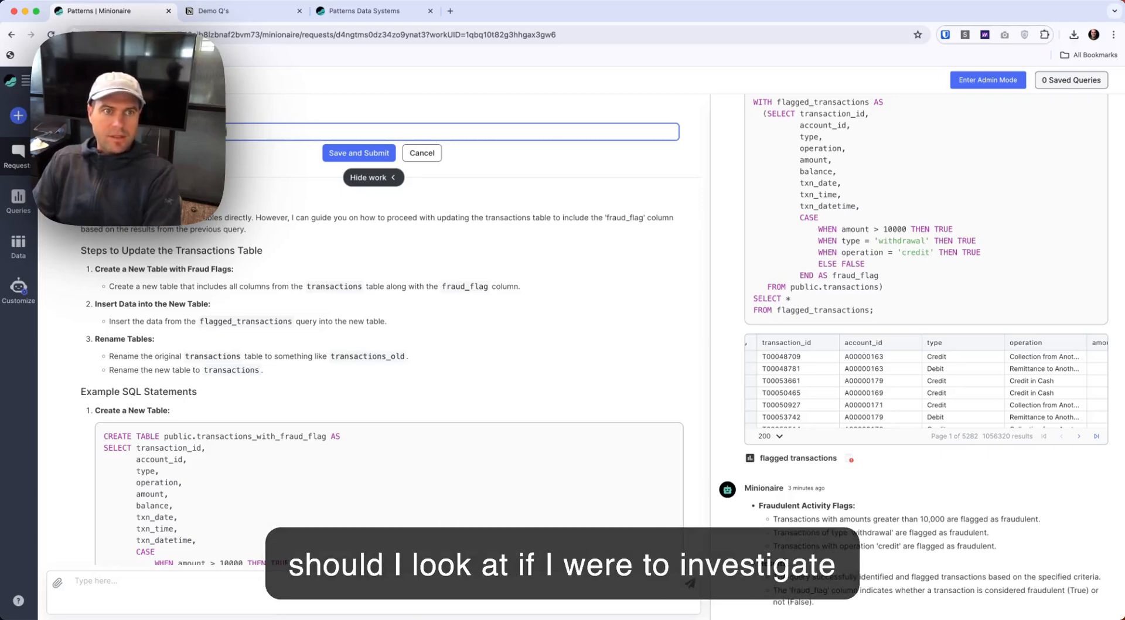
{"action": "type", "text": "ate fradulent activity"}
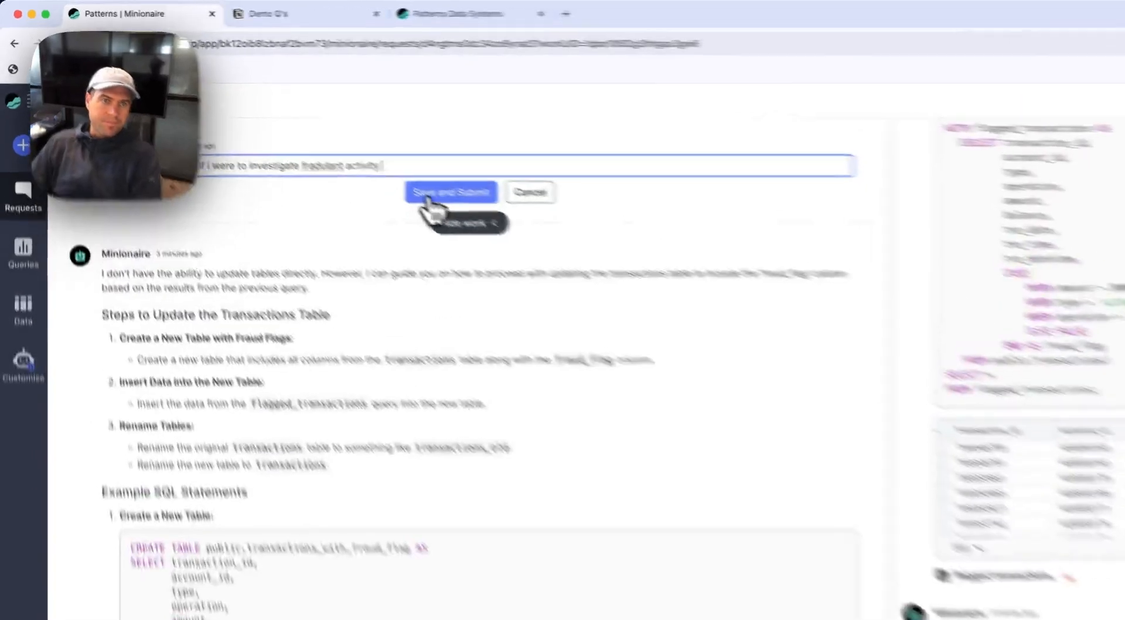
{"action": "left_click", "coordinate": [359, 152]}
- Open the Analyzing Customer Health Data request, read its introduction, and skim the plan's results
{"action": "left_click", "coordinate": [18, 156]}
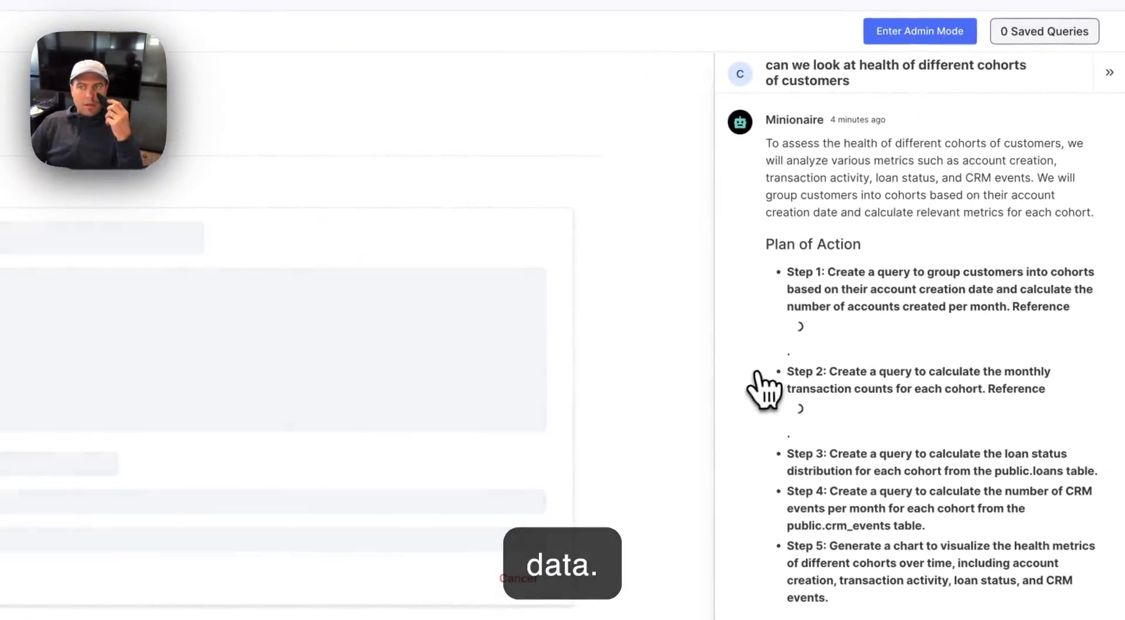
{"action": "triple_click", "coordinate": [841, 186]}
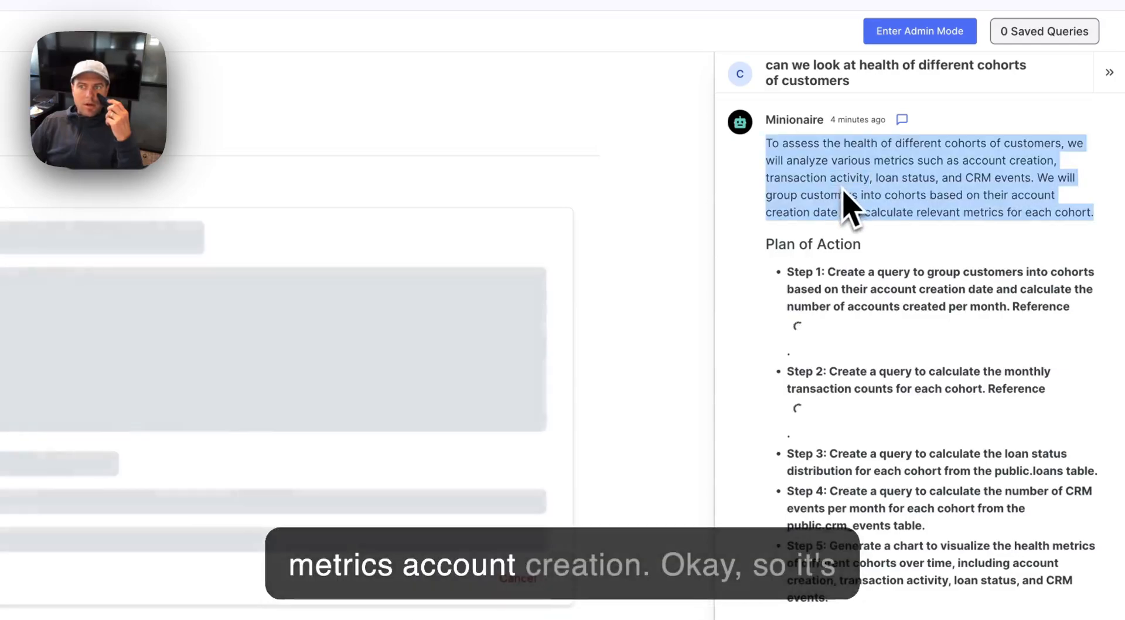
{"action": "scroll", "coordinate": [734, 420], "scroll_direction": "down", "scroll_amount": 10}
{"action": "scroll", "coordinate": [832, 346], "scroll_direction": "down", "scroll_amount": 8}
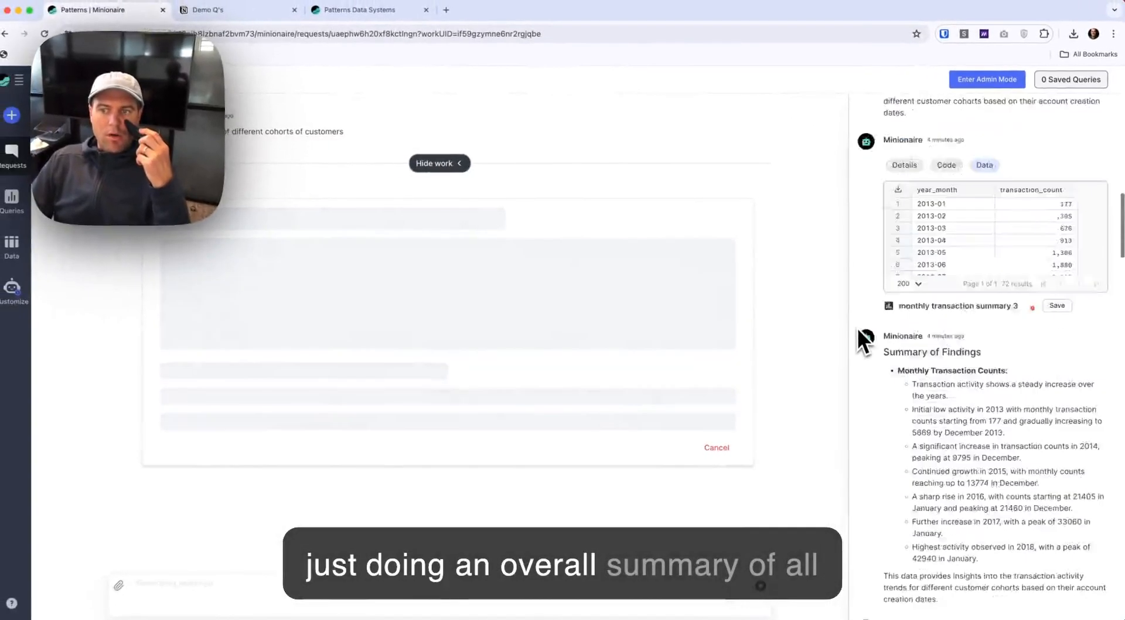
- Review the Account Creation Trends findings in the customer health request
{"action": "scroll", "coordinate": [833, 346], "scroll_direction": "up", "scroll_amount": 5}
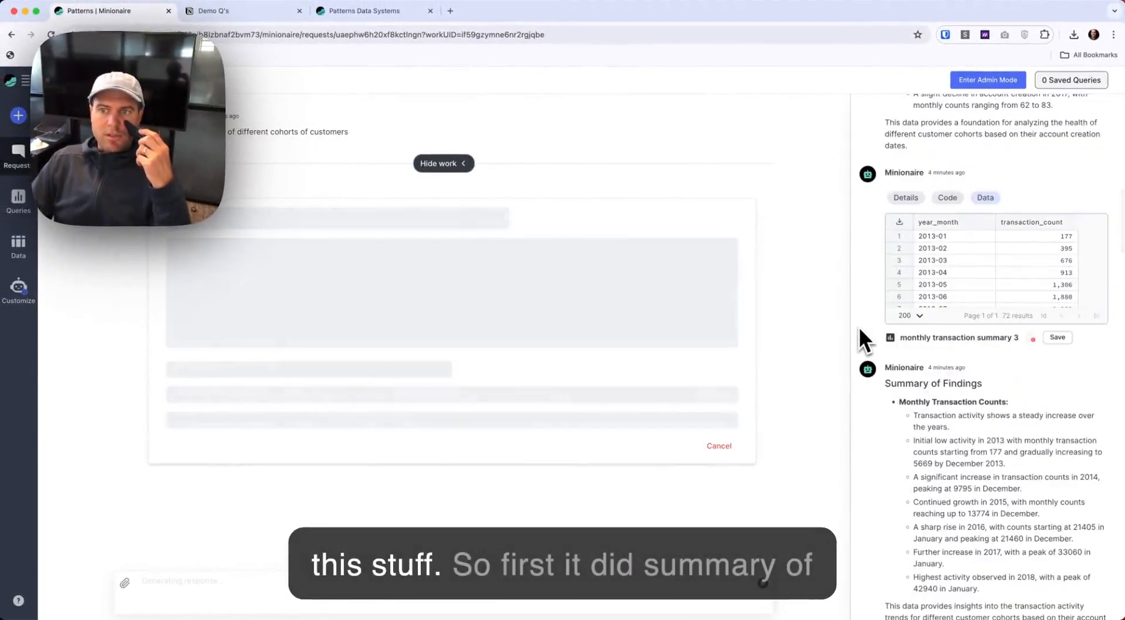
{"action": "scroll", "coordinate": [862, 339], "scroll_direction": "up", "scroll_amount": 2}
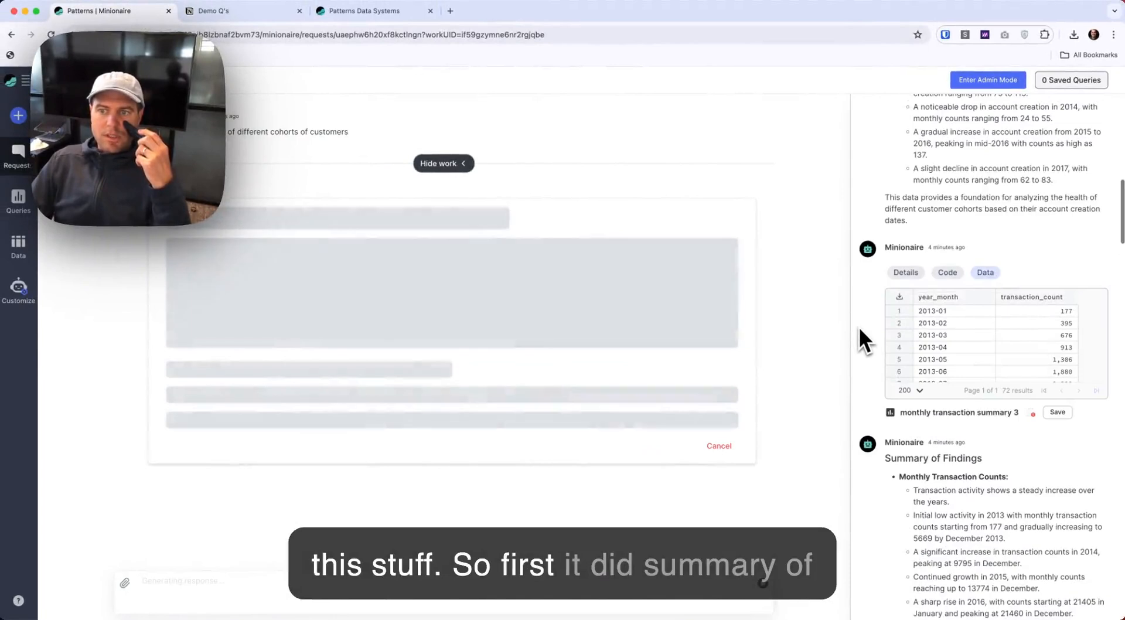
{"action": "scroll", "coordinate": [870, 352], "scroll_direction": "up", "scroll_amount": 2}
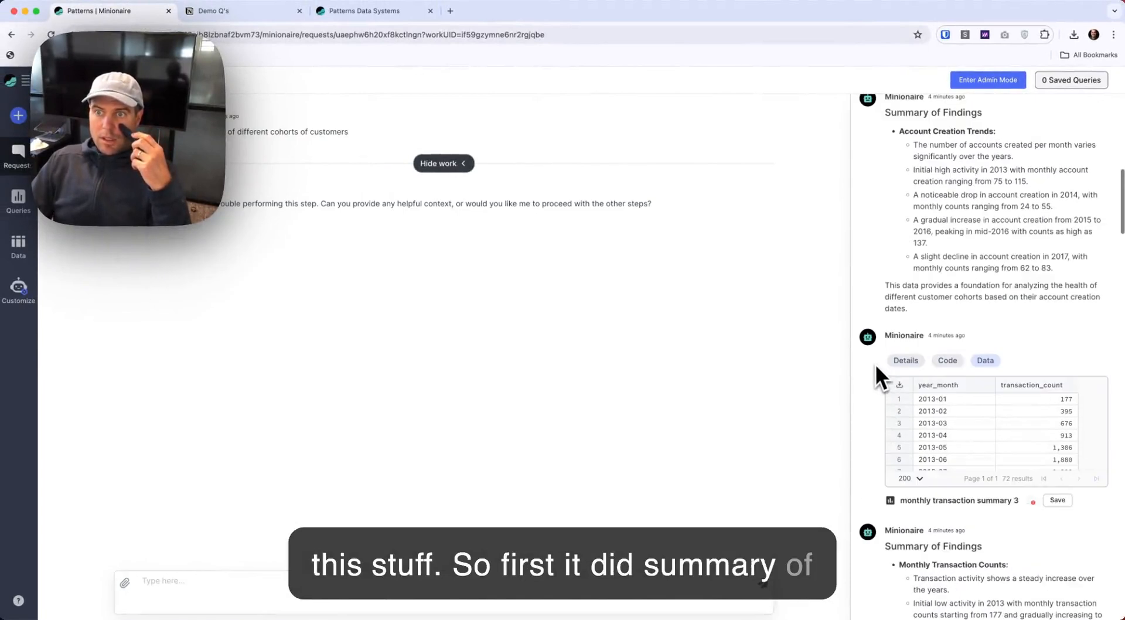
{"action": "scroll", "coordinate": [875, 364], "scroll_direction": "up", "scroll_amount": 1}
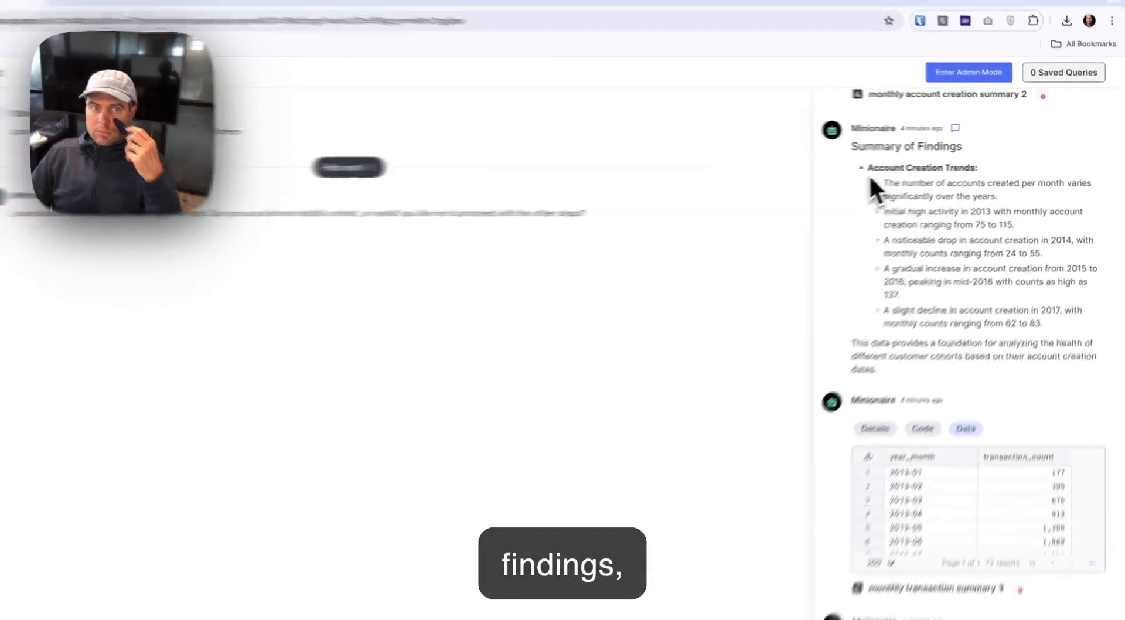
{"action": "left_click_drag", "start_coordinate": [898, 165], "coordinate": [1007, 215]}
{"action": "left_click_drag", "start_coordinate": [950, 253], "coordinate": [999, 369]}
{"action": "left_click", "coordinate": [1002, 369]}
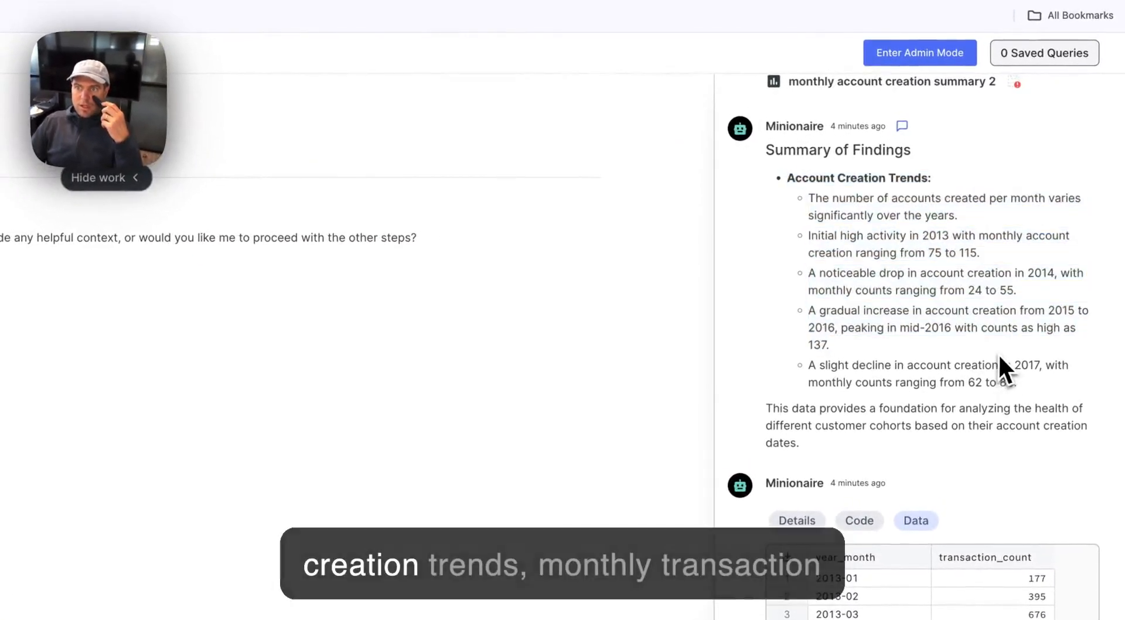
- Widen the work view and review the Monthly Transaction Counts and Loan Status Distribution findings
{"action": "left_click_drag", "start_coordinate": [715, 349], "coordinate": [325, 346]}
{"action": "scroll", "coordinate": [697, 434], "scroll_direction": "down", "scroll_amount": 5}
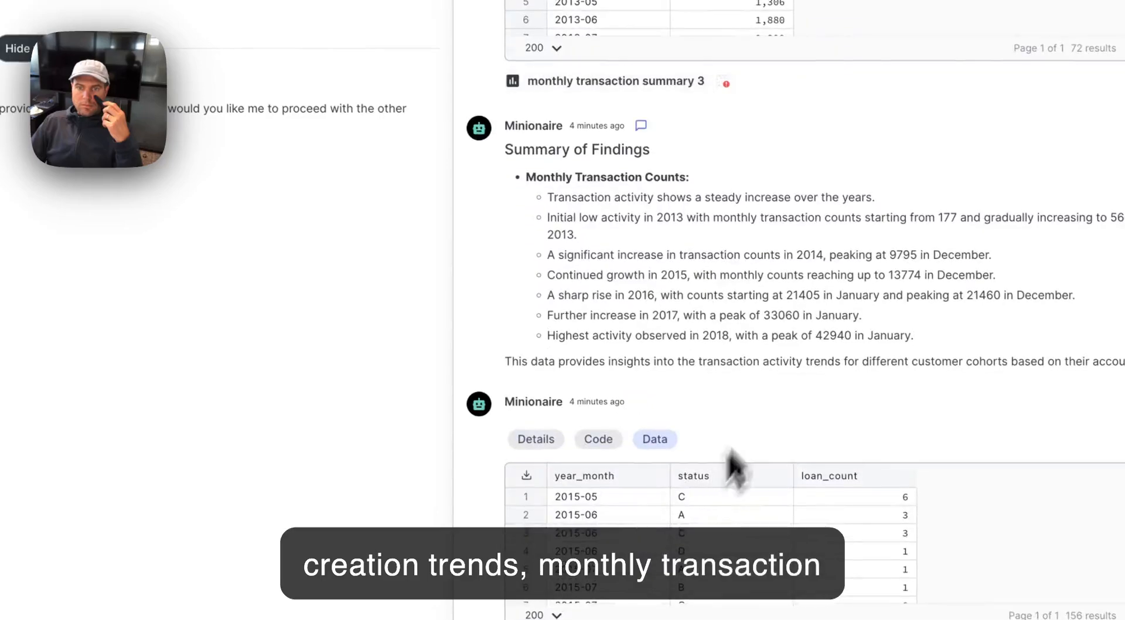
{"action": "scroll", "coordinate": [838, 329], "scroll_direction": "down", "scroll_amount": 5}
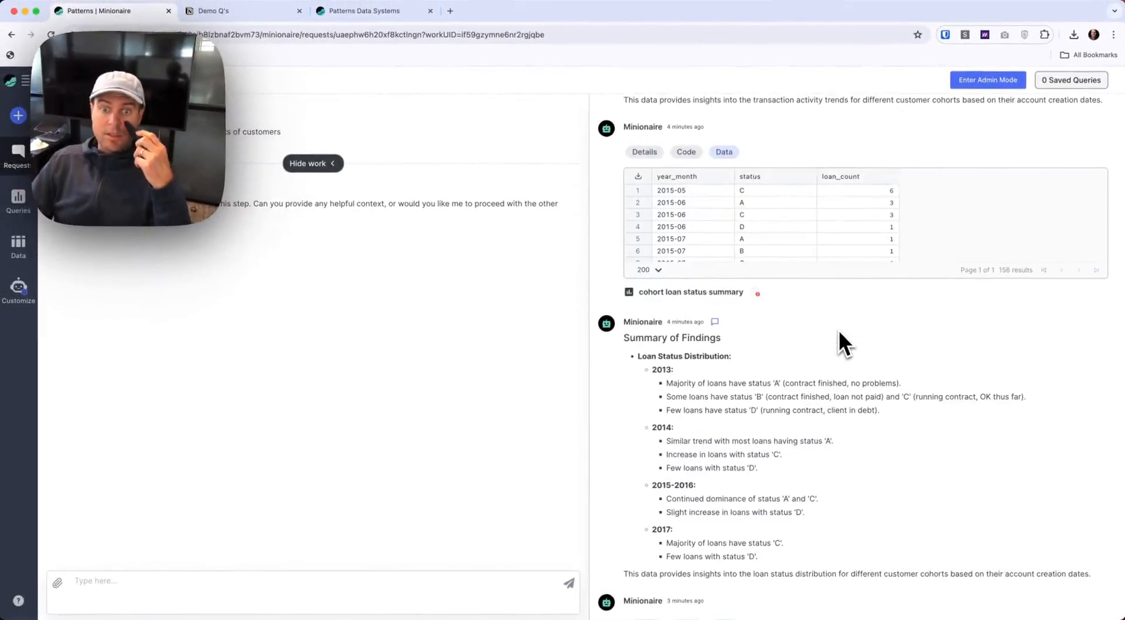
{"action": "scroll", "coordinate": [840, 334], "scroll_direction": "down", "scroll_amount": 5}
{"action": "scroll", "coordinate": [840, 334], "scroll_direction": "up", "scroll_amount": 2}
{"action": "left_click_drag", "start_coordinate": [665, 144], "coordinate": [812, 275]}
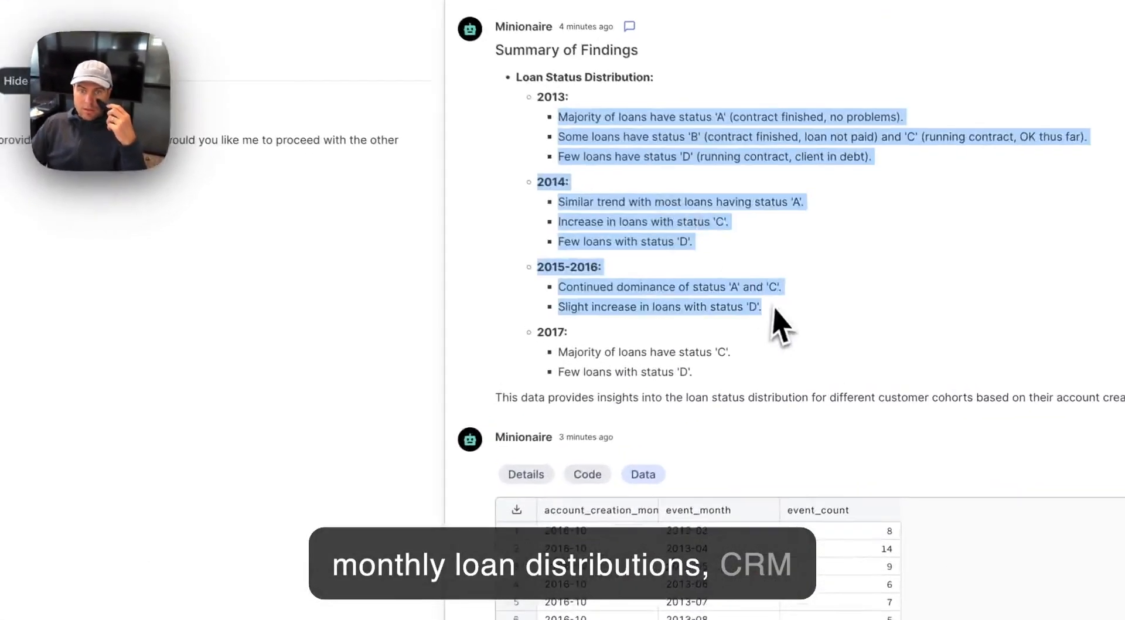
- Review the CRM Events Distribution findings and the Health Metrics of Customer Cohorts Over Time chart attempts in the customer health request
{"action": "left_click", "coordinate": [774, 309]}
{"action": "scroll", "coordinate": [779, 307], "scroll_direction": "down", "scroll_amount": 5}
{"action": "left_click_drag", "start_coordinate": [678, 460], "coordinate": [560, 391]}
{"action": "left_click", "coordinate": [781, 516]}
{"action": "scroll", "coordinate": [783, 520], "scroll_direction": "down", "scroll_amount": 4}
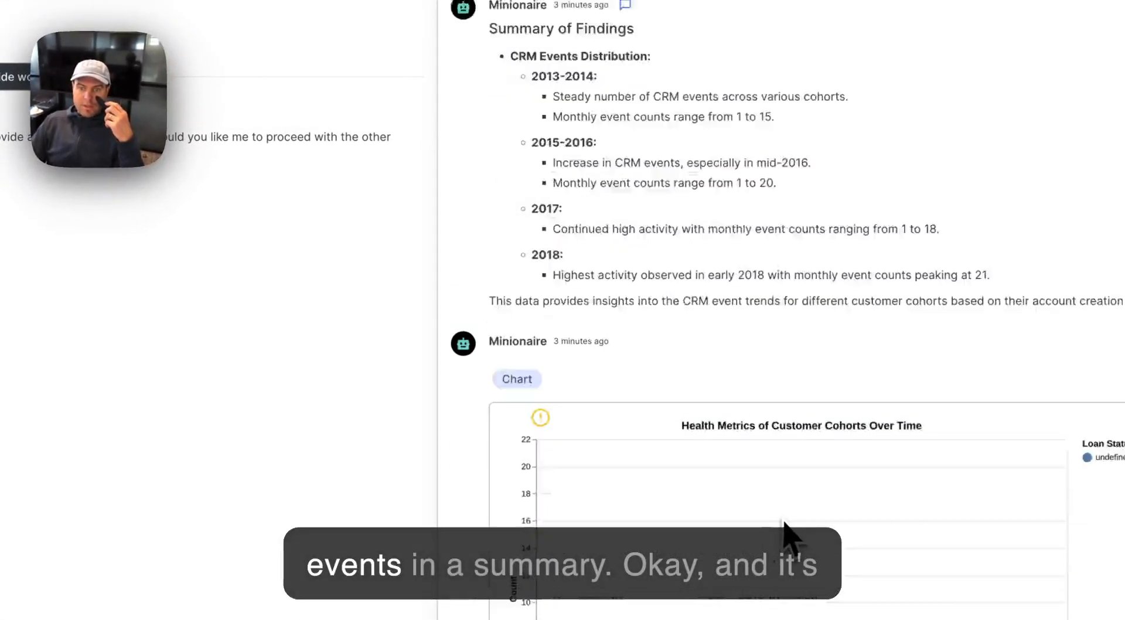
{"action": "scroll", "coordinate": [785, 523], "scroll_direction": "down", "scroll_amount": 10}
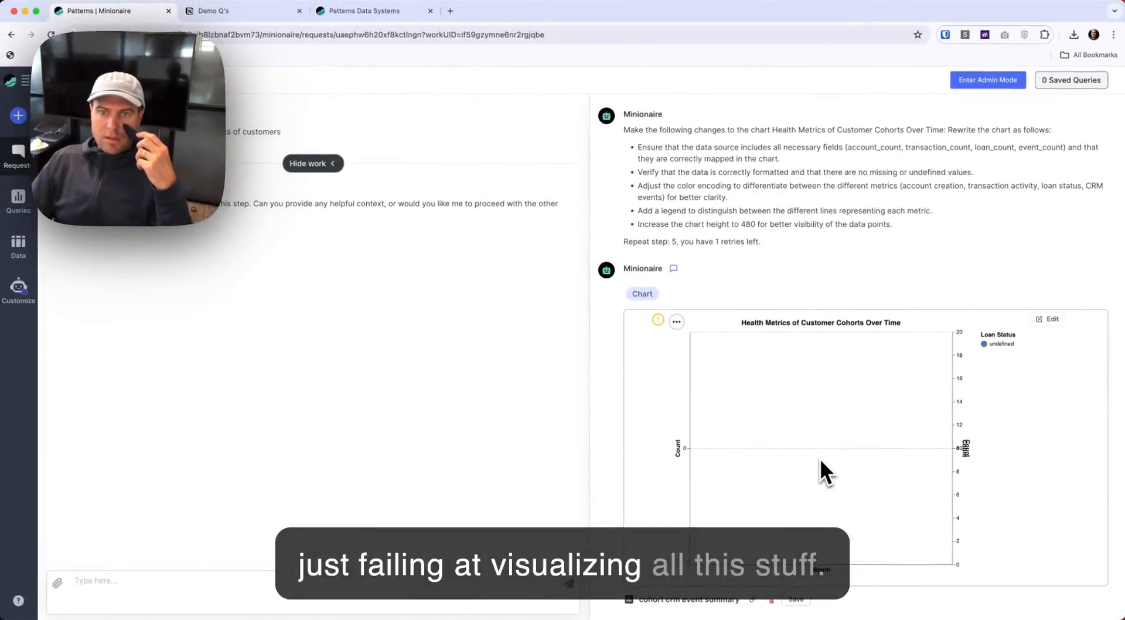
{"action": "scroll", "coordinate": [820, 461], "scroll_direction": "up", "scroll_amount": 10}
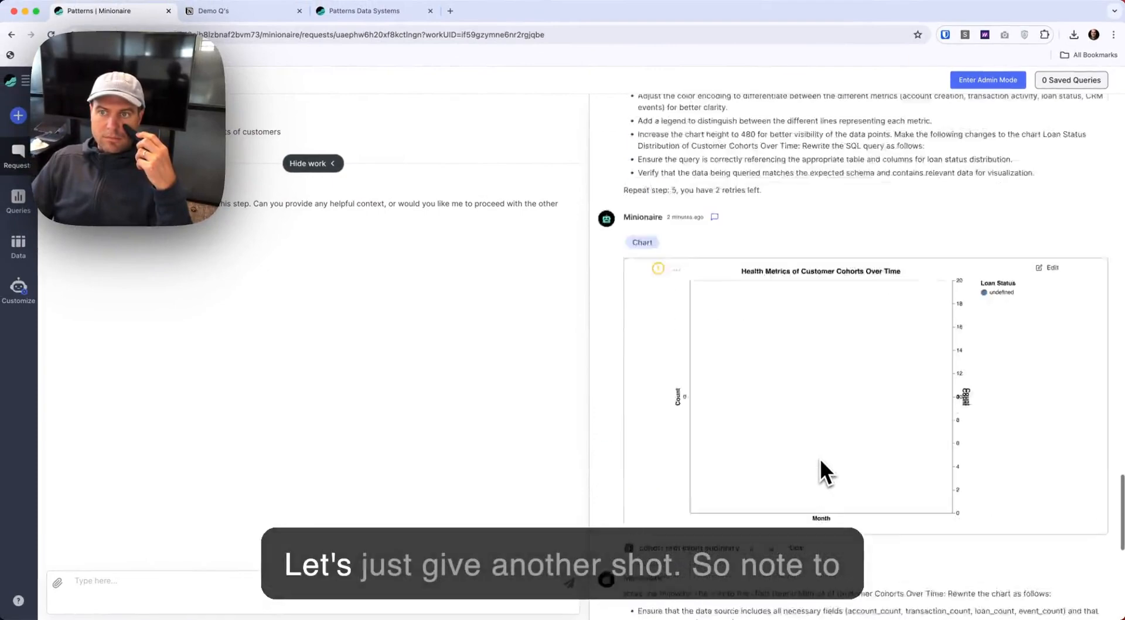
{"action": "scroll", "coordinate": [821, 458], "scroll_direction": "up", "scroll_amount": 5}
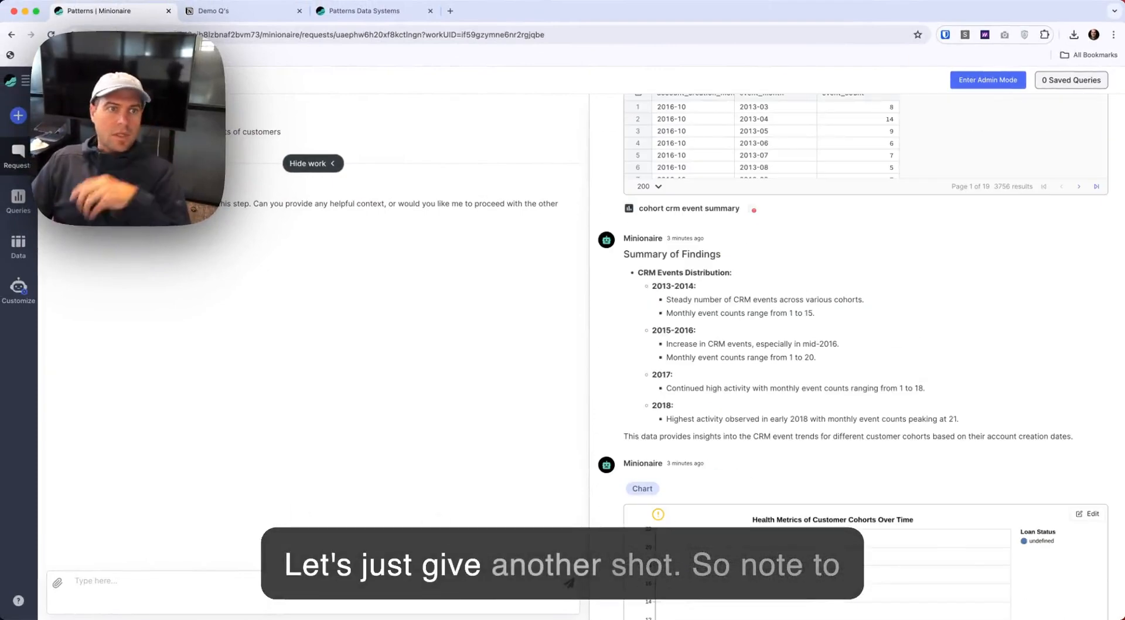
- Rerun the question about the health of different cohorts of customers, and return to the list of requests
{"action": "left_click", "coordinate": [87, 150]}
{"action": "left_click", "coordinate": [300, 150]}
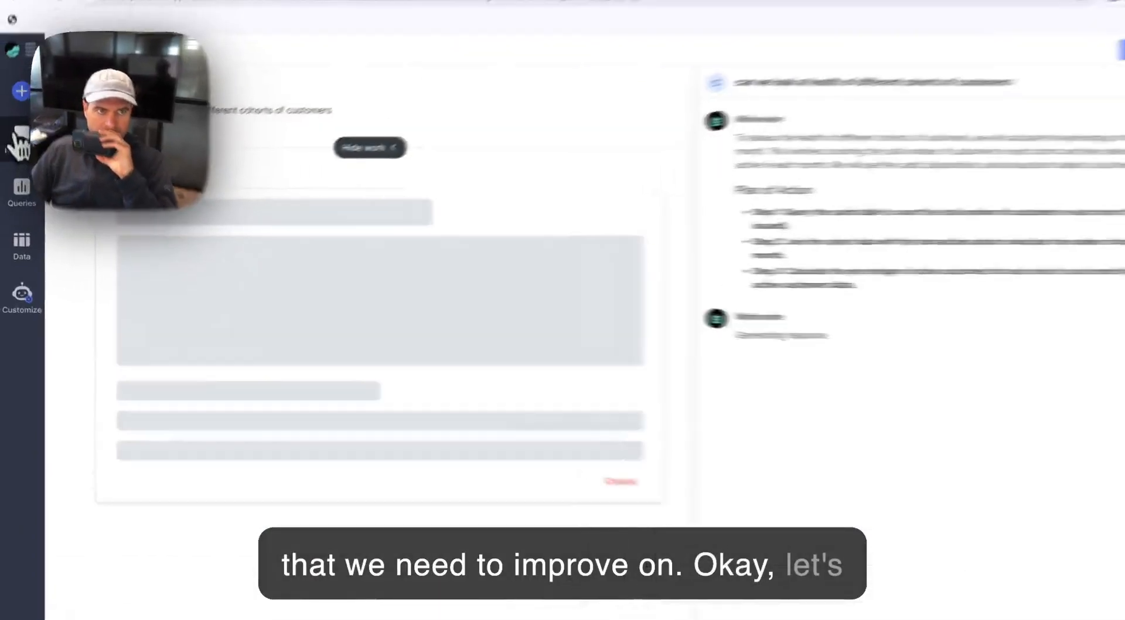
{"action": "left_click", "coordinate": [18, 157]}
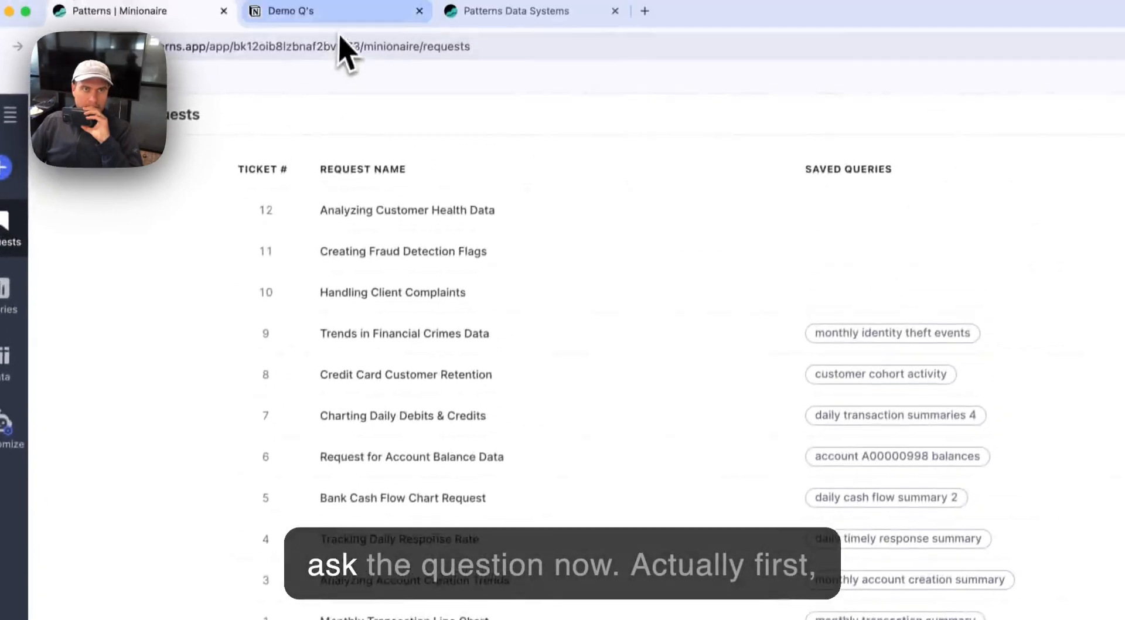
- Check the open-ended questions in the Demo Q's notes and return to the Minionaire requests
{"action": "left_click", "coordinate": [339, 17]}
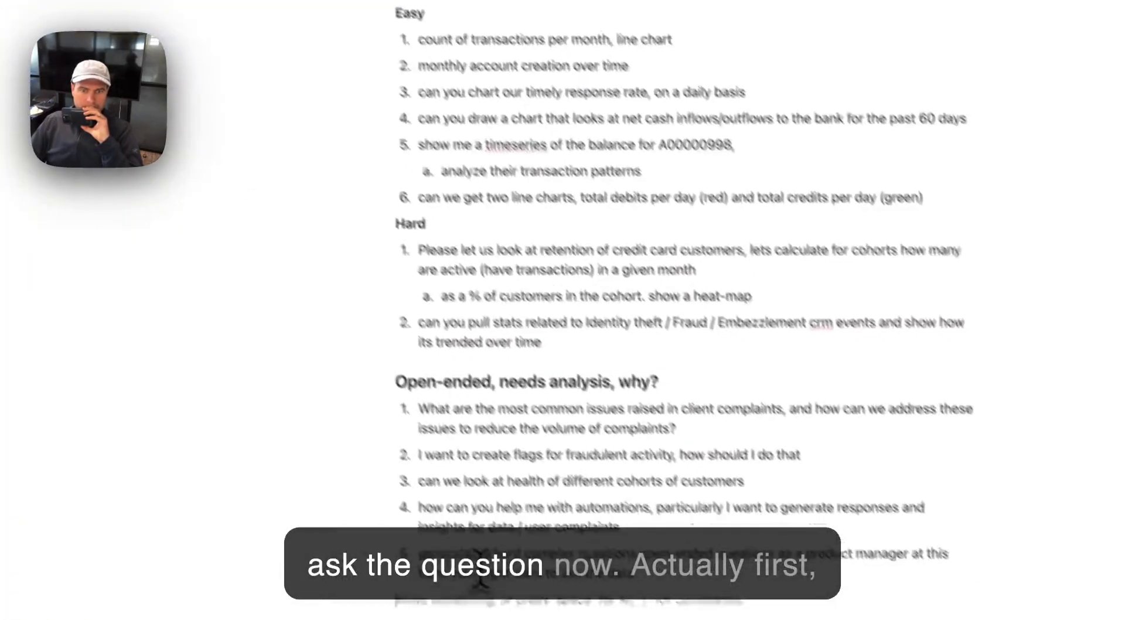
{"action": "triple_click", "coordinate": [864, 553]}
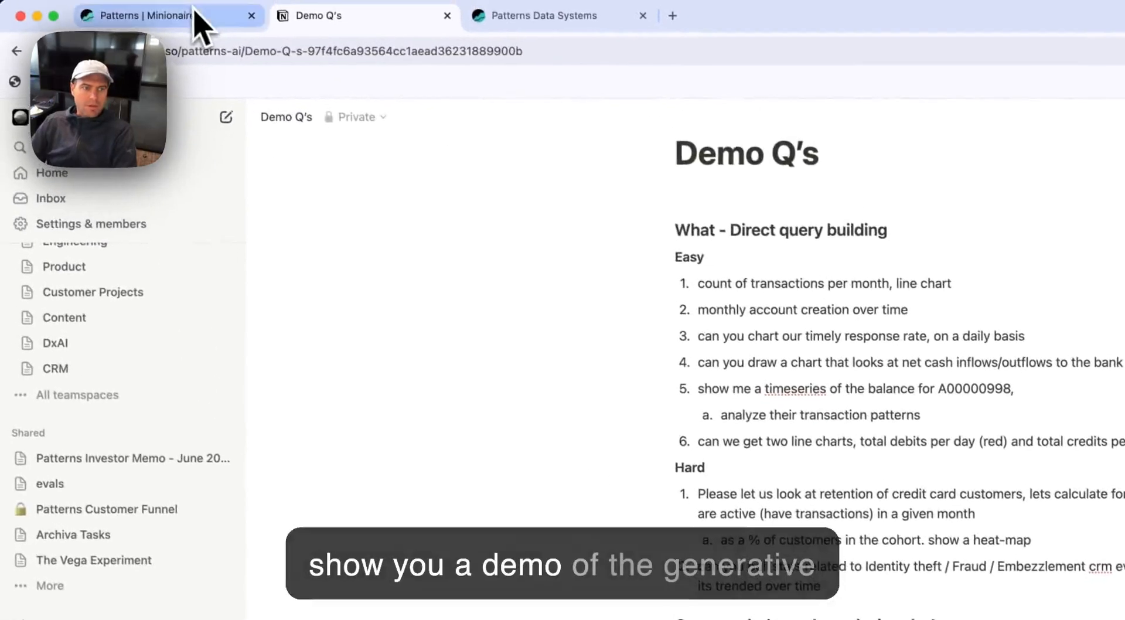
{"action": "left_click", "coordinate": [195, 12]}
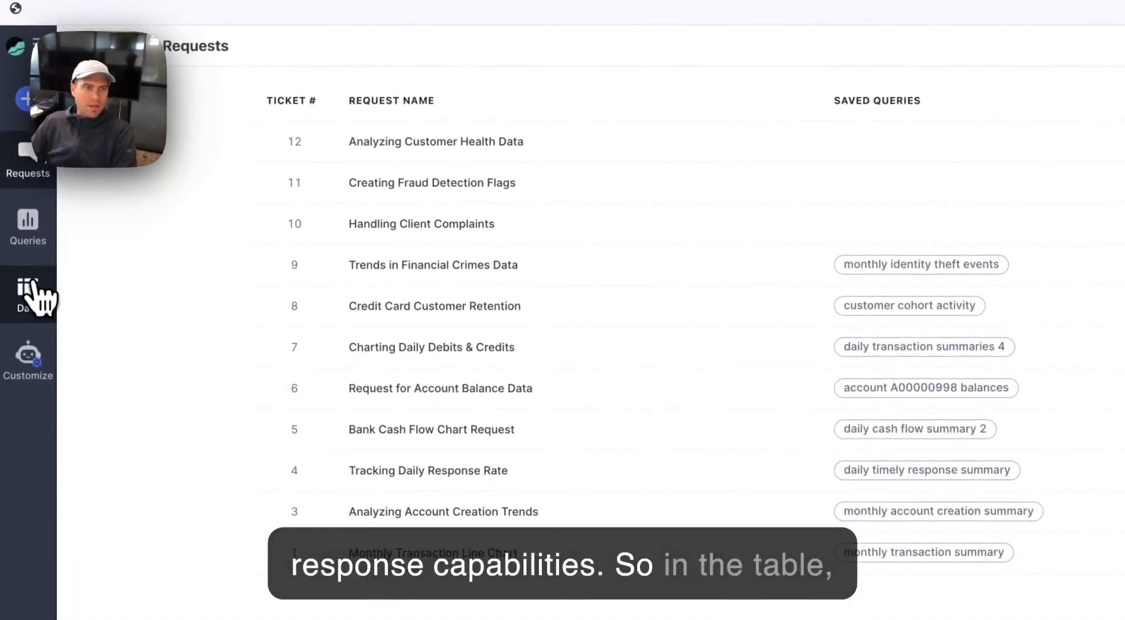
- Open the bank's data tables and examine the columns of the CRM call center logs table
{"action": "left_click", "coordinate": [34, 284]}
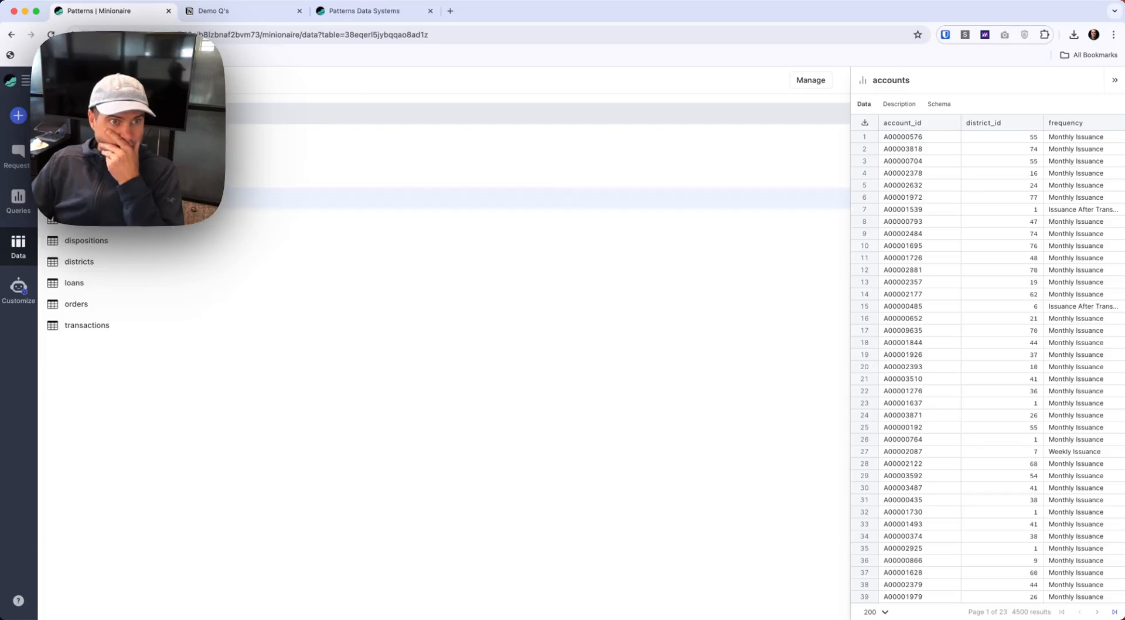
{"action": "left_click", "coordinate": [114, 179]}
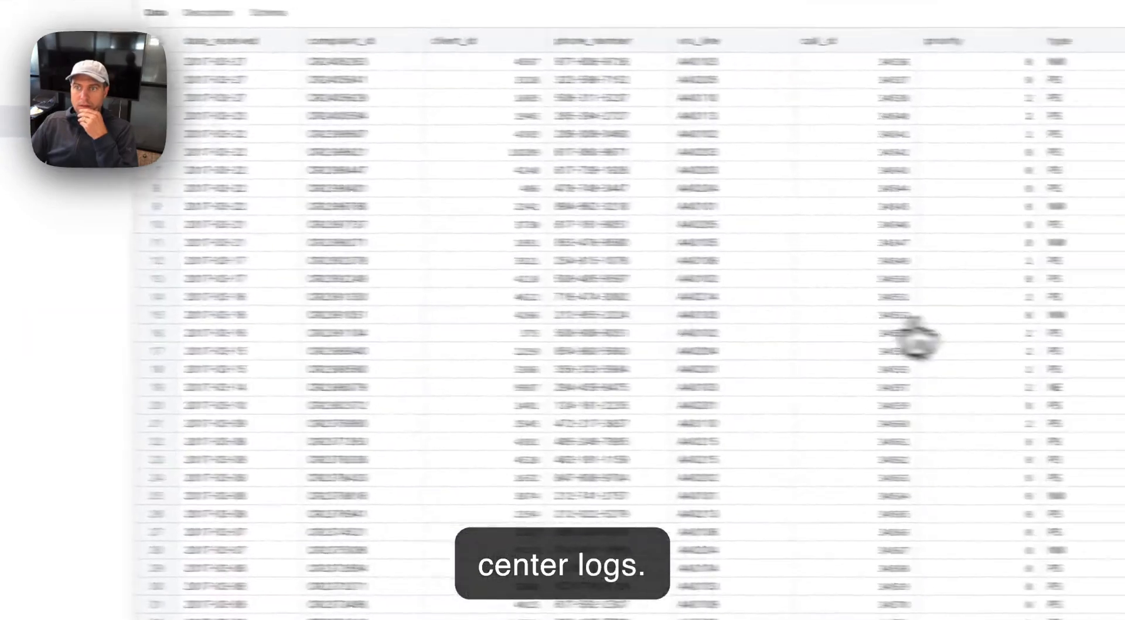
{"action": "scroll", "coordinate": [897, 334], "scroll_direction": "right", "scroll_amount": 5}
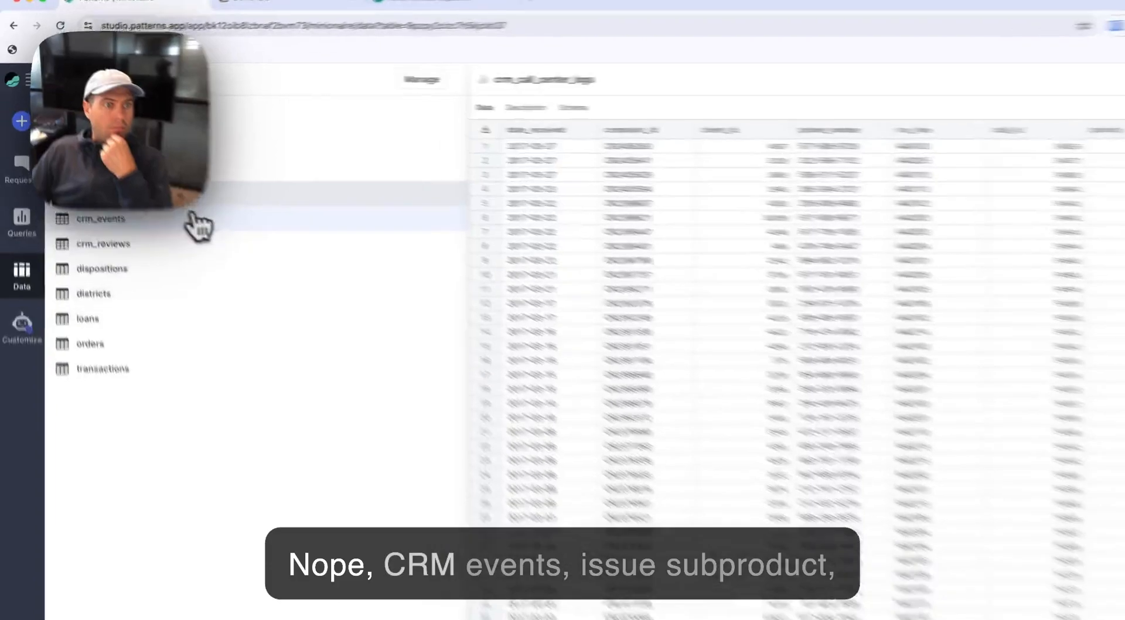
- Examine the crm_events columns and the crm_reviews table for text written by customers
{"action": "left_click", "coordinate": [164, 198]}
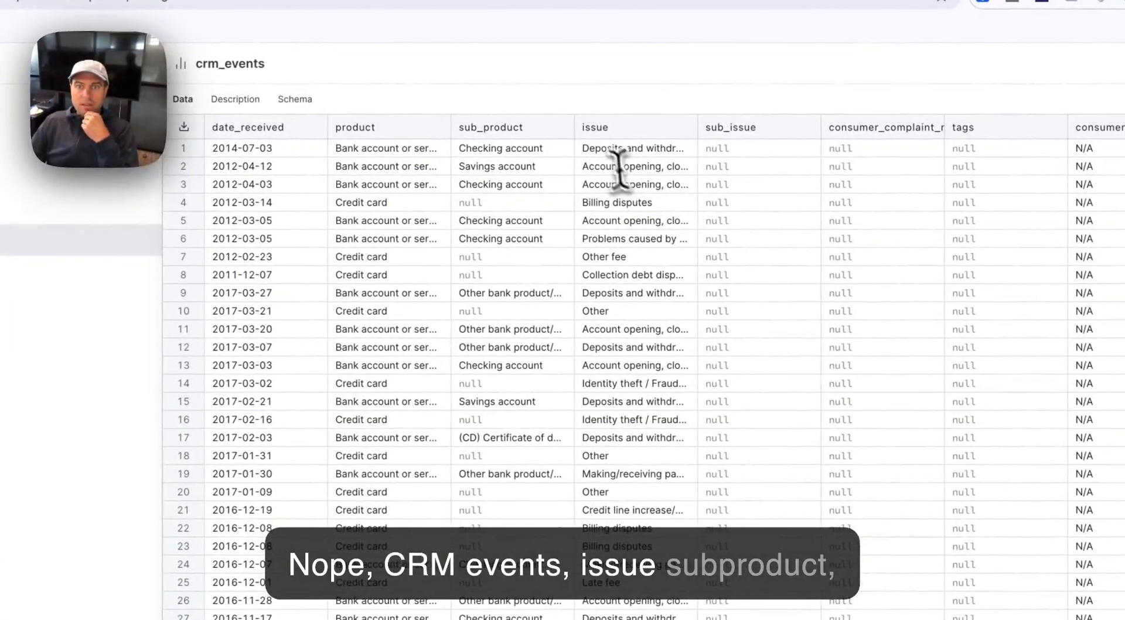
{"action": "scroll", "coordinate": [891, 251], "scroll_direction": "right", "scroll_amount": 10}
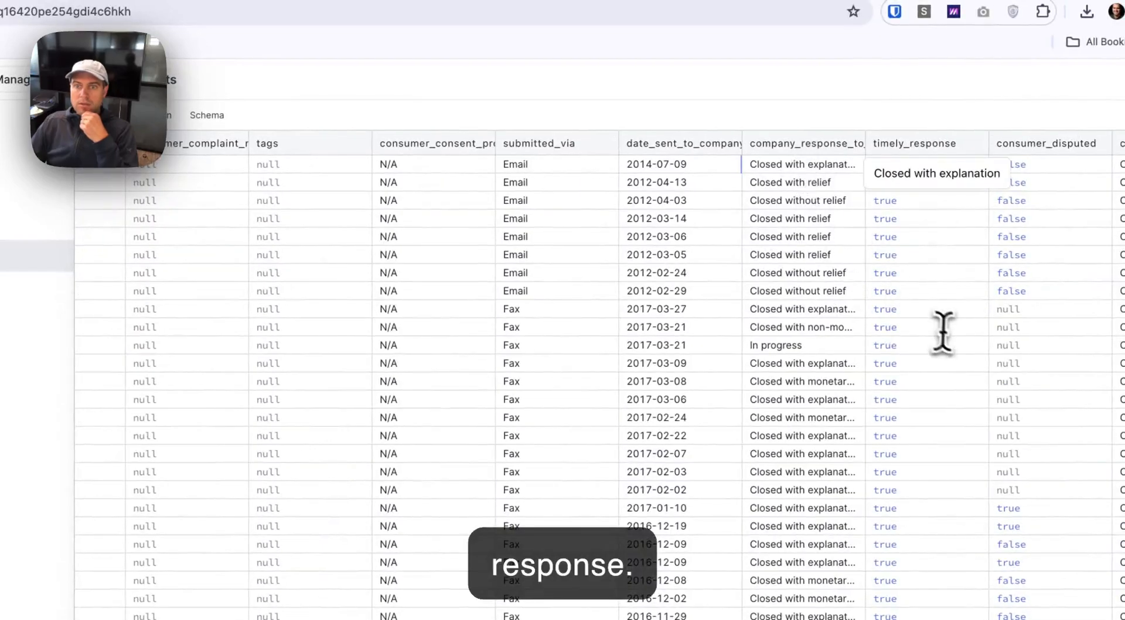
{"action": "scroll", "coordinate": [953, 339], "scroll_direction": "right", "scroll_amount": 5}
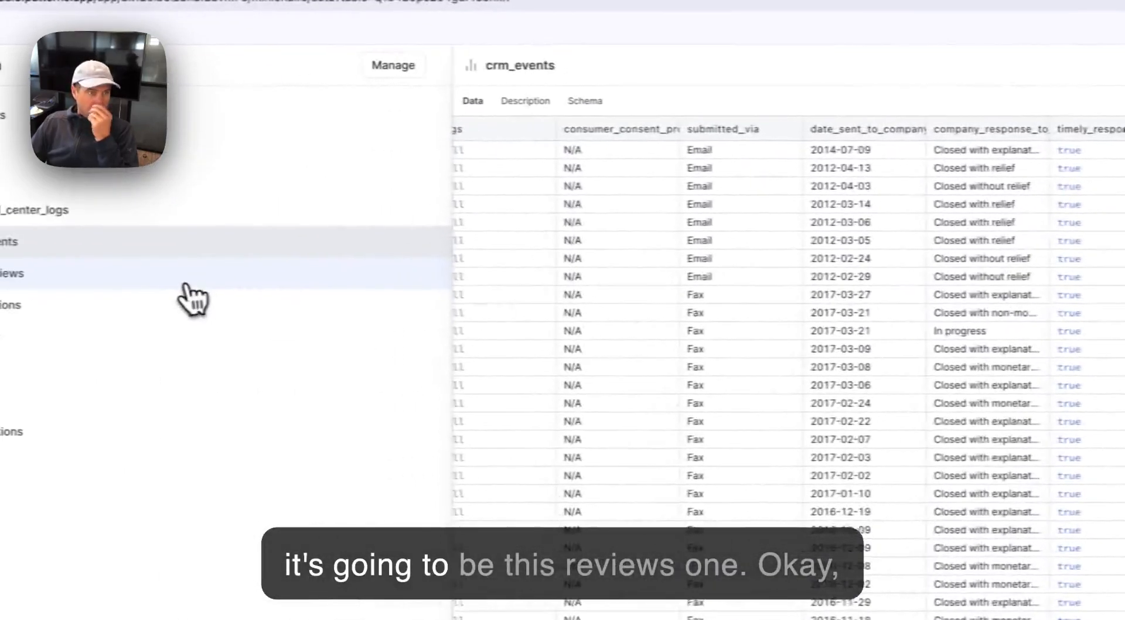
{"action": "left_click", "coordinate": [210, 279]}
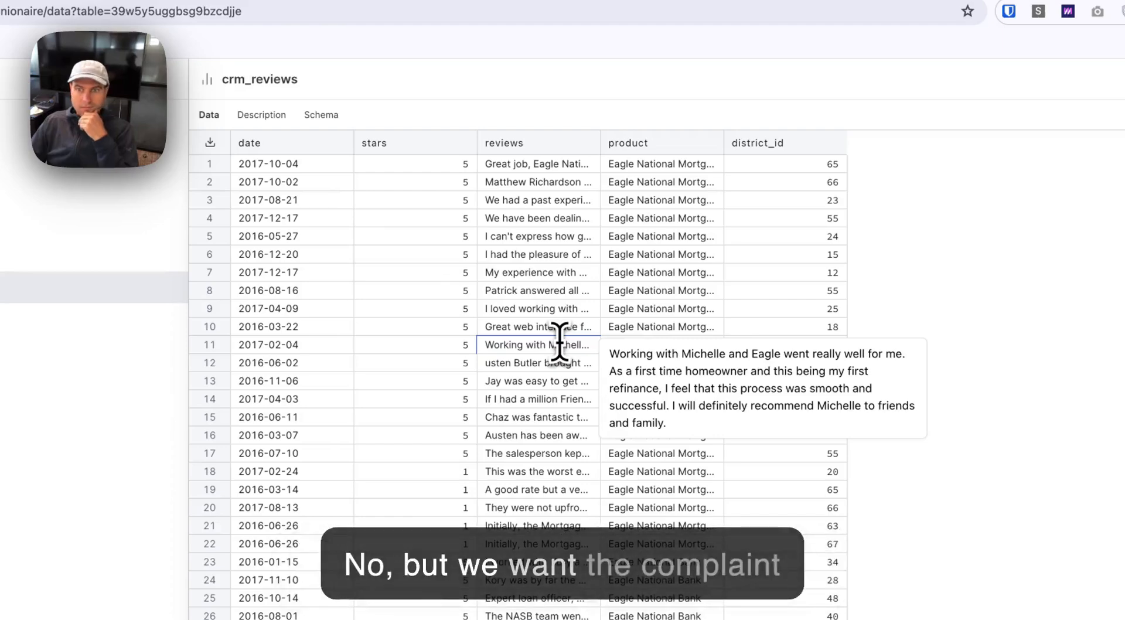
- Reopen the crm_events table, widen the consumer complaint column, and scan the first page for filled-in narratives
{"action": "left_click", "coordinate": [94, 257]}
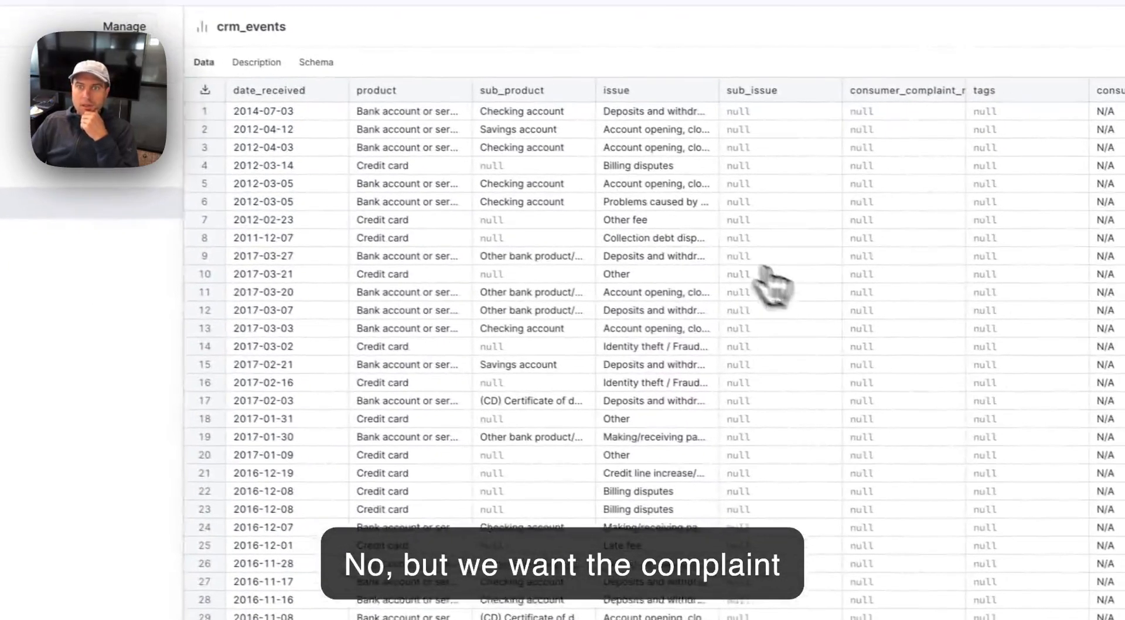
{"action": "scroll", "coordinate": [803, 302], "scroll_direction": "down", "scroll_amount": 20}
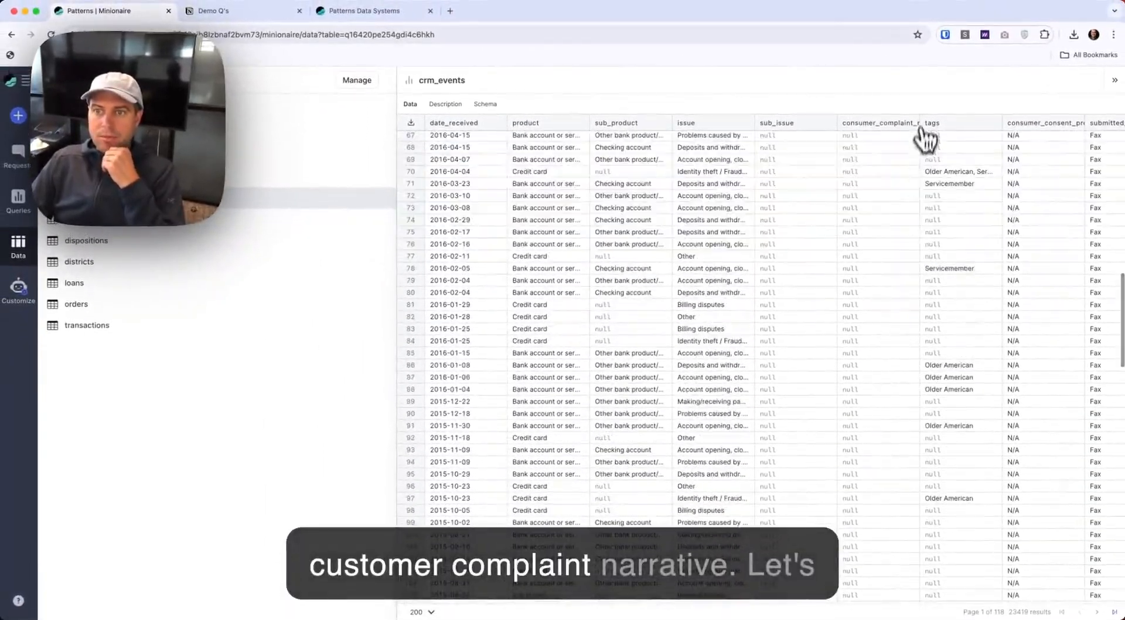
{"action": "left_click_drag", "start_coordinate": [921, 129], "coordinate": [1012, 130]}
{"action": "scroll", "coordinate": [897, 201], "scroll_direction": "down", "scroll_amount": 18}
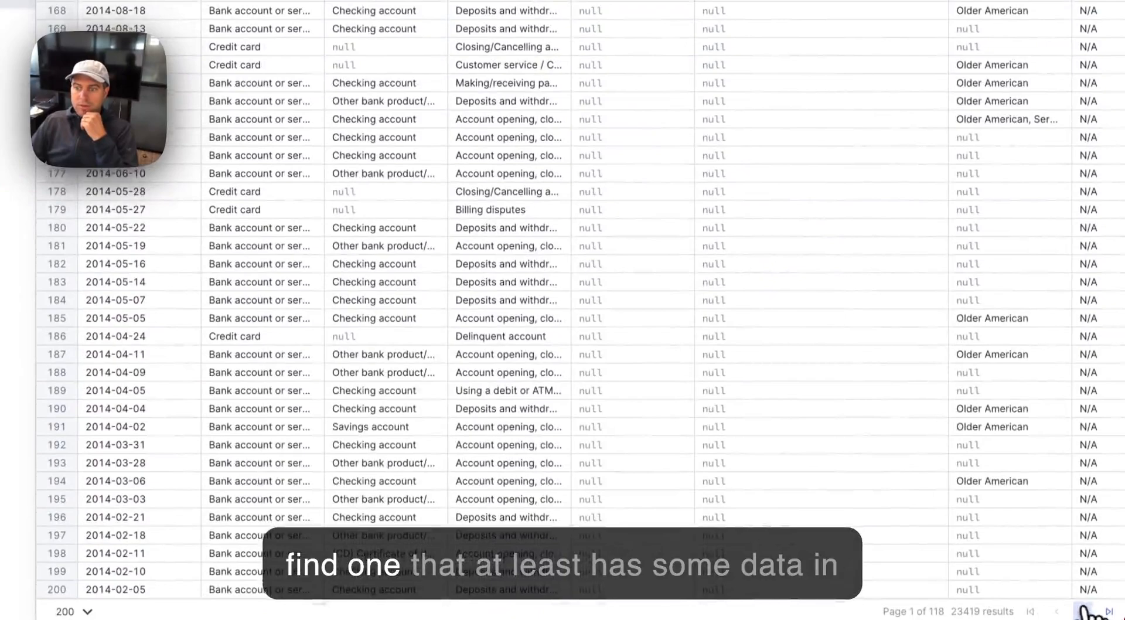
- Page further through crm_events, up to page 5, looking for records with a complaint narrative
{"action": "left_click", "coordinate": [1083, 608]}
{"action": "scroll", "coordinate": [812, 313], "scroll_direction": "down", "scroll_amount": 10}
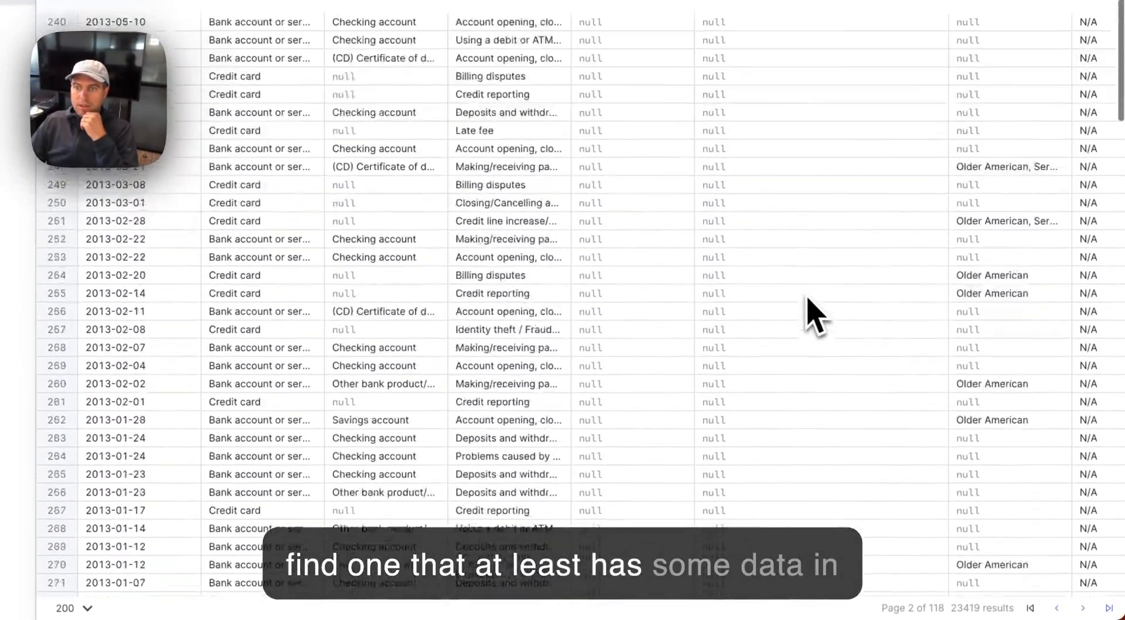
{"action": "scroll", "coordinate": [815, 316], "scroll_direction": "up", "scroll_amount": 10}
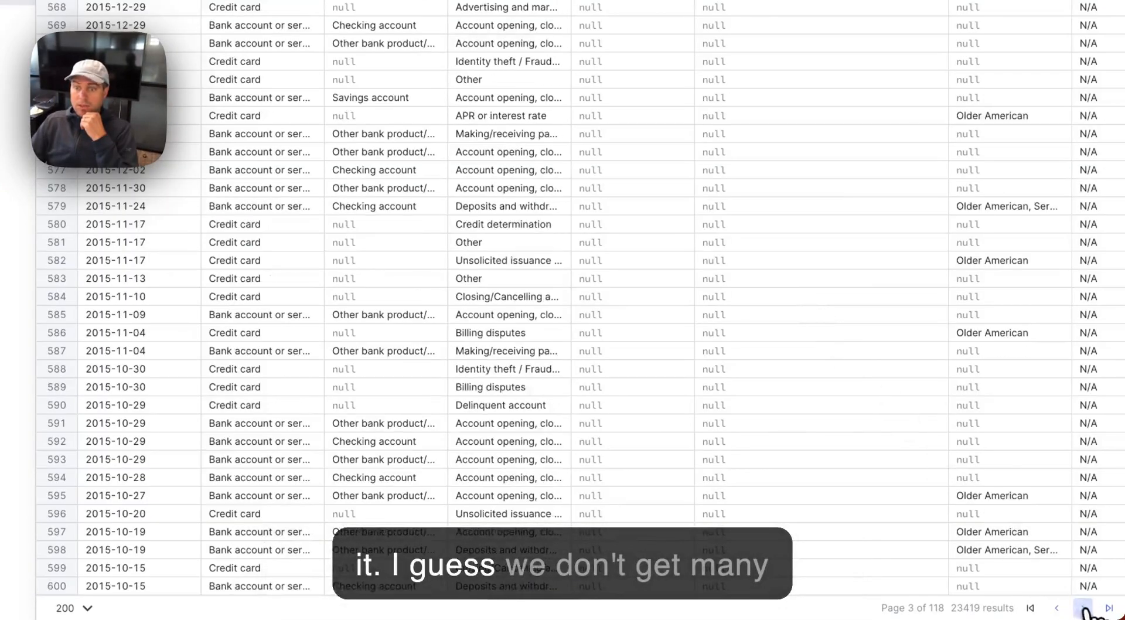
{"action": "scroll", "coordinate": [918, 402], "scroll_direction": "up", "scroll_amount": 20}
{"action": "scroll", "coordinate": [918, 398], "scroll_direction": "down", "scroll_amount": 20}
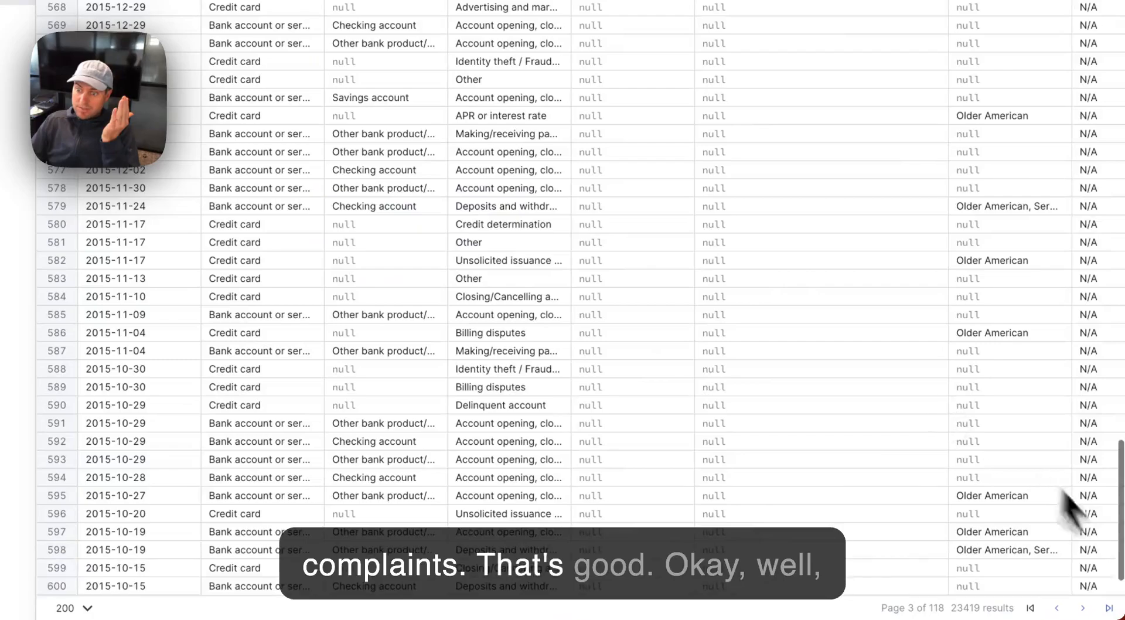
{"action": "double_click", "coordinate": [1083, 607]}
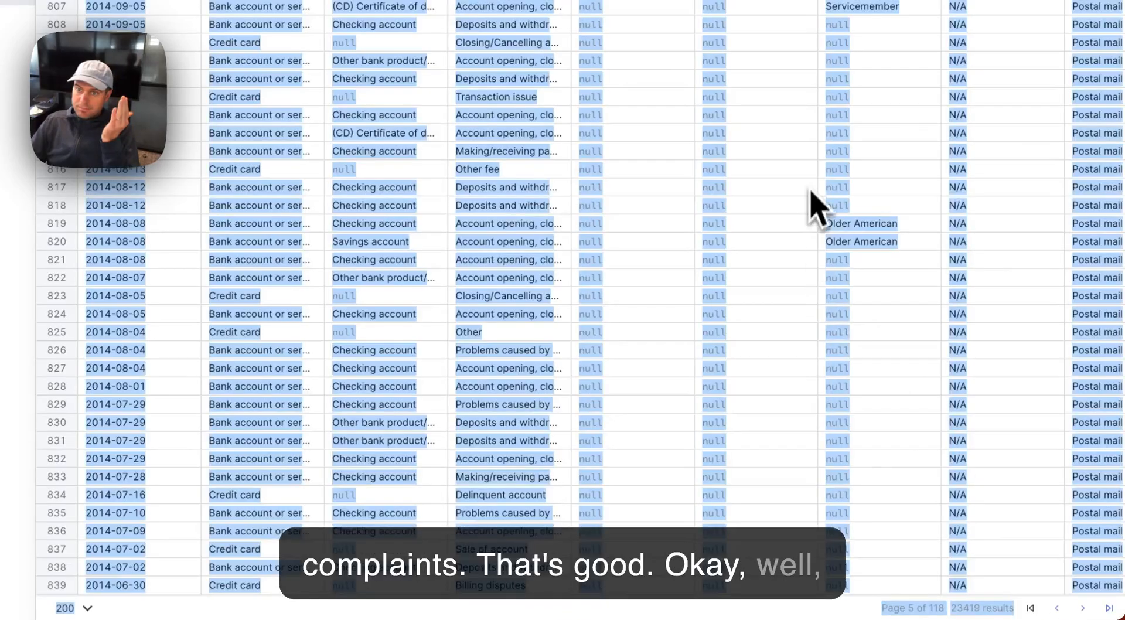
{"action": "scroll", "coordinate": [812, 202], "scroll_direction": "down", "scroll_amount": 15}
{"action": "scroll", "coordinate": [810, 197], "scroll_direction": "up", "scroll_amount": 15}
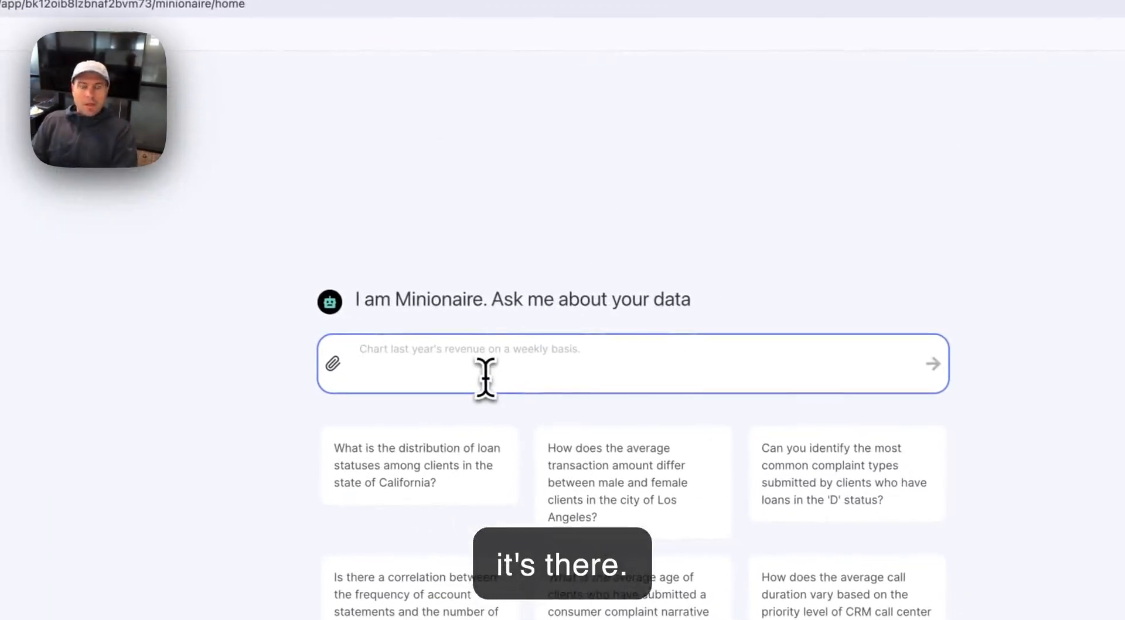
- Begin a new request to Minionaire with the wording "please select the most recent CRM events that have"
{"action": "type", "text": "for c"}
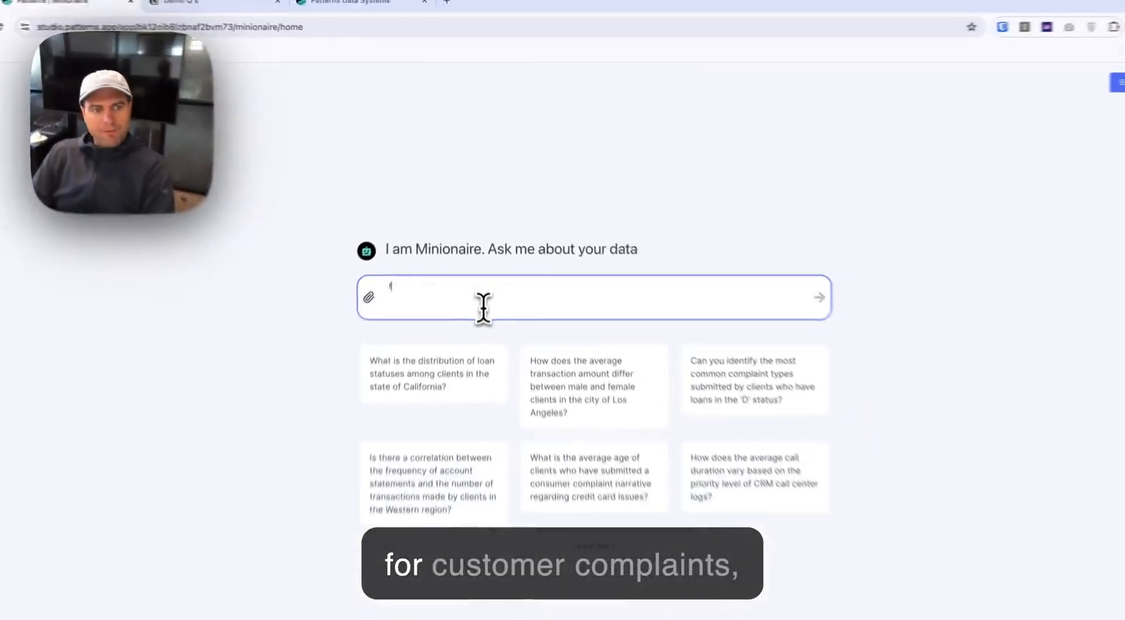
{"action": "type", "text": "ustom"}
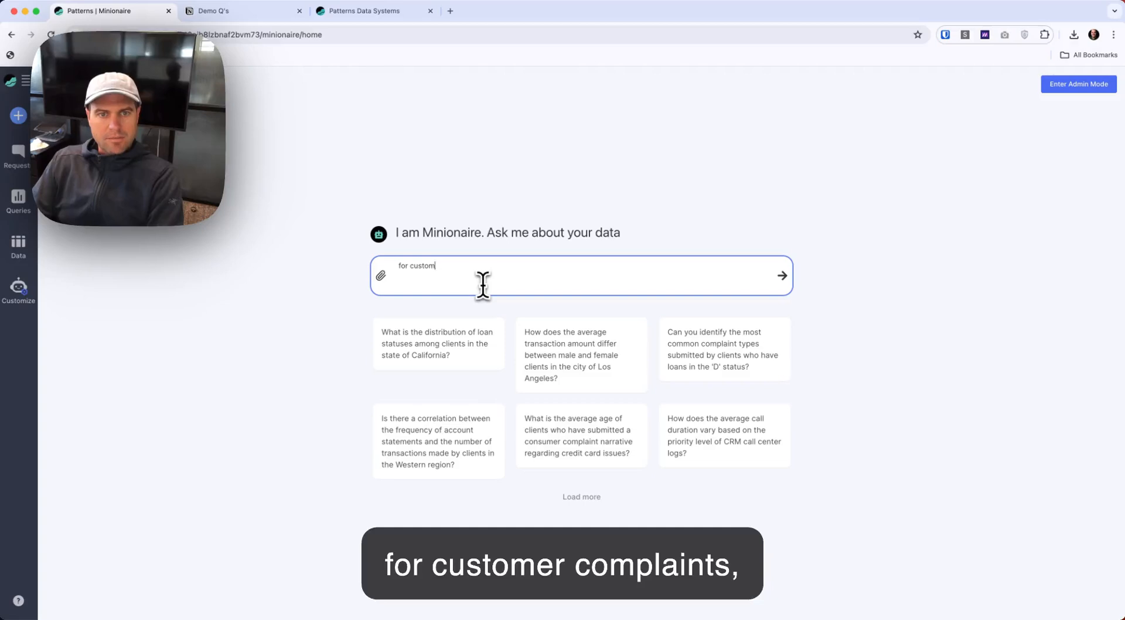
{"action": "type", "text": "e"}
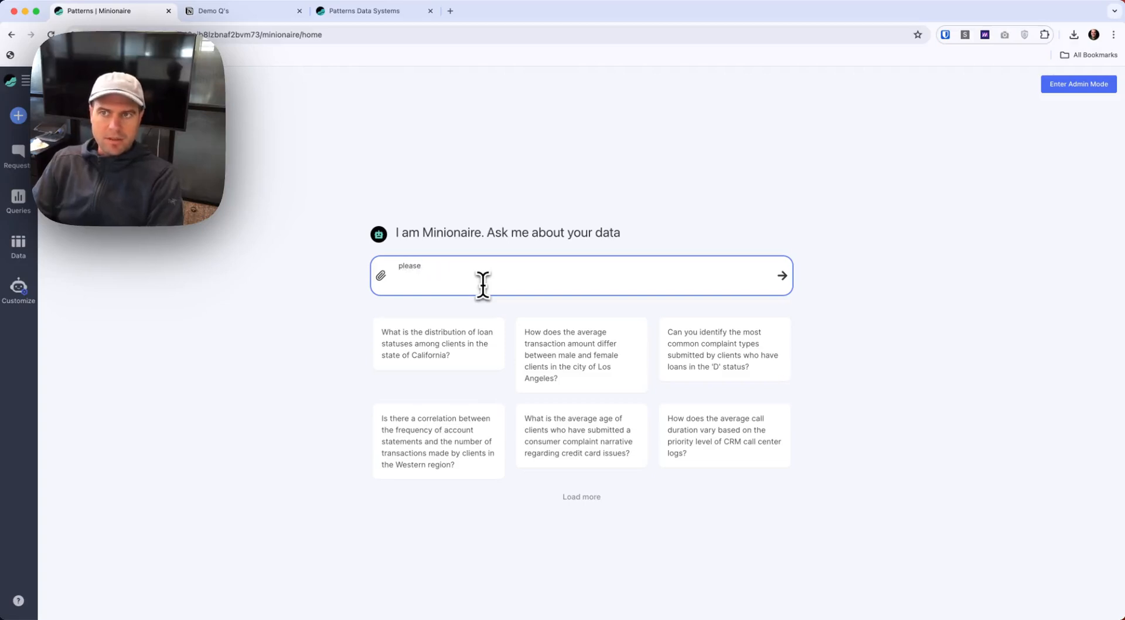
{"action": "type", "text": "r select the most rec"}
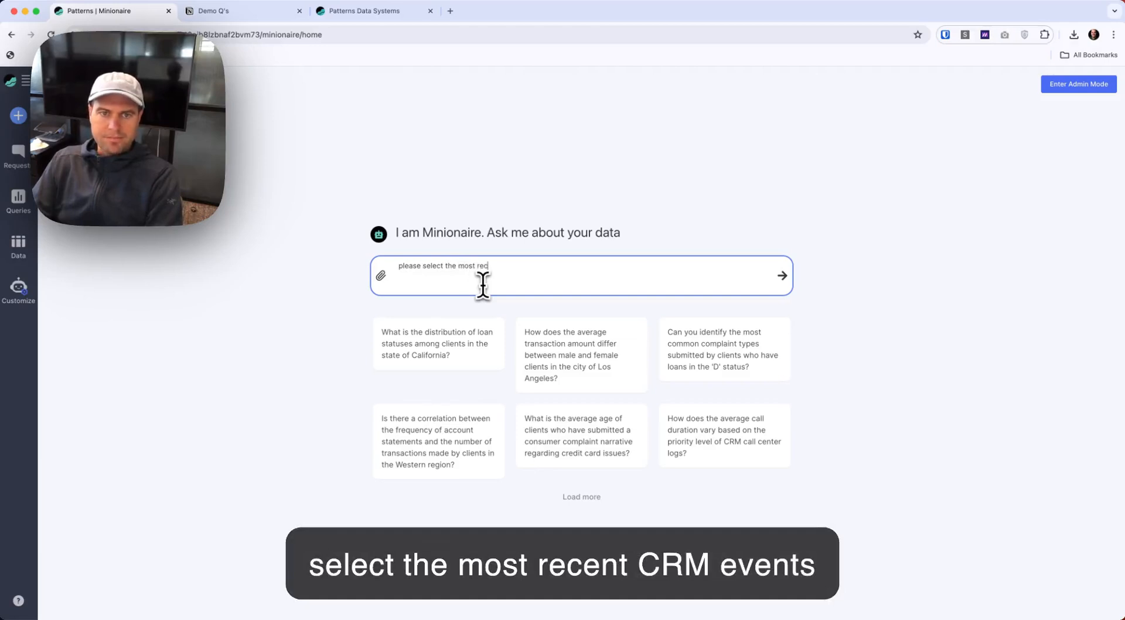
{"action": "type", "text": "CRM events that have"}
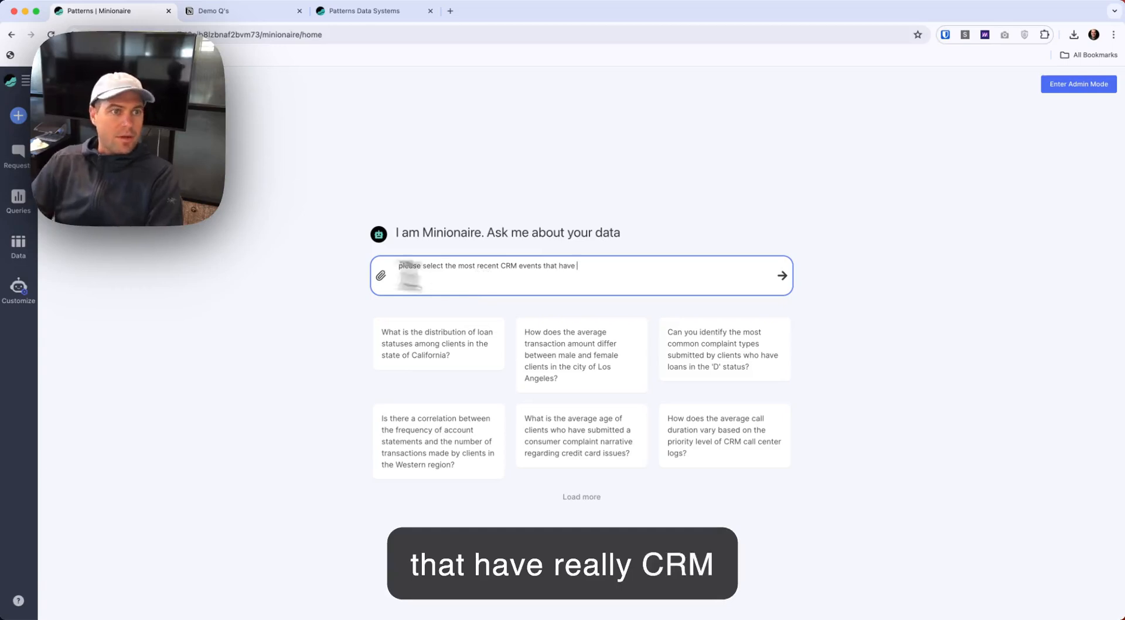
- Open the data tables in a separate tab and check the name of the complaint column in crm_events
{"action": "left_click", "coordinate": [18, 245]}
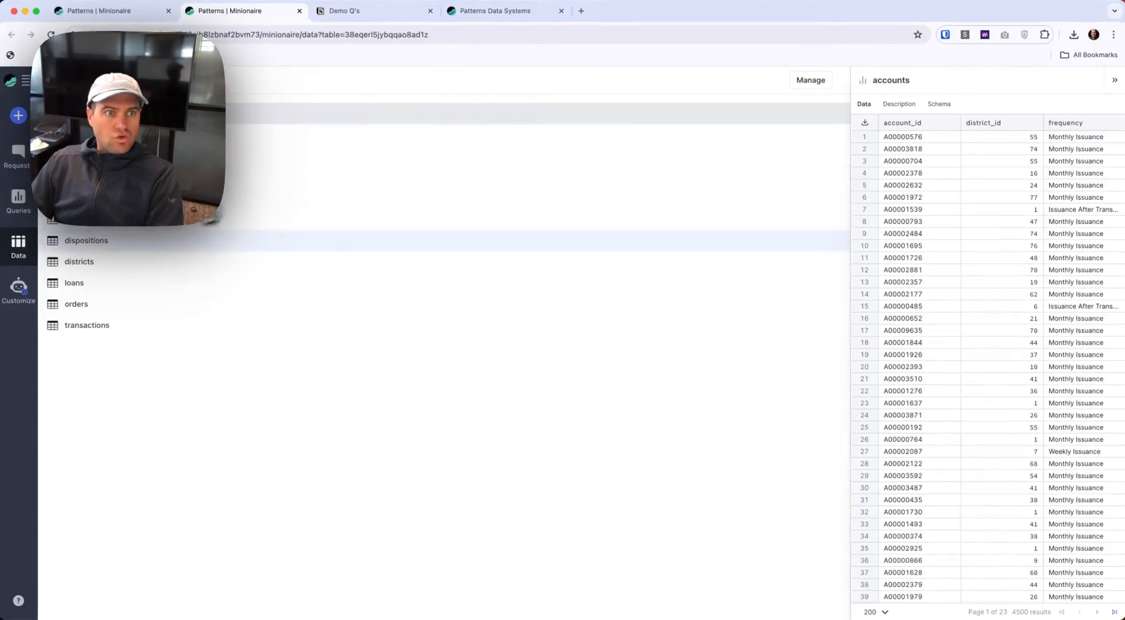
{"action": "left_click", "coordinate": [155, 199]}
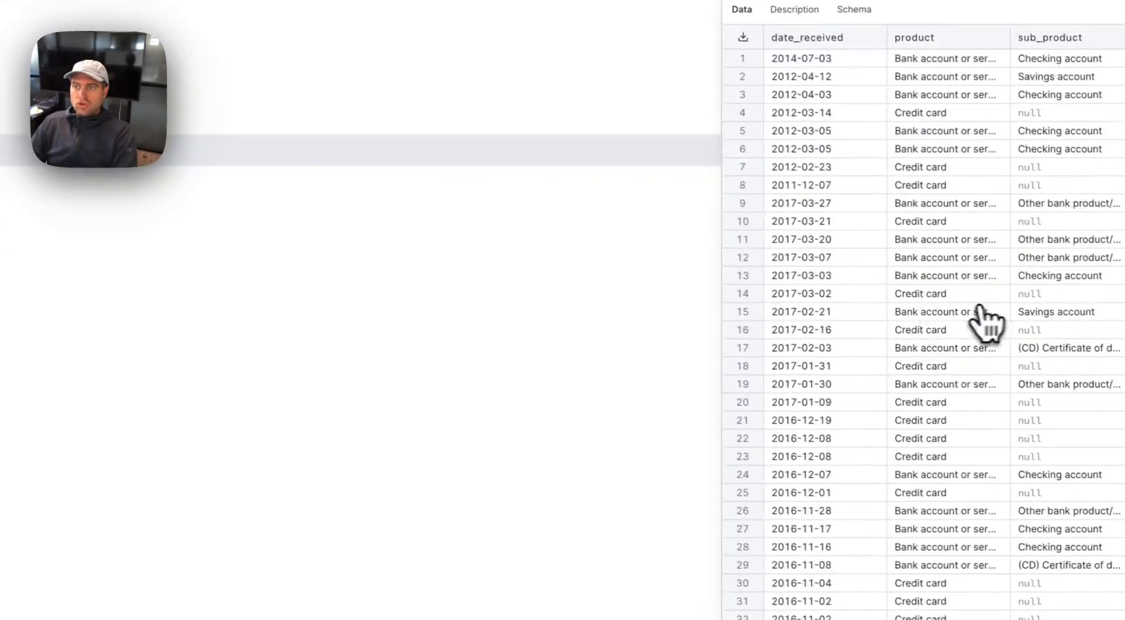
{"action": "scroll", "coordinate": [986, 319], "scroll_direction": "right", "scroll_amount": 10}
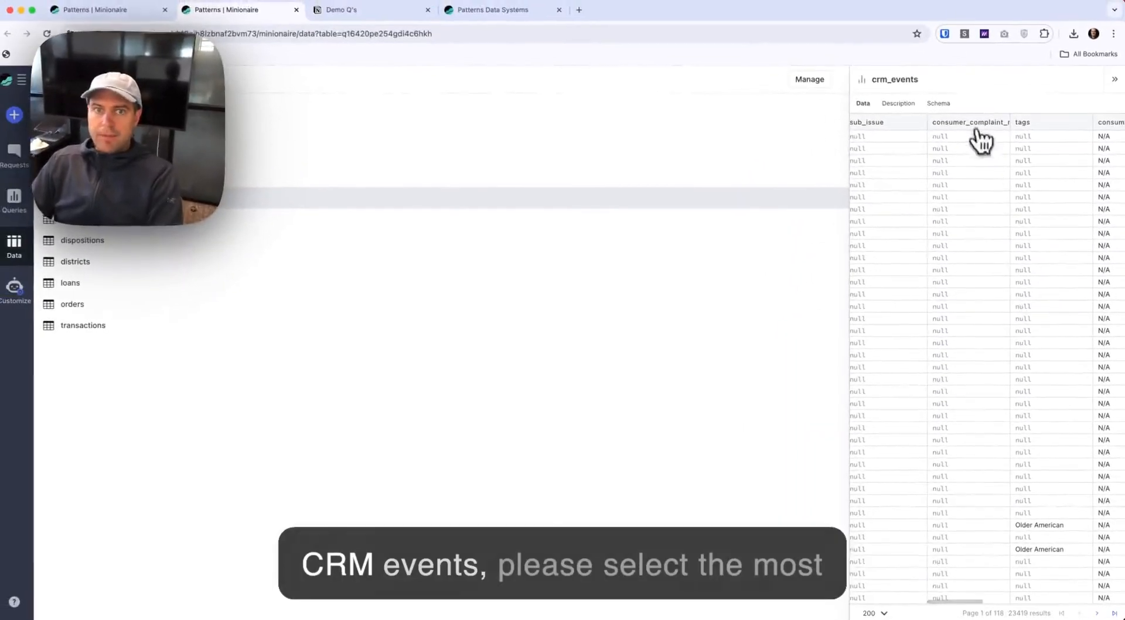
- Complete the request to select the 10 most recent CRM events with complaint narratives and generate nice, empathetic responses to each complaint
{"action": "key", "text": "ctrl+shift+Tab"}
{"action": "left_click", "coordinate": [638, 274]}
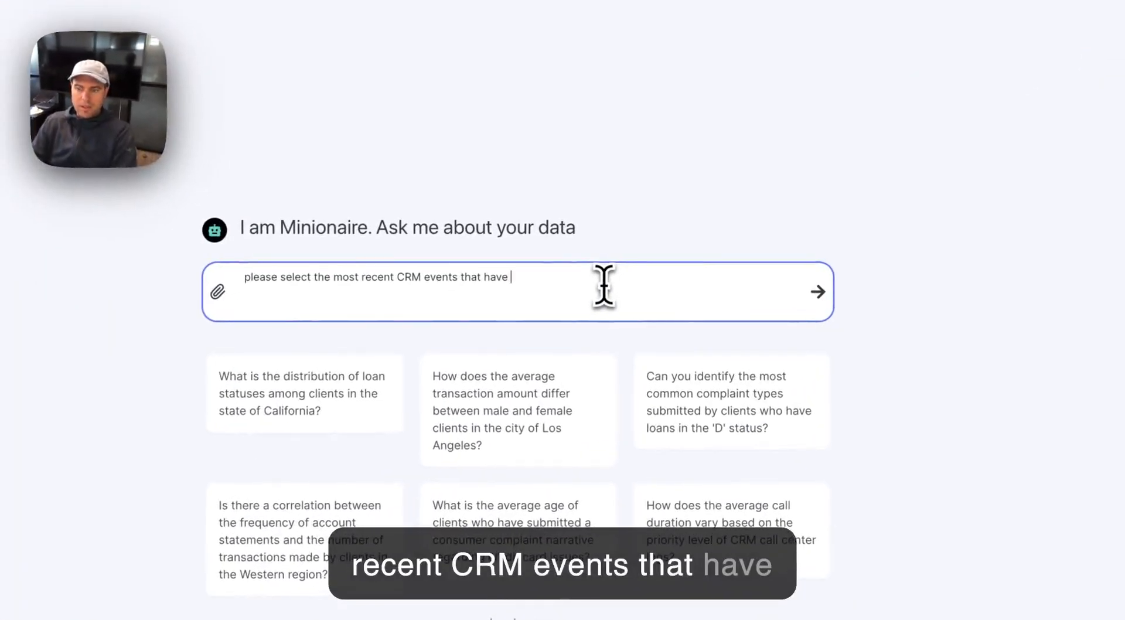
{"action": "type", "text": "complaint narratives and"}
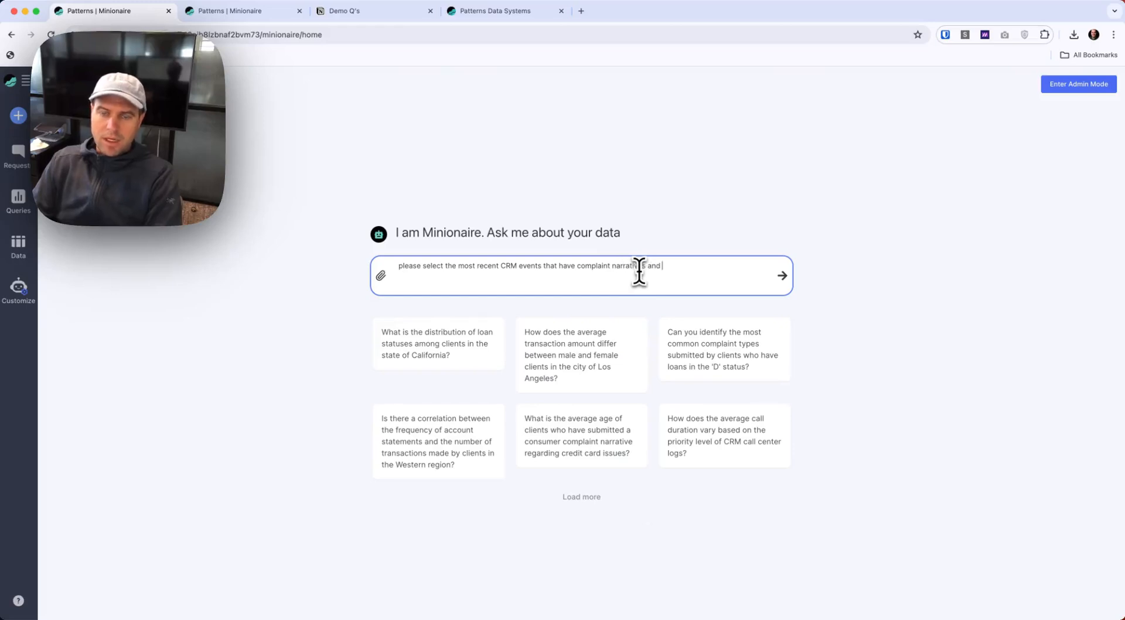
{"action": "type", "text": " please generate nice,"}
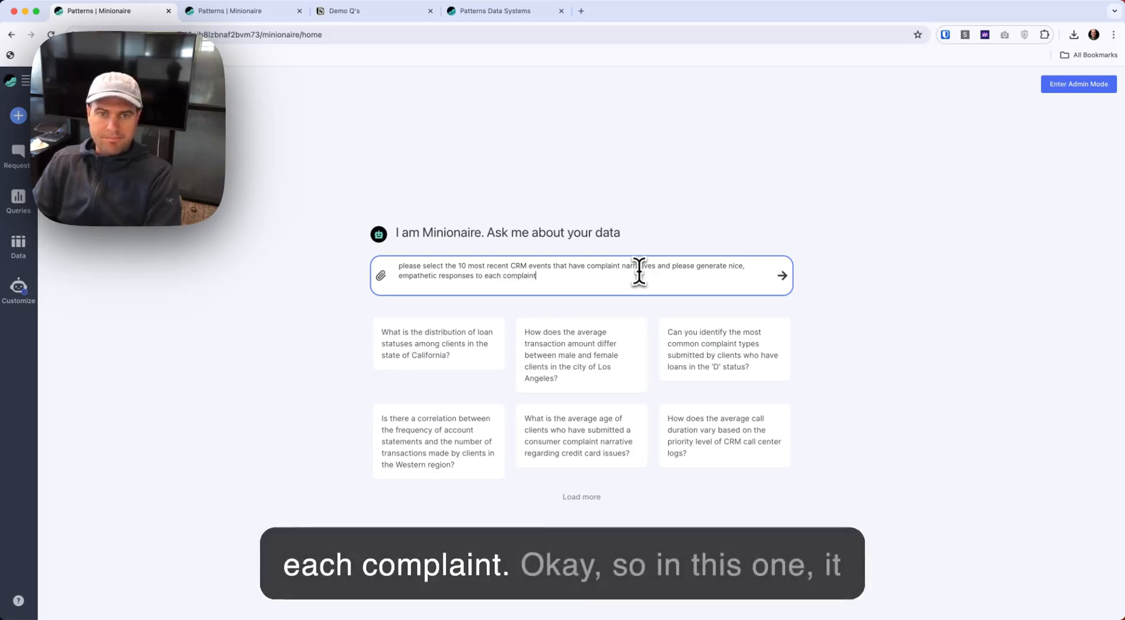
- Submit the empathetic-response request and inspect the SQL code that retrieves the 10 most recent complaints
{"action": "key", "text": "Return"}
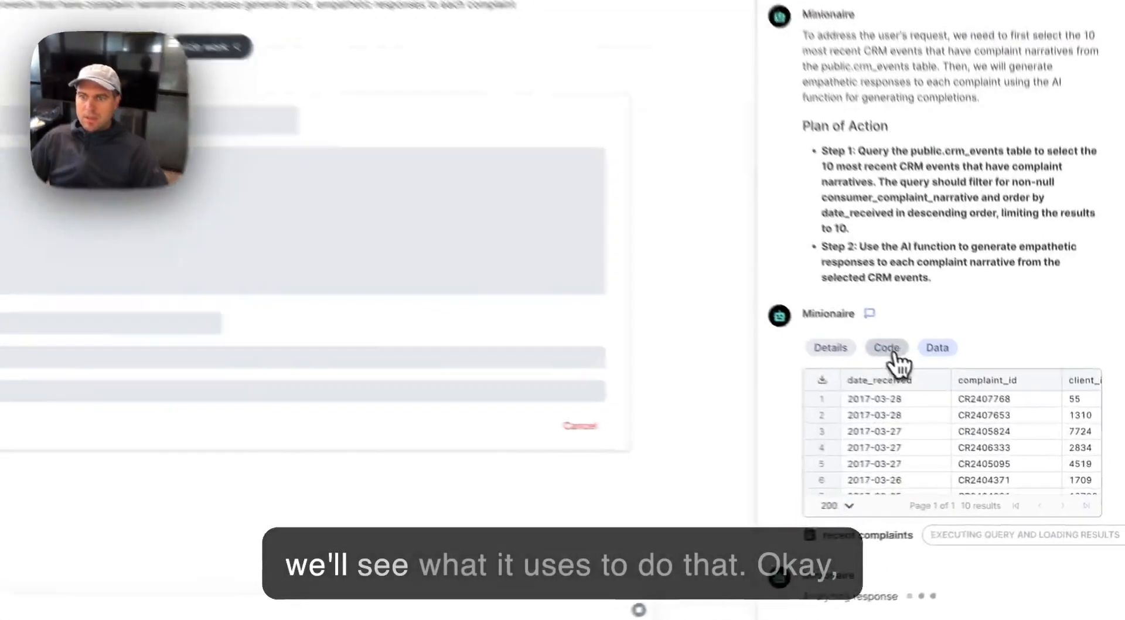
{"action": "left_click", "coordinate": [948, 388]}
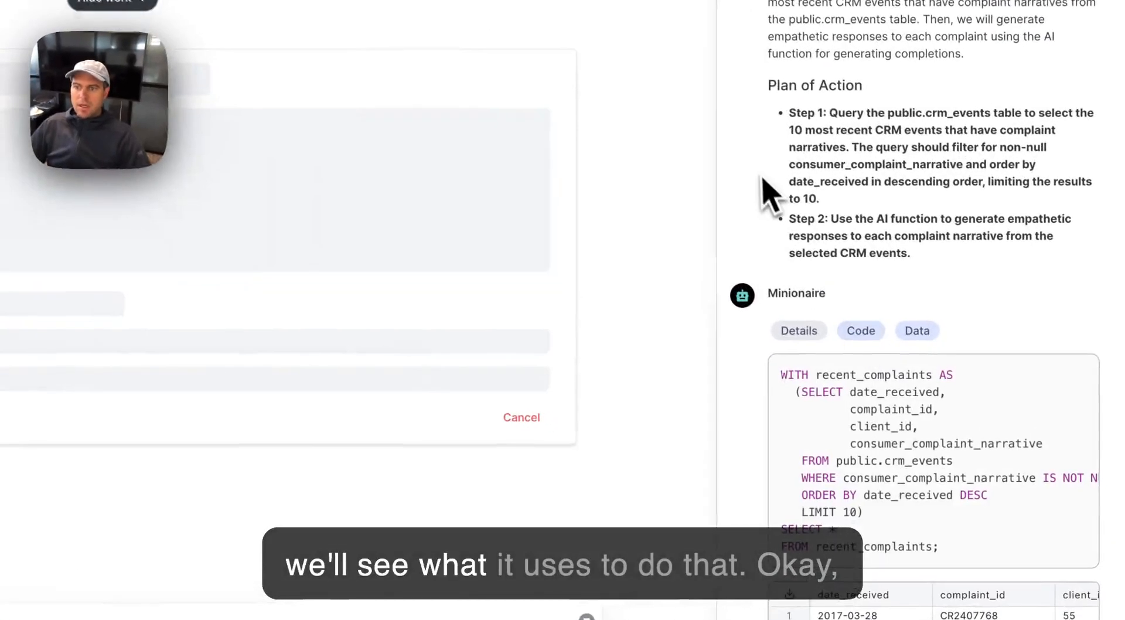
{"action": "scroll", "coordinate": [990, 246], "scroll_direction": "down", "scroll_amount": 3}
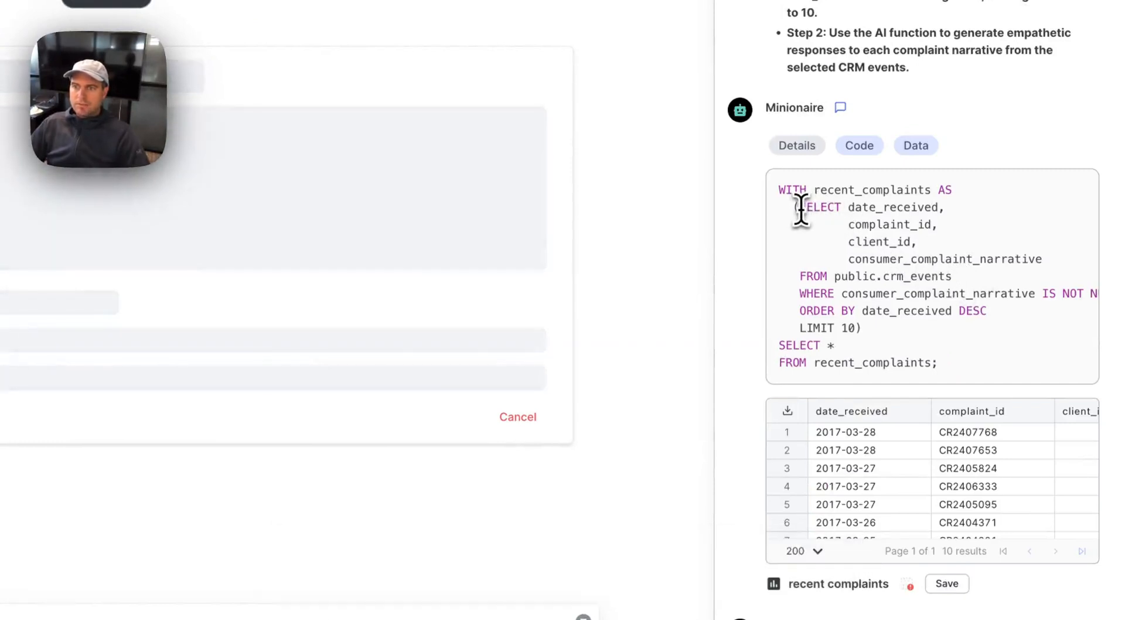
{"action": "left_click_drag", "start_coordinate": [800, 208], "coordinate": [899, 318]}
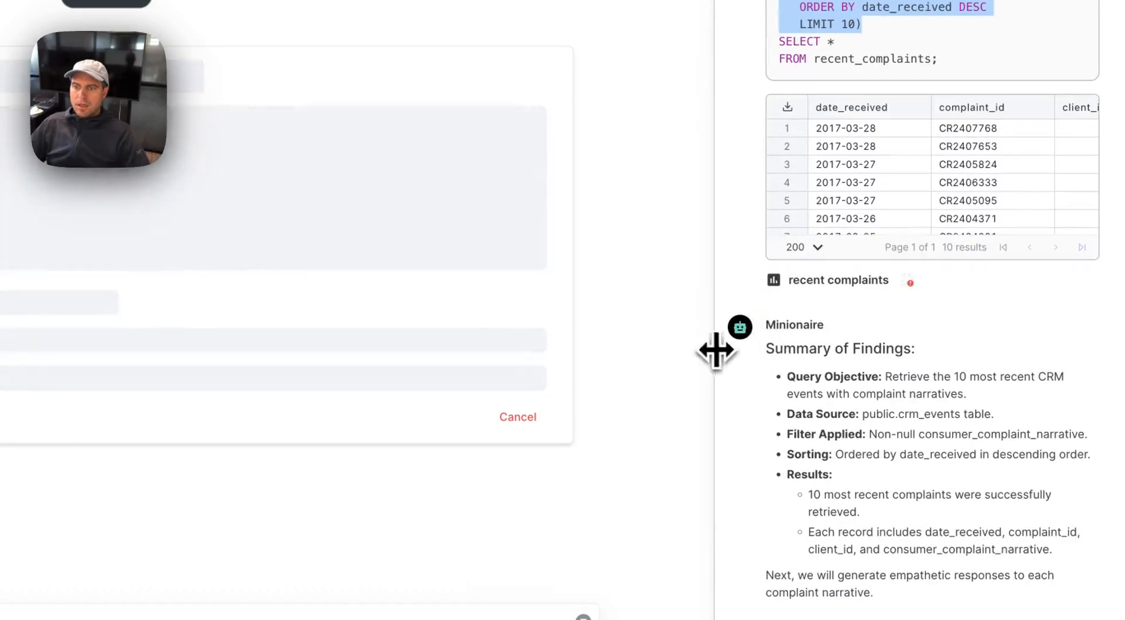
- Widen the work area and read the full SQL code that generates the empathetic responses
{"action": "left_click_drag", "start_coordinate": [716, 350], "coordinate": [463, 350]}
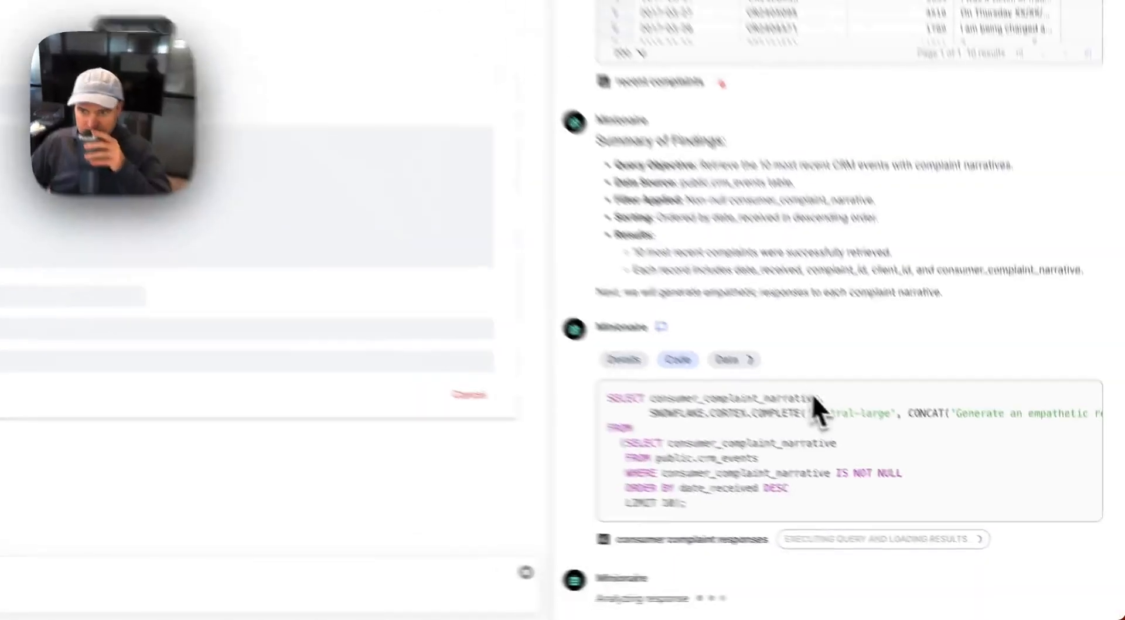
{"action": "scroll", "coordinate": [937, 419], "scroll_direction": "right", "scroll_amount": 5}
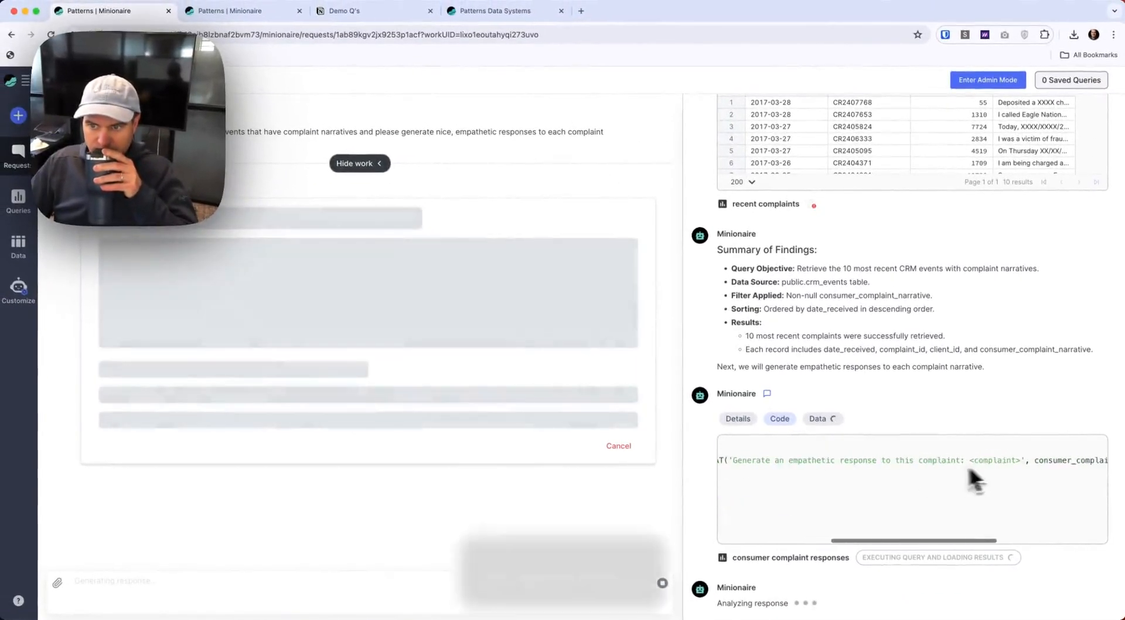
{"action": "scroll", "coordinate": [1026, 463], "scroll_direction": "right", "scroll_amount": 5}
{"action": "scroll", "coordinate": [1026, 463], "scroll_direction": "left", "scroll_amount": 2}
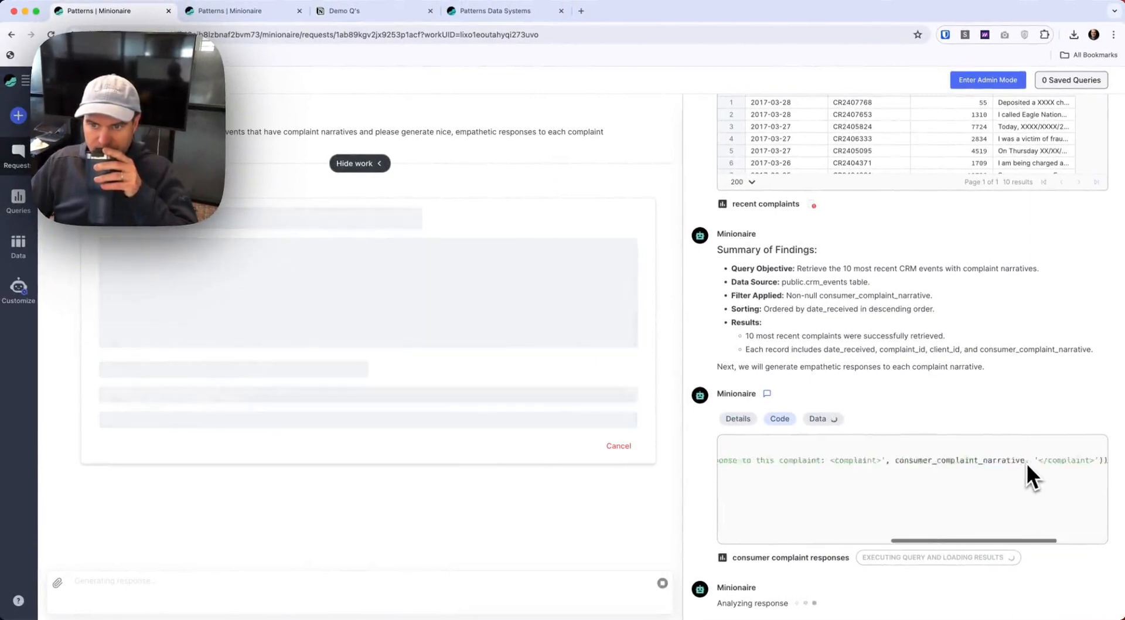
{"action": "scroll", "coordinate": [1026, 463], "scroll_direction": "left", "scroll_amount": 5}
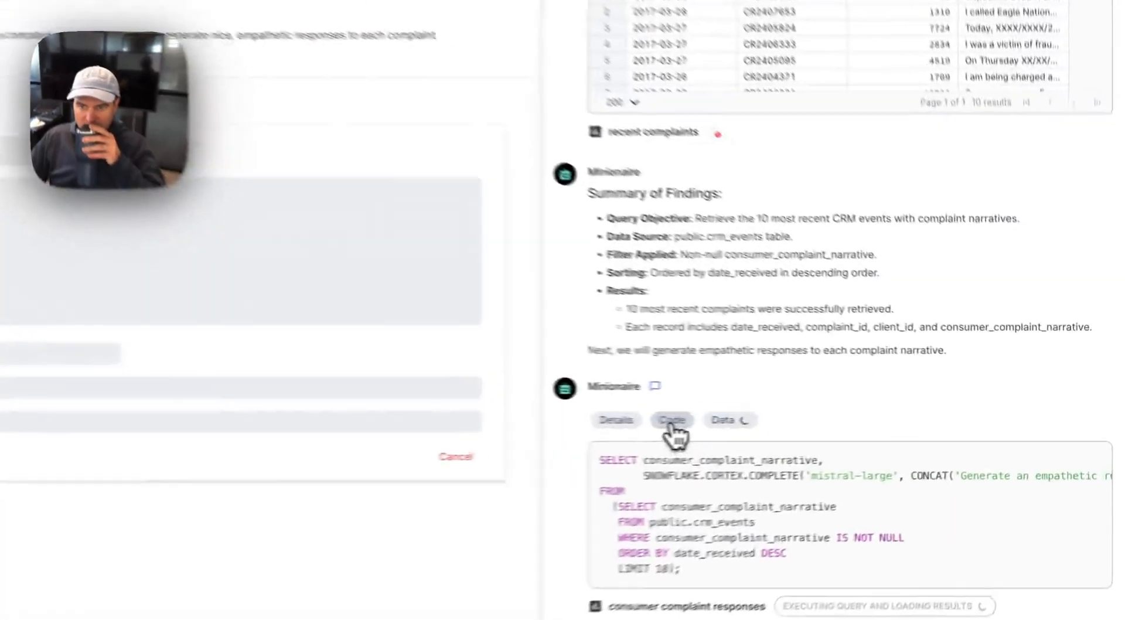
{"action": "scroll", "coordinate": [833, 375], "scroll_direction": "up", "scroll_amount": 3}
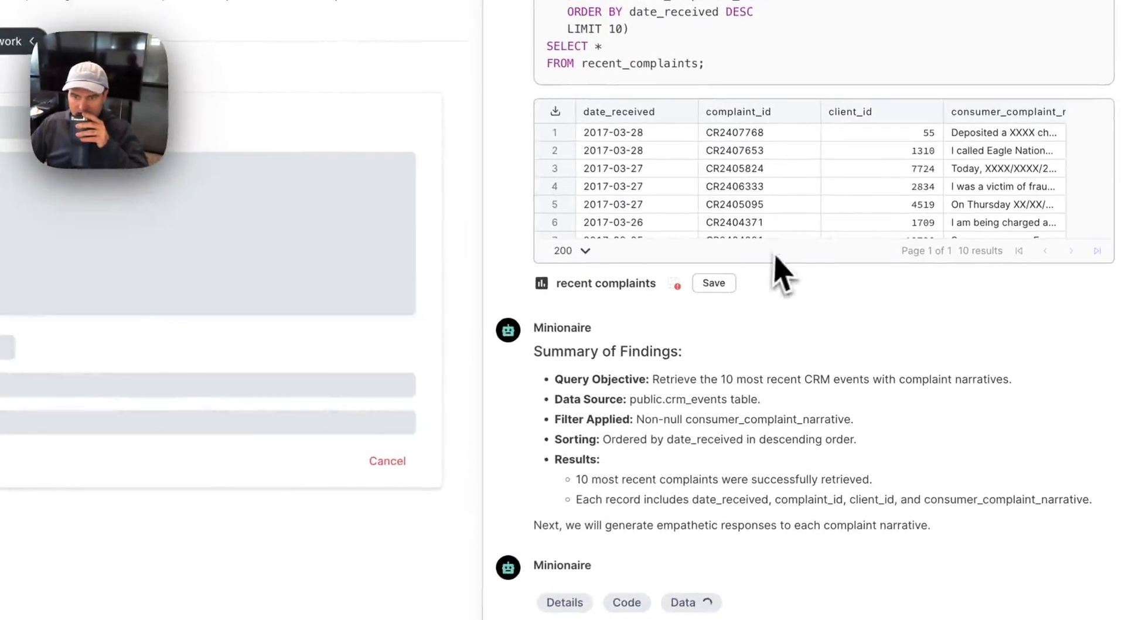
{"action": "scroll", "coordinate": [782, 410], "scroll_direction": "down", "scroll_amount": 1}
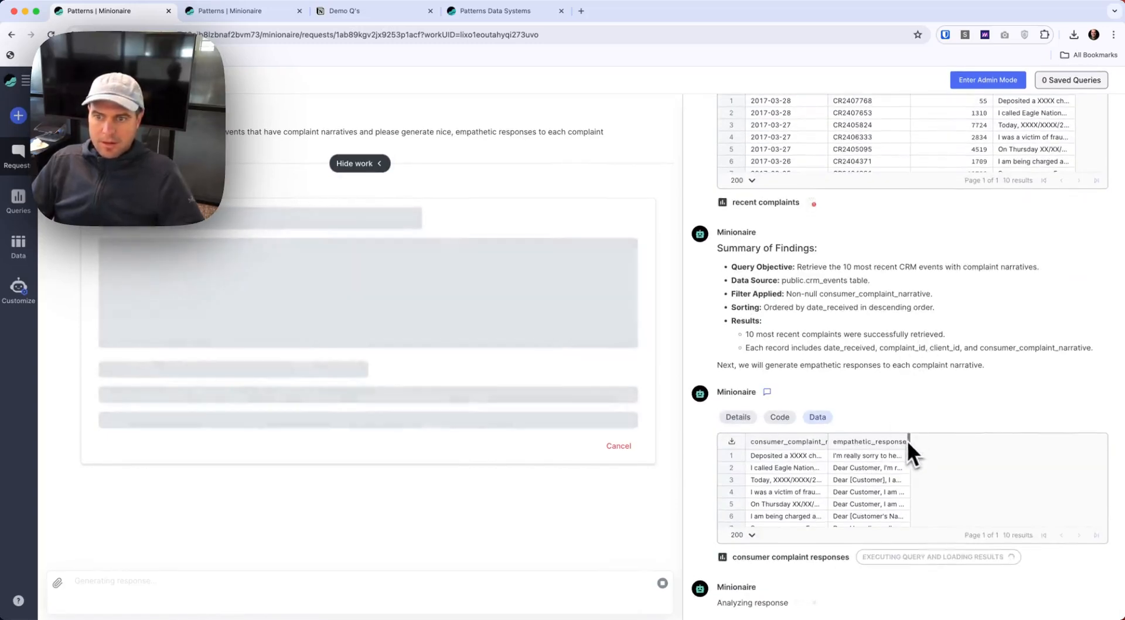
- Widen the empathetic_response column and read the full generated response to the first complaint
{"action": "left_click_drag", "start_coordinate": [911, 442], "coordinate": [990, 442]}
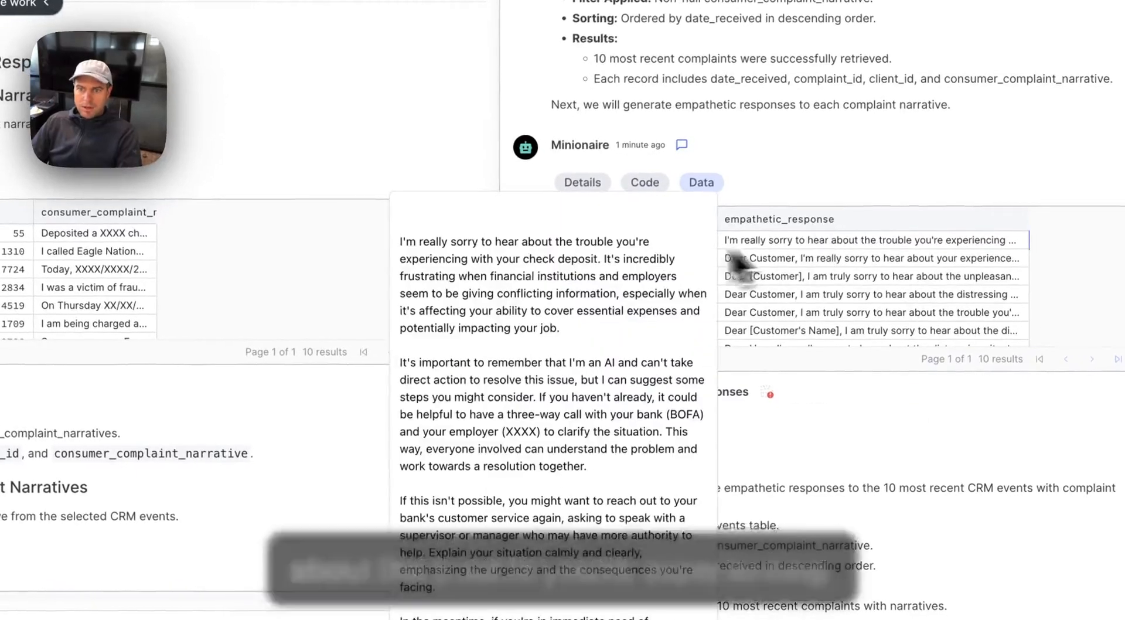
{"action": "left_click_drag", "start_coordinate": [510, 259], "coordinate": [584, 325]}
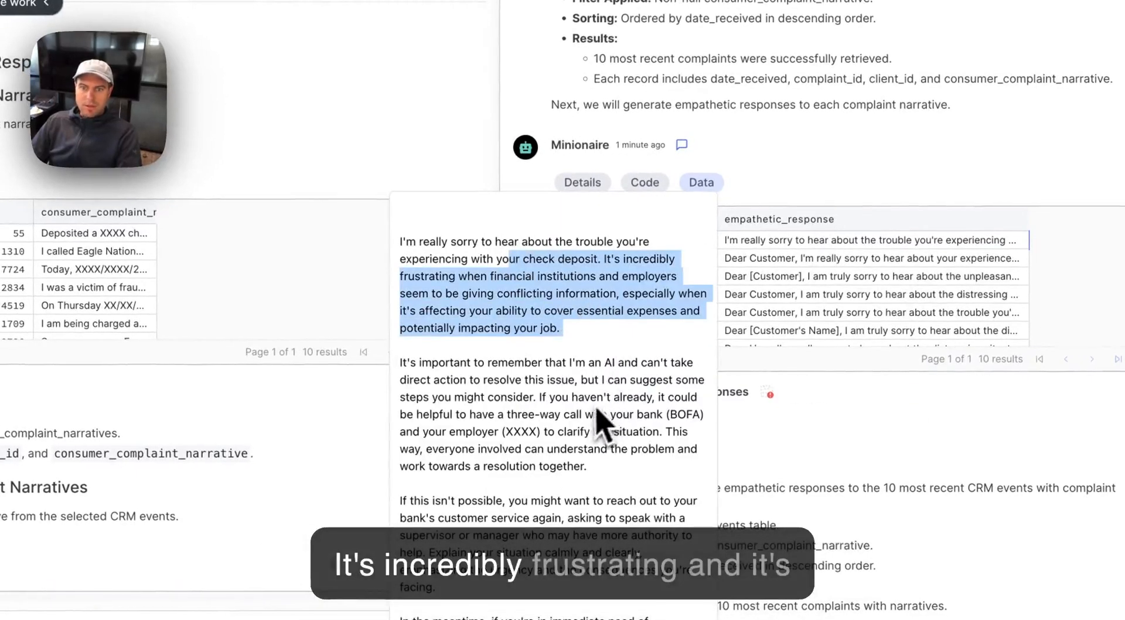
{"action": "left_click_drag", "start_coordinate": [460, 362], "coordinate": [609, 471]}
{"action": "left_click", "coordinate": [635, 481]}
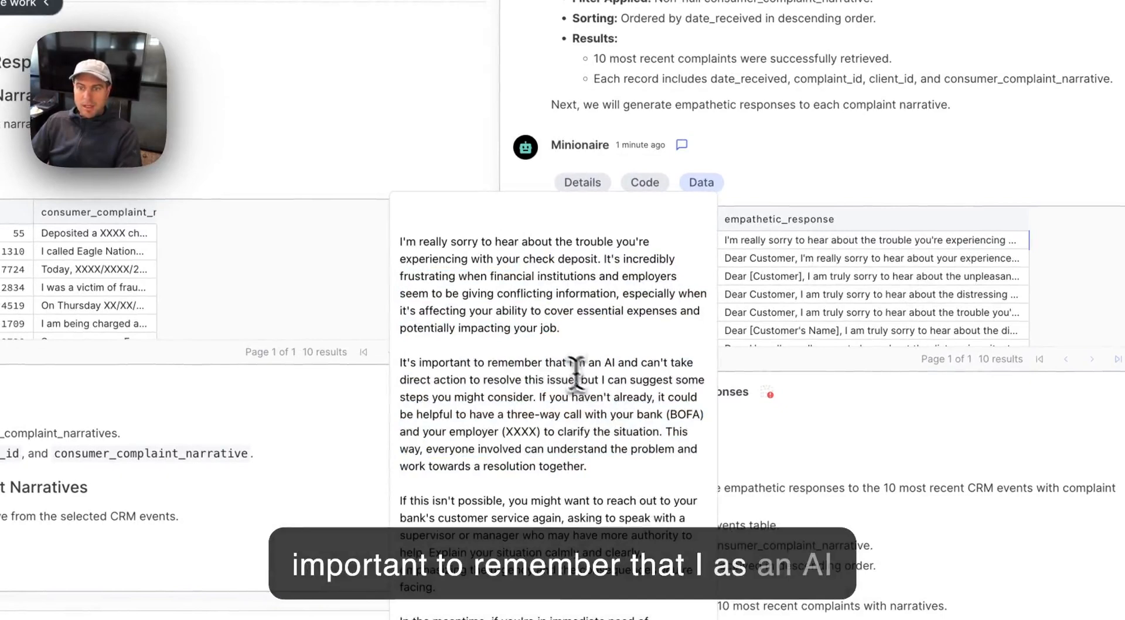
{"action": "left_click_drag", "start_coordinate": [575, 366], "coordinate": [611, 448]}
{"action": "left_click", "coordinate": [597, 434]}
{"action": "left_click_drag", "start_coordinate": [568, 372], "coordinate": [606, 417]}
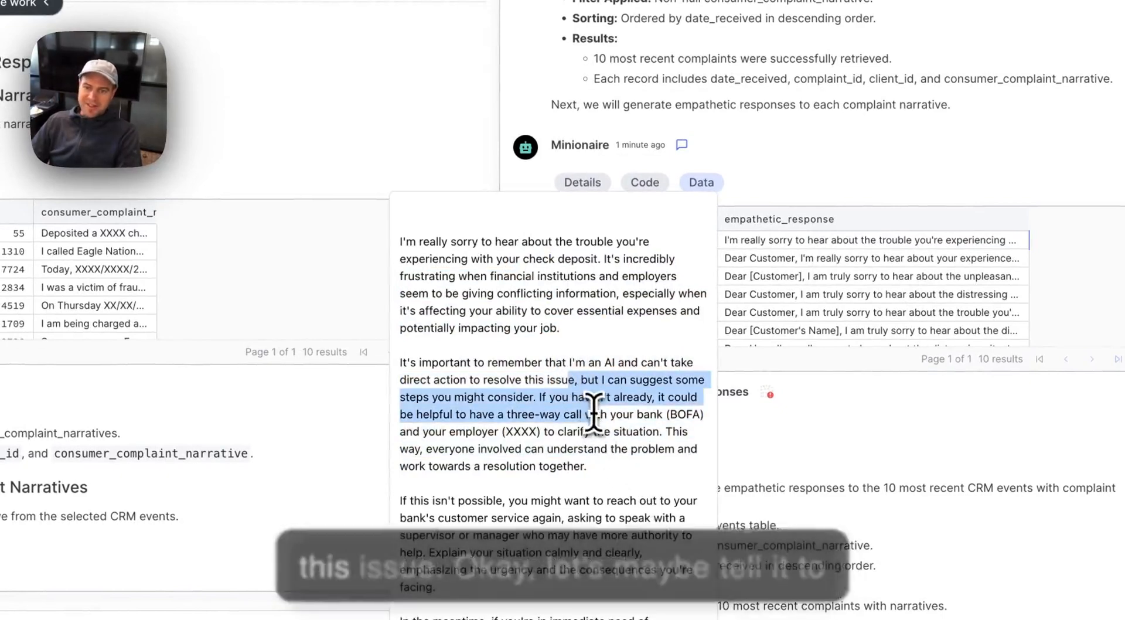
{"action": "left_click", "coordinate": [593, 431]}
{"action": "scroll", "coordinate": [593, 431], "scroll_direction": "down", "scroll_amount": 2}
{"action": "left_click", "coordinate": [790, 435]}
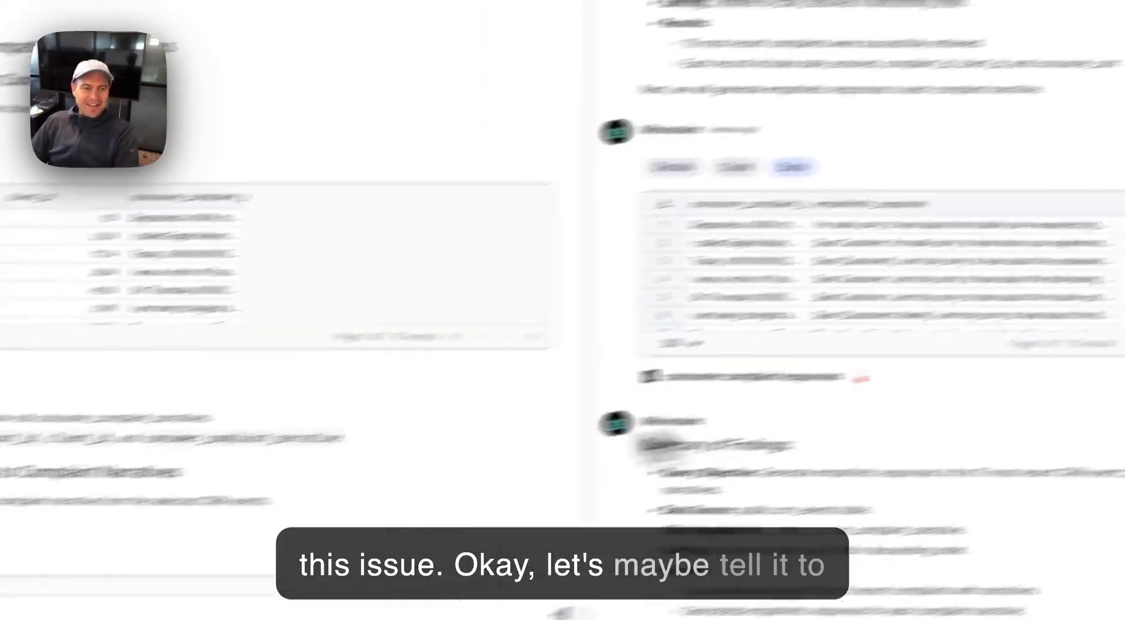
- Edit the original request to have it answer as a CS agent at Eagle North Bank and "please keep your responses short", and resubmit it
{"action": "left_click", "coordinate": [449, 600]}
{"action": "scroll", "coordinate": [114, 413], "scroll_direction": "down", "scroll_amount": 5}
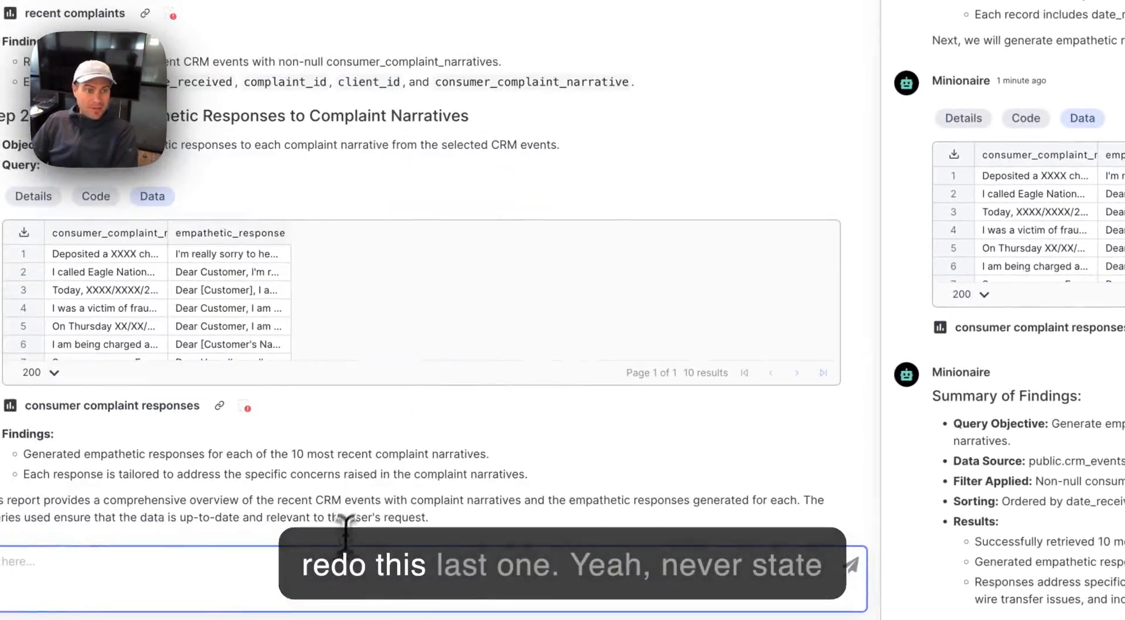
{"action": "scroll", "coordinate": [346, 521], "scroll_direction": "up", "scroll_amount": 10}
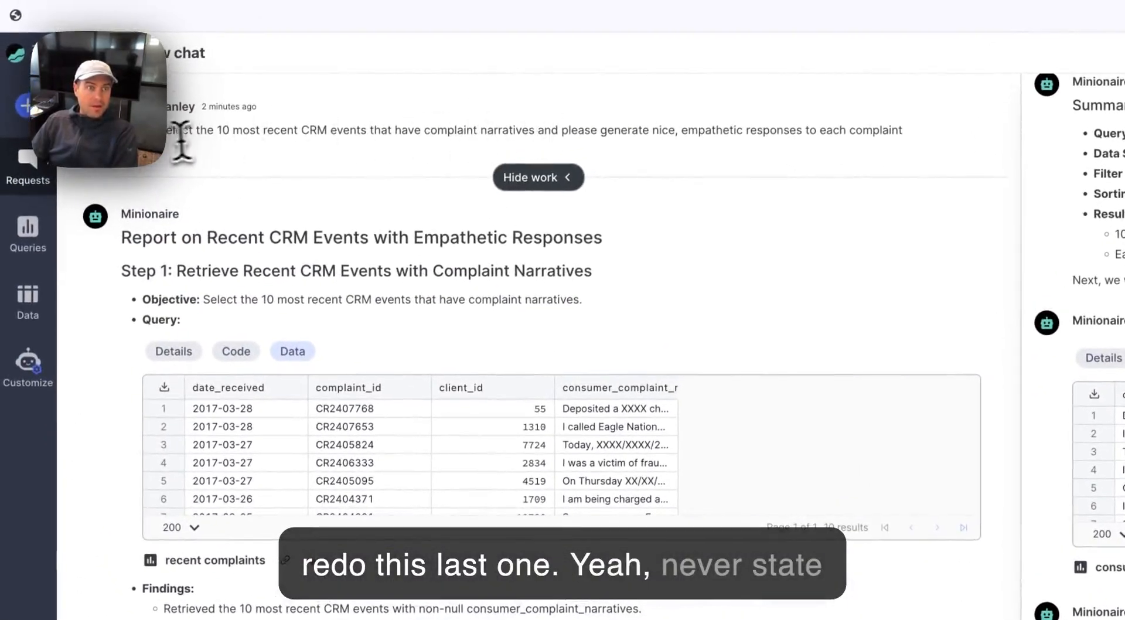
{"action": "left_click", "coordinate": [182, 141]}
{"action": "type", "text": ", "}
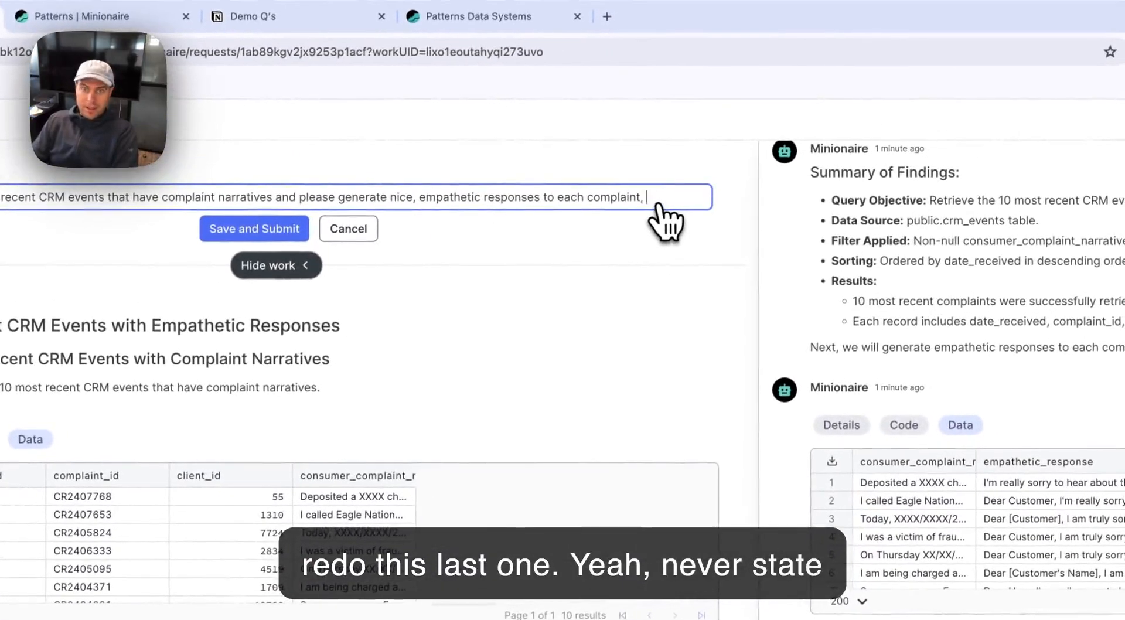
{"action": "type", "text": "never"}
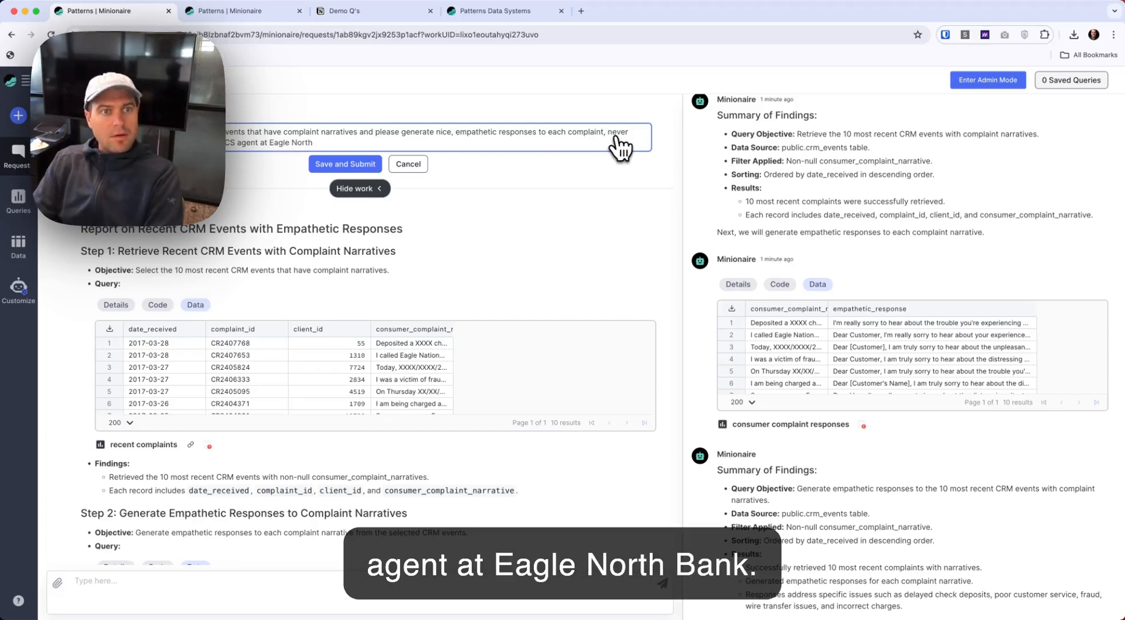
{"action": "type", "text": "Bank"}
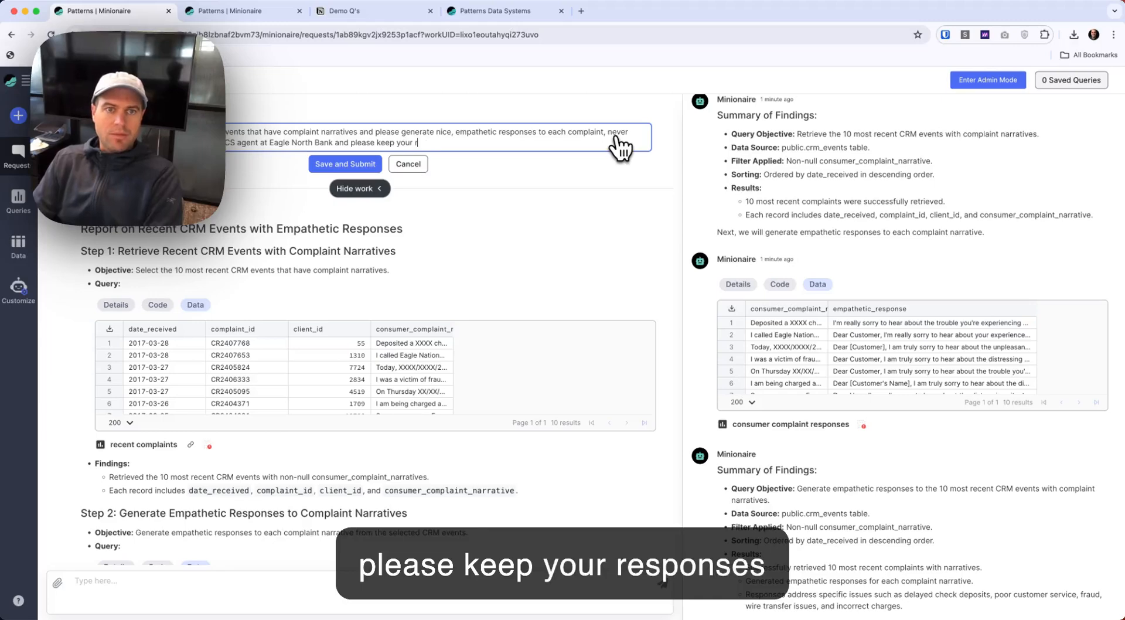
{"action": "type", "text": "and please keep your responses to"}
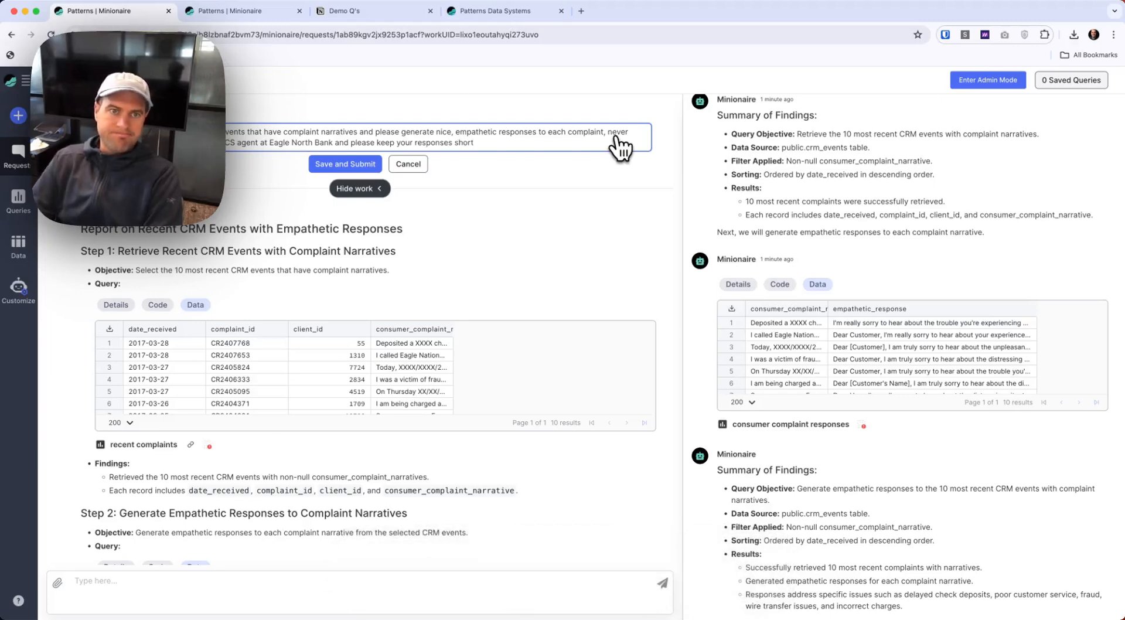
{"action": "left_click", "coordinate": [345, 163]}
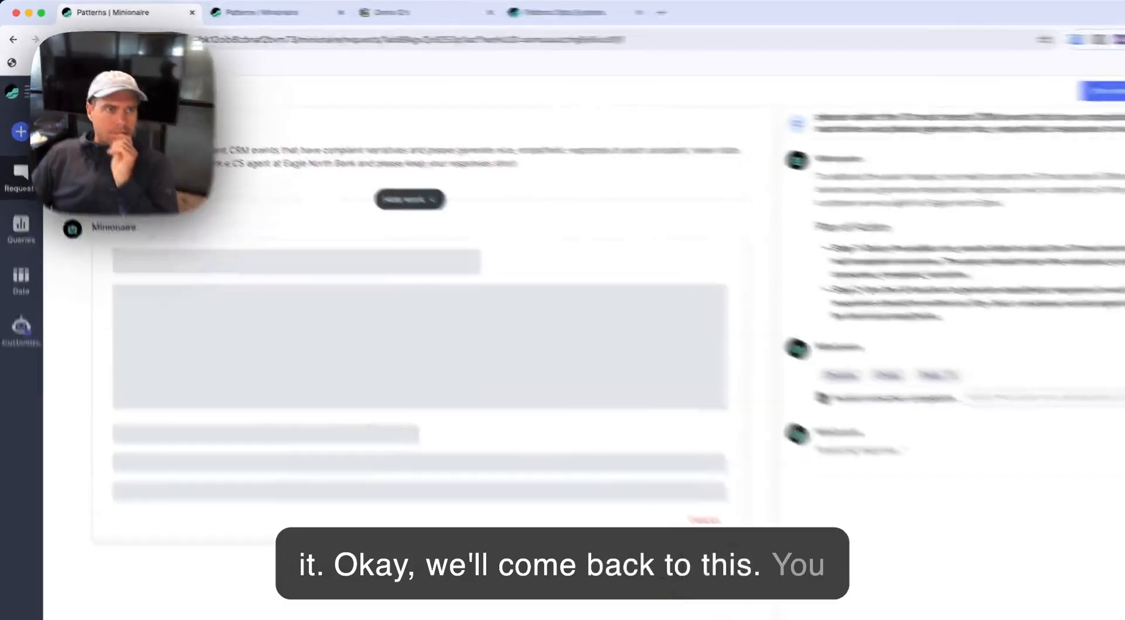
- Open the Analyzing Customer Health Data request, review its cohort report and save its customer activity queries
{"action": "left_click", "coordinate": [21, 177]}
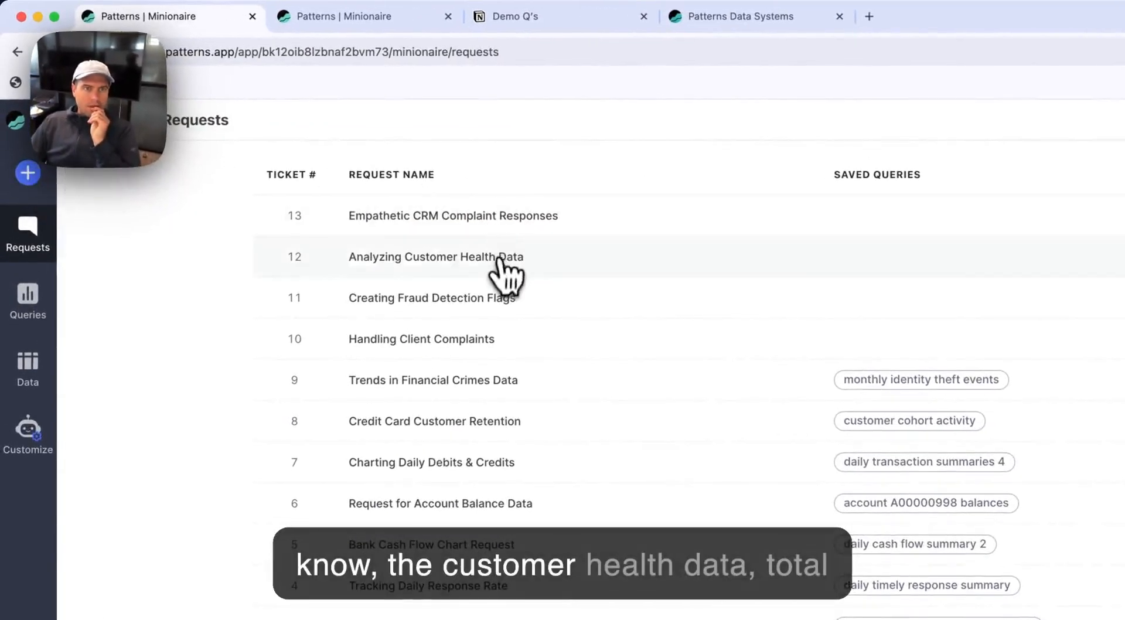
{"action": "left_click", "coordinate": [505, 258]}
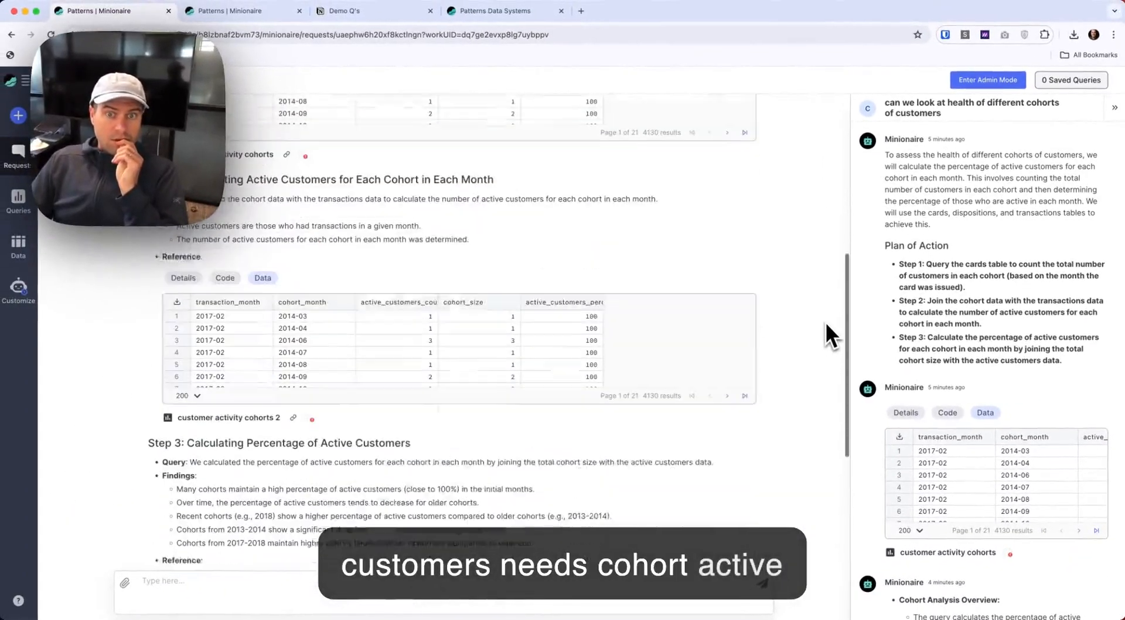
{"action": "scroll", "coordinate": [825, 322], "scroll_direction": "down", "scroll_amount": 5}
{"action": "scroll", "coordinate": [825, 321], "scroll_direction": "up", "scroll_amount": 15}
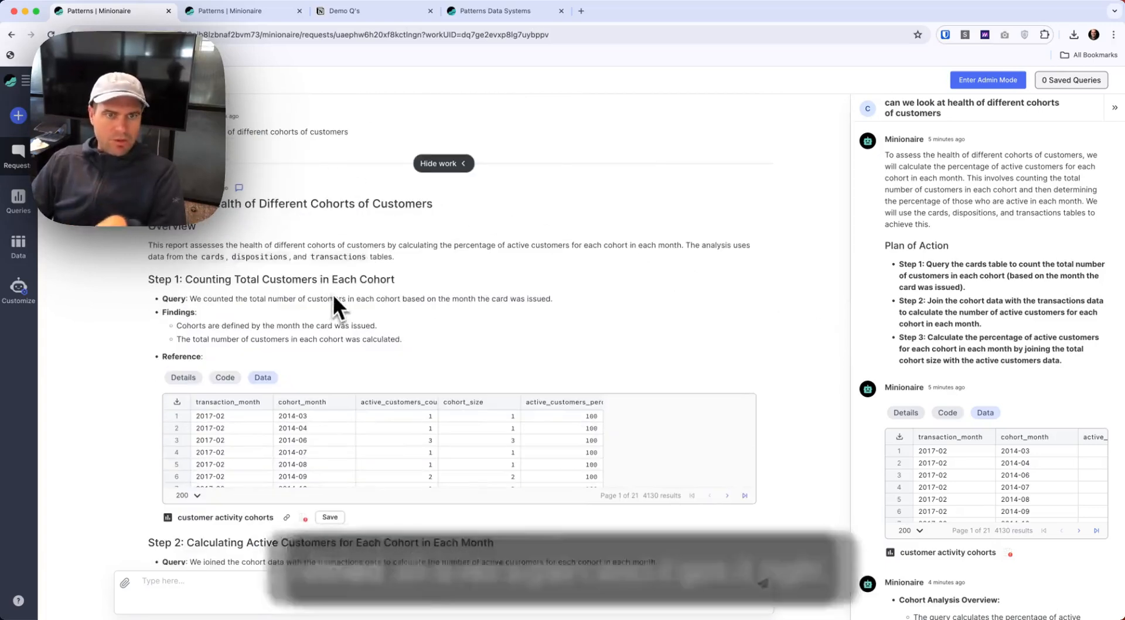
{"action": "scroll", "coordinate": [371, 255], "scroll_direction": "down", "scroll_amount": 5}
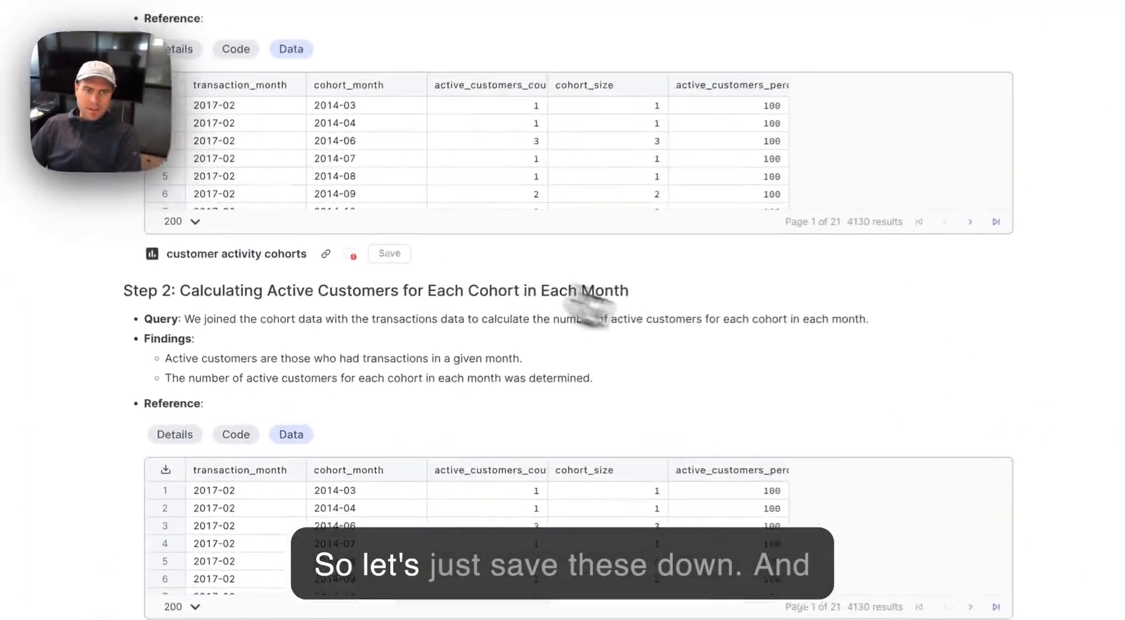
{"action": "scroll", "coordinate": [589, 305], "scroll_direction": "down", "scroll_amount": 5}
{"action": "scroll", "coordinate": [613, 349], "scroll_direction": "down", "scroll_amount": 4}
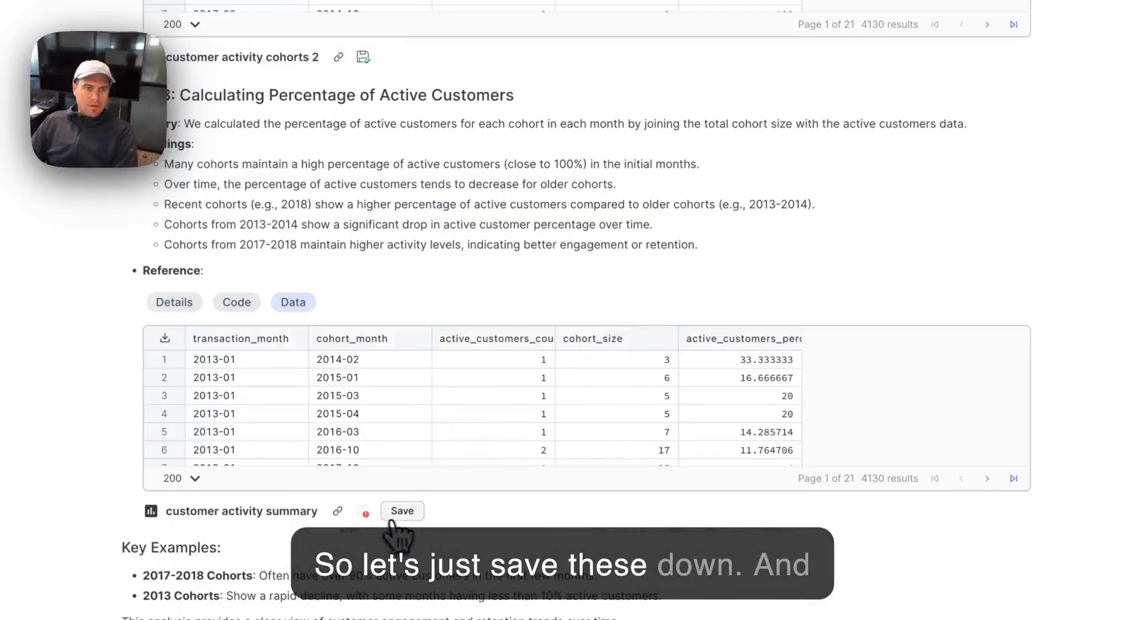
- Open the Creating Fraud Detection Flags request from the request list and show the work behind its answer
{"action": "left_click", "coordinate": [18, 202]}
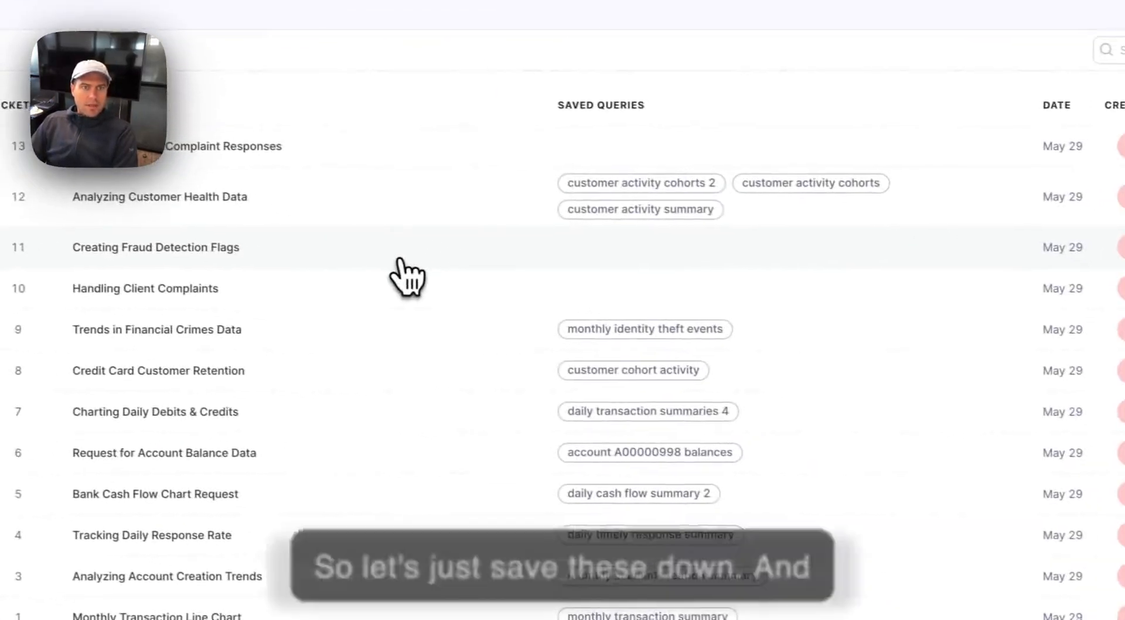
{"action": "left_click", "coordinate": [387, 256]}
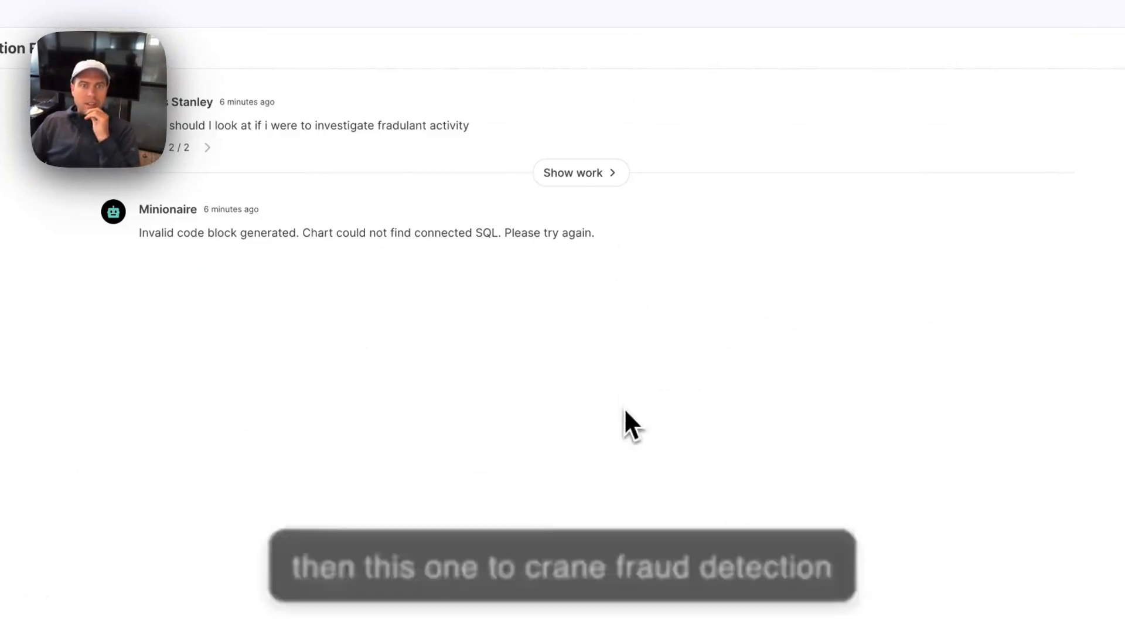
{"action": "triple_click", "coordinate": [306, 246]}
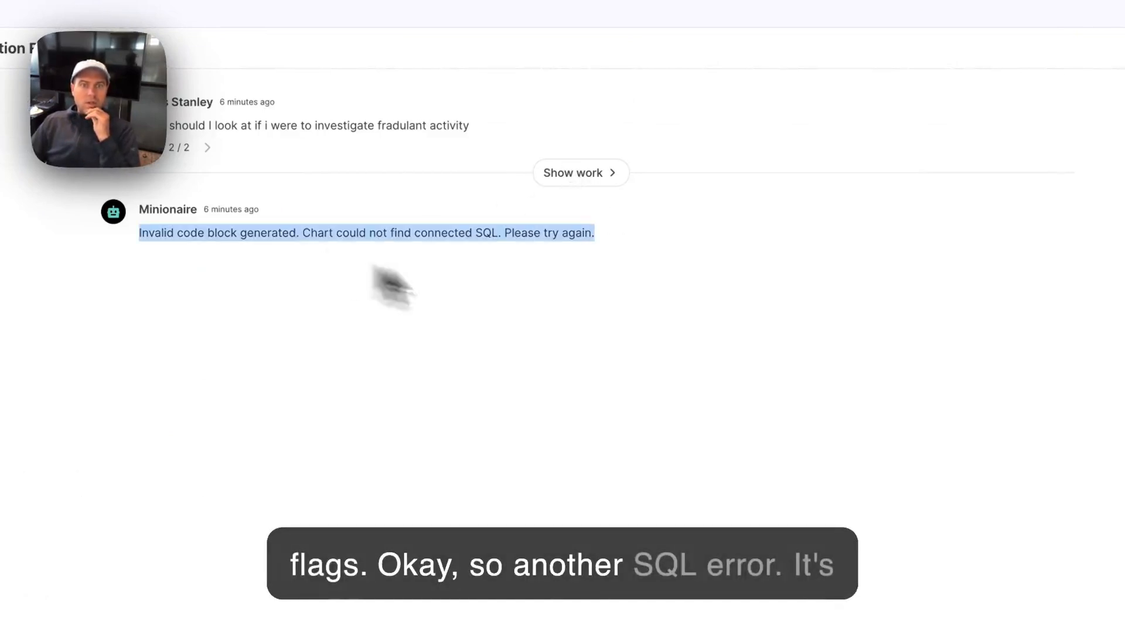
{"action": "left_click", "coordinate": [623, 177]}
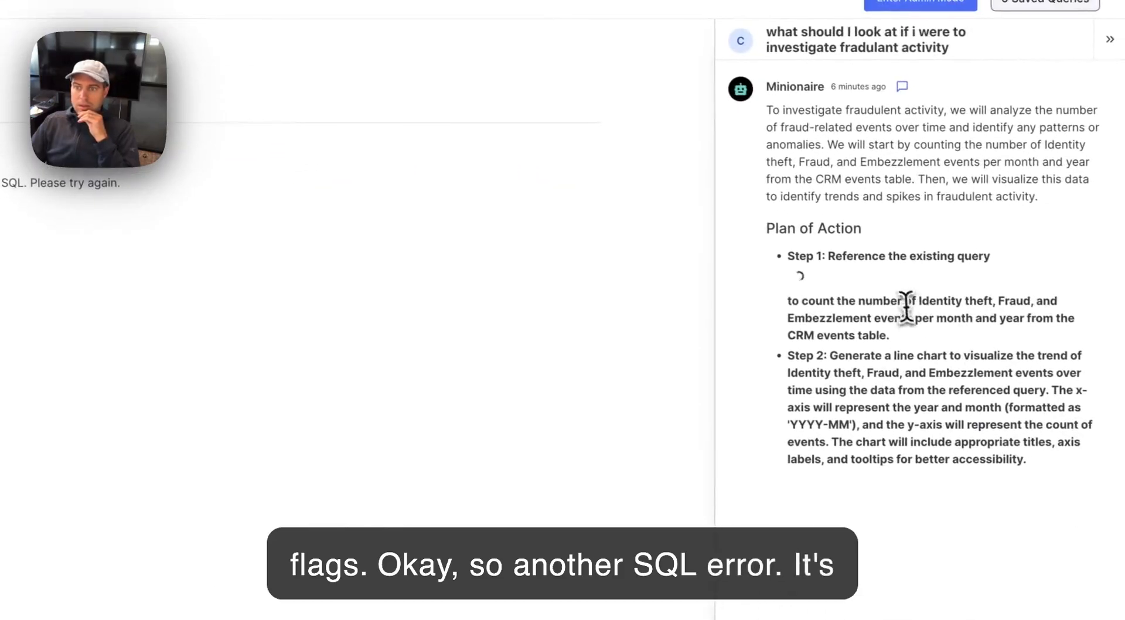
- Examine Step 1 of the plan of action and rerun the question about investigating fraudulent activity
{"action": "triple_click", "coordinate": [909, 290]}
{"action": "left_click_drag", "start_coordinate": [925, 336], "coordinate": [725, 222]}
{"action": "left_click", "coordinate": [837, 282]}
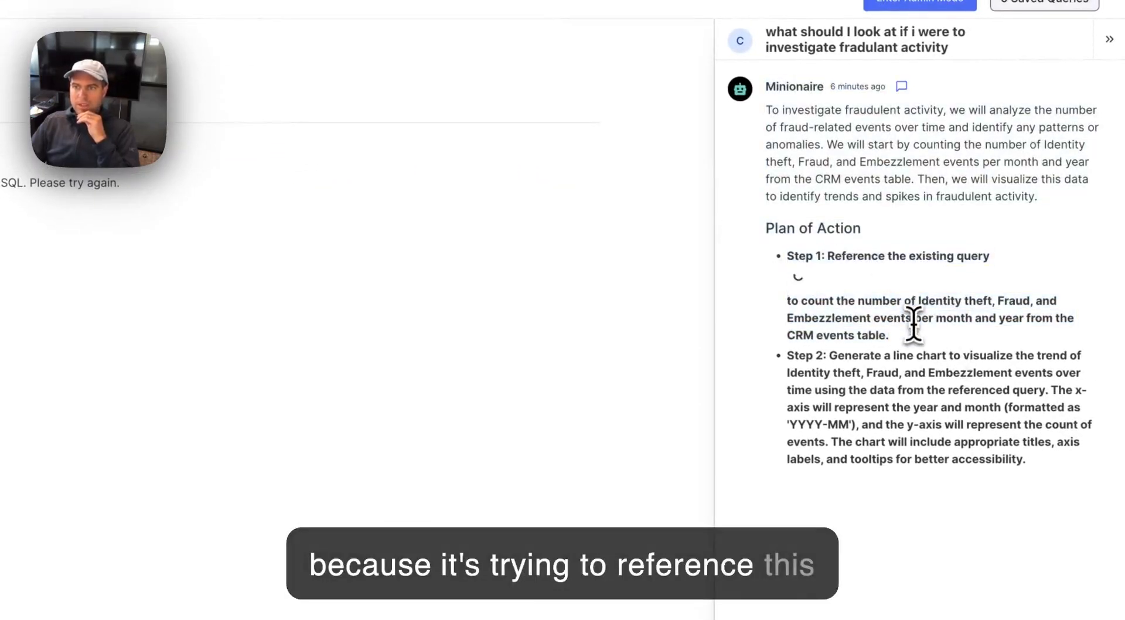
{"action": "left_click", "coordinate": [329, 114]}
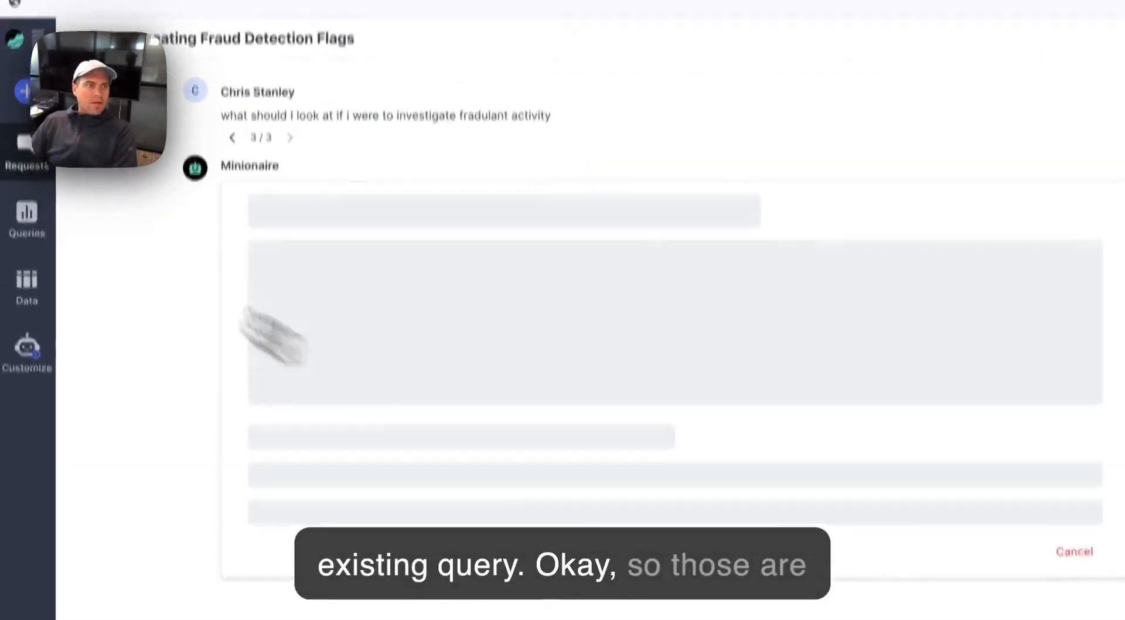
- Submit a new chat asking to "generate 20 hard complex questions open-ended questions as a product manager at this bank you might want to ask the data"
{"action": "left_click", "coordinate": [29, 229]}
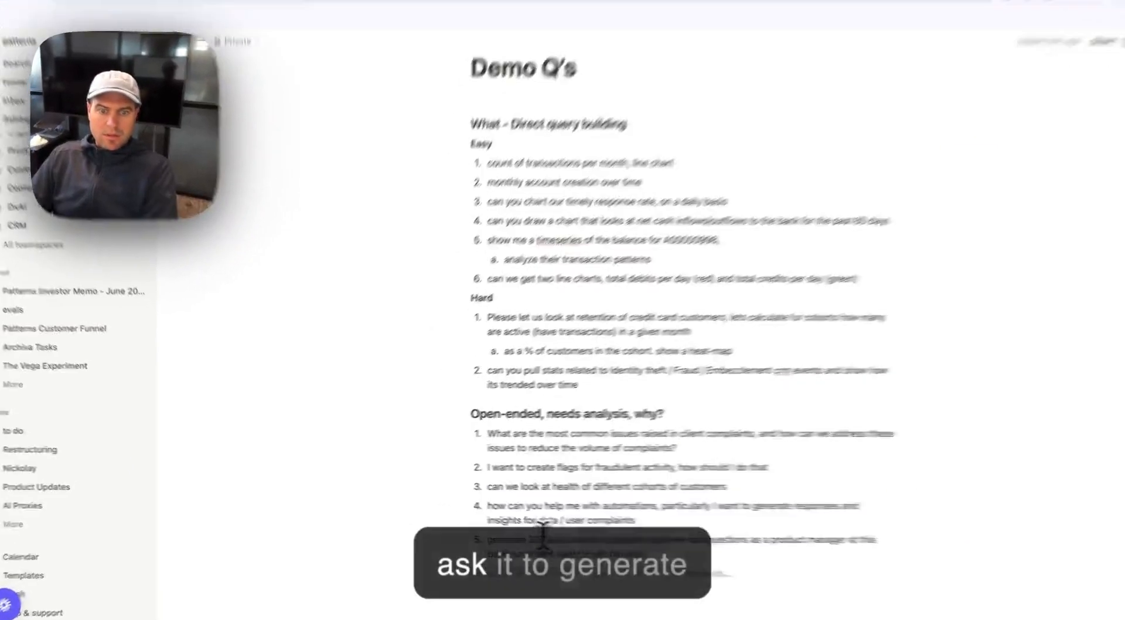
{"action": "left_click_drag", "start_coordinate": [467, 533], "coordinate": [611, 547]}
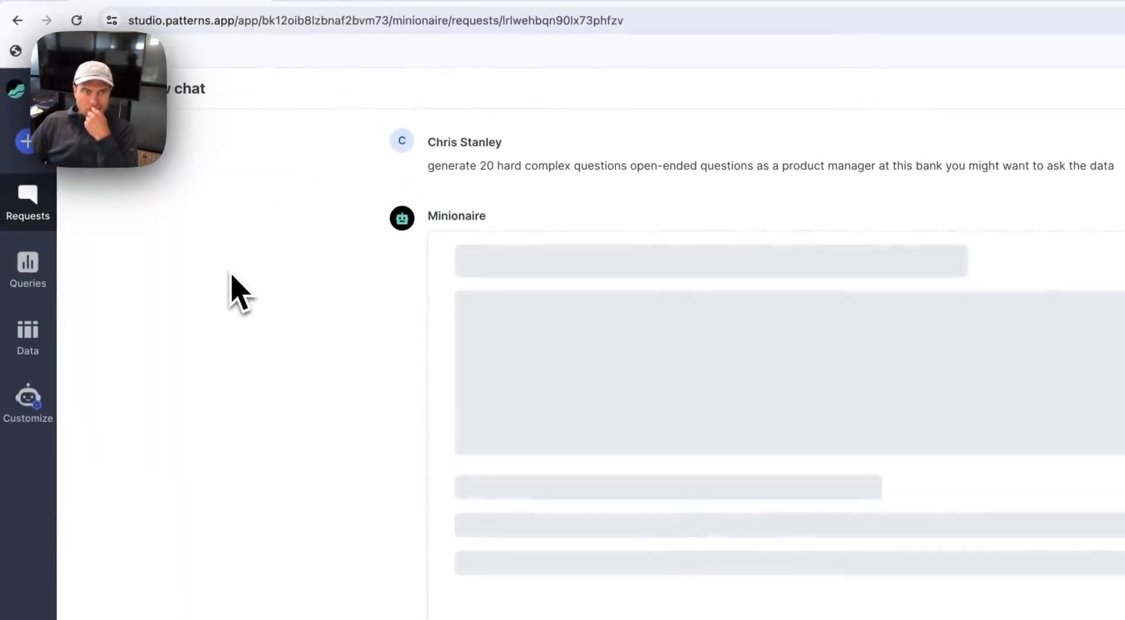
- Open the Empathetic CRM Complaint Responses request and read the full text of the first empathetic_response in its data table
{"action": "left_click", "coordinate": [27, 199]}
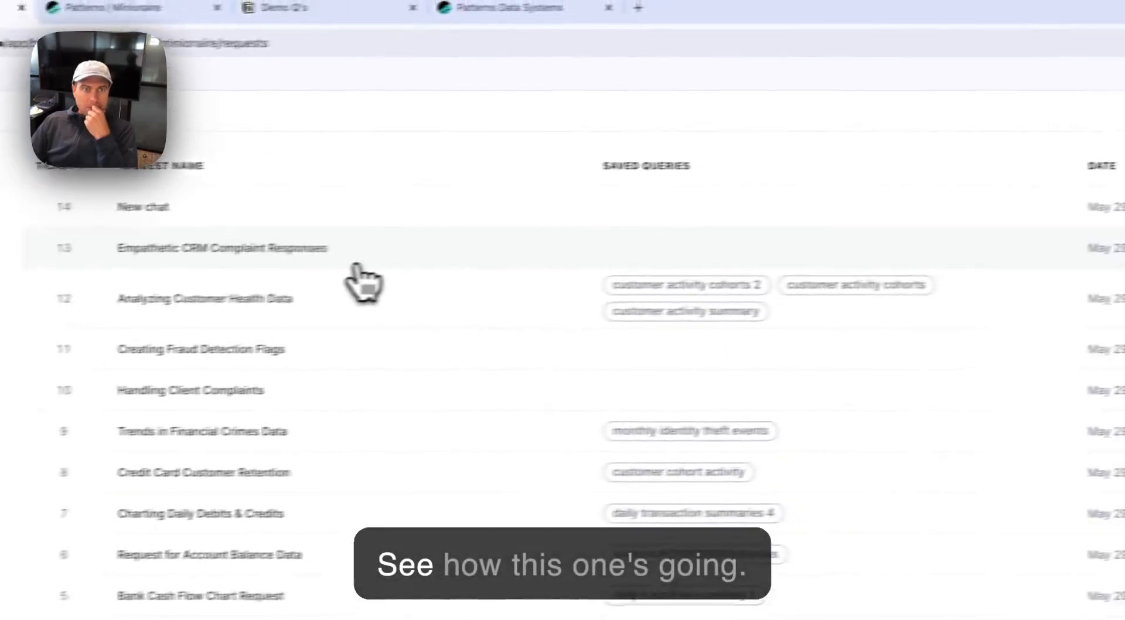
{"action": "left_click", "coordinate": [289, 265]}
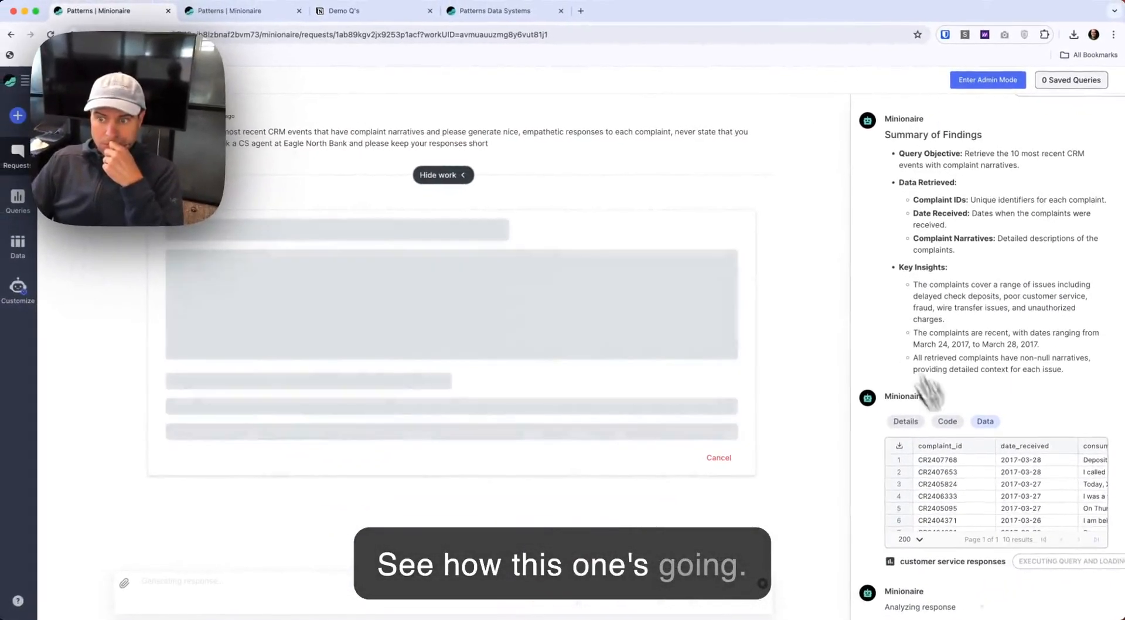
{"action": "scroll", "coordinate": [1028, 498], "scroll_direction": "right", "scroll_amount": 5}
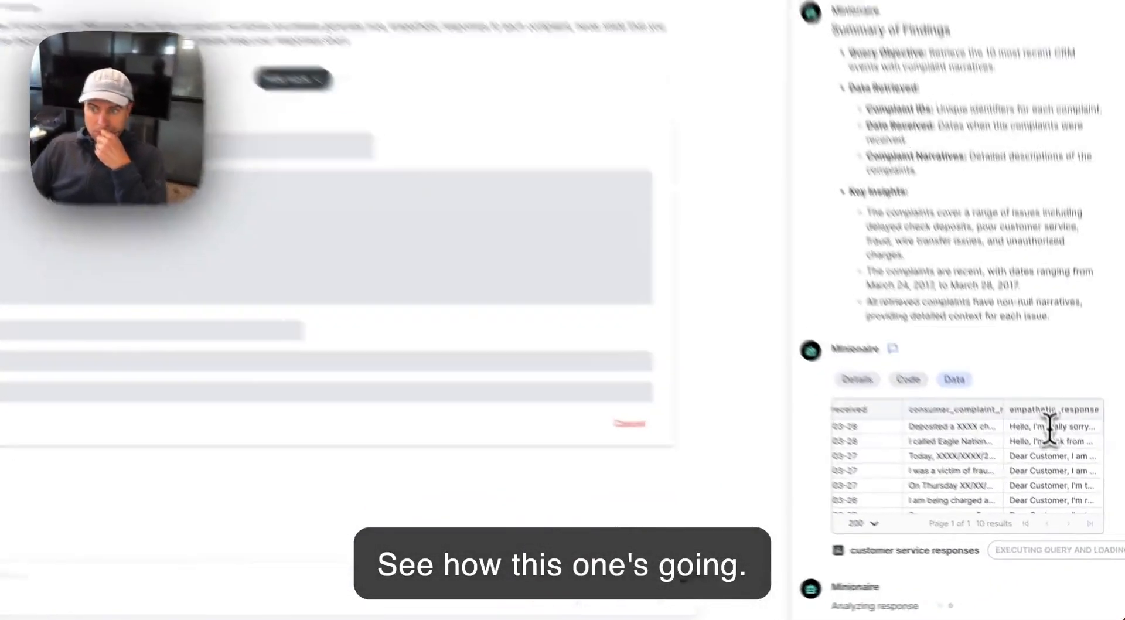
{"action": "mouse_move", "coordinate": [1063, 461]}
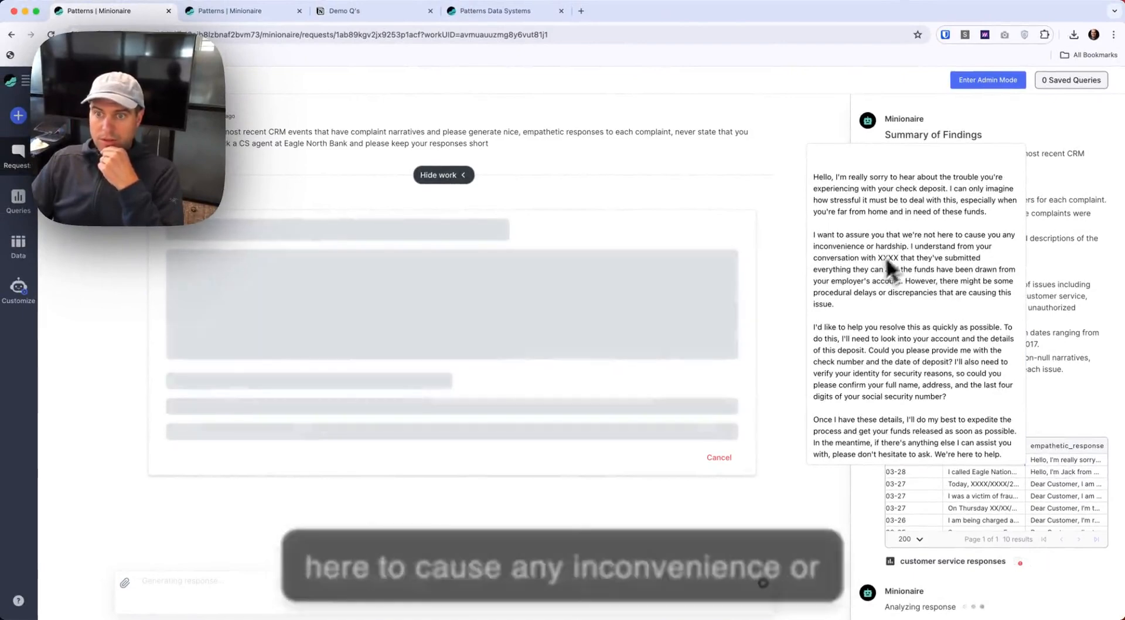
{"action": "left_click_drag", "start_coordinate": [858, 327], "coordinate": [919, 385]}
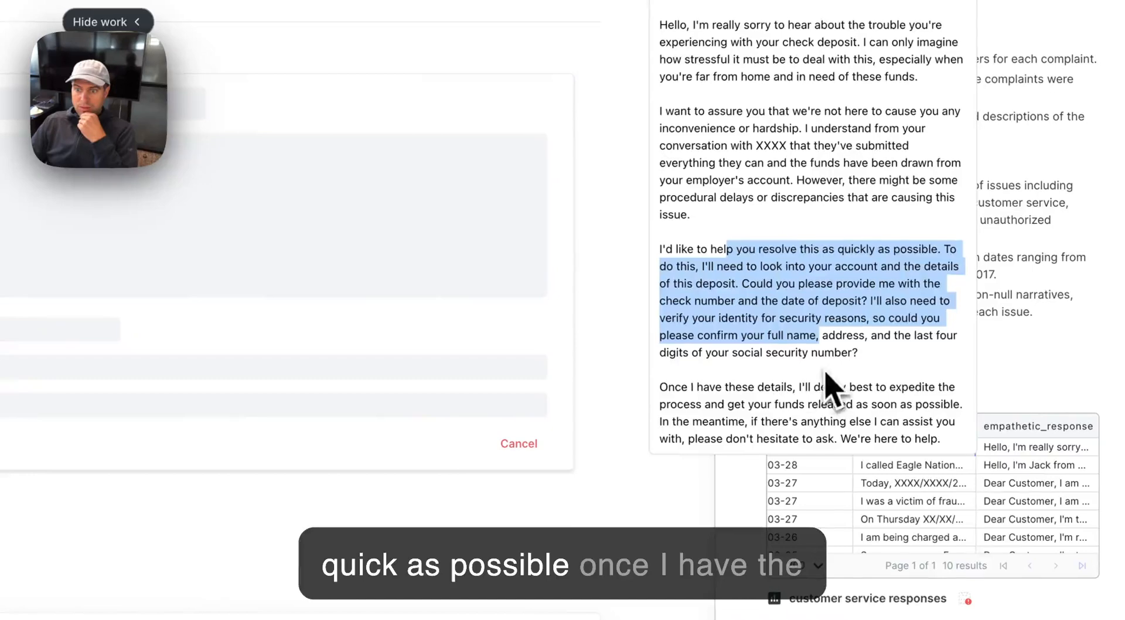
{"action": "left_click_drag", "start_coordinate": [836, 380], "coordinate": [832, 427]}
{"action": "left_click", "coordinate": [969, 435]}
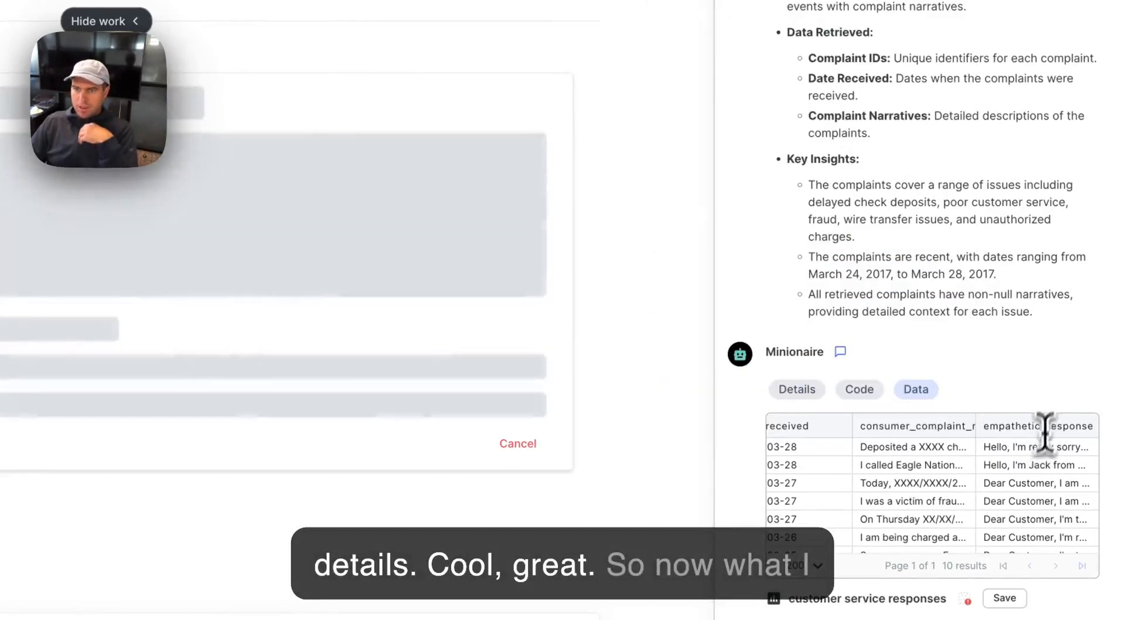
- Review the complaint report, save its customer service responses query, and show that query's SQL code under Step 2
{"action": "scroll", "coordinate": [828, 469], "scroll_direction": "left", "scroll_amount": 10}
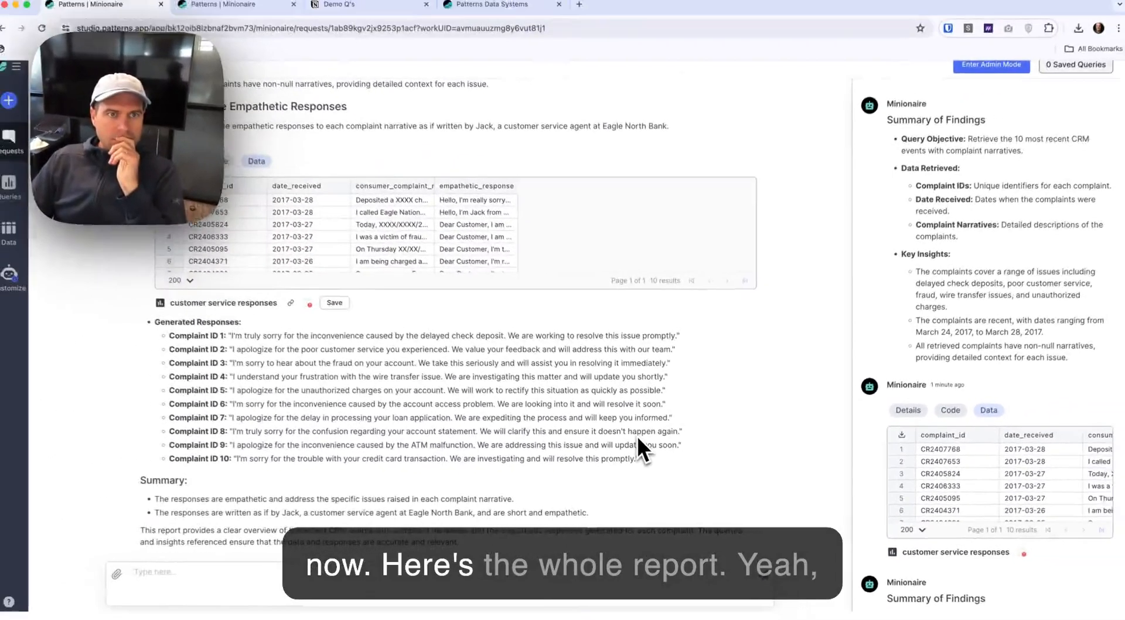
{"action": "scroll", "coordinate": [639, 440], "scroll_direction": "up", "scroll_amount": 4}
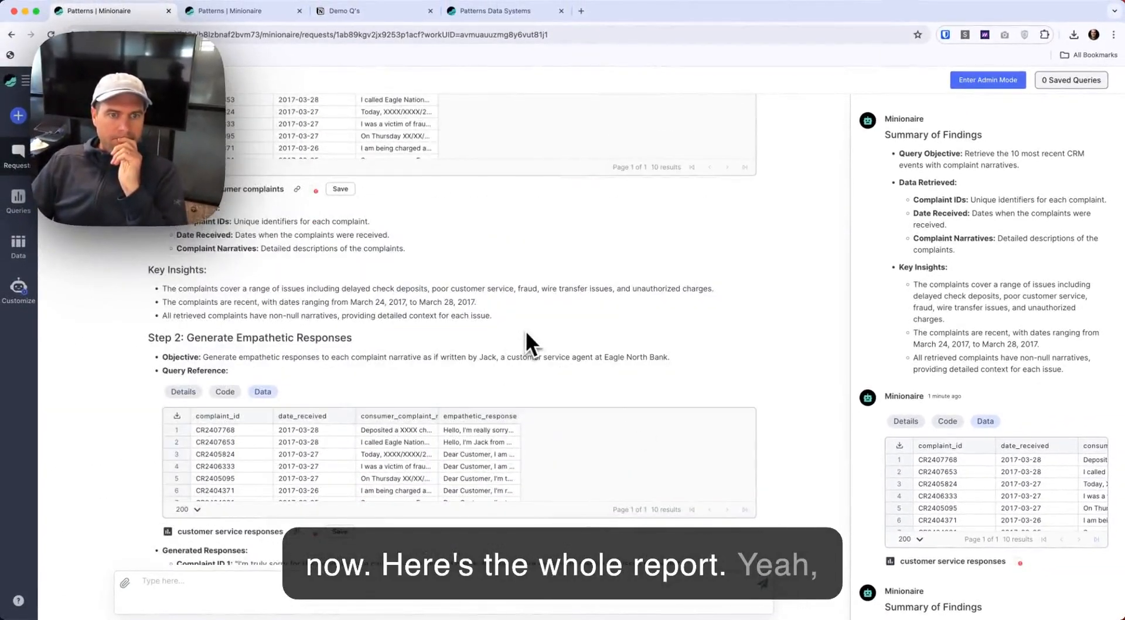
{"action": "scroll", "coordinate": [525, 331], "scroll_direction": "down", "scroll_amount": 2}
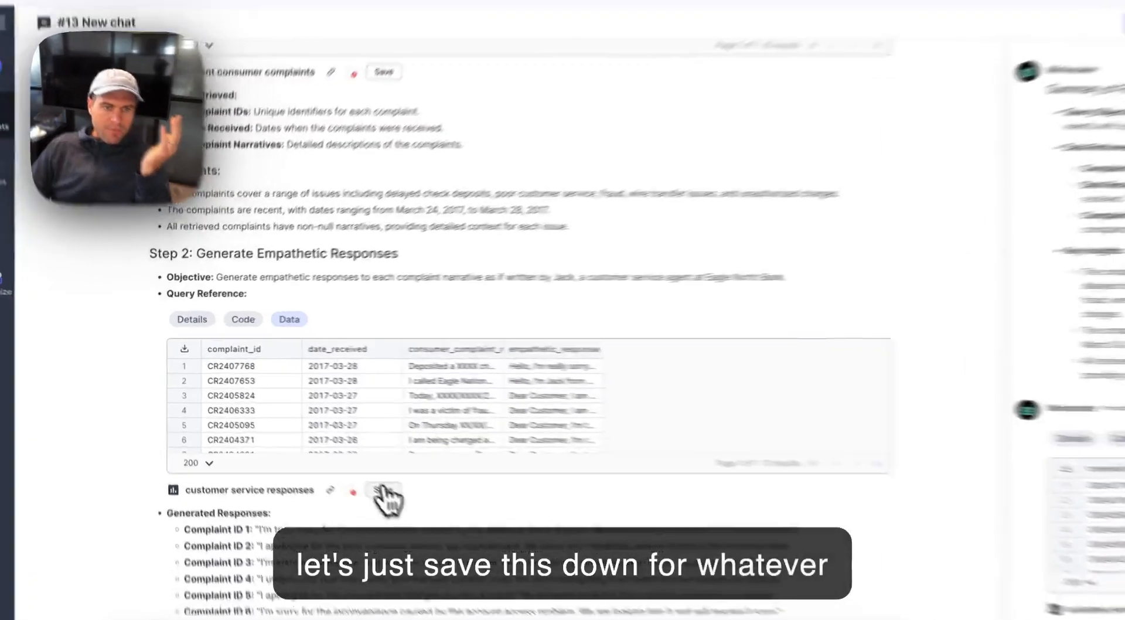
{"action": "left_click", "coordinate": [243, 319]}
{"action": "left_click_drag", "start_coordinate": [283, 179], "coordinate": [296, 193]}
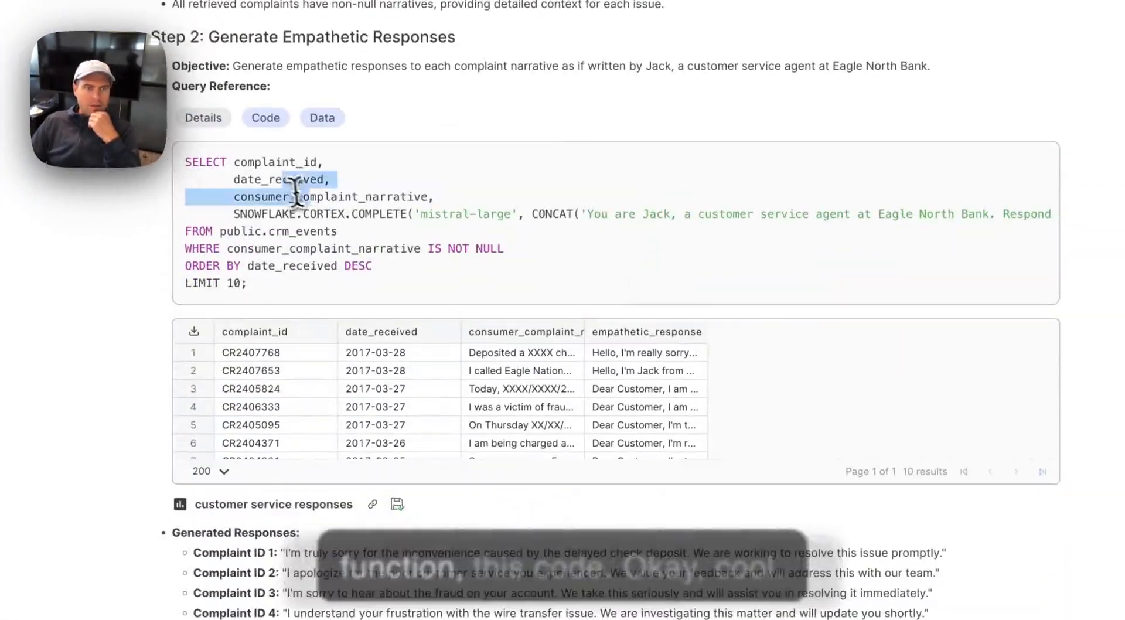
{"action": "left_click", "coordinate": [296, 193]}
{"action": "scroll", "coordinate": [510, 244], "scroll_direction": "up", "scroll_amount": 10}
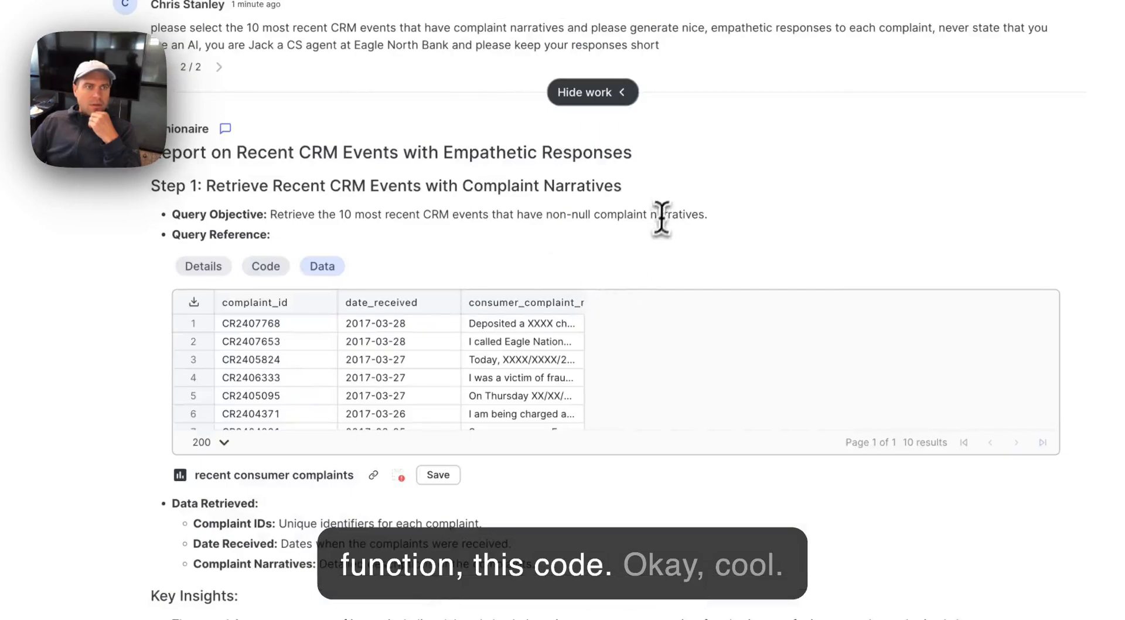
- Open the Complex Data Questions for Bank PM request and widen its work pane to roughly half the page
{"action": "left_click", "coordinate": [25, 230]}
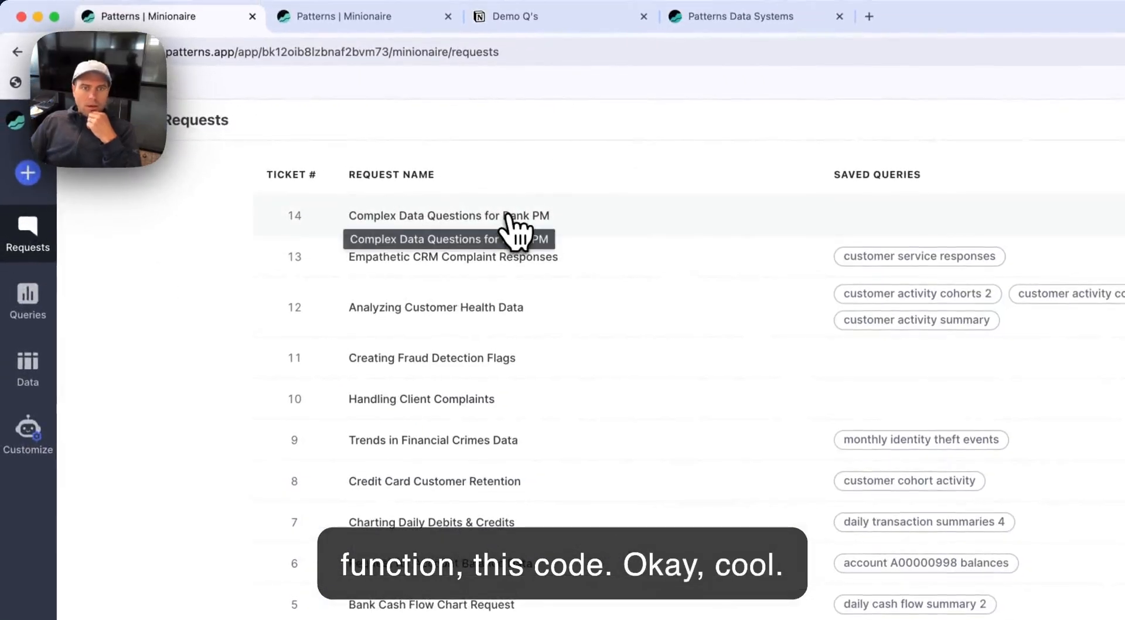
{"action": "left_click", "coordinate": [508, 218]}
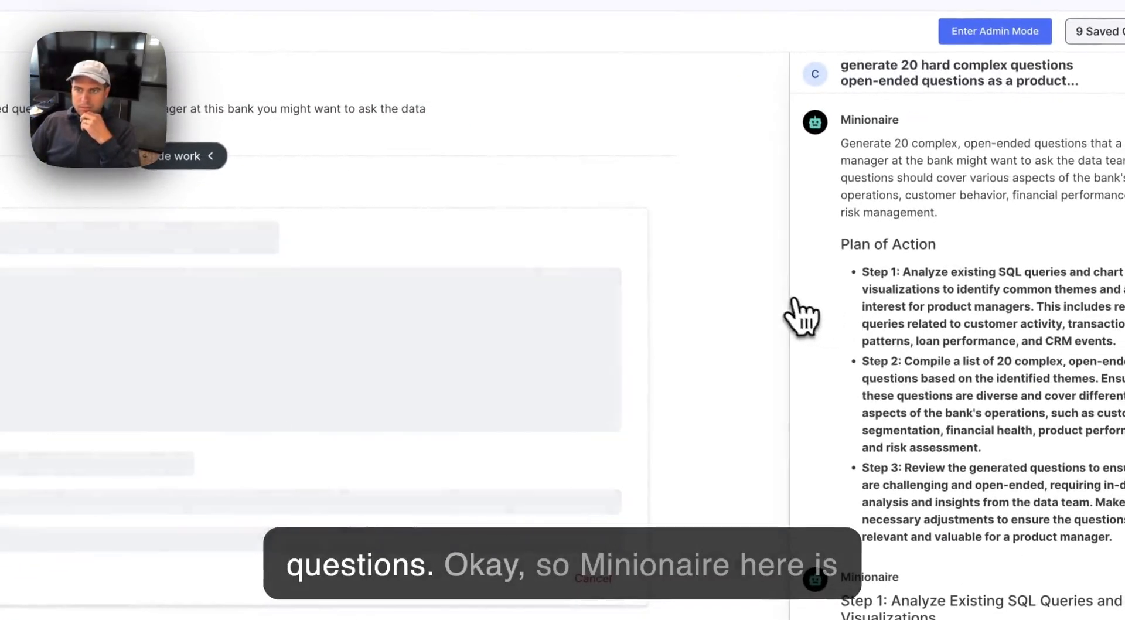
{"action": "left_click_drag", "start_coordinate": [787, 297], "coordinate": [430, 322]}
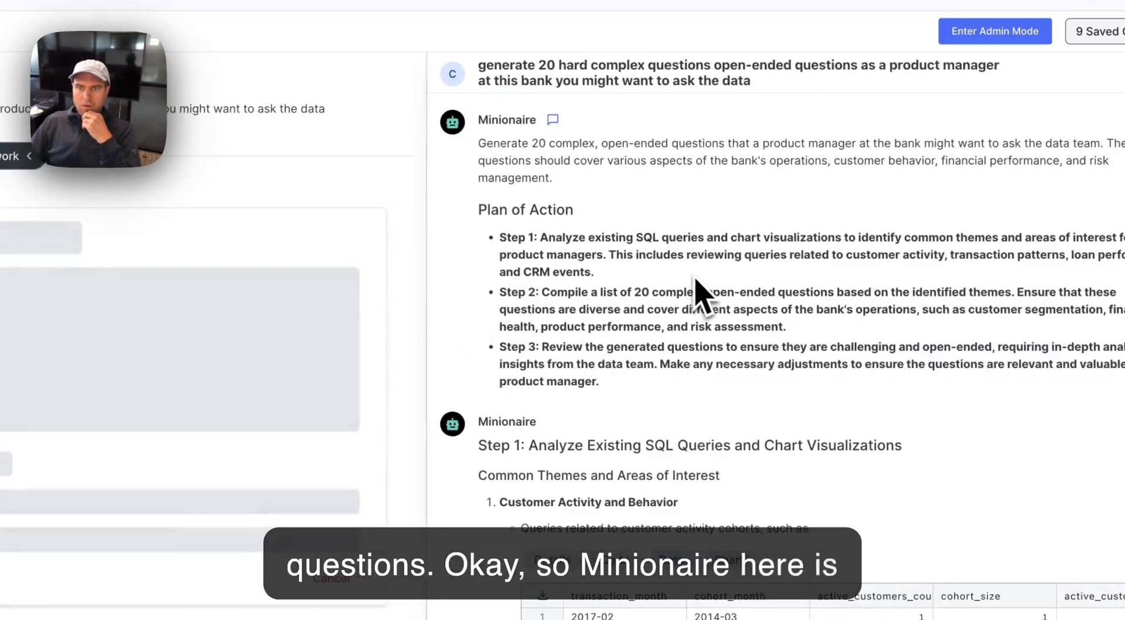
- Read the three steps of the plan of action for generating the 20 product manager questions
{"action": "triple_click", "coordinate": [618, 257]}
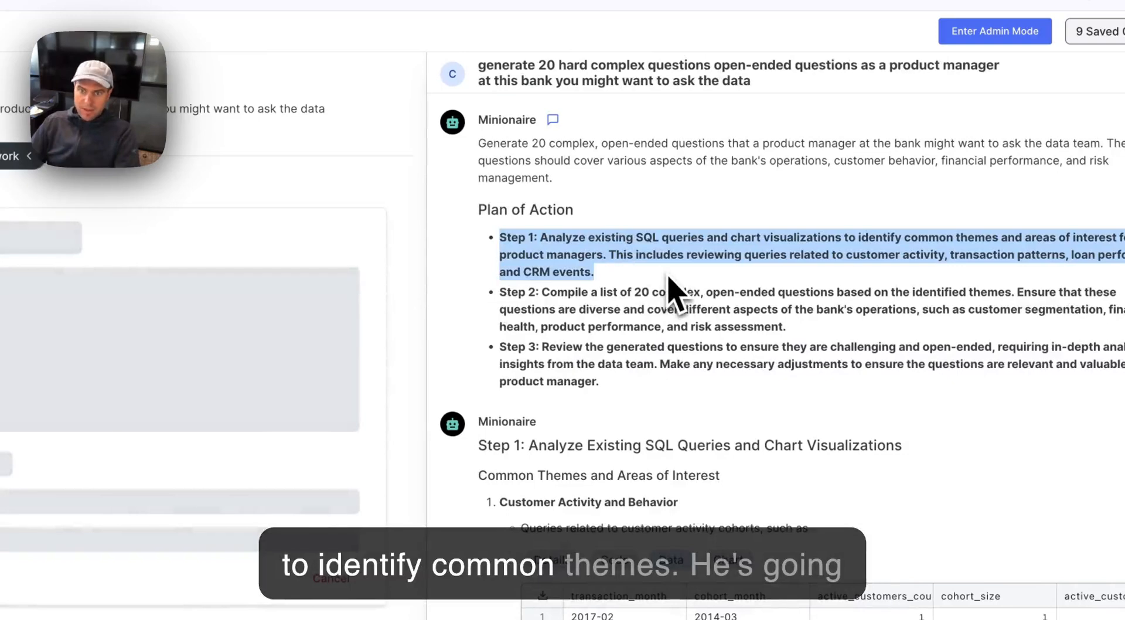
{"action": "triple_click", "coordinate": [658, 291]}
{"action": "scroll", "coordinate": [726, 261], "scroll_direction": "down", "scroll_amount": 1}
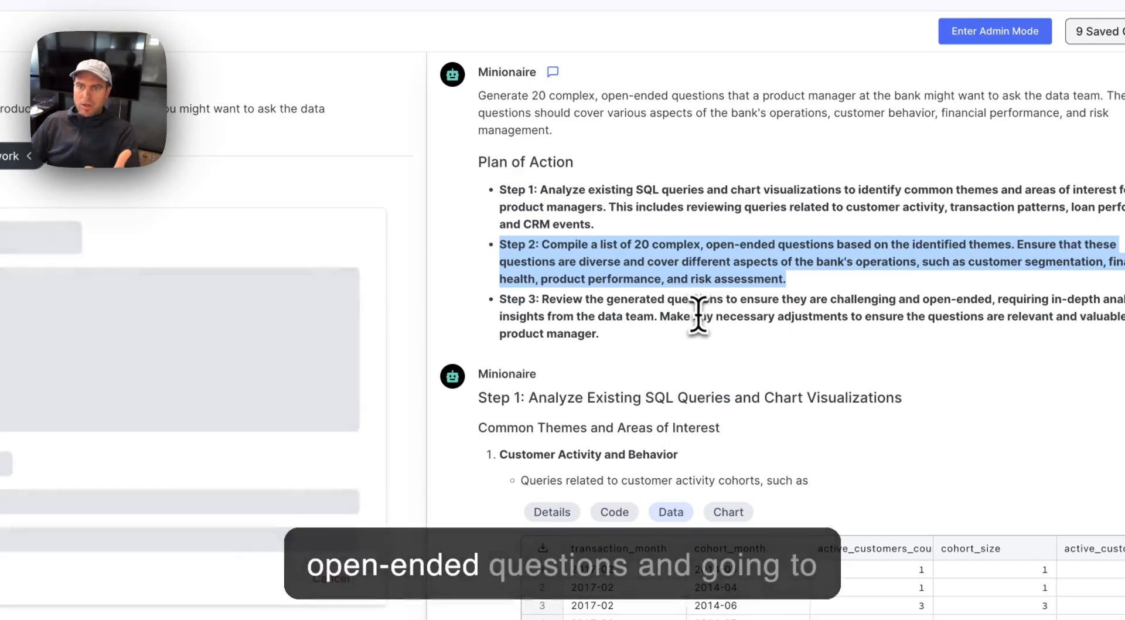
{"action": "triple_click", "coordinate": [699, 317]}
{"action": "left_click", "coordinate": [700, 343]}
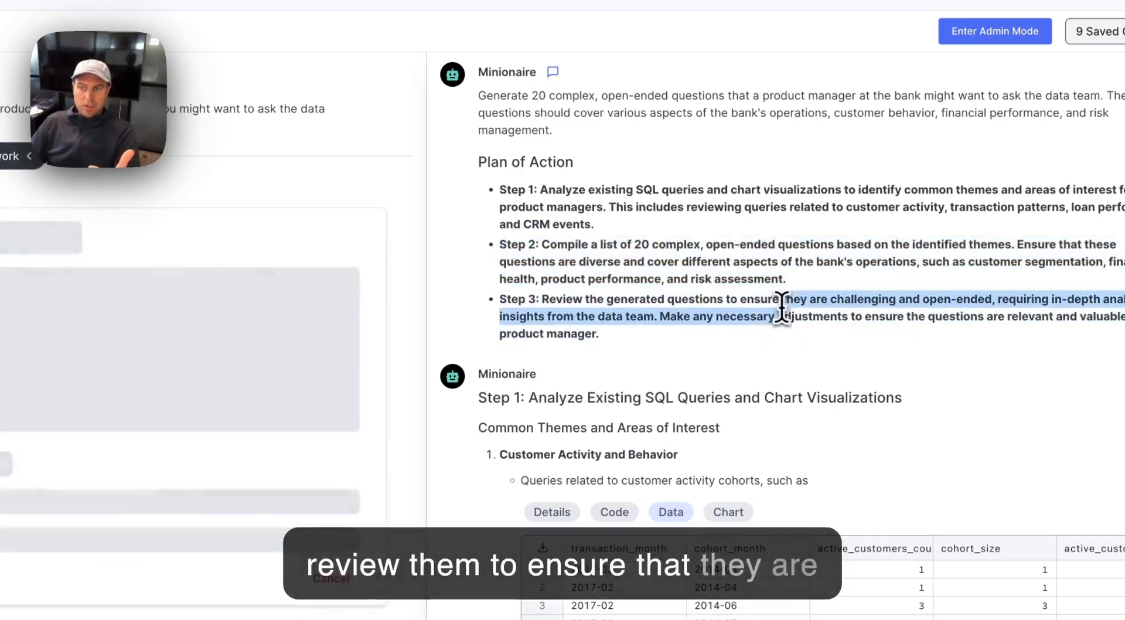
{"action": "left_click_drag", "start_coordinate": [782, 308], "coordinate": [805, 347]}
- Inspect the SQL of the customer activity cohorts 2 query and browse the saved queries and charts referenced in Step 1
{"action": "scroll", "coordinate": [806, 334], "scroll_direction": "down", "scroll_amount": 3}
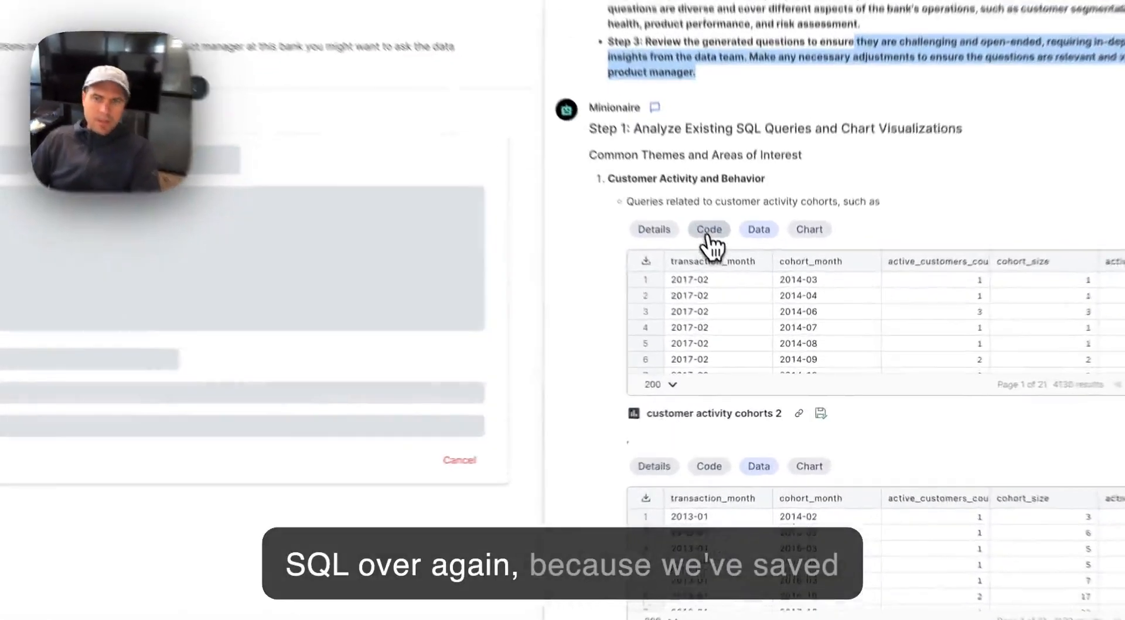
{"action": "left_click", "coordinate": [734, 273]}
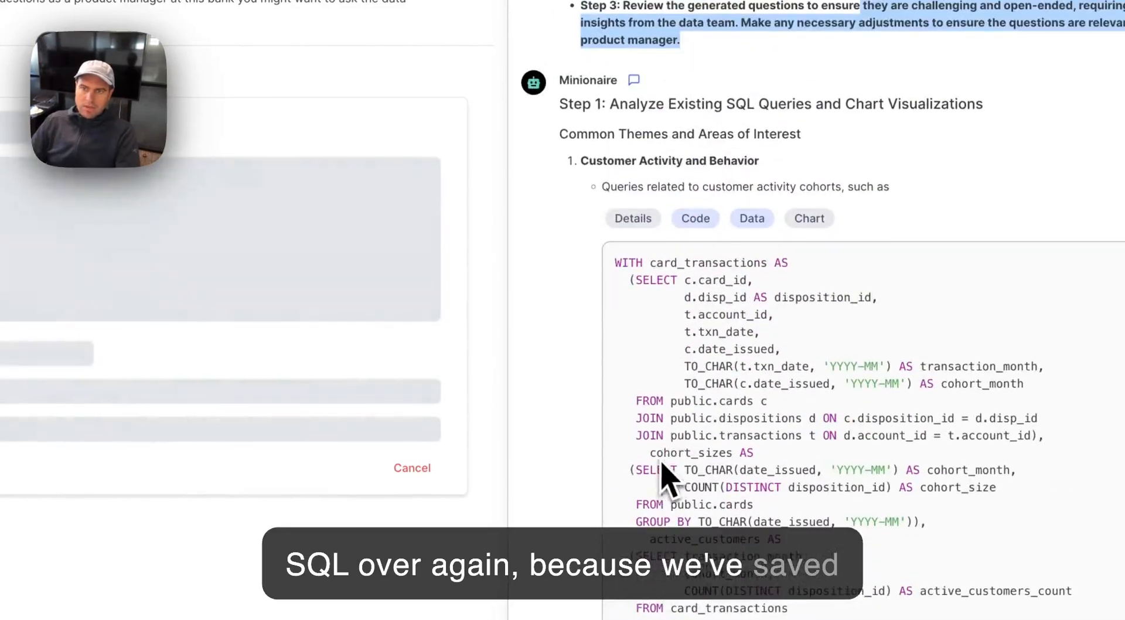
{"action": "left_click", "coordinate": [697, 220]}
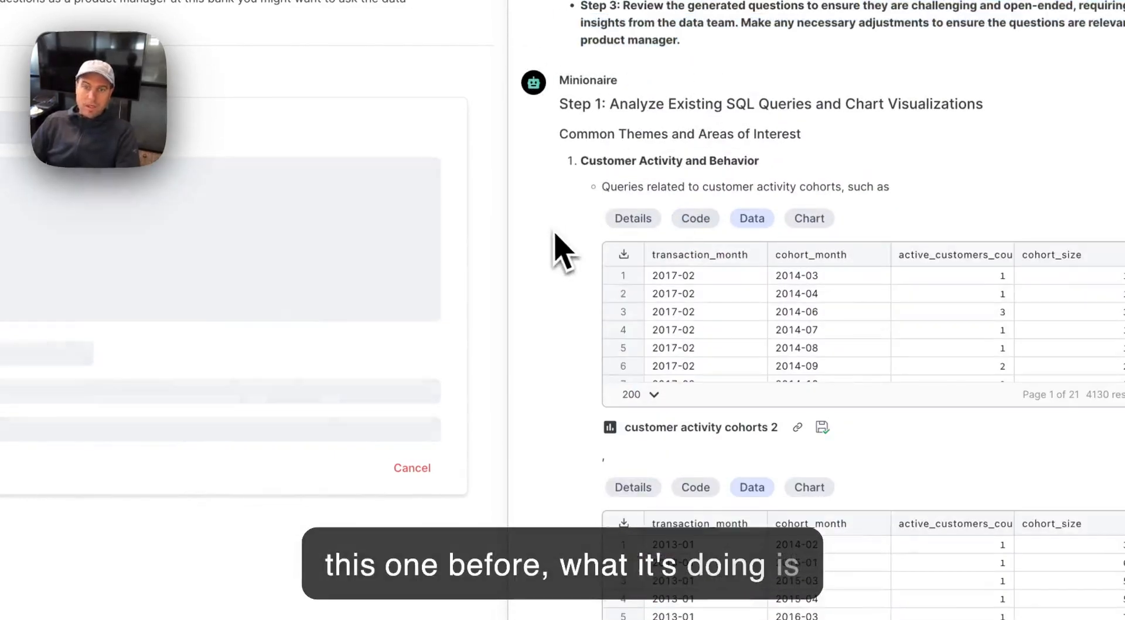
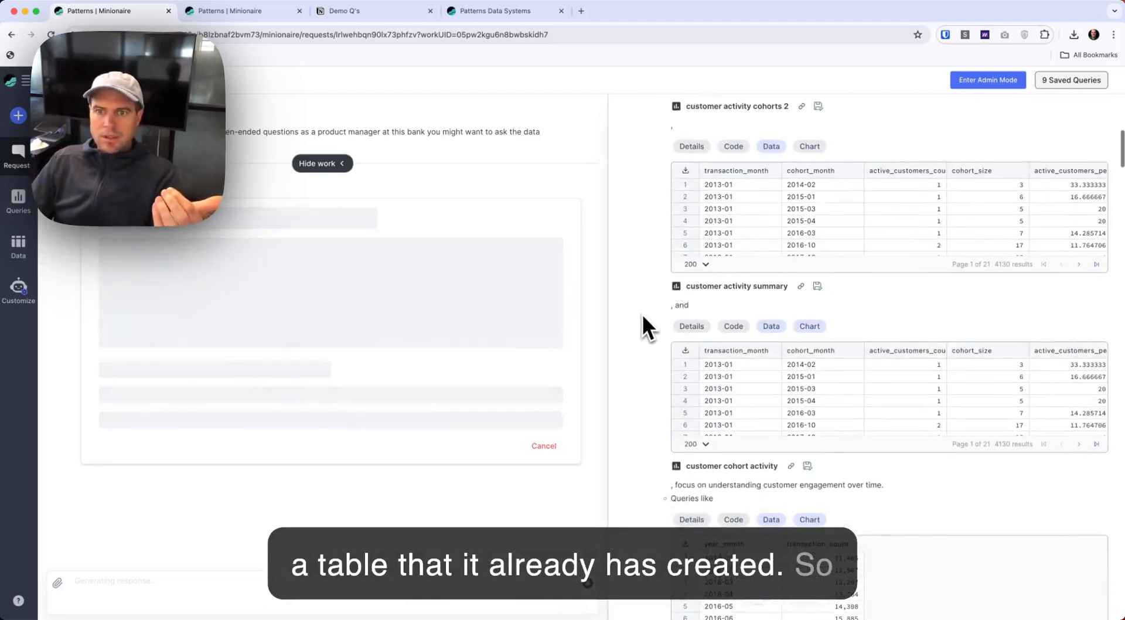
{"action": "scroll", "coordinate": [643, 352], "scroll_direction": "down", "scroll_amount": 10}
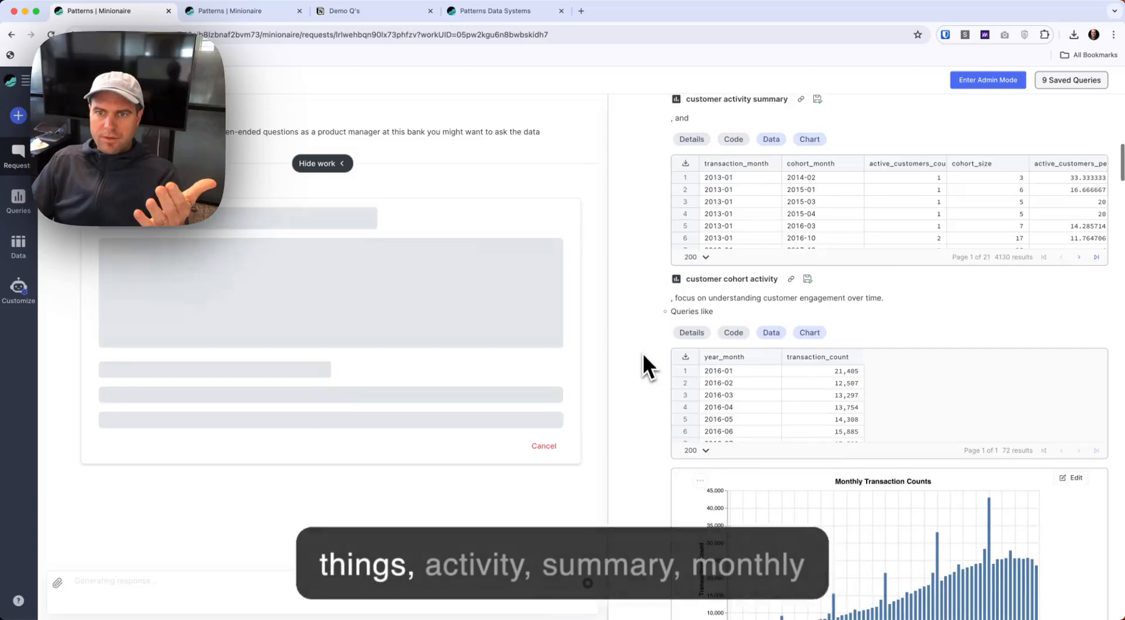
{"action": "scroll", "coordinate": [643, 354], "scroll_direction": "down", "scroll_amount": 10}
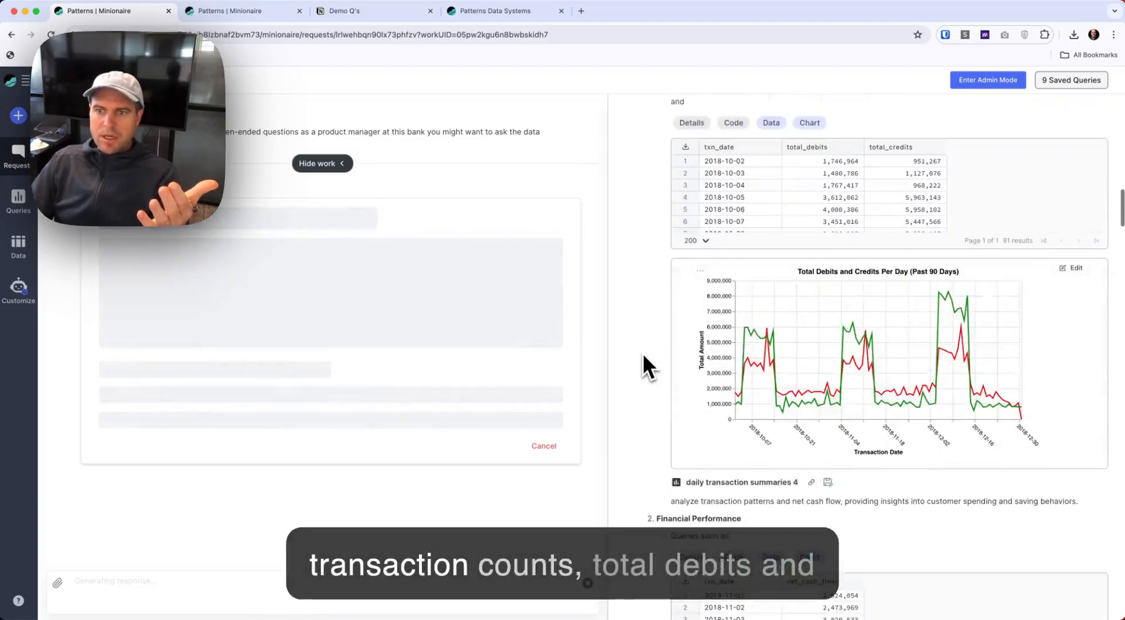
{"action": "scroll", "coordinate": [643, 353], "scroll_direction": "down", "scroll_amount": 15}
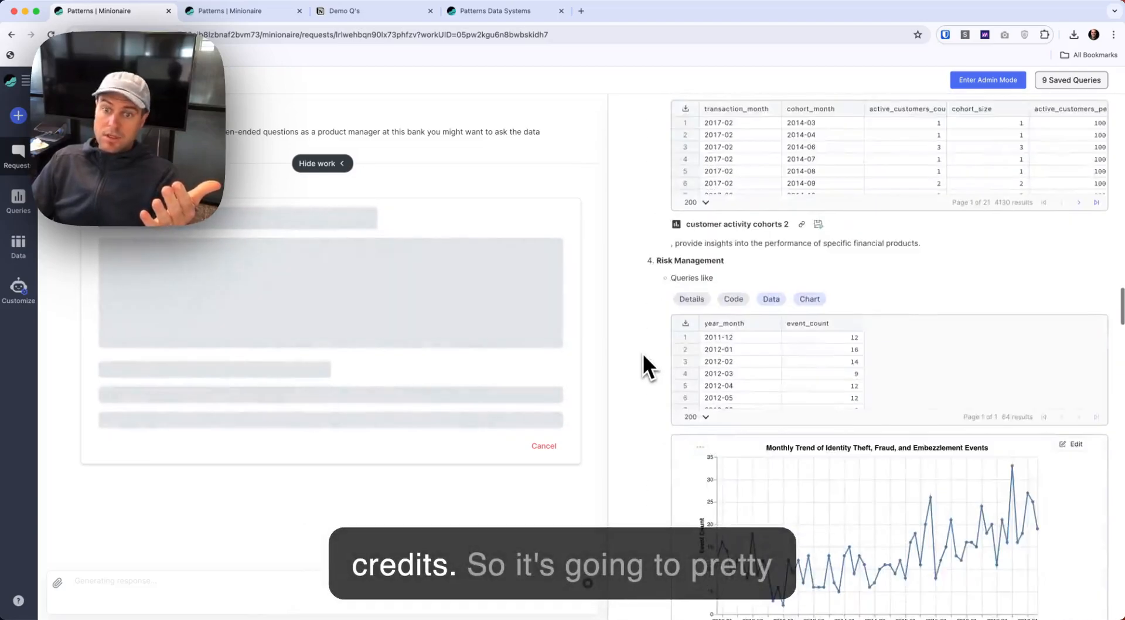
- Review the generated lists of 20 complex, open-ended questions, including the versions grouped by theme and annotated with reasons
{"action": "scroll", "coordinate": [643, 353], "scroll_direction": "down", "scroll_amount": 8}
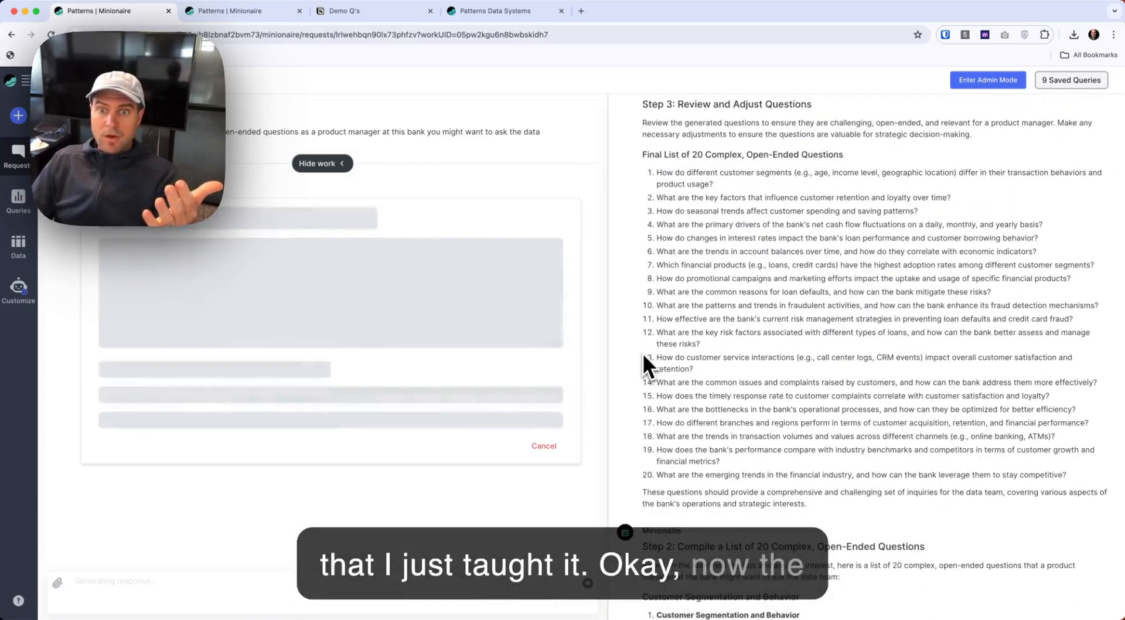
{"action": "scroll", "coordinate": [642, 353], "scroll_direction": "down", "scroll_amount": 5}
{"action": "scroll", "coordinate": [643, 353], "scroll_direction": "down", "scroll_amount": 4}
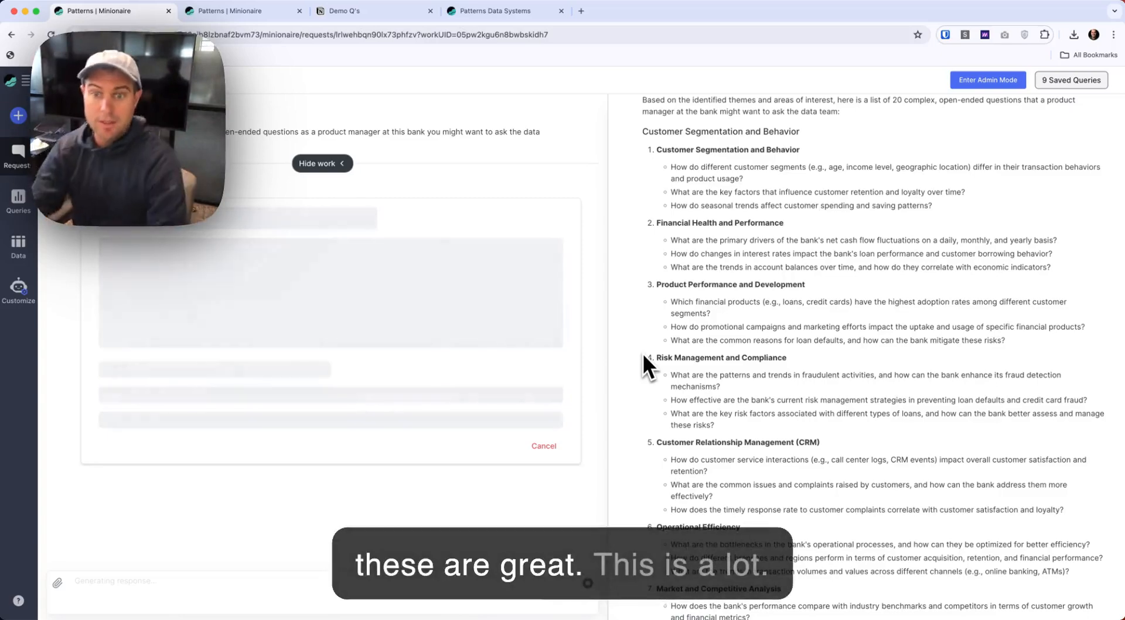
{"action": "scroll", "coordinate": [784, 376], "scroll_direction": "down", "scroll_amount": 5}
{"action": "scroll", "coordinate": [784, 376], "scroll_direction": "down", "scroll_amount": 5}
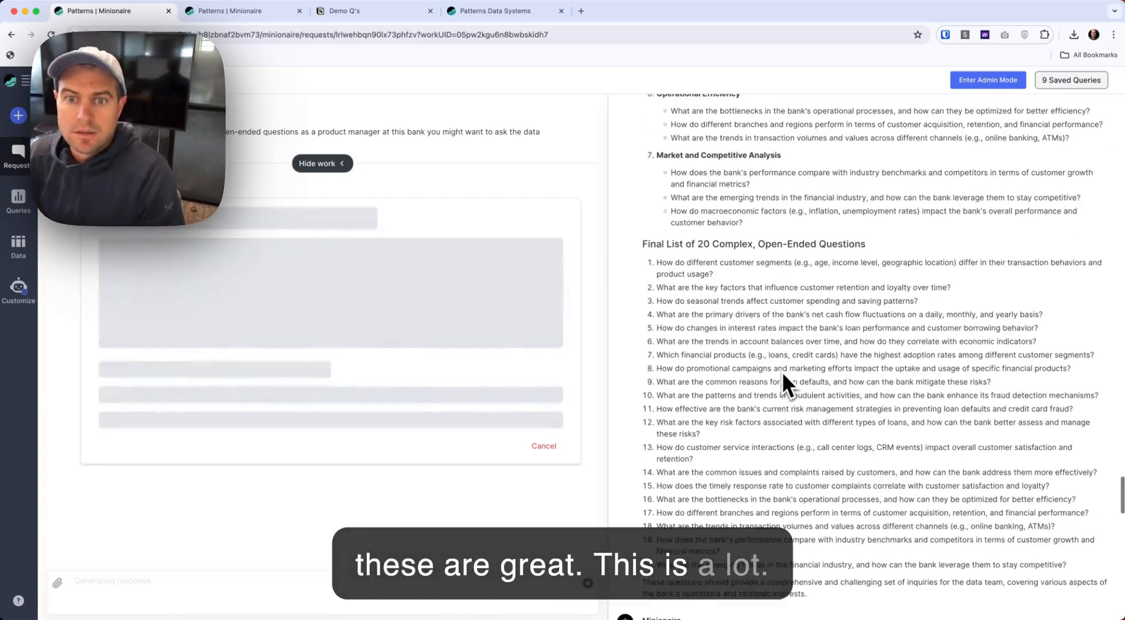
{"action": "scroll", "coordinate": [781, 372], "scroll_direction": "down", "scroll_amount": 3}
{"action": "scroll", "coordinate": [782, 371], "scroll_direction": "down", "scroll_amount": 7}
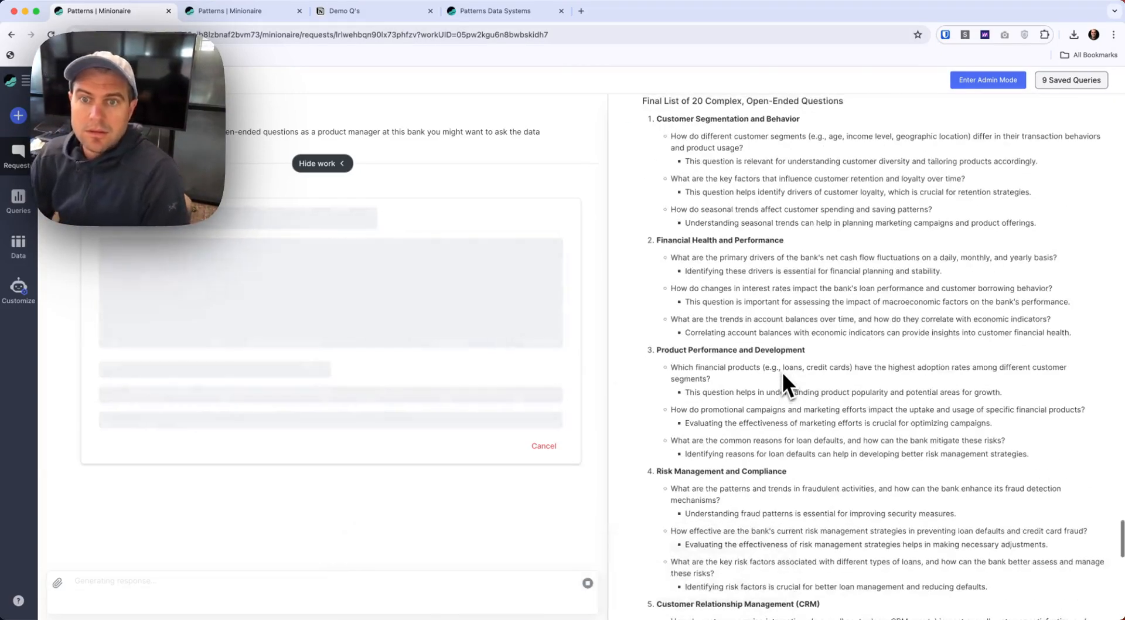
{"action": "scroll", "coordinate": [782, 372], "scroll_direction": "down", "scroll_amount": 6}
{"action": "scroll", "coordinate": [782, 372], "scroll_direction": "up", "scroll_amount": 7}
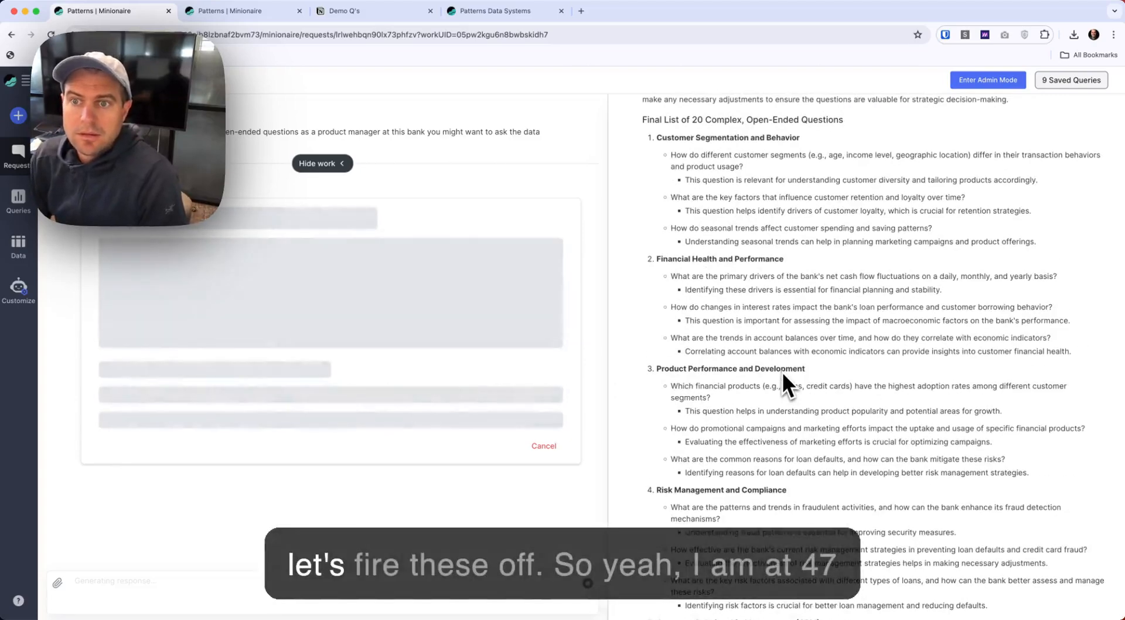
- Copy the question on how different customer segments differ in transaction behaviors and product usage from the numbered final list
{"action": "scroll", "coordinate": [782, 371], "scroll_direction": "up", "scroll_amount": 12}
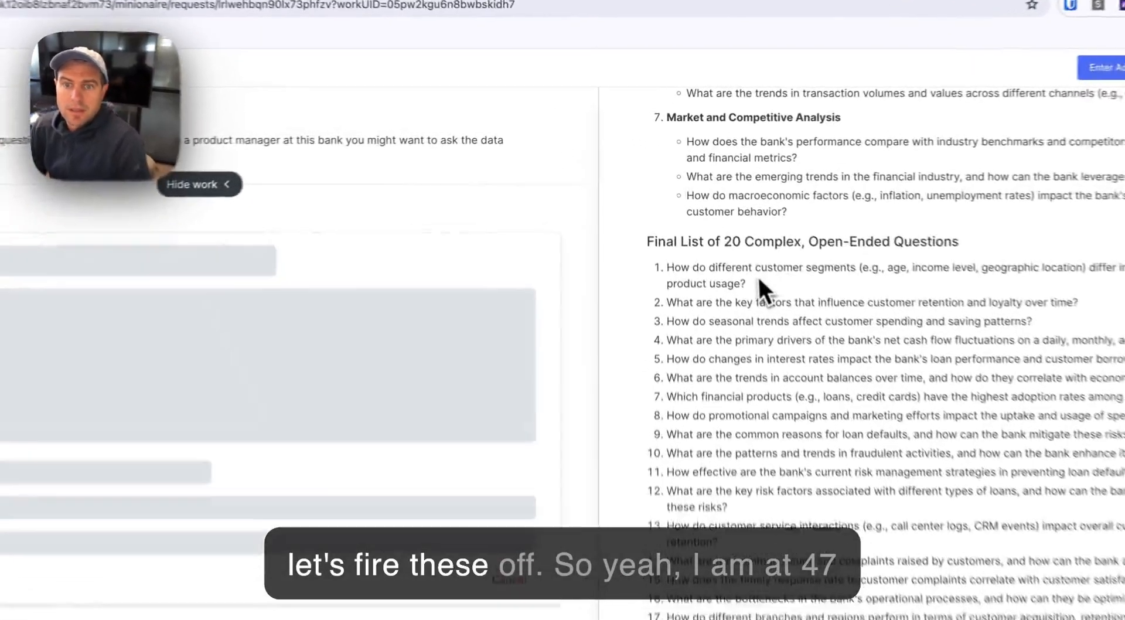
{"action": "triple_click", "coordinate": [720, 234]}
{"action": "key", "text": "ctrl+c"}
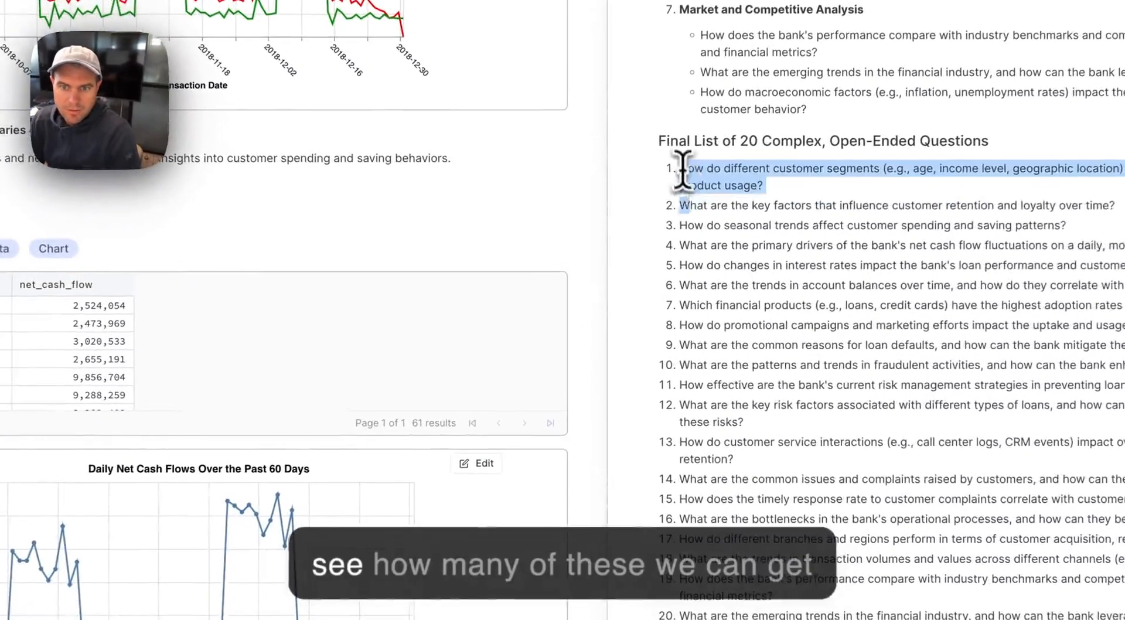
- Submit the first question, on how customer segments differ in transaction behaviors and product usage, as a new request in a separate browser tab
{"action": "left_click_drag", "start_coordinate": [658, 224], "coordinate": [763, 446]}
{"action": "left_click", "coordinate": [839, 500]}
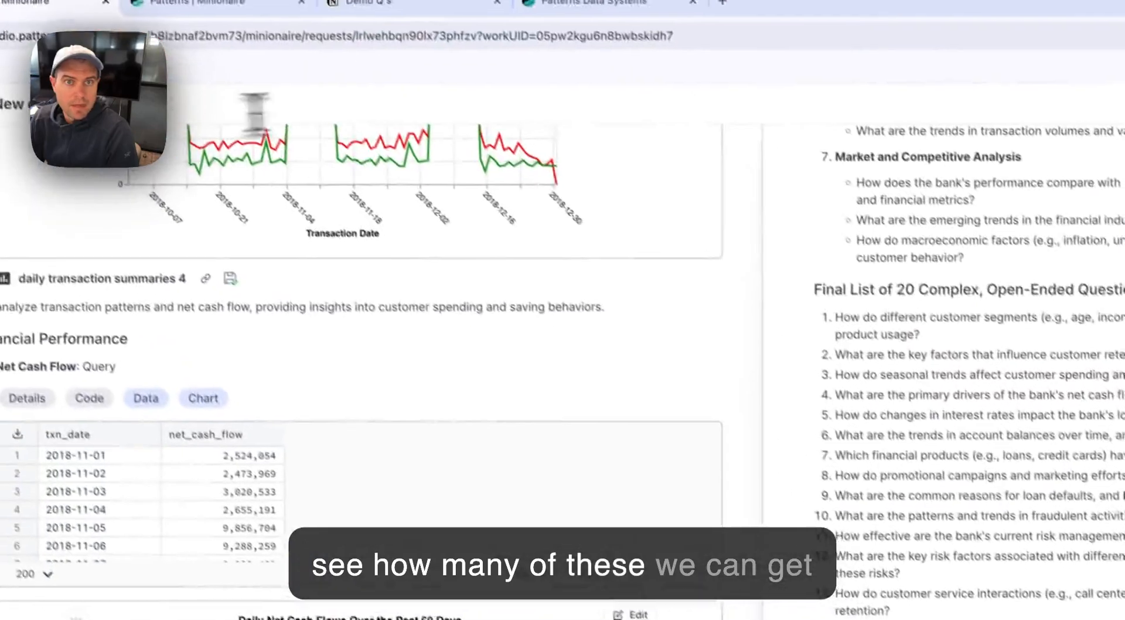
{"action": "triple_click", "coordinate": [708, 184]}
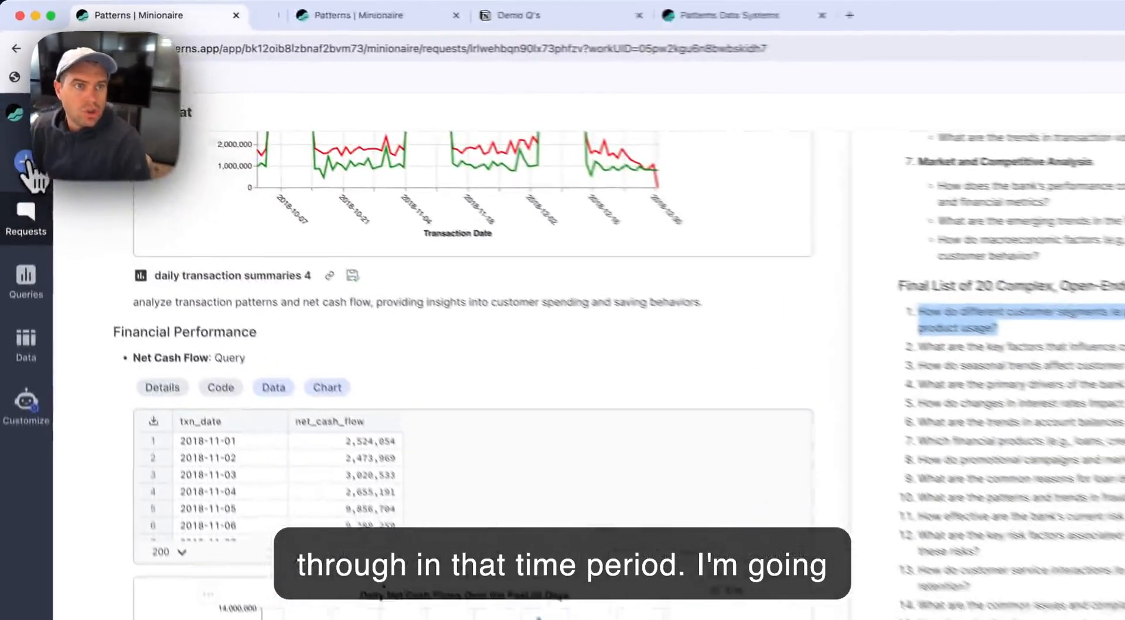
{"action": "left_click", "coordinate": [18, 115], "text": "super"}
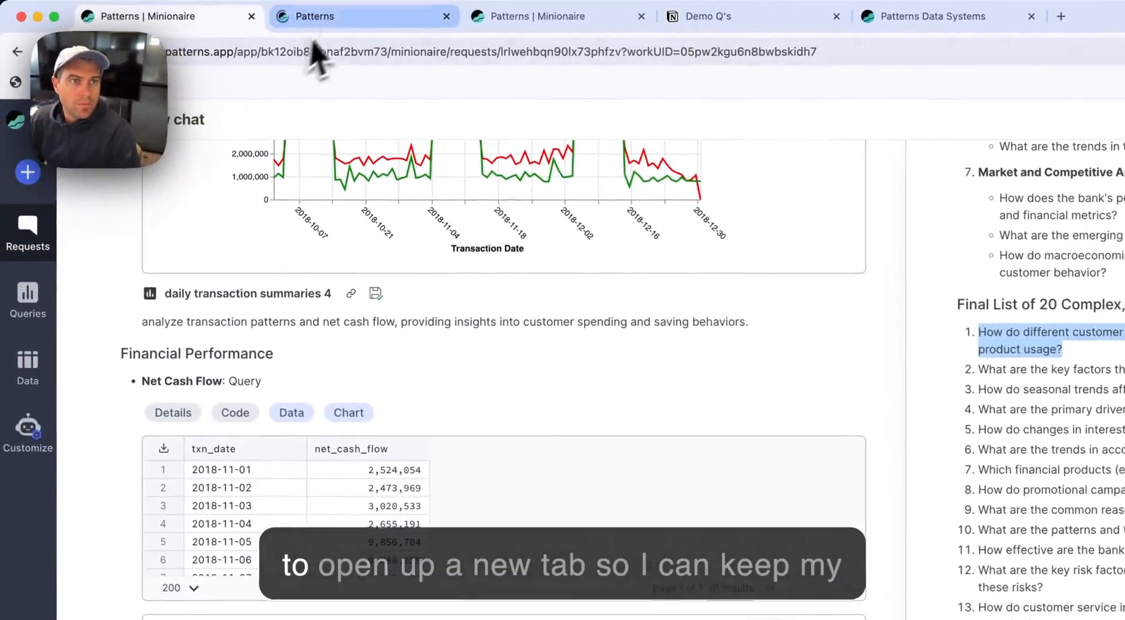
{"action": "left_click", "coordinate": [225, 12]}
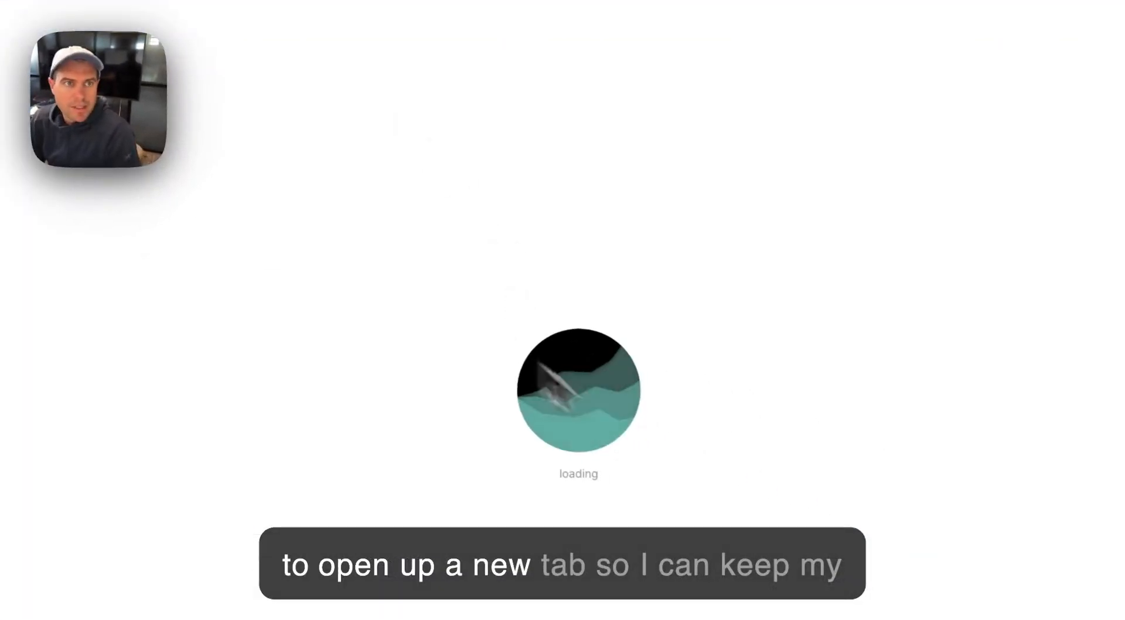
{"action": "left_click", "coordinate": [420, 311]}
{"action": "key", "text": "ctrl+v"}
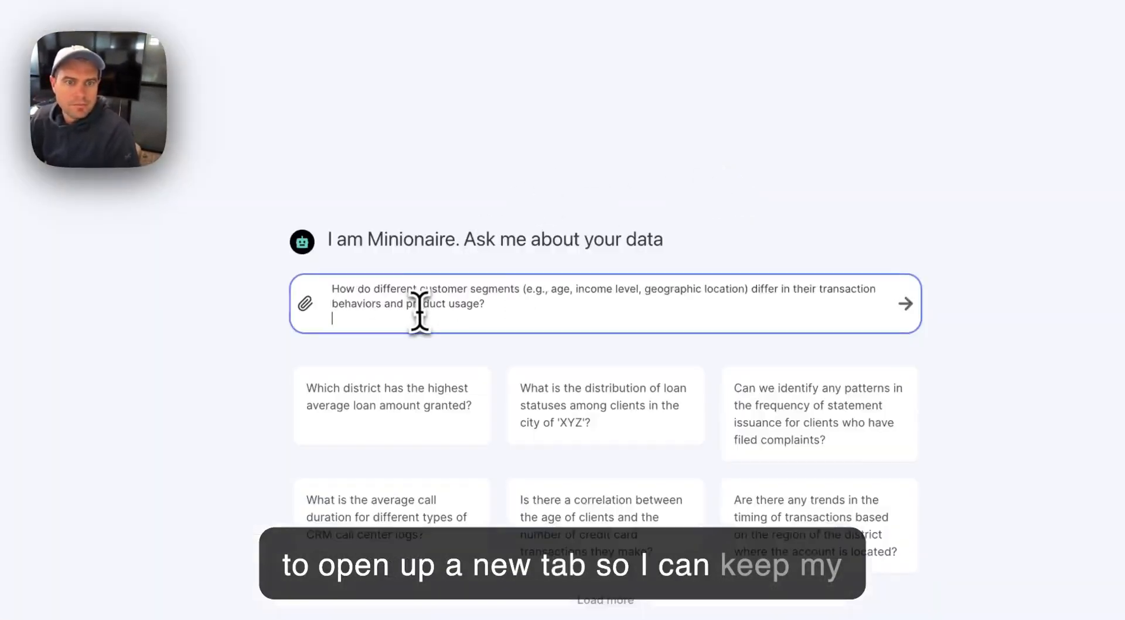
{"action": "key", "text": "Return"}
- Copy question 2 on the key factors influencing customer retention and loyalty over time and ask it in a new request
{"action": "key", "text": "ctrl+Tab"}
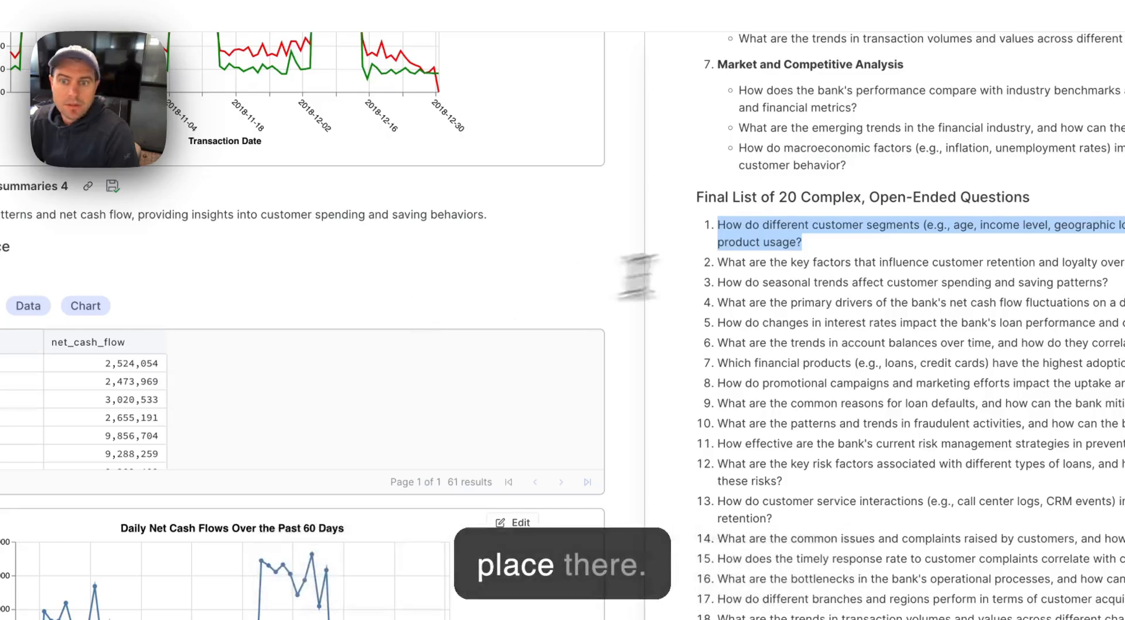
{"action": "triple_click", "coordinate": [805, 260]}
{"action": "key", "text": "ctrl+Tab"}
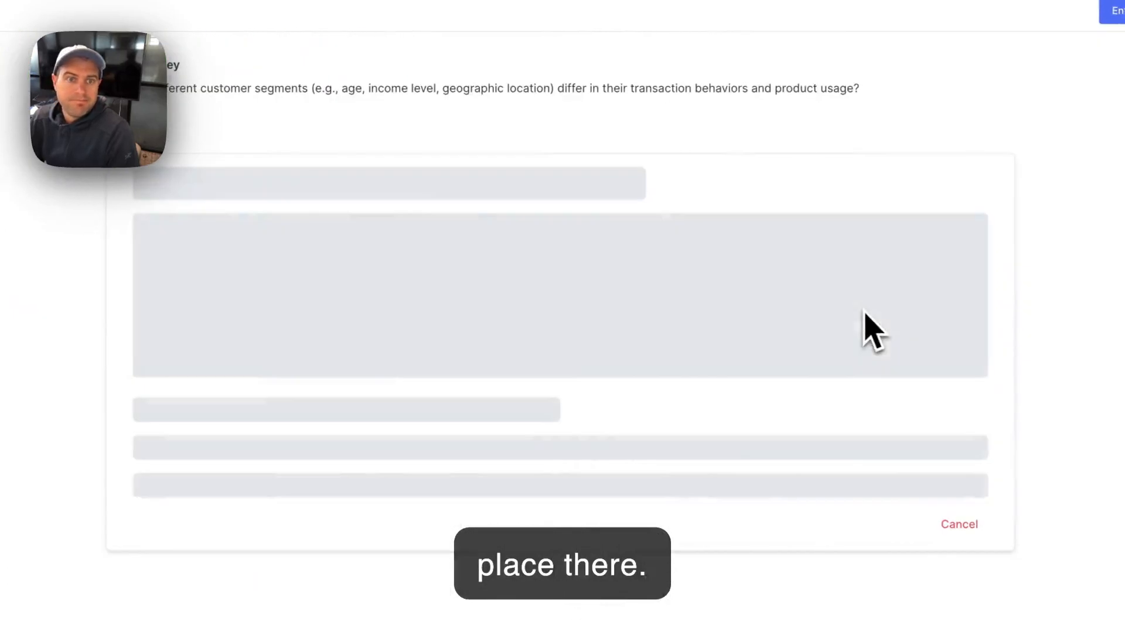
{"action": "left_click", "coordinate": [30, 156]}
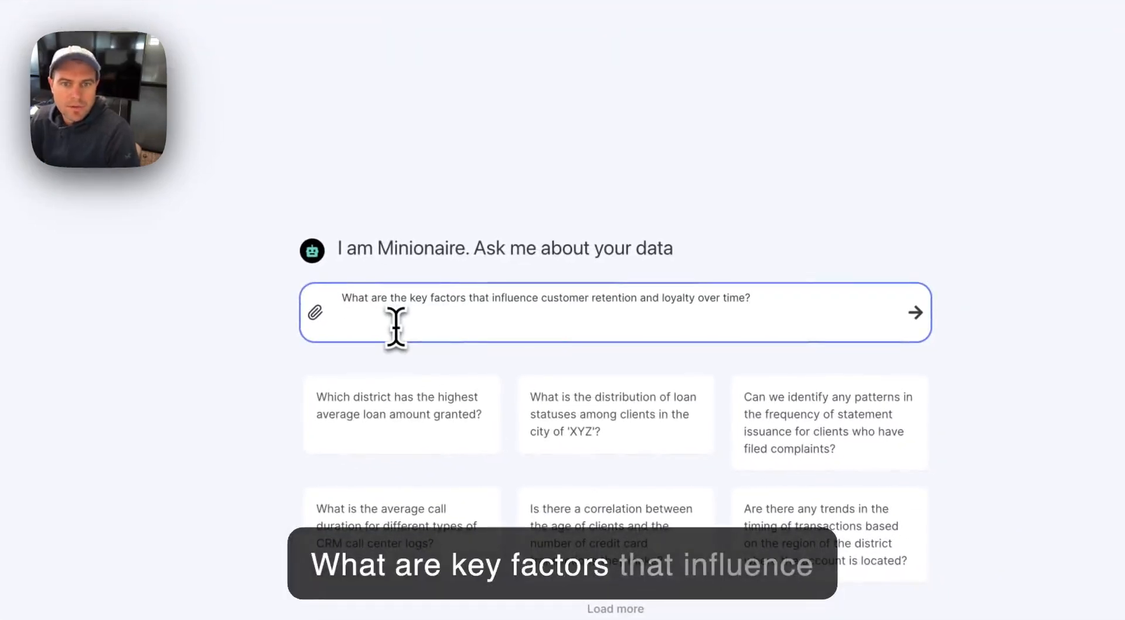
- Ask question 3 from the final list, on how seasonal trends affect customer spending and saving patterns, in a new request
{"action": "key", "text": "ctrl+Tab"}
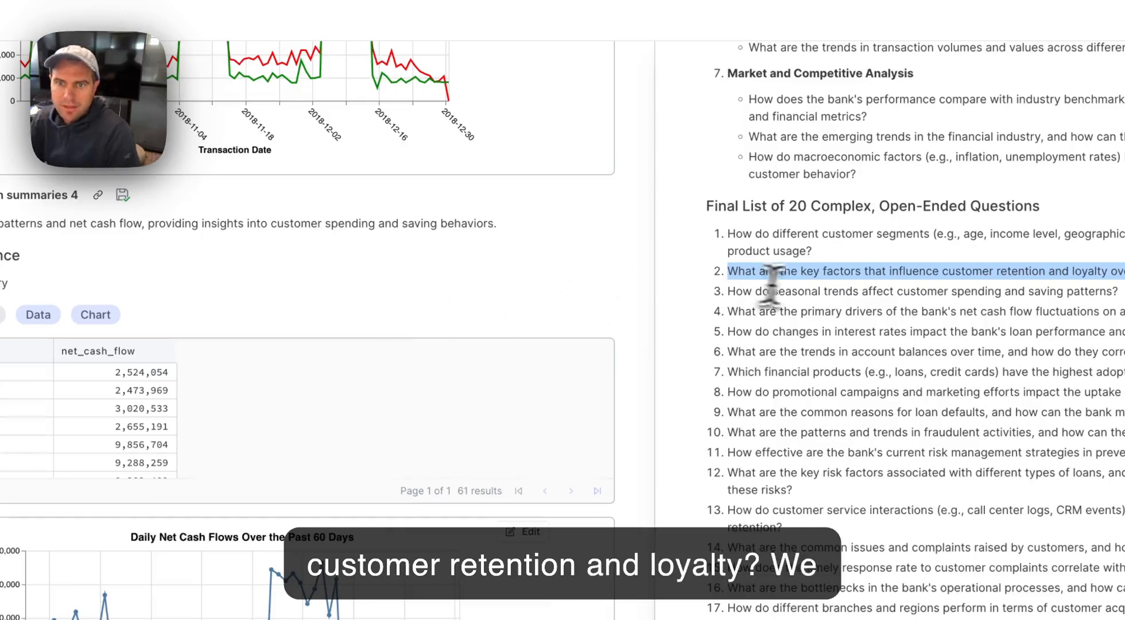
{"action": "key", "text": "ctrl+shift+Tab"}
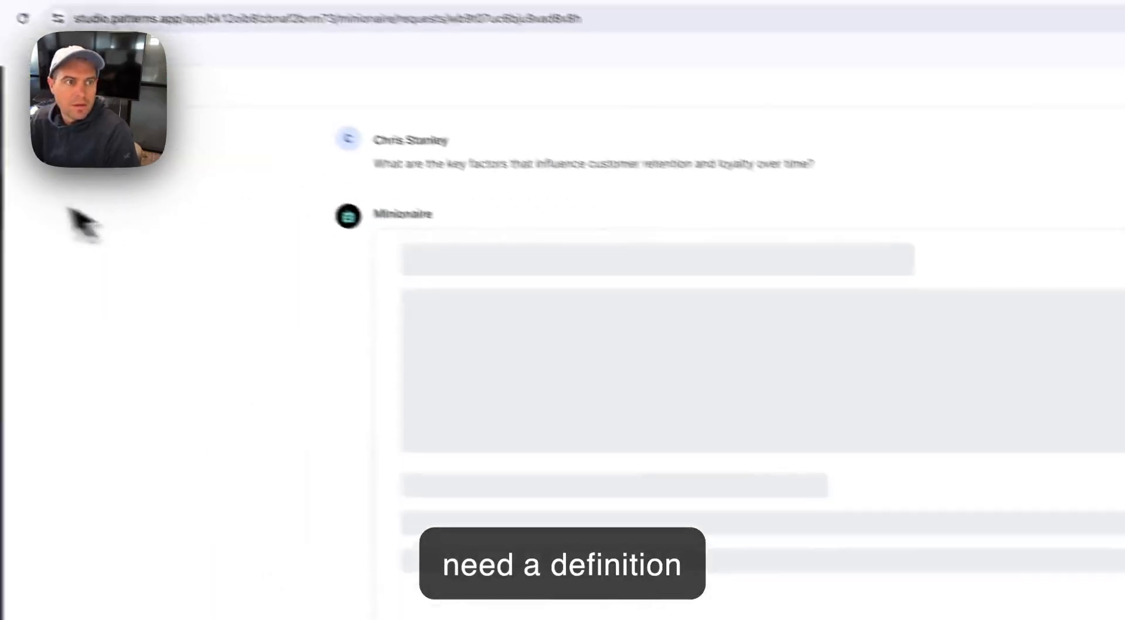
{"action": "left_click", "coordinate": [20, 159]}
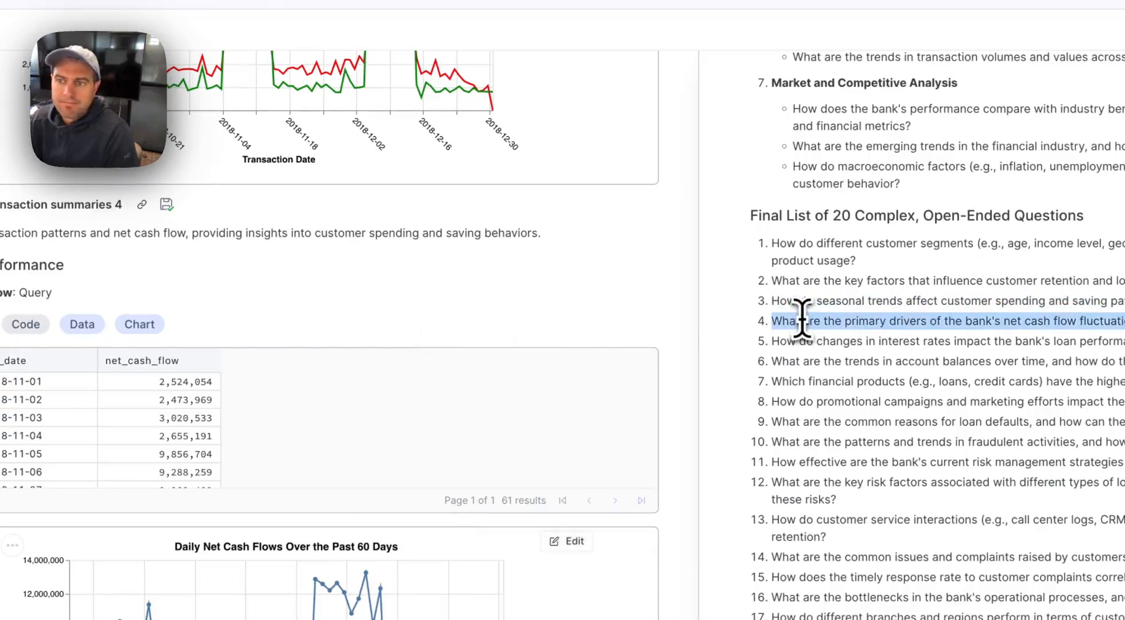
- Ask in a new request what primarily drives the bank's net cash flow fluctuations on a daily, monthly, and yearly basis
{"action": "key", "text": "ctrl+shift+Tab"}
{"action": "left_click", "coordinate": [22, 160]}
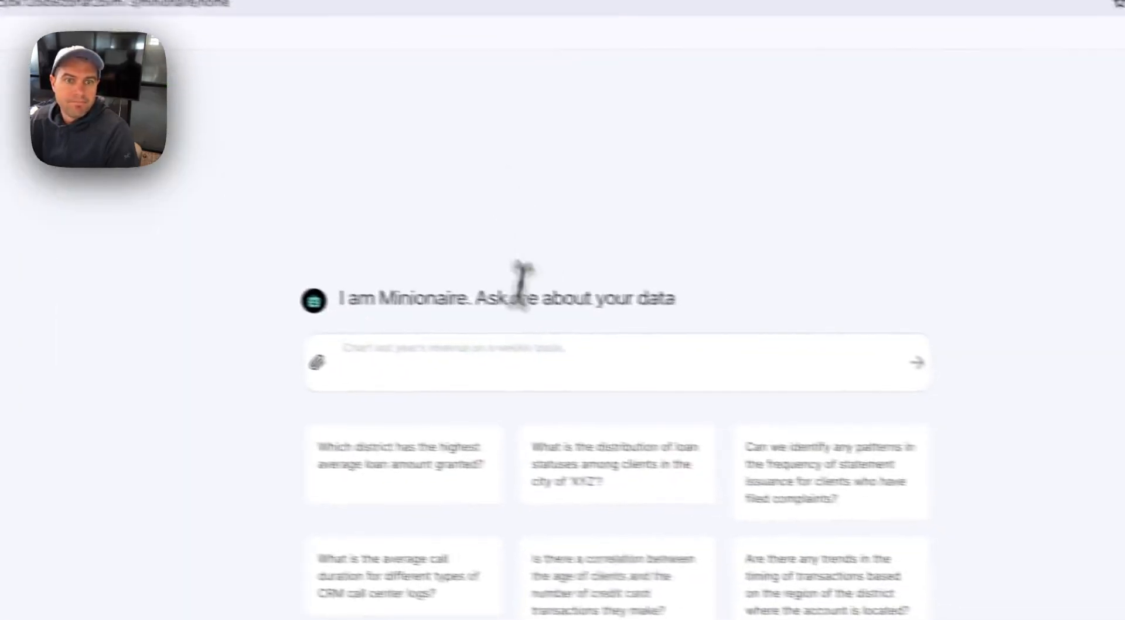
{"action": "left_click", "coordinate": [512, 360]}
{"action": "type", "text": "What are the primary drivers of the bank's net cash flow fluctuations on a daily, monthly, and yearly basis?"}
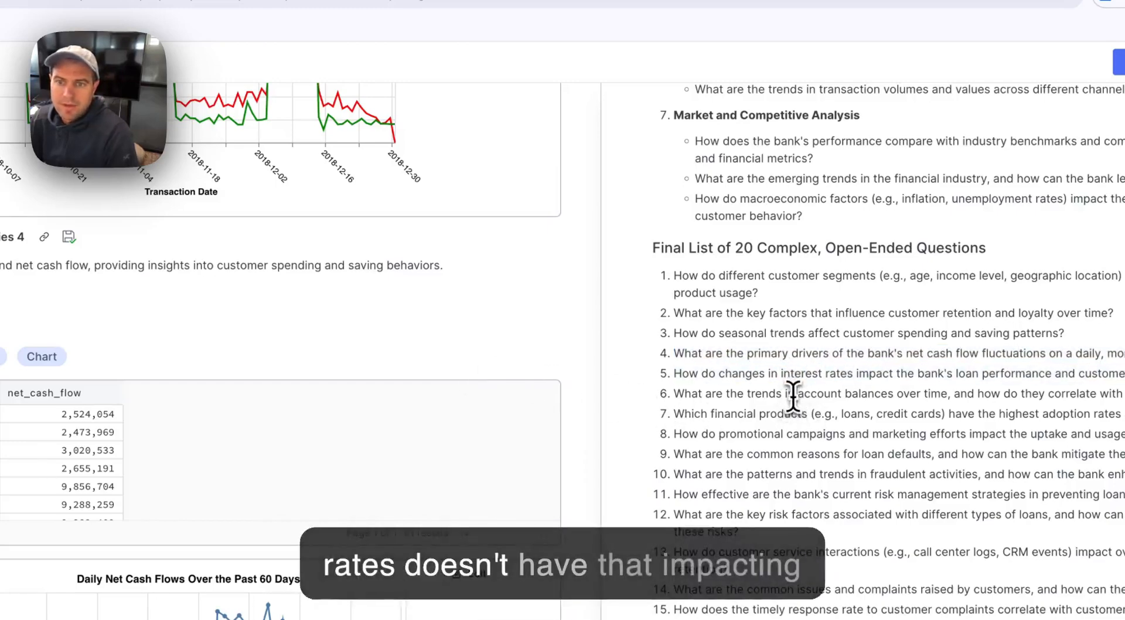
- Ask in a new request which financial products (e.g., loans, credit cards) have the highest adoption rates among different customer segments
{"action": "triple_click", "coordinate": [792, 396]}
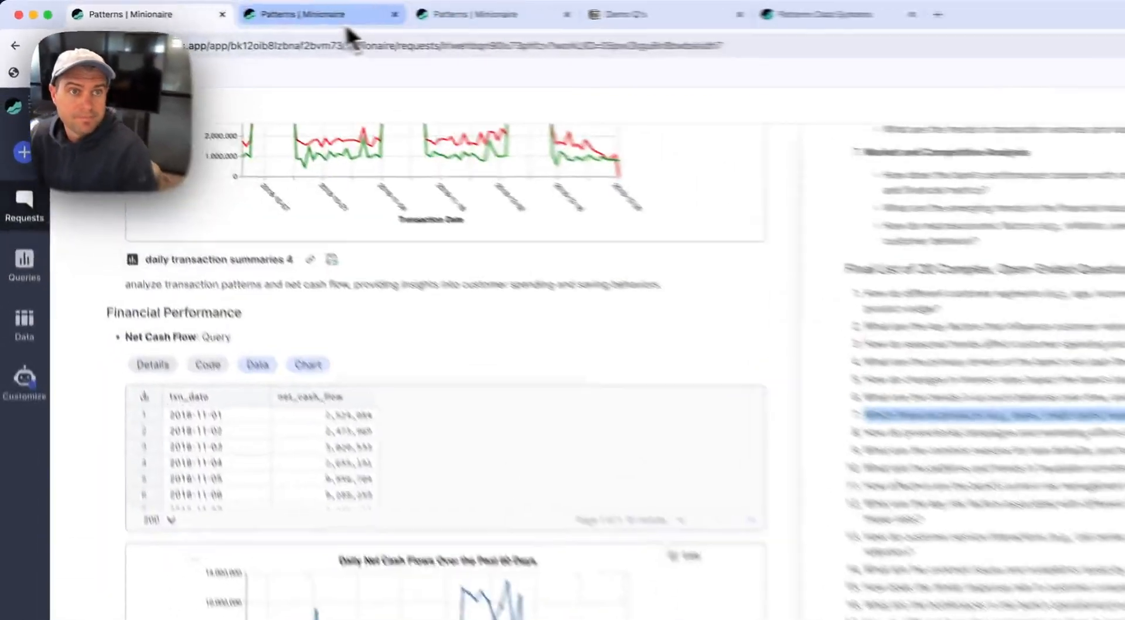
{"action": "left_click", "coordinate": [258, 13]}
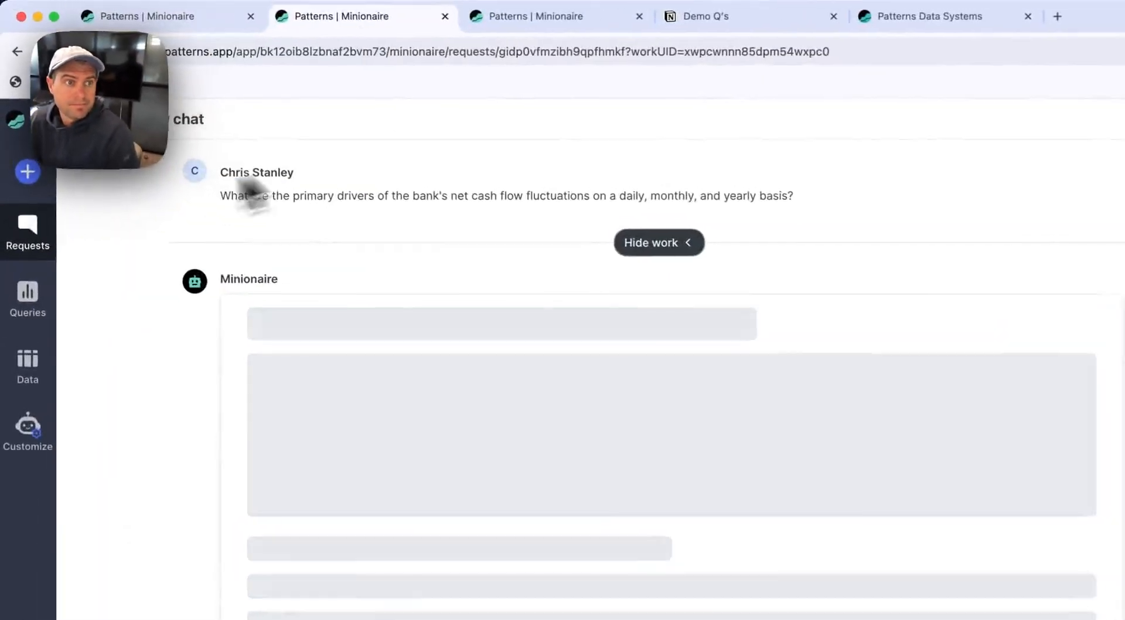
{"action": "left_click", "coordinate": [18, 115]}
{"action": "type", "text": "Which financial products (e.g., loans, credit cards) have the highest adoption rates among different customer segments?"}
{"action": "key", "text": "Return"}
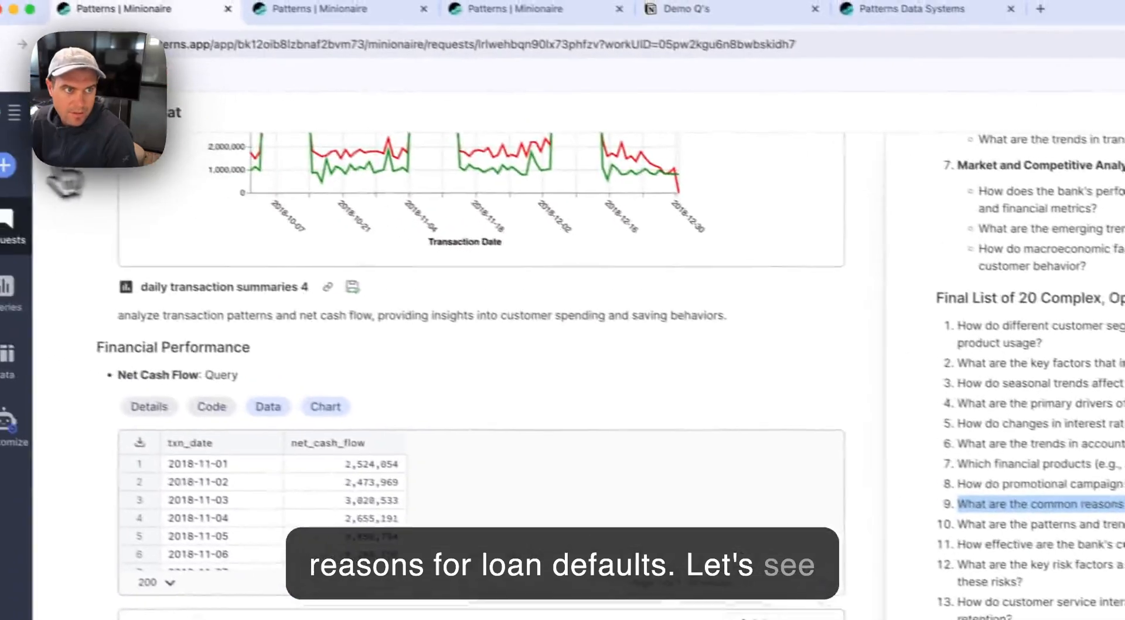
- Submit a new request asking for the common reasons for loan defaults and how the bank can mitigate these risks
{"action": "left_click", "coordinate": [557, 8]}
{"action": "left_click", "coordinate": [691, 352]}
{"action": "type", "text": "What are the common reasons for loan defaults, and how can the bank mitigate these risks?"}
{"action": "key", "text": "Return"}
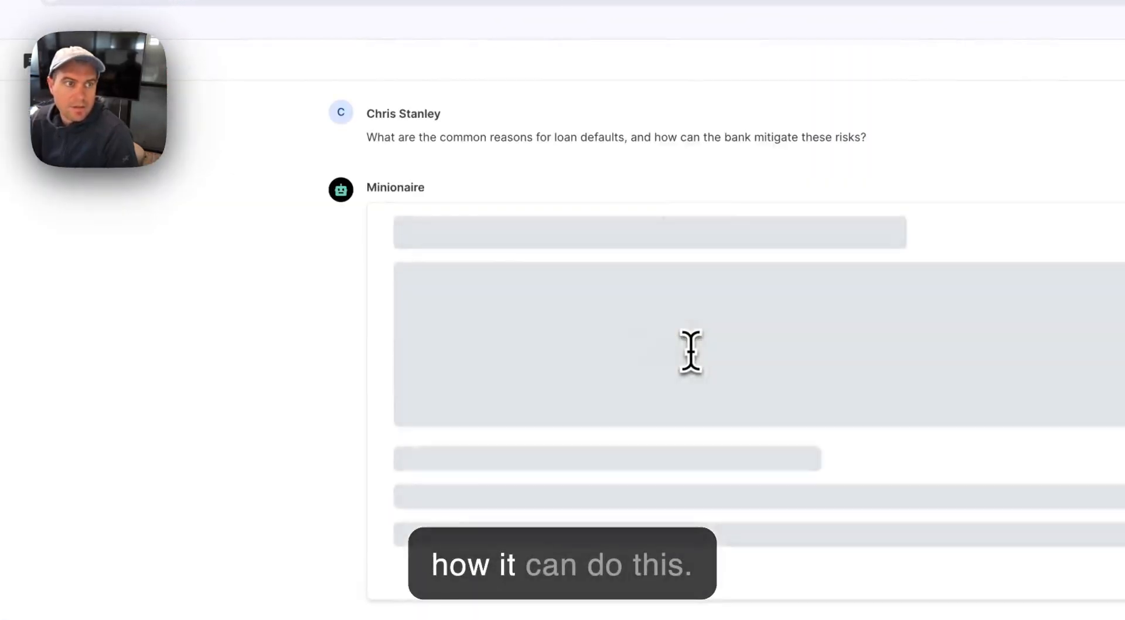
- Reopen the Complex Data Questions for Bank PM request and go to its 20 questions grouped by theme
{"action": "left_click", "coordinate": [235, 10]}
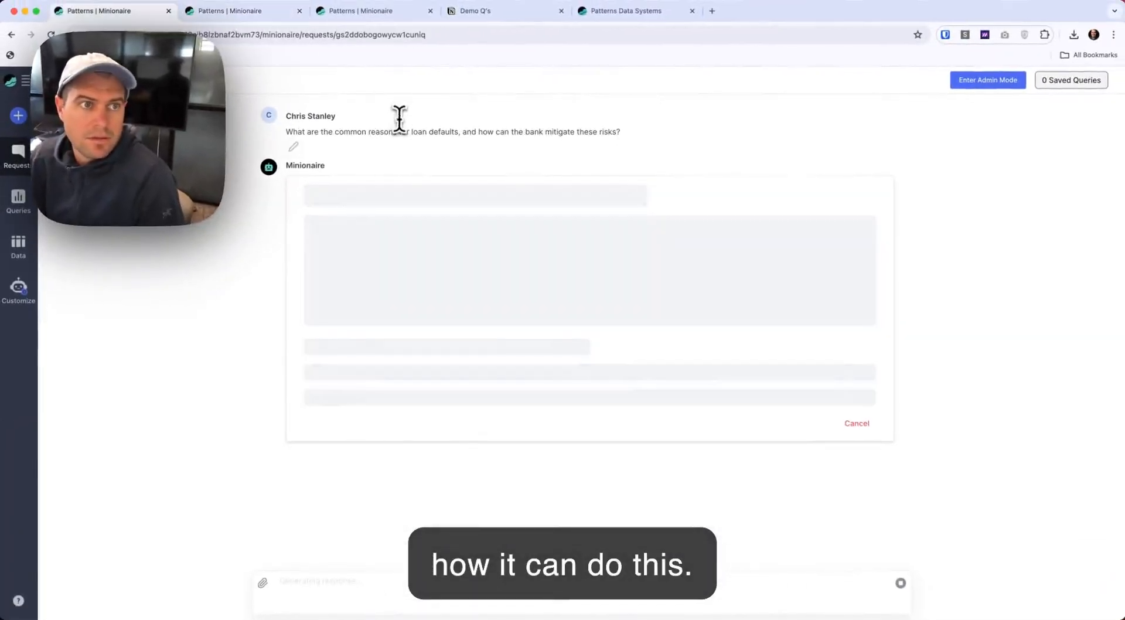
{"action": "left_click", "coordinate": [18, 154]}
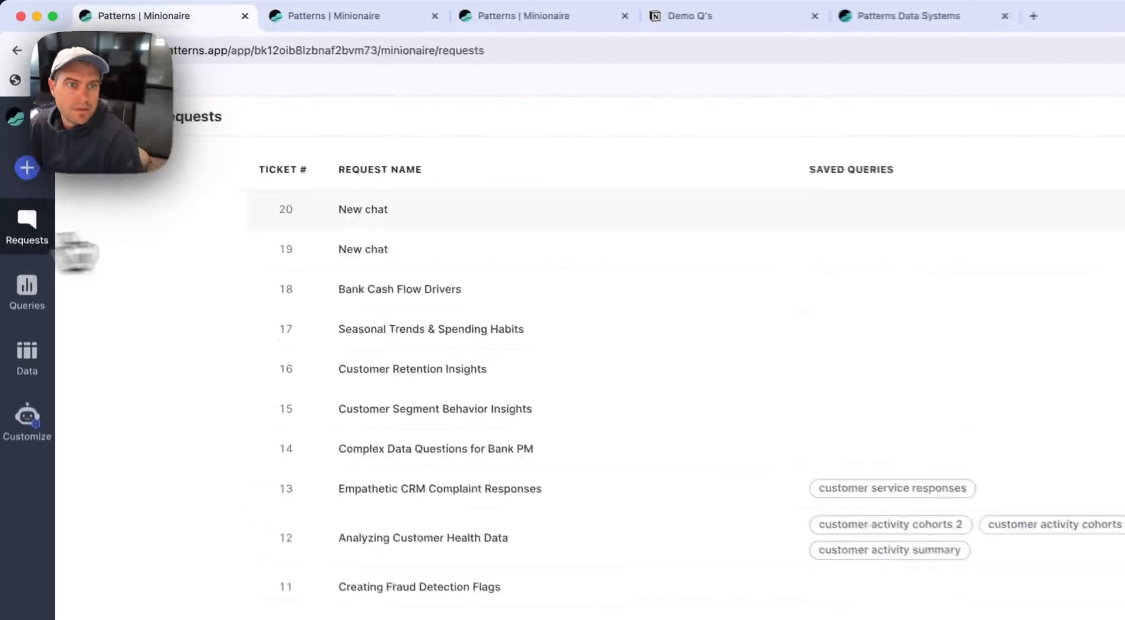
{"action": "left_click", "coordinate": [346, 366]}
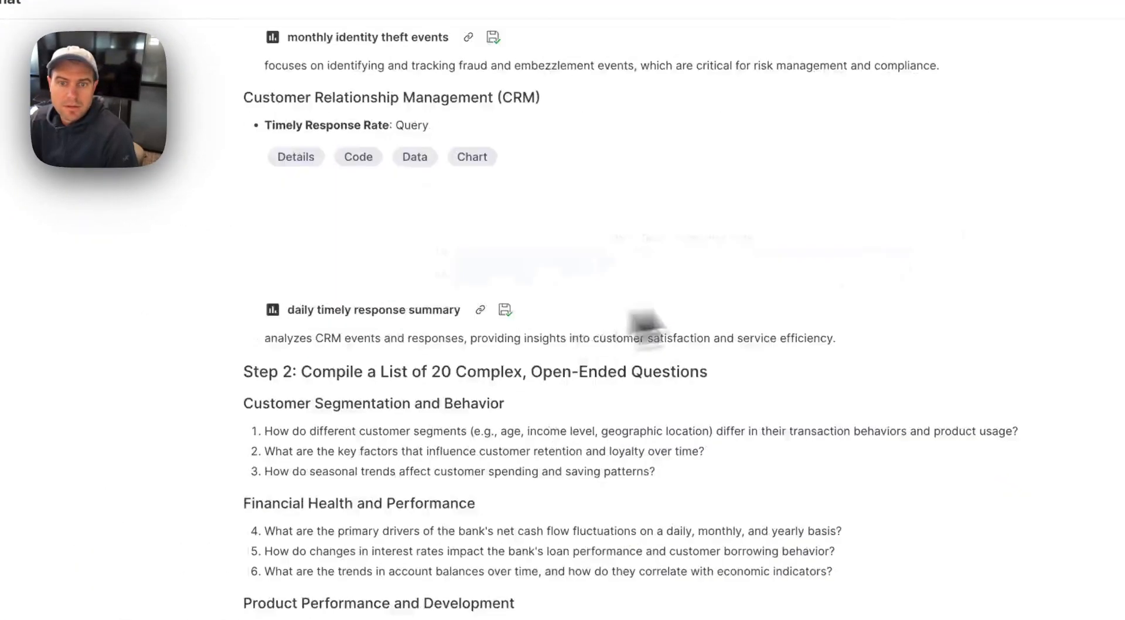
{"action": "scroll", "coordinate": [604, 490], "scroll_direction": "down", "scroll_amount": 10}
{"action": "scroll", "coordinate": [243, 427], "scroll_direction": "down", "scroll_amount": 5}
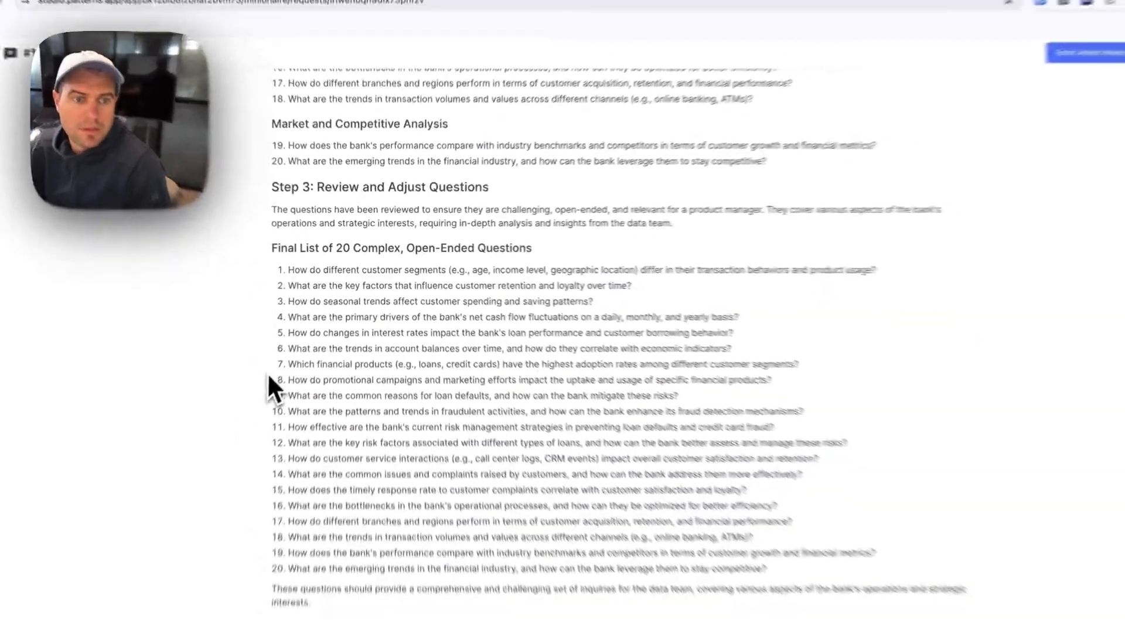
{"action": "scroll", "coordinate": [425, 302], "scroll_direction": "up", "scroll_amount": 5}
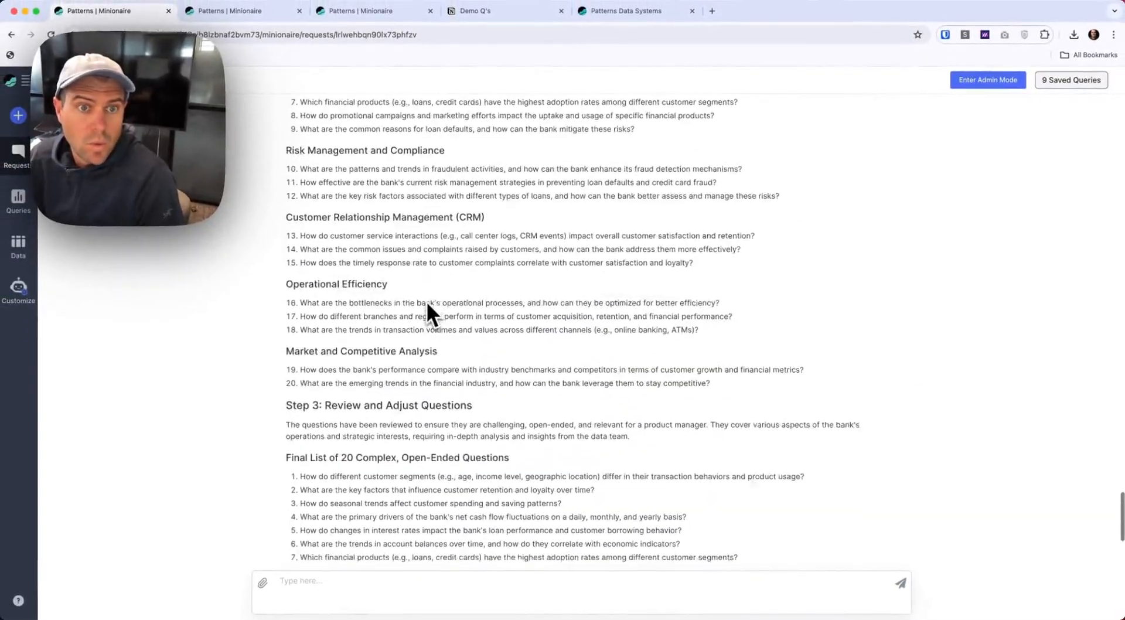
{"action": "scroll", "coordinate": [427, 301], "scroll_direction": "up", "scroll_amount": 5}
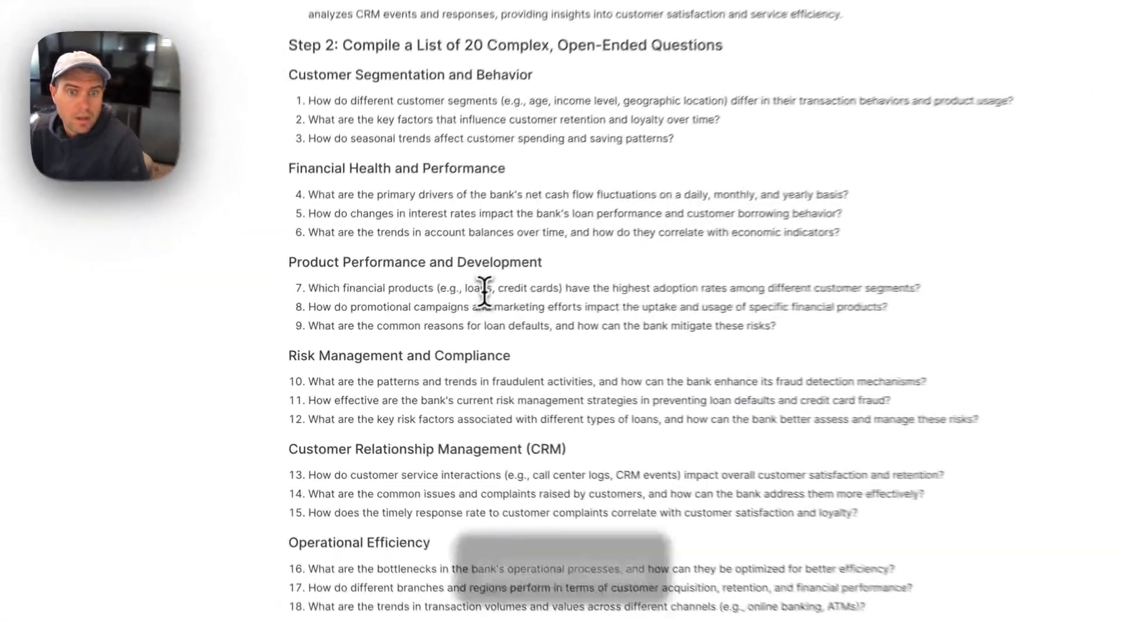
{"action": "triple_click", "coordinate": [485, 289]}
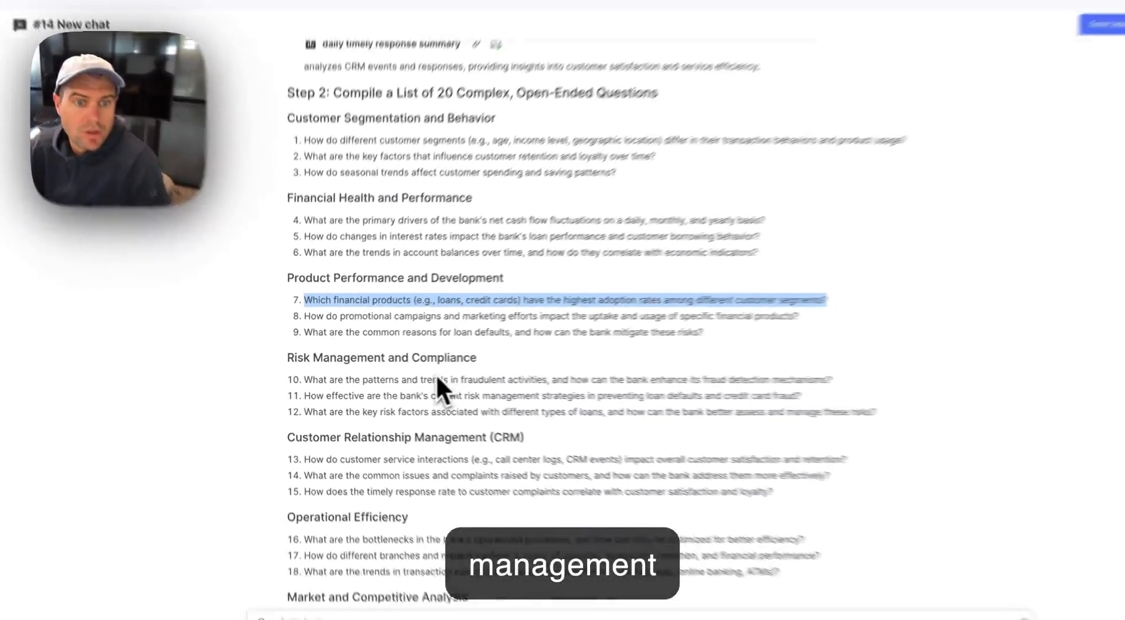
{"action": "scroll", "coordinate": [392, 472], "scroll_direction": "down", "scroll_amount": 2}
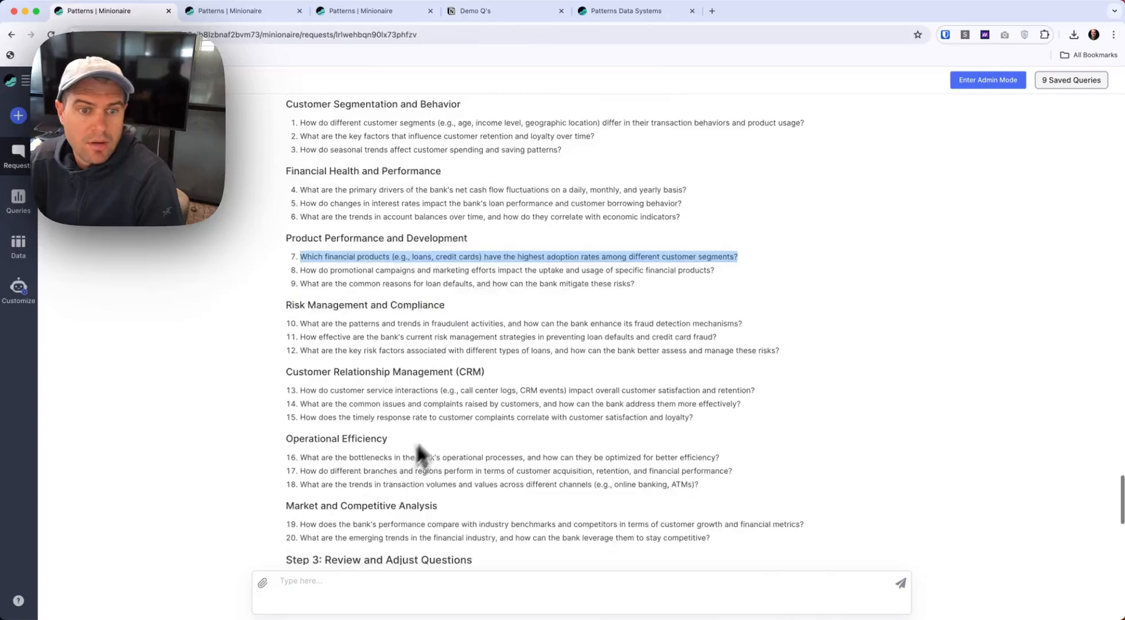
- Copy question 14 on common customer issues and complaints and how to address them more effectively, and ask it in a new request
{"action": "triple_click", "coordinate": [466, 390]}
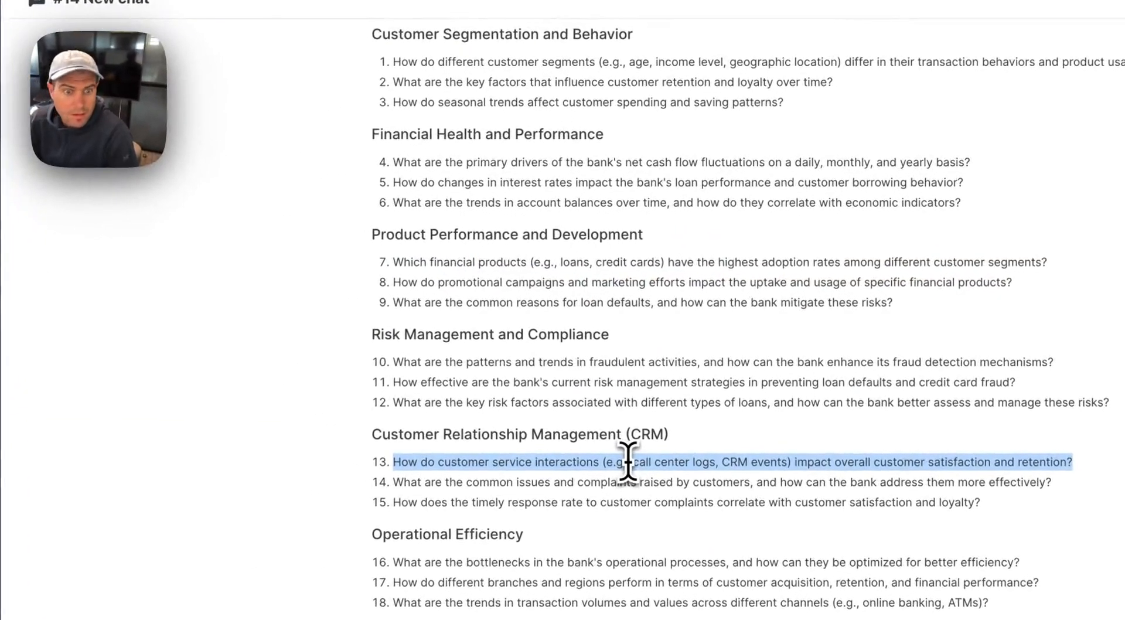
{"action": "triple_click", "coordinate": [615, 481]}
{"action": "key", "text": "super+c"}
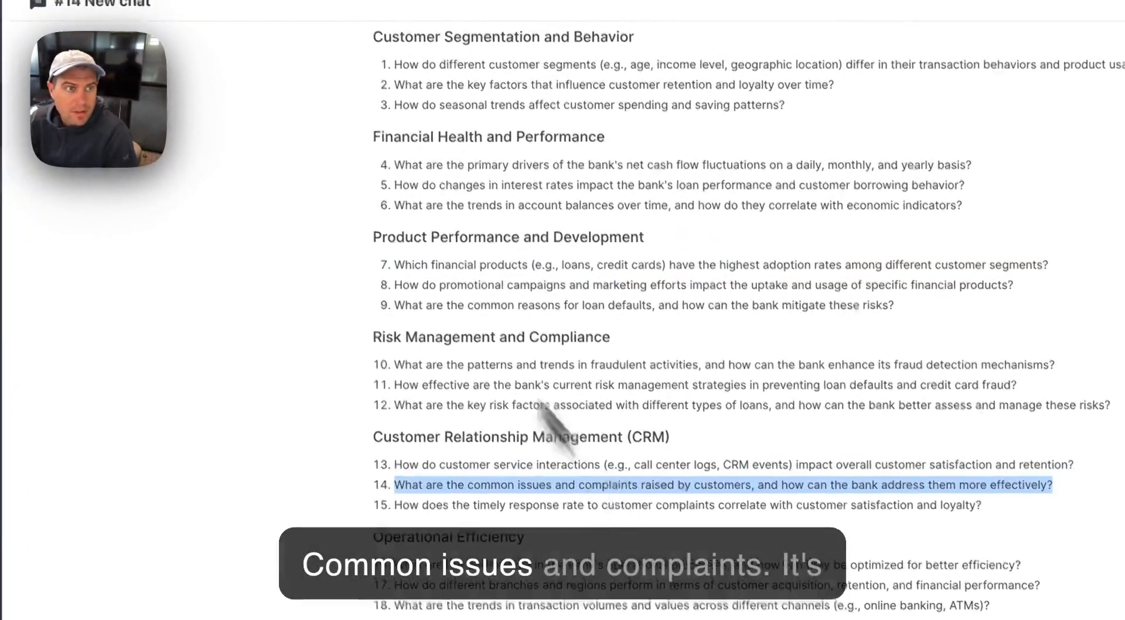
{"action": "left_click", "coordinate": [233, 13]}
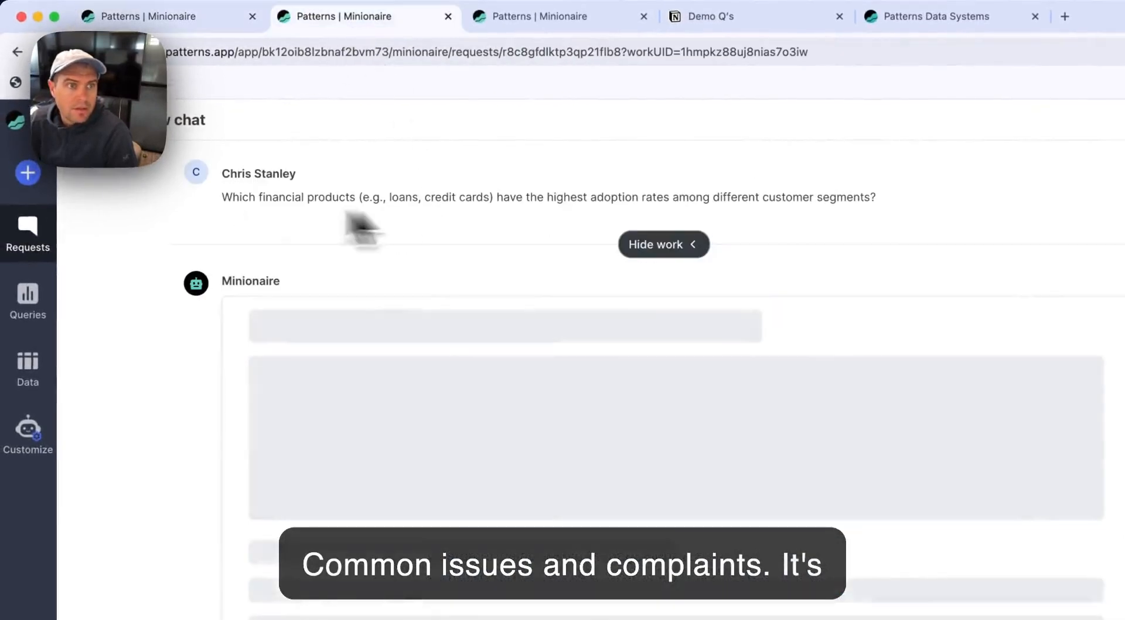
{"action": "left_click", "coordinate": [31, 174]}
{"action": "left_click", "coordinate": [668, 425]}
{"action": "key", "text": "super+v"}
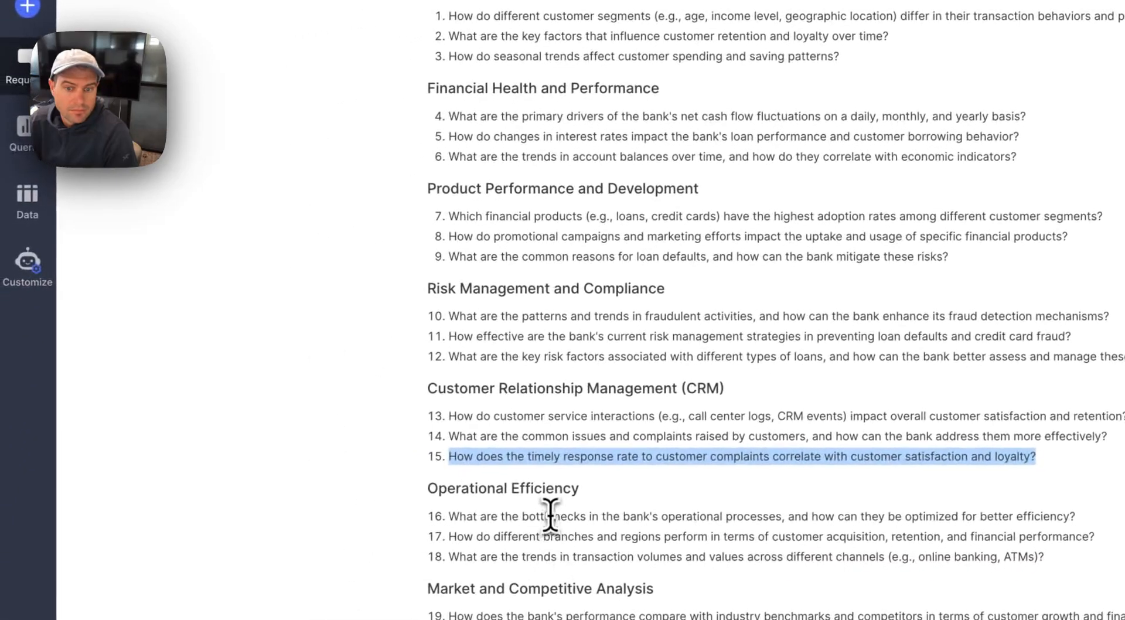
- Copy question 16 on bottlenecks in the bank's operational processes and how to optimize them, and submit it as a new request
{"action": "triple_click", "coordinate": [396, 542]}
{"action": "key", "text": "ctrl+c"}
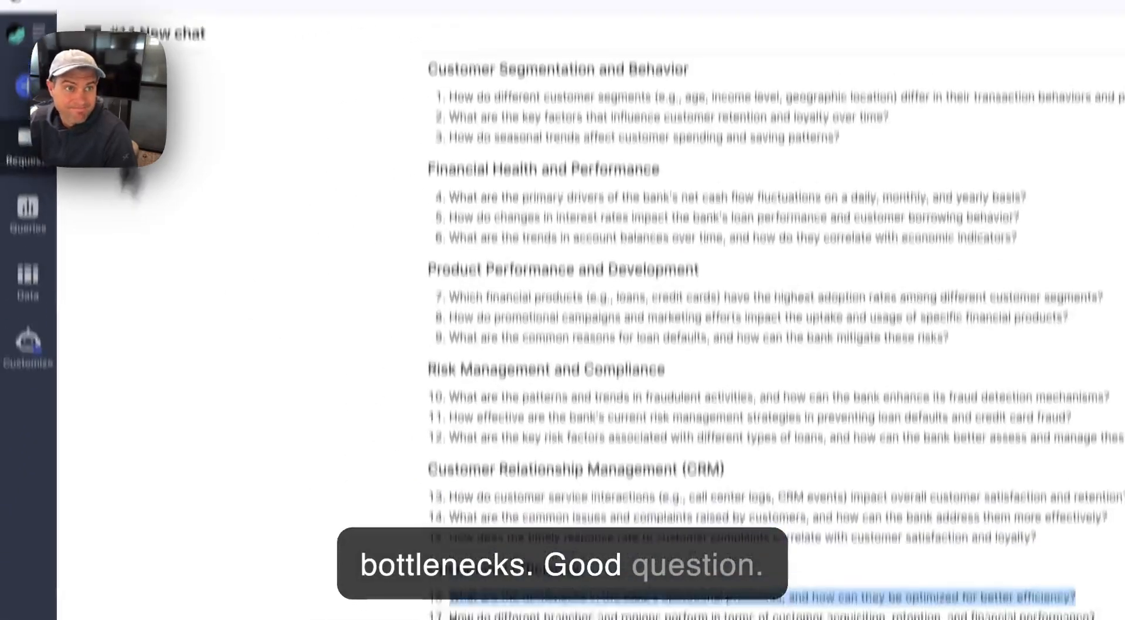
{"action": "left_click", "coordinate": [357, 9]}
{"action": "left_click", "coordinate": [29, 174]}
{"action": "key", "text": "ctrl+v"}
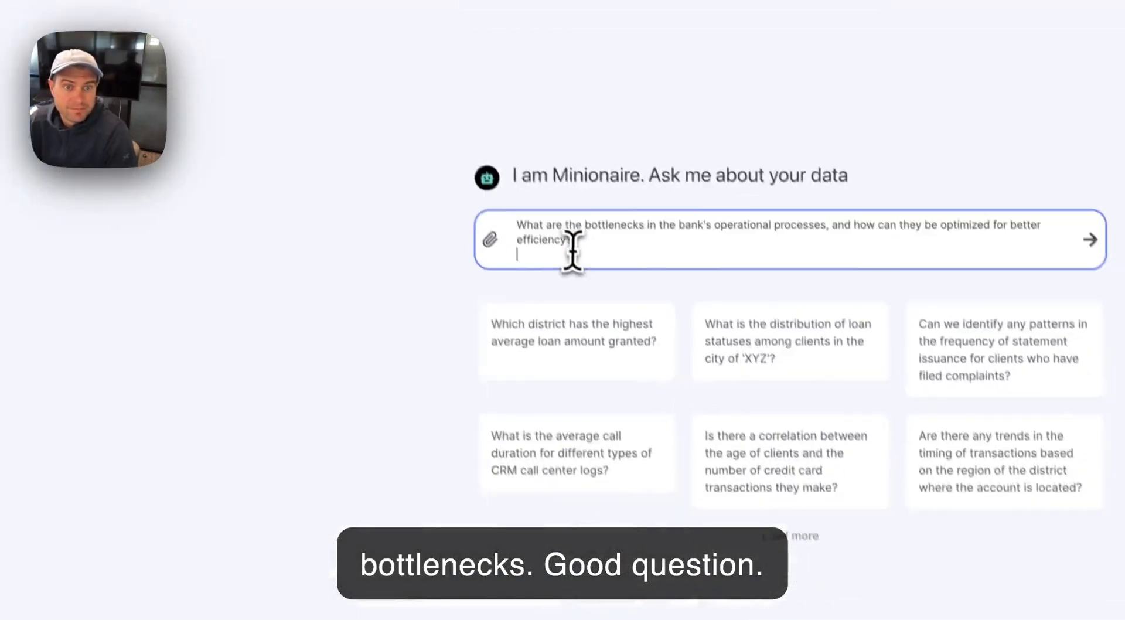
{"action": "key", "text": "Return"}
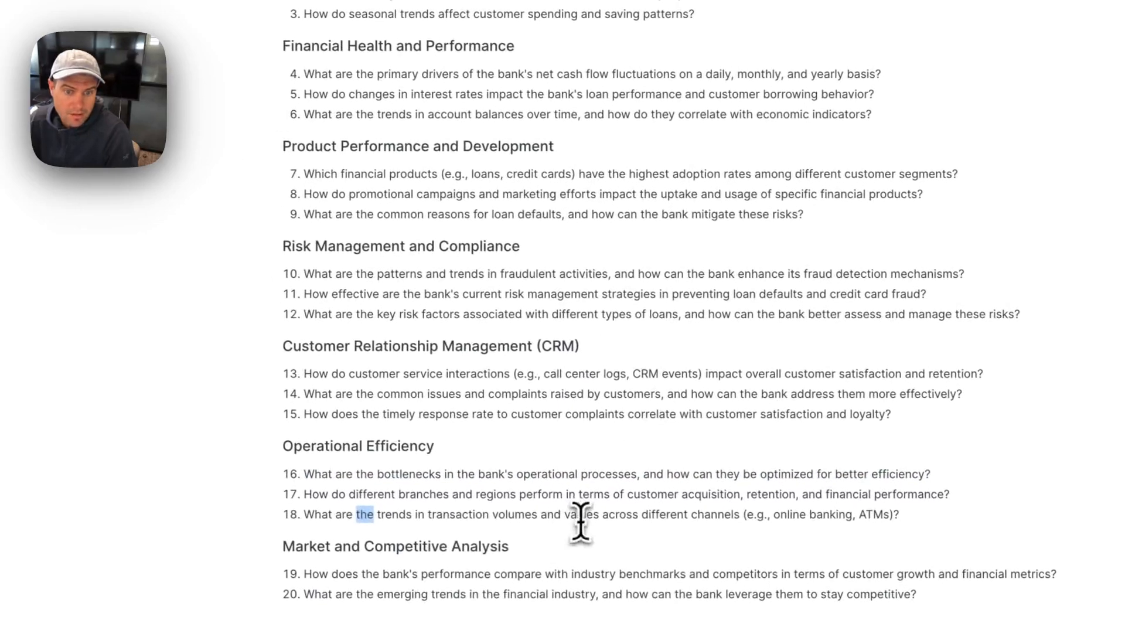
- Copy question 18 on trends in transaction volumes and values across different channels and submit it as a new request
{"action": "triple_click", "coordinate": [636, 528]}
{"action": "key", "text": "ctrl+c"}
{"action": "scroll", "coordinate": [782, 423], "scroll_direction": "down", "scroll_amount": 6}
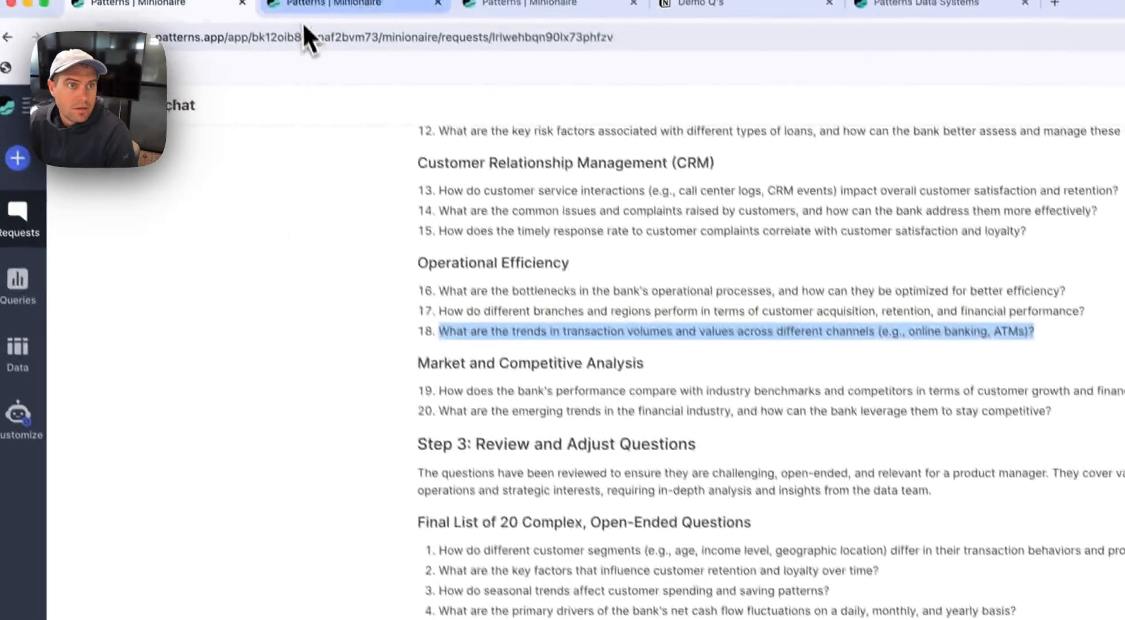
{"action": "left_click", "coordinate": [302, 20]}
{"action": "left_click", "coordinate": [28, 173]}
{"action": "left_click", "coordinate": [697, 429]}
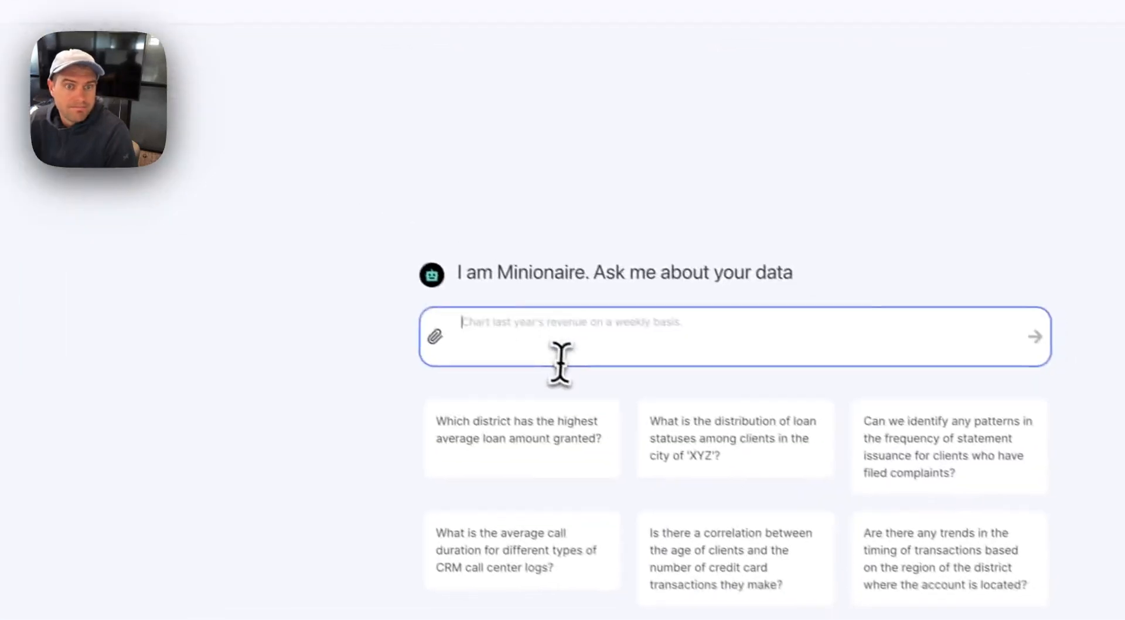
{"action": "key", "text": "ctrl+v"}
{"action": "key", "text": "Return"}
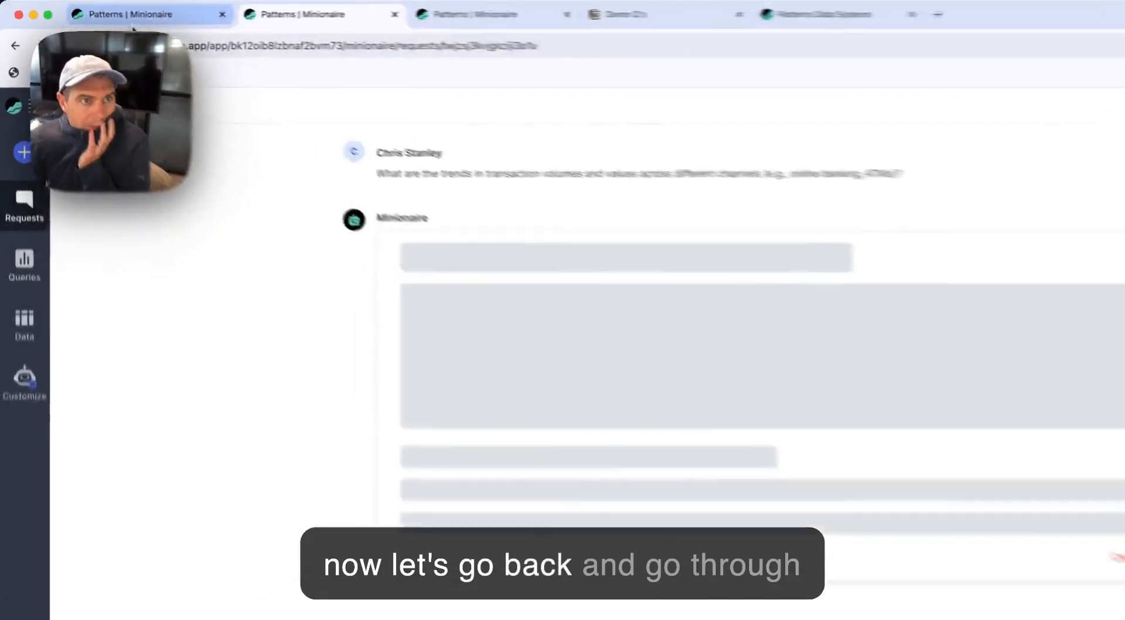
- Open the Customer Segment Behavior Insights request and review its plan of action and the first query's error message
{"action": "left_click", "coordinate": [133, 17]}
{"action": "left_click", "coordinate": [29, 209]}
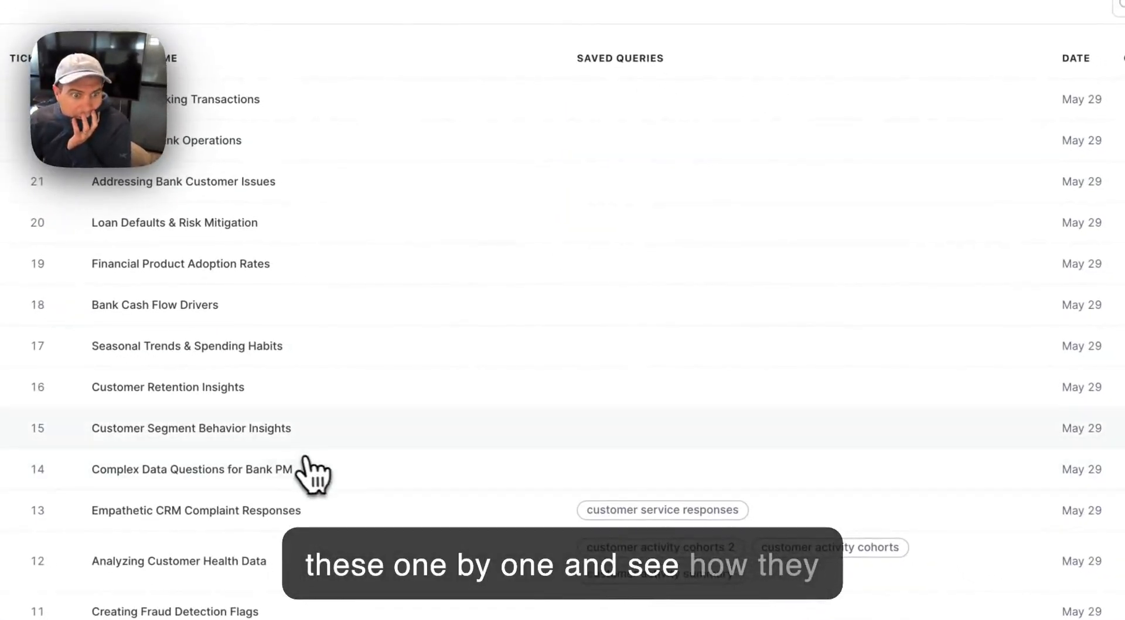
{"action": "left_click", "coordinate": [276, 438]}
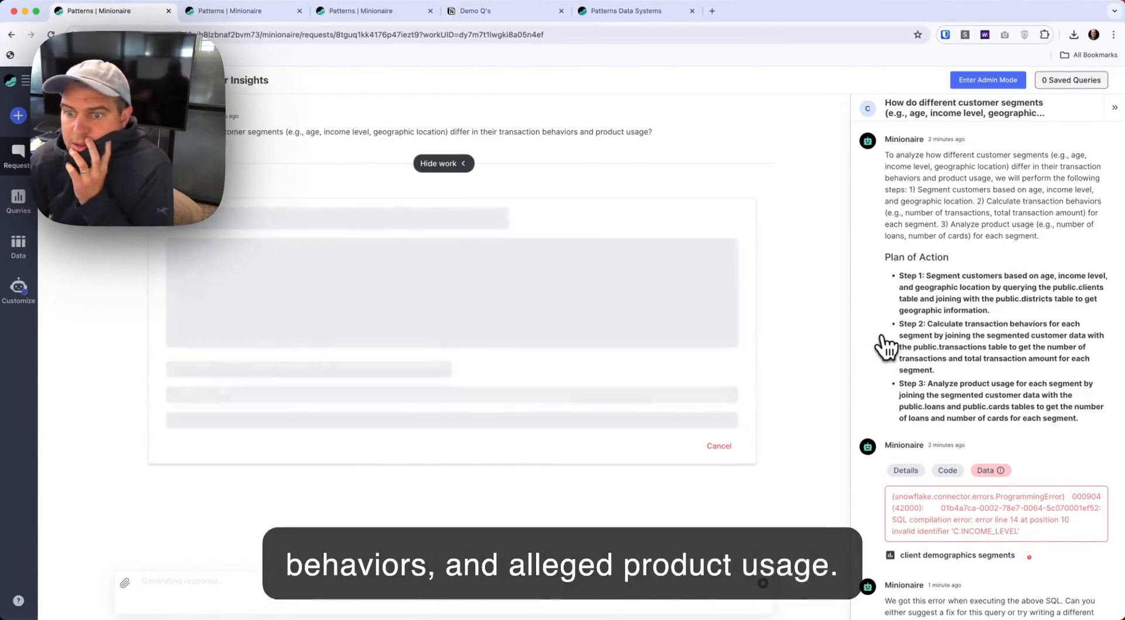
{"action": "scroll", "coordinate": [886, 346], "scroll_direction": "down", "scroll_amount": 3}
{"action": "left_click_drag", "start_coordinate": [886, 345], "coordinate": [976, 362]}
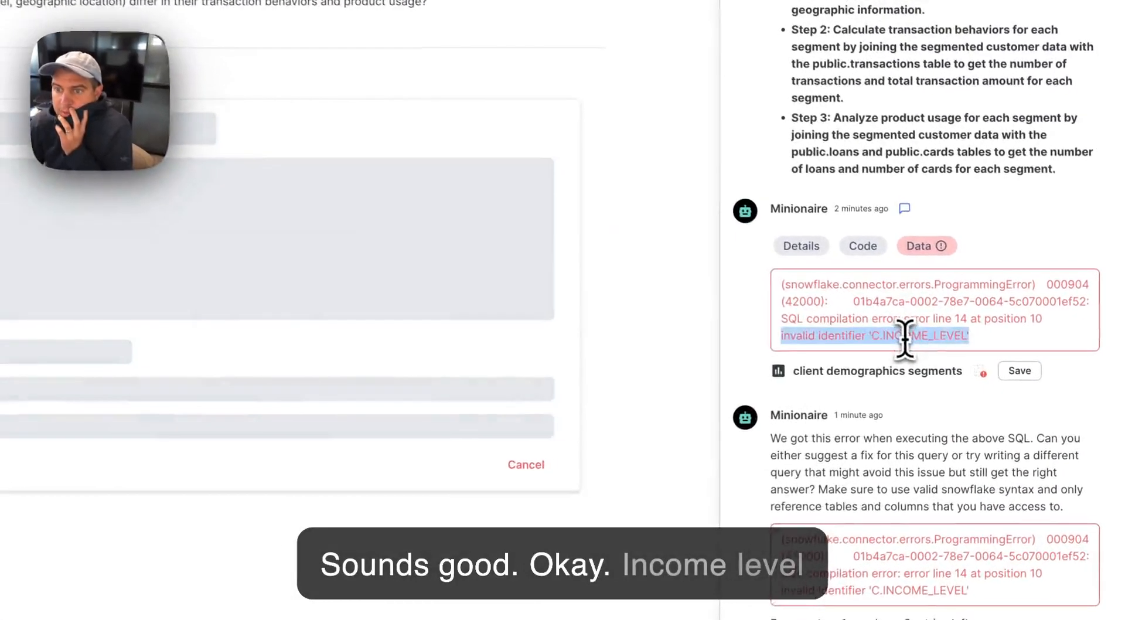
- Show the SQL code of the failed client demographics segments query and inspect its age brackets and income level column
{"action": "left_click", "coordinate": [947, 298]}
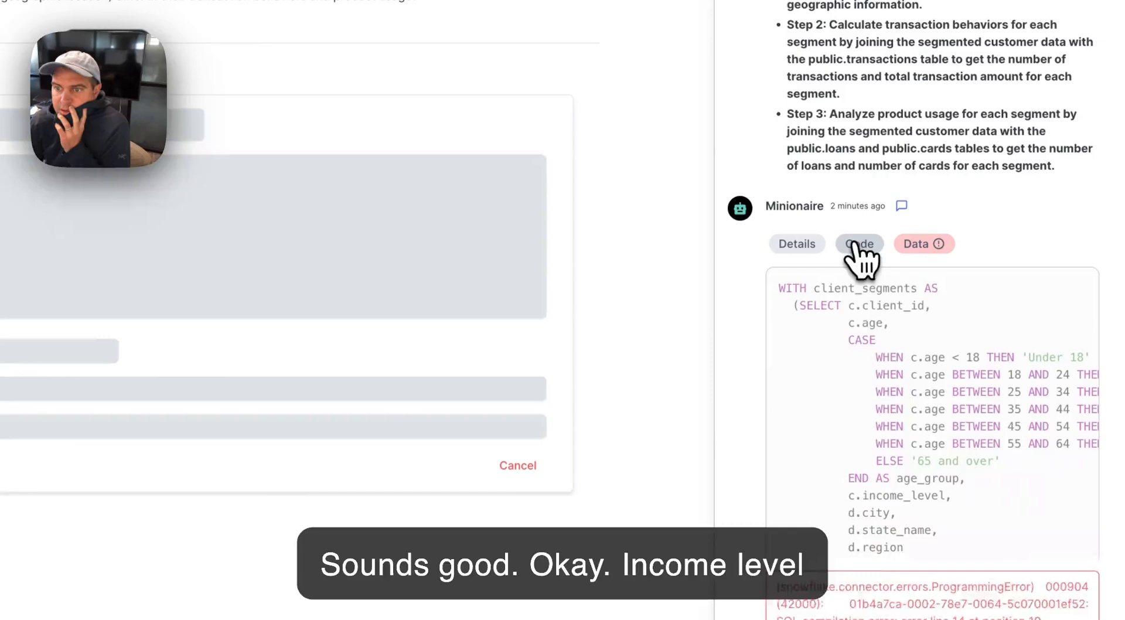
{"action": "scroll", "coordinate": [938, 434], "scroll_direction": "right", "scroll_amount": 3}
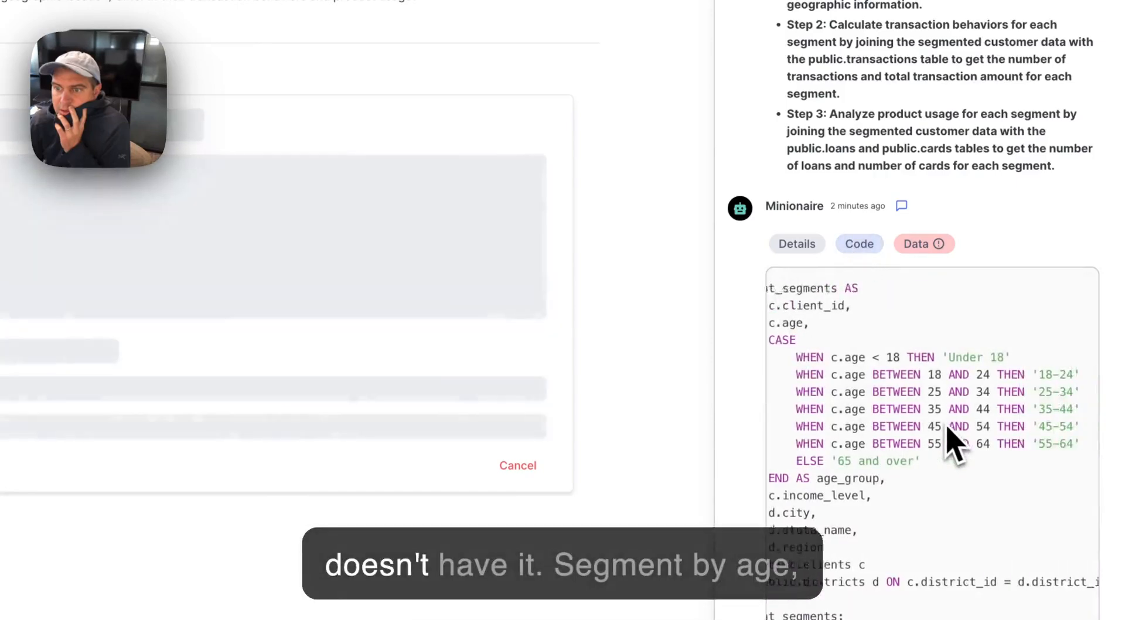
{"action": "scroll", "coordinate": [948, 429], "scroll_direction": "left", "scroll_amount": 4}
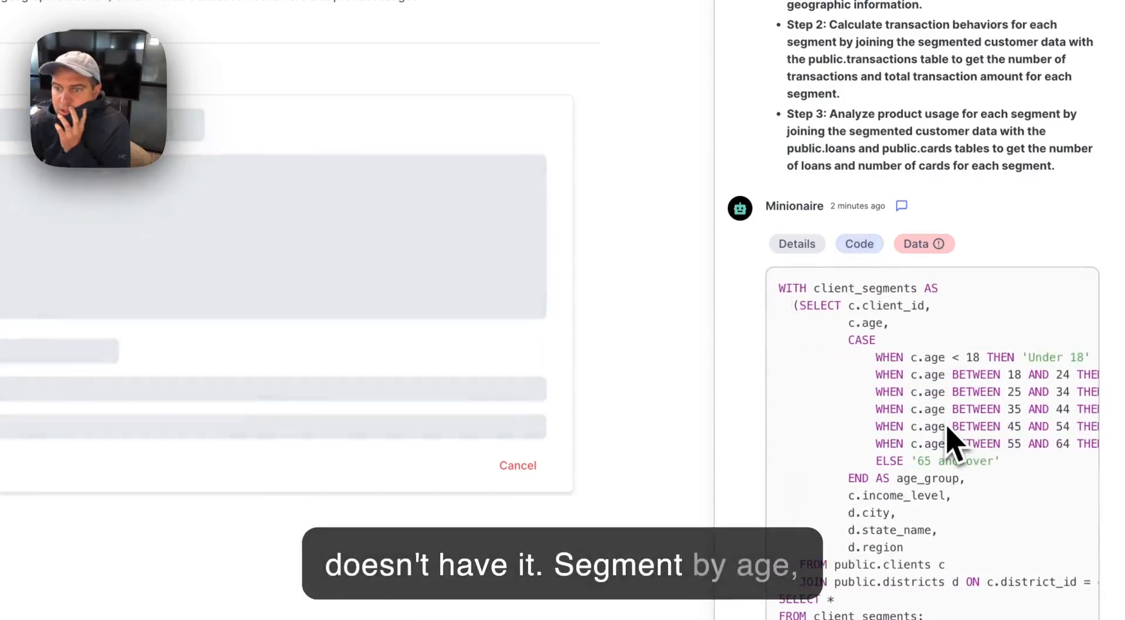
{"action": "triple_click", "coordinate": [930, 496]}
{"action": "left_click", "coordinate": [1000, 520]}
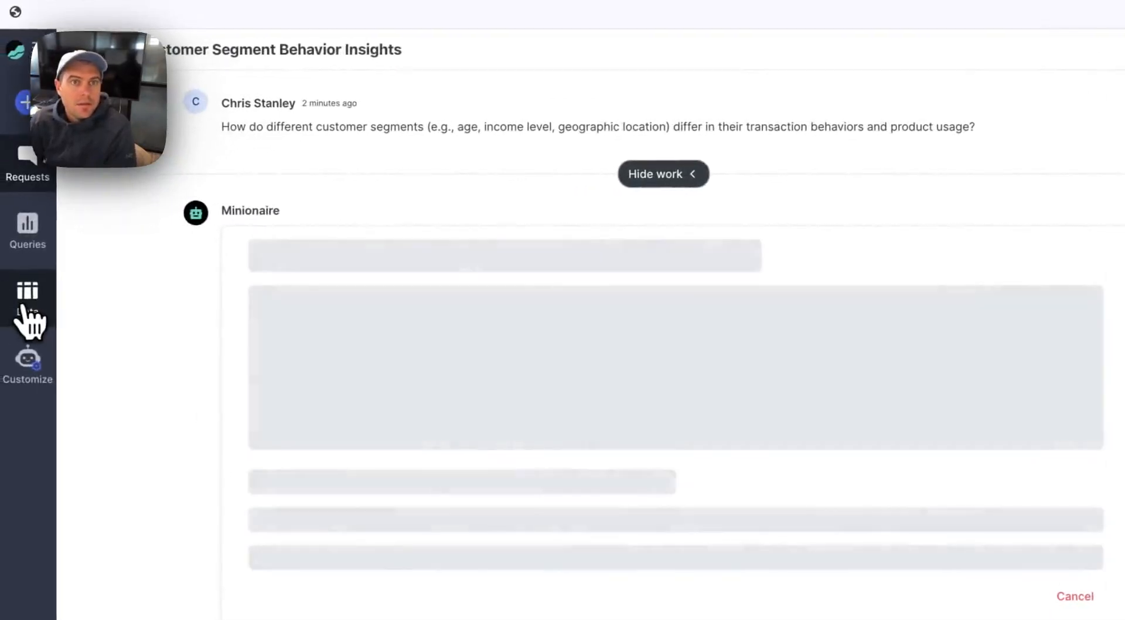
- Open the clients table from the data section in a new tab, widen its preview, and check its columns for income level
{"action": "left_click", "coordinate": [24, 310]}
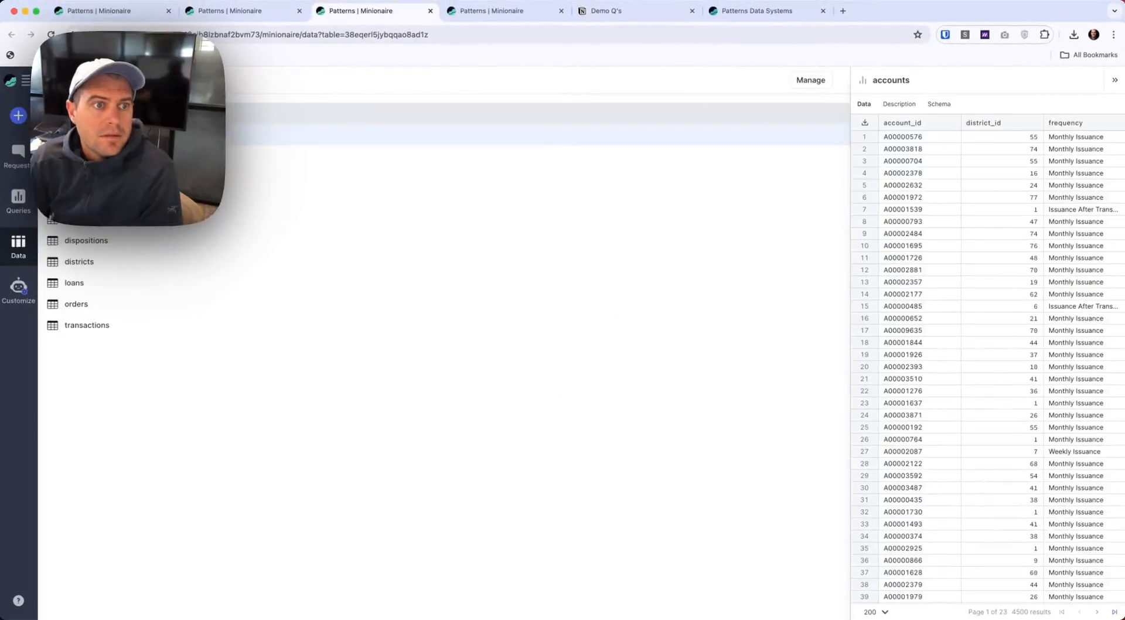
{"action": "left_click", "coordinate": [88, 178]}
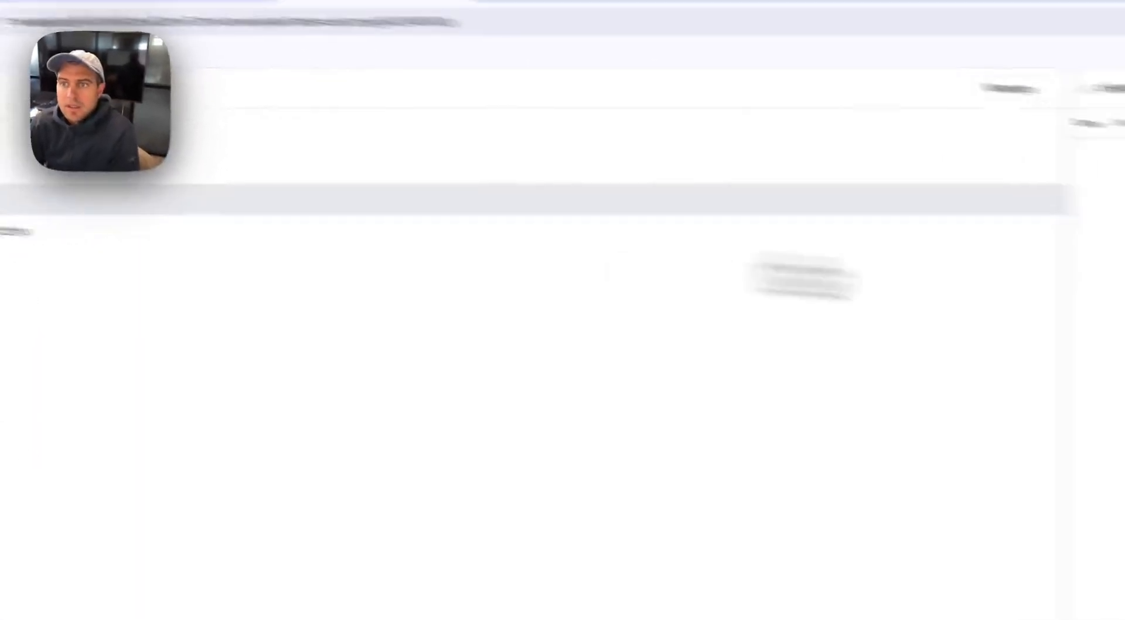
{"action": "left_click_drag", "start_coordinate": [711, 260], "coordinate": [214, 293]}
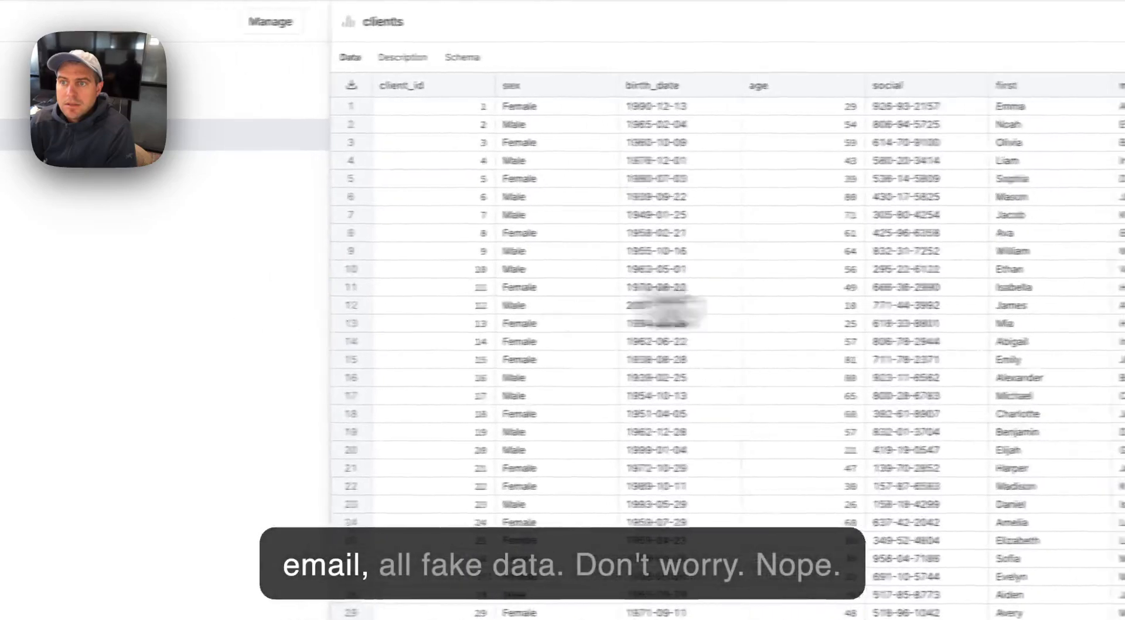
{"action": "scroll", "coordinate": [799, 301], "scroll_direction": "right", "scroll_amount": 5}
{"action": "scroll", "coordinate": [860, 299], "scroll_direction": "right", "scroll_amount": 10}
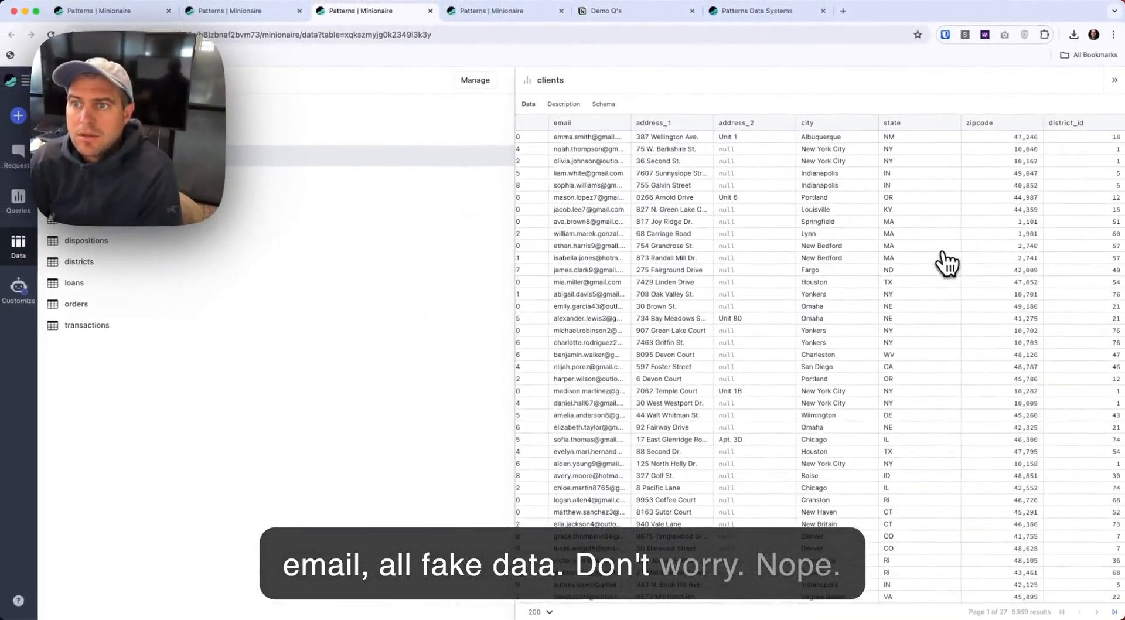
{"action": "scroll", "coordinate": [946, 263], "scroll_direction": "left", "scroll_amount": 15}
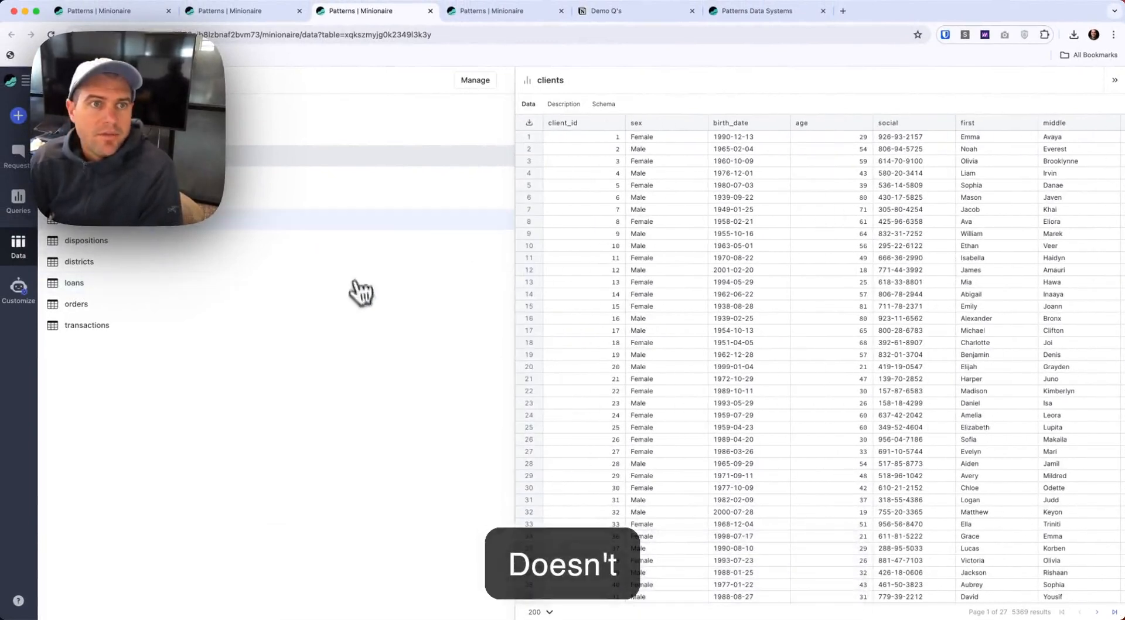
- Return to the Customer Segment Behavior Insights request and read the retry message about fixing the failed query
{"action": "key", "text": "ctrl+shift+Tab"}
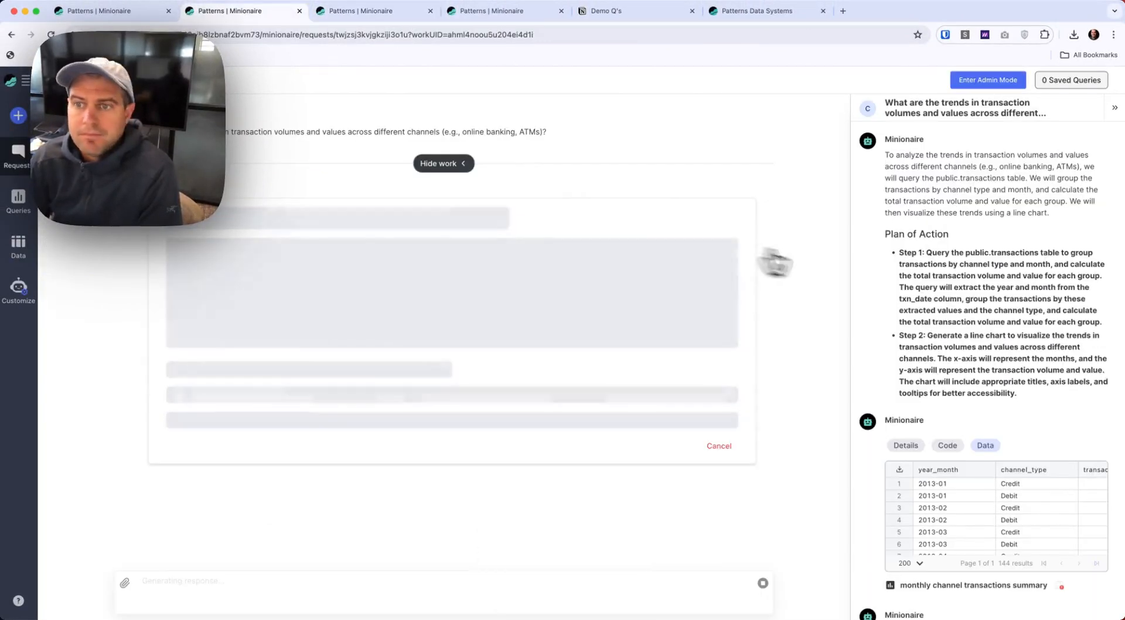
{"action": "key", "text": "ctrl+shift+Tab"}
{"action": "scroll", "coordinate": [897, 252], "scroll_direction": "down", "scroll_amount": 10}
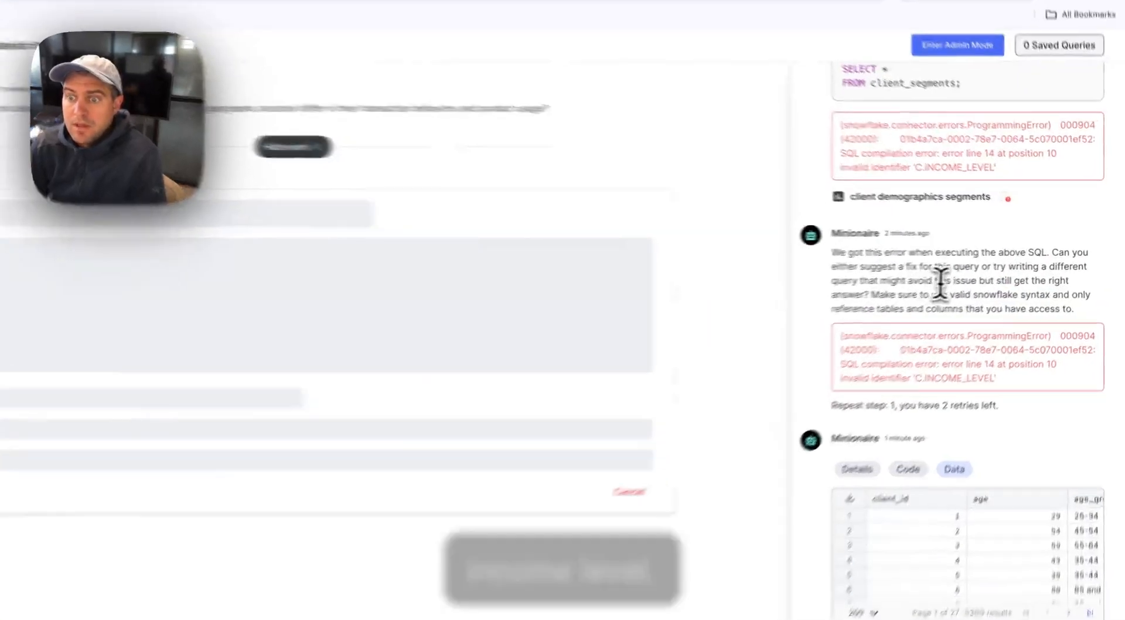
{"action": "triple_click", "coordinate": [981, 274]}
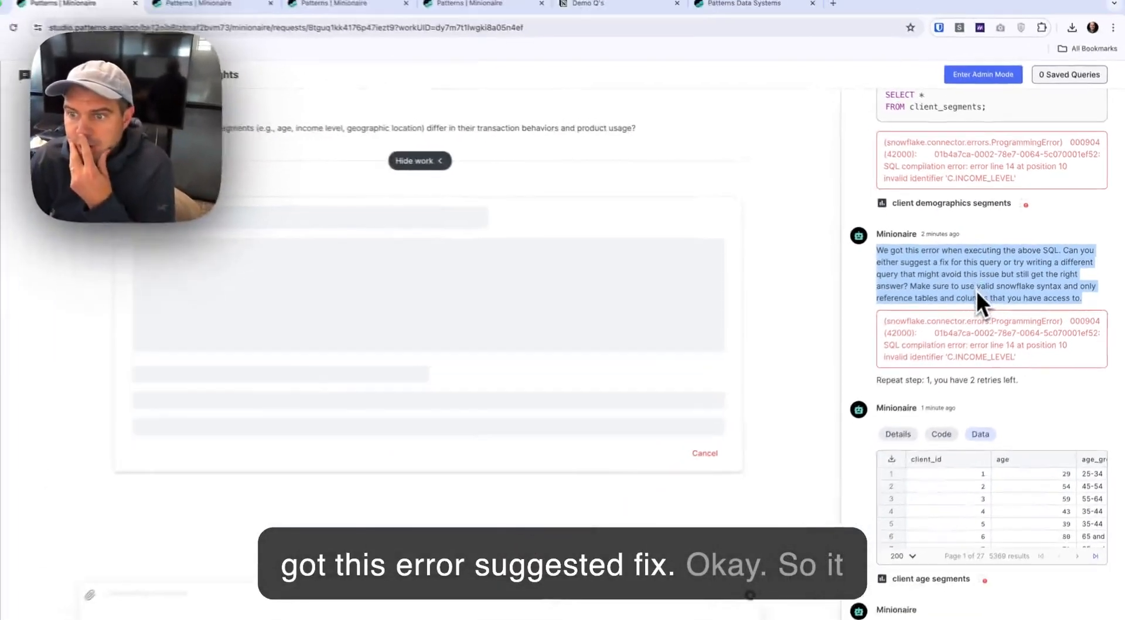
{"action": "scroll", "coordinate": [981, 290], "scroll_direction": "down", "scroll_amount": 3}
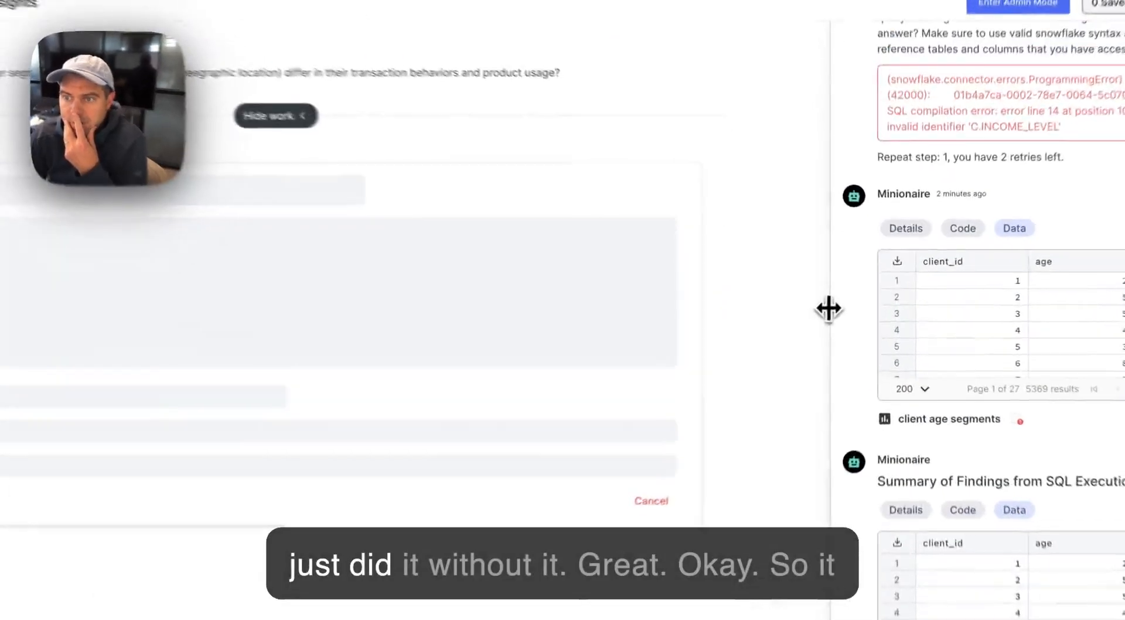
- Widen the work details pane and review the client age segments results, their findings and the transaction behaviors summary
{"action": "left_click_drag", "start_coordinate": [851, 306], "coordinate": [554, 404]}
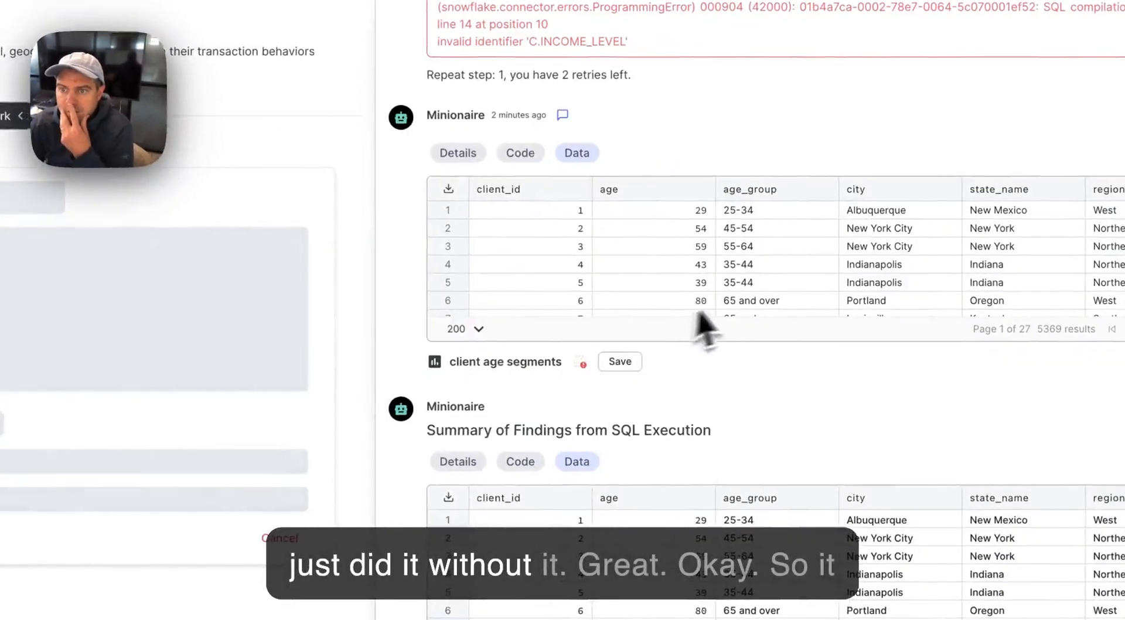
{"action": "scroll", "coordinate": [727, 360], "scroll_direction": "down", "scroll_amount": 3}
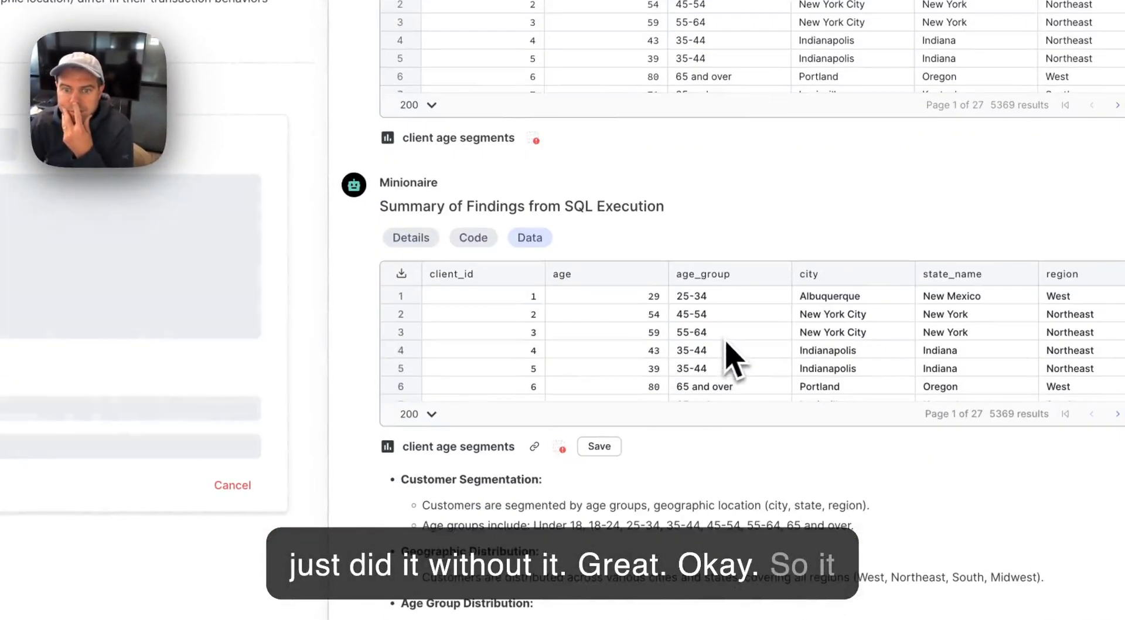
{"action": "scroll", "coordinate": [738, 535], "scroll_direction": "down", "scroll_amount": 4}
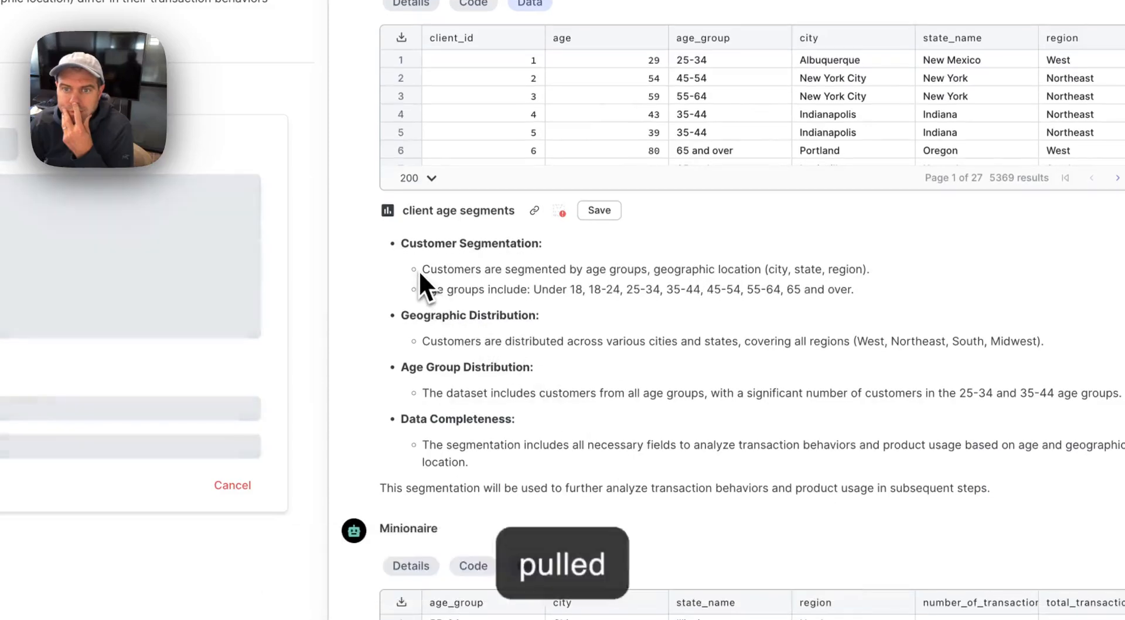
{"action": "scroll", "coordinate": [710, 154], "scroll_direction": "down", "scroll_amount": 10}
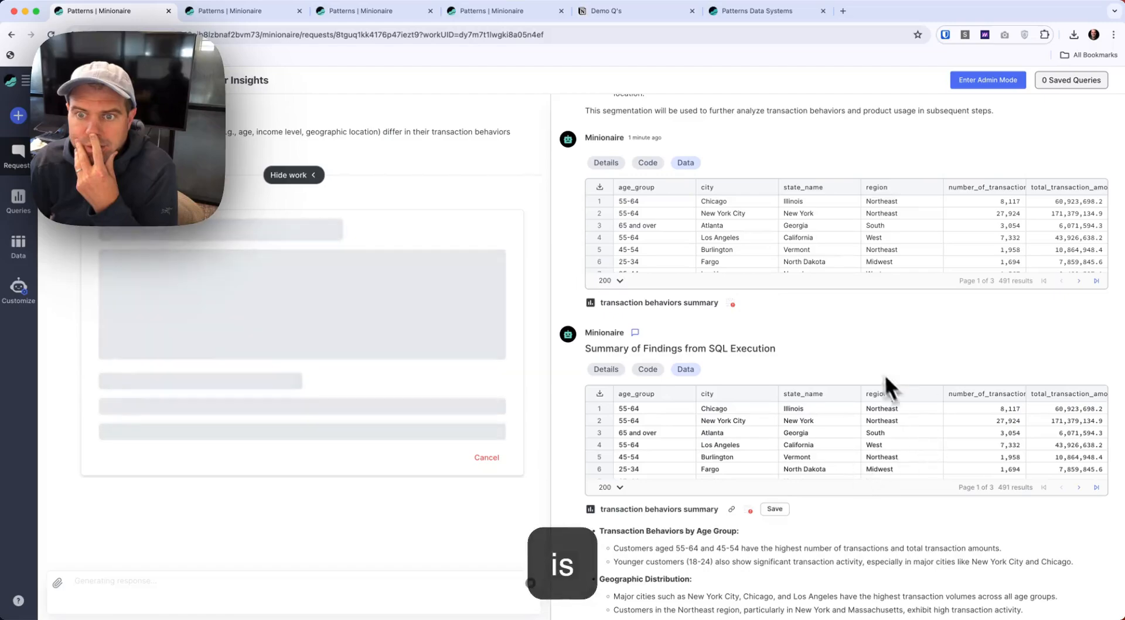
- Show the SQL code behind the client age segments findings and examine how it buckets customers into age groups
{"action": "scroll", "coordinate": [879, 357], "scroll_direction": "up", "scroll_amount": 10}
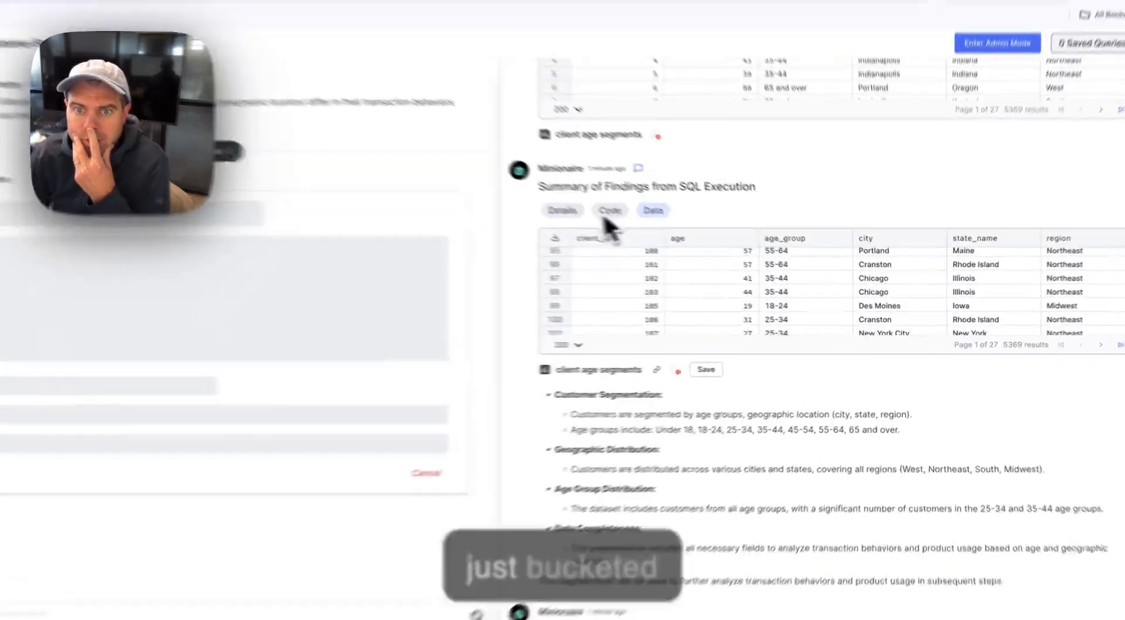
{"action": "left_click", "coordinate": [647, 264]}
{"action": "left_click_drag", "start_coordinate": [440, 215], "coordinate": [834, 471]}
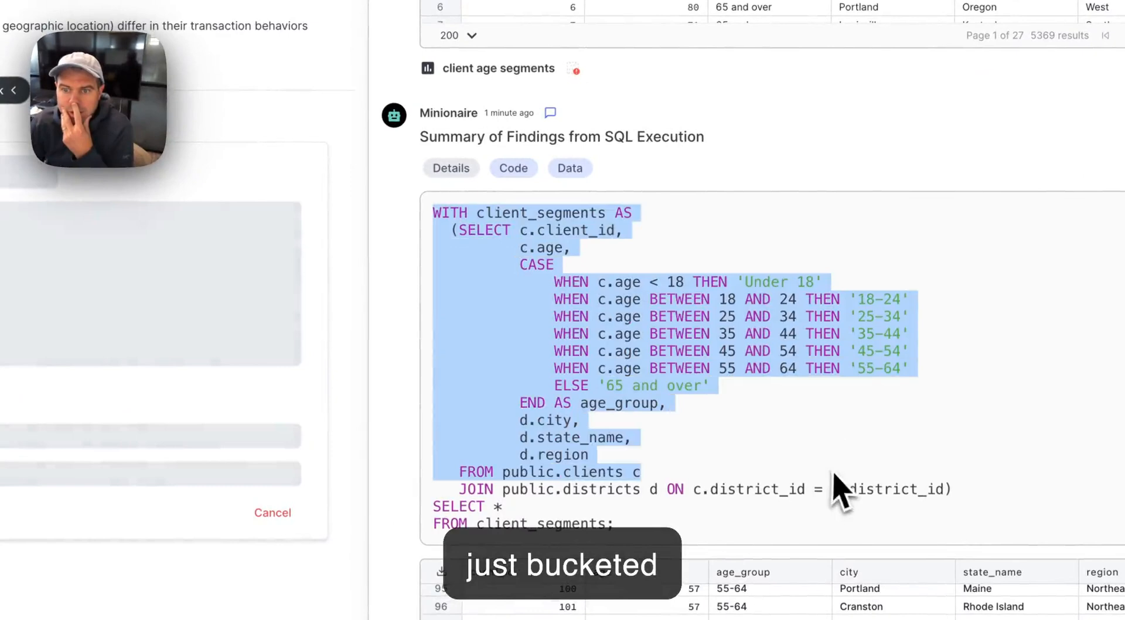
{"action": "left_click", "coordinate": [895, 400]}
{"action": "left_click_drag", "start_coordinate": [895, 400], "coordinate": [826, 434]}
{"action": "left_click", "coordinate": [504, 289]}
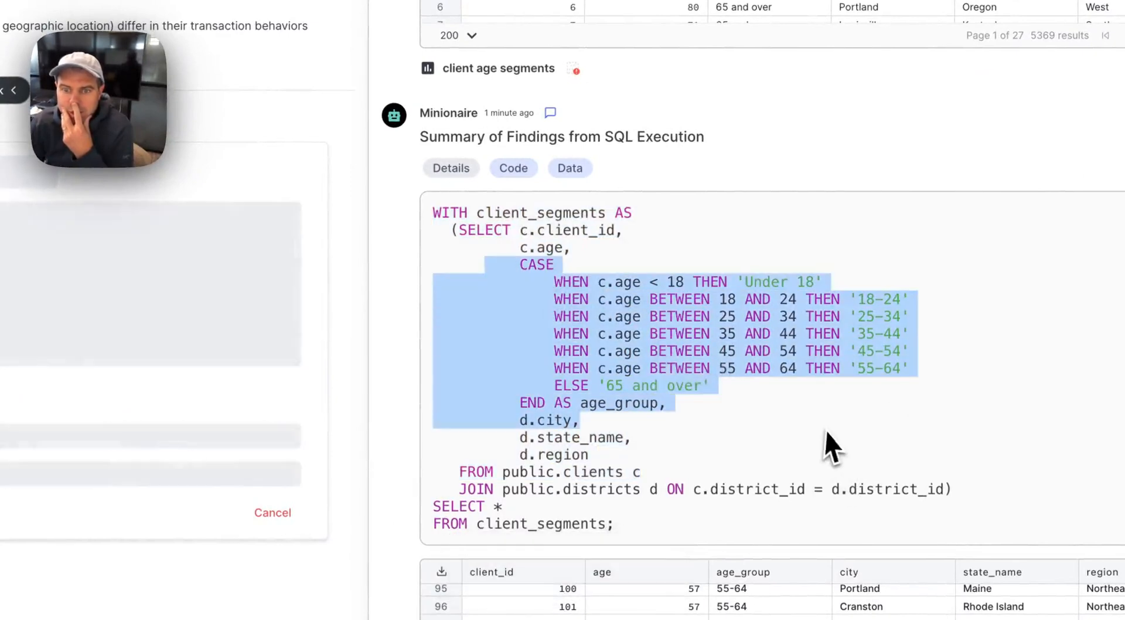
{"action": "left_click", "coordinate": [827, 433]}
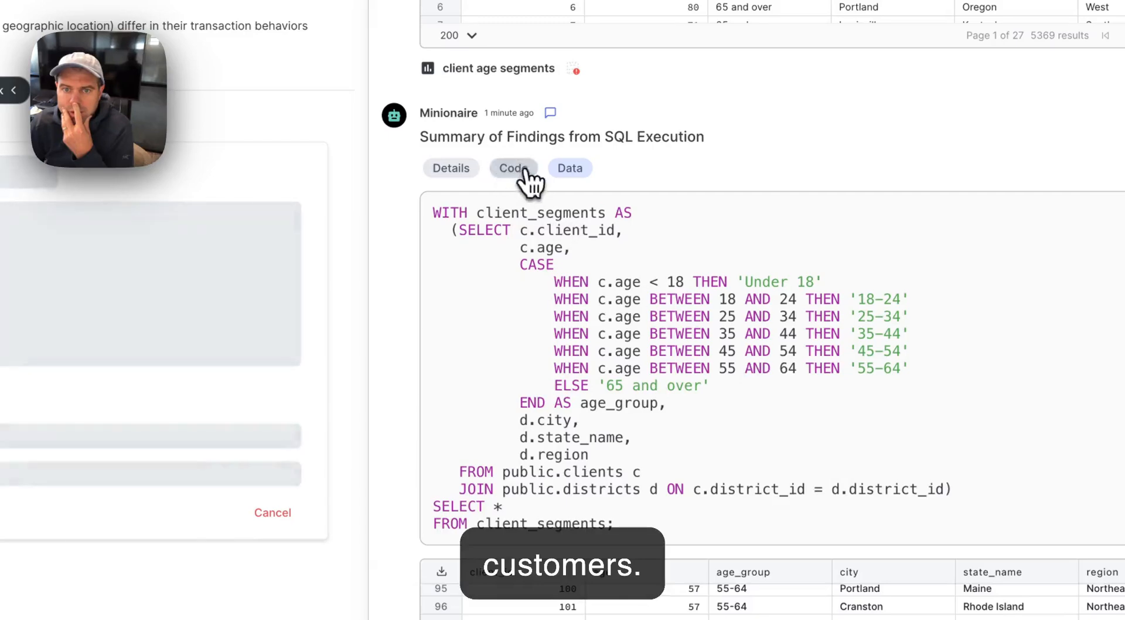
- Hide the age segments code, show the SQL of the transaction behaviors summary query, and examine how it aggregates transactions
{"action": "left_click", "coordinate": [516, 171]}
{"action": "scroll", "coordinate": [452, 263], "scroll_direction": "down", "scroll_amount": 4}
{"action": "left_click", "coordinate": [518, 442]}
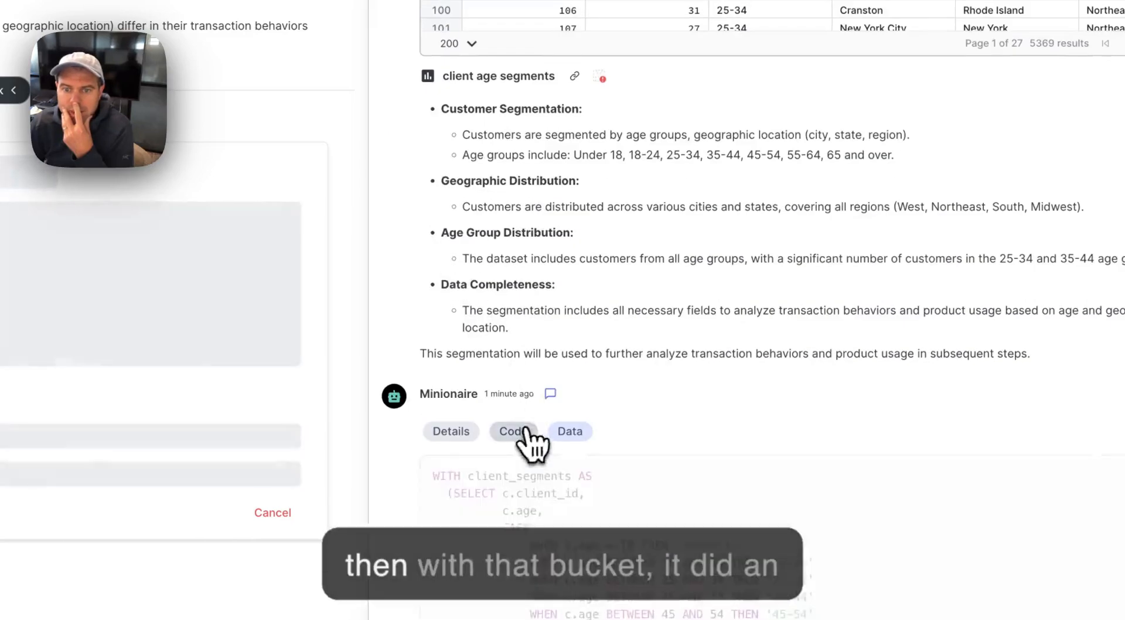
{"action": "scroll", "coordinate": [692, 290], "scroll_direction": "down", "scroll_amount": 4}
{"action": "left_click_drag", "start_coordinate": [453, 291], "coordinate": [712, 502]}
{"action": "left_click", "coordinate": [713, 507]}
{"action": "scroll", "coordinate": [713, 507], "scroll_direction": "down", "scroll_amount": 6}
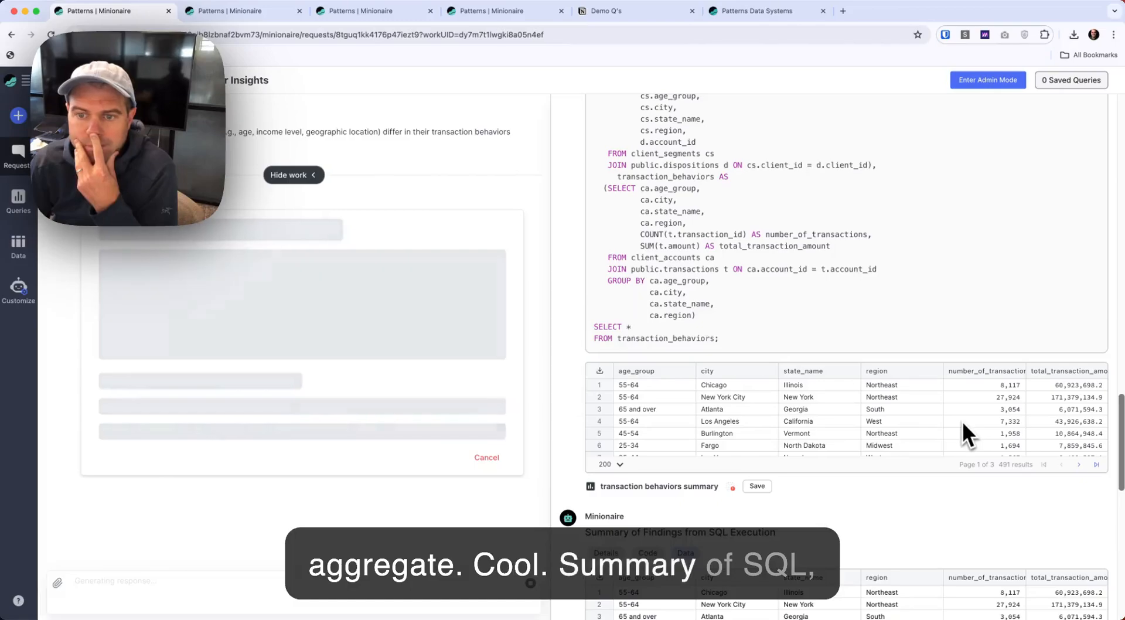
- Read the transaction behaviors summary's findings, focusing on the two points about transaction behaviors by age group
{"action": "scroll", "coordinate": [847, 531], "scroll_direction": "down", "scroll_amount": 5}
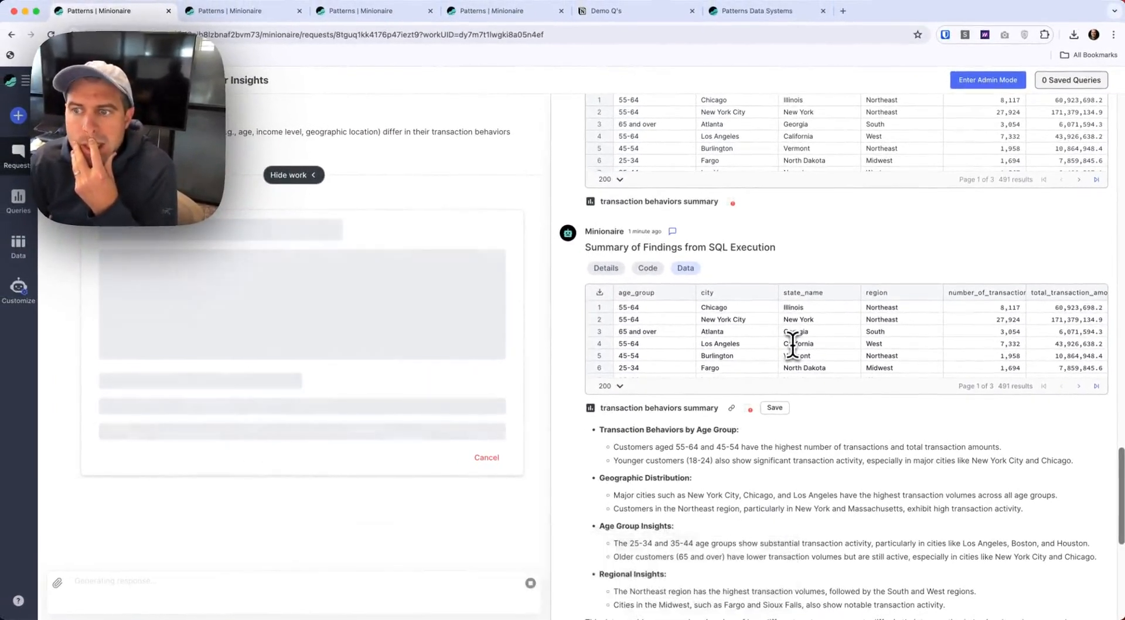
{"action": "scroll", "coordinate": [819, 435], "scroll_direction": "down", "scroll_amount": 7}
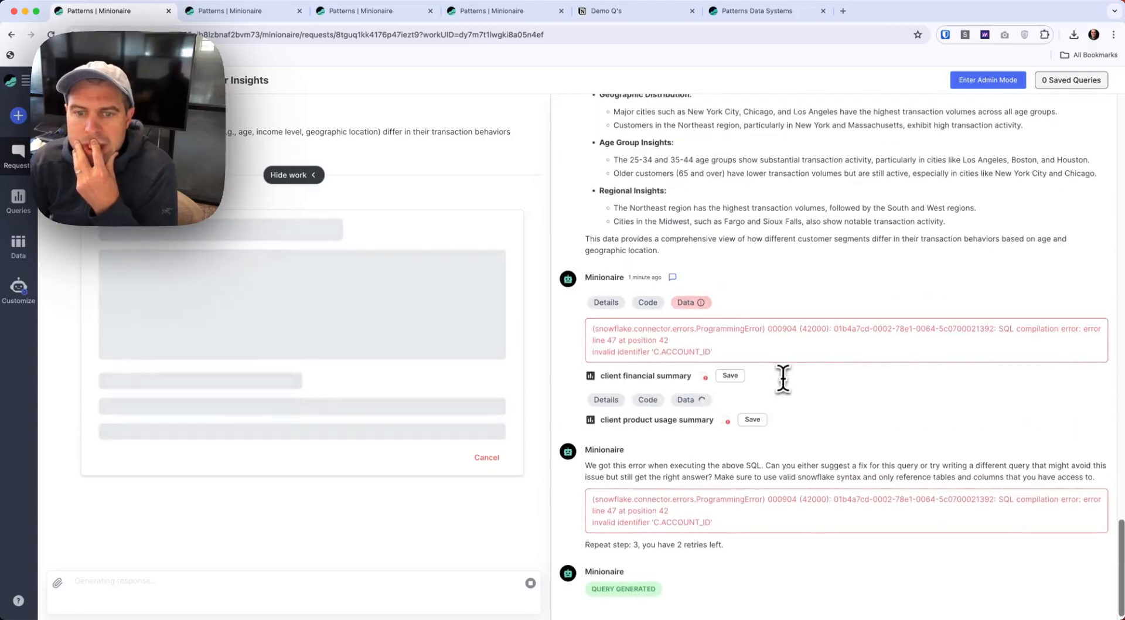
{"action": "scroll", "coordinate": [783, 378], "scroll_direction": "up", "scroll_amount": 2}
{"action": "scroll", "coordinate": [701, 311], "scroll_direction": "up", "scroll_amount": 1}
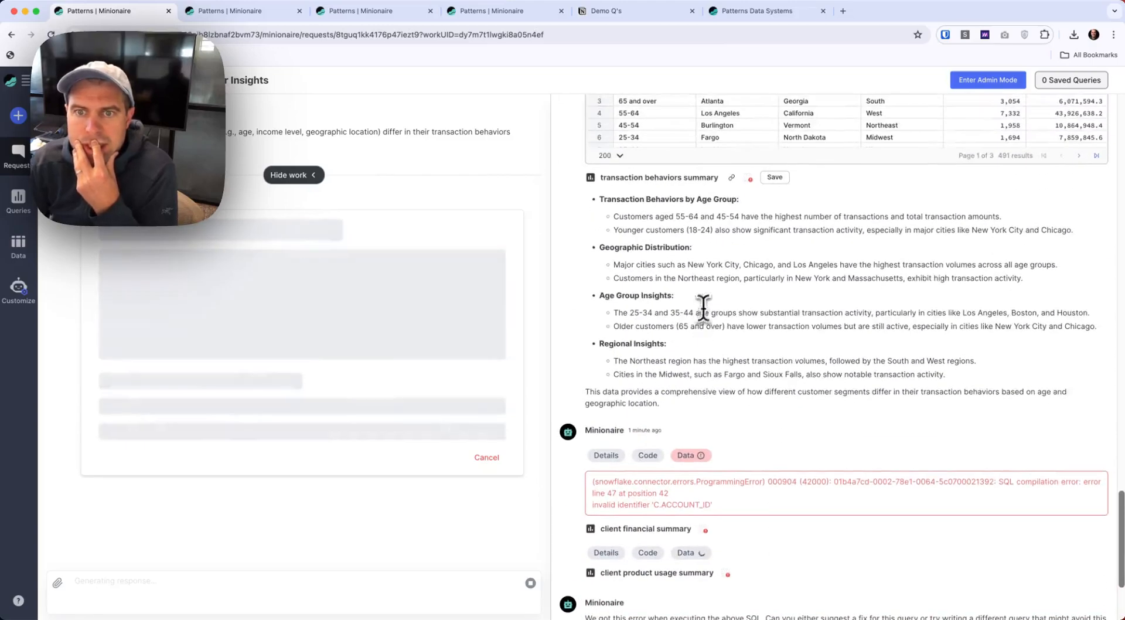
{"action": "triple_click", "coordinate": [721, 216]}
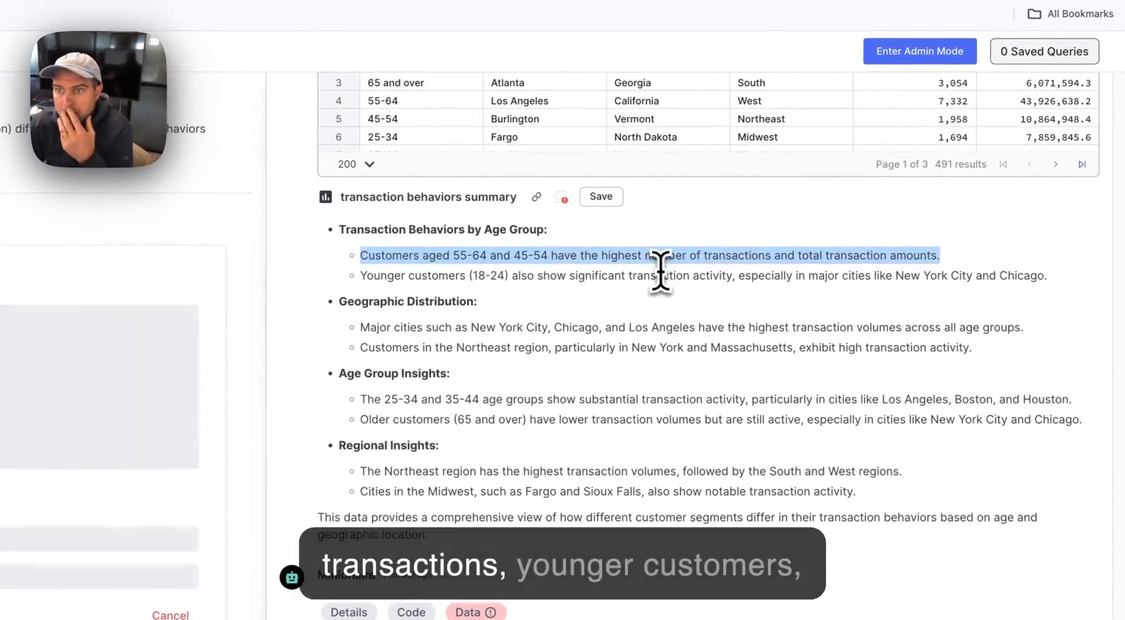
{"action": "triple_click", "coordinate": [660, 273]}
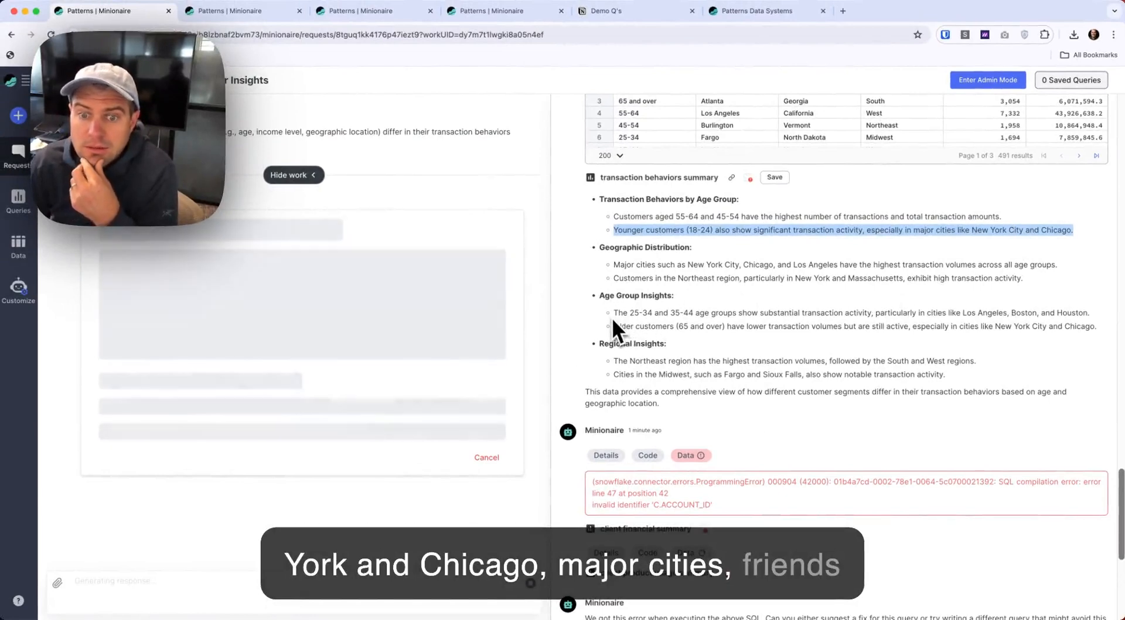
- Read the findings' closing statement and compare the remaining queries with step 3 of the plan of action on product usage
{"action": "scroll", "coordinate": [779, 293], "scroll_direction": "down", "scroll_amount": 5}
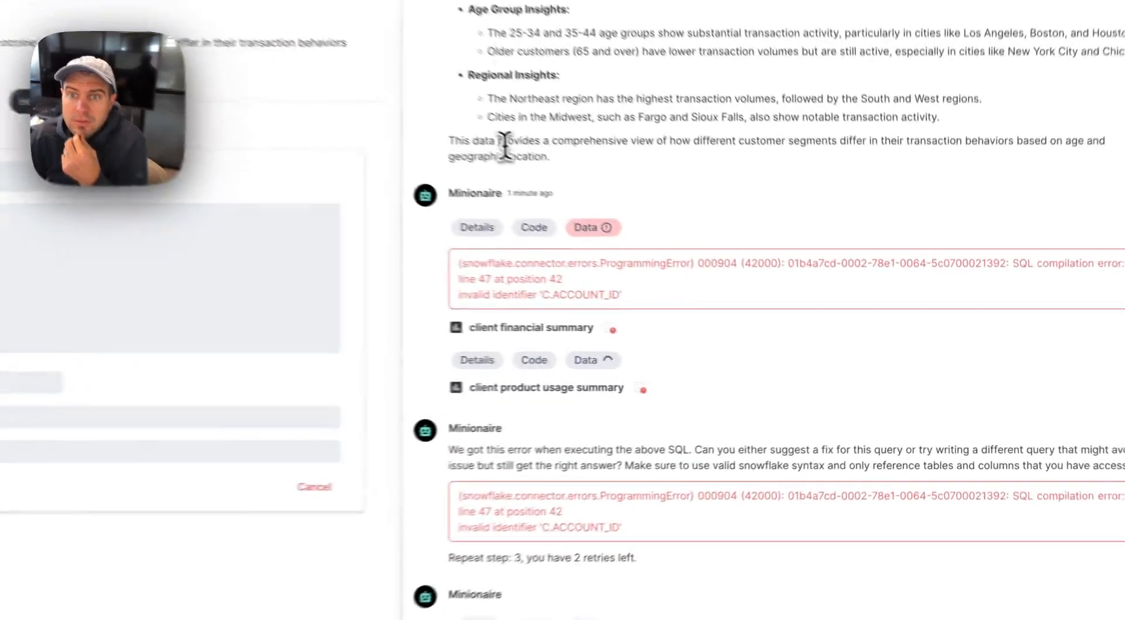
{"action": "triple_click", "coordinate": [653, 208]}
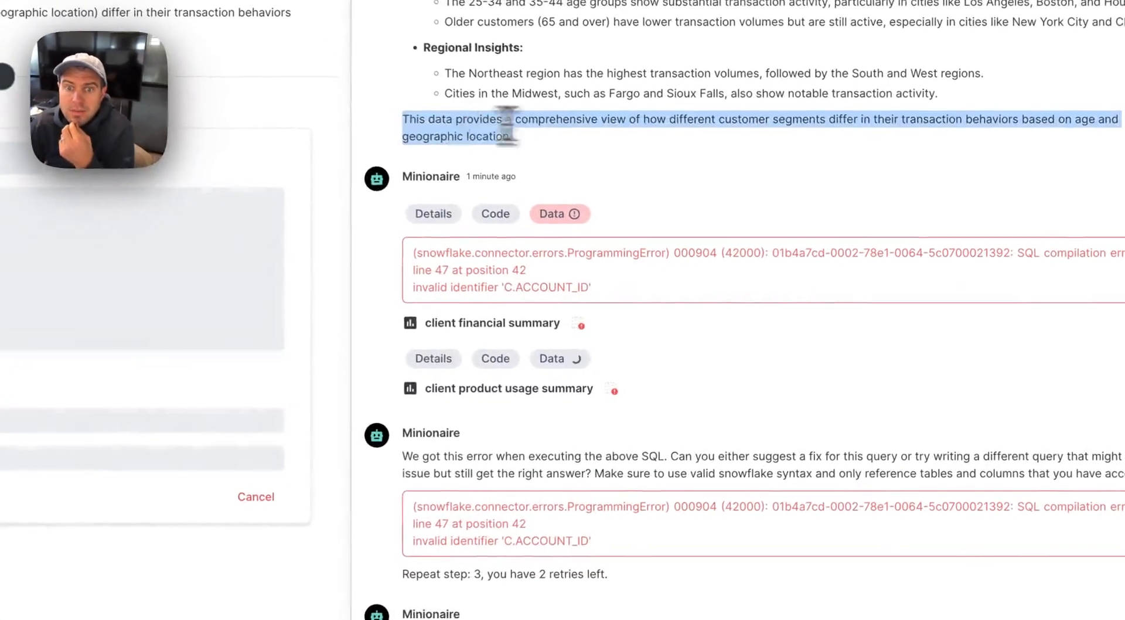
{"action": "left_click", "coordinate": [732, 210]}
{"action": "scroll", "coordinate": [476, 175], "scroll_direction": "up", "scroll_amount": 20}
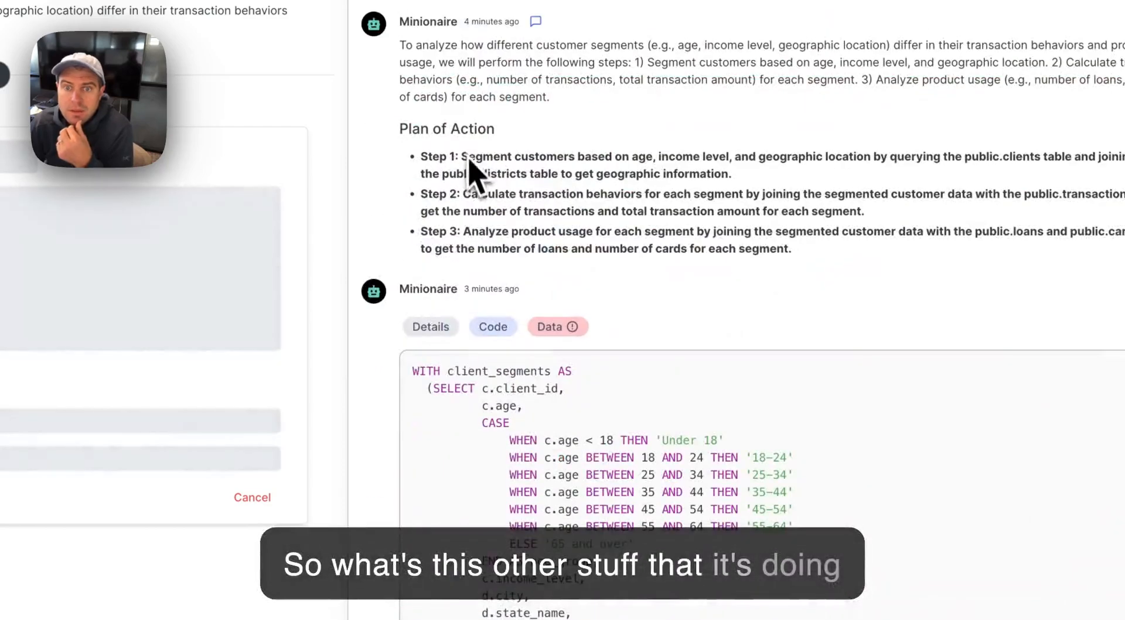
{"action": "triple_click", "coordinate": [496, 244]}
{"action": "left_click", "coordinate": [752, 249]}
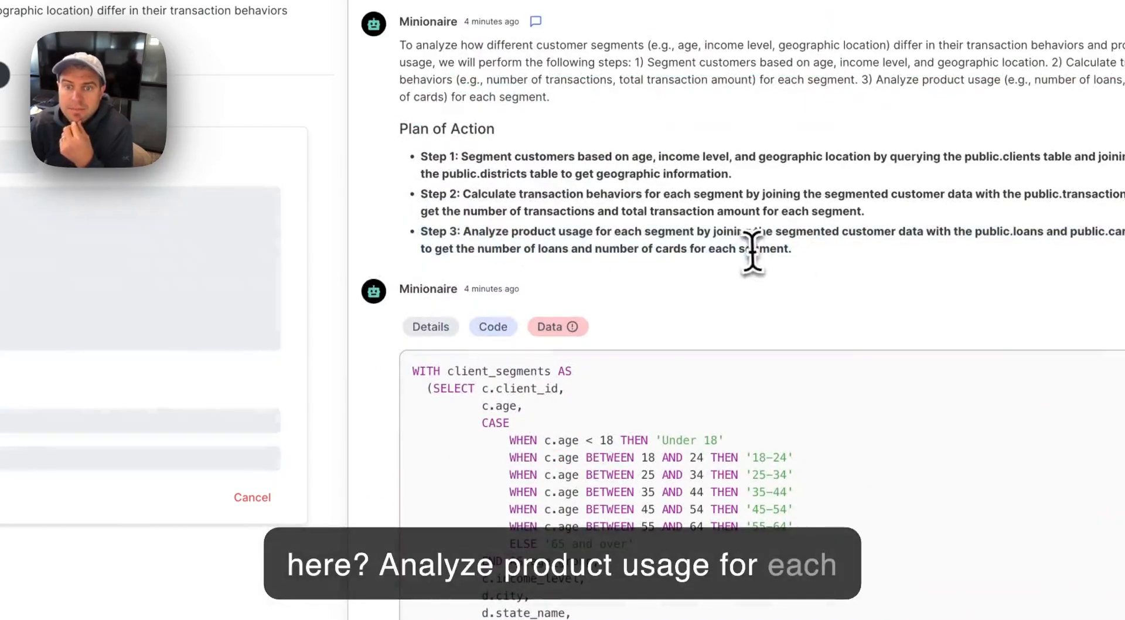
- Check steps 1 and 2 of the plan, then show the SQL of the retried product usage query and examine it
{"action": "triple_click", "coordinate": [547, 196]}
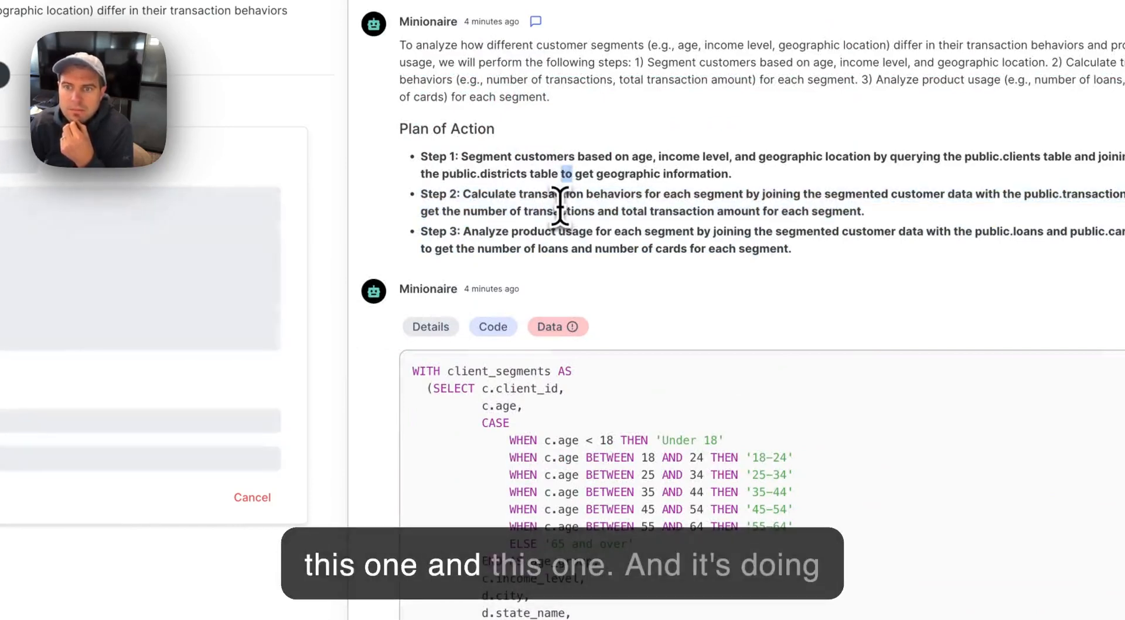
{"action": "scroll", "coordinate": [469, 234], "scroll_direction": "down", "scroll_amount": 15}
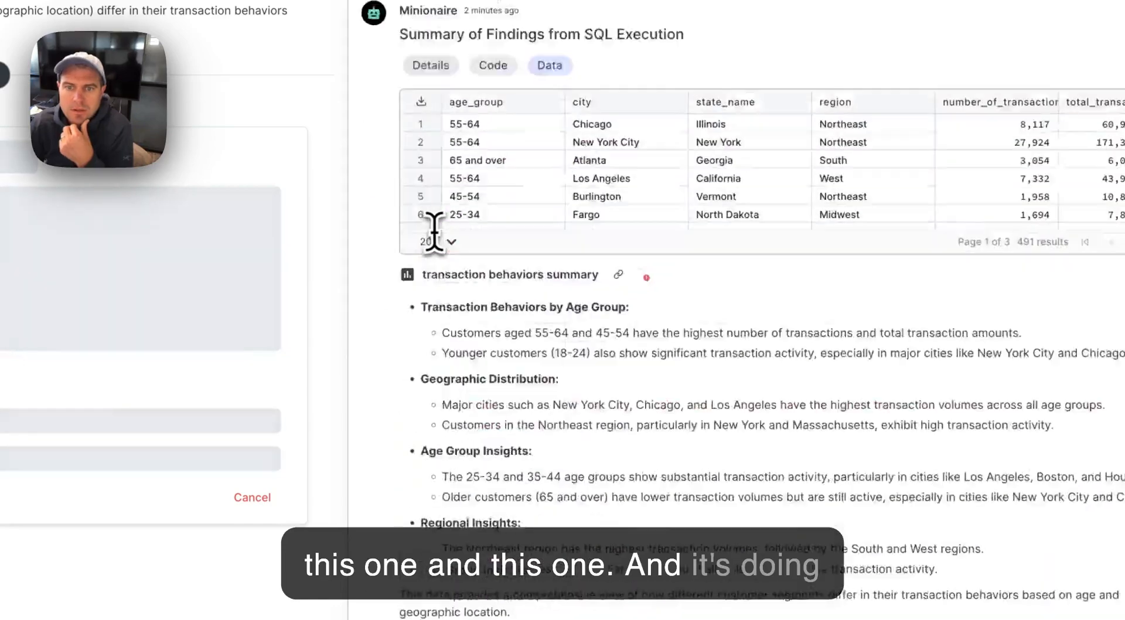
{"action": "scroll", "coordinate": [432, 231], "scroll_direction": "up", "scroll_amount": 5}
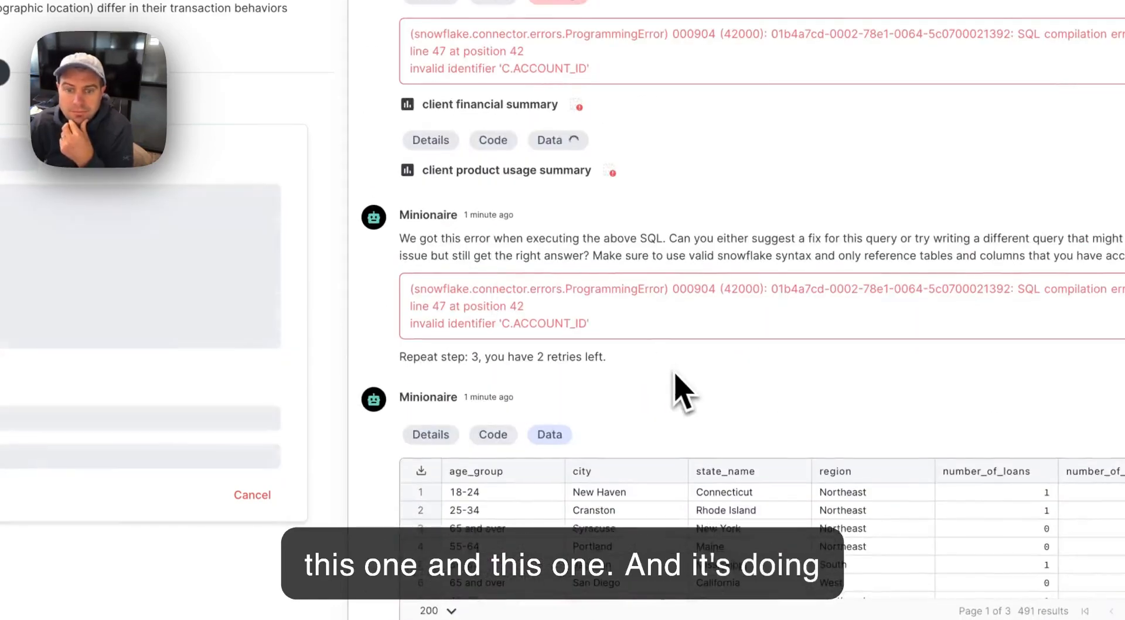
{"action": "left_click", "coordinate": [505, 437]}
{"action": "scroll", "coordinate": [827, 377], "scroll_direction": "down", "scroll_amount": 10}
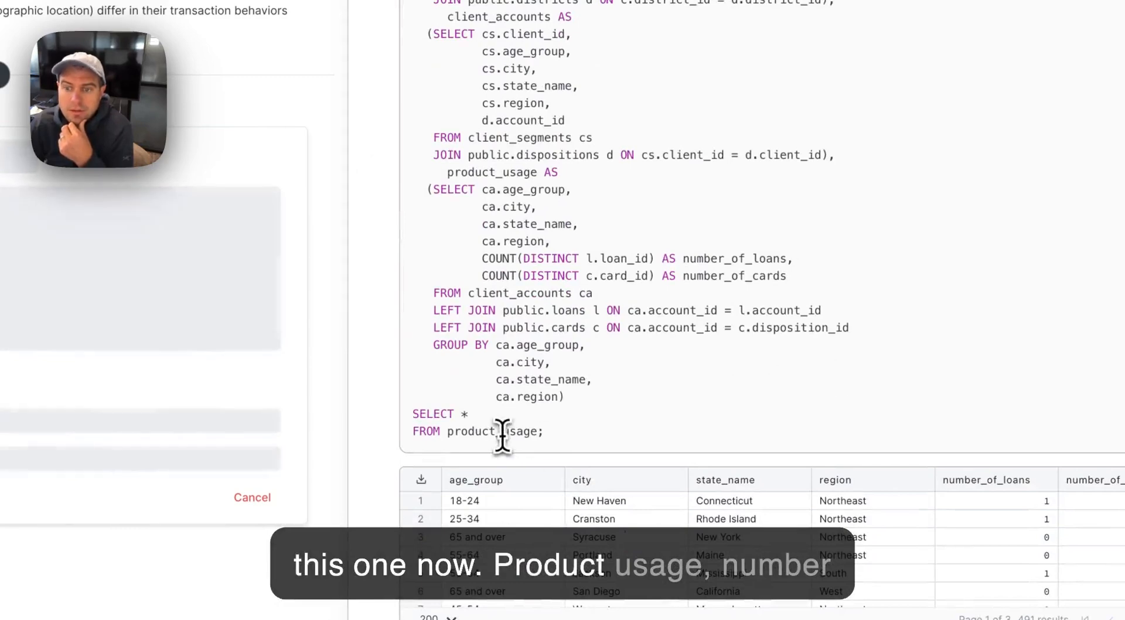
{"action": "scroll", "coordinate": [641, 422], "scroll_direction": "down", "scroll_amount": 1}
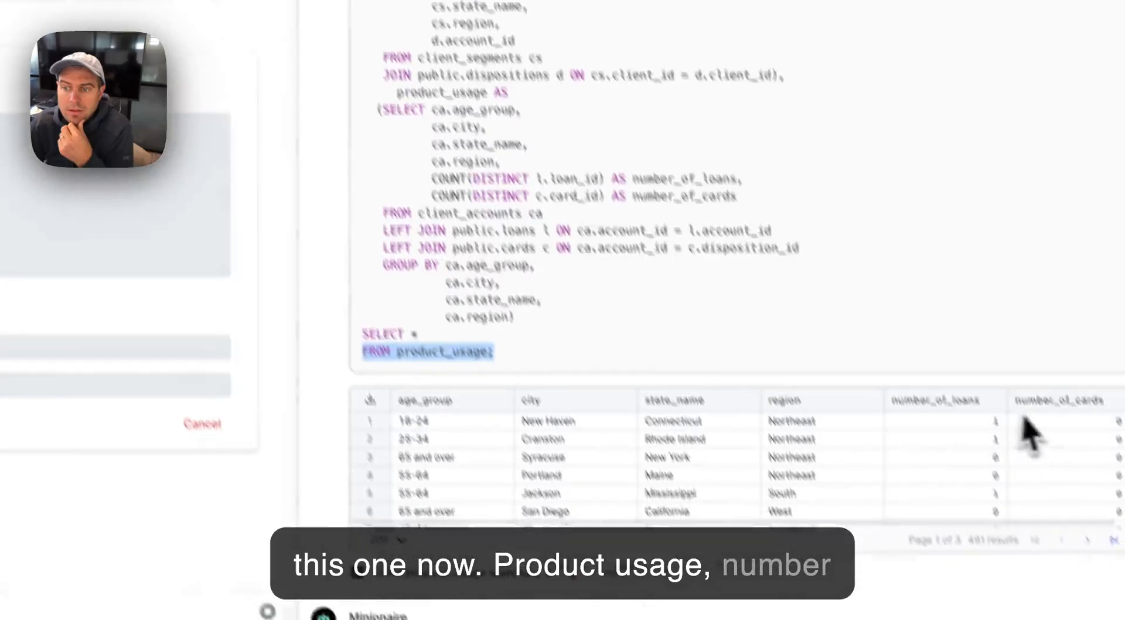
- Examine the number_of_loans and number_of_cards results per segment and compare them with the query's joins and GROUP BY clause
{"action": "scroll", "coordinate": [967, 564], "scroll_direction": "down", "scroll_amount": 2}
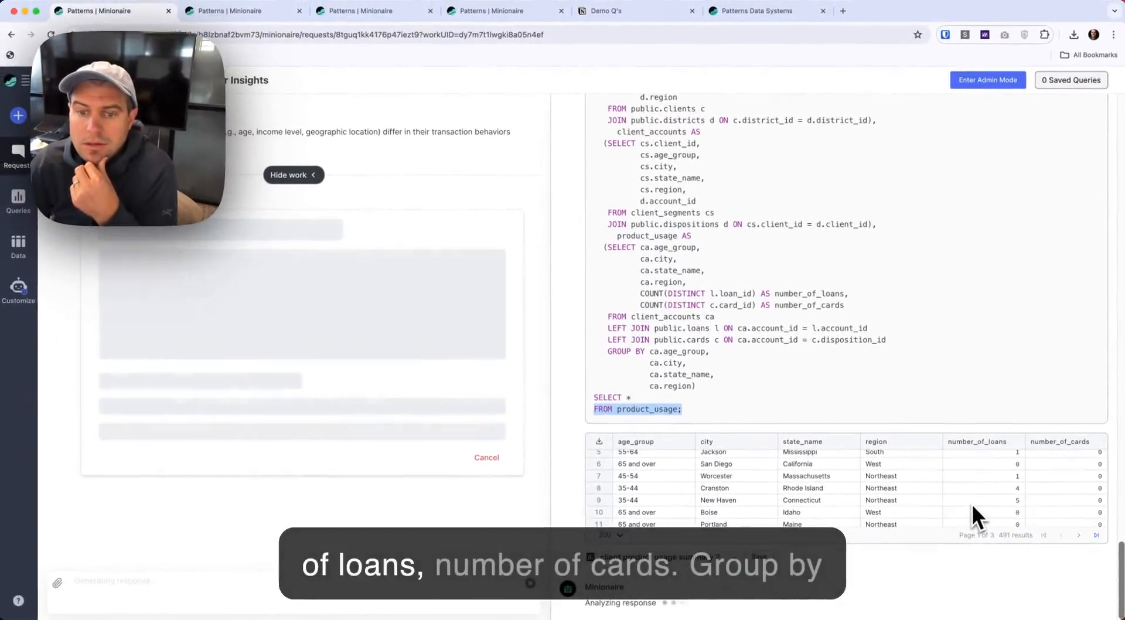
{"action": "scroll", "coordinate": [972, 504], "scroll_direction": "down", "scroll_amount": 3}
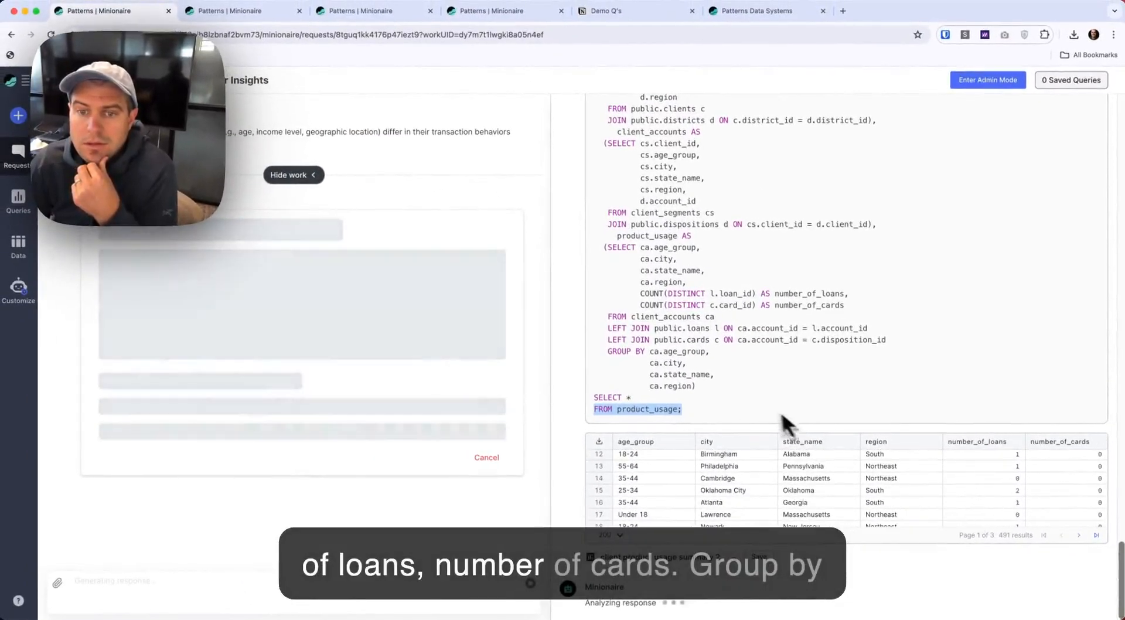
{"action": "scroll", "coordinate": [766, 406], "scroll_direction": "up", "scroll_amount": 2}
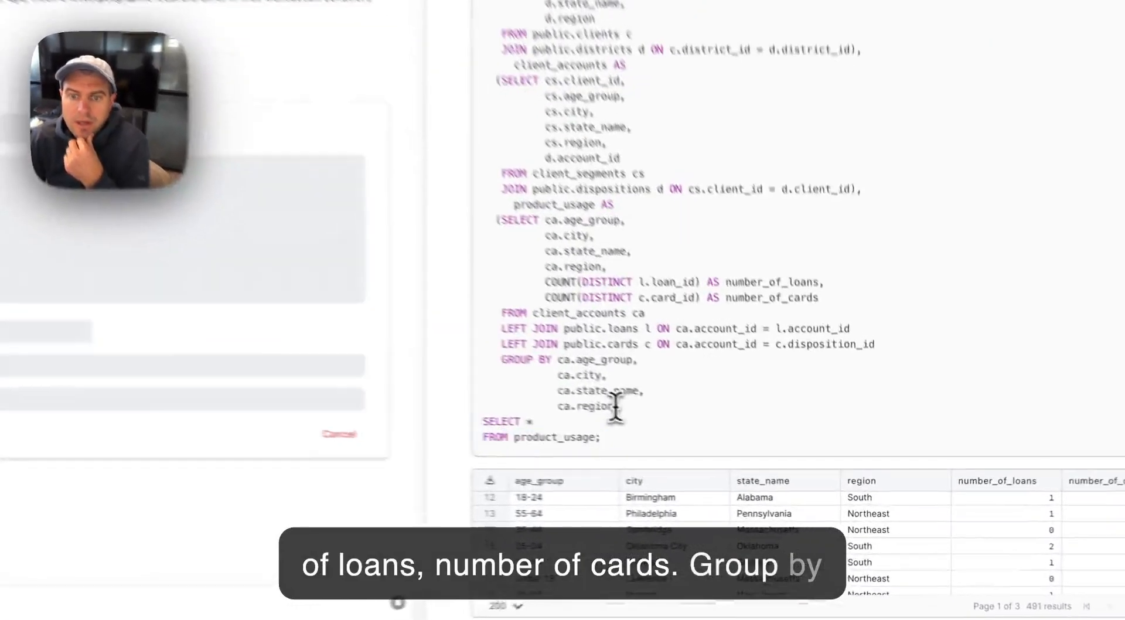
{"action": "left_click_drag", "start_coordinate": [691, 432], "coordinate": [586, 408]}
{"action": "left_click", "coordinate": [847, 339]}
{"action": "scroll", "coordinate": [868, 481], "scroll_direction": "down", "scroll_amount": 2}
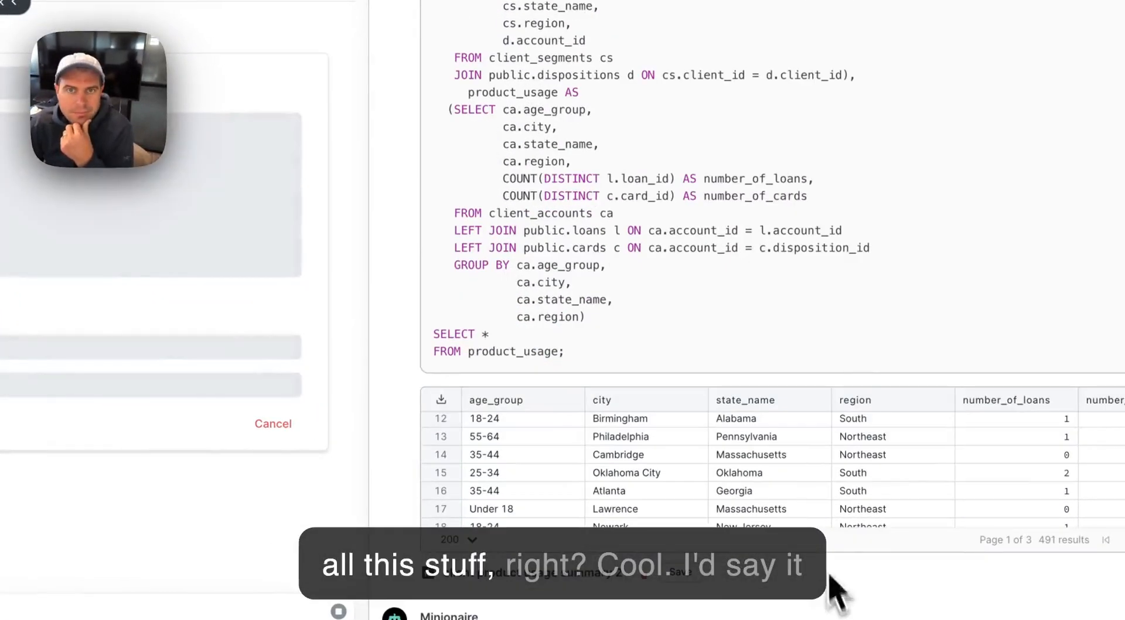
- Hide the work of the customer segments request and go through its finished report to the product usage insights
{"action": "scroll", "coordinate": [683, 176], "scroll_direction": "up", "scroll_amount": 15}
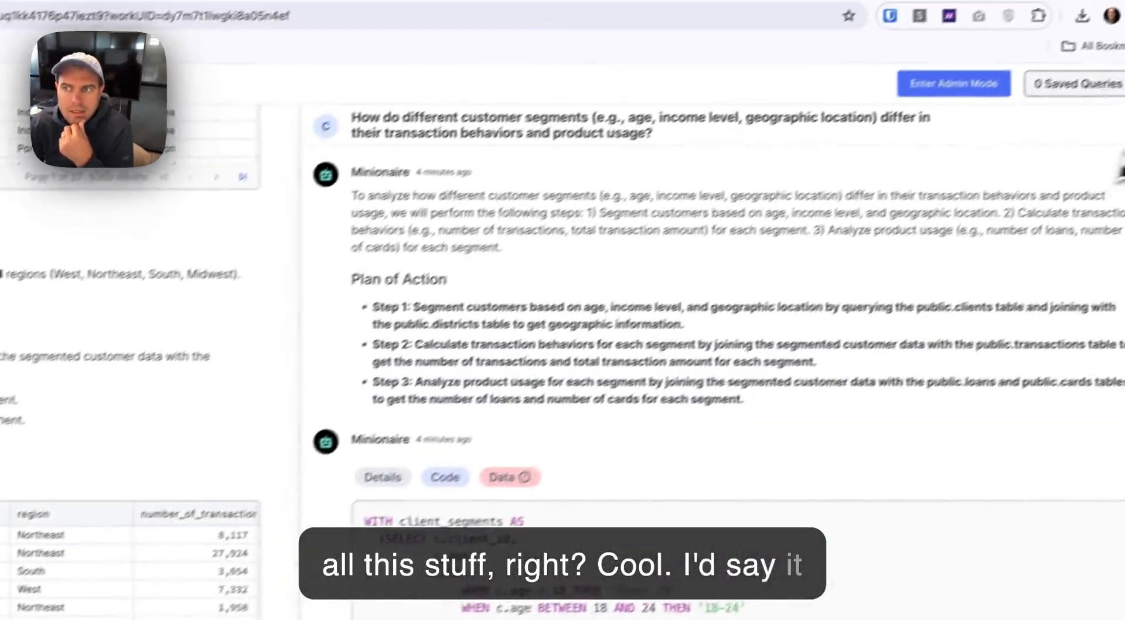
{"action": "left_click", "coordinate": [1118, 171]}
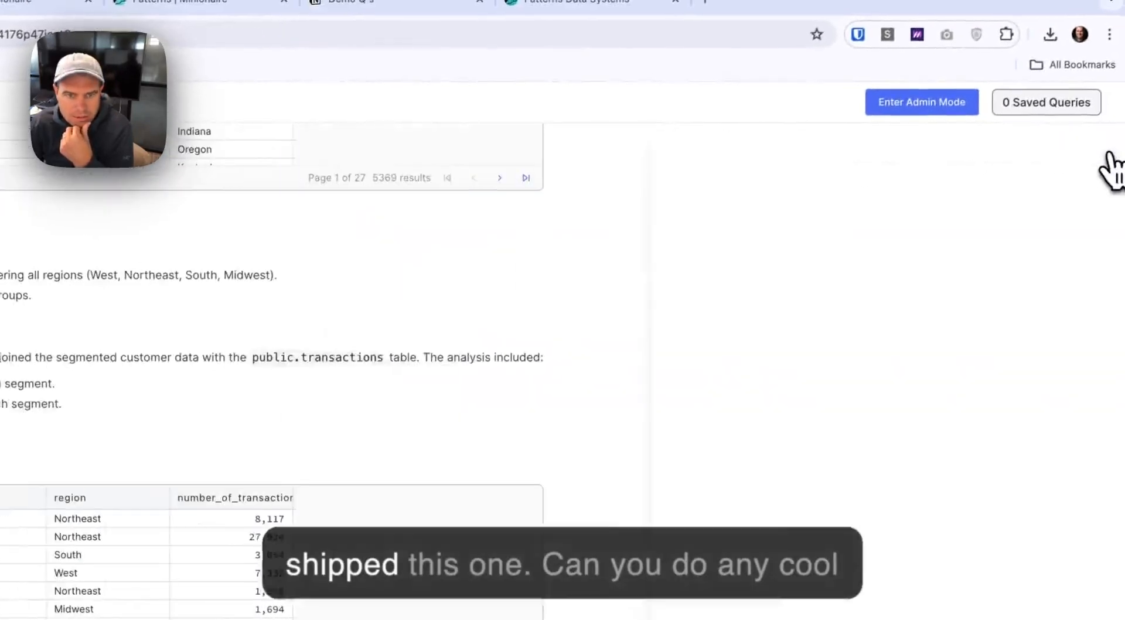
{"action": "scroll", "coordinate": [612, 270], "scroll_direction": "down", "scroll_amount": 10}
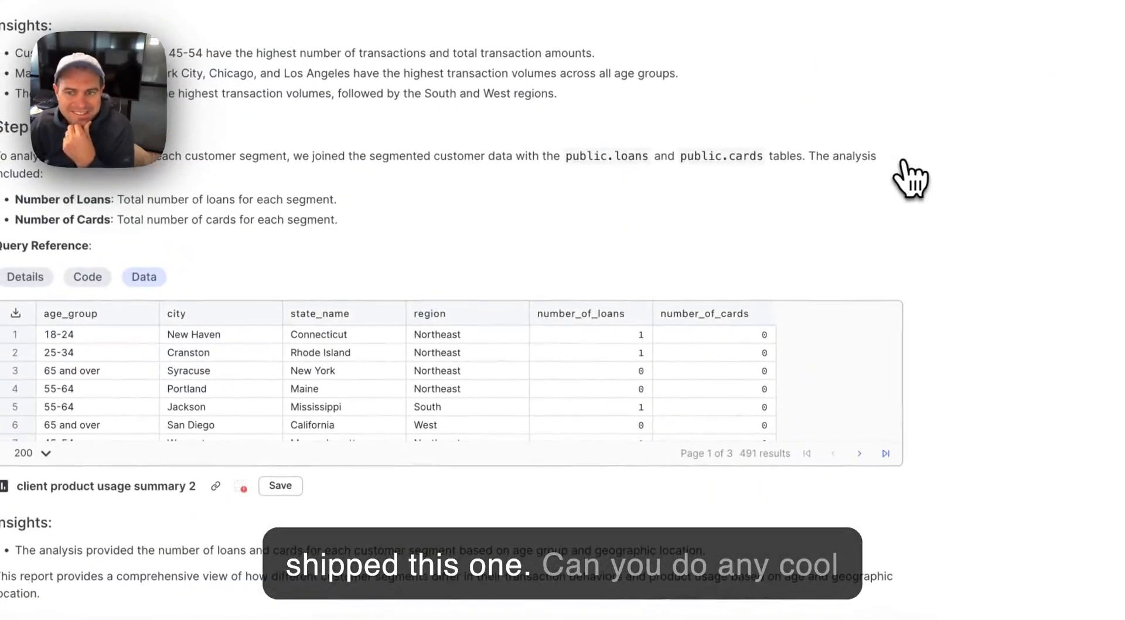
- Send the follow-up message "can you do any cool visuals?" in the customer segments request
{"action": "left_click", "coordinate": [495, 603]}
{"action": "type", "text": "can "}
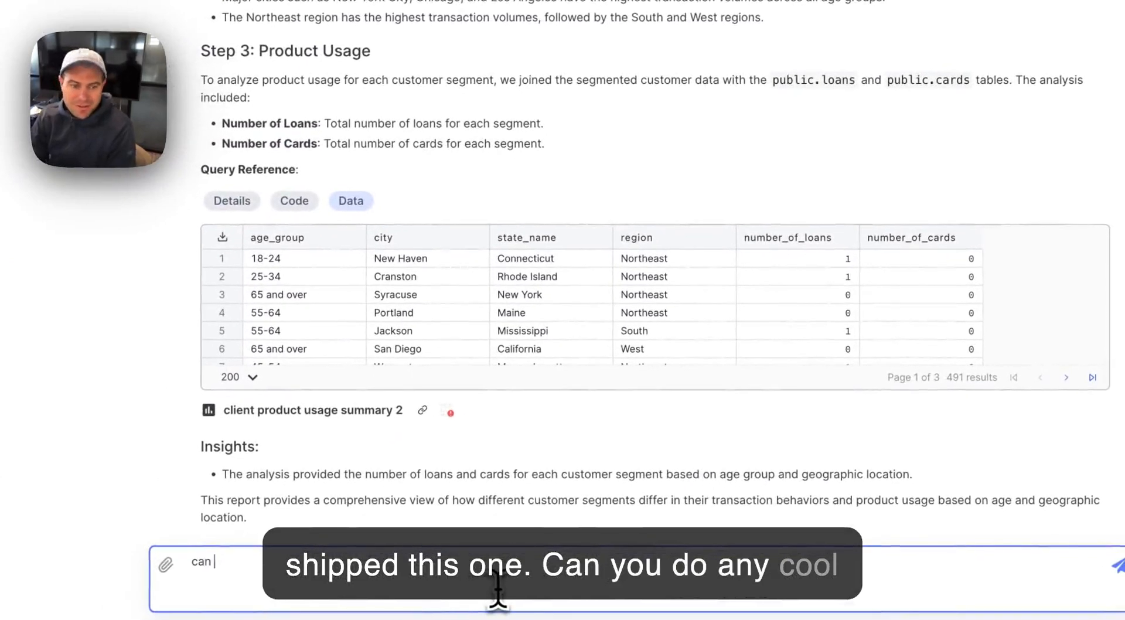
{"action": "type", "text": "you do any cool visuals?"}
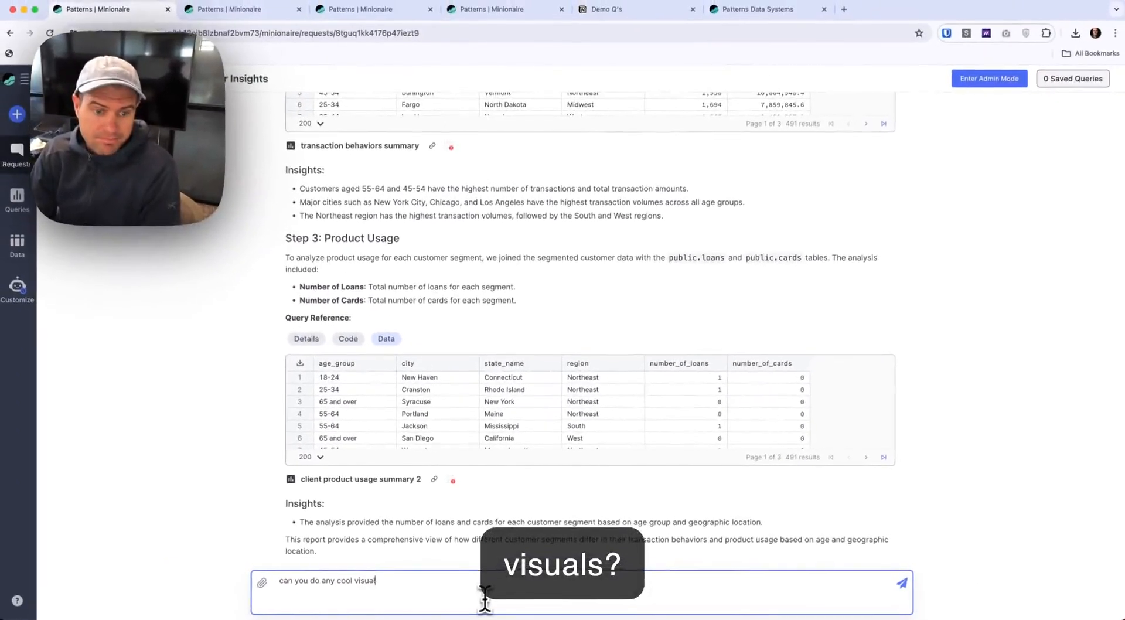
{"action": "key", "text": "Return"}
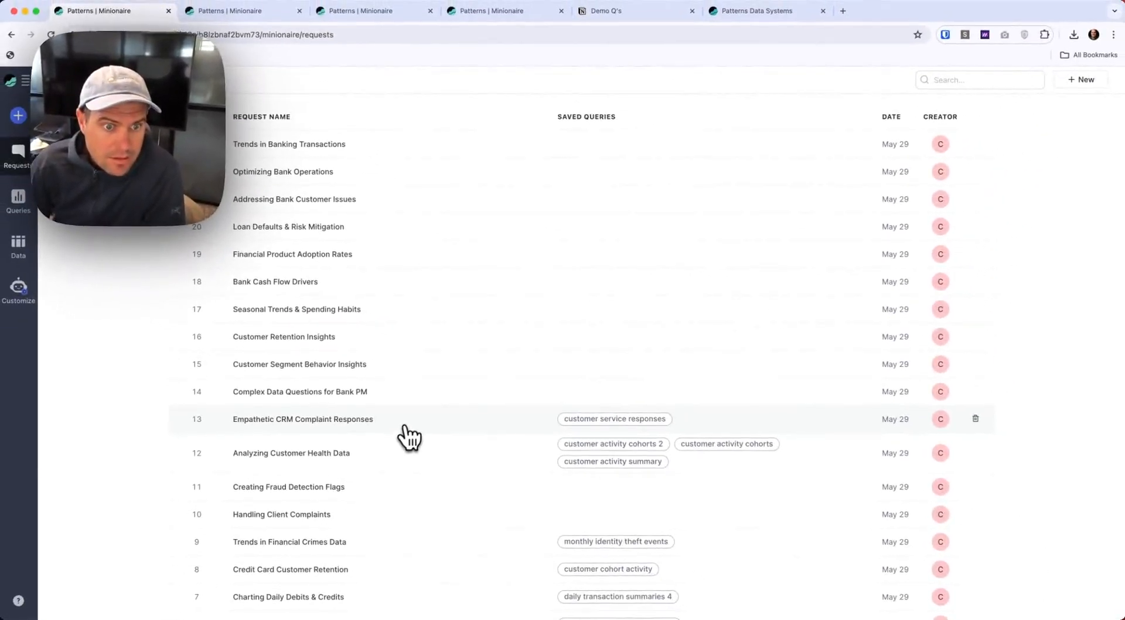
- Open the Customer Retention Insights request from the request list and widen its work pane to about half the window
{"action": "left_click", "coordinate": [414, 343]}
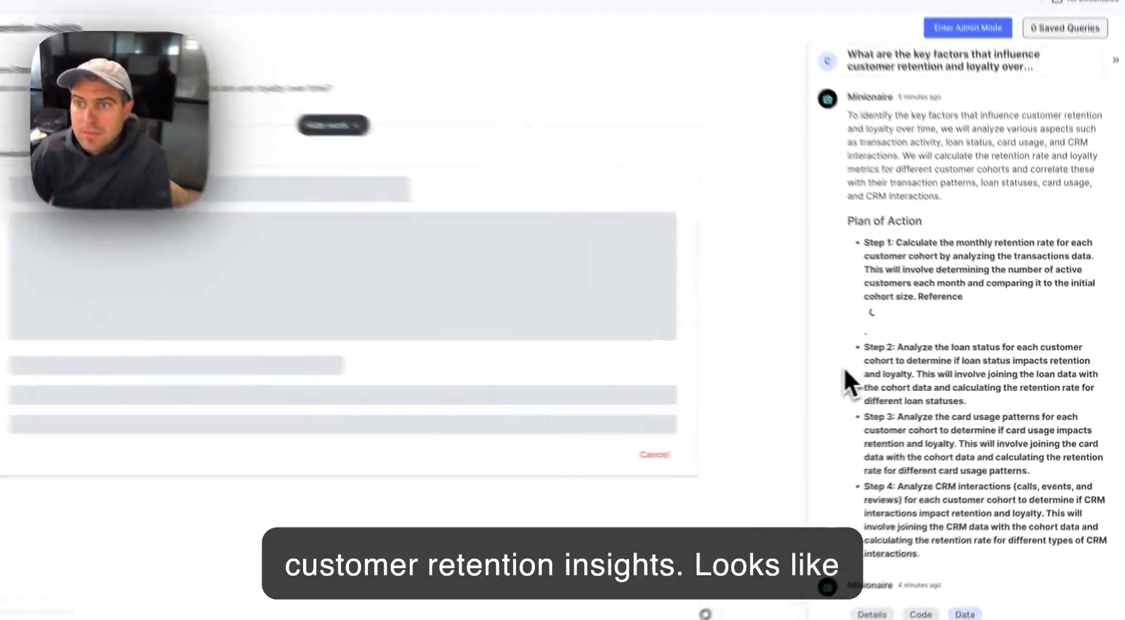
{"action": "scroll", "coordinate": [879, 371], "scroll_direction": "down", "scroll_amount": 5}
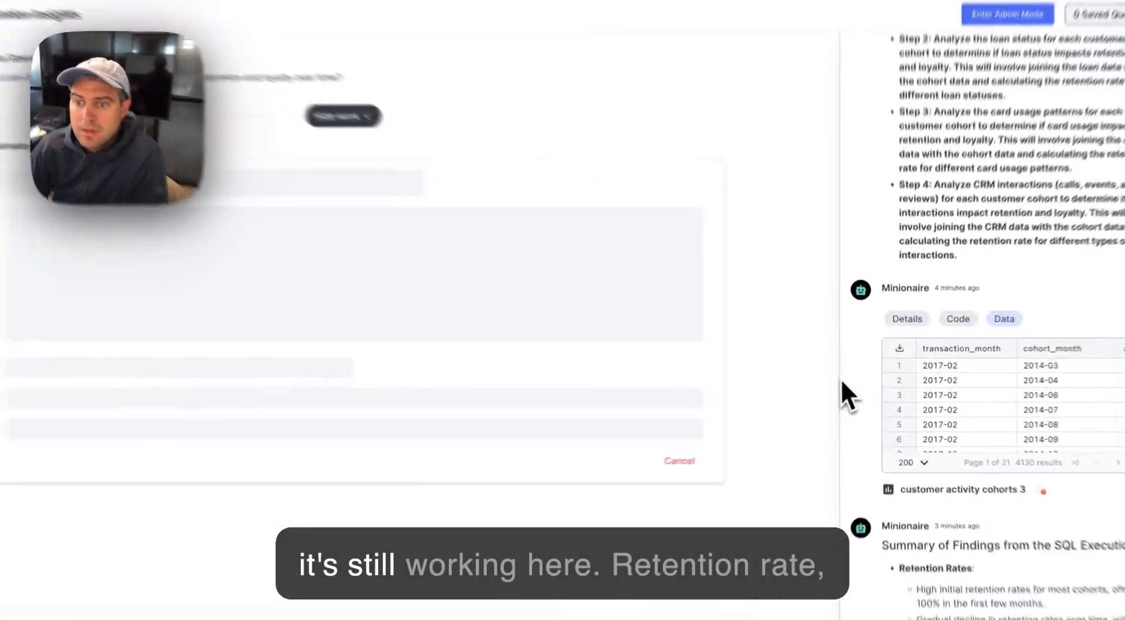
{"action": "left_click_drag", "start_coordinate": [851, 380], "coordinate": [545, 381]}
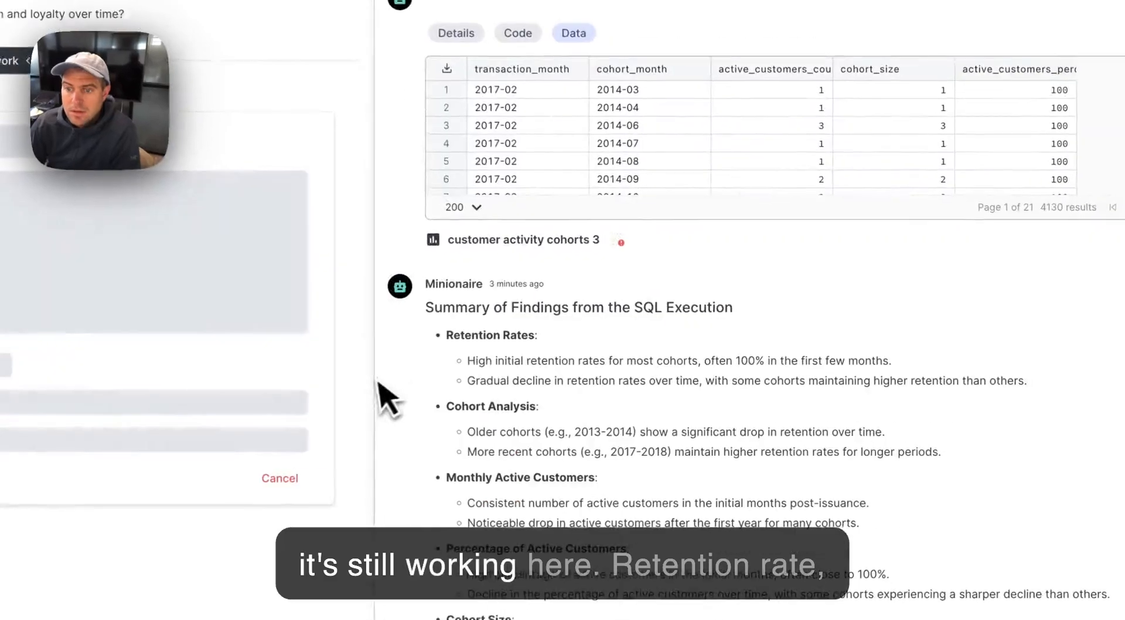
- Skim the cohort activity, loan status and card retention results with their summaries of findings
{"action": "scroll", "coordinate": [879, 141], "scroll_direction": "down", "scroll_amount": 20}
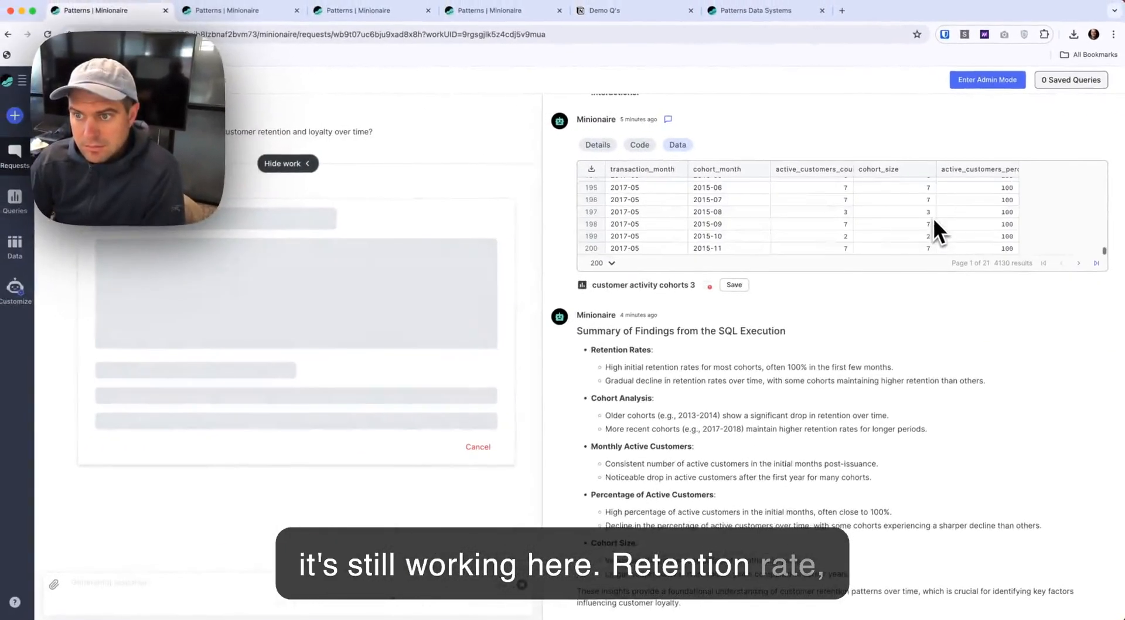
{"action": "scroll", "coordinate": [896, 393], "scroll_direction": "down", "scroll_amount": 7}
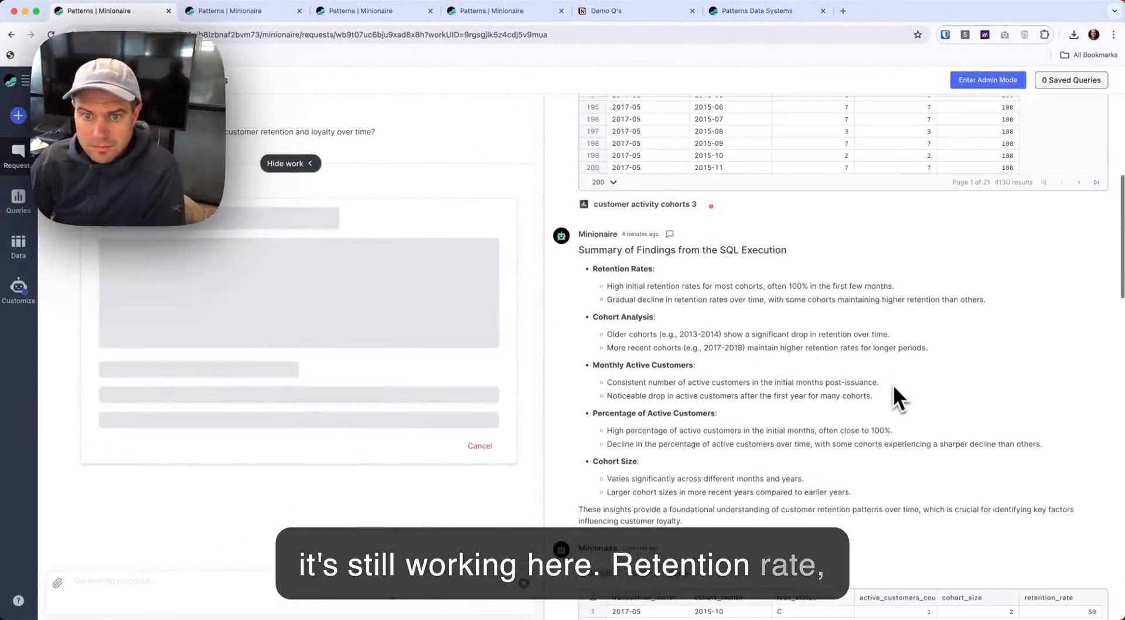
{"action": "scroll", "coordinate": [833, 530], "scroll_direction": "down", "scroll_amount": 15}
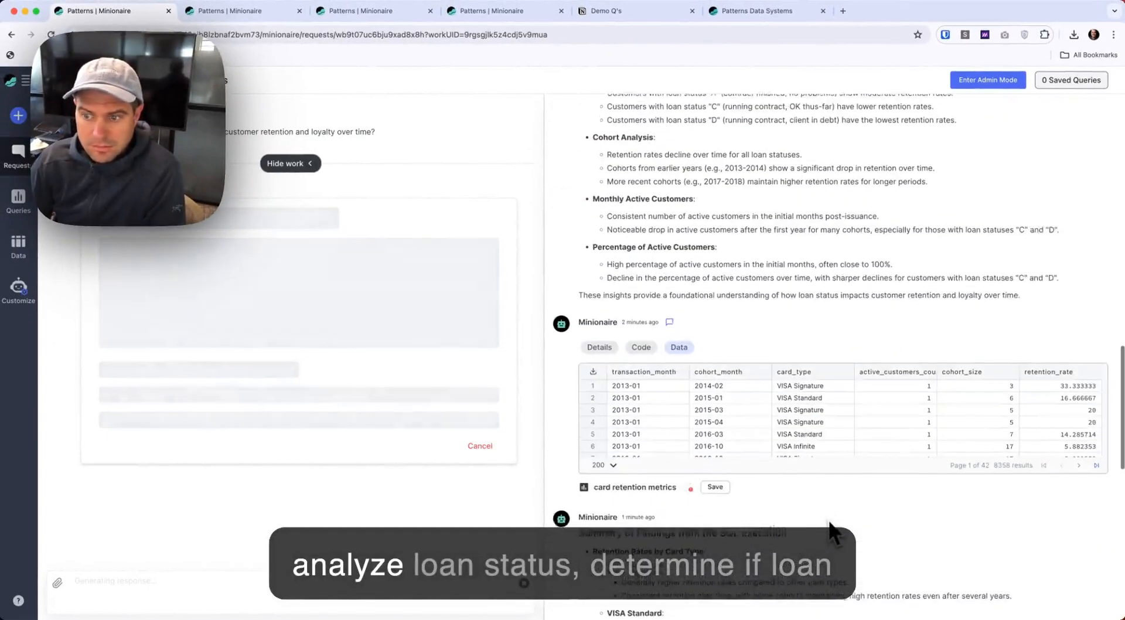
{"action": "scroll", "coordinate": [832, 539], "scroll_direction": "down", "scroll_amount": 10}
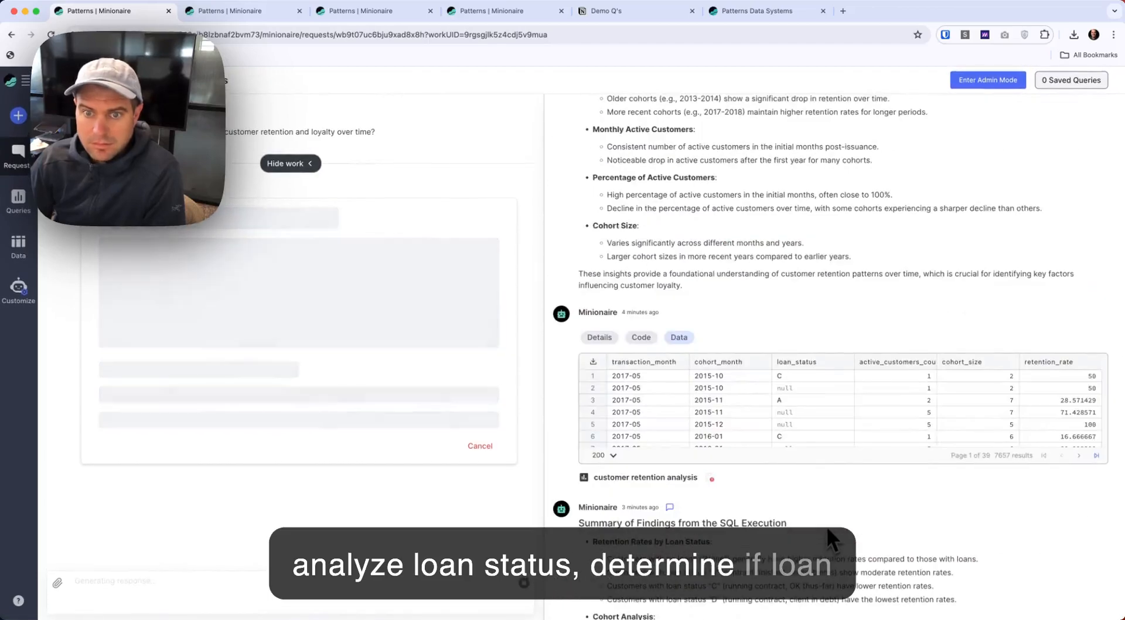
- Read the retention plan of action, examining how steps 2 to 4 build on the monthly retention rate from step 1
{"action": "scroll", "coordinate": [832, 540], "scroll_direction": "up", "scroll_amount": 9}
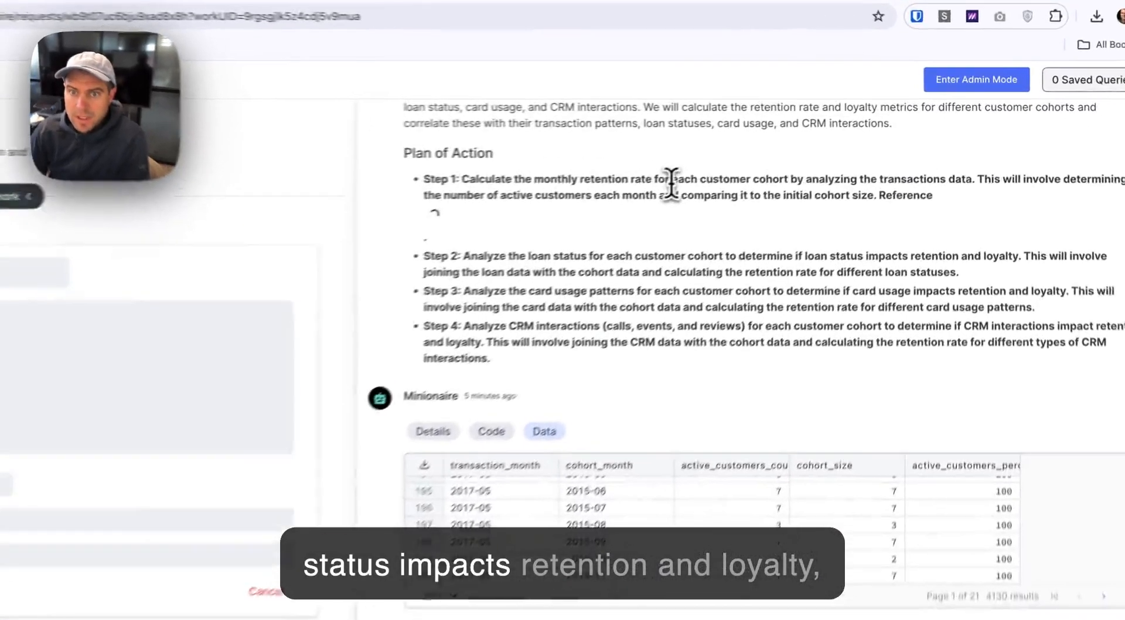
{"action": "triple_click", "coordinate": [768, 164]}
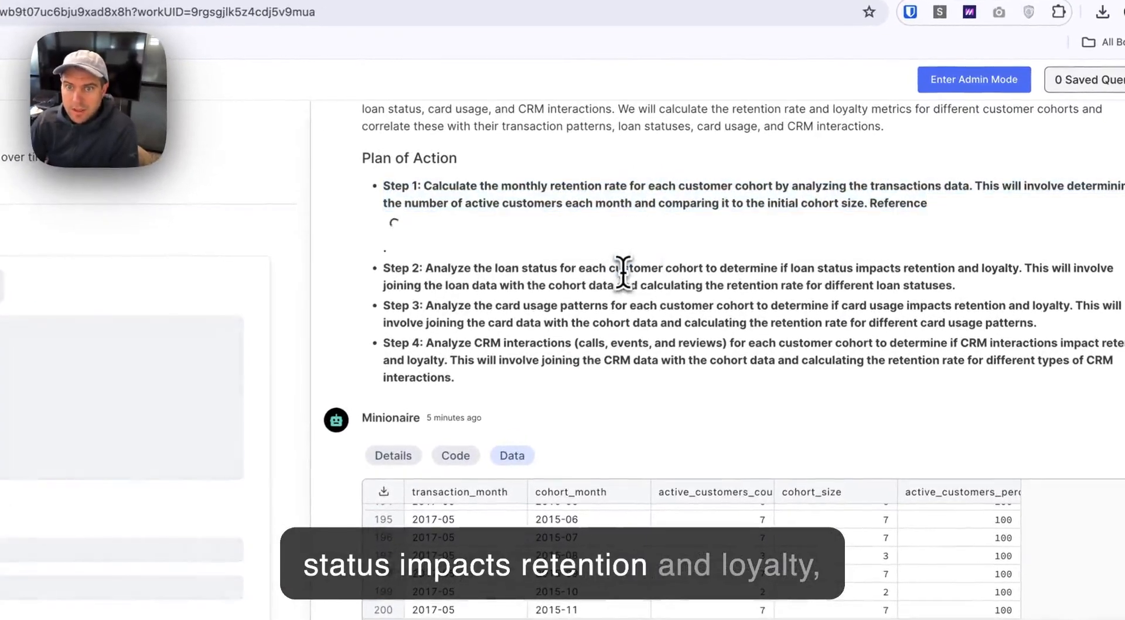
{"action": "triple_click", "coordinate": [800, 218]}
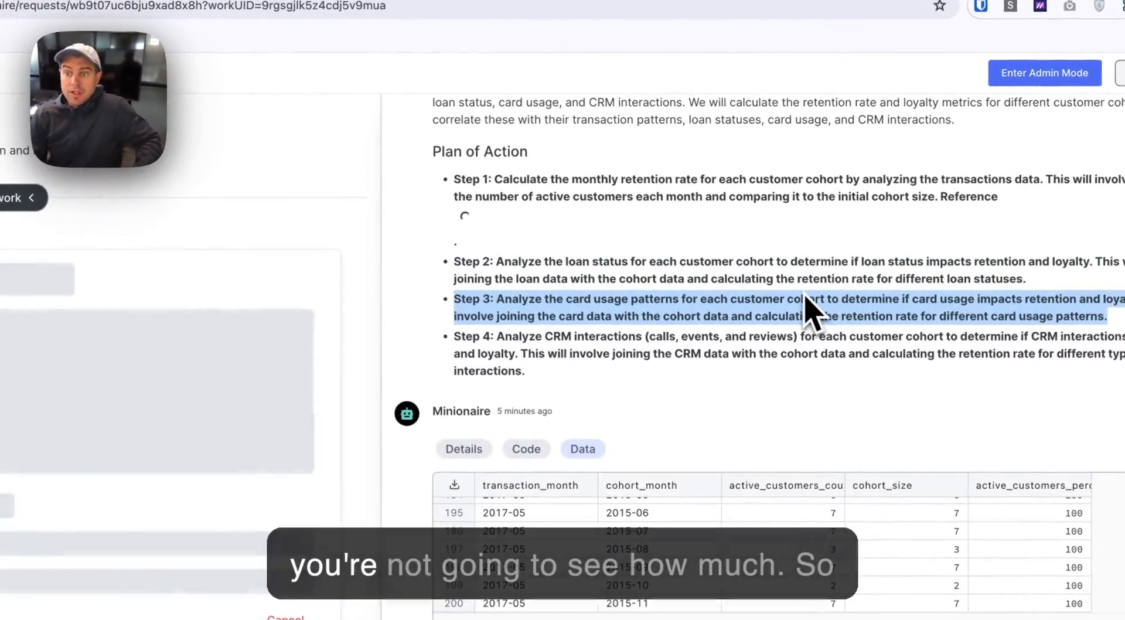
{"action": "triple_click", "coordinate": [683, 357]}
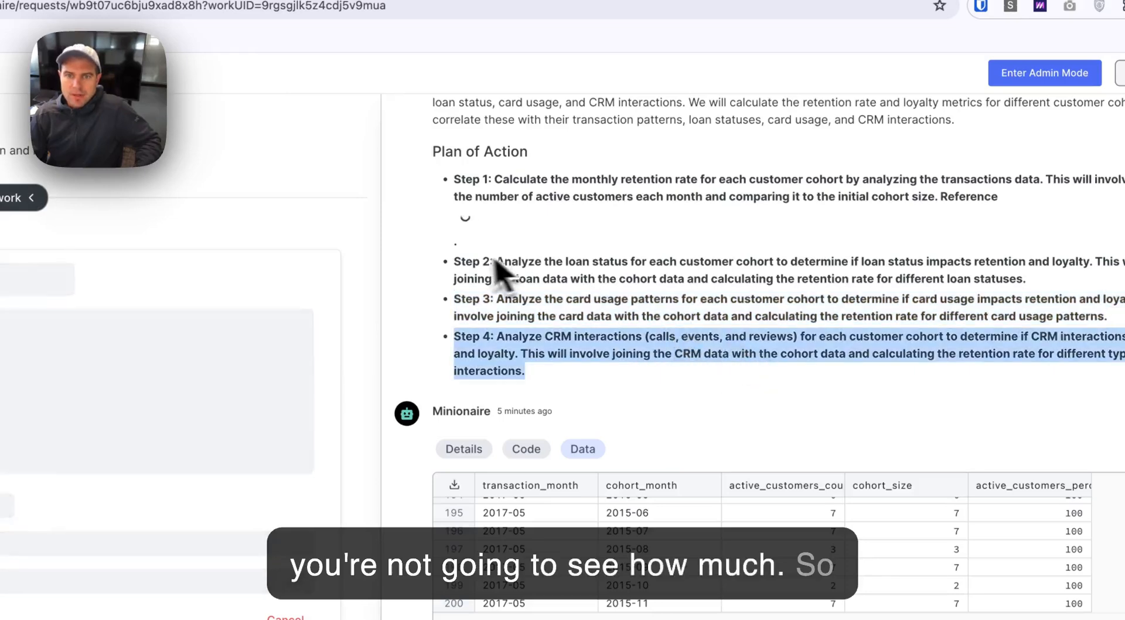
{"action": "left_click_drag", "start_coordinate": [456, 263], "coordinate": [535, 339]}
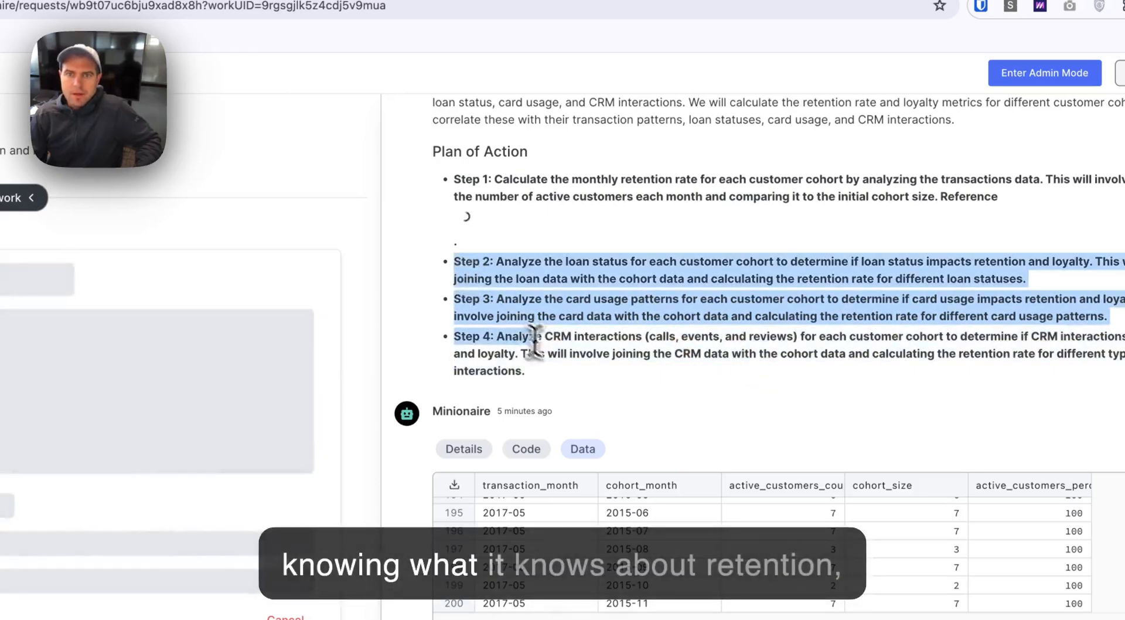
{"action": "triple_click", "coordinate": [589, 190]}
{"action": "left_click_drag", "start_coordinate": [454, 263], "coordinate": [651, 279]}
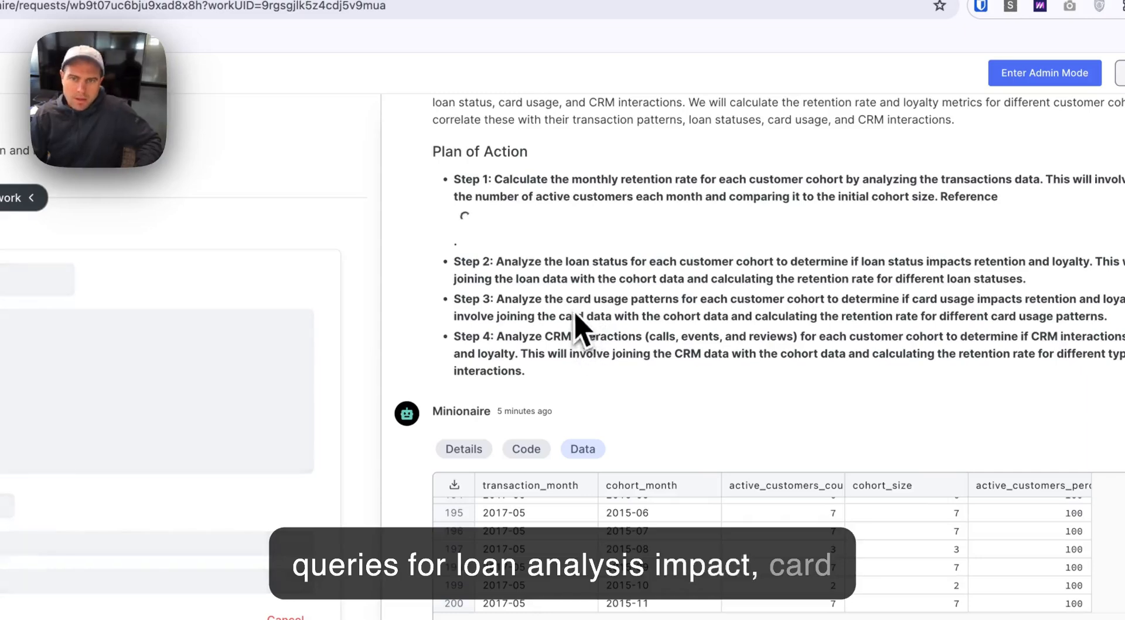
- Read the customer activity cohorts findings, focusing on the retention rates and the drop in older cohorts
{"action": "scroll", "coordinate": [591, 371], "scroll_direction": "down", "scroll_amount": 5}
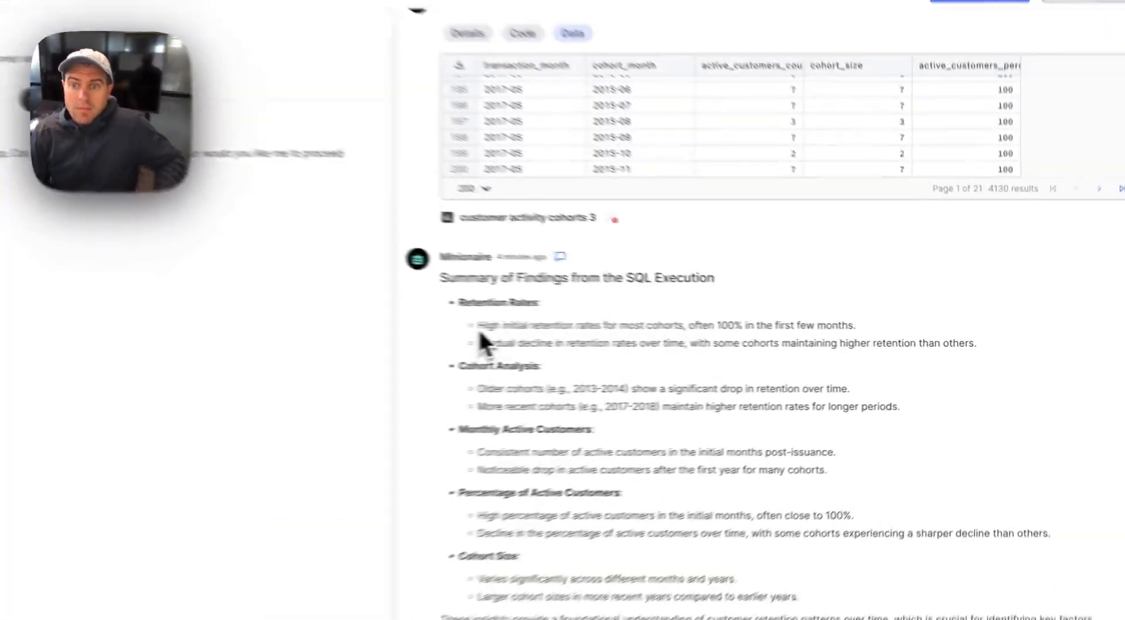
{"action": "left_click_drag", "start_coordinate": [607, 335], "coordinate": [1004, 355]}
{"action": "scroll", "coordinate": [1005, 343], "scroll_direction": "down", "scroll_amount": 1}
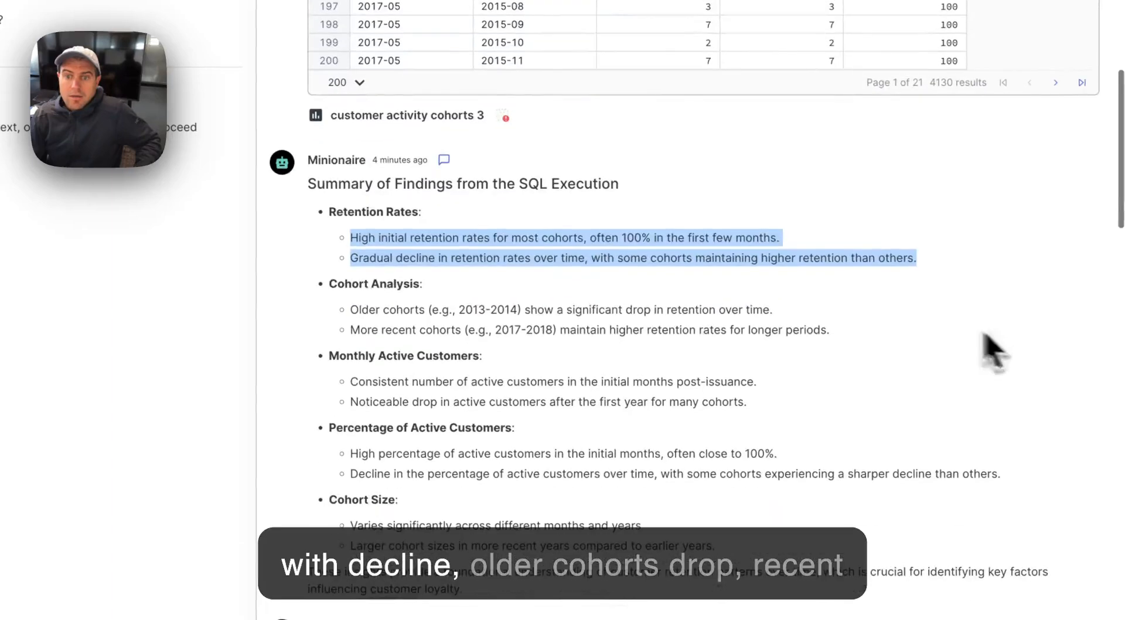
{"action": "scroll", "coordinate": [938, 337], "scroll_direction": "down", "scroll_amount": 3}
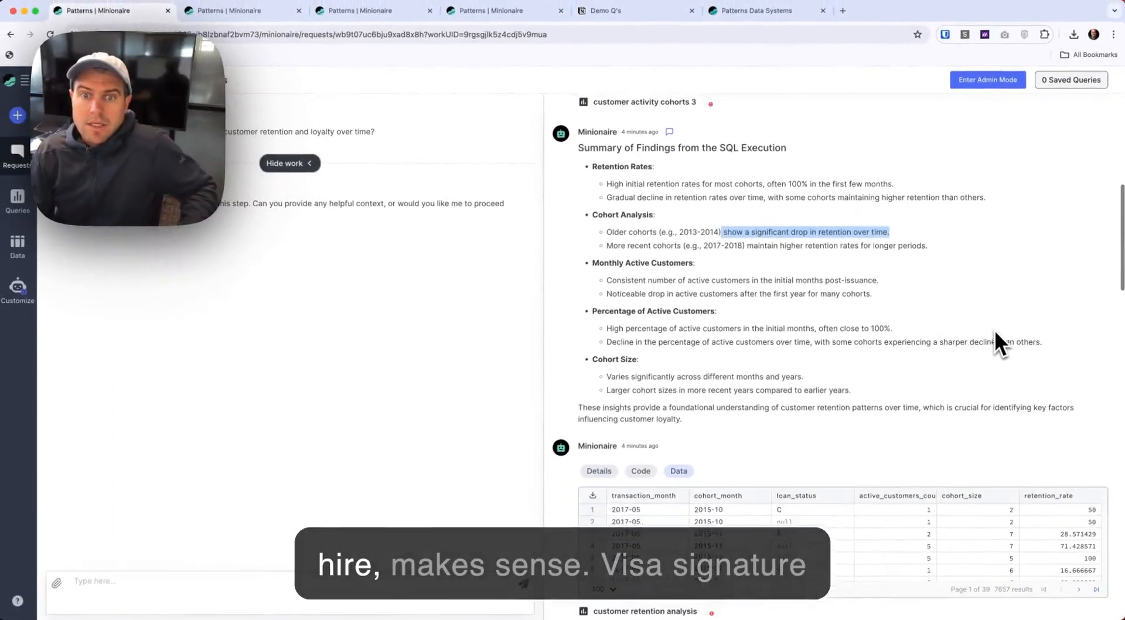
- Read the customer retention analysis findings by loan status, including the percentage of active customers
{"action": "scroll", "coordinate": [995, 333], "scroll_direction": "down", "scroll_amount": 3}
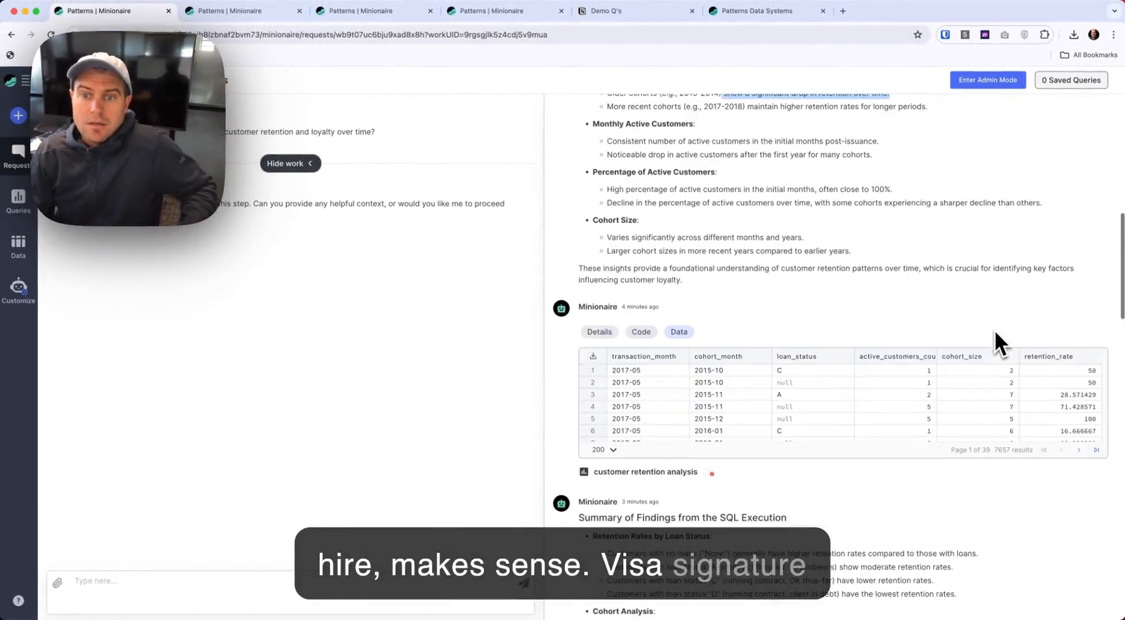
{"action": "scroll", "coordinate": [928, 521], "scroll_direction": "down", "scroll_amount": 4}
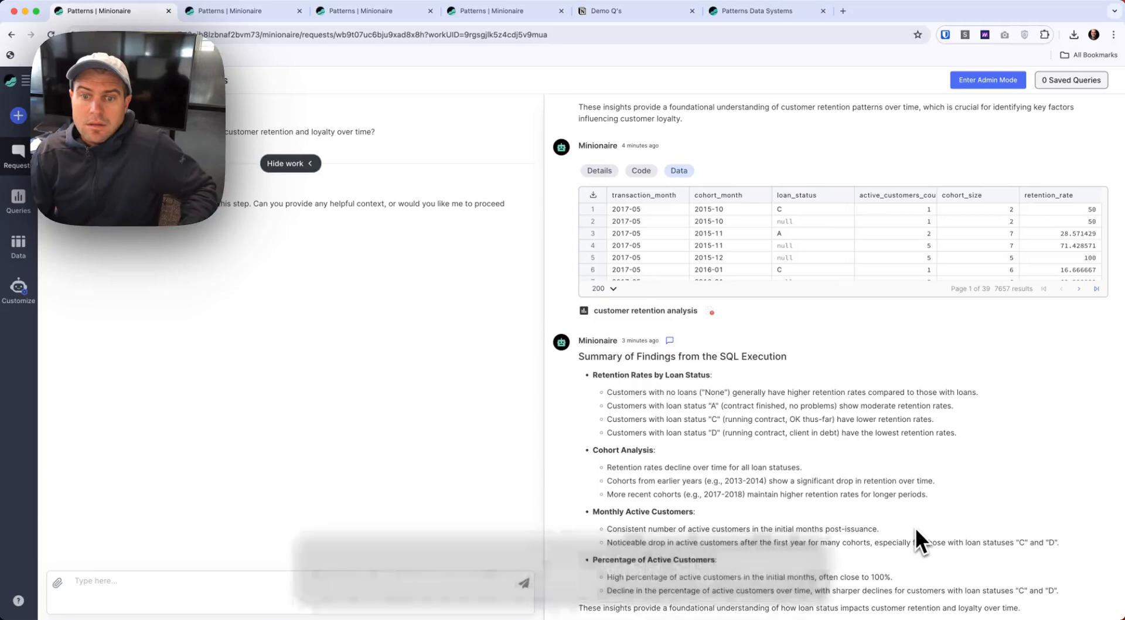
{"action": "scroll", "coordinate": [917, 530], "scroll_direction": "down", "scroll_amount": 2}
{"action": "scroll", "coordinate": [915, 527], "scroll_direction": "down", "scroll_amount": 1}
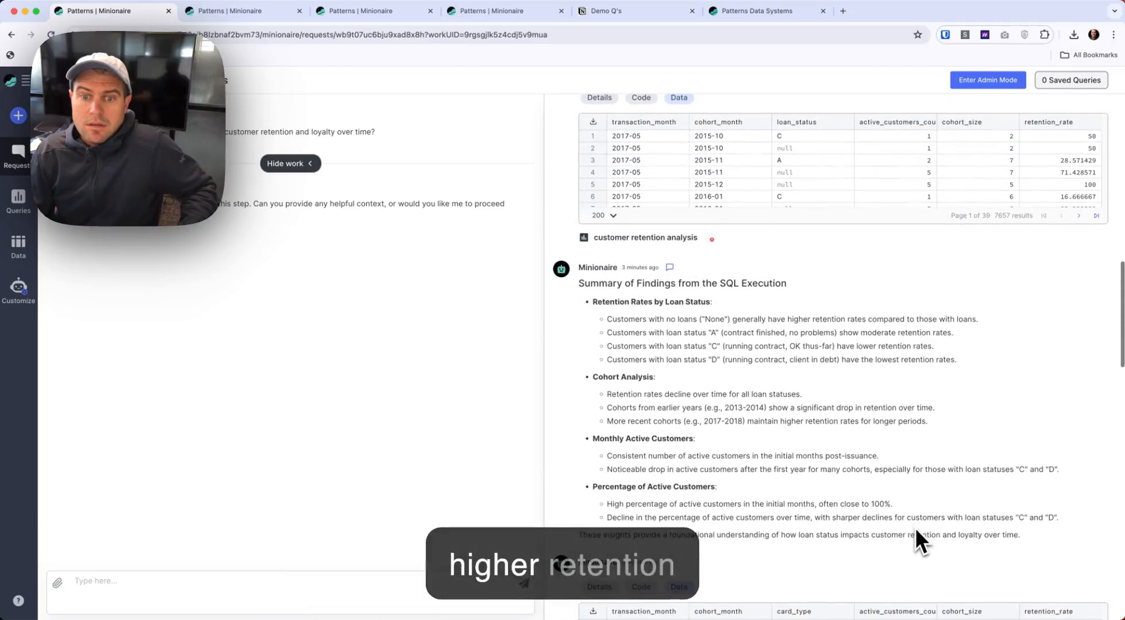
{"action": "scroll", "coordinate": [916, 528], "scroll_direction": "down", "scroll_amount": 2}
{"action": "left_click_drag", "start_coordinate": [607, 449], "coordinate": [906, 455]}
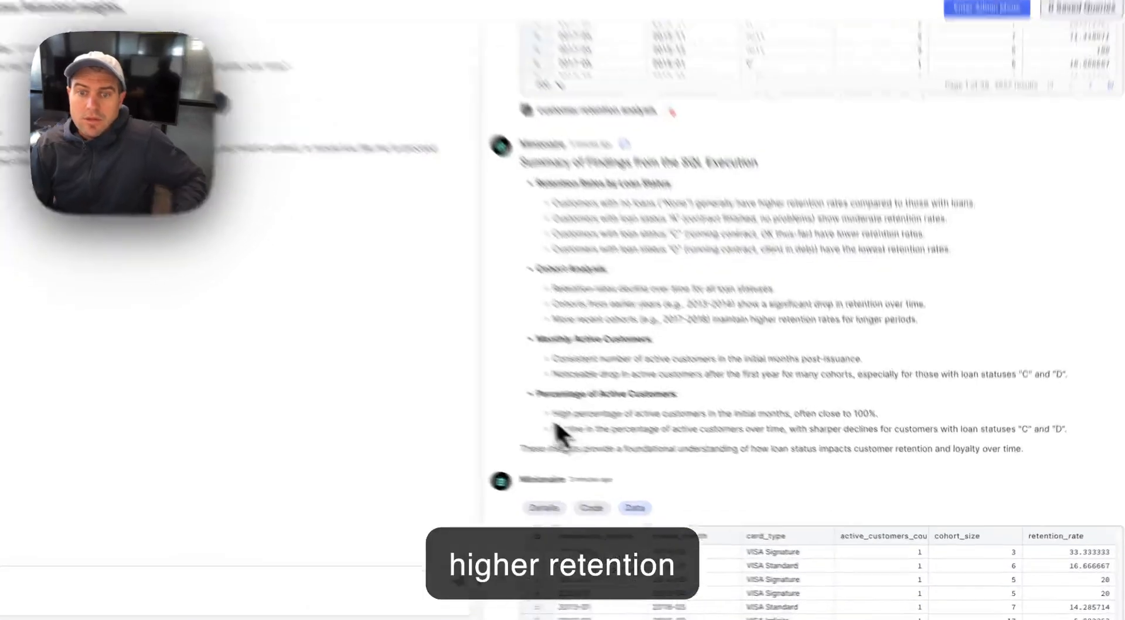
{"action": "left_click", "coordinate": [867, 384]}
- Read the card retention metrics findings, comparing retention for VISA Signature, VISA Standard and VISA Infinite
{"action": "scroll", "coordinate": [866, 384], "scroll_direction": "down", "scroll_amount": 10}
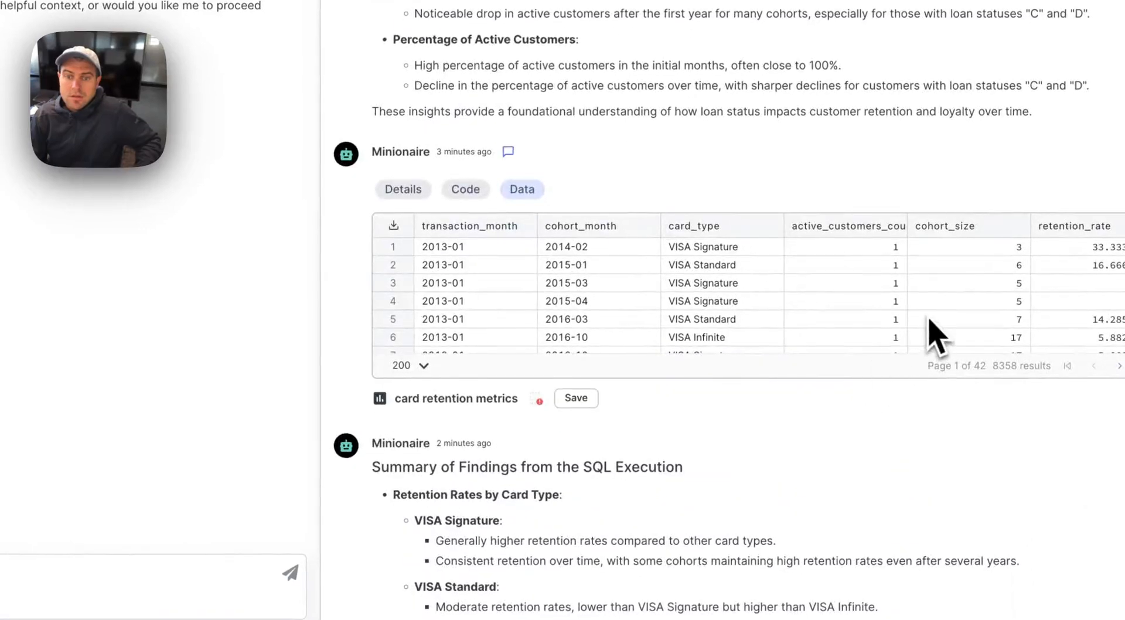
{"action": "scroll", "coordinate": [938, 337], "scroll_direction": "down", "scroll_amount": 8}
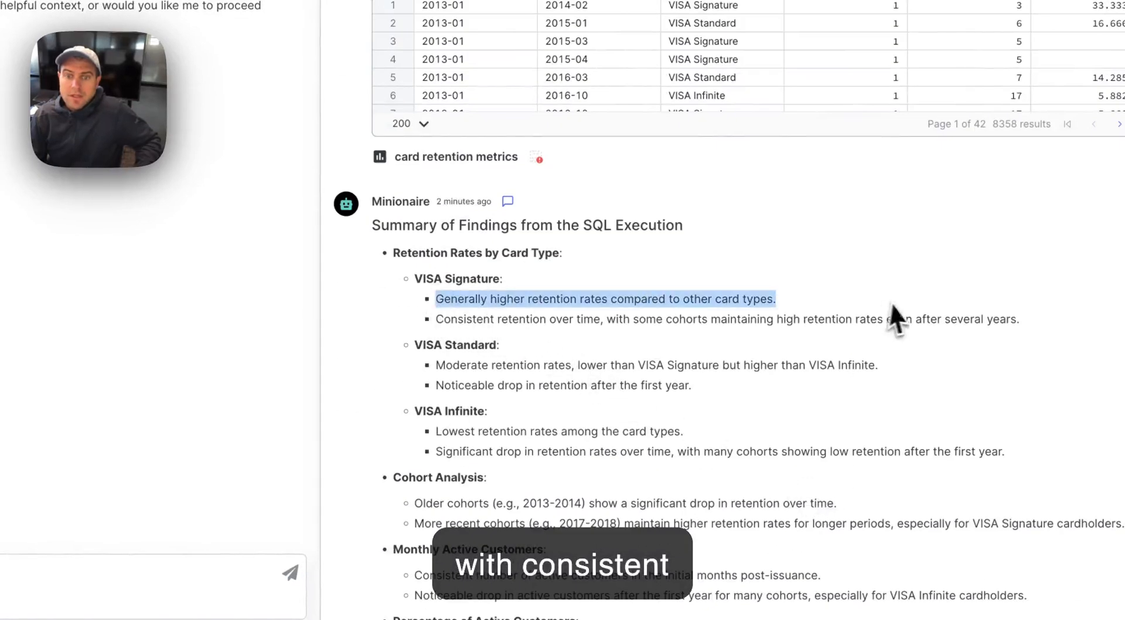
{"action": "left_click_drag", "start_coordinate": [434, 323], "coordinate": [993, 320]}
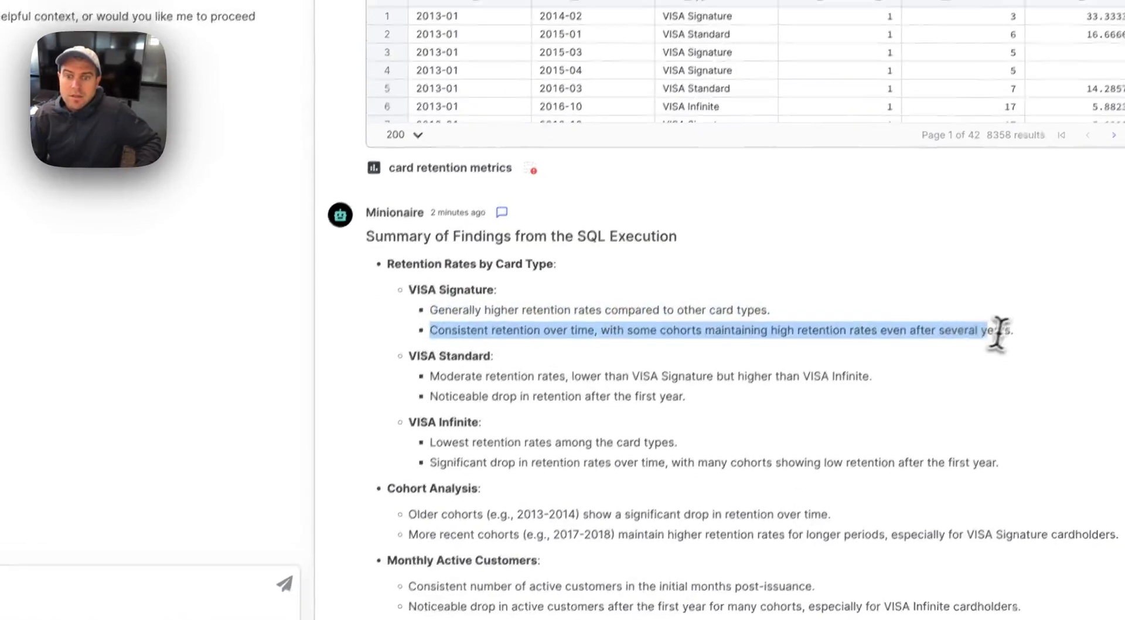
{"action": "scroll", "coordinate": [989, 326], "scroll_direction": "down", "scroll_amount": 4}
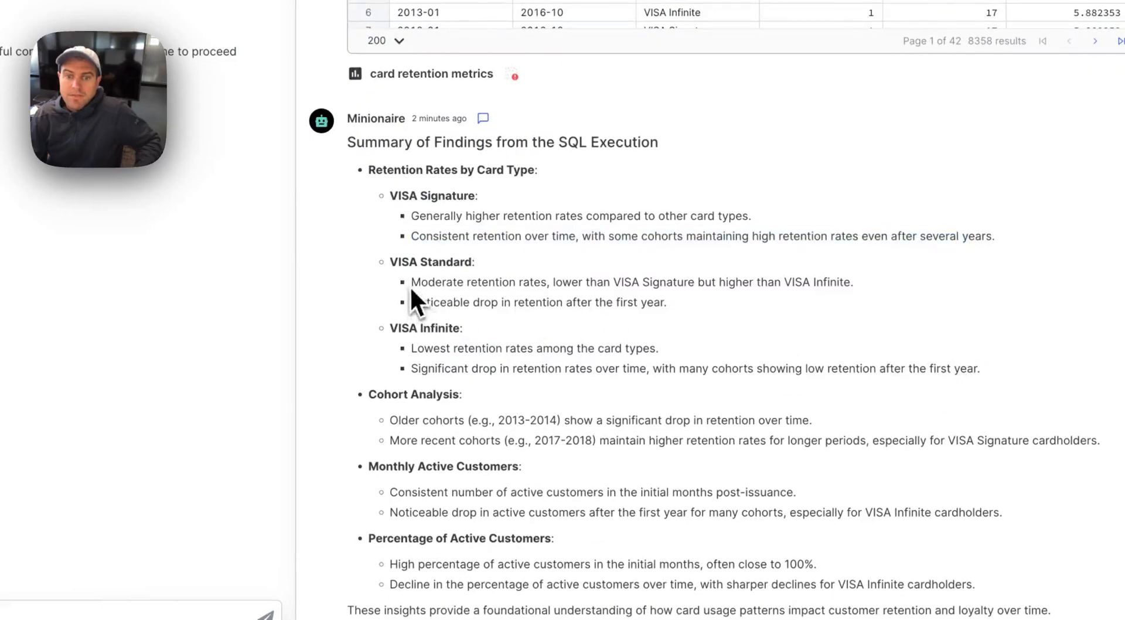
{"action": "left_click_drag", "start_coordinate": [411, 287], "coordinate": [668, 304]}
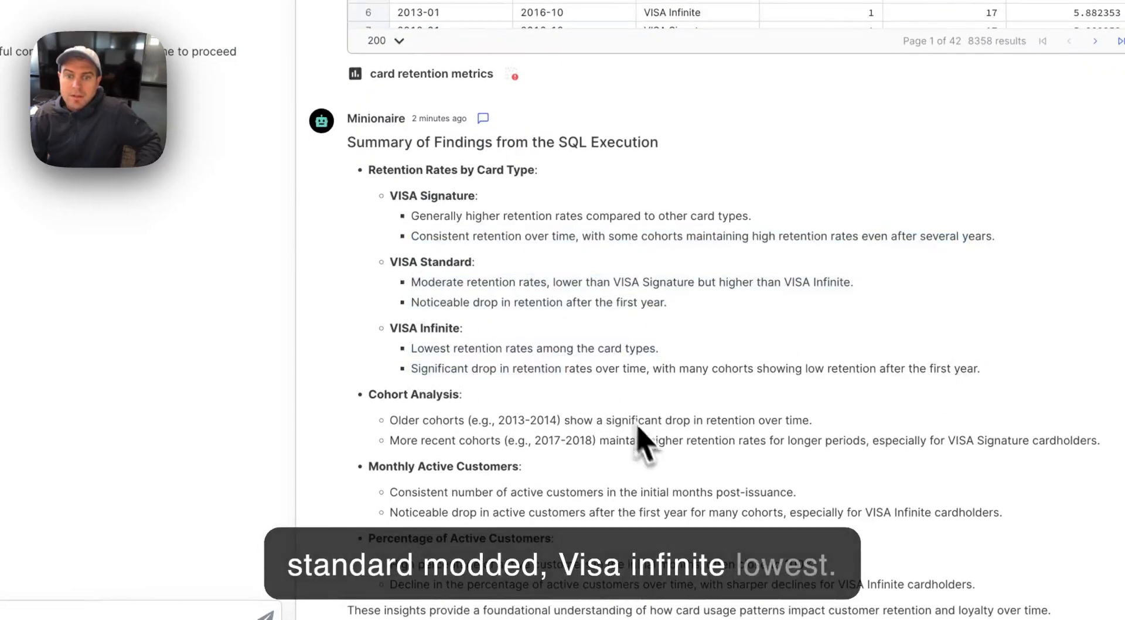
{"action": "scroll", "coordinate": [638, 428], "scroll_direction": "down", "scroll_amount": 4}
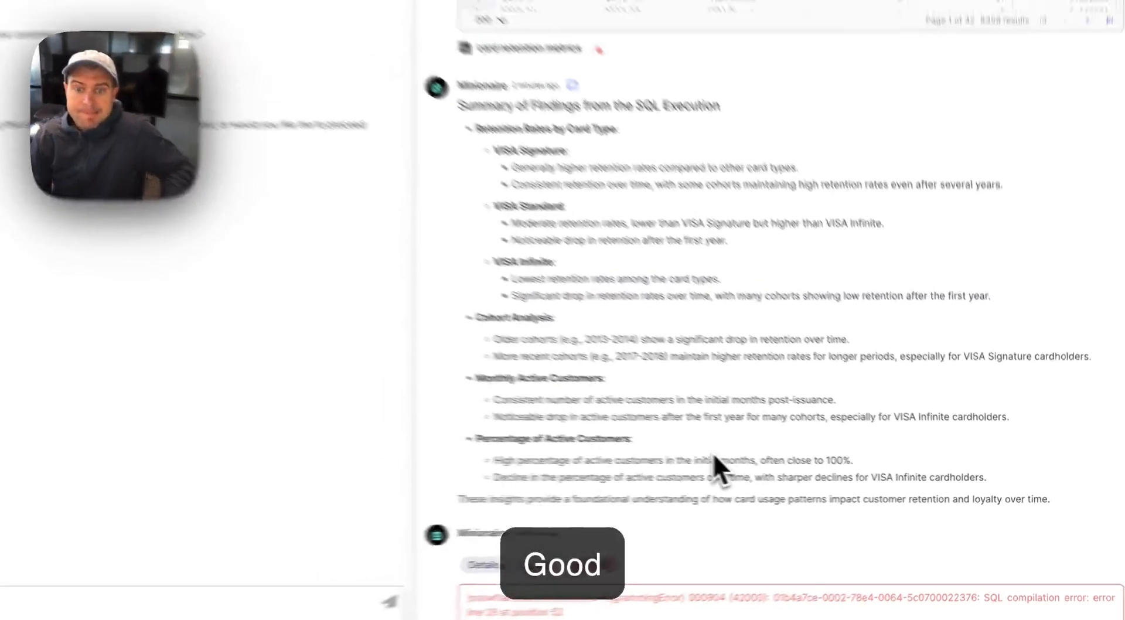
- Examine the SQL compilation errors of the customer retention analysis queries, focusing on the invalid identifier
{"action": "scroll", "coordinate": [716, 466], "scroll_direction": "down", "scroll_amount": 3}
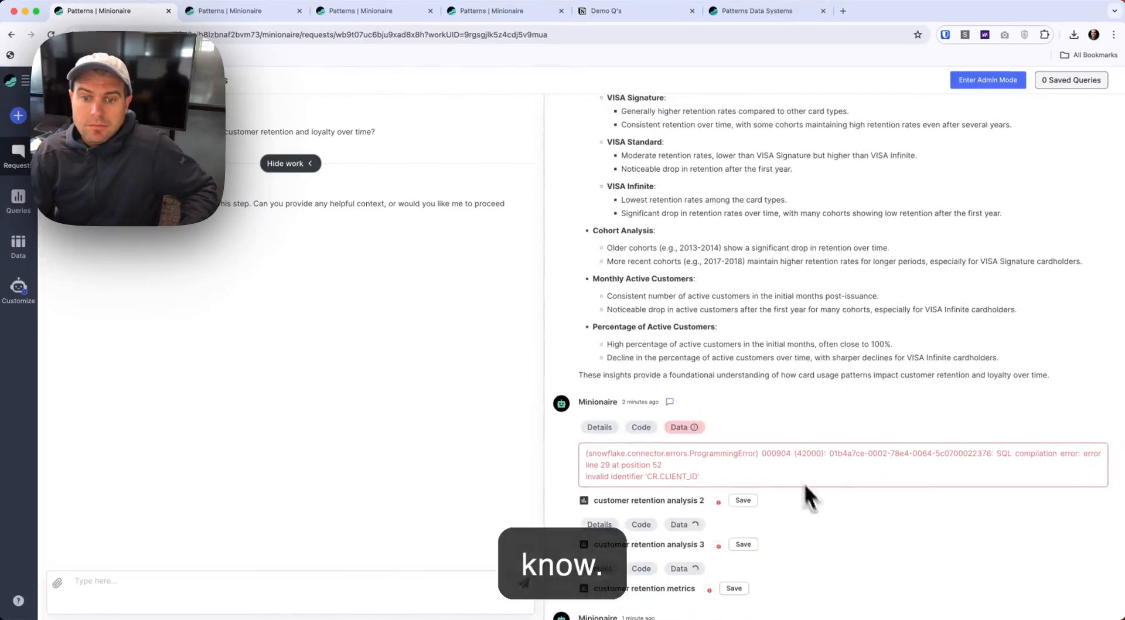
{"action": "scroll", "coordinate": [810, 497], "scroll_direction": "down", "scroll_amount": 3}
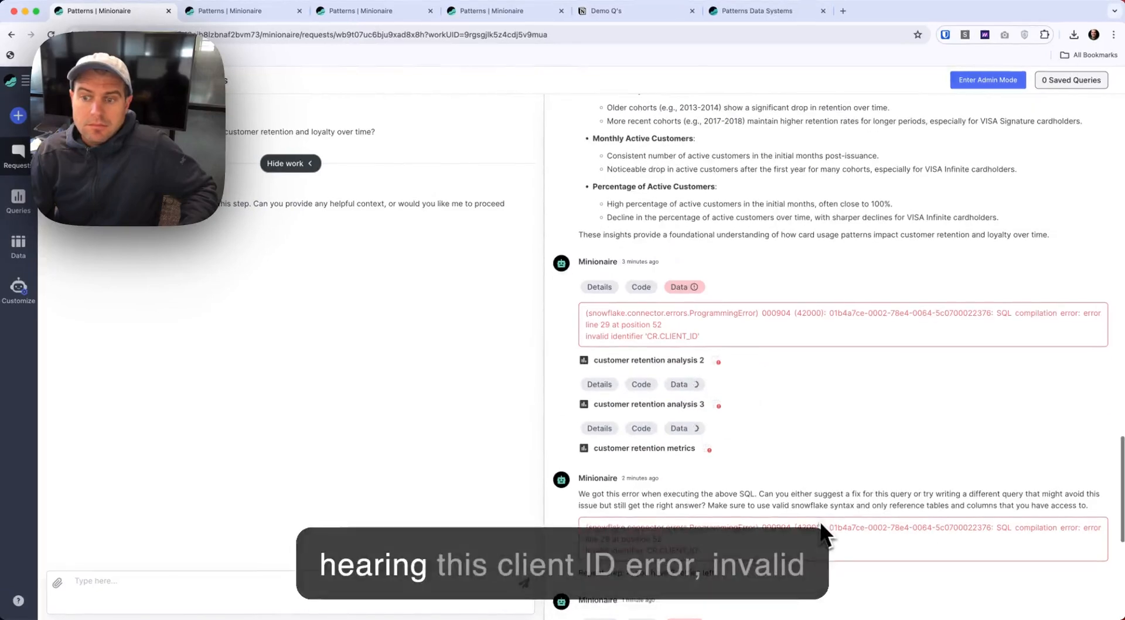
{"action": "scroll", "coordinate": [820, 521], "scroll_direction": "down", "scroll_amount": 2}
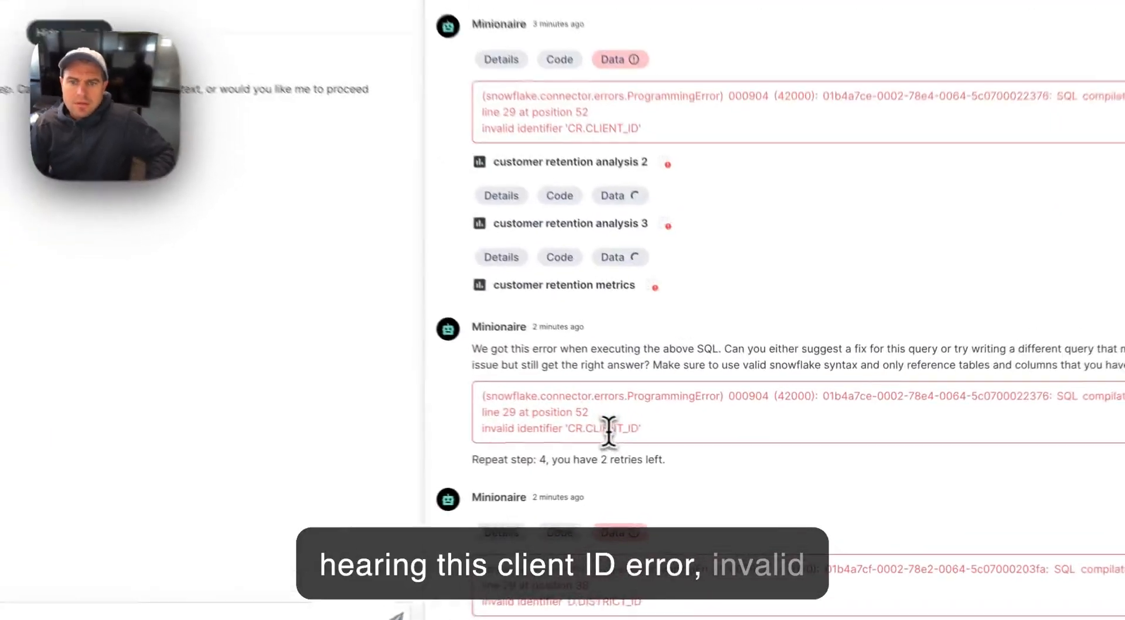
{"action": "double_click", "coordinate": [677, 446]}
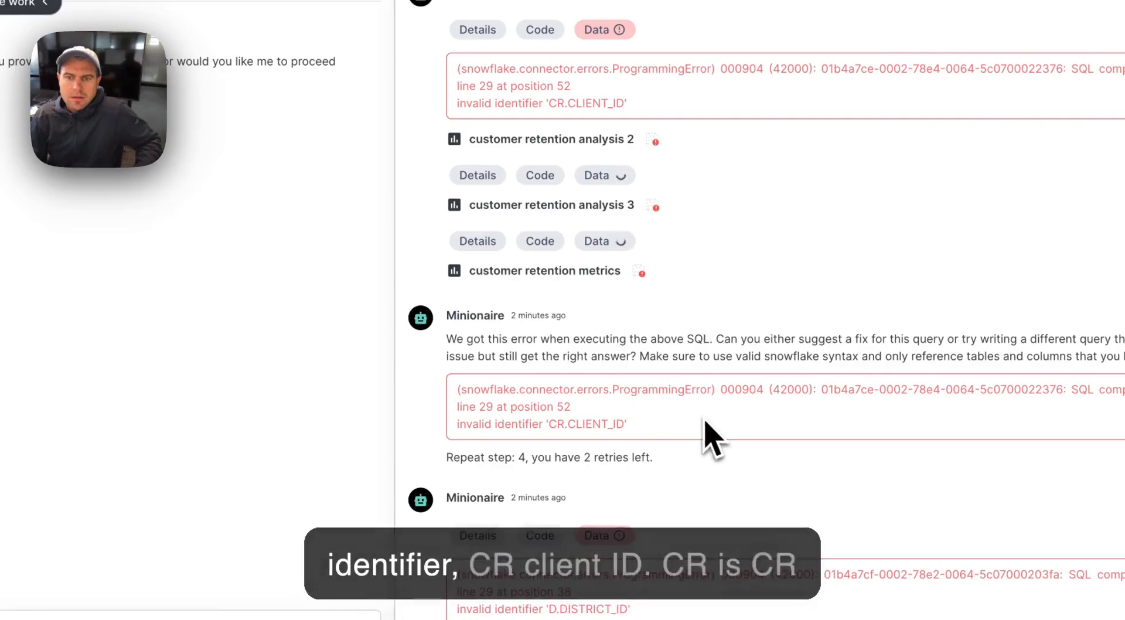
- Show the code of the customer retention metrics query and examine how it joins crm_reviews to dispositions
{"action": "left_click", "coordinate": [539, 245]}
{"action": "scroll", "coordinate": [740, 302], "scroll_direction": "down", "scroll_amount": 6}
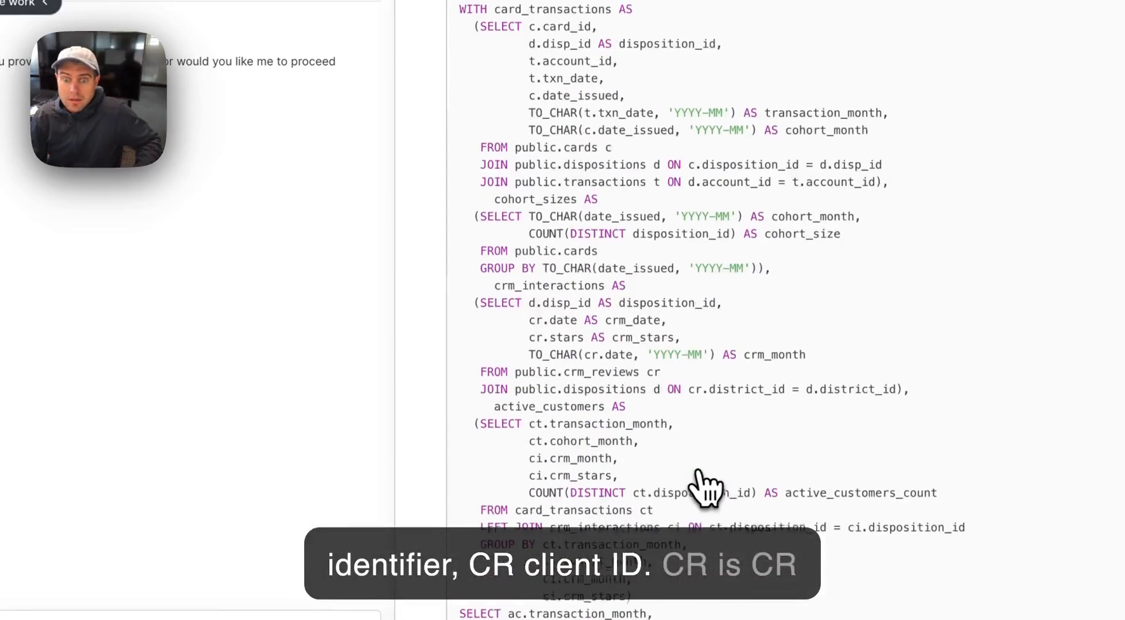
{"action": "scroll", "coordinate": [748, 486], "scroll_direction": "down", "scroll_amount": 2}
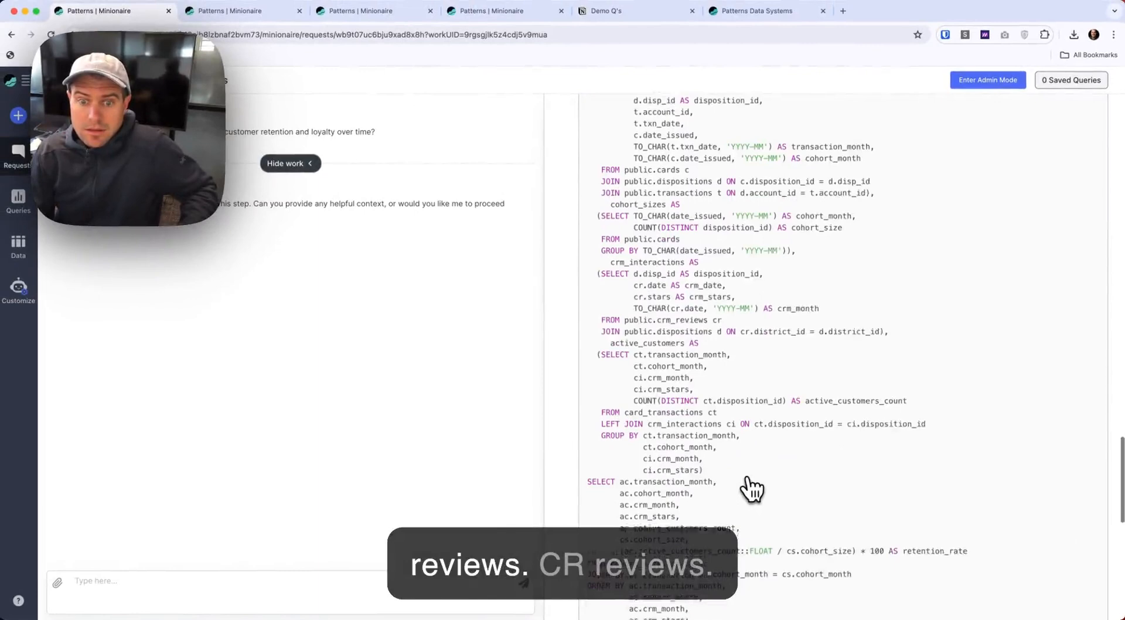
{"action": "scroll", "coordinate": [752, 490], "scroll_direction": "down", "scroll_amount": 1}
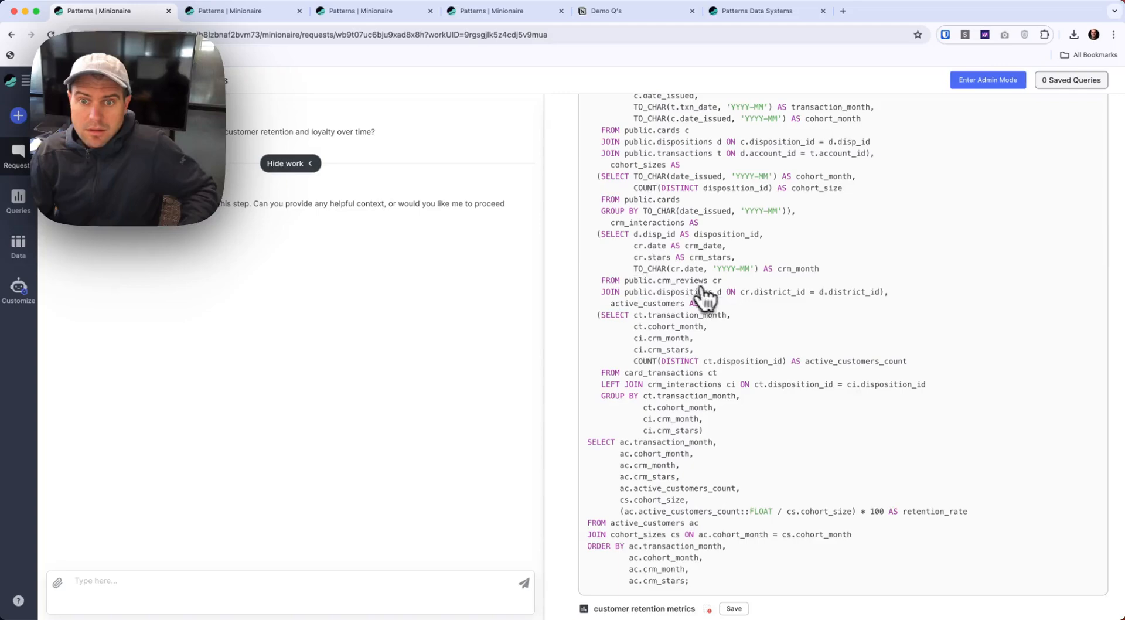
- Open the crm_reviews table in the data list and widen its preview to inspect the columns
{"action": "left_click", "coordinate": [20, 247]}
{"action": "left_click", "coordinate": [203, 211]}
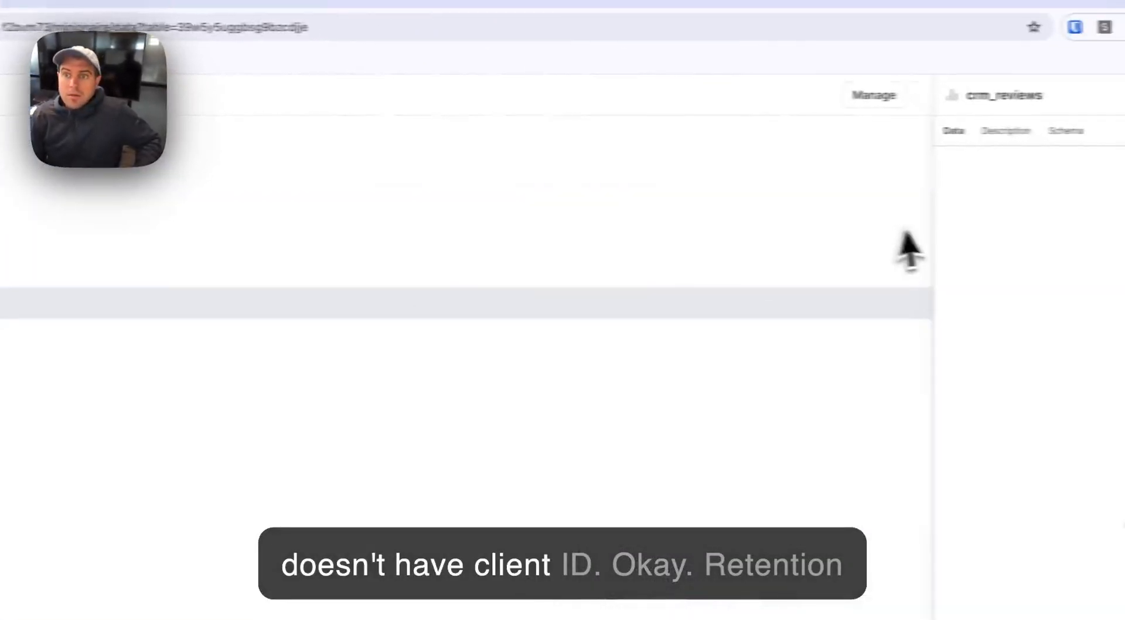
{"action": "left_click_drag", "start_coordinate": [908, 240], "coordinate": [271, 251]}
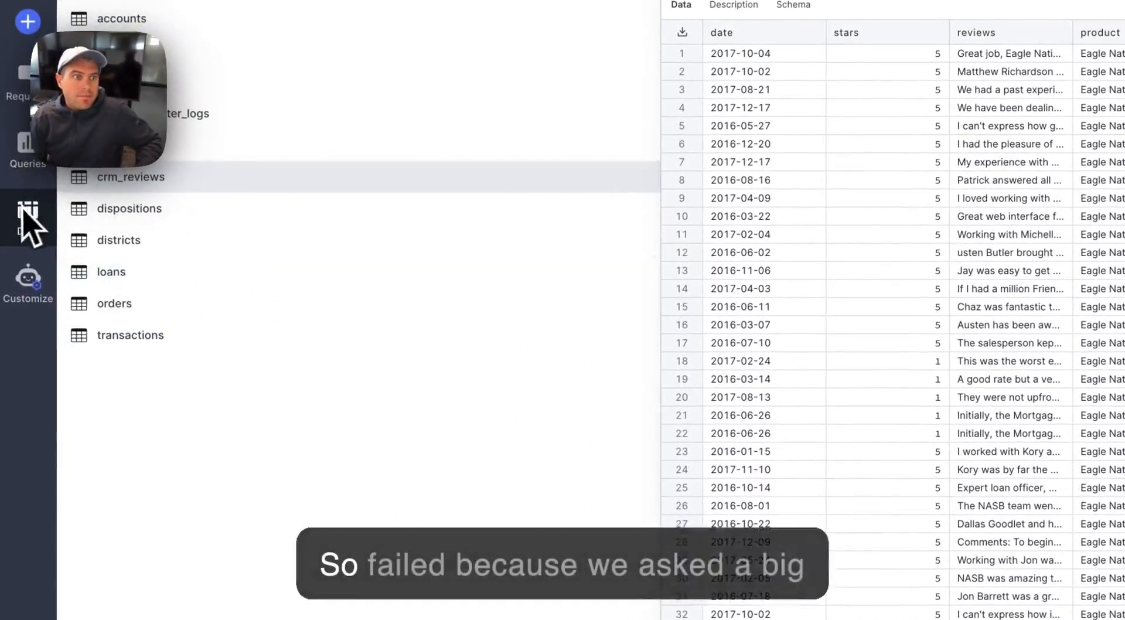
- Reopen the Customer Retention Insights request, show its work and widen the work pane to nearly half the window
{"action": "left_click", "coordinate": [34, 89]}
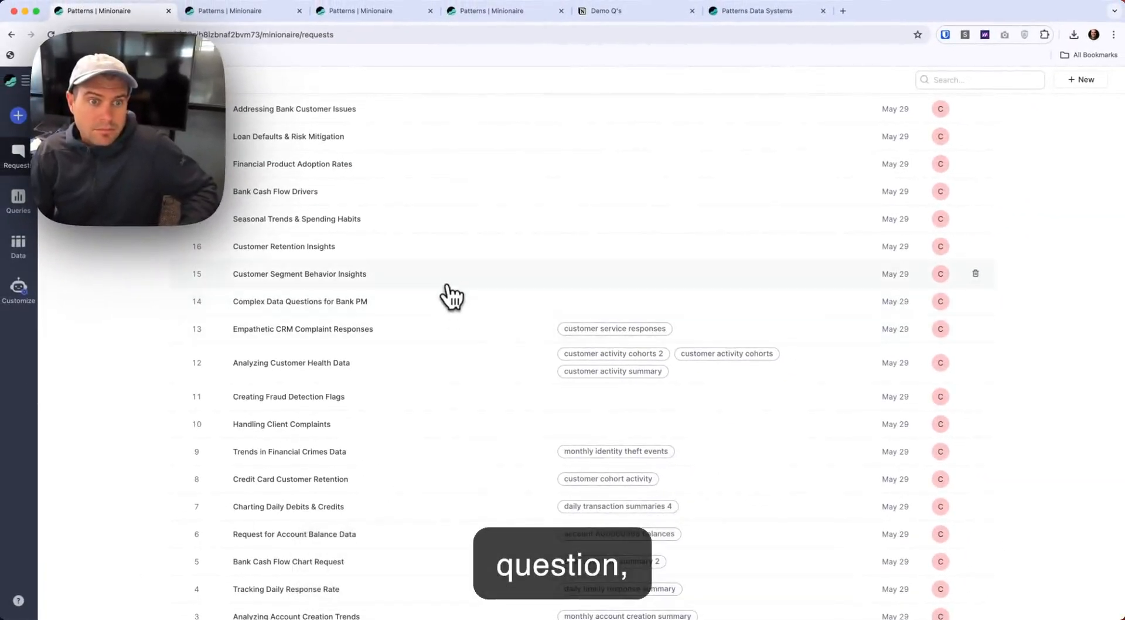
{"action": "left_click", "coordinate": [463, 249]}
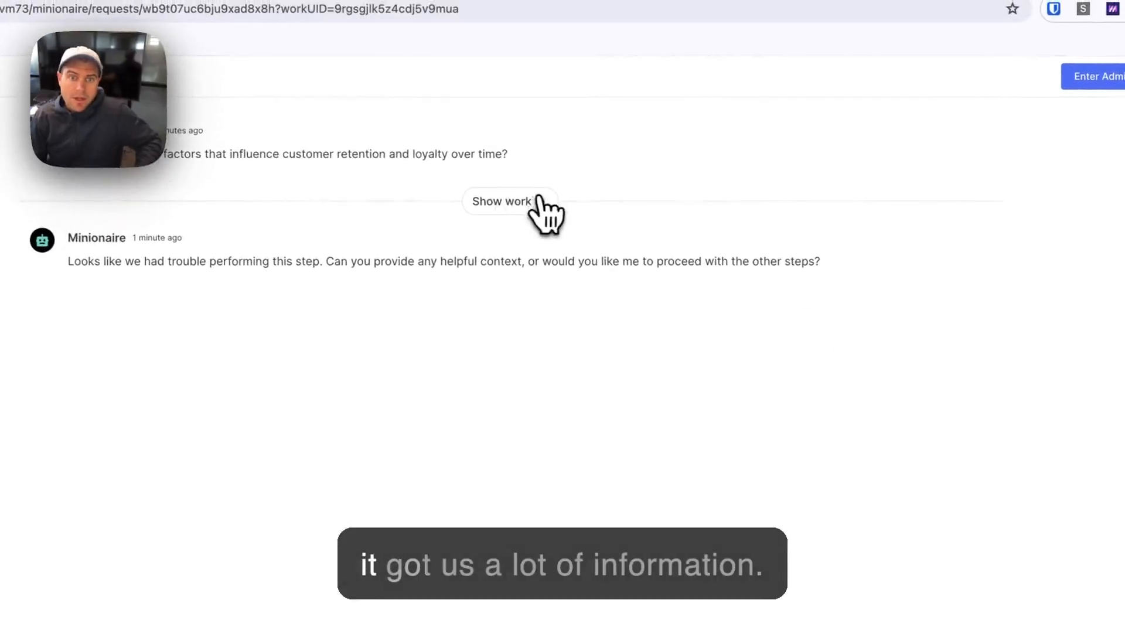
{"action": "left_click", "coordinate": [540, 203]}
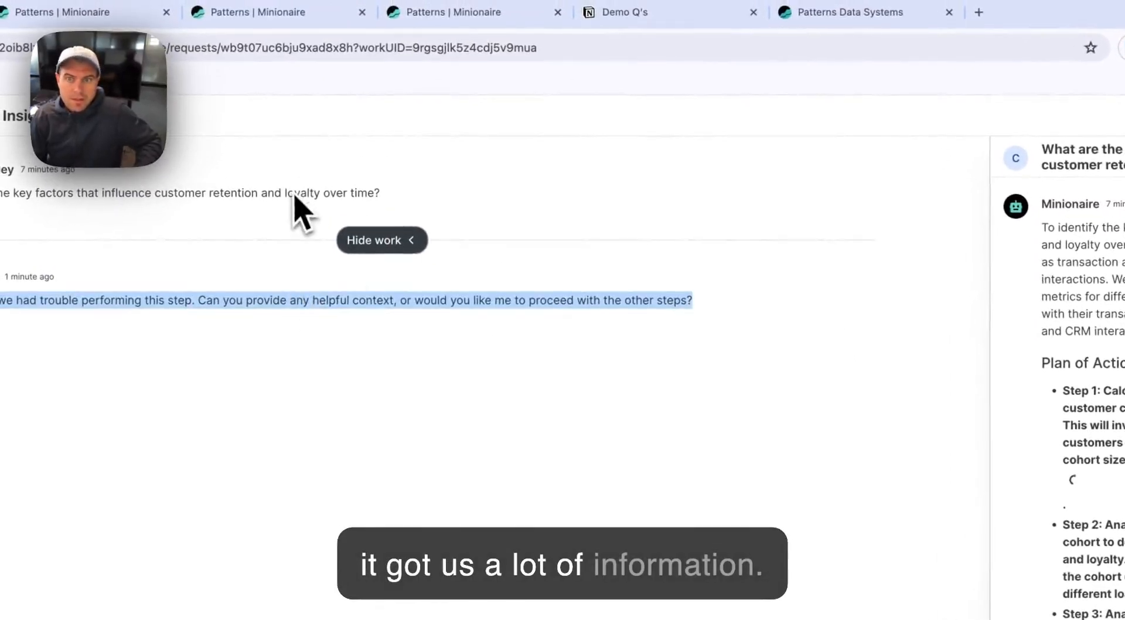
{"action": "scroll", "coordinate": [1015, 502], "scroll_direction": "down", "scroll_amount": 15}
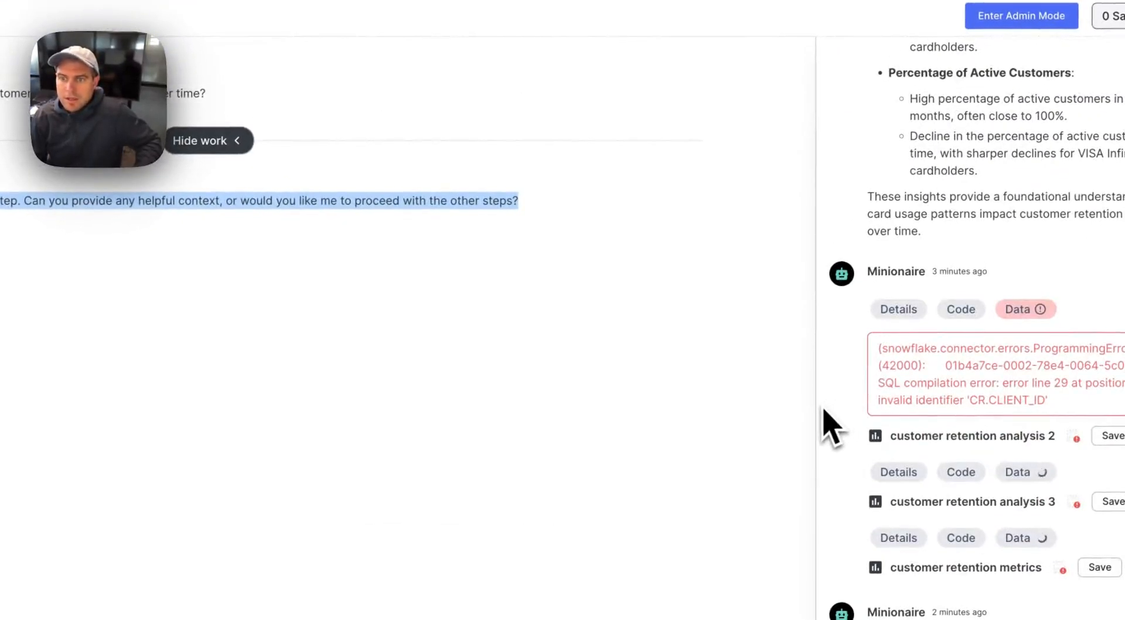
{"action": "left_click_drag", "start_coordinate": [814, 401], "coordinate": [510, 427]}
{"action": "scroll", "coordinate": [603, 498], "scroll_direction": "down", "scroll_amount": 3}
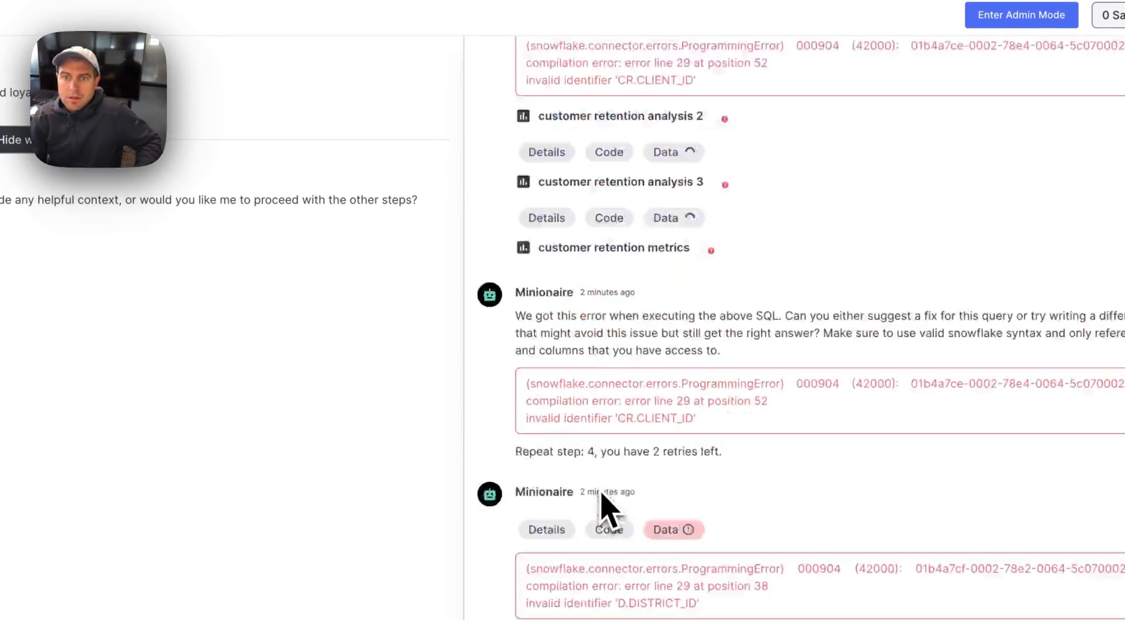
- Review the step 4 SQL errors and retries, including the explanation about the district_id join condition
{"action": "scroll", "coordinate": [601, 491], "scroll_direction": "up", "scroll_amount": 9}
{"action": "scroll", "coordinate": [602, 491], "scroll_direction": "down", "scroll_amount": 7}
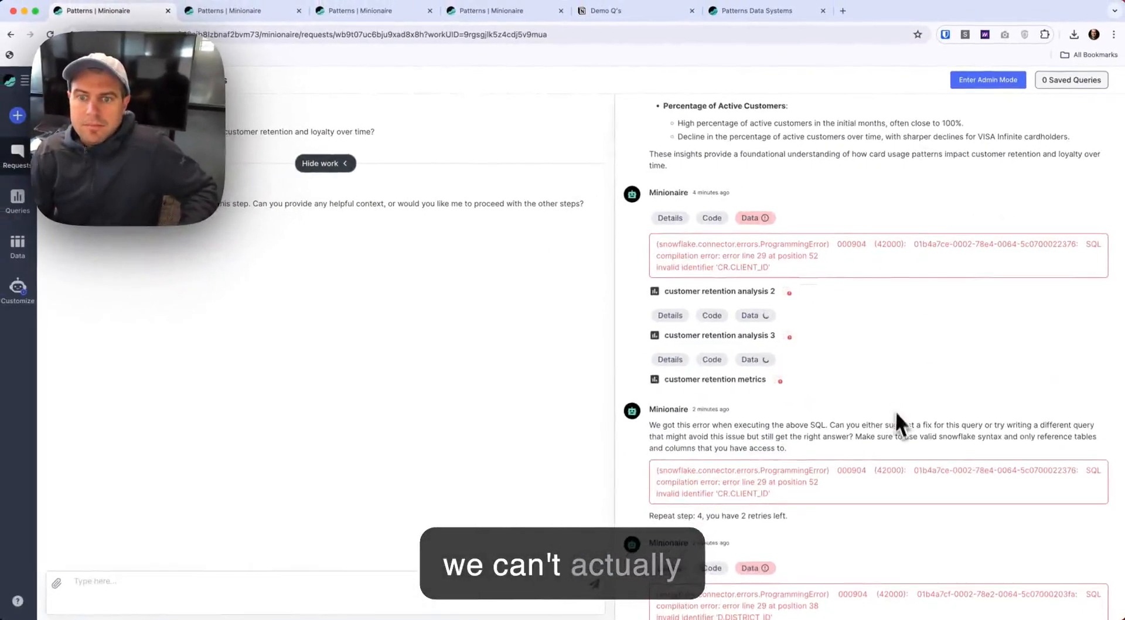
{"action": "scroll", "coordinate": [897, 412], "scroll_direction": "down", "scroll_amount": 6}
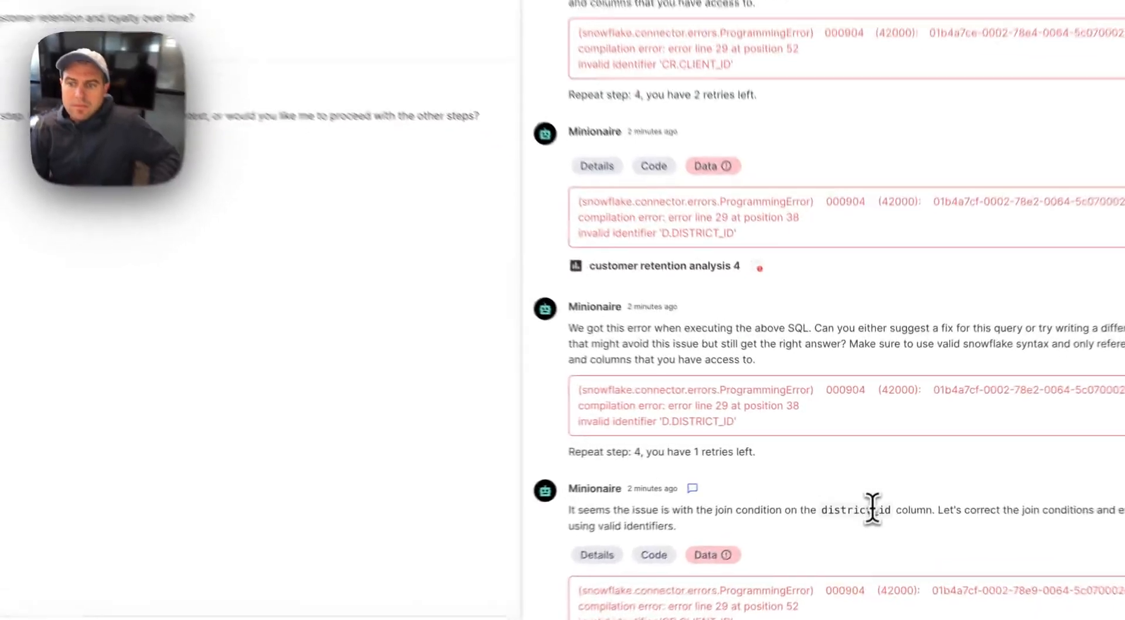
{"action": "triple_click", "coordinate": [874, 497]}
{"action": "scroll", "coordinate": [866, 564], "scroll_direction": "up", "scroll_amount": 6}
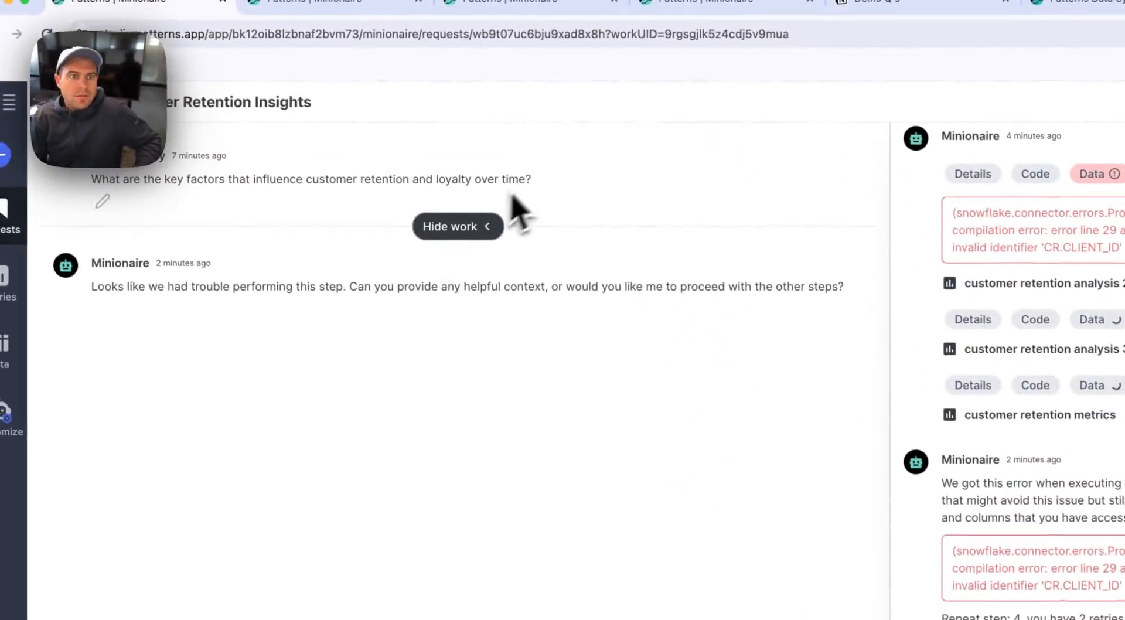
- Add "look at card and loan usage only" to the end of the retention question and resubmit it
{"action": "left_click", "coordinate": [88, 193]}
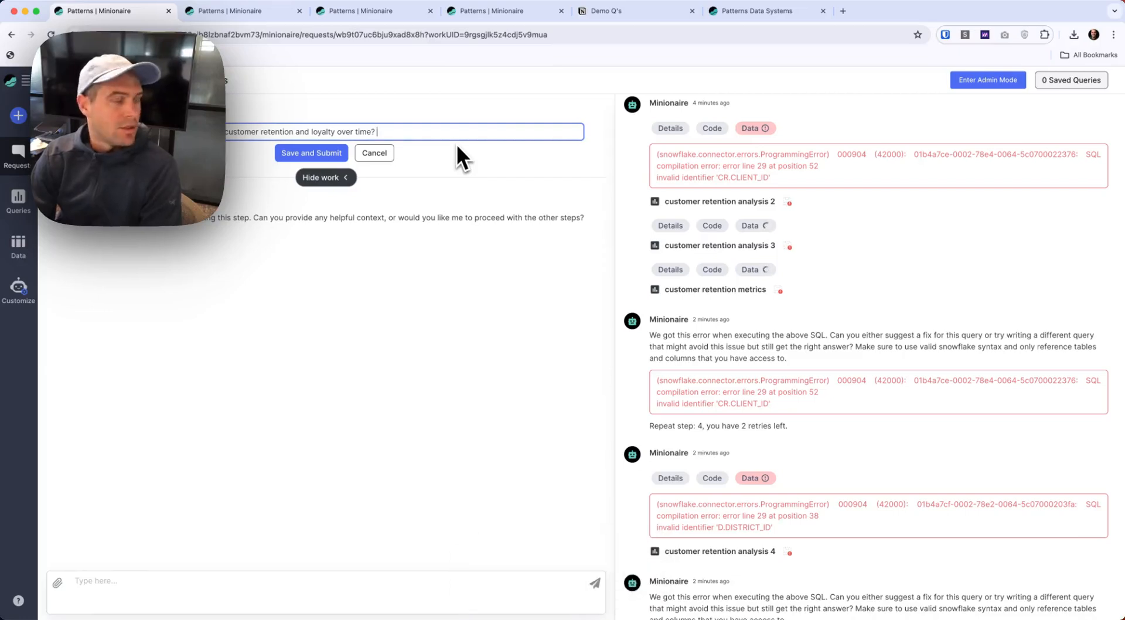
{"action": "type", "text": "look a"}
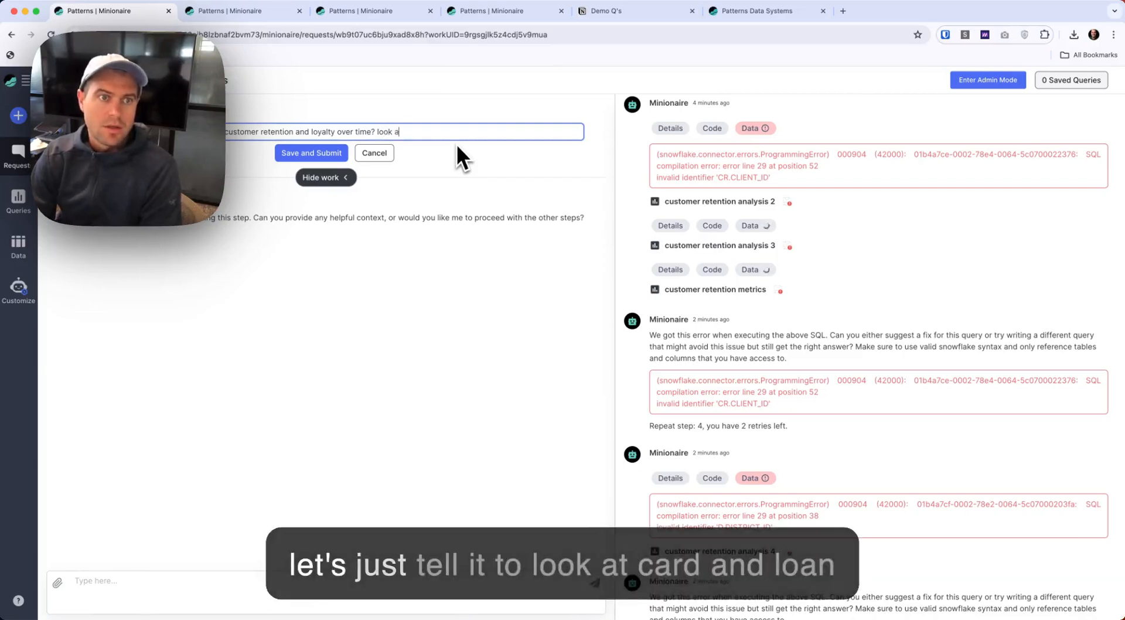
{"action": "type", "text": "t card an"}
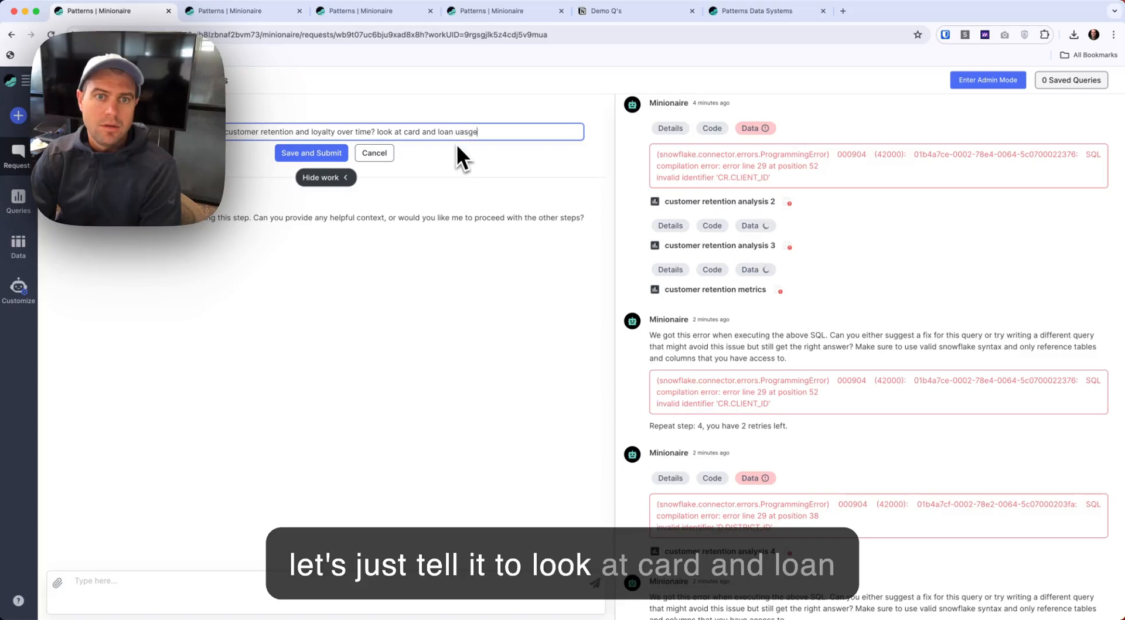
{"action": "type", "text": "d loan usage only"}
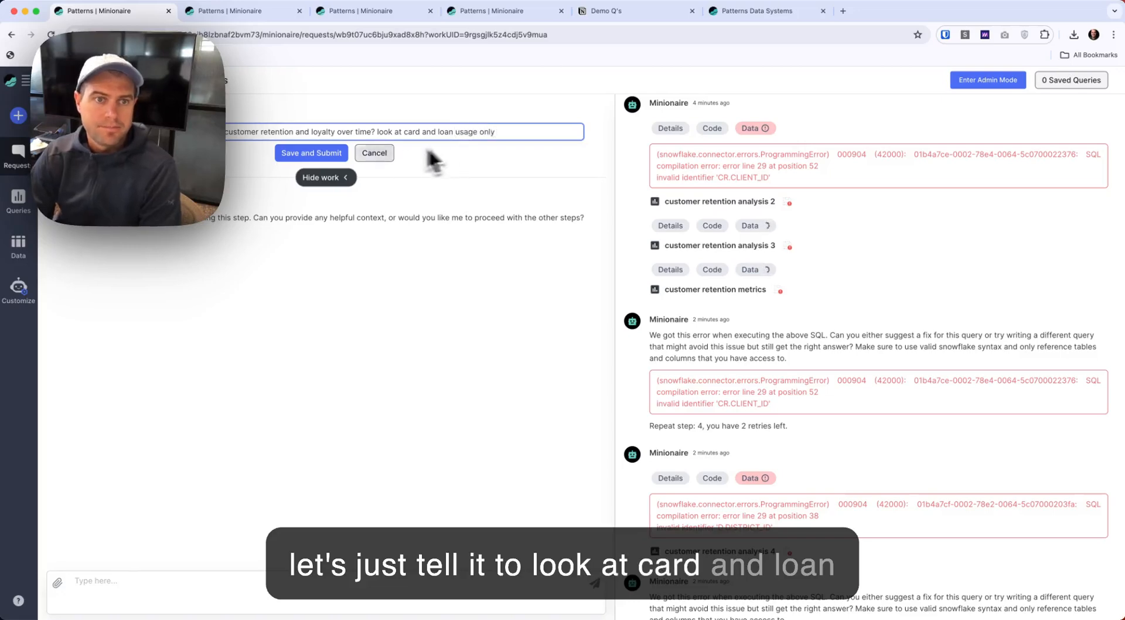
{"action": "left_click", "coordinate": [311, 153]}
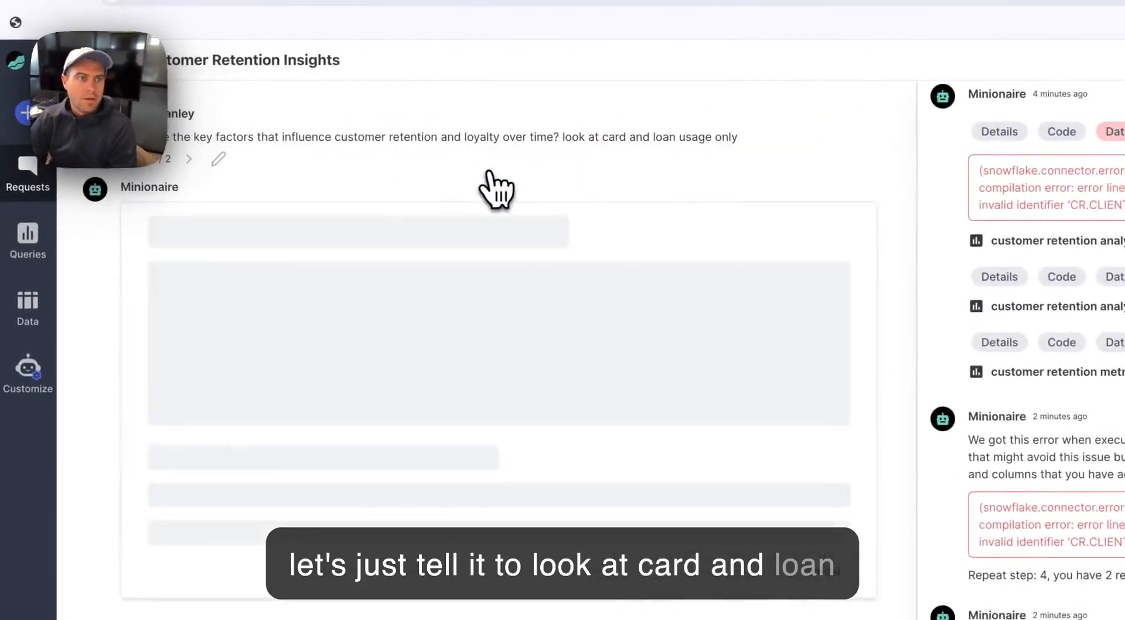
- Open the Seasonal Trends & Spending Habits request from the request list and show its work
{"action": "left_click", "coordinate": [44, 179]}
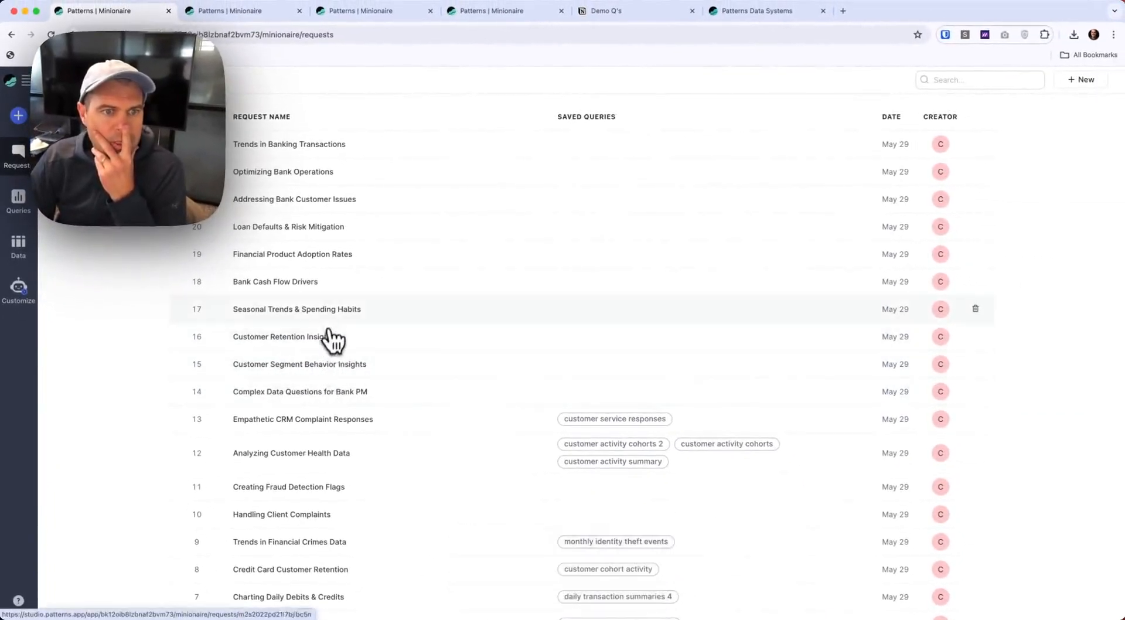
{"action": "left_click", "coordinate": [328, 311]}
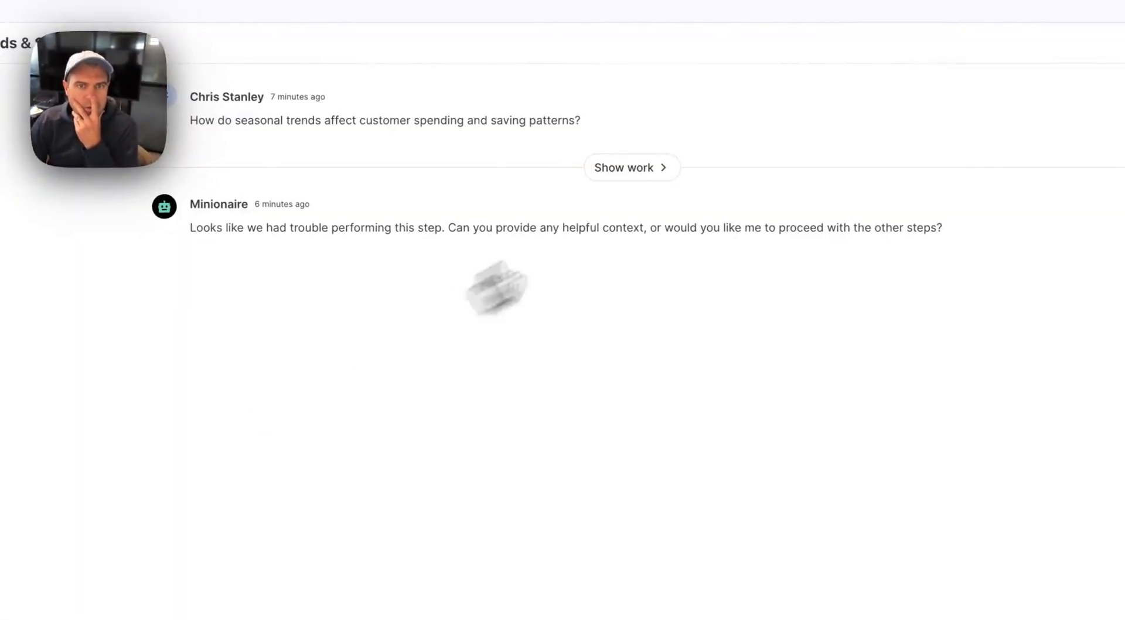
{"action": "left_click", "coordinate": [628, 168]}
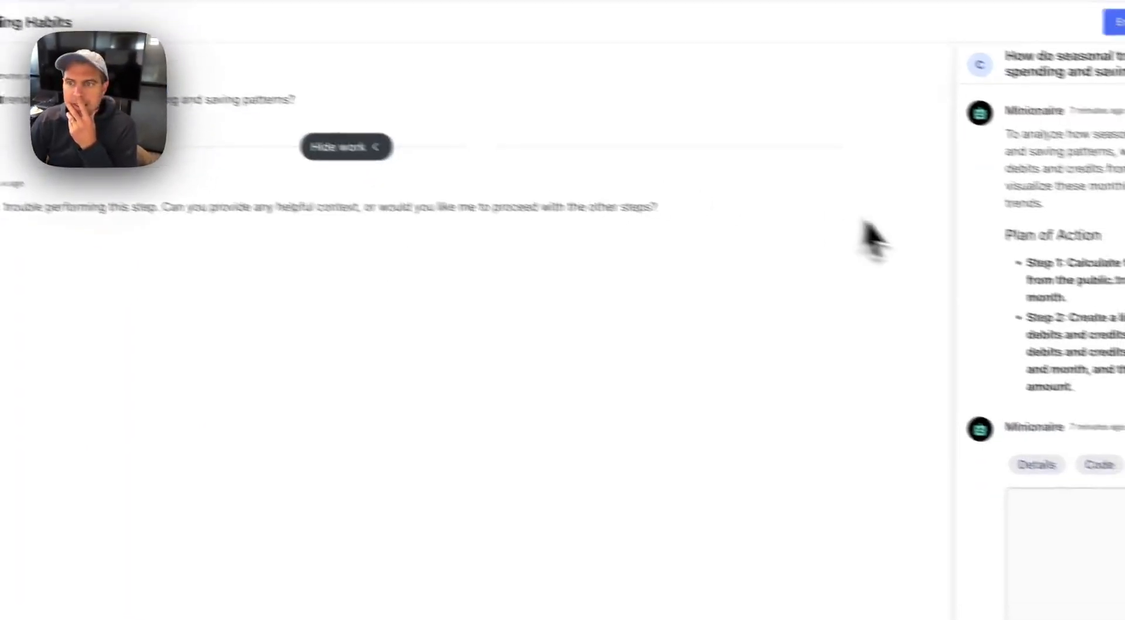
- Widen the work pane and examine the first query's SQL code, its monthly debit and credit totals, and the retries
{"action": "left_click_drag", "start_coordinate": [955, 258], "coordinate": [539, 258]}
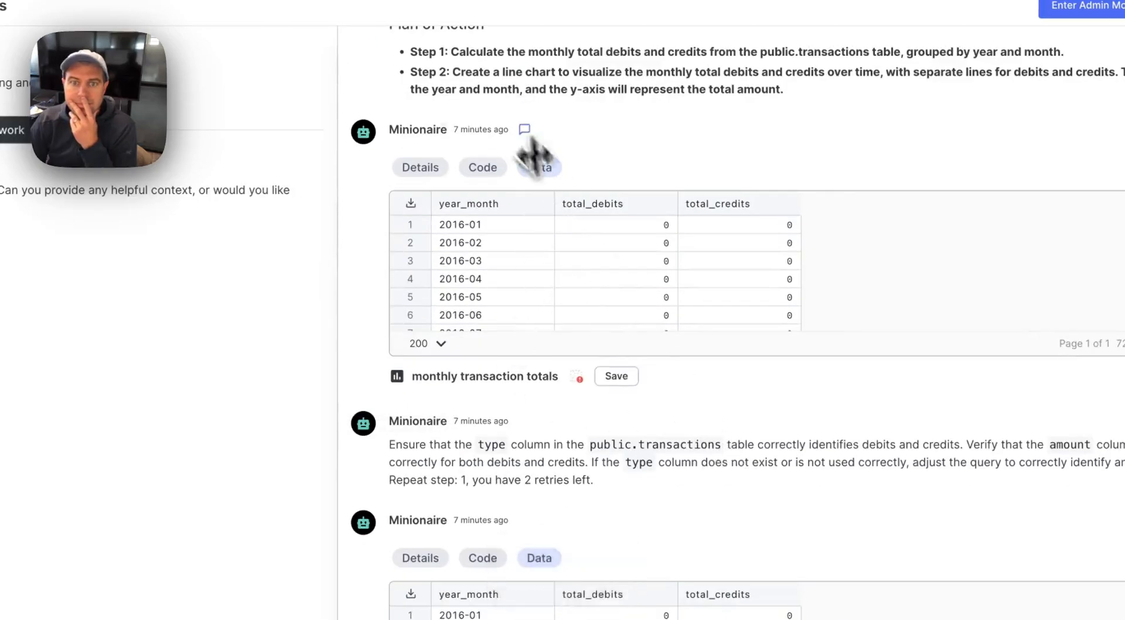
{"action": "left_click", "coordinate": [482, 167]}
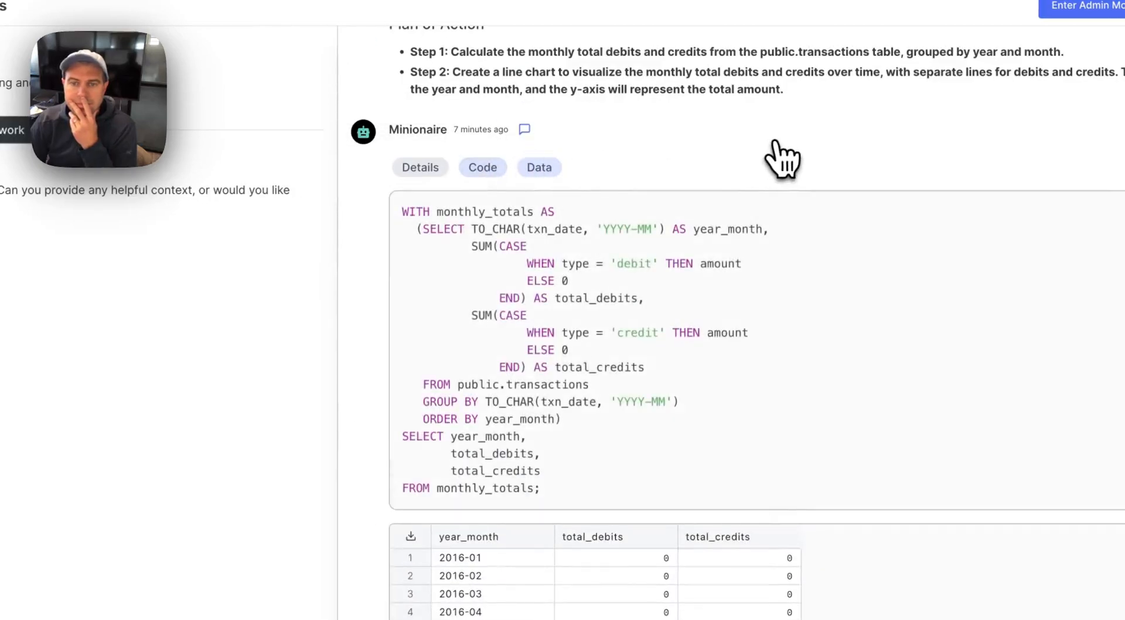
{"action": "scroll", "coordinate": [782, 158], "scroll_direction": "down", "scroll_amount": 5}
{"action": "scroll", "coordinate": [745, 259], "scroll_direction": "down", "scroll_amount": 10}
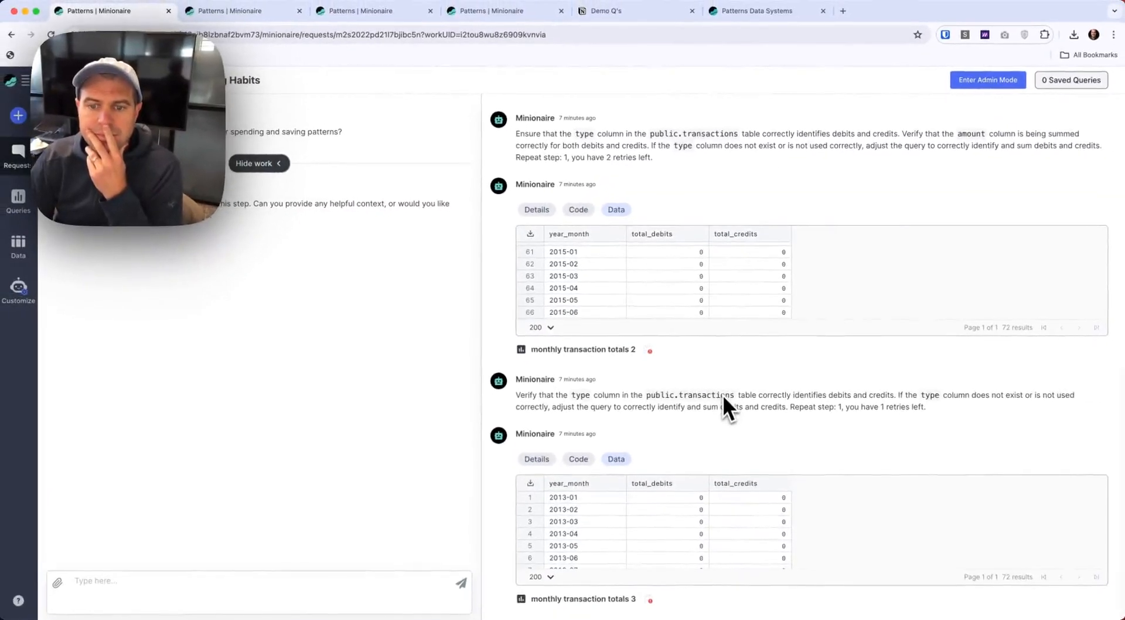
{"action": "scroll", "coordinate": [722, 395], "scroll_direction": "up", "scroll_amount": 10}
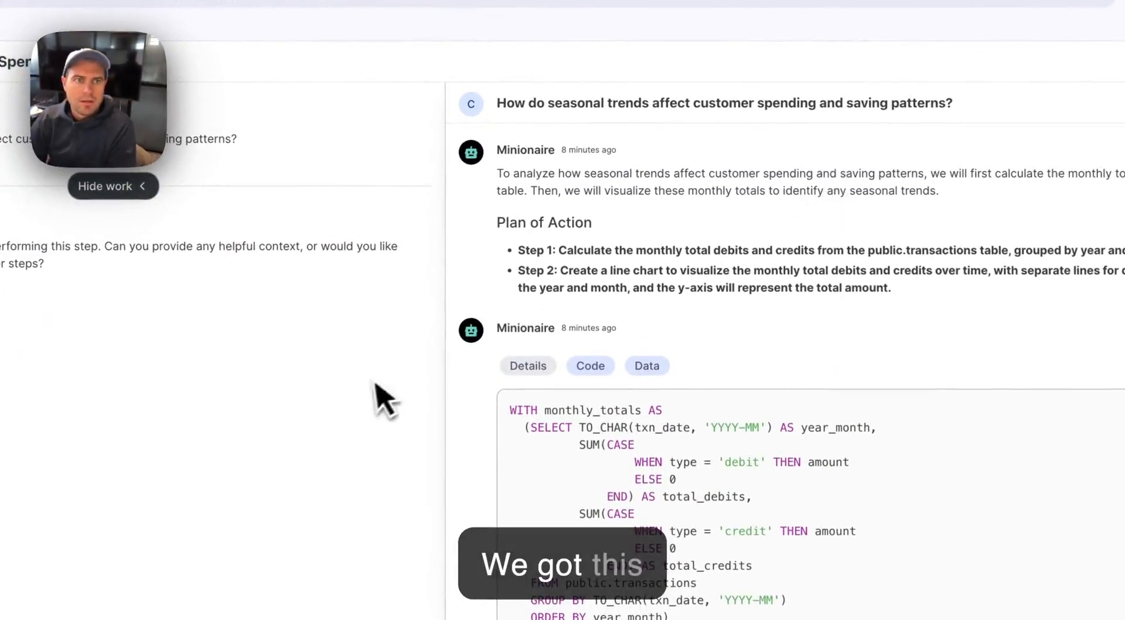
- Add "Credit and Debit (capitalized)" to the end of the seasonal trends question and resubmit it
{"action": "left_click", "coordinate": [193, 139]}
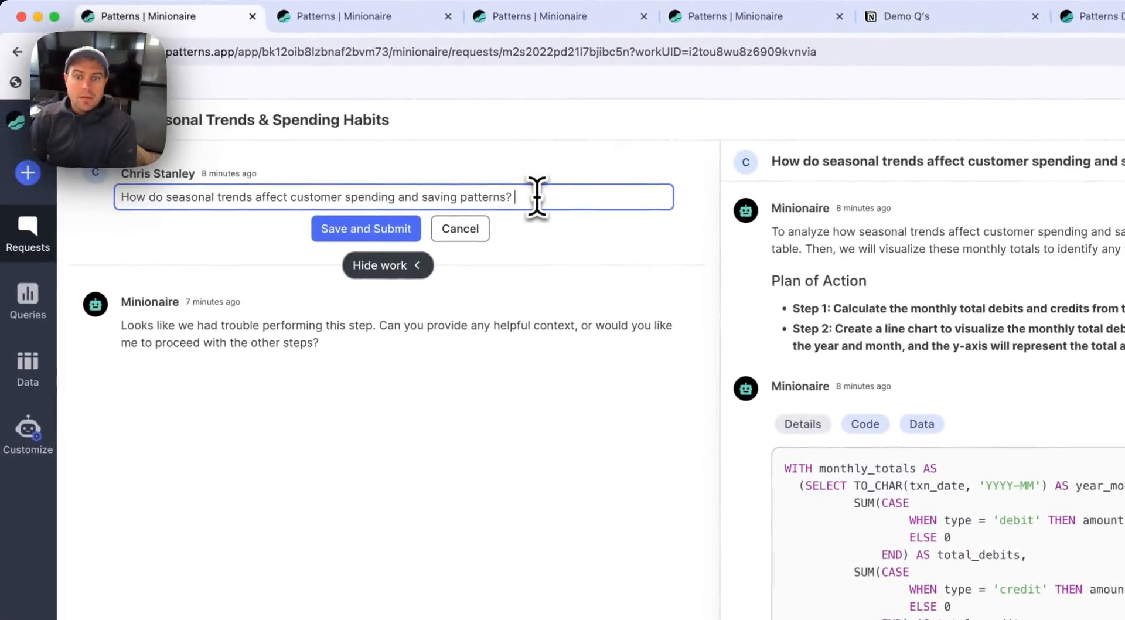
{"action": "type", "text": "Credit an"}
{"action": "type", "text": "d Debit ("}
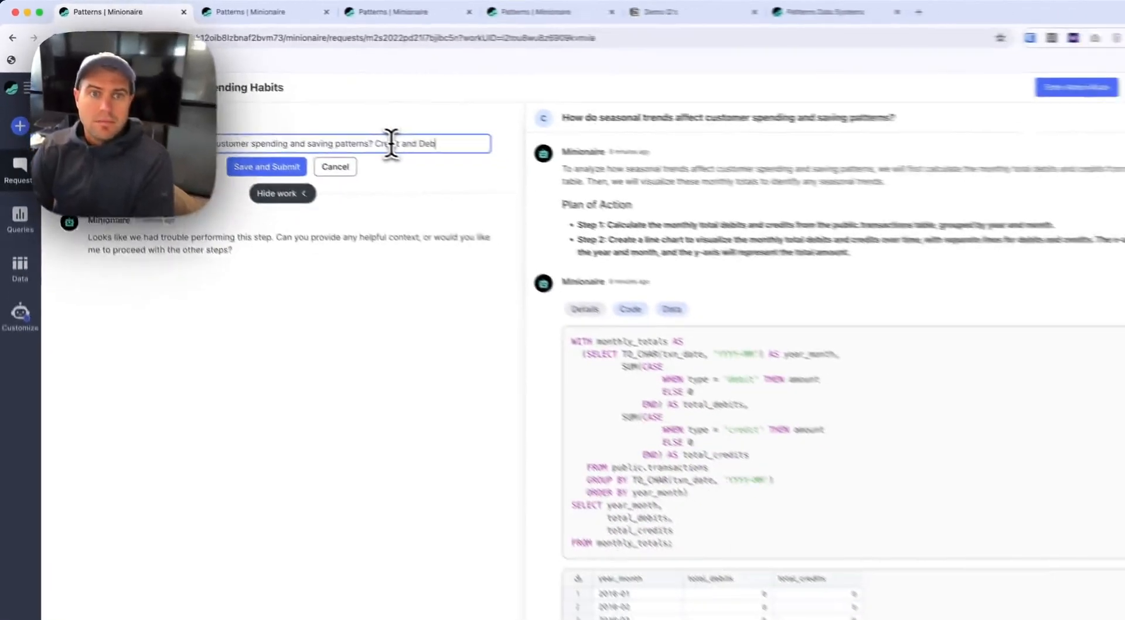
{"action": "type", "text": "capitali"}
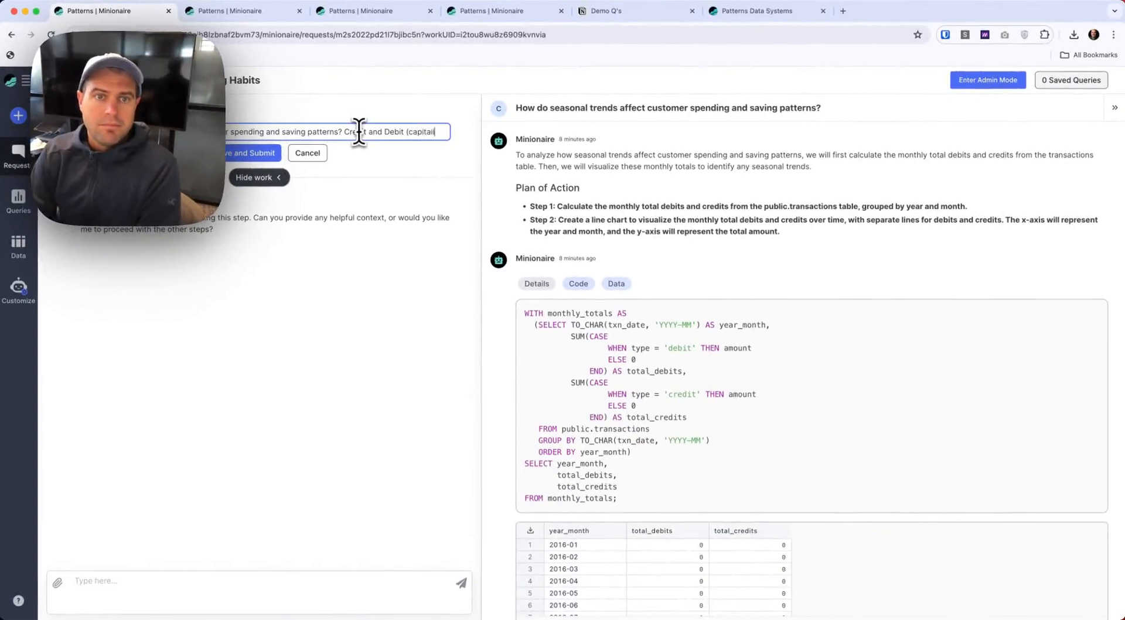
{"action": "type", "text": "zed"}
{"action": "left_click", "coordinate": [267, 165]}
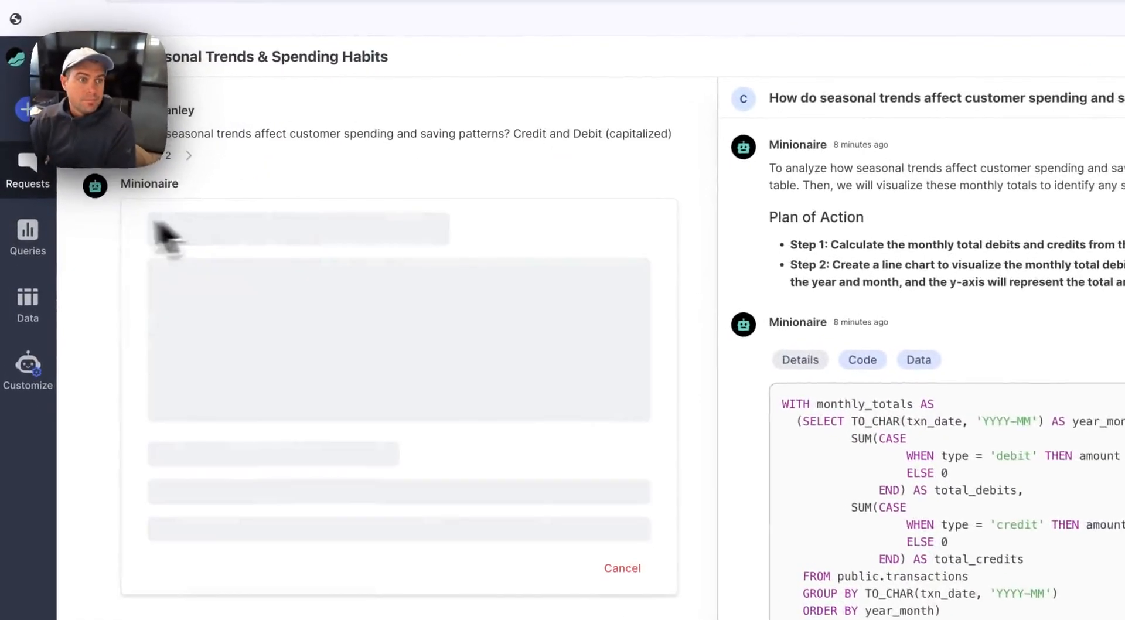
- Open the Bank Cash Flow Drivers request from the request list and review the inflows and outflows in its daily net cash flow table
{"action": "left_click", "coordinate": [18, 154]}
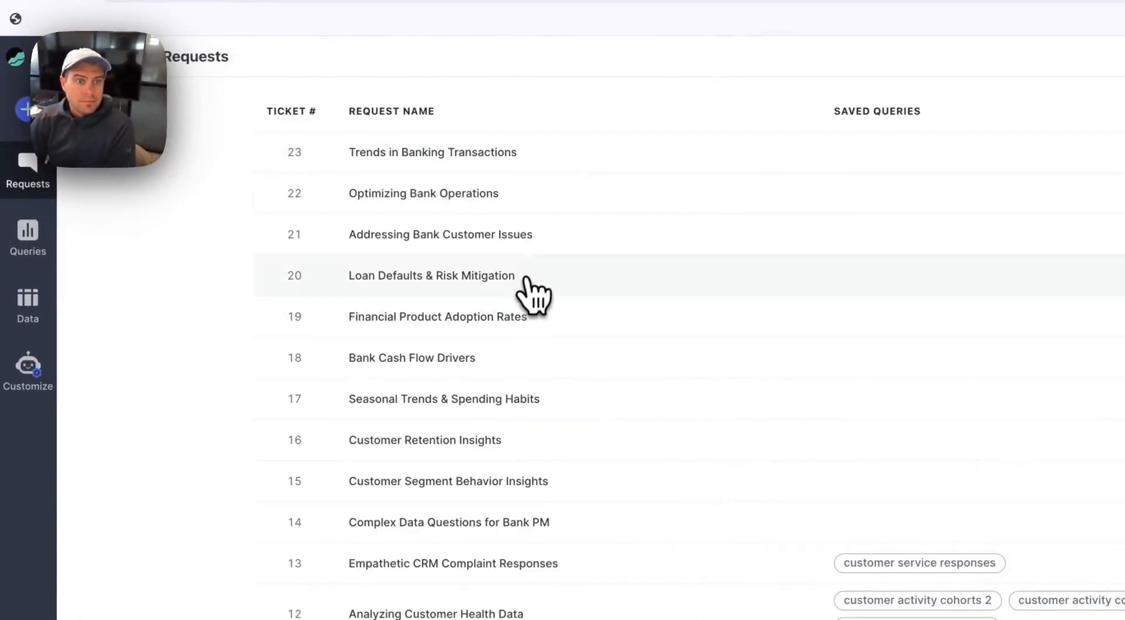
{"action": "left_click", "coordinate": [503, 374]}
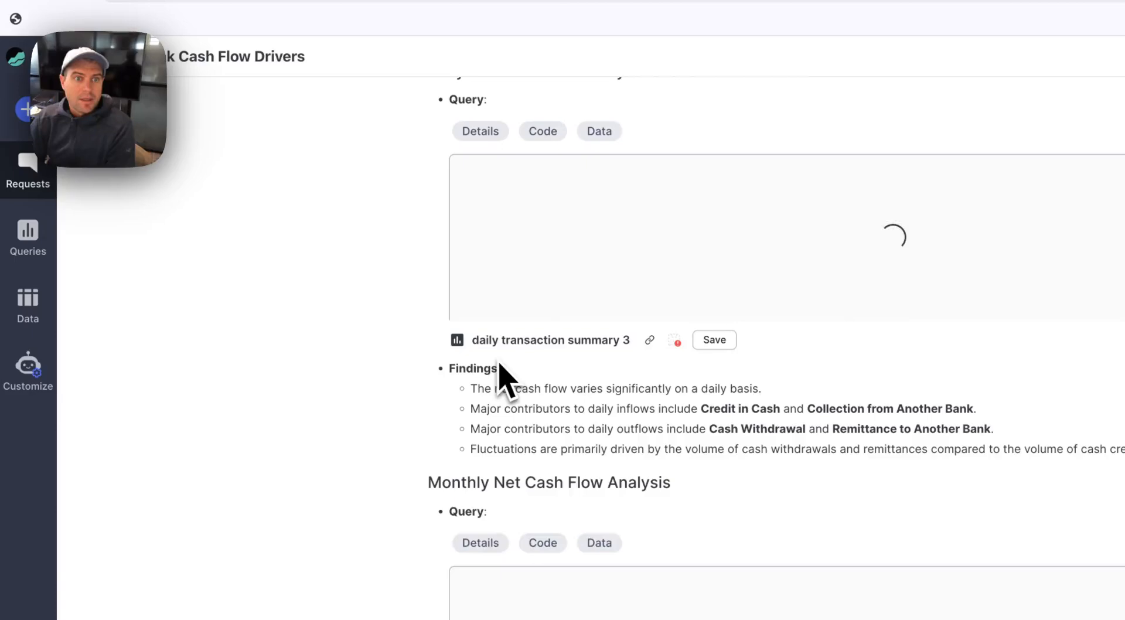
{"action": "scroll", "coordinate": [399, 352], "scroll_direction": "up", "scroll_amount": 4}
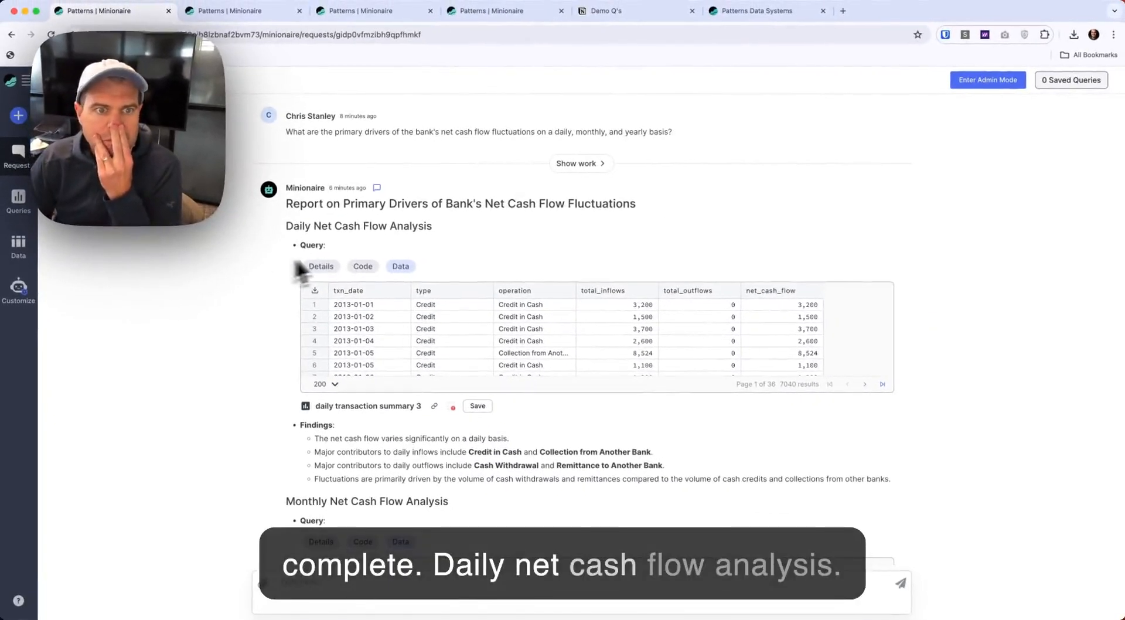
{"action": "triple_click", "coordinate": [376, 226]}
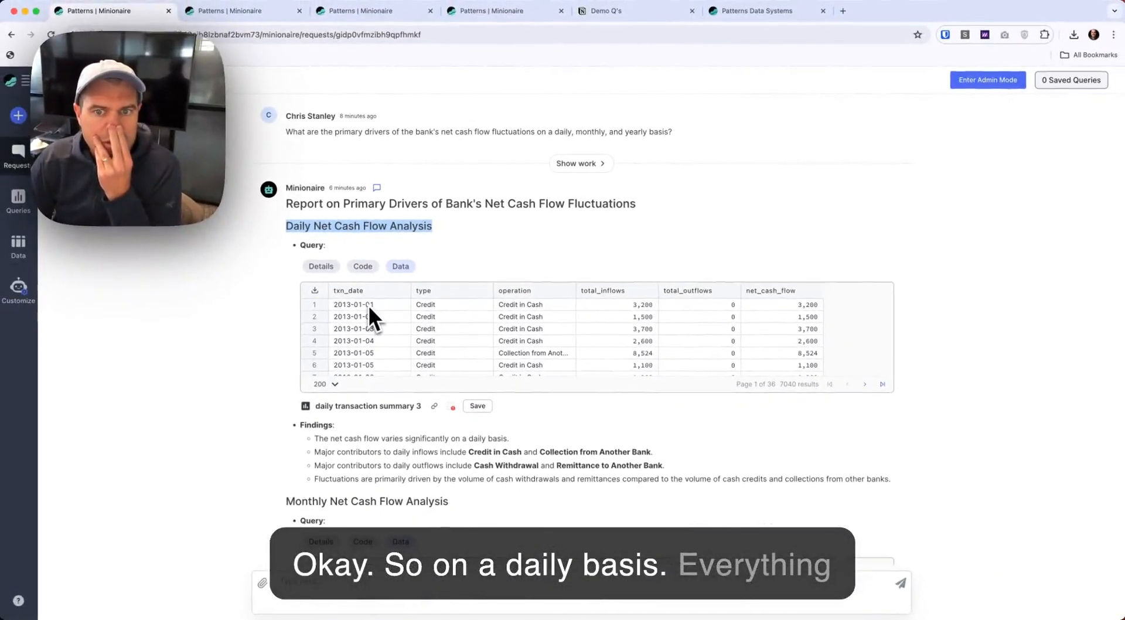
{"action": "scroll", "coordinate": [640, 340], "scroll_direction": "down", "scroll_amount": 10}
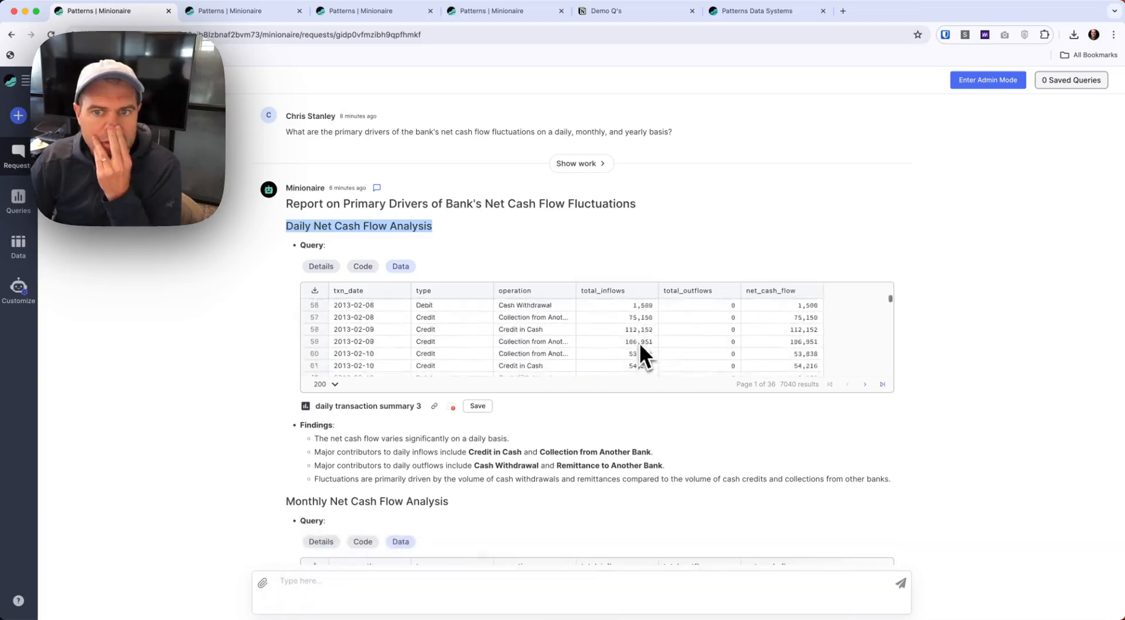
{"action": "scroll", "coordinate": [639, 342], "scroll_direction": "up", "scroll_amount": 4}
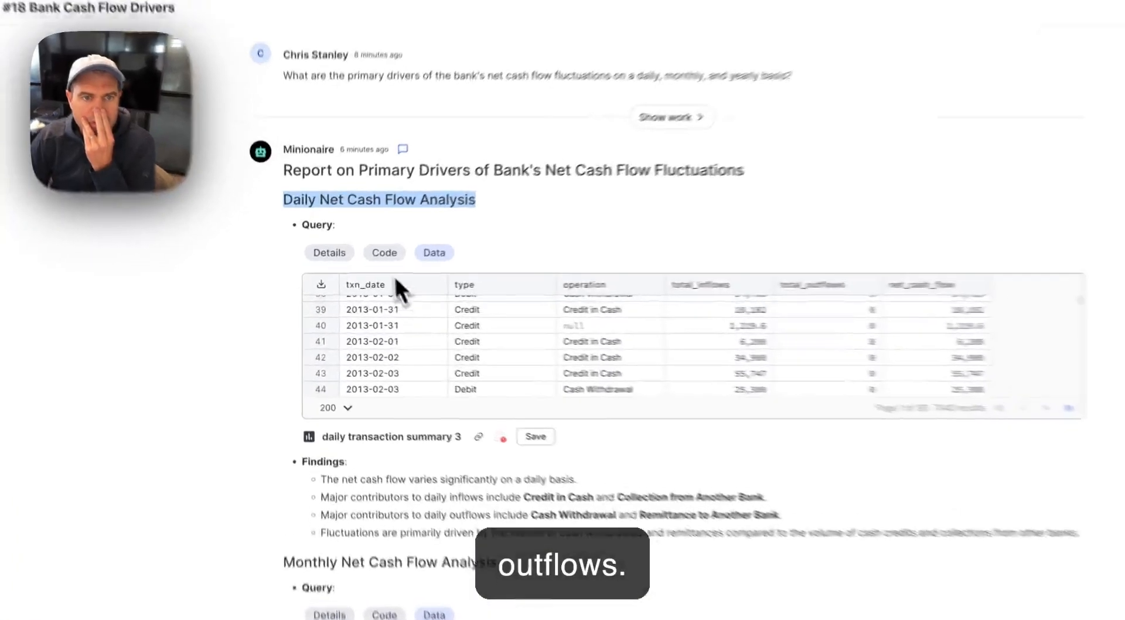
- Check the SQL code behind the daily net cash flow query, return to its data, and review the daily and monthly findings
{"action": "left_click", "coordinate": [385, 253]}
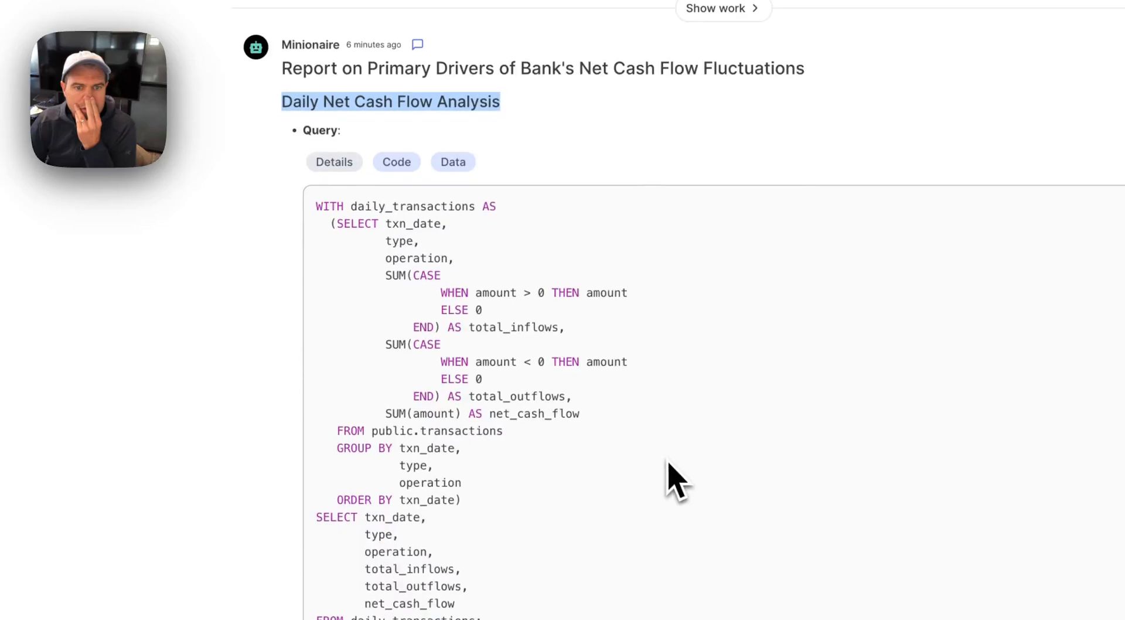
{"action": "left_click", "coordinate": [453, 162]}
{"action": "scroll", "coordinate": [580, 287], "scroll_direction": "down", "scroll_amount": 3}
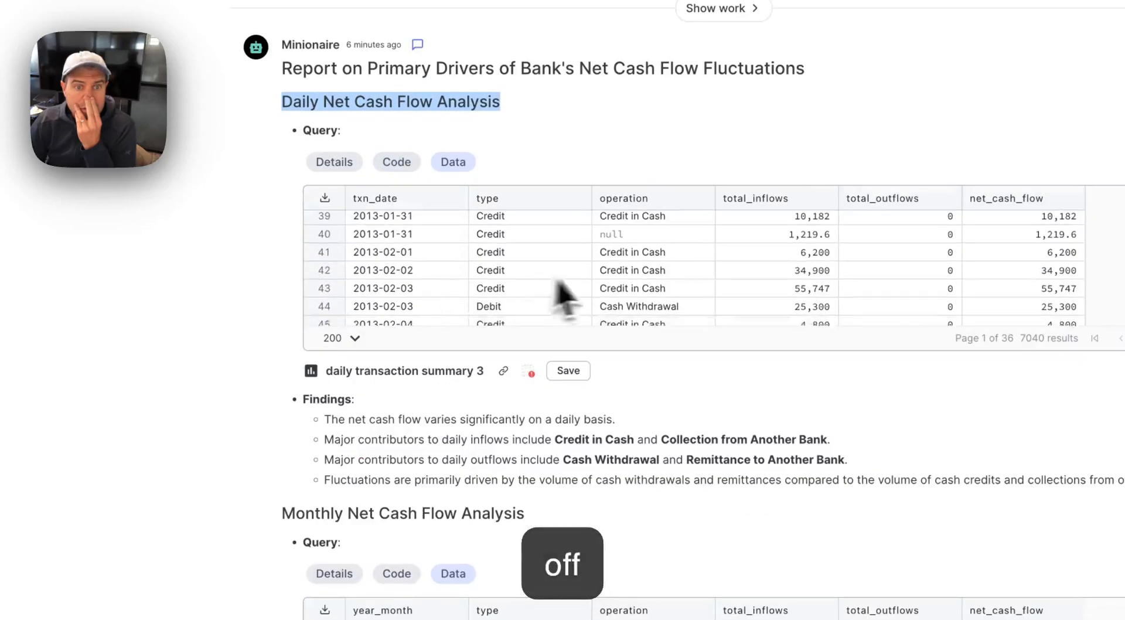
{"action": "scroll", "coordinate": [596, 289], "scroll_direction": "up", "scroll_amount": 1}
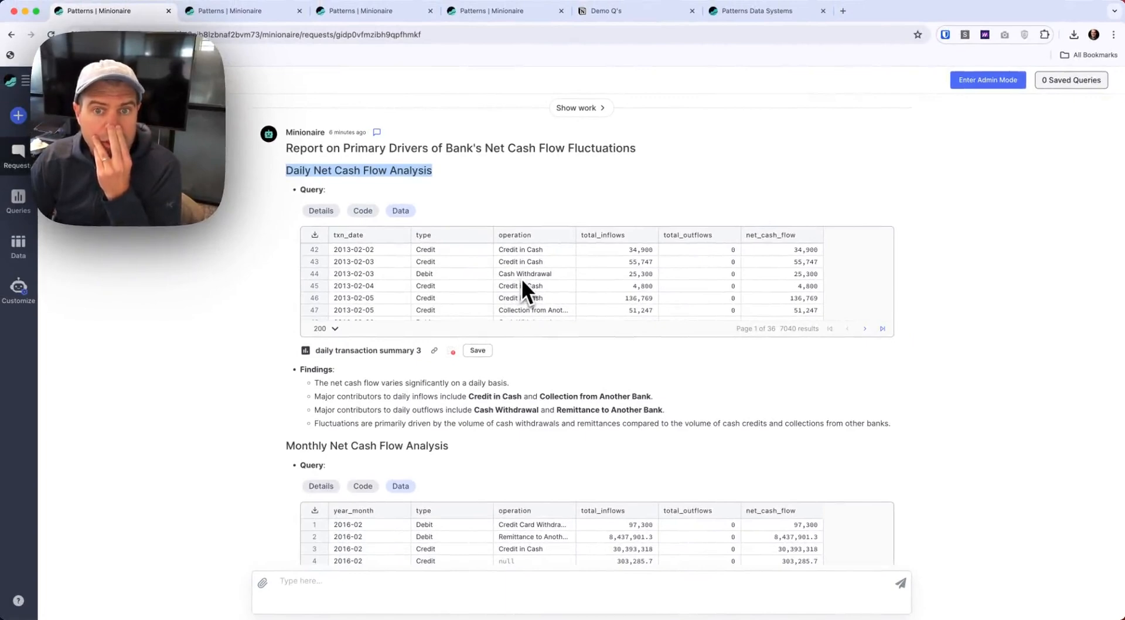
{"action": "scroll", "coordinate": [220, 392], "scroll_direction": "down", "scroll_amount": 7}
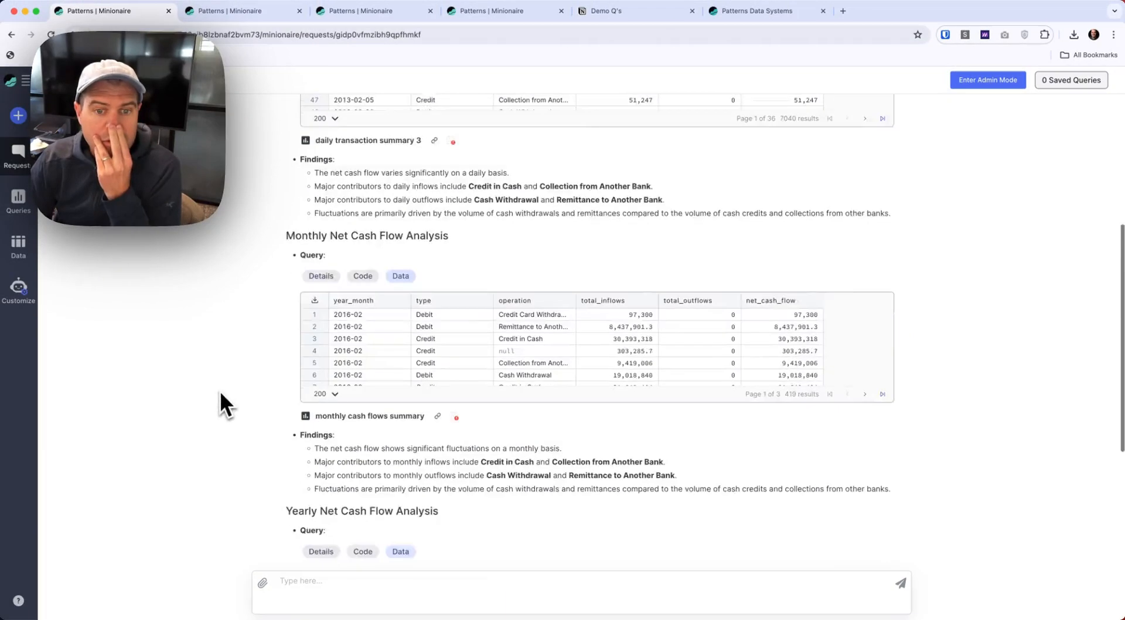
{"action": "scroll", "coordinate": [220, 393], "scroll_direction": "up", "scroll_amount": 8}
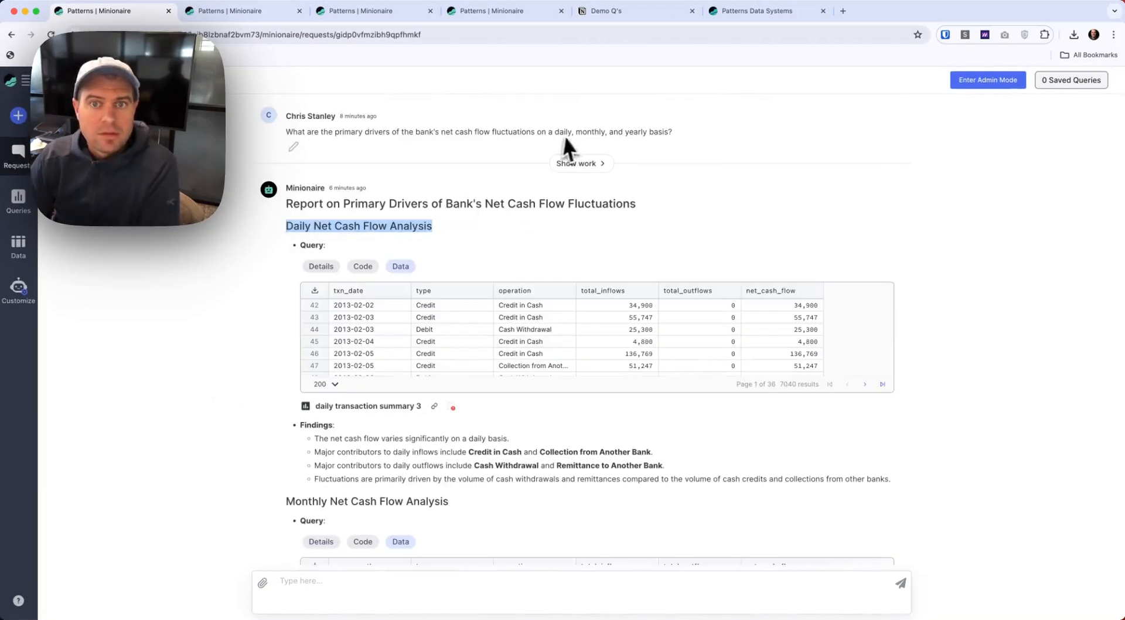
- Send the follow-up message "total outflows is always 0, check your query" in the Bank Cash Flow Drivers request
{"action": "left_click", "coordinate": [293, 147]}
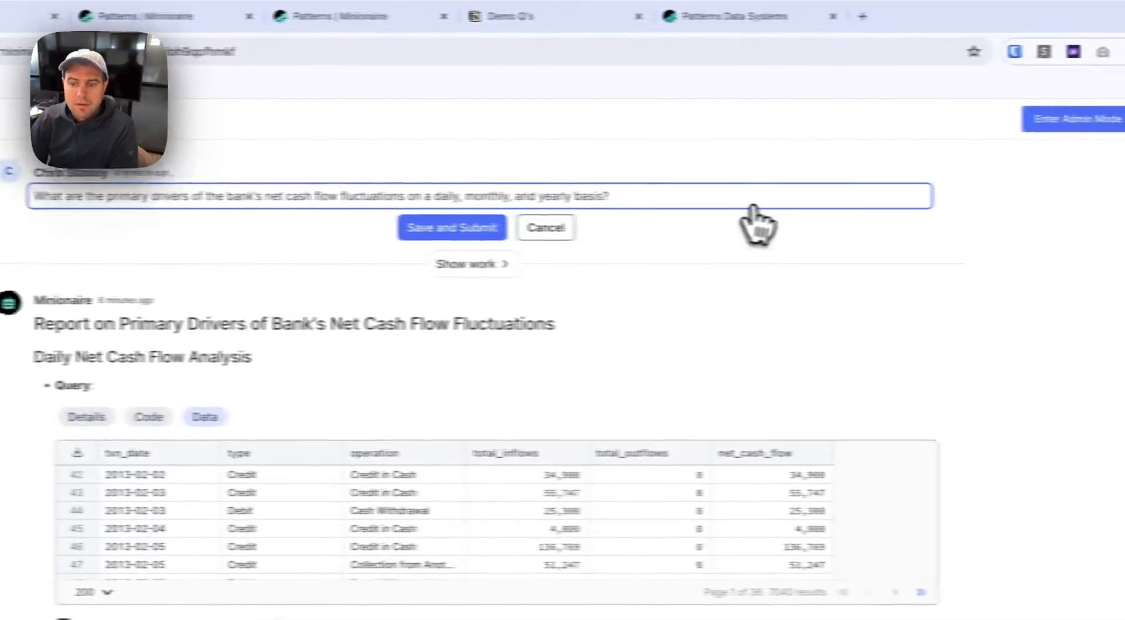
{"action": "type", "text": "total outflows"}
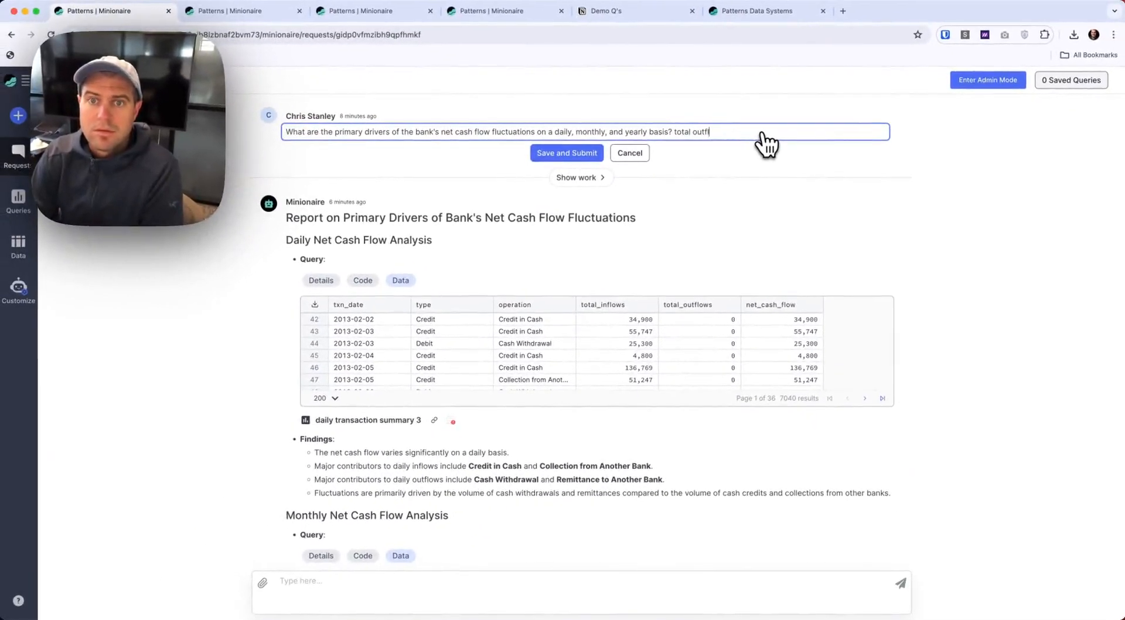
{"action": "scroll", "coordinate": [187, 360], "scroll_direction": "down", "scroll_amount": 8}
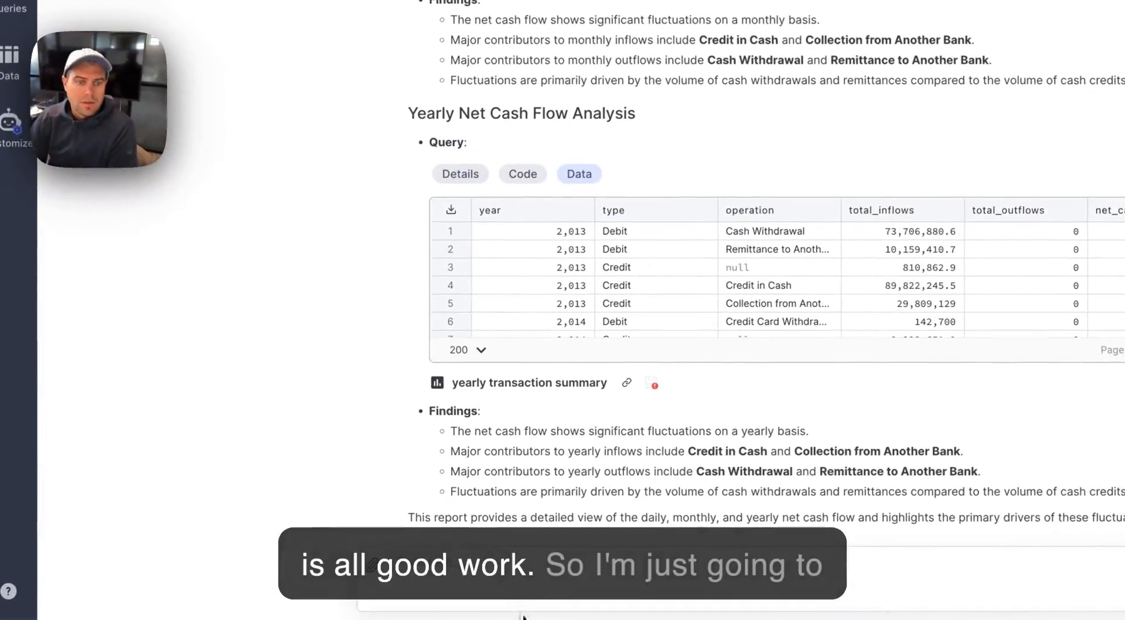
{"action": "left_click", "coordinate": [575, 607]}
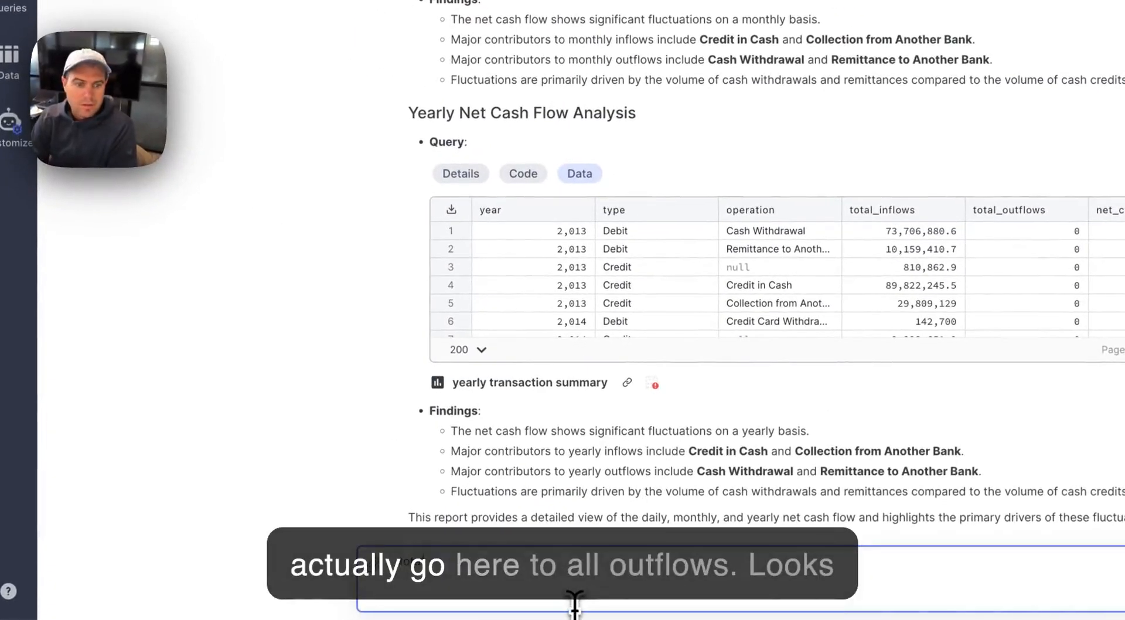
{"action": "type", "text": "looks negative che"}
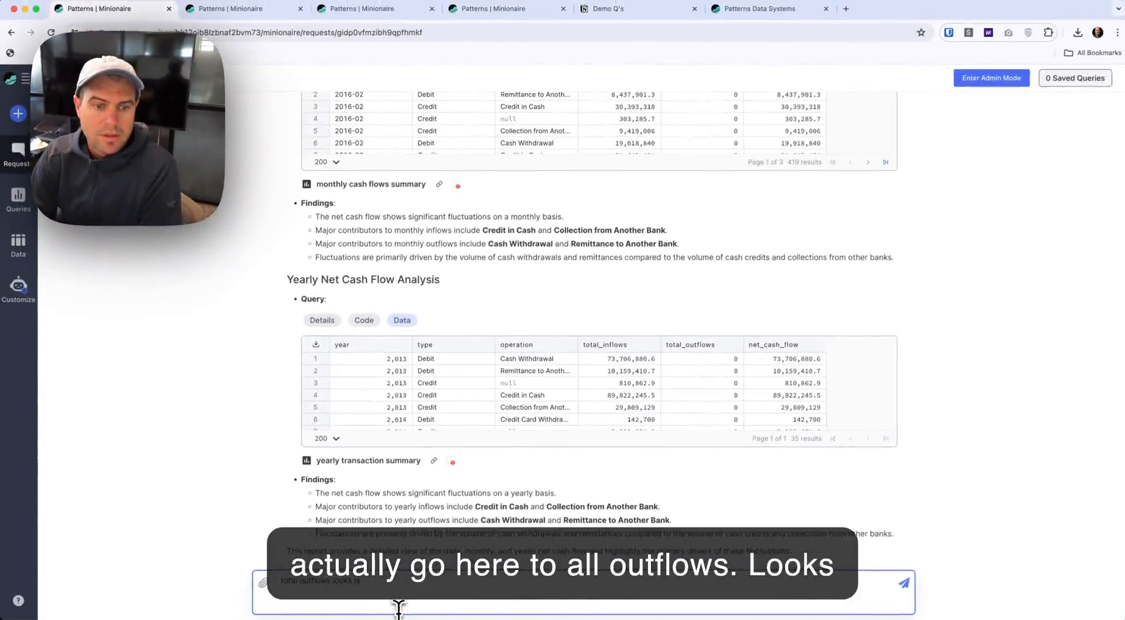
{"action": "type", "text": "ck your "}
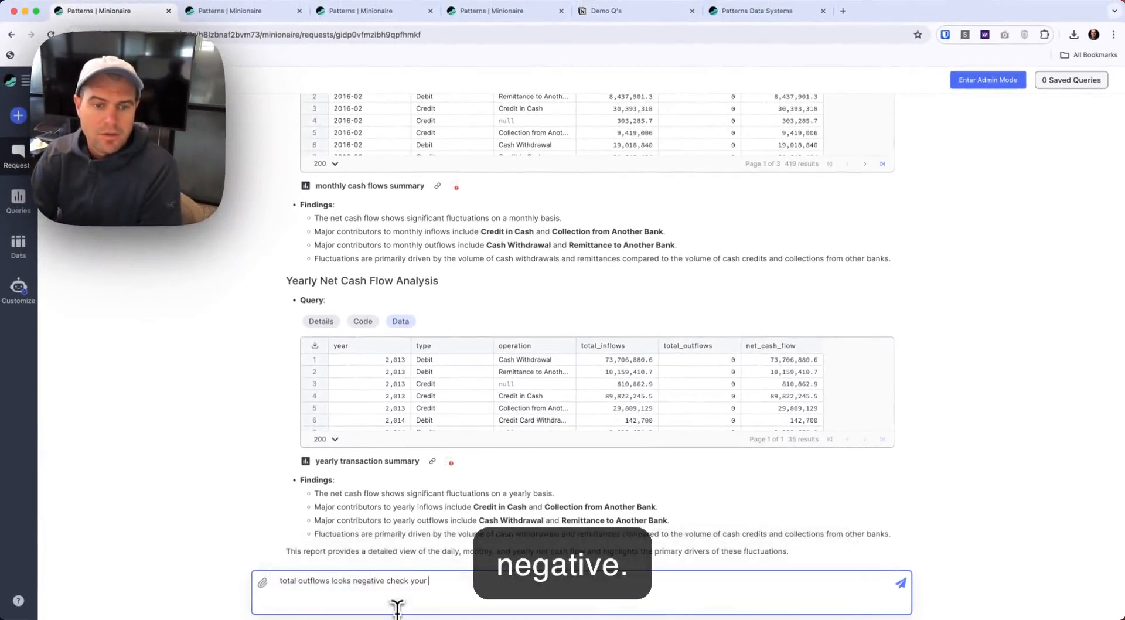
{"action": "type", "text": "query"}
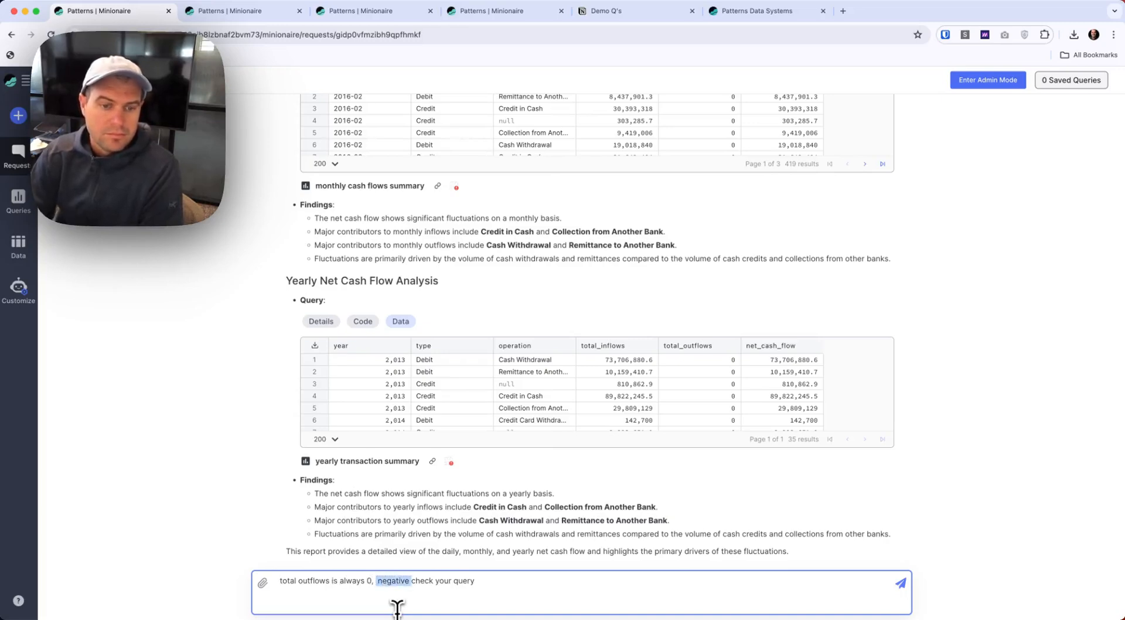
{"action": "key", "text": "Return"}
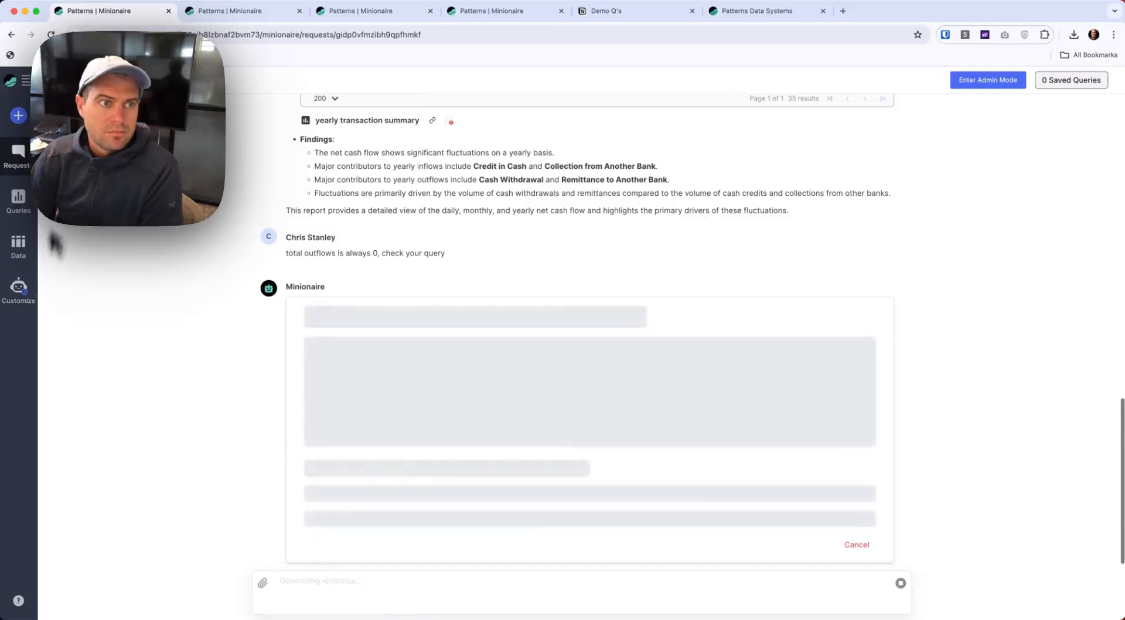
- Open the Financial Product Adoption Rates request from the request list and review the step 1 table of customers with loans and credit cards
{"action": "left_click", "coordinate": [18, 154]}
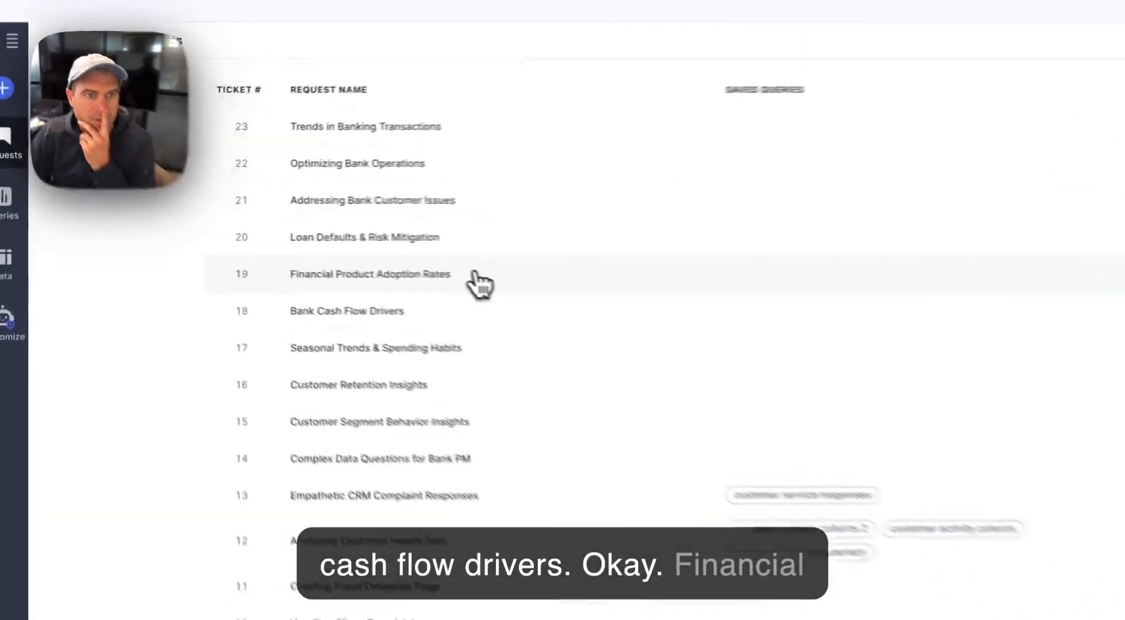
{"action": "left_click", "coordinate": [476, 276]}
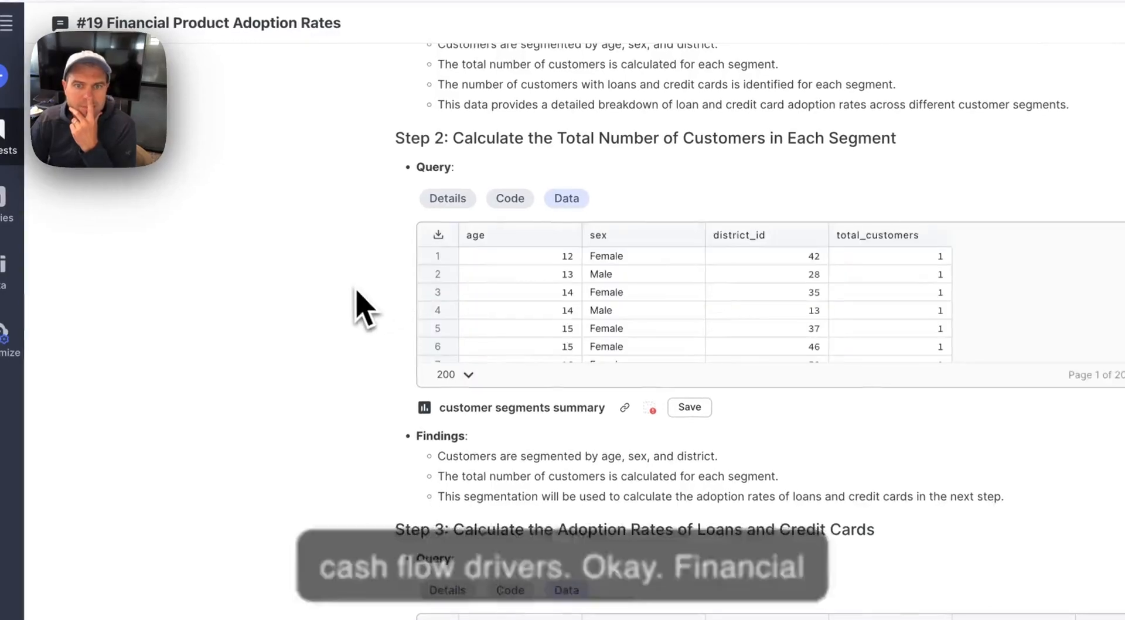
{"action": "scroll", "coordinate": [259, 257], "scroll_direction": "up", "scroll_amount": 4}
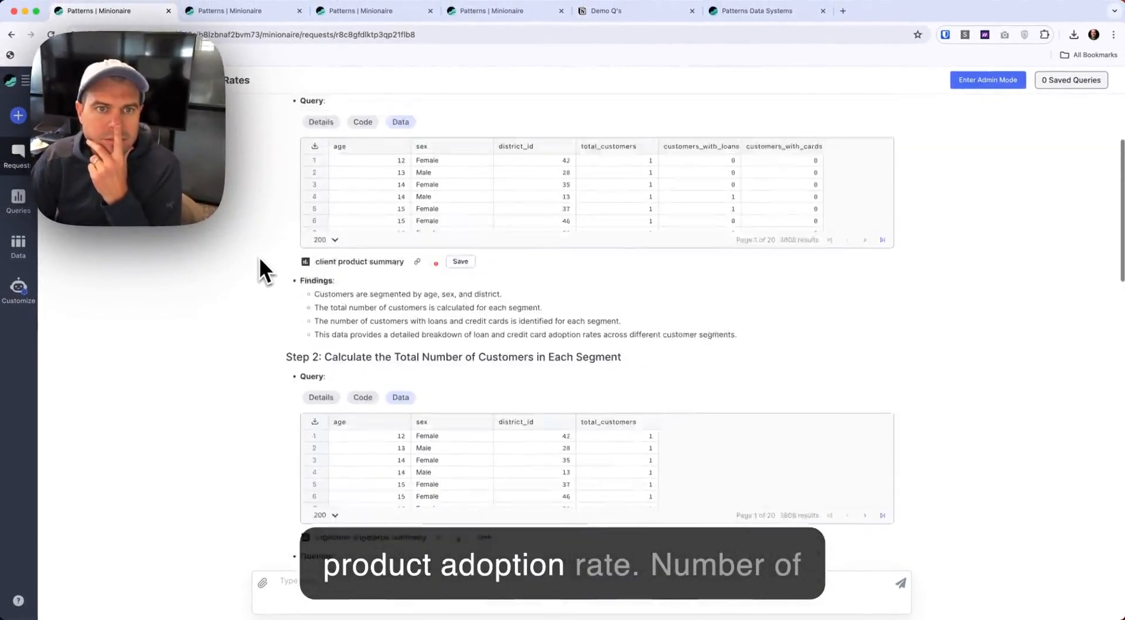
{"action": "scroll", "coordinate": [259, 256], "scroll_direction": "up", "scroll_amount": 2}
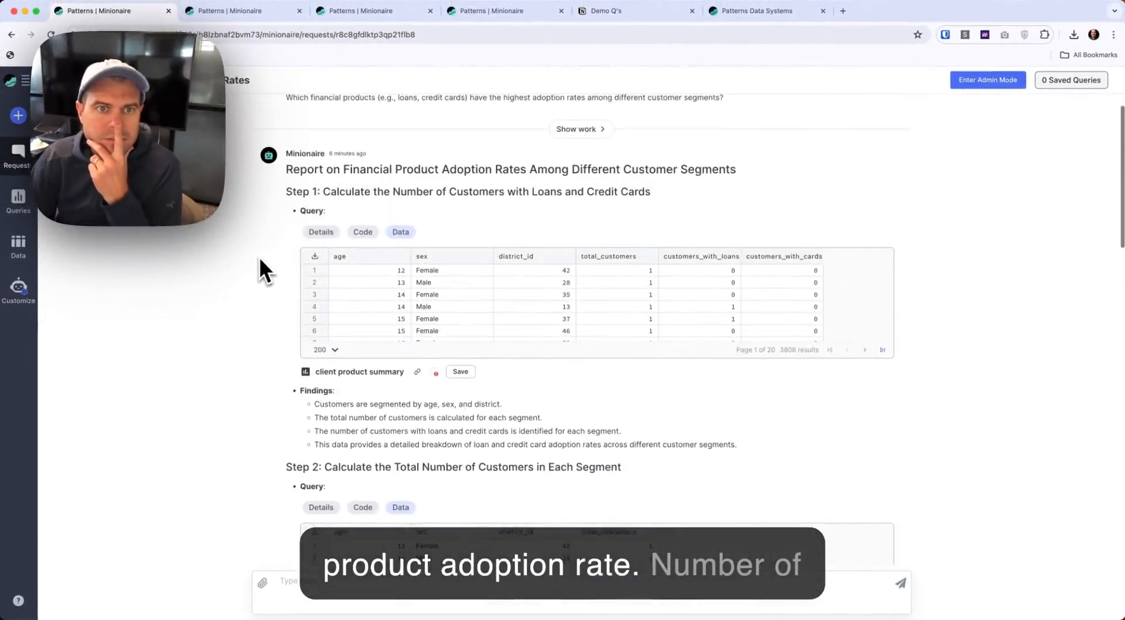
{"action": "triple_click", "coordinate": [478, 193]}
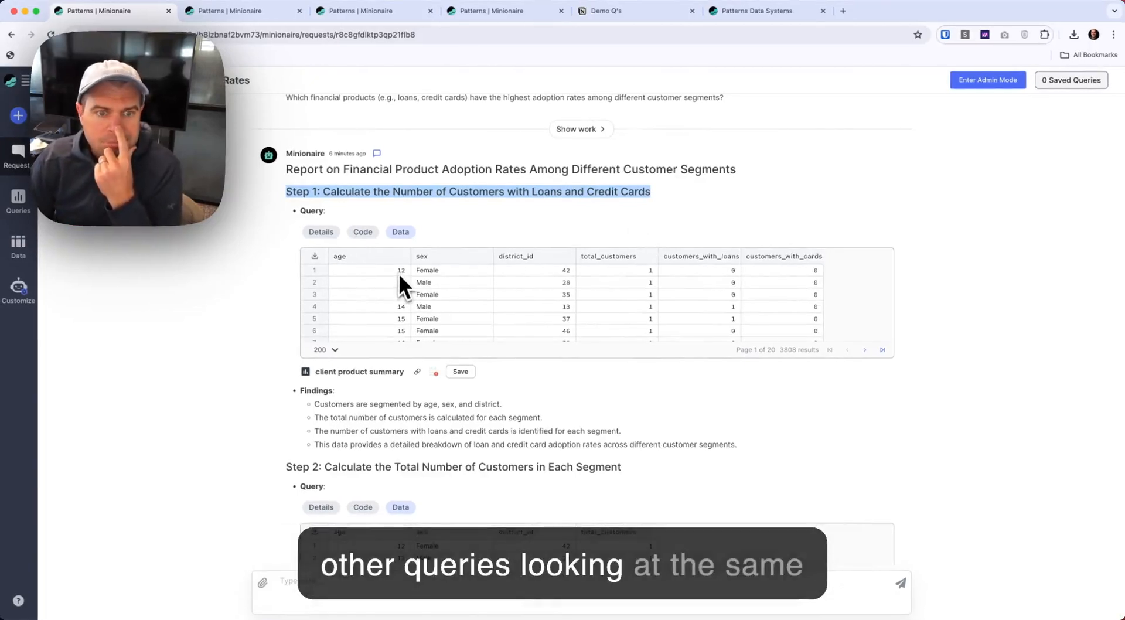
- Review the step 2 customer totals per segment and the step 3 loan and credit card adoption rates
{"action": "left_click", "coordinate": [244, 410]}
{"action": "scroll", "coordinate": [244, 410], "scroll_direction": "down", "scroll_amount": 5}
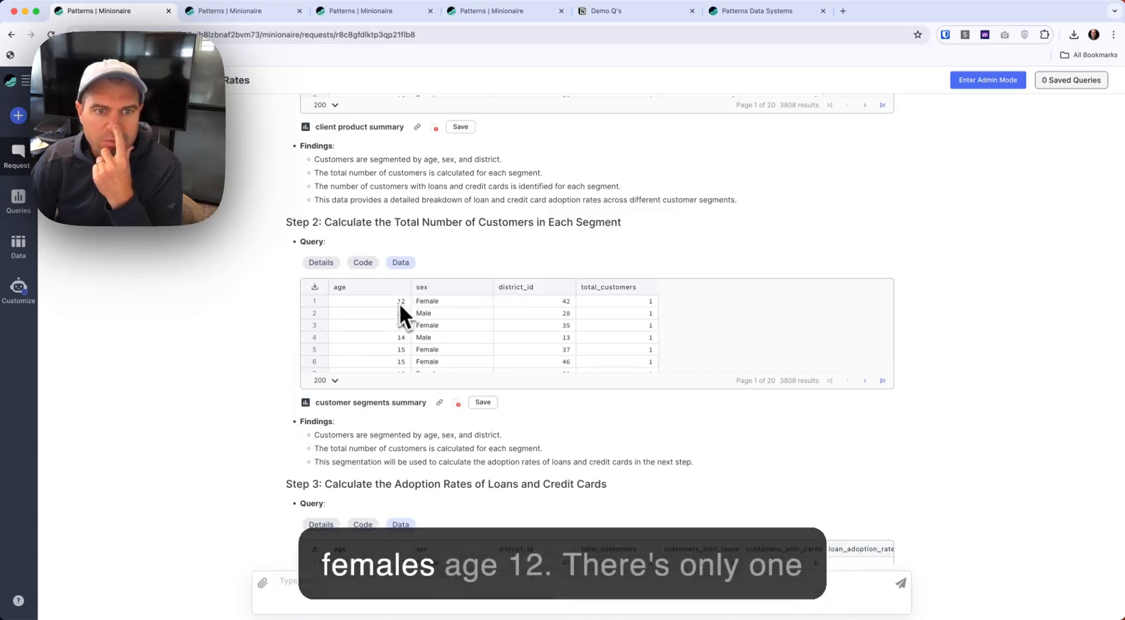
{"action": "scroll", "coordinate": [547, 344], "scroll_direction": "down", "scroll_amount": 10}
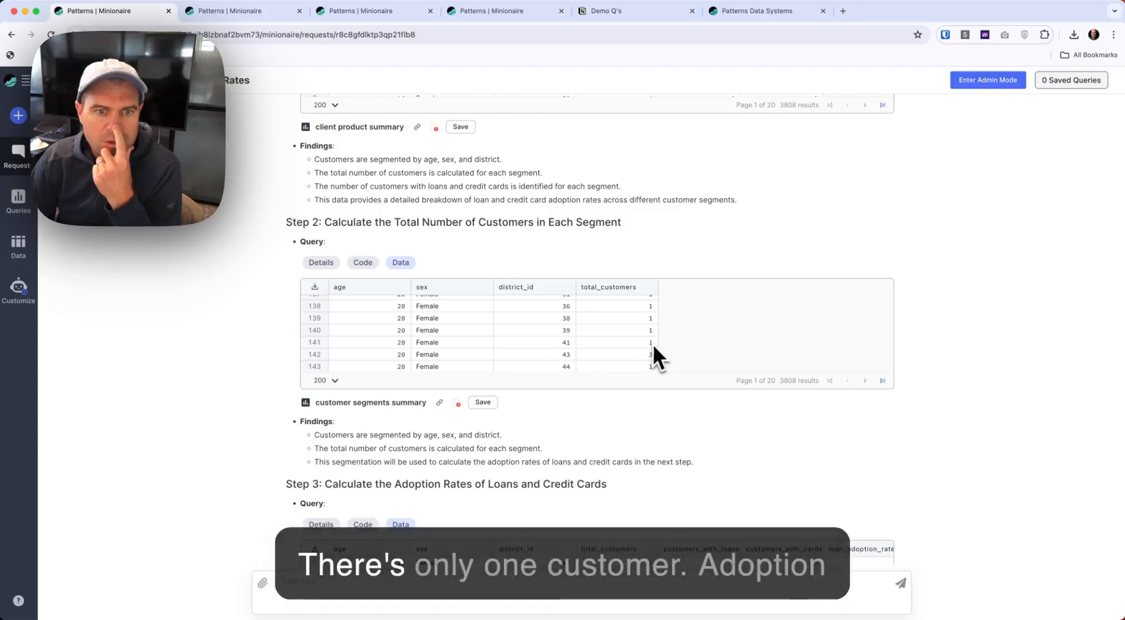
{"action": "scroll", "coordinate": [280, 456], "scroll_direction": "down", "scroll_amount": 5}
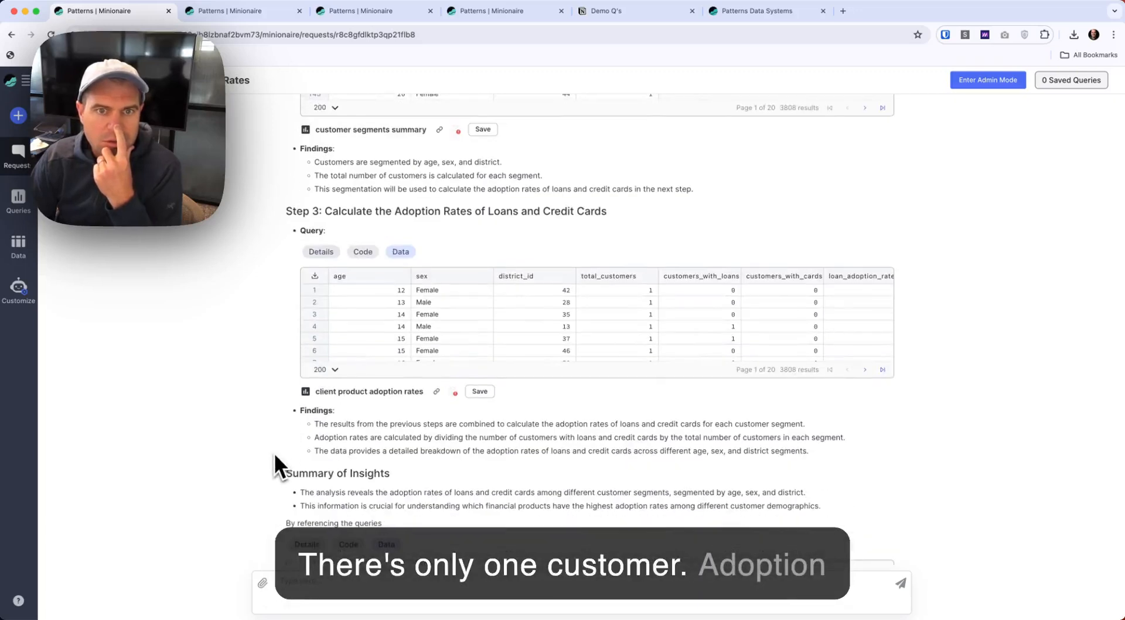
- Review the step 3 adoption rate rows and findings, the Summary of Insights and the query tables it references
{"action": "scroll", "coordinate": [591, 321], "scroll_direction": "down", "scroll_amount": 5}
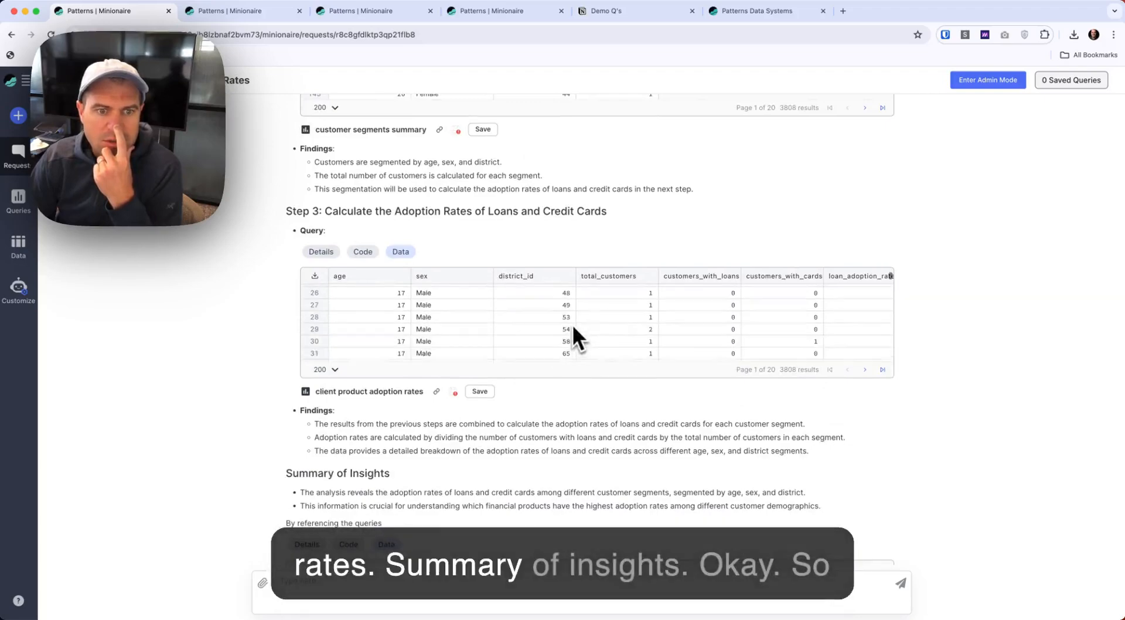
{"action": "triple_click", "coordinate": [366, 424]}
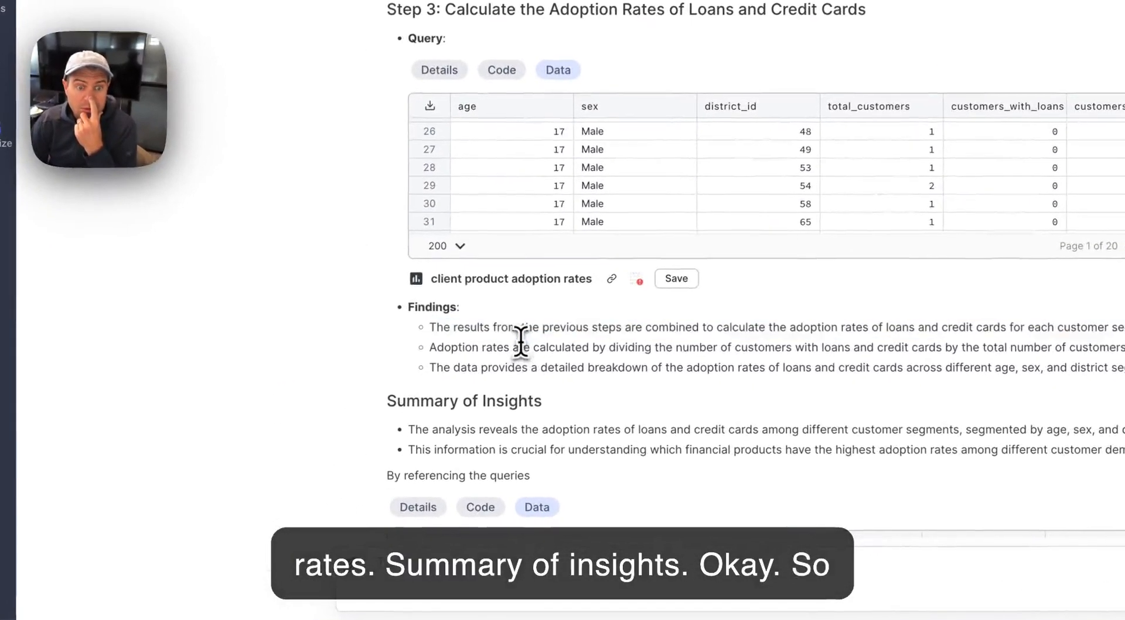
{"action": "triple_click", "coordinate": [376, 438]}
{"action": "left_click", "coordinate": [523, 354]}
{"action": "scroll", "coordinate": [364, 397], "scroll_direction": "down", "scroll_amount": 10}
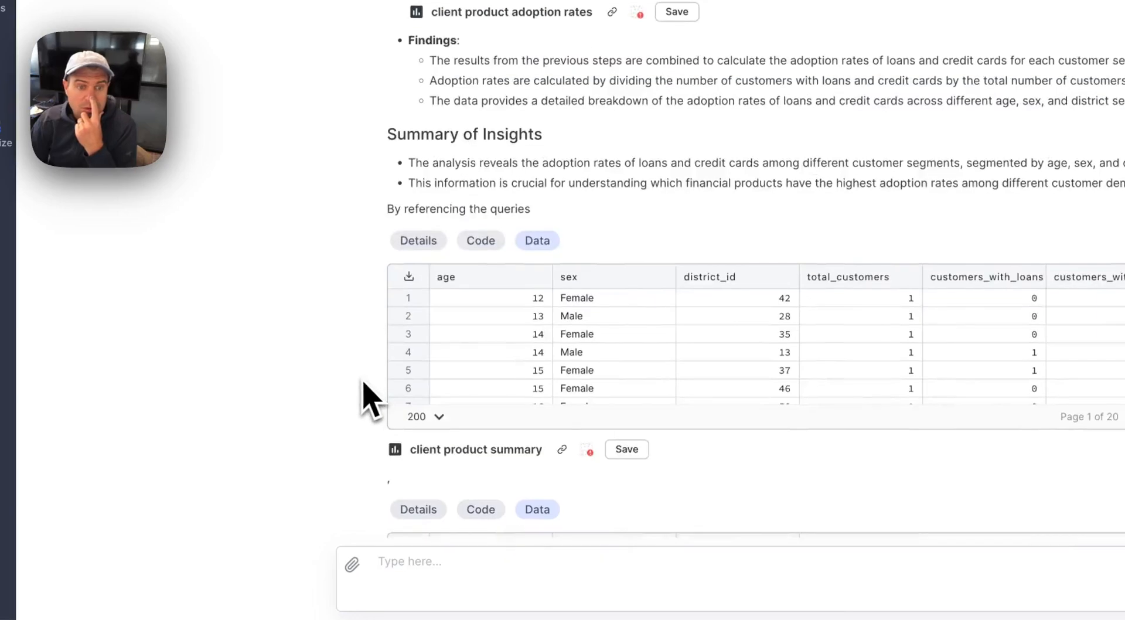
{"action": "scroll", "coordinate": [364, 397], "scroll_direction": "down", "scroll_amount": 3}
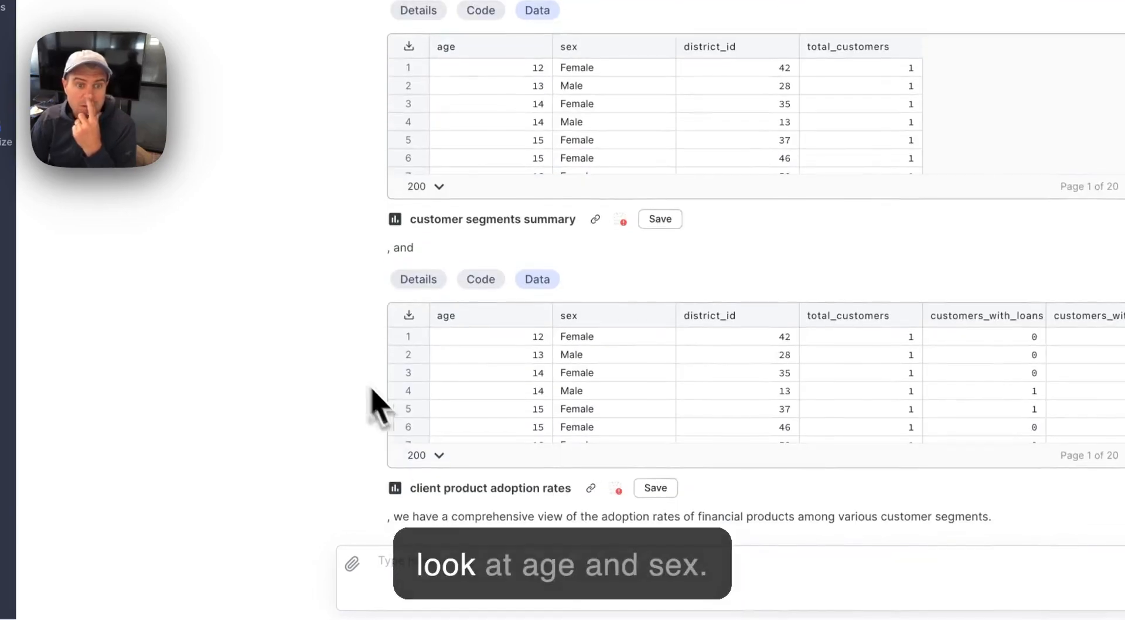
- Send the follow-up message "only look at age and sex, drop the district segment and remember to produce some visualizations"
{"action": "left_click", "coordinate": [480, 586]}
{"action": "type", "text": "don"}
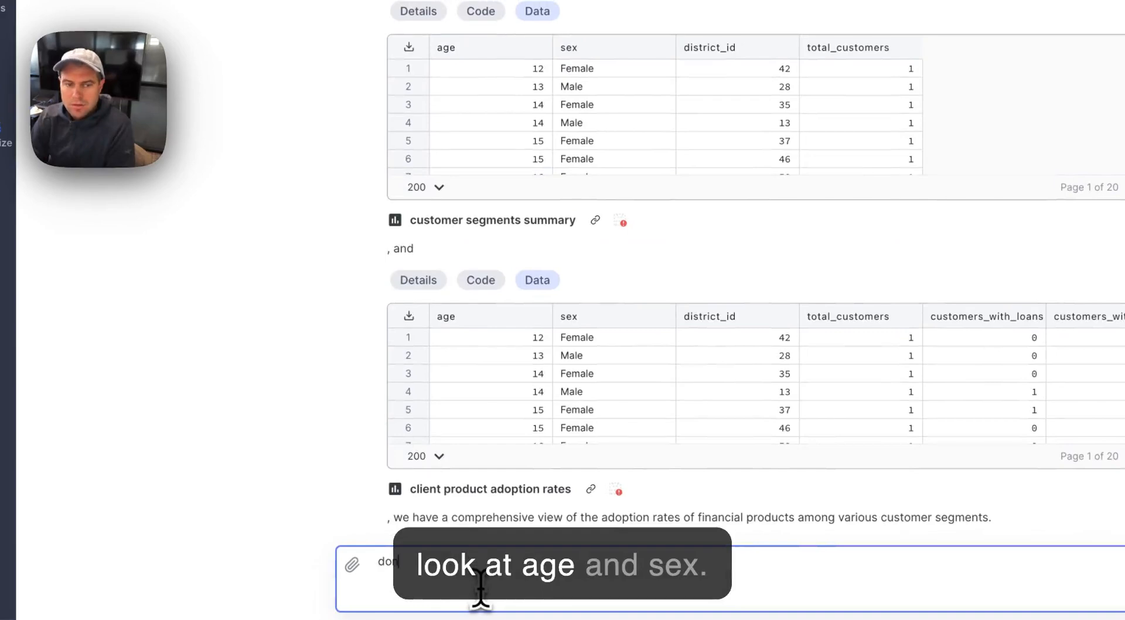
{"action": "key", "text": "BackSpace"}
{"action": "key", "text": "BackSpace"}
{"action": "type", "text": "only look at age and sex,"}
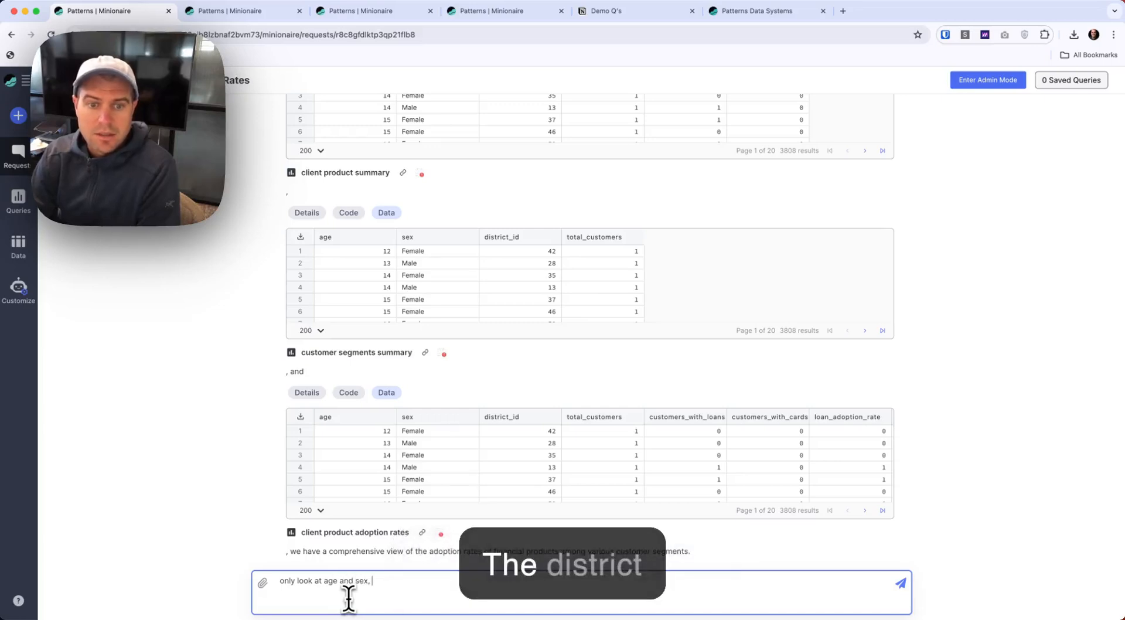
{"action": "key", "text": "BackSpace"}
{"action": "key", "text": "BackSpace"}
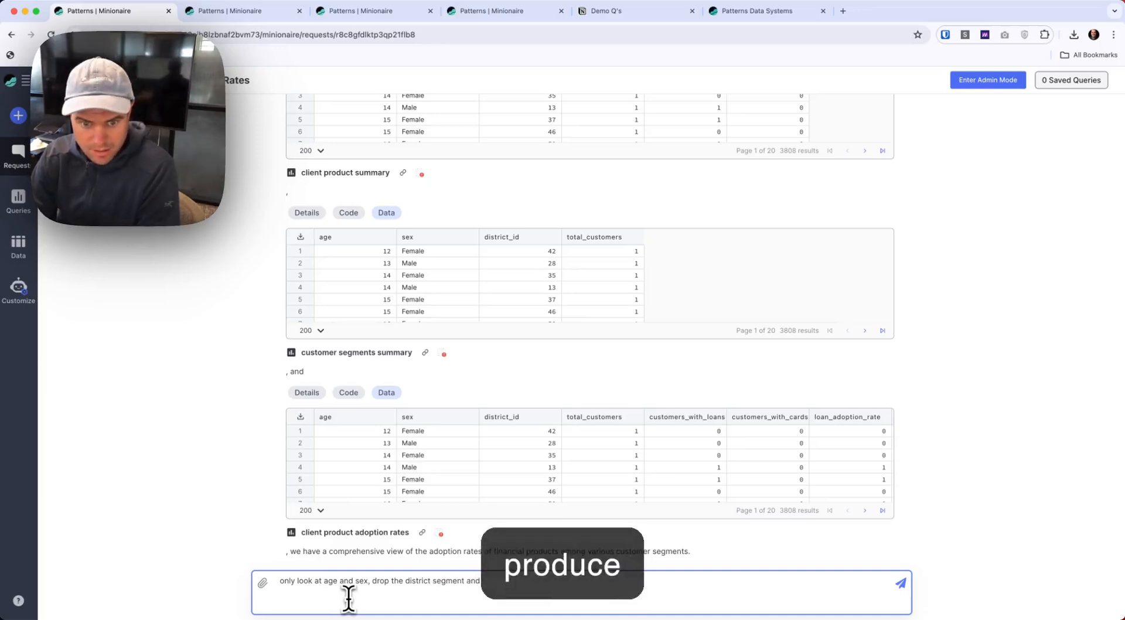
{"action": "type", "text": "member to produce some visualizations"}
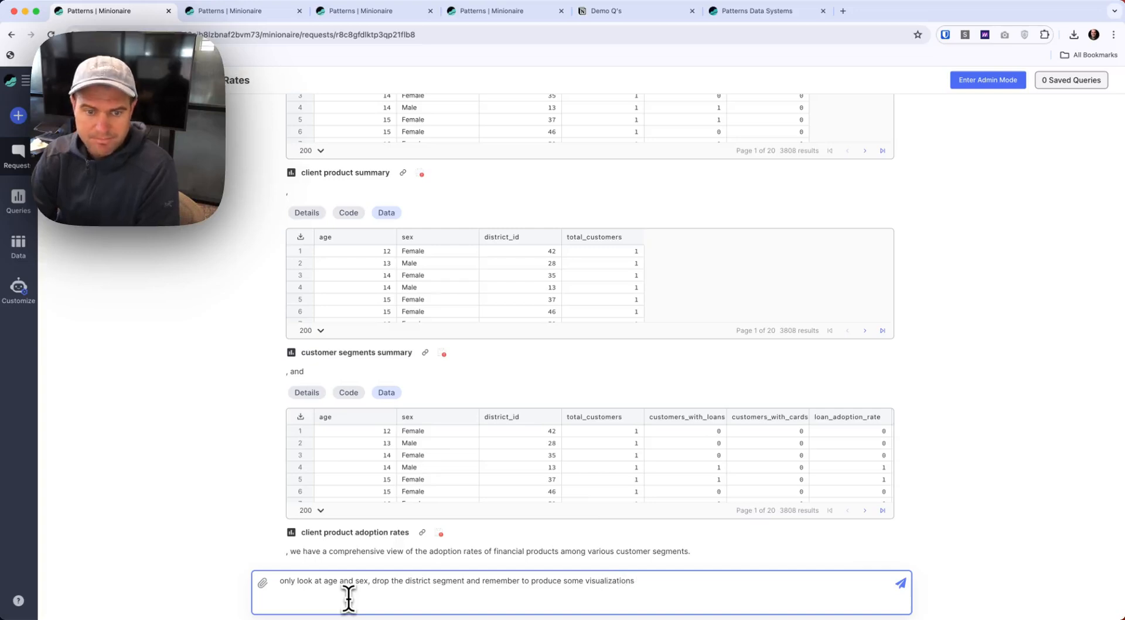
{"action": "key", "text": "Return"}
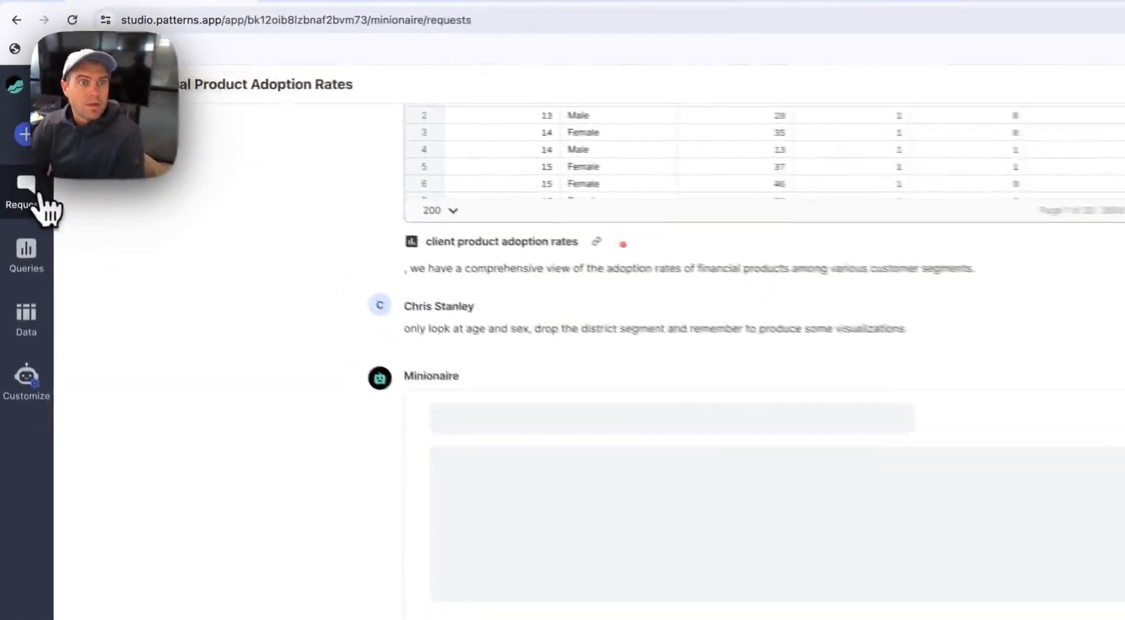
- Open the Loan Defaults & Risk Mitigation request from the request list and review the step 1 defaulted loans table and findings
{"action": "left_click", "coordinate": [41, 199]}
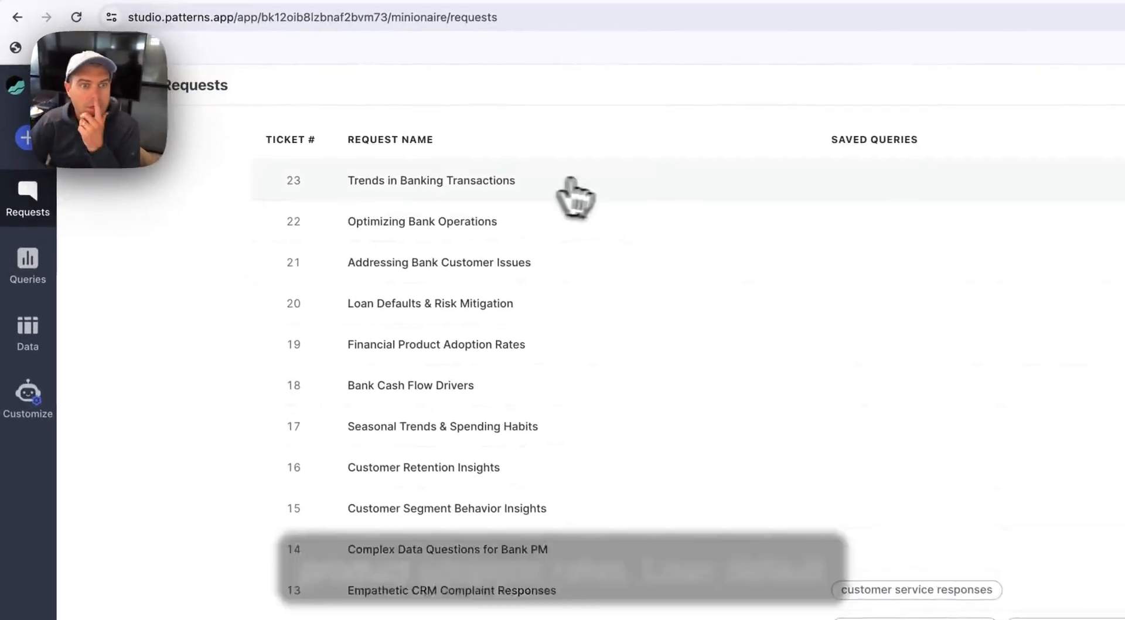
{"action": "left_click", "coordinate": [583, 308]}
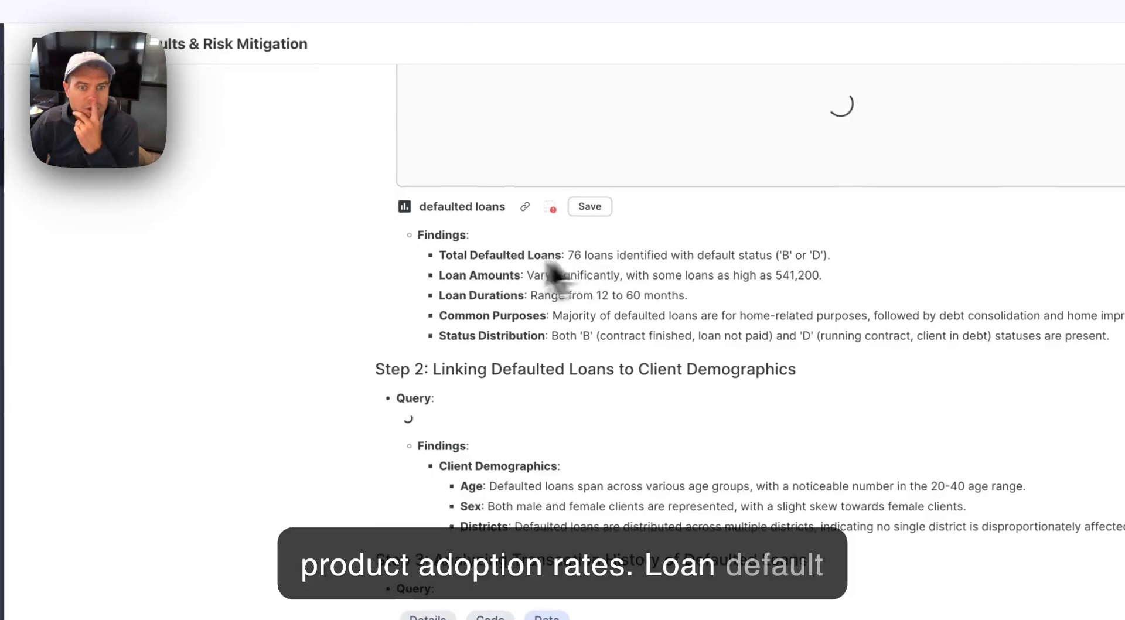
{"action": "scroll", "coordinate": [317, 304], "scroll_direction": "up", "scroll_amount": 10}
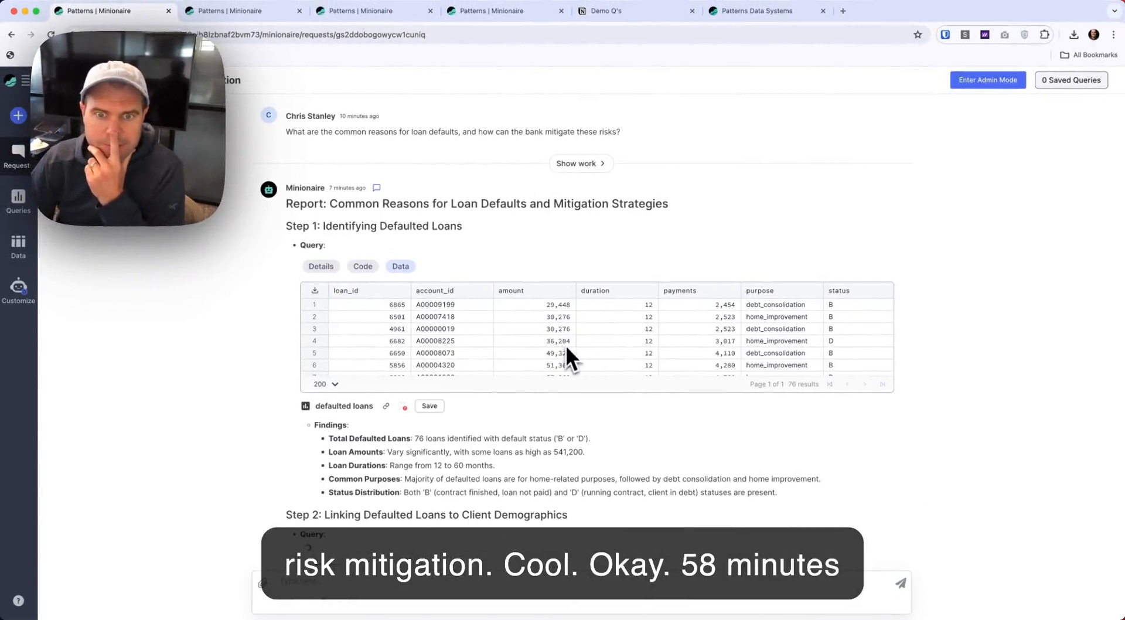
{"action": "scroll", "coordinate": [567, 346], "scroll_direction": "down", "scroll_amount": 3}
{"action": "scroll", "coordinate": [568, 349], "scroll_direction": "down", "scroll_amount": 3}
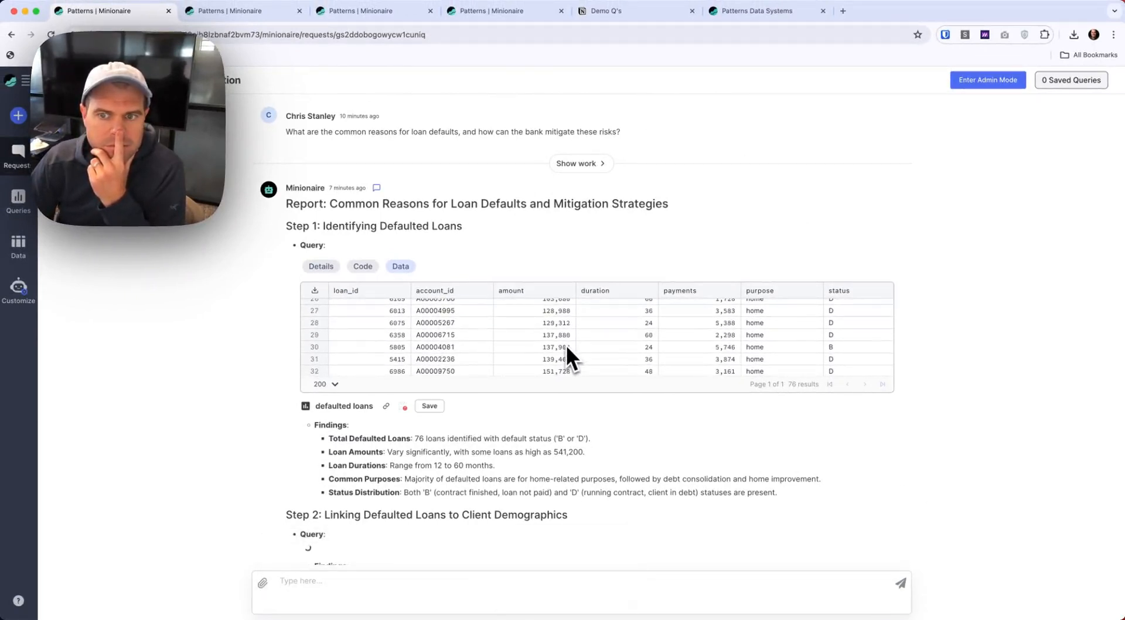
{"action": "scroll", "coordinate": [566, 346], "scroll_direction": "up", "scroll_amount": 1}
{"action": "left_click_drag", "start_coordinate": [397, 439], "coordinate": [557, 493]}
{"action": "left_click", "coordinate": [606, 503]}
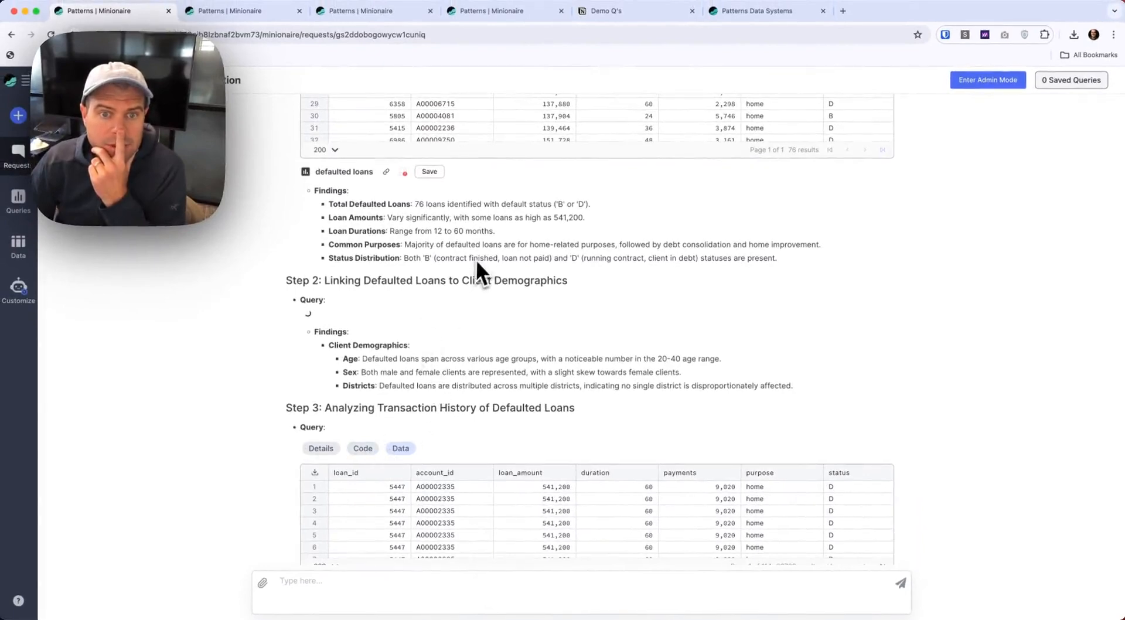
- Show the work behind the loan defaults report and review its plan of action and the SQL findings on client demographics
{"action": "scroll", "coordinate": [476, 259], "scroll_direction": "up", "scroll_amount": 5}
{"action": "left_click", "coordinate": [572, 162]}
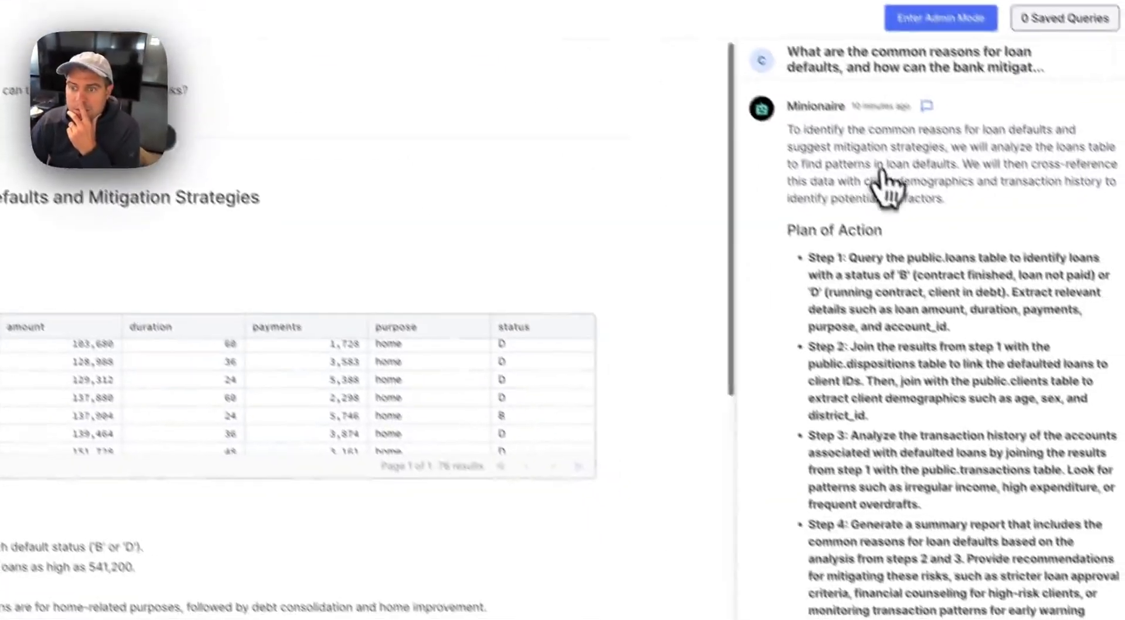
{"action": "scroll", "coordinate": [809, 416], "scroll_direction": "down", "scroll_amount": 6}
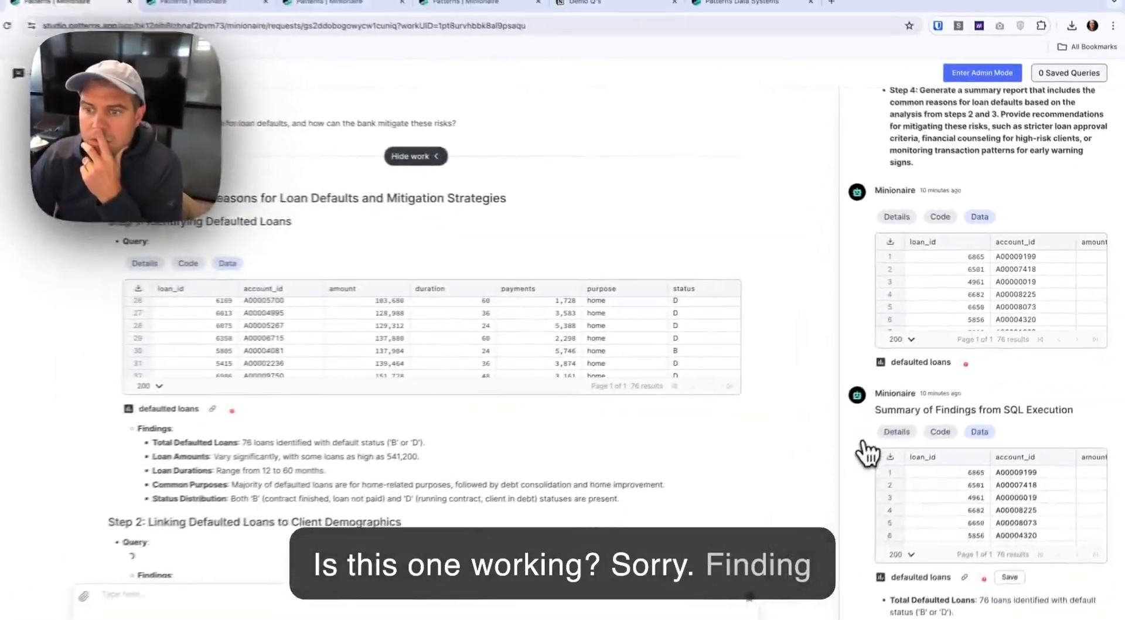
{"action": "scroll", "coordinate": [866, 452], "scroll_direction": "down", "scroll_amount": 10}
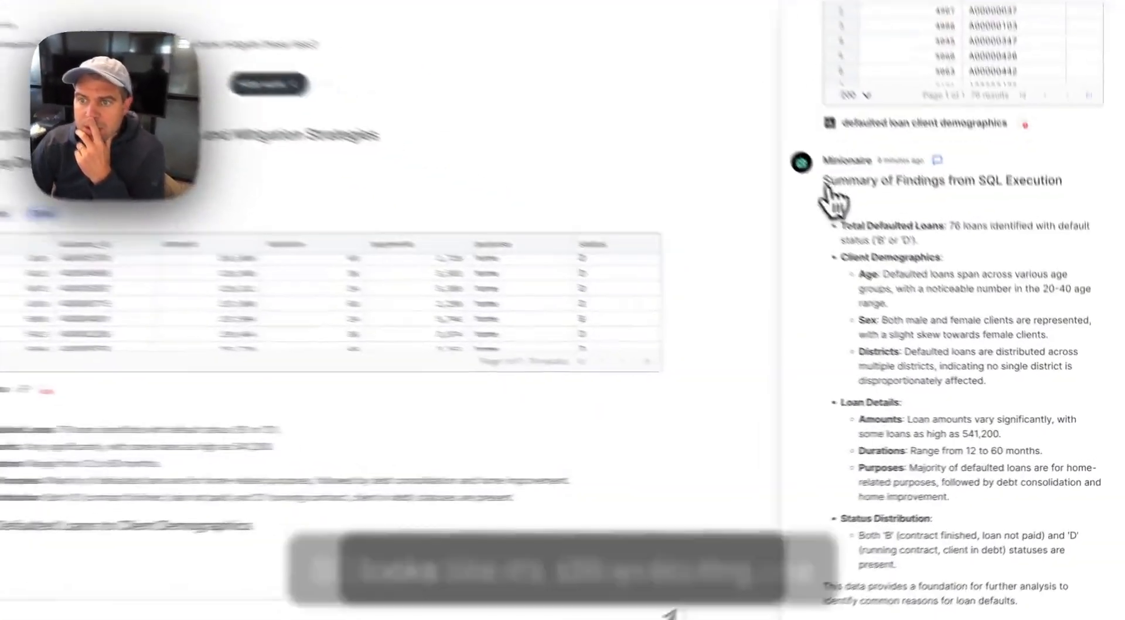
{"action": "left_click_drag", "start_coordinate": [887, 239], "coordinate": [1065, 516]}
{"action": "left_click", "coordinate": [1072, 552]}
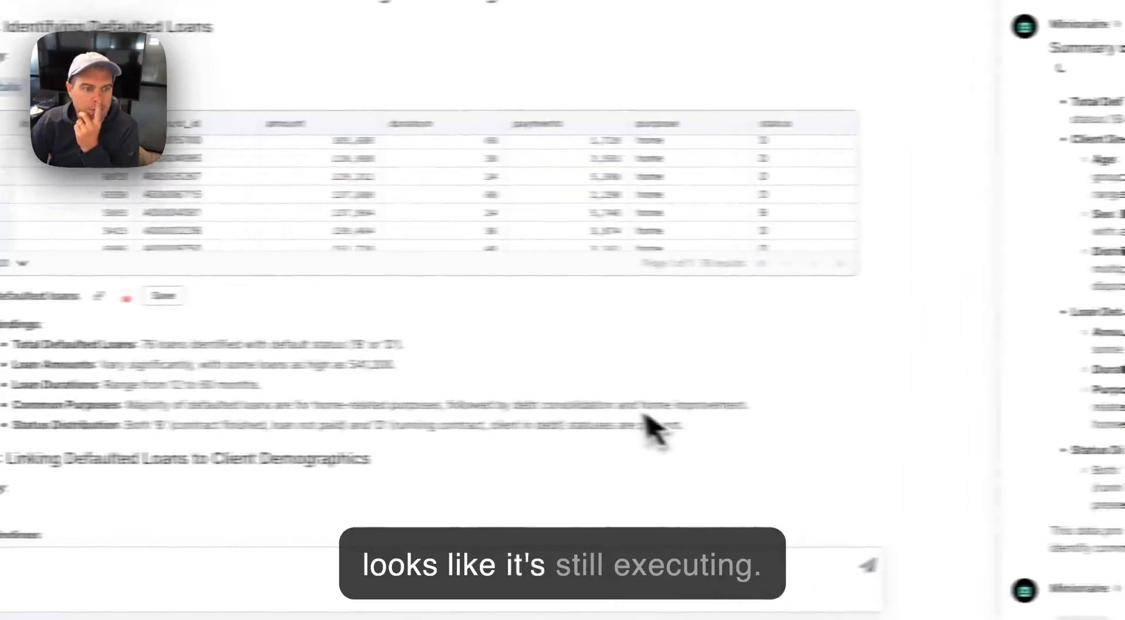
- Review the report's Summary of Common Reasons for Loan Defaults and recheck the step 2 client demographics query
{"action": "scroll", "coordinate": [701, 409], "scroll_direction": "down", "scroll_amount": 10}
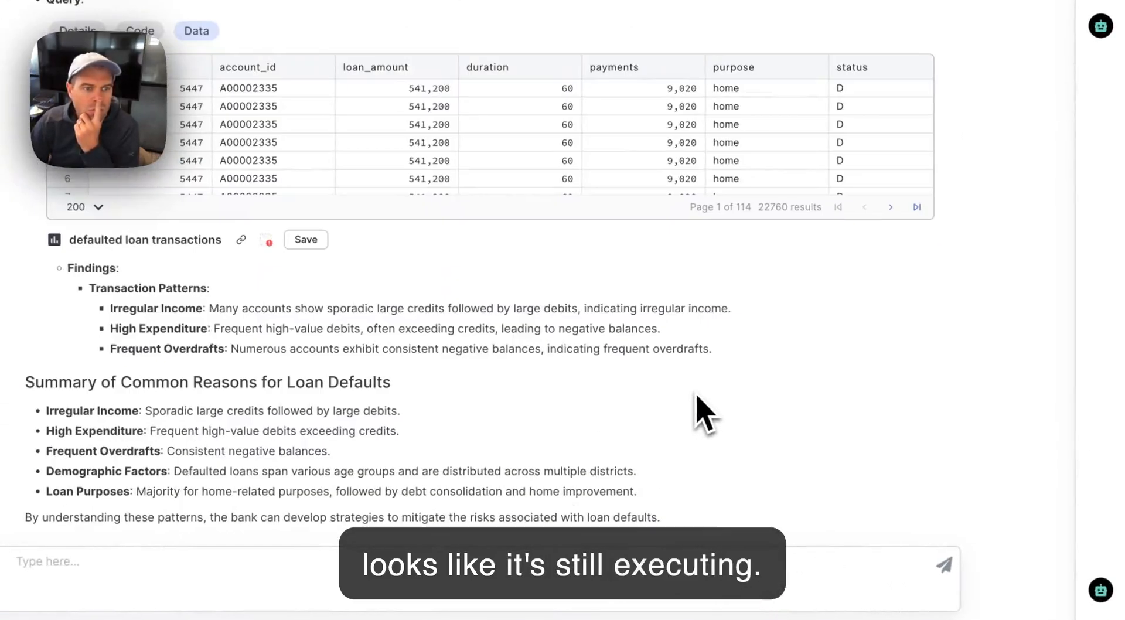
{"action": "left_click_drag", "start_coordinate": [46, 411], "coordinate": [403, 515]}
{"action": "left_click", "coordinate": [429, 511]}
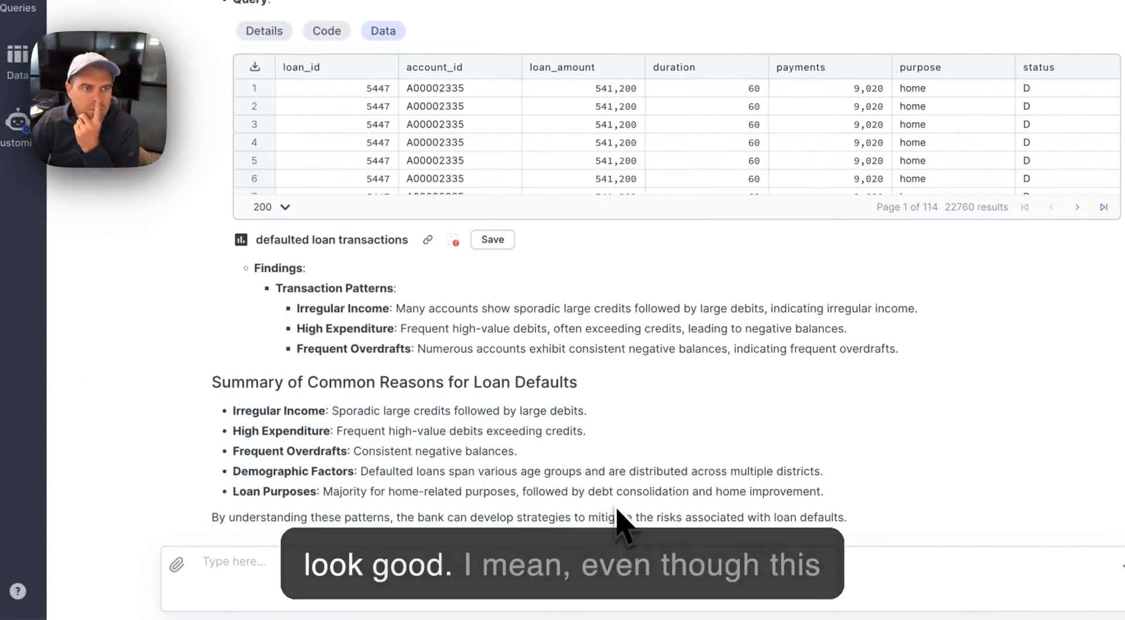
{"action": "scroll", "coordinate": [315, 275], "scroll_direction": "up", "scroll_amount": 10}
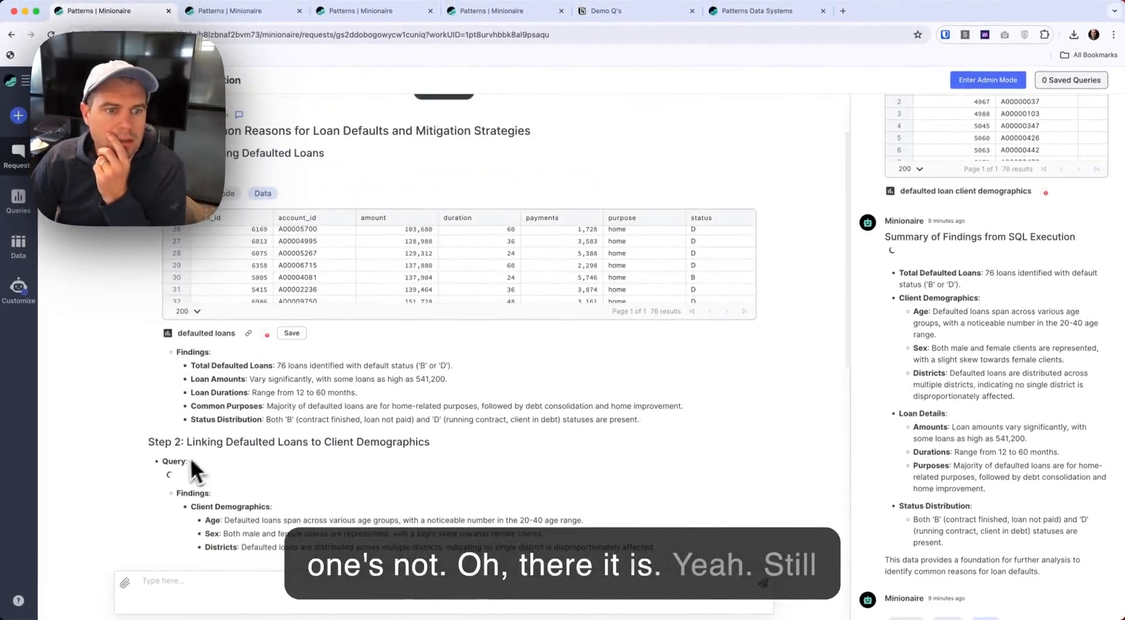
{"action": "scroll", "coordinate": [309, 435], "scroll_direction": "down", "scroll_amount": 5}
- Open the Addressing Bank Customer Issues request and review the step 1 issue counts and the step 2 empathetic responses section
{"action": "left_click", "coordinate": [18, 154]}
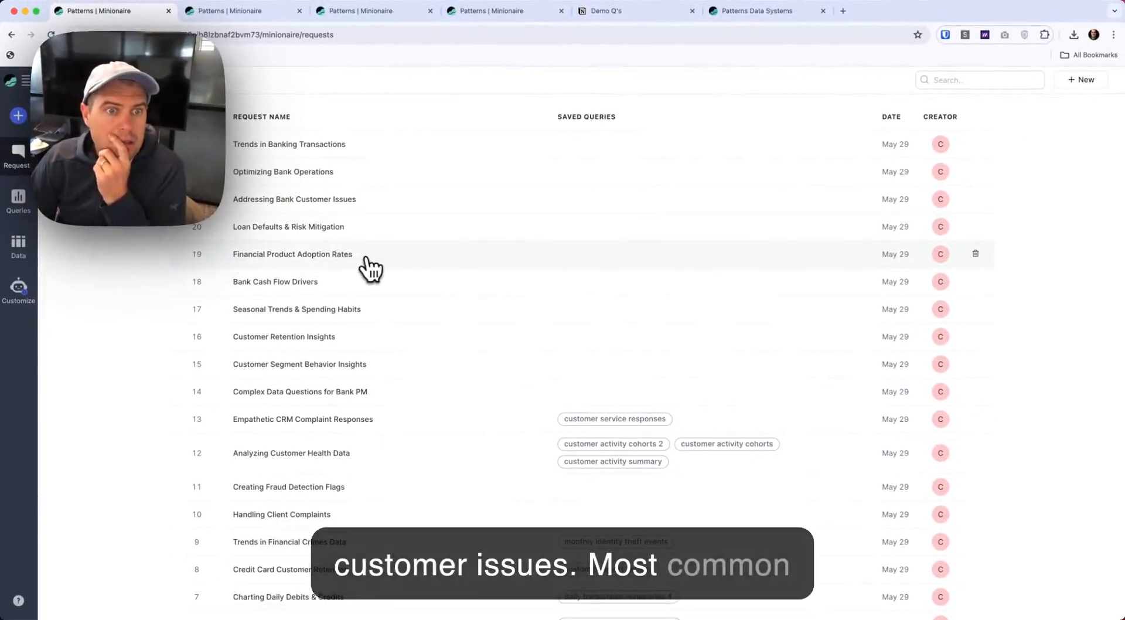
{"action": "left_click", "coordinate": [382, 204]}
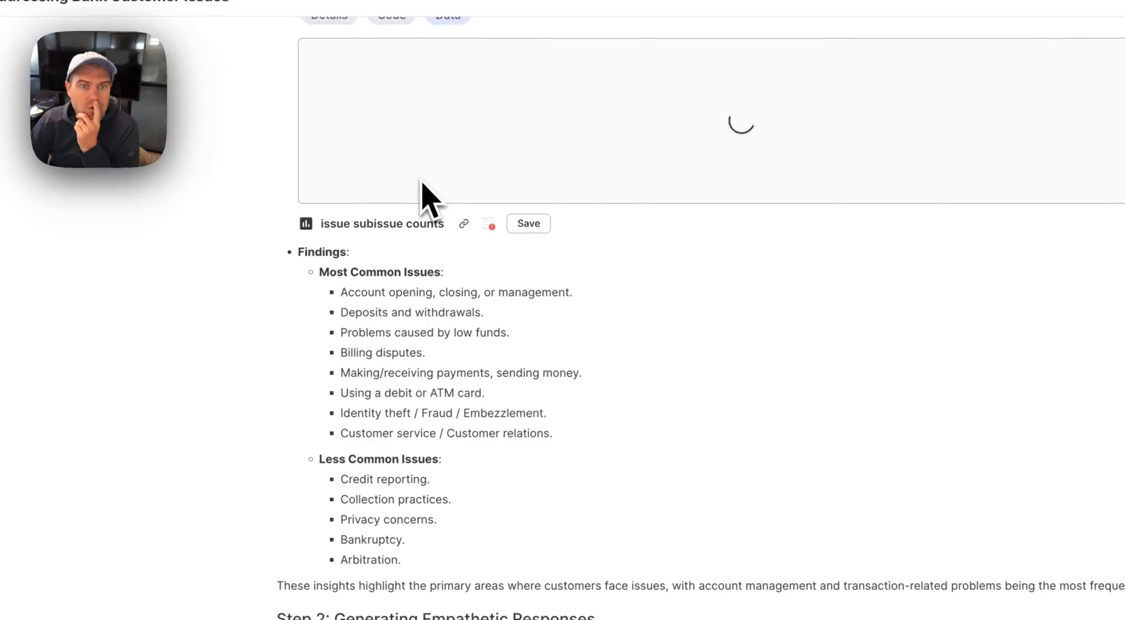
{"action": "scroll", "coordinate": [524, 420], "scroll_direction": "up", "scroll_amount": 5}
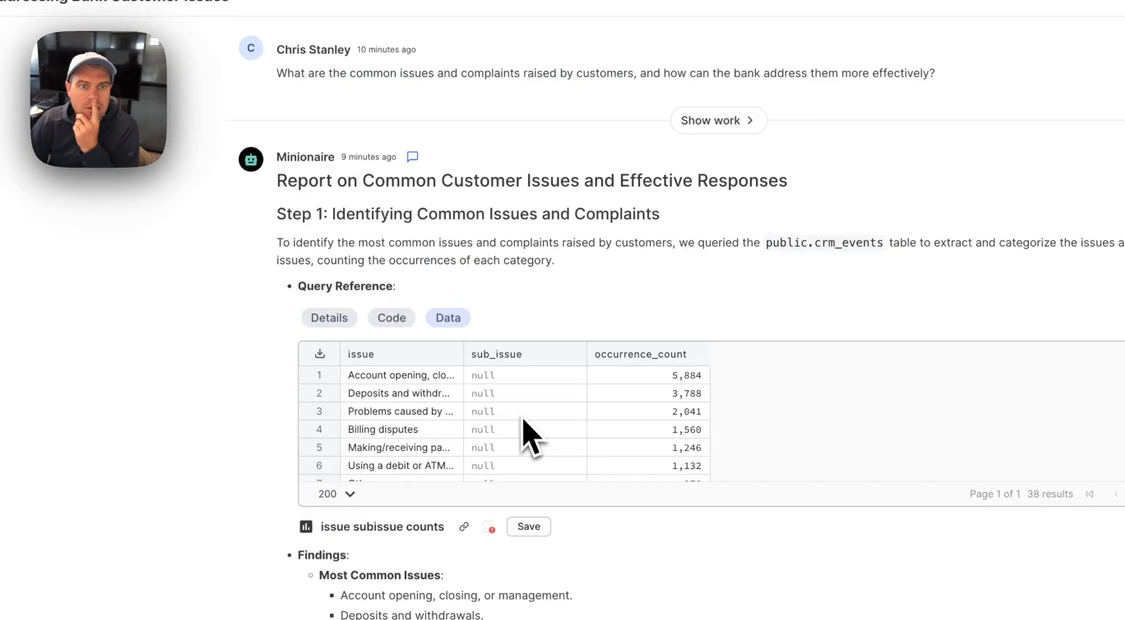
{"action": "triple_click", "coordinate": [375, 241]}
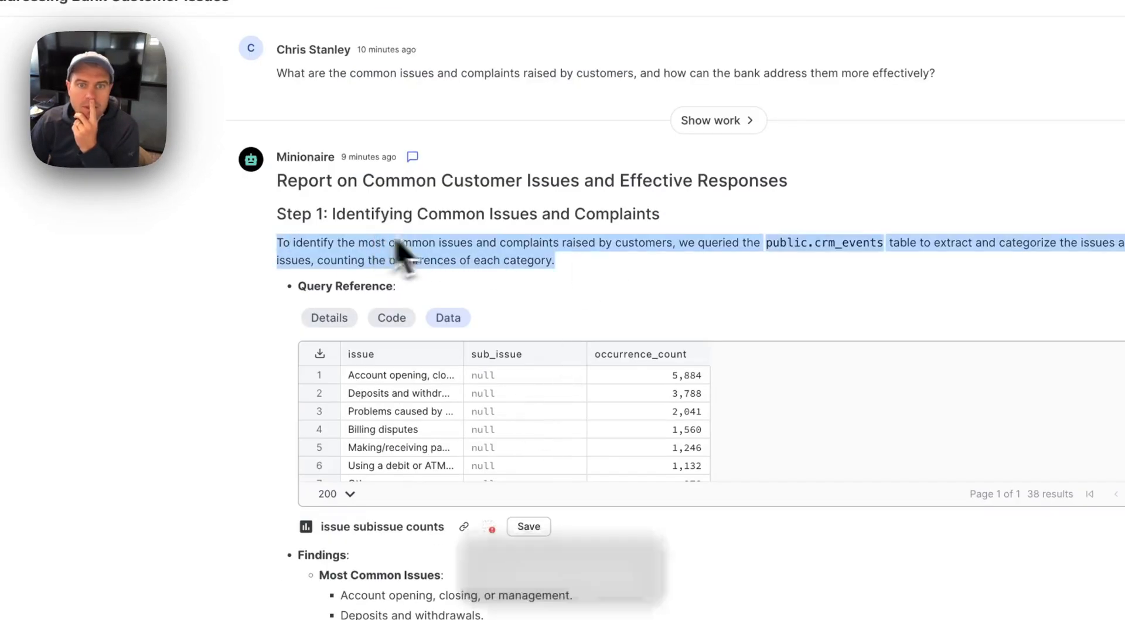
{"action": "scroll", "coordinate": [597, 258], "scroll_direction": "down", "scroll_amount": 8}
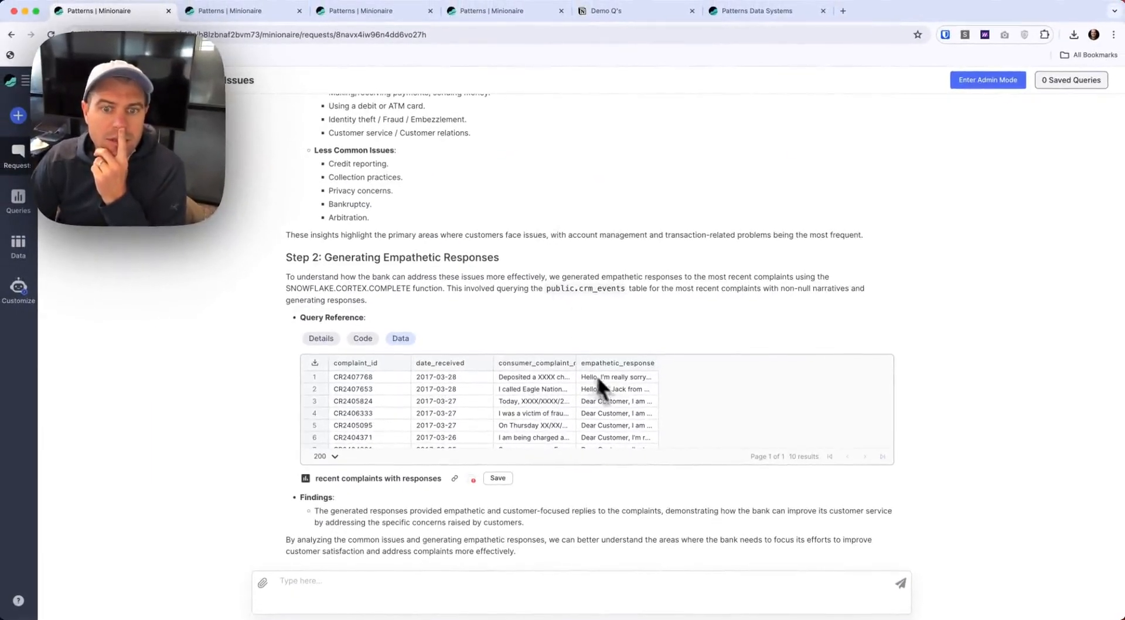
- Widen the empathetic_response column, read the full response to the first complaint, and return to the step 1 results
{"action": "left_click_drag", "start_coordinate": [657, 363], "coordinate": [803, 362]}
{"action": "left_click", "coordinate": [689, 376]}
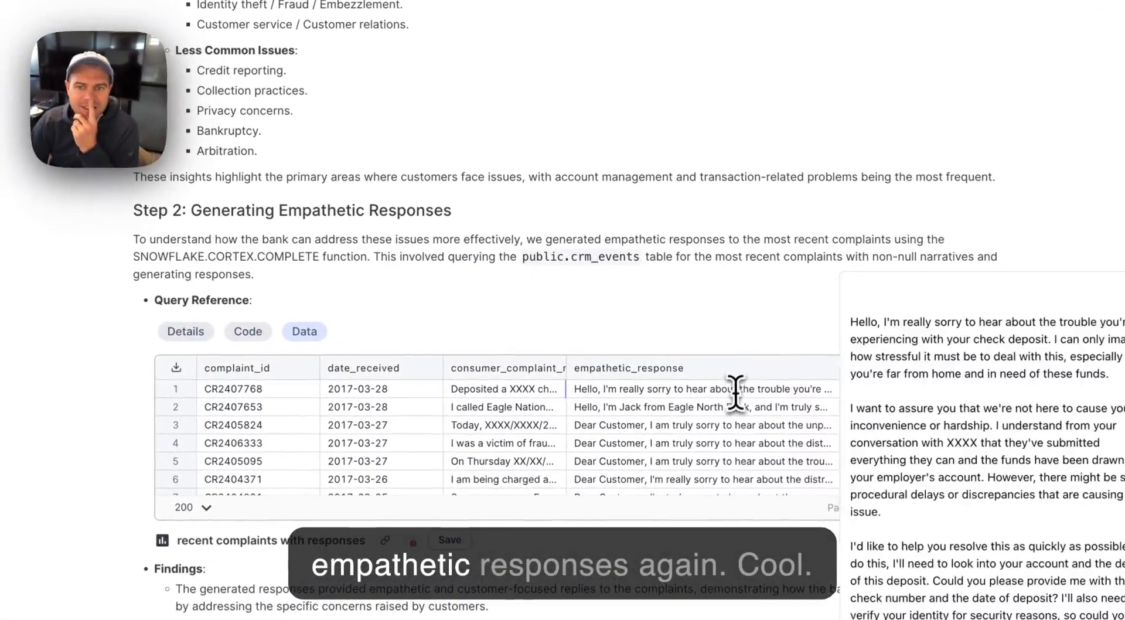
{"action": "left_click", "coordinate": [698, 285]}
{"action": "scroll", "coordinate": [690, 270], "scroll_direction": "up", "scroll_amount": 5}
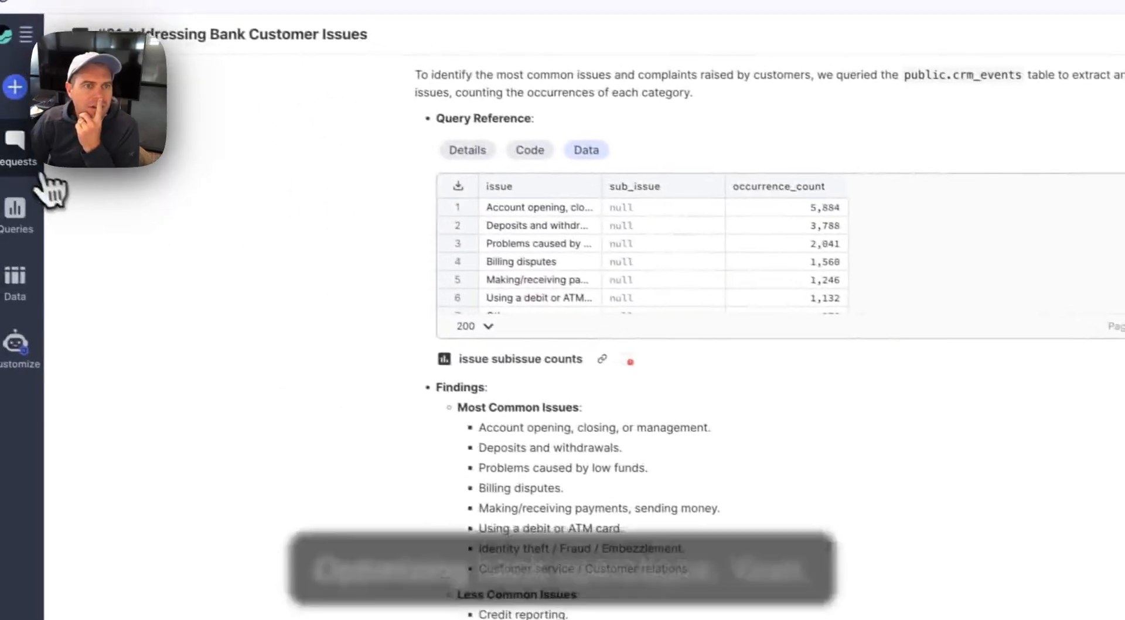
- Open the Optimizing Bank Operations request from the request list and read its bottleneck question and Minionaire's reply
{"action": "left_click", "coordinate": [40, 176]}
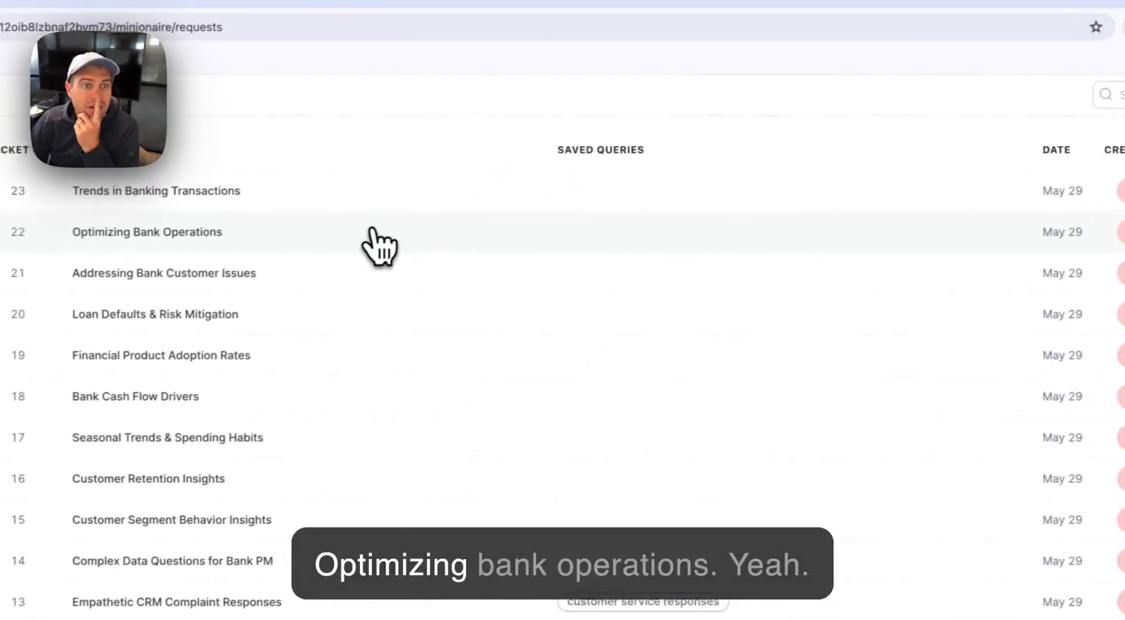
{"action": "left_click", "coordinate": [358, 234]}
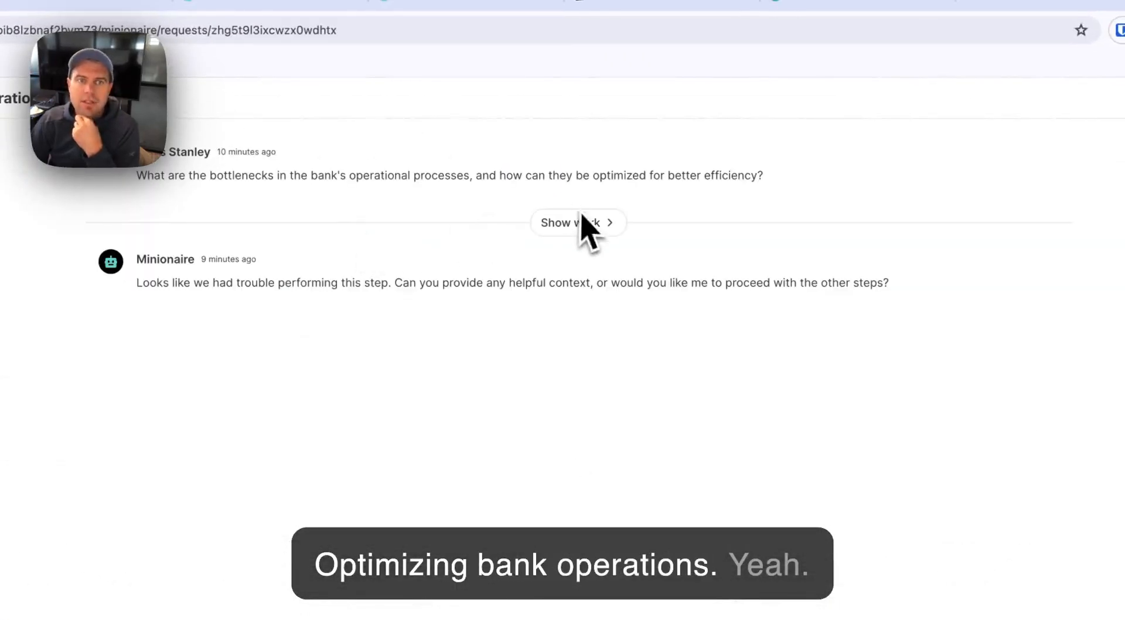
{"action": "triple_click", "coordinate": [476, 176]}
{"action": "left_click", "coordinate": [522, 292]}
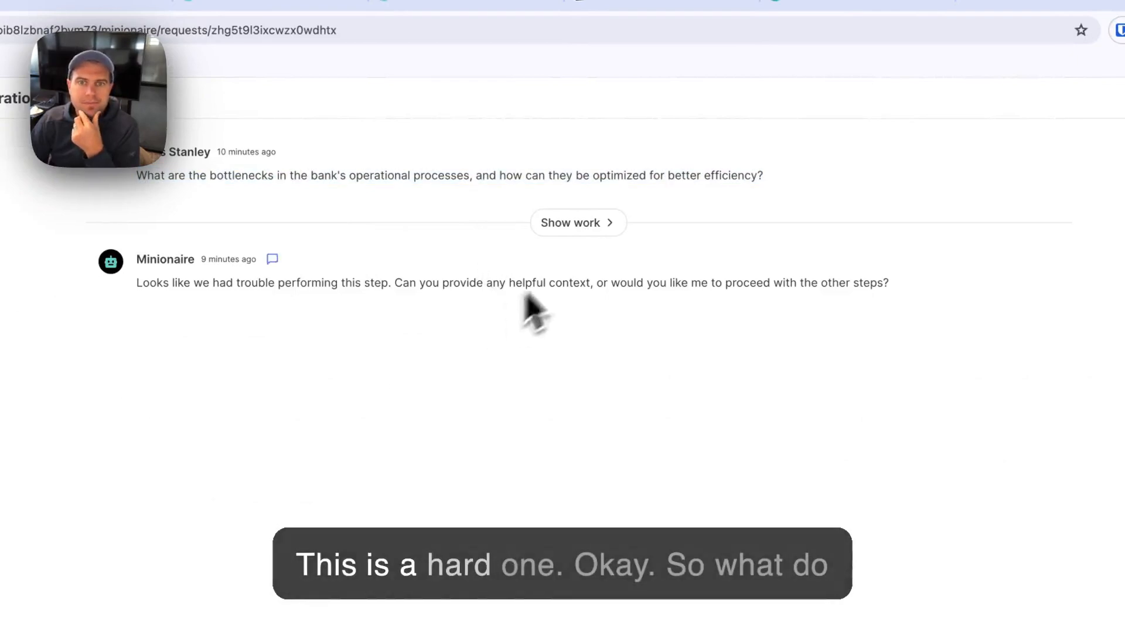
- Show the work behind the Optimizing Bank Operations answer and read steps 1 to 3 of its plan of action
{"action": "left_click", "coordinate": [597, 235]}
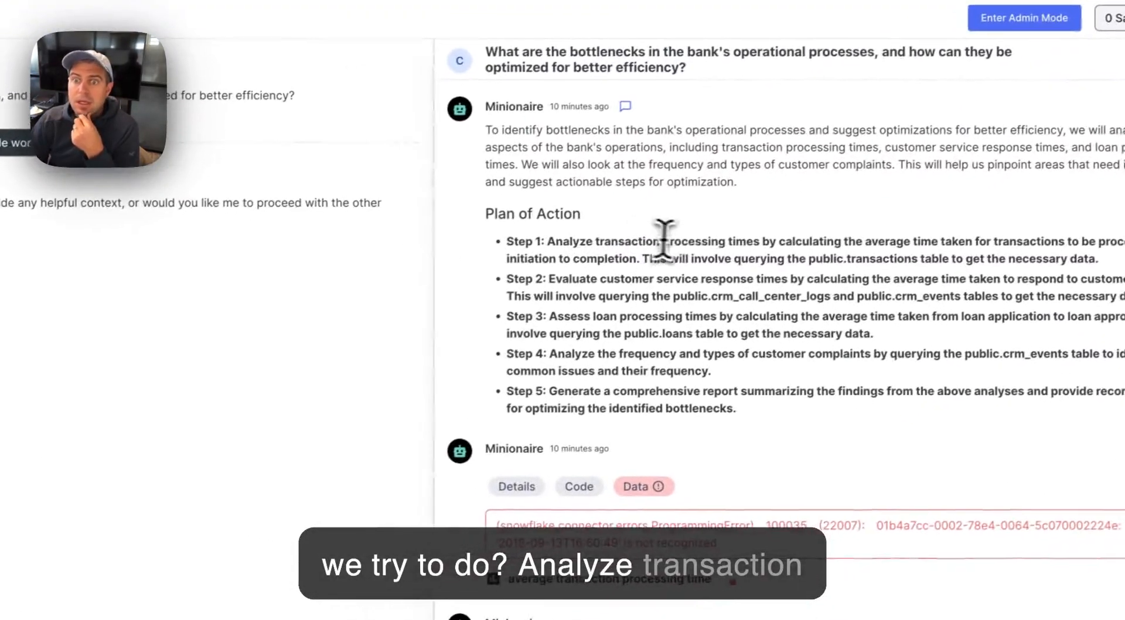
{"action": "triple_click", "coordinate": [664, 240]}
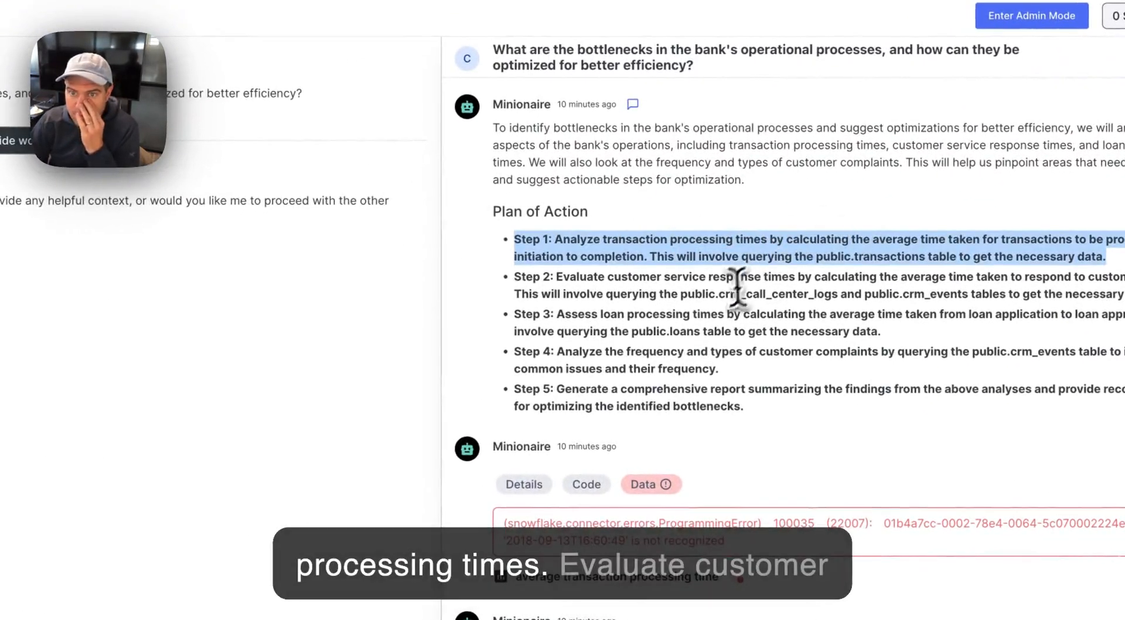
{"action": "triple_click", "coordinate": [708, 287]}
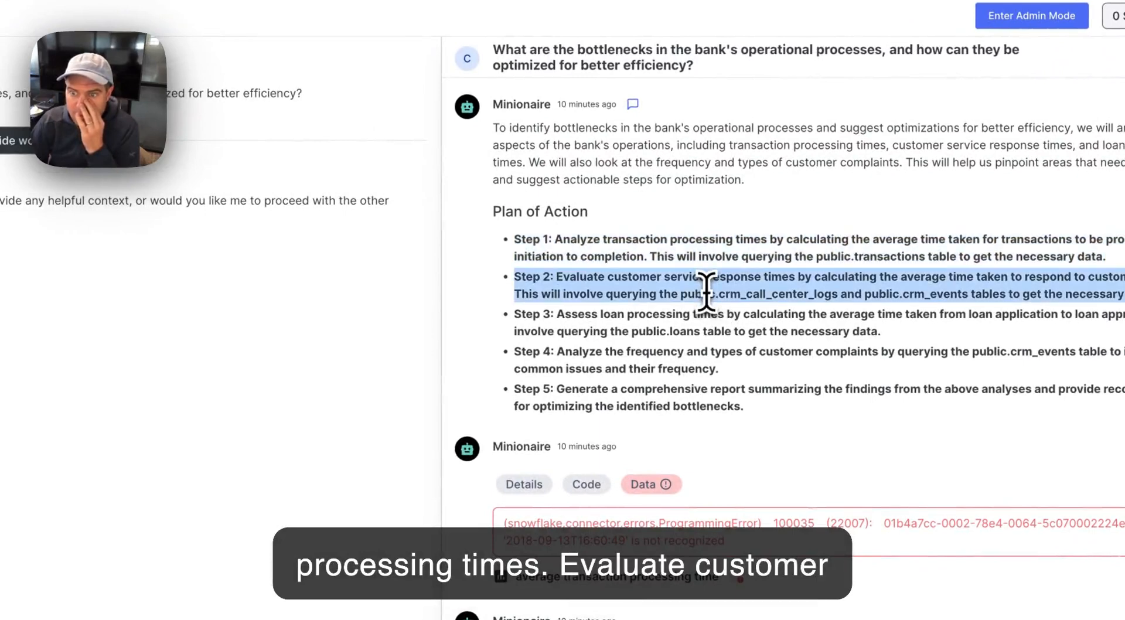
{"action": "triple_click", "coordinate": [622, 322]}
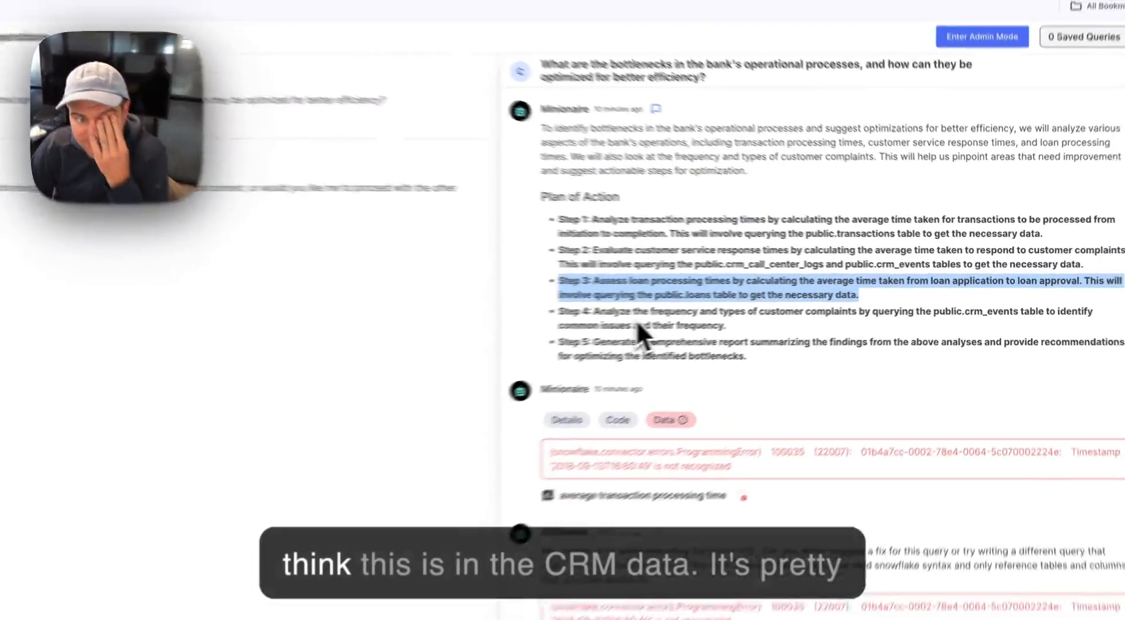
- Review the failed step 1 query attempts and examine the timestamp error on the first average transaction processing time query
{"action": "scroll", "coordinate": [557, 318], "scroll_direction": "down", "scroll_amount": 5}
{"action": "scroll", "coordinate": [632, 307], "scroll_direction": "down", "scroll_amount": 2}
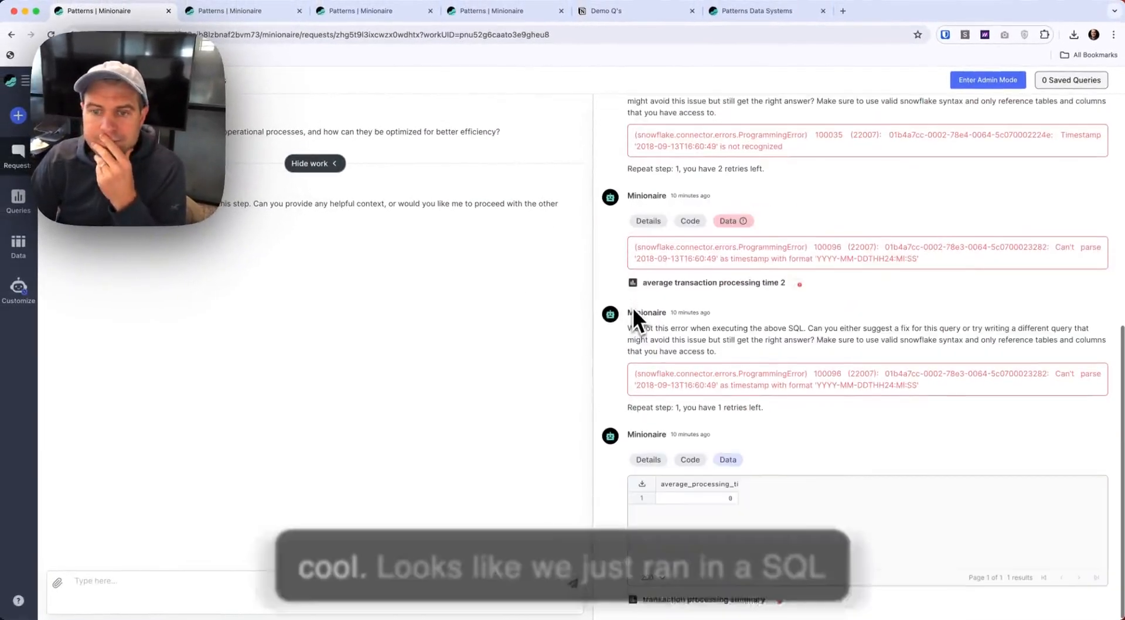
{"action": "scroll", "coordinate": [645, 307], "scroll_direction": "up", "scroll_amount": 6}
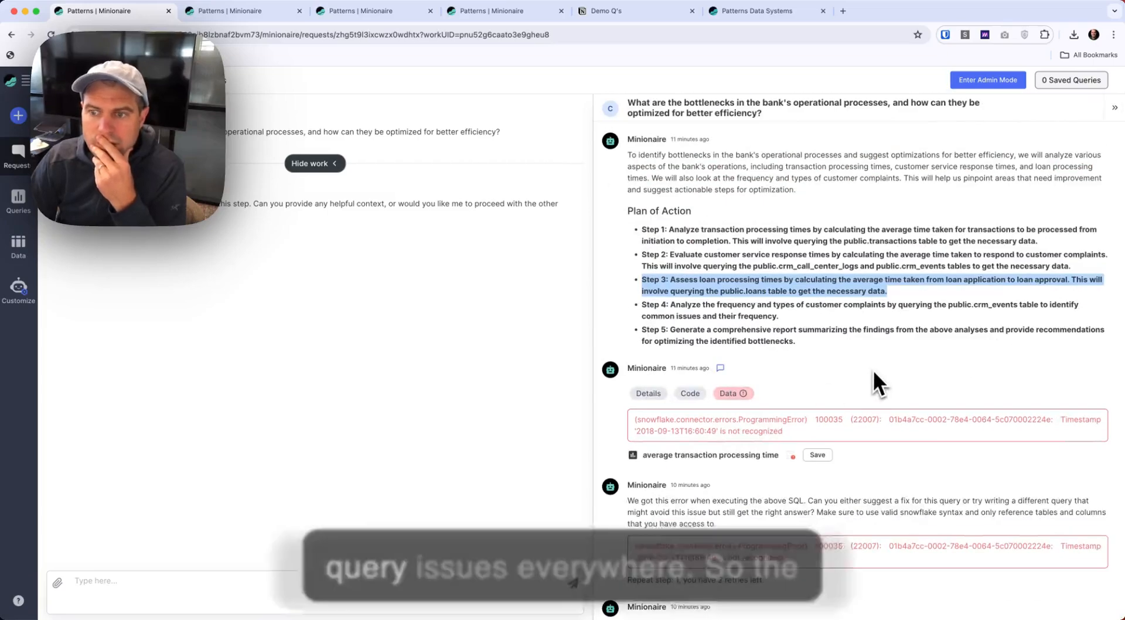
{"action": "left_click_drag", "start_coordinate": [809, 432], "coordinate": [712, 432]}
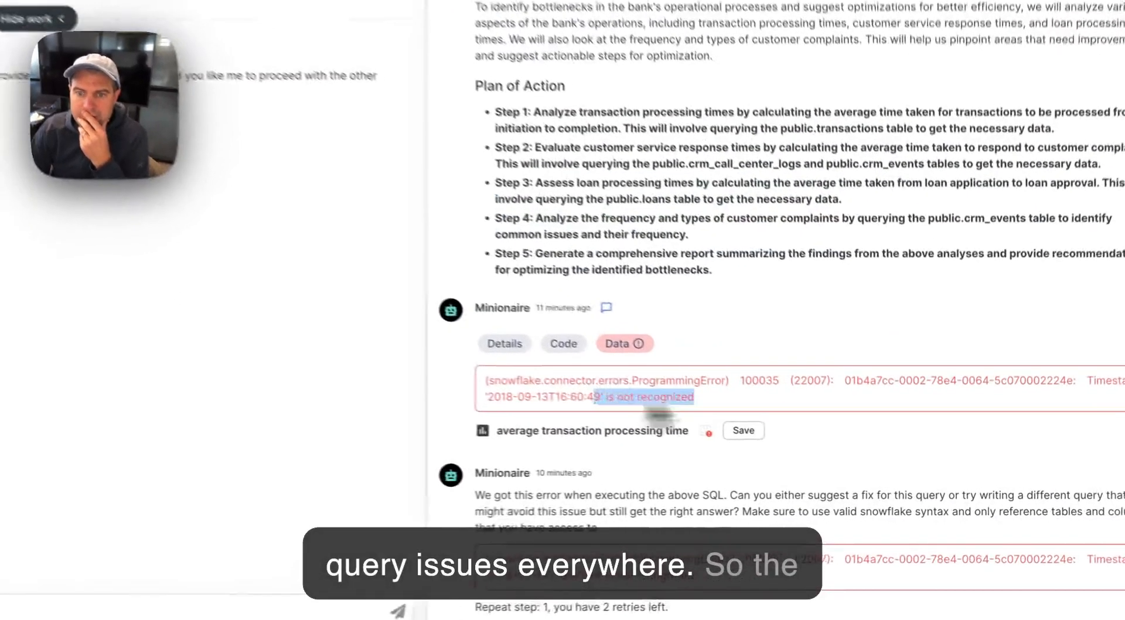
{"action": "left_click", "coordinate": [758, 405]}
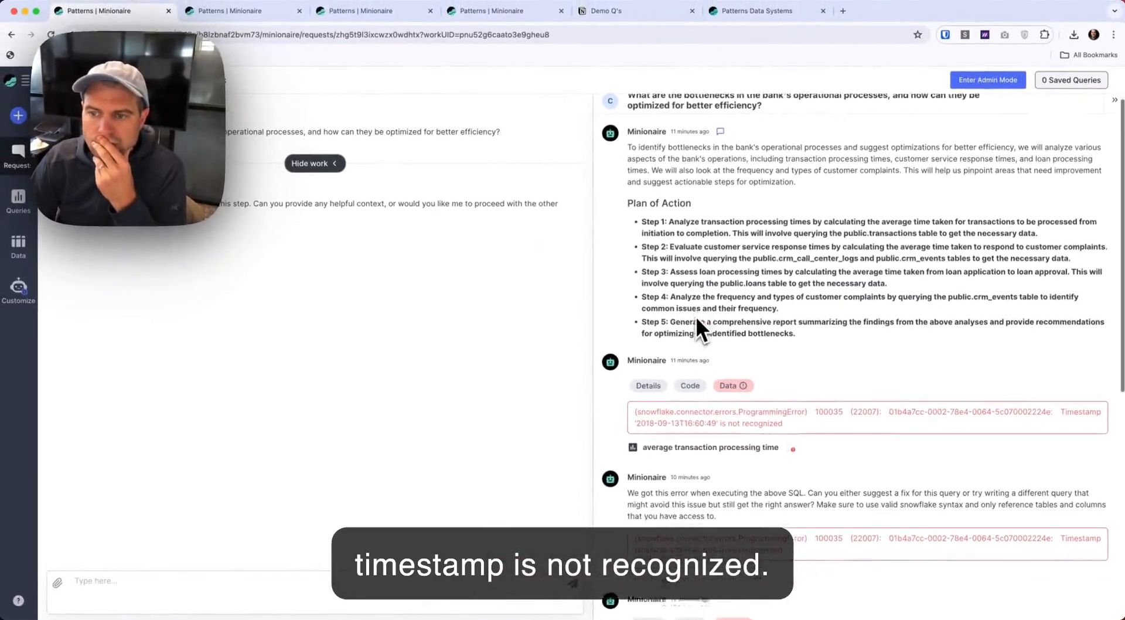
- Display the SQL code of the first average transaction processing time query and examine its use of txn_datetime alongside the retry errors
{"action": "scroll", "coordinate": [696, 320], "scroll_direction": "down", "scroll_amount": 2}
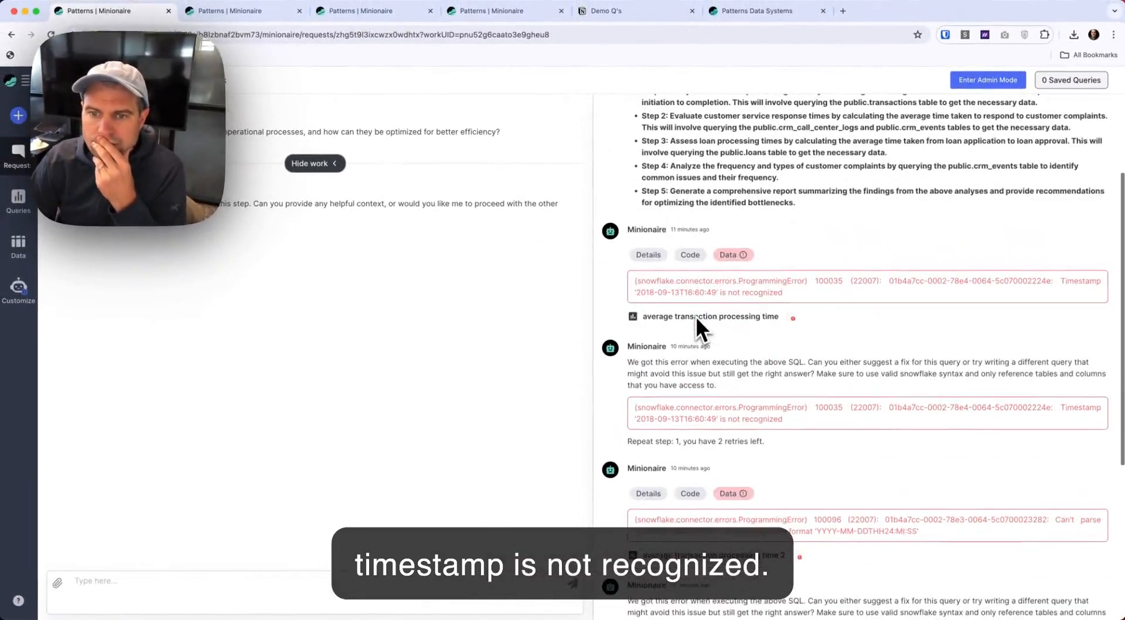
{"action": "left_click", "coordinate": [691, 258]}
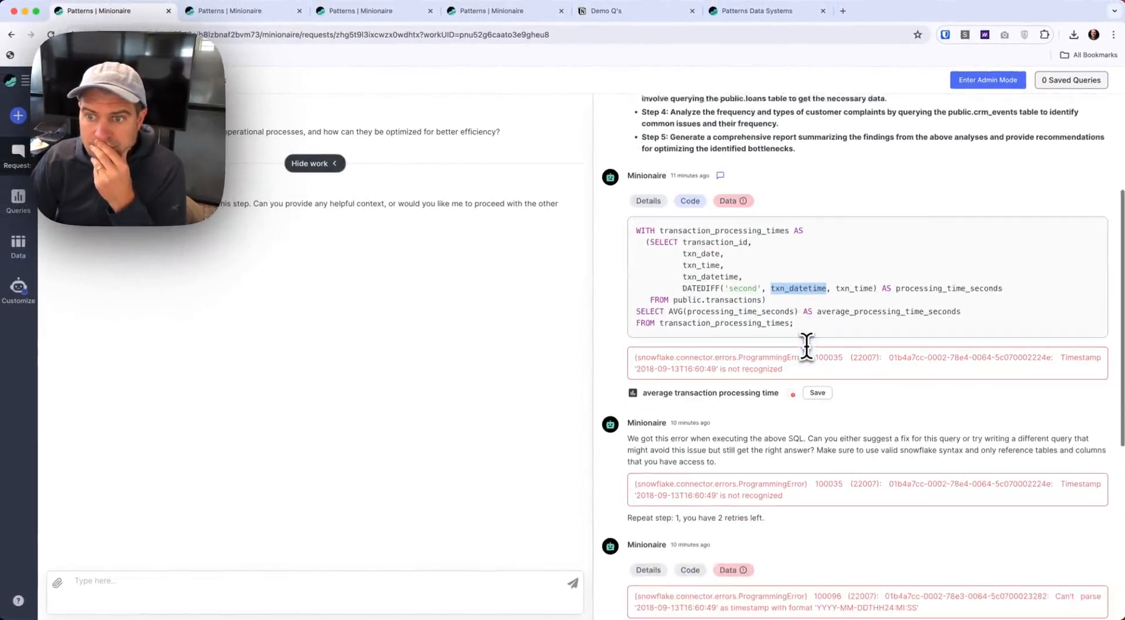
{"action": "scroll", "coordinate": [806, 346], "scroll_direction": "down", "scroll_amount": 1}
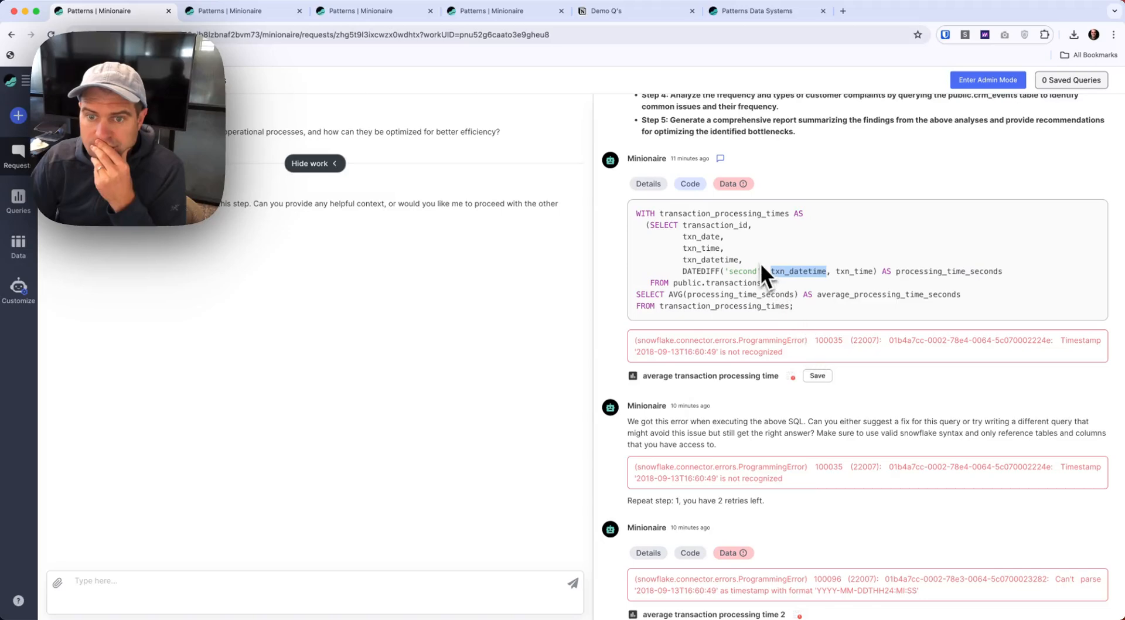
{"action": "scroll", "coordinate": [761, 262], "scroll_direction": "down", "scroll_amount": 5}
{"action": "scroll", "coordinate": [761, 263], "scroll_direction": "up", "scroll_amount": 4}
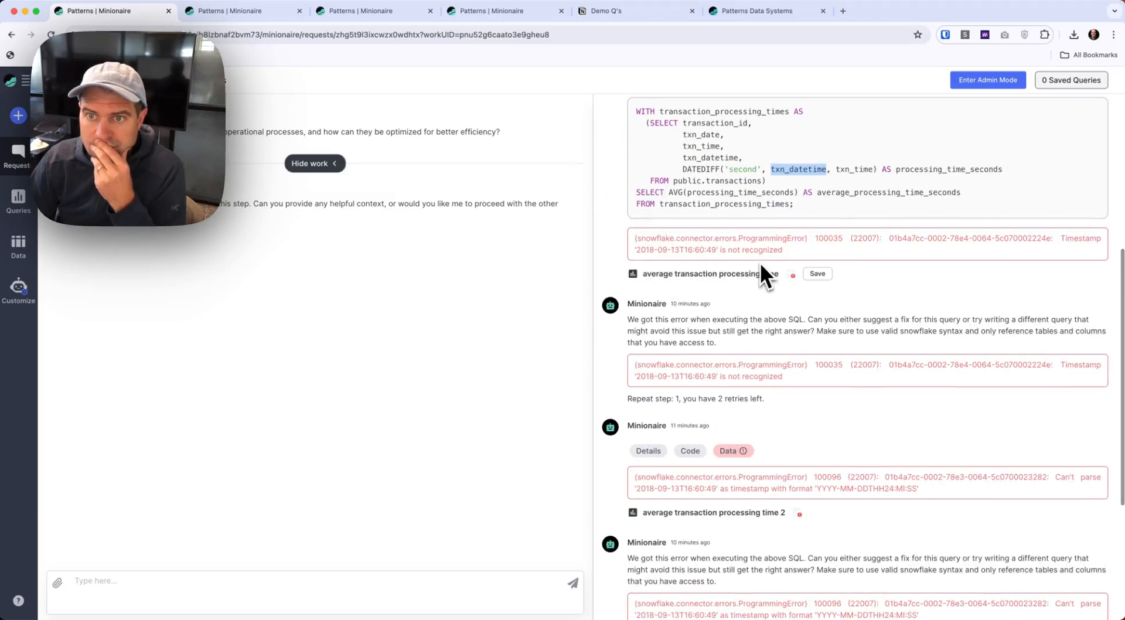
{"action": "scroll", "coordinate": [760, 264], "scroll_direction": "up", "scroll_amount": 1}
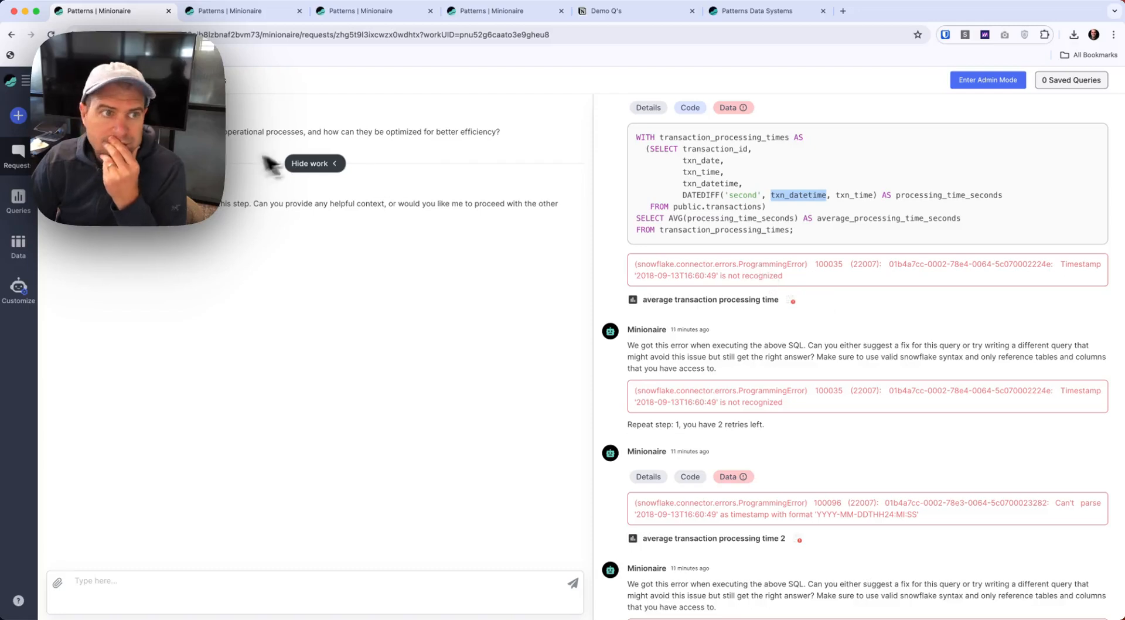
- Open the Trends in Banking Transactions request, show its work, and read the question about transaction volumes and values across channels
{"action": "left_click", "coordinate": [18, 153]}
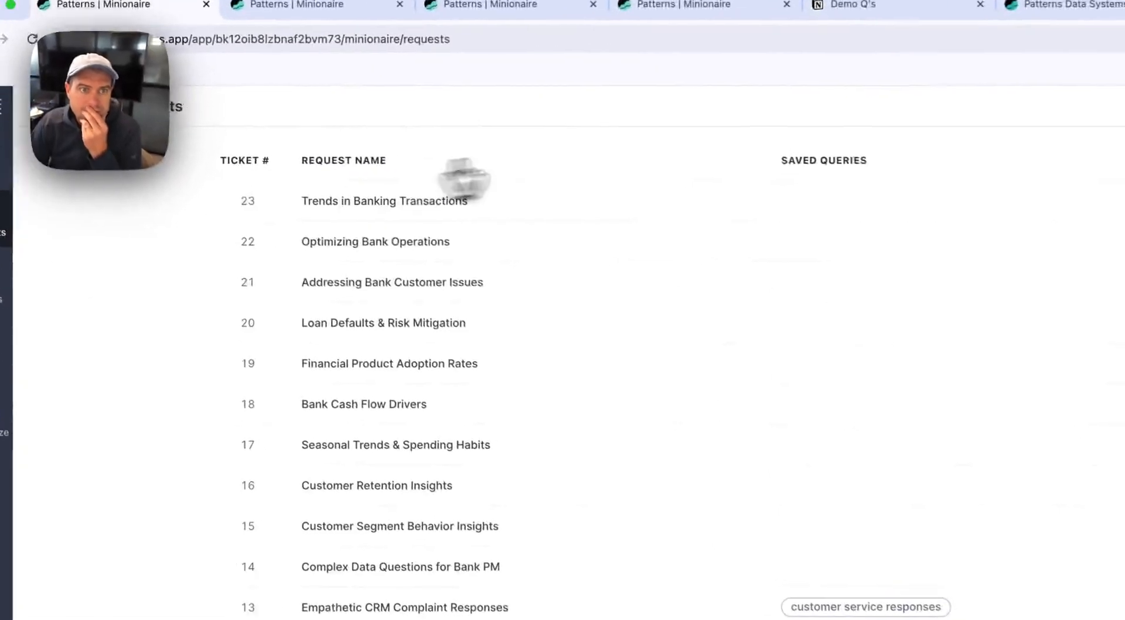
{"action": "left_click", "coordinate": [469, 198]}
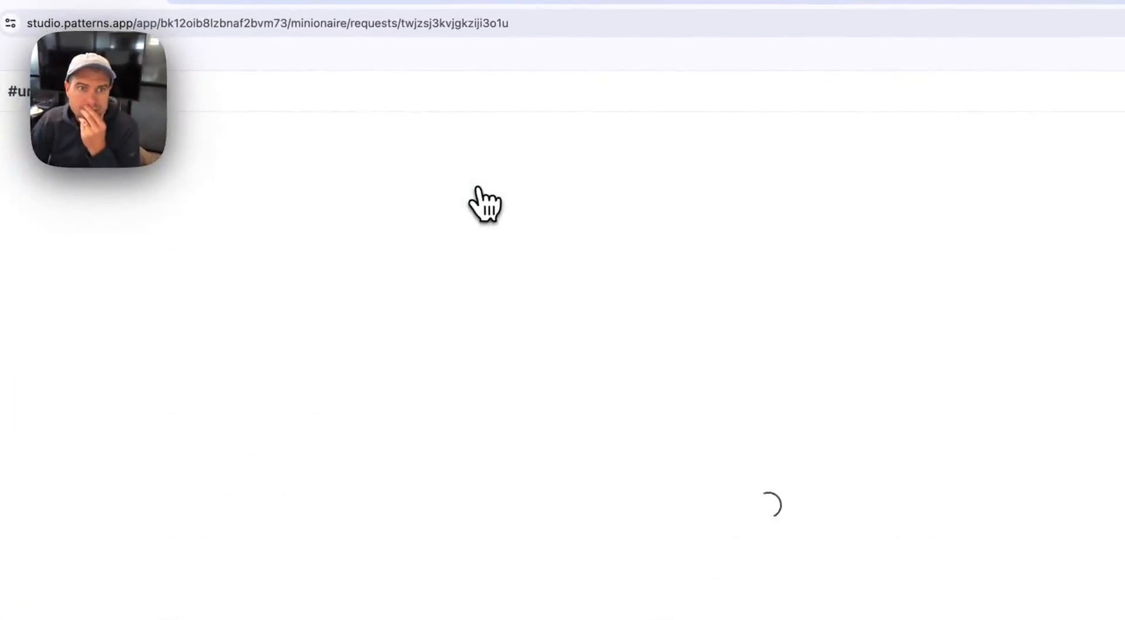
{"action": "scroll", "coordinate": [306, 368], "scroll_direction": "up", "scroll_amount": 3}
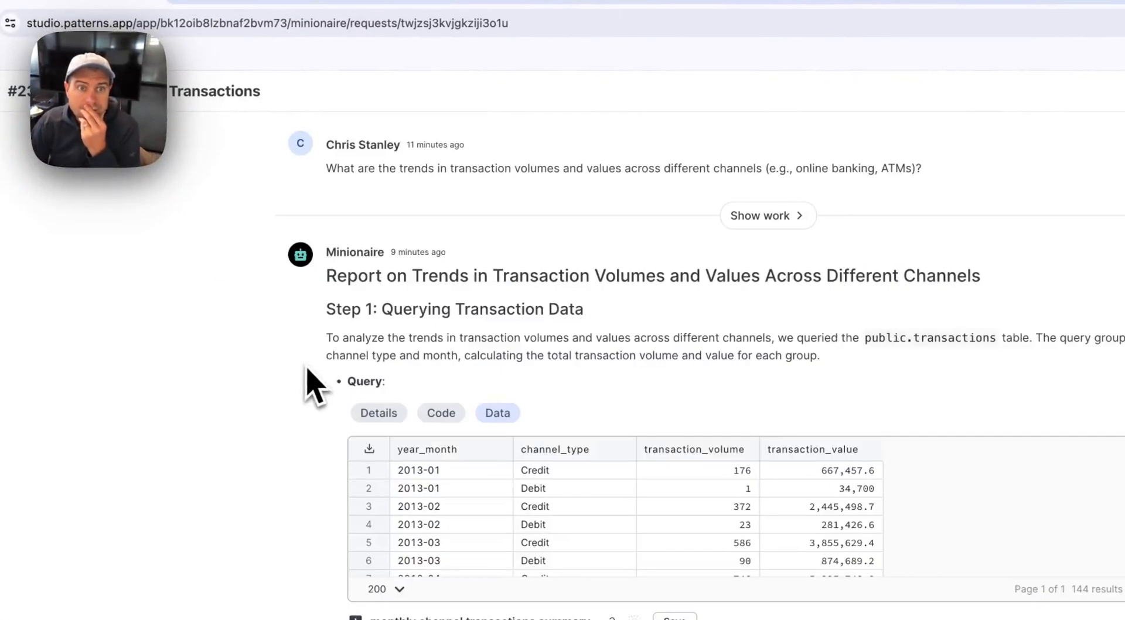
{"action": "triple_click", "coordinate": [600, 164]}
{"action": "left_click", "coordinate": [759, 216]}
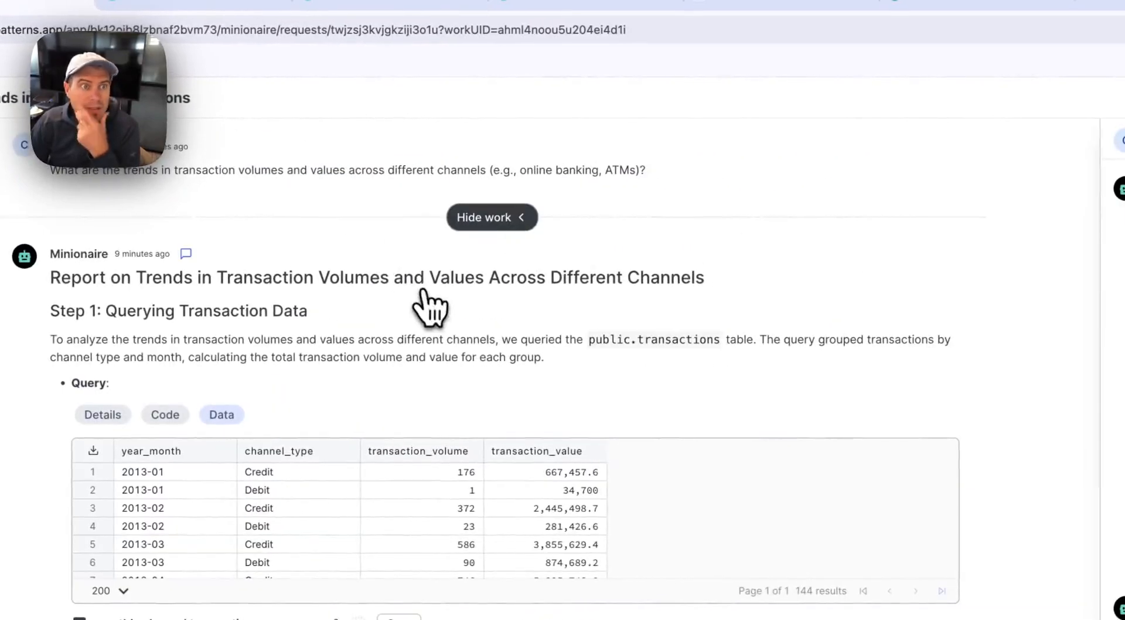
{"action": "left_click_drag", "start_coordinate": [49, 170], "coordinate": [524, 165]}
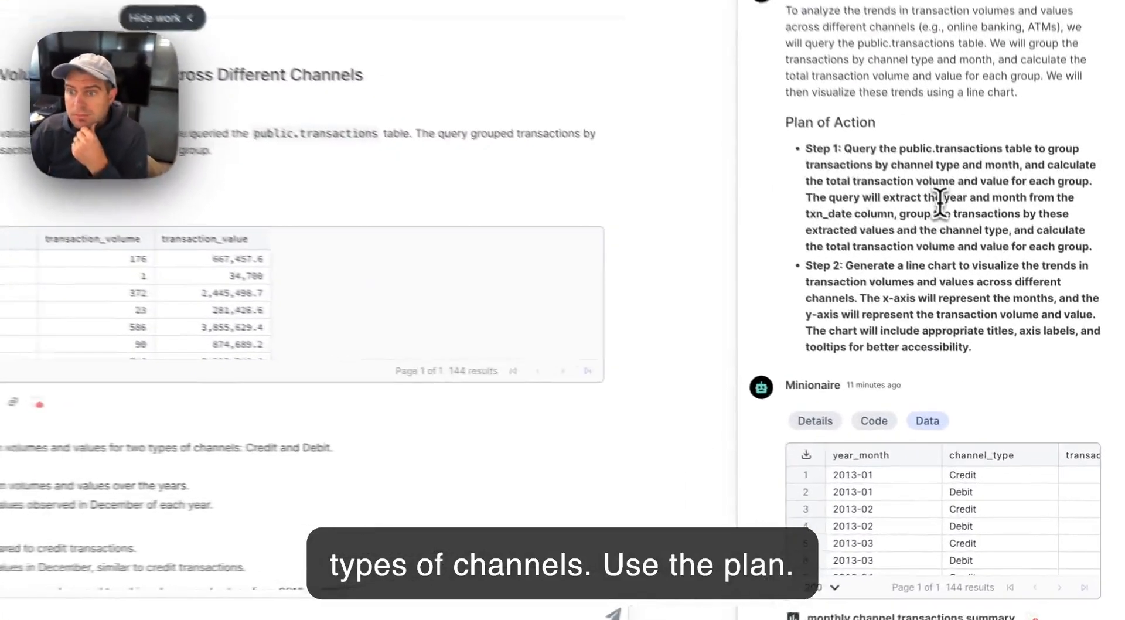
- Review the plan of action and summary of findings, and inspect the dual-axis chart of transaction volumes and values
{"action": "triple_click", "coordinate": [996, 302]}
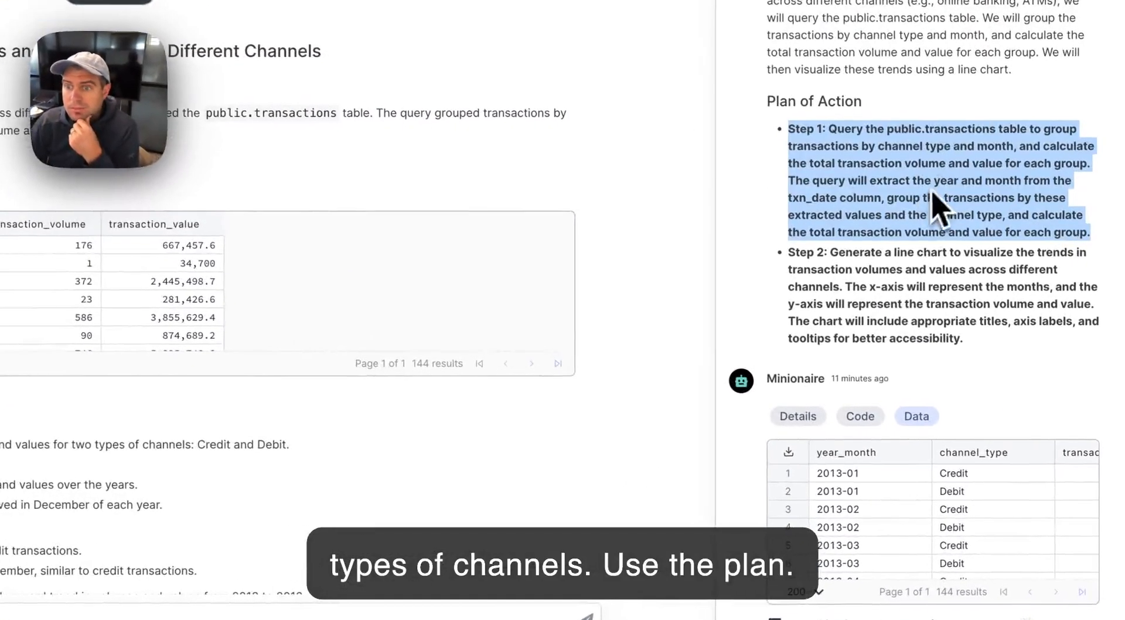
{"action": "scroll", "coordinate": [833, 281], "scroll_direction": "down", "scroll_amount": 15}
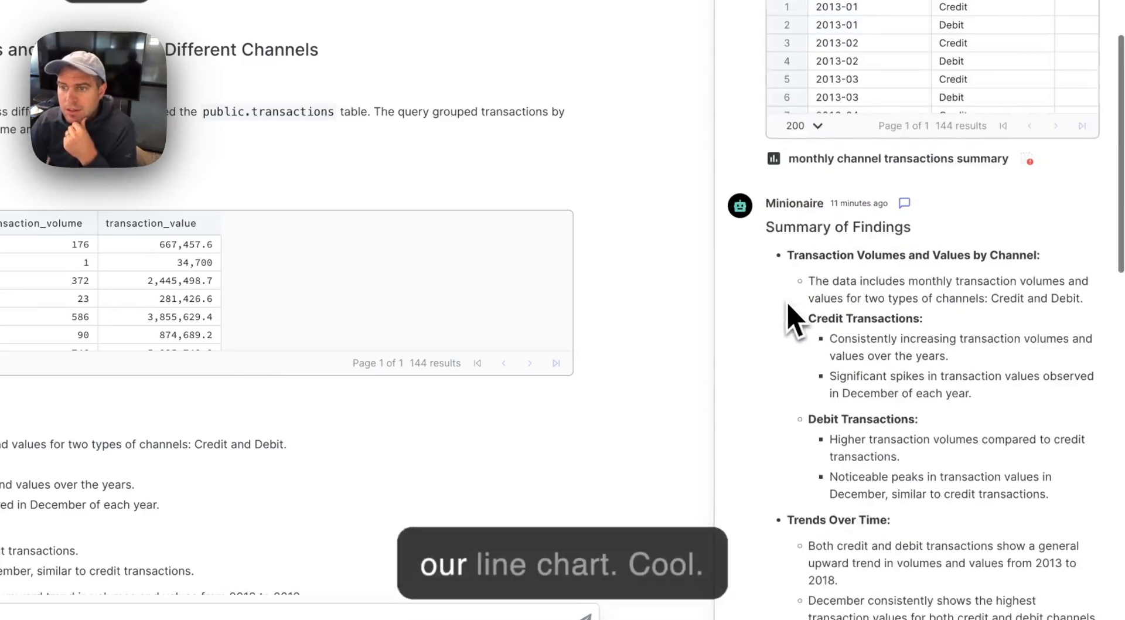
{"action": "scroll", "coordinate": [548, 344], "scroll_direction": "down", "scroll_amount": 10}
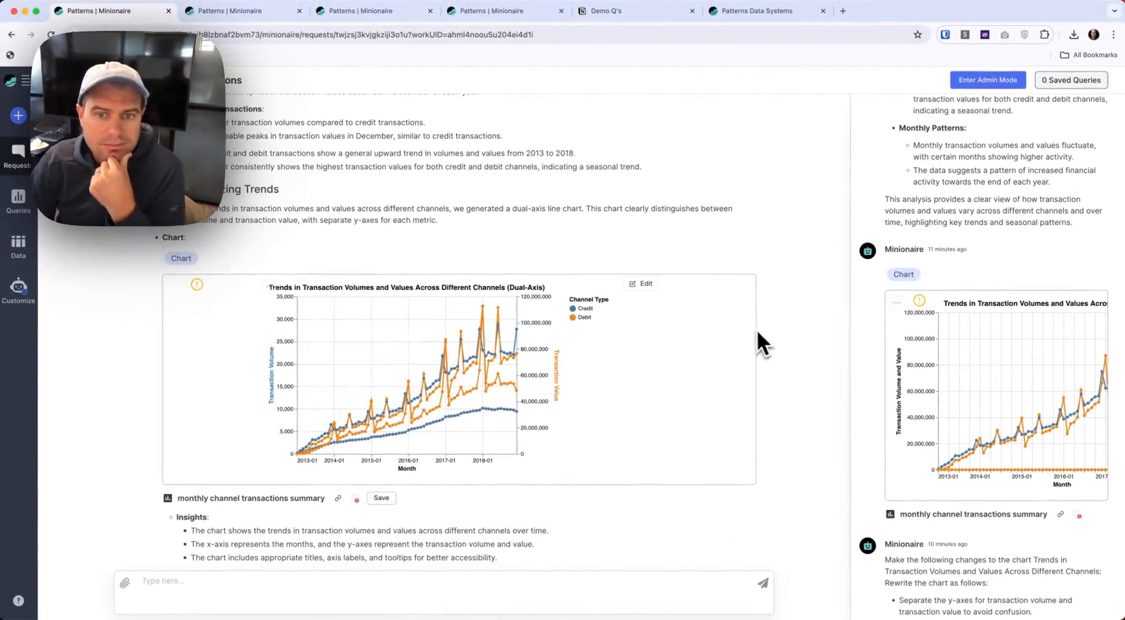
{"action": "mouse_move", "coordinate": [503, 410]}
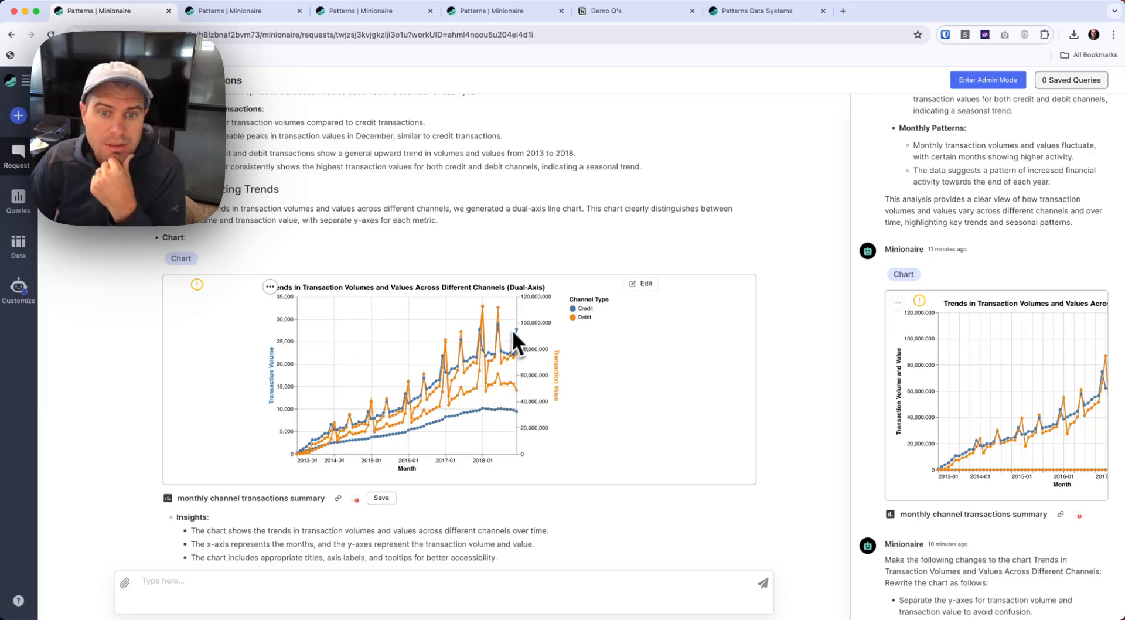
{"action": "mouse_move", "coordinate": [518, 331]}
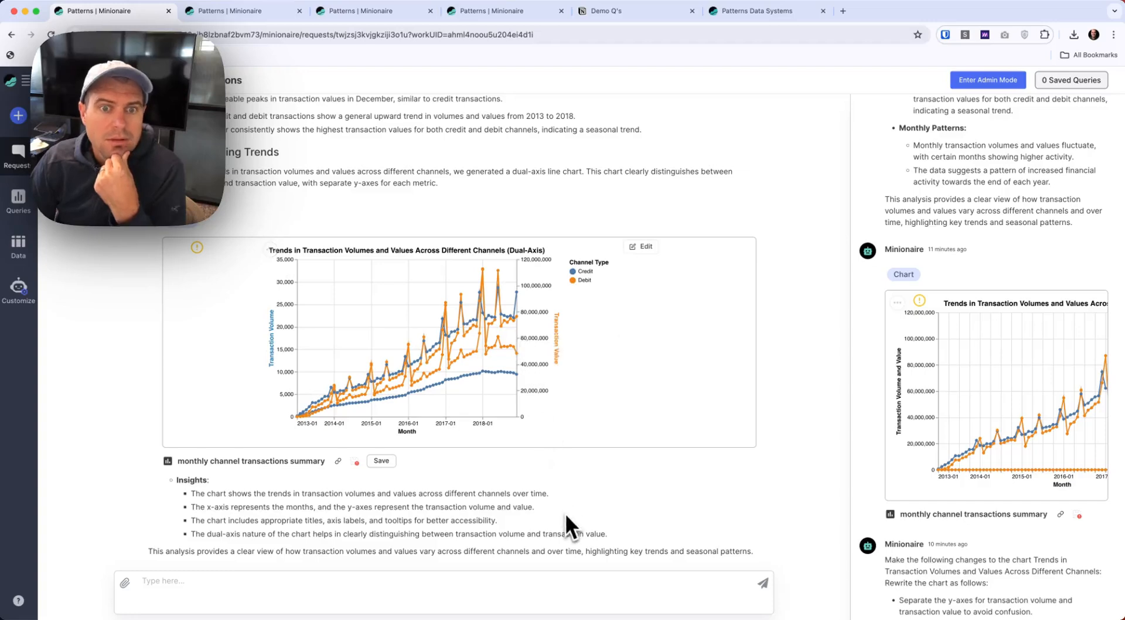
- Read the step 1 findings on credit and debit transactions and compare them with the monthly data table and the trend chart
{"action": "scroll", "coordinate": [301, 216], "scroll_direction": "up", "scroll_amount": 3}
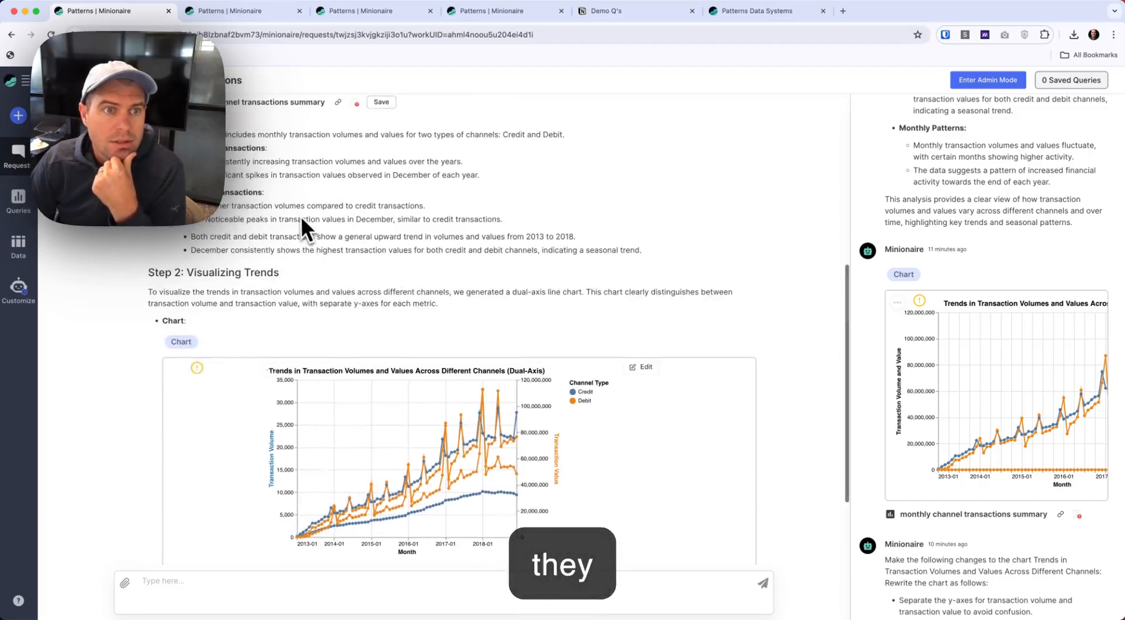
{"action": "scroll", "coordinate": [300, 216], "scroll_direction": "up", "scroll_amount": 3}
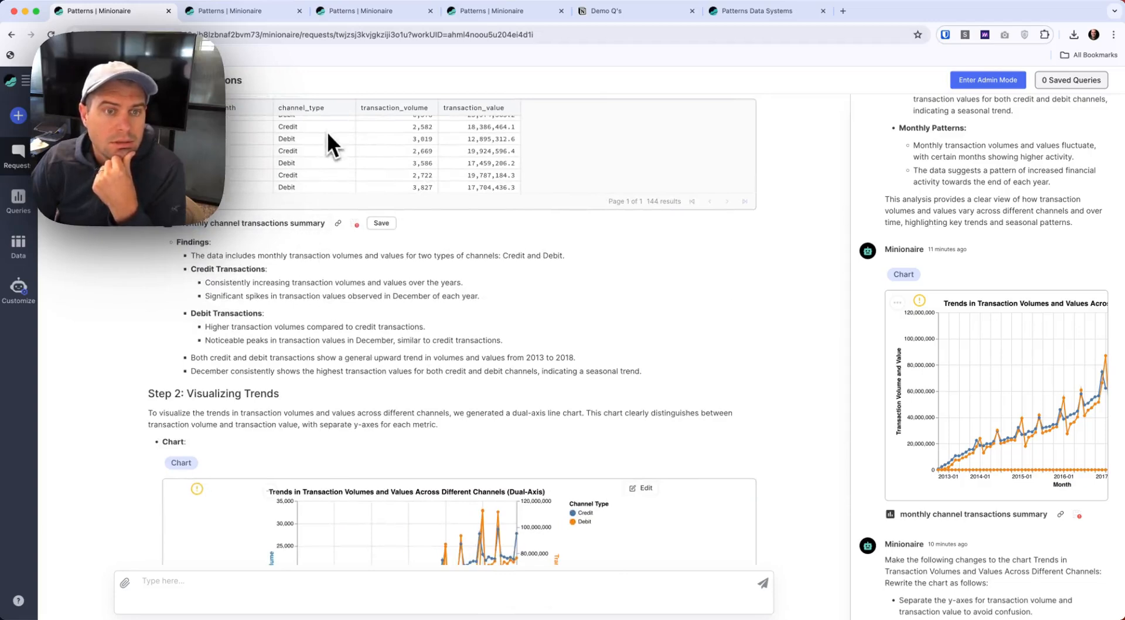
{"action": "scroll", "coordinate": [326, 131], "scroll_direction": "up", "scroll_amount": 10}
{"action": "scroll", "coordinate": [326, 131], "scroll_direction": "up", "scroll_amount": 10}
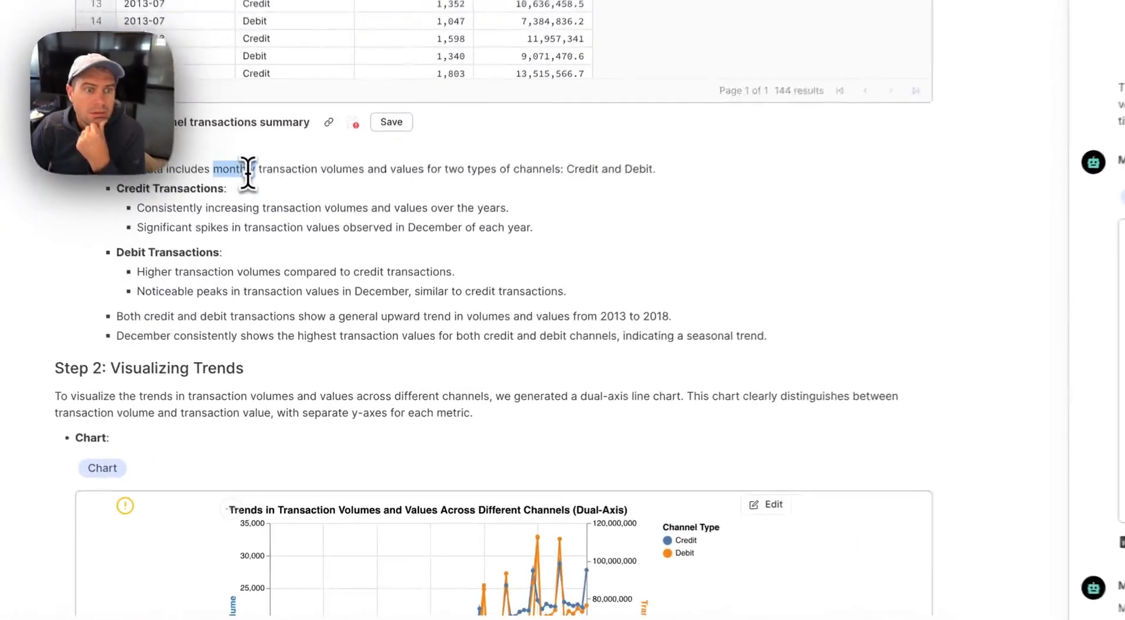
{"action": "triple_click", "coordinate": [284, 256]}
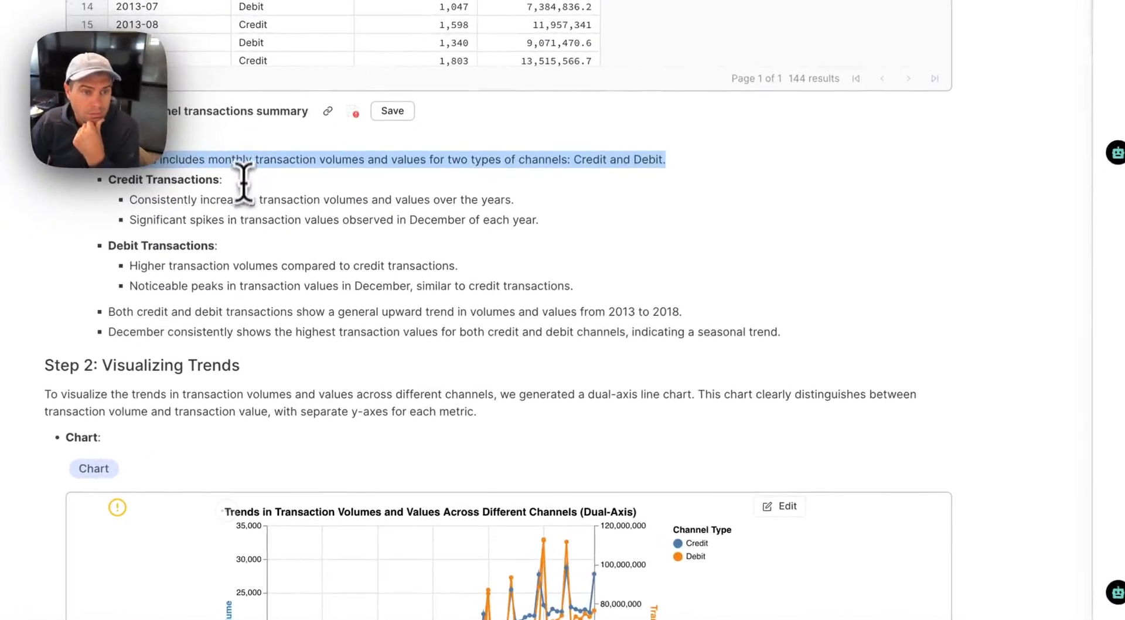
{"action": "left_click", "coordinate": [282, 282]}
{"action": "scroll", "coordinate": [347, 237], "scroll_direction": "down", "scroll_amount": 3}
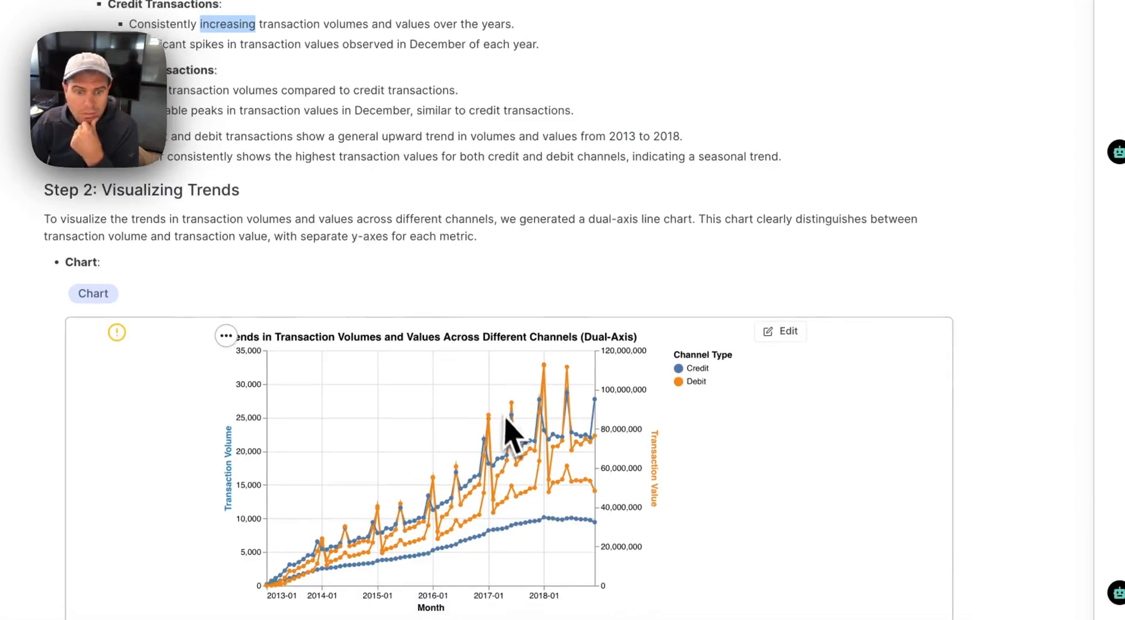
- Check the volume and value columns against the dual-axis chart, and save the monthly channel transactions summary query
{"action": "scroll", "coordinate": [905, 393], "scroll_direction": "down", "scroll_amount": 5}
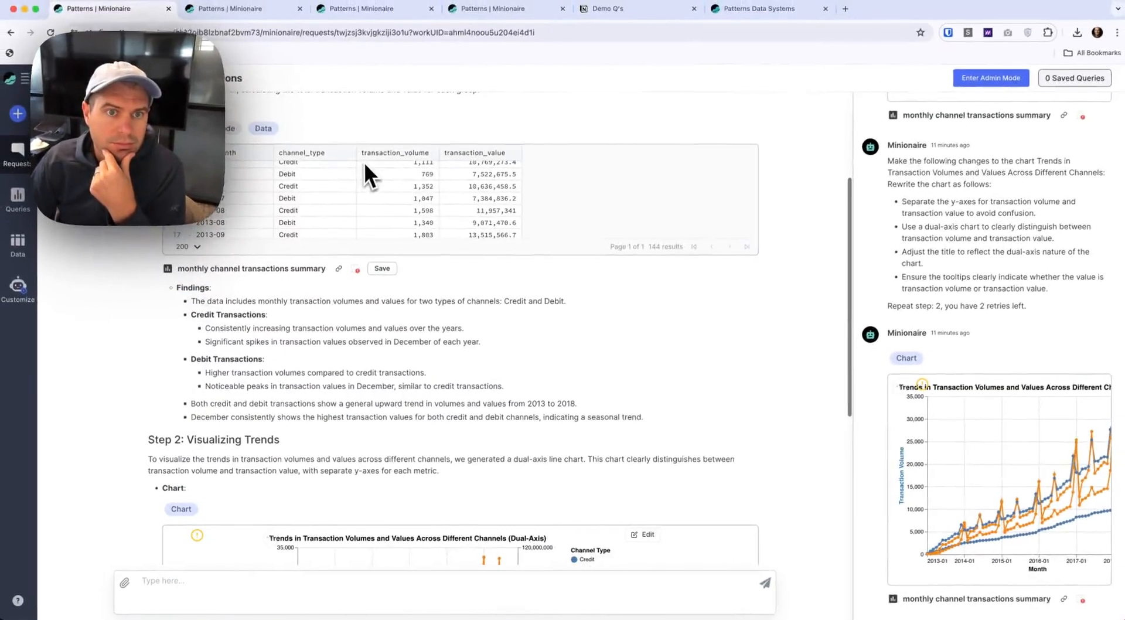
{"action": "scroll", "coordinate": [412, 212], "scroll_direction": "down", "scroll_amount": 5}
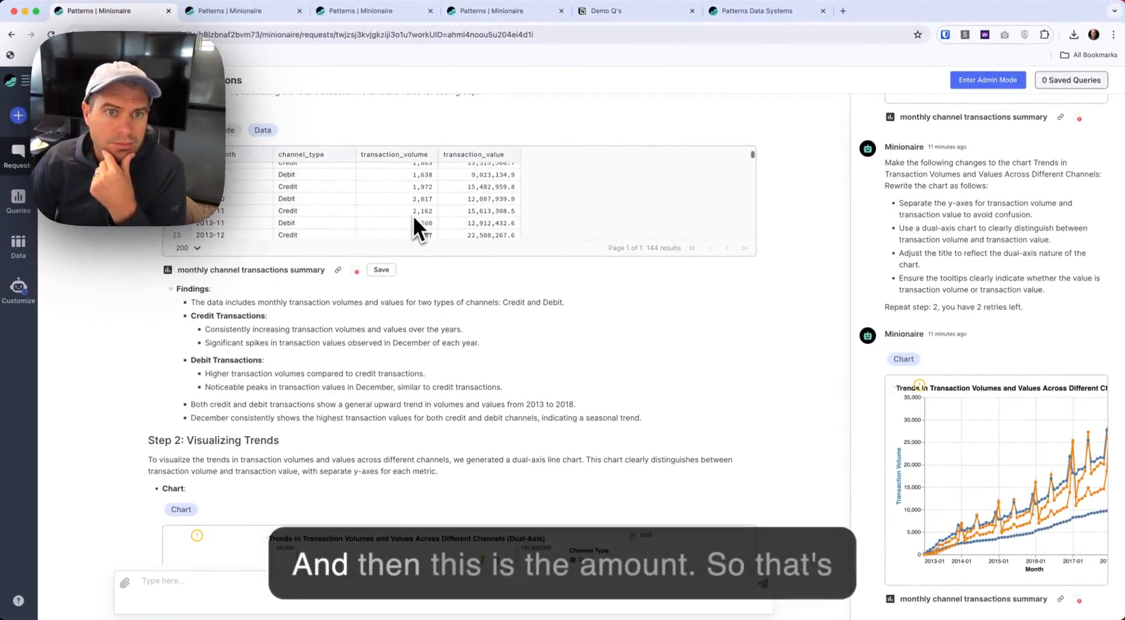
{"action": "scroll", "coordinate": [414, 458], "scroll_direction": "down", "scroll_amount": 5}
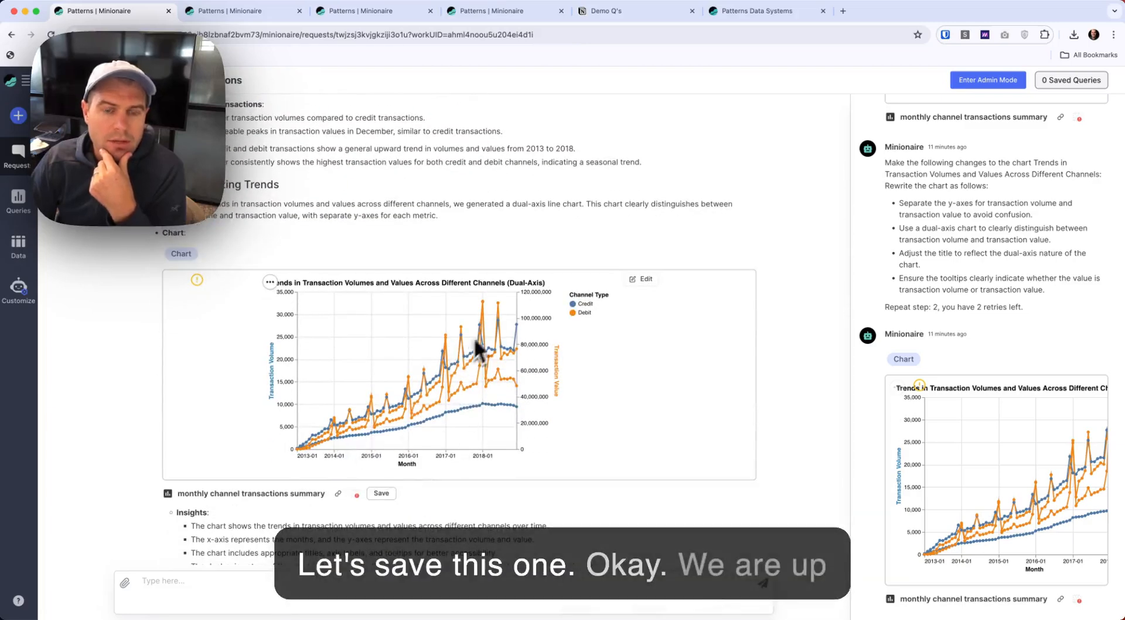
{"action": "scroll", "coordinate": [672, 513], "scroll_direction": "down", "scroll_amount": 1}
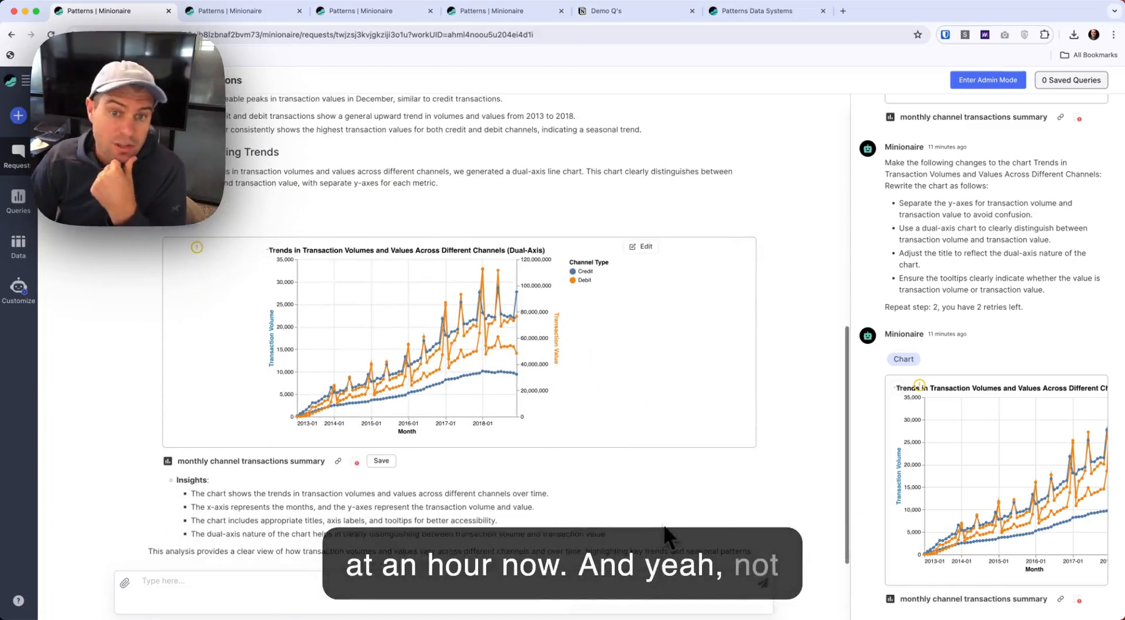
{"action": "left_click", "coordinate": [382, 462]}
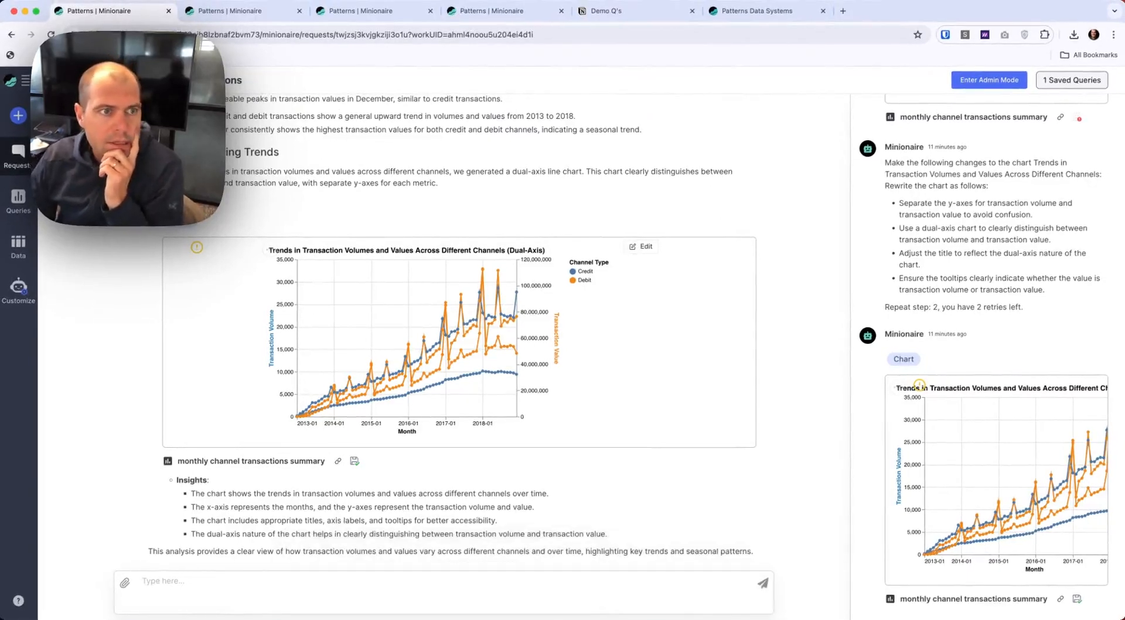
- Return to the request list and reopen the Addressing Bank Customer Issues request at the start of its report
{"action": "left_click", "coordinate": [19, 157]}
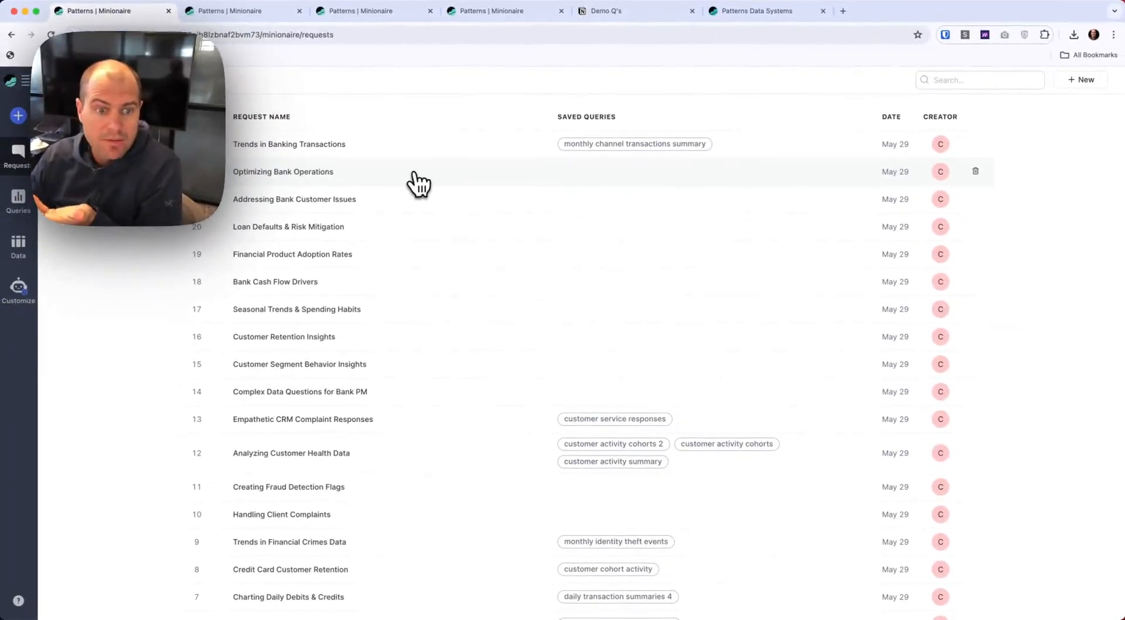
{"action": "left_click", "coordinate": [425, 199]}
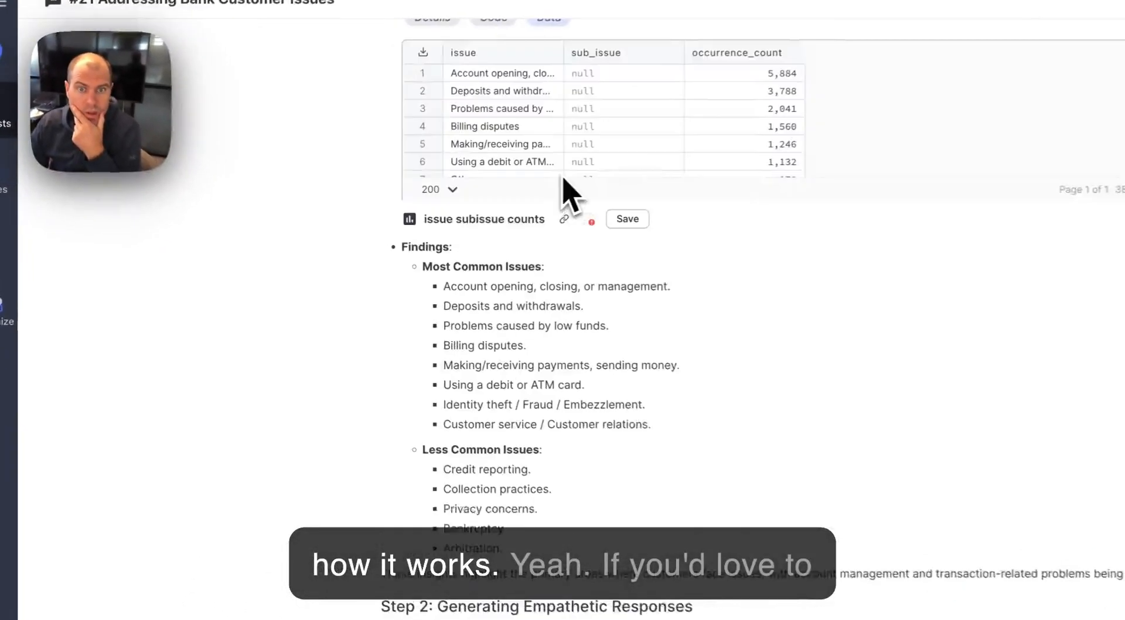
{"action": "scroll", "coordinate": [469, 405], "scroll_direction": "up", "scroll_amount": 5}
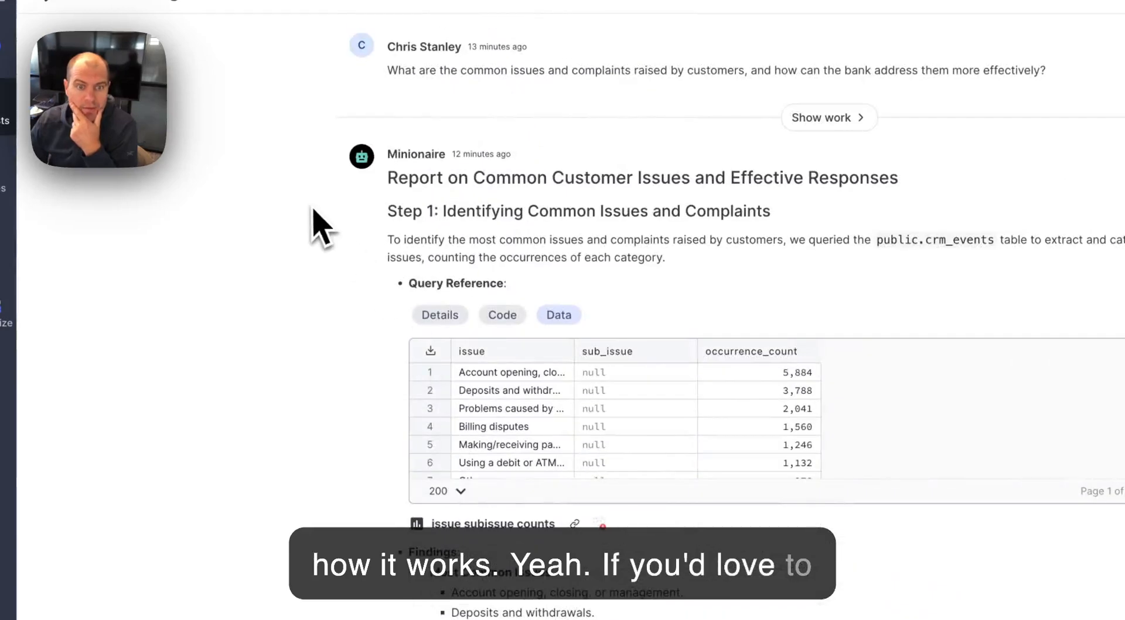